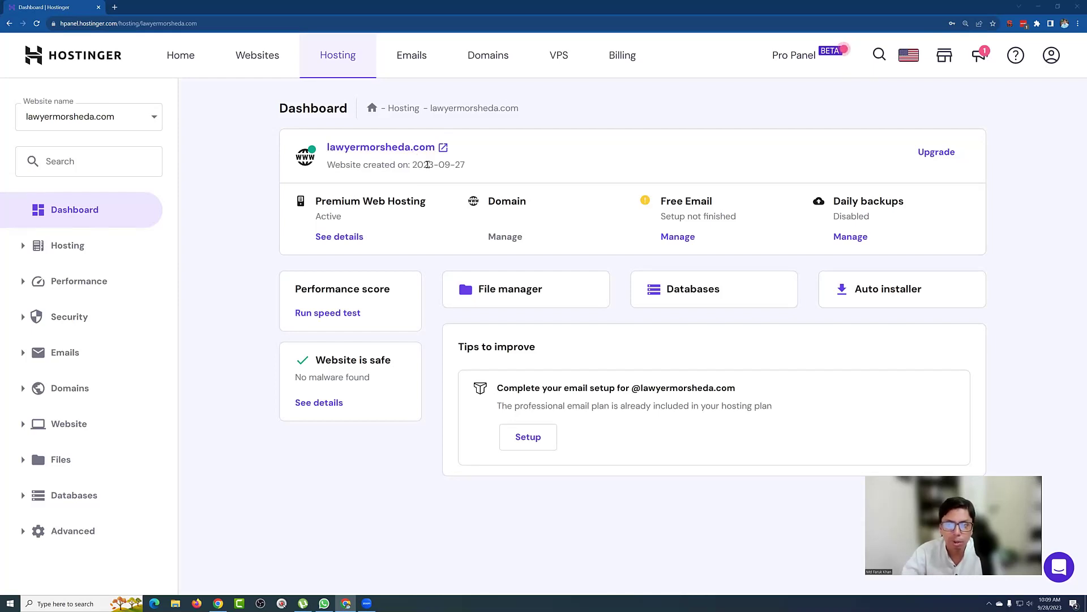
Step: Check the site's creation date on the dashboard, then expand the Website sidebar menu
{"action": "double_click", "coordinate": [452, 169]}
{"action": "left_click", "coordinate": [478, 169]}
{"action": "left_click_drag", "start_coordinate": [461, 165], "coordinate": [441, 165]}
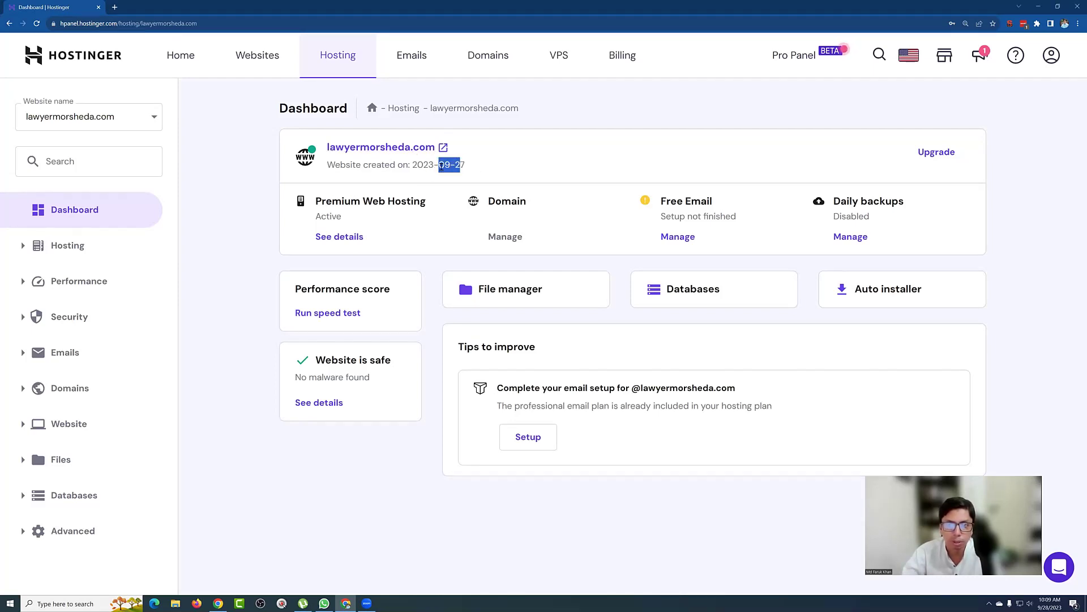
{"action": "left_click", "coordinate": [516, 165]}
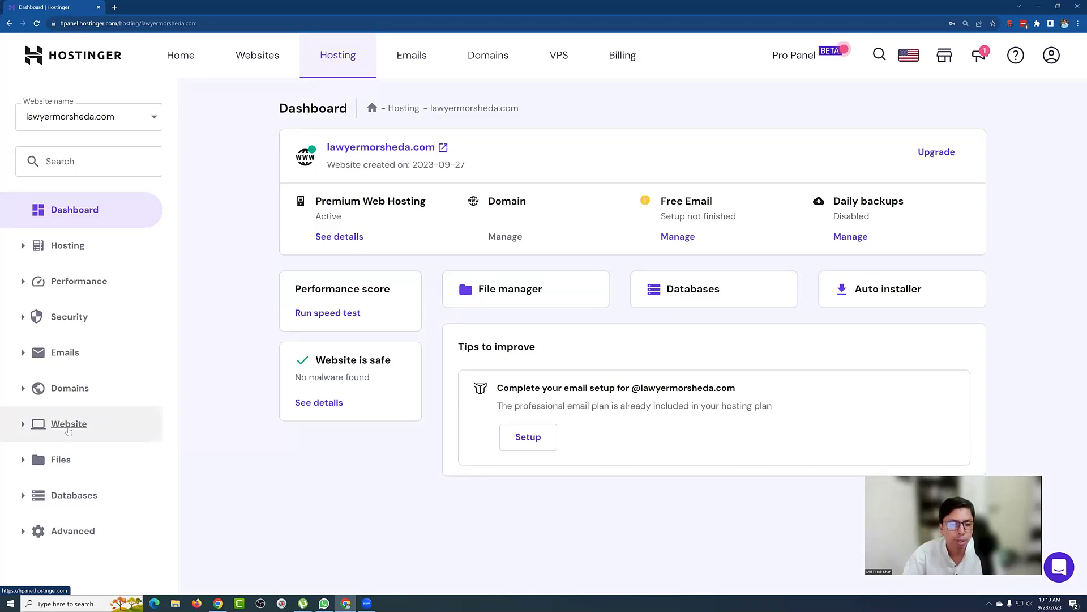
{"action": "left_click", "coordinate": [68, 426]}
Step: Go to Website > WordPress Overview and start a new WordPress installation
{"action": "scroll", "coordinate": [68, 428], "scroll_direction": "down", "scroll_amount": 2}
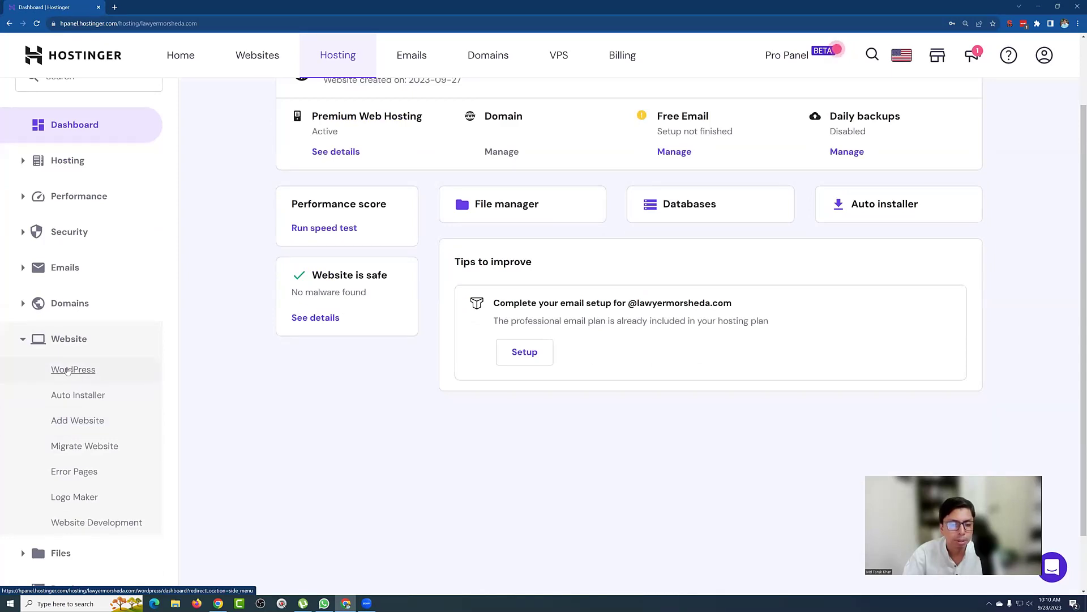
{"action": "left_click", "coordinate": [73, 370]}
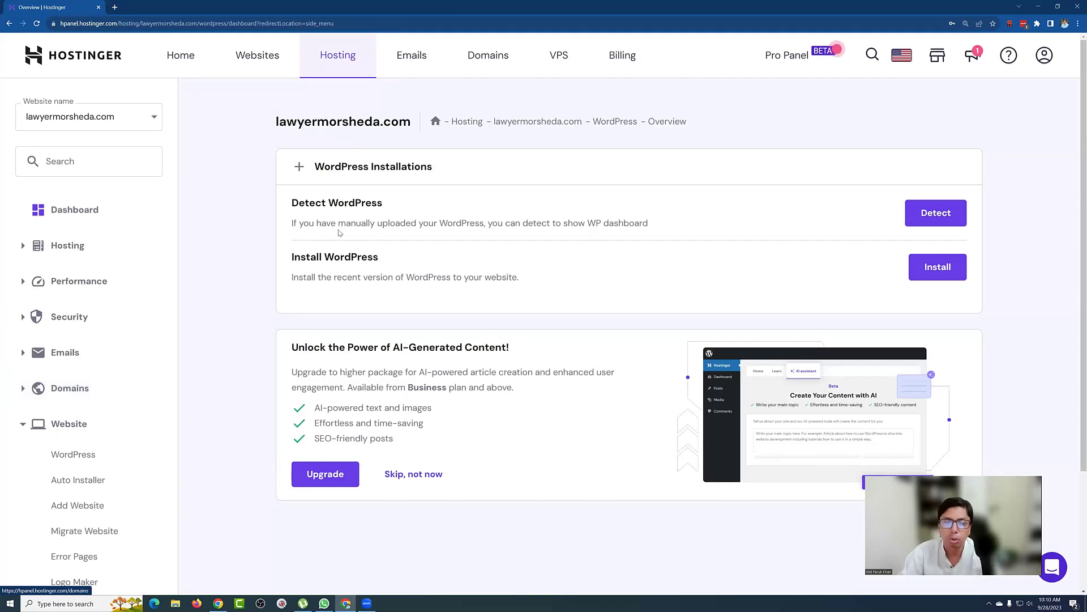
{"action": "left_click", "coordinate": [928, 272]}
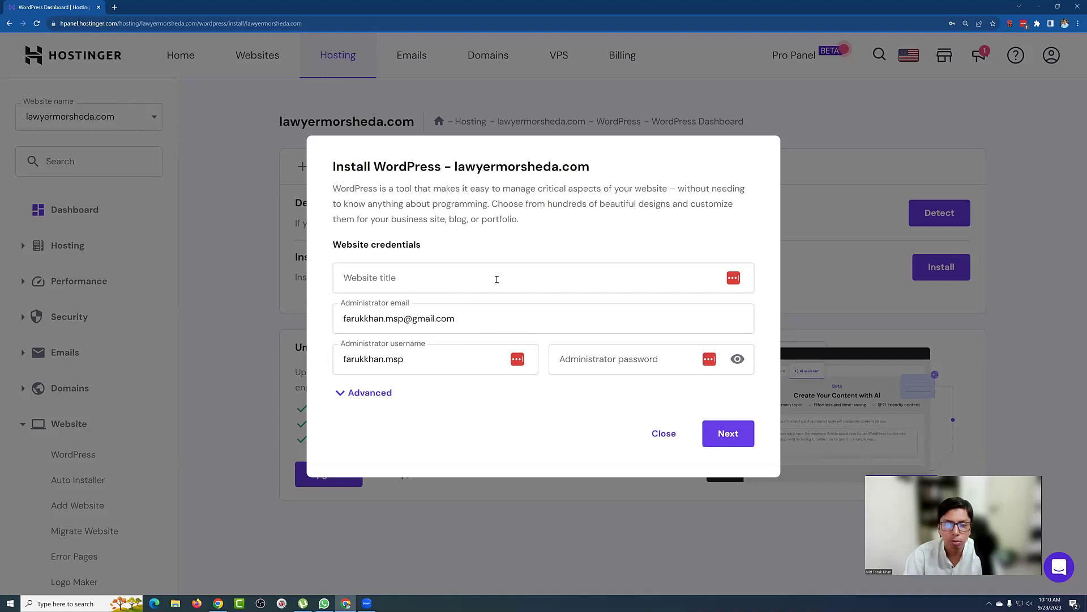
Step: Enter 'Lawyer' followed by the owner's name as the website title
{"action": "left_click", "coordinate": [408, 277]}
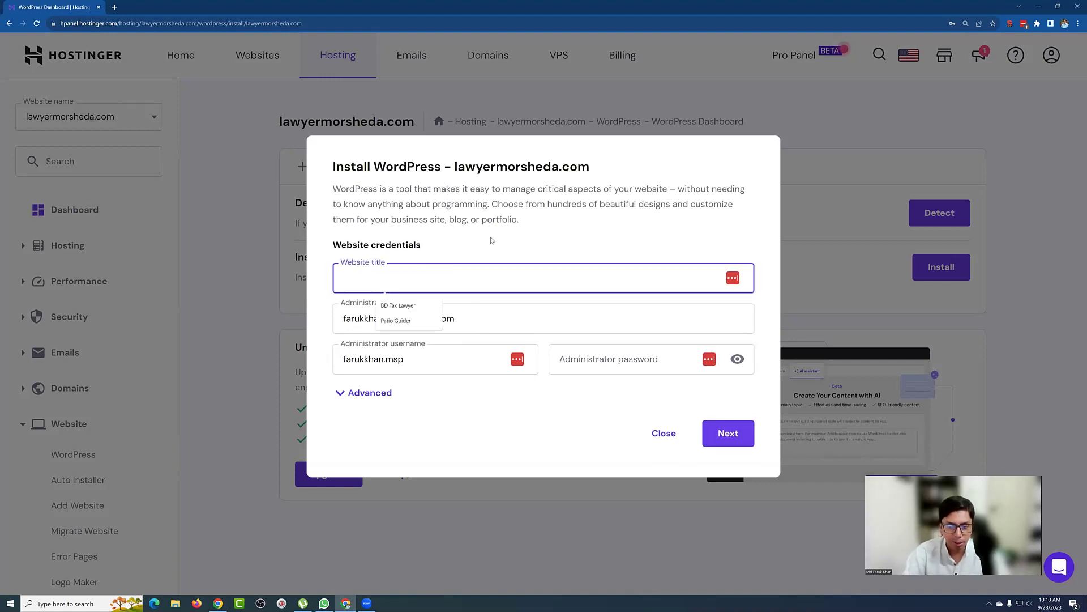
{"action": "type", "text": "La"}
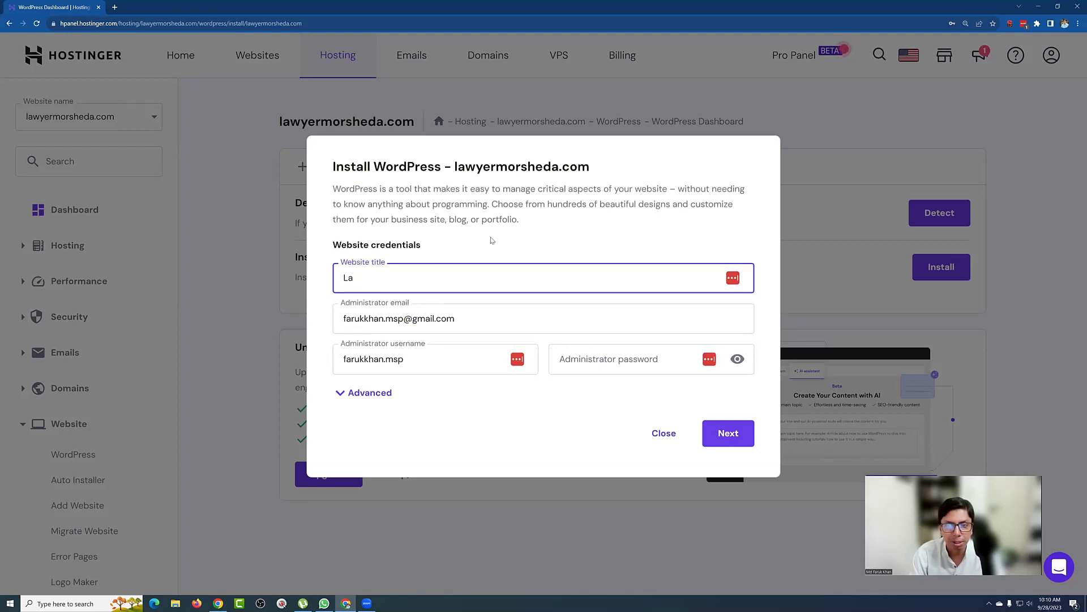
{"action": "type", "text": "wyer"}
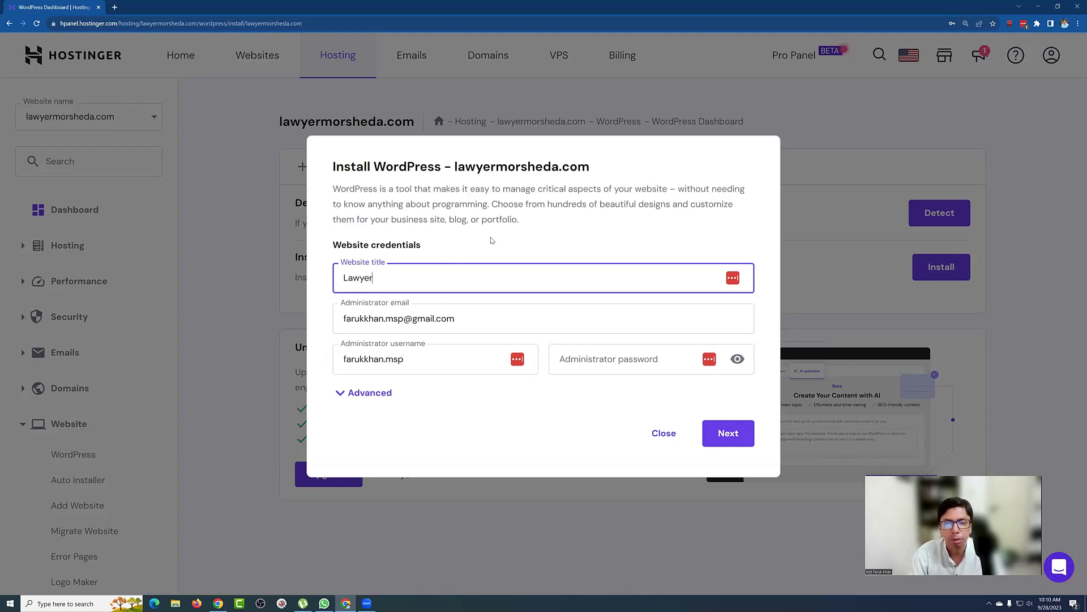
{"action": "type", "text": " Morsh"}
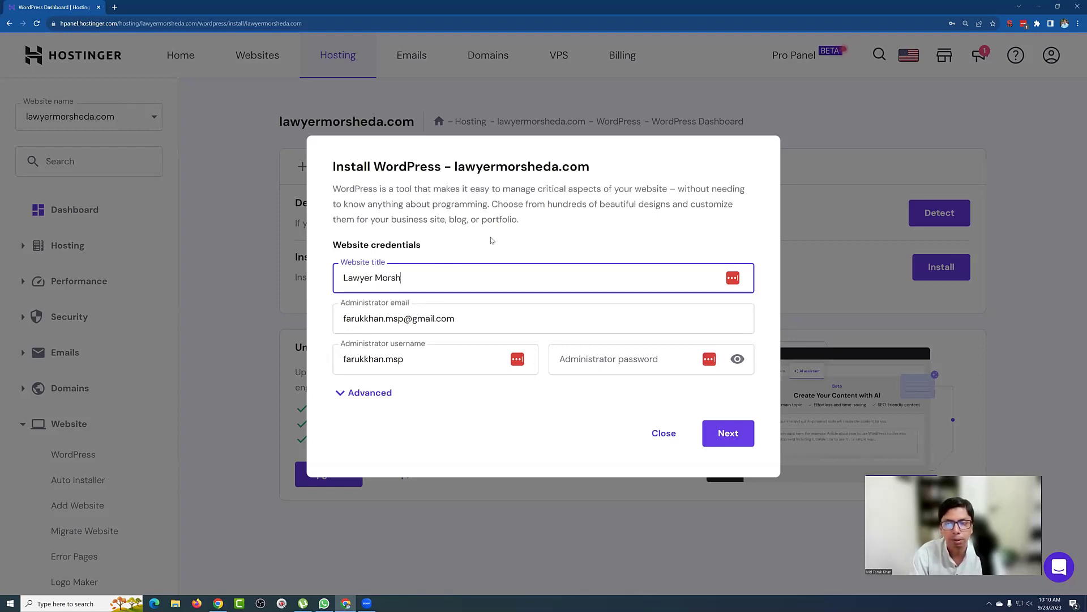
{"action": "type", "text": "eda"}
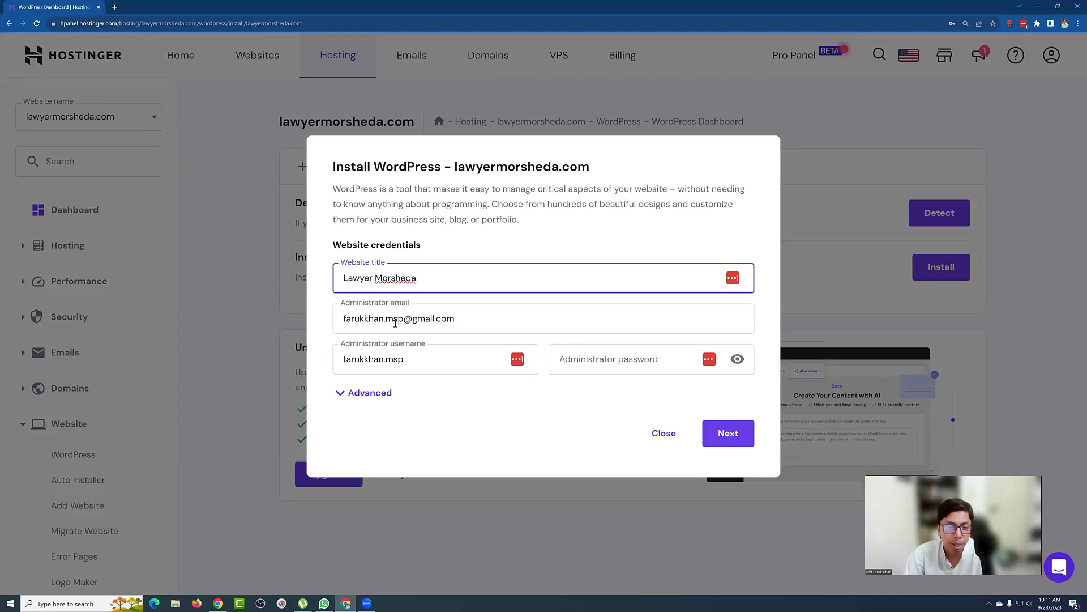
Step: Replace the prefilled administrator e-mail and username with the owner's own e-mail and name-based username
{"action": "left_click_drag", "start_coordinate": [403, 317], "coordinate": [339, 318]}
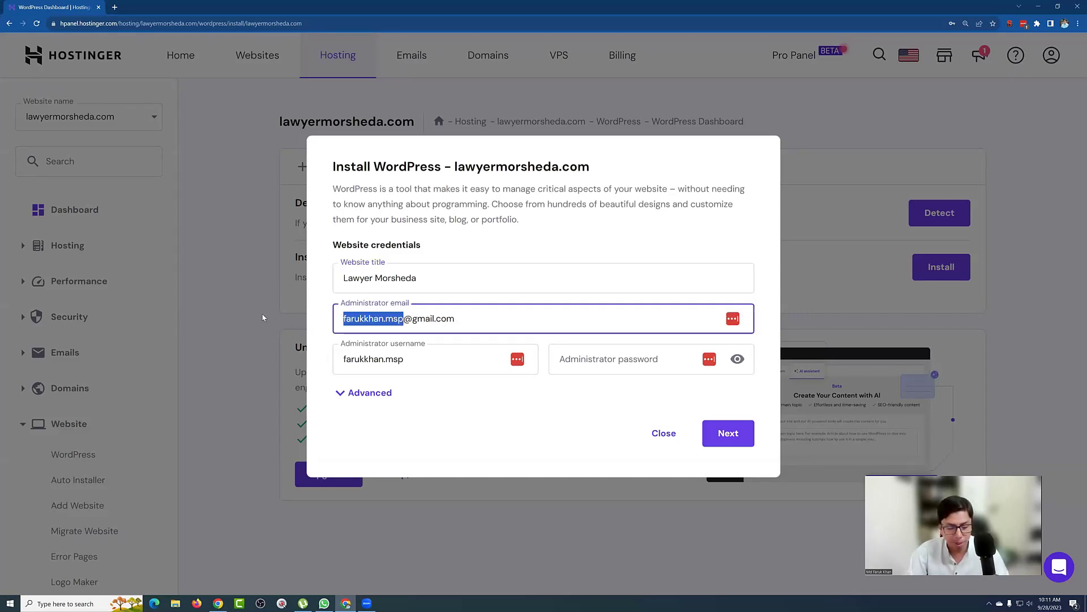
{"action": "type", "text": "myseo"}
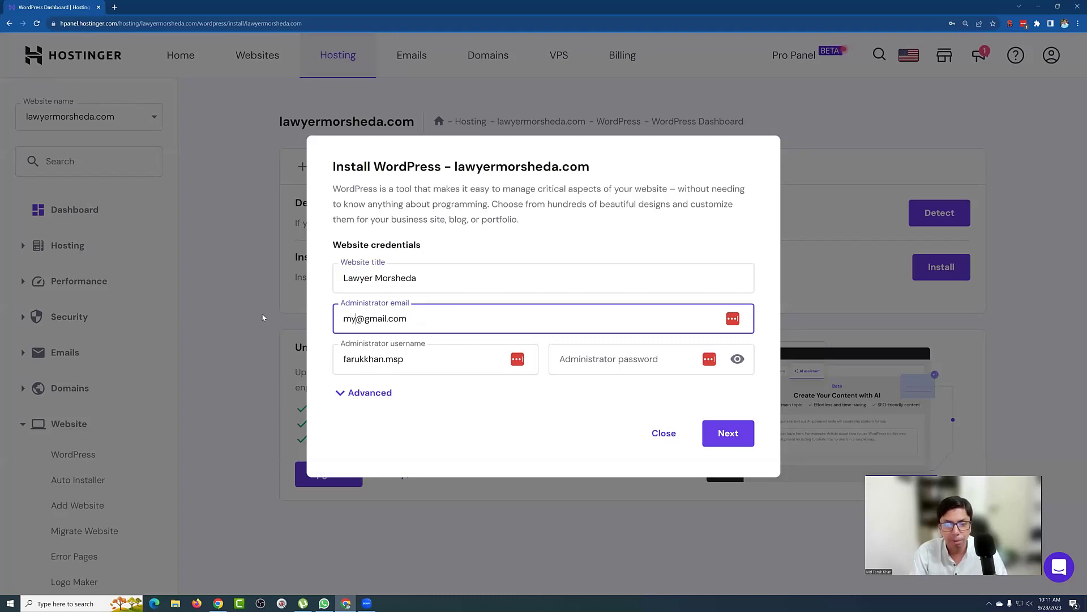
{"action": "type", "text": "game"}
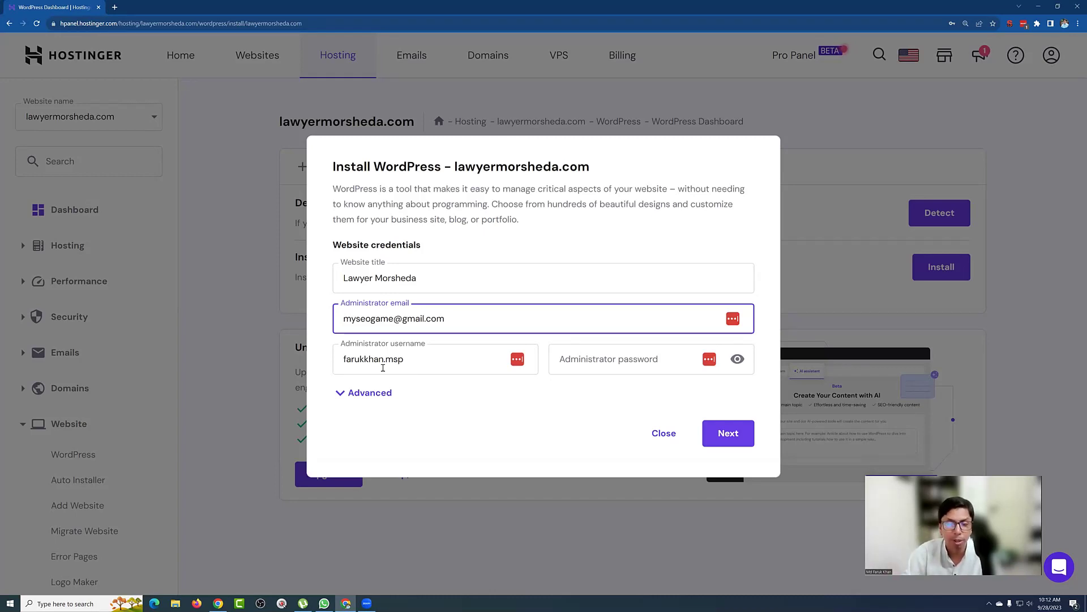
{"action": "double_click", "coordinate": [367, 359]}
{"action": "left_click", "coordinate": [367, 358]}
{"action": "left_click_drag", "start_coordinate": [423, 358], "coordinate": [328, 361]}
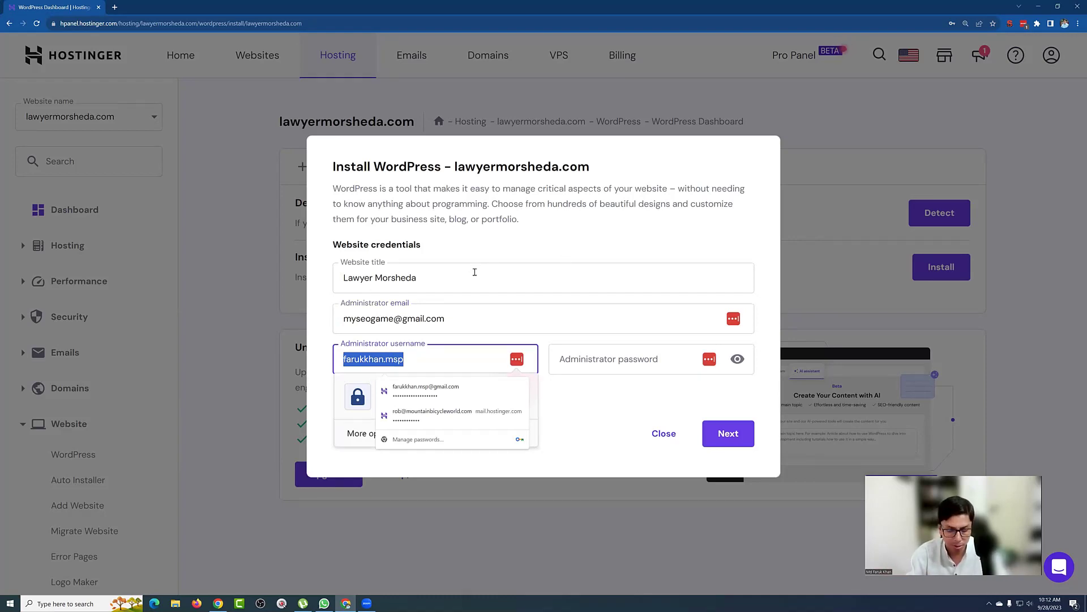
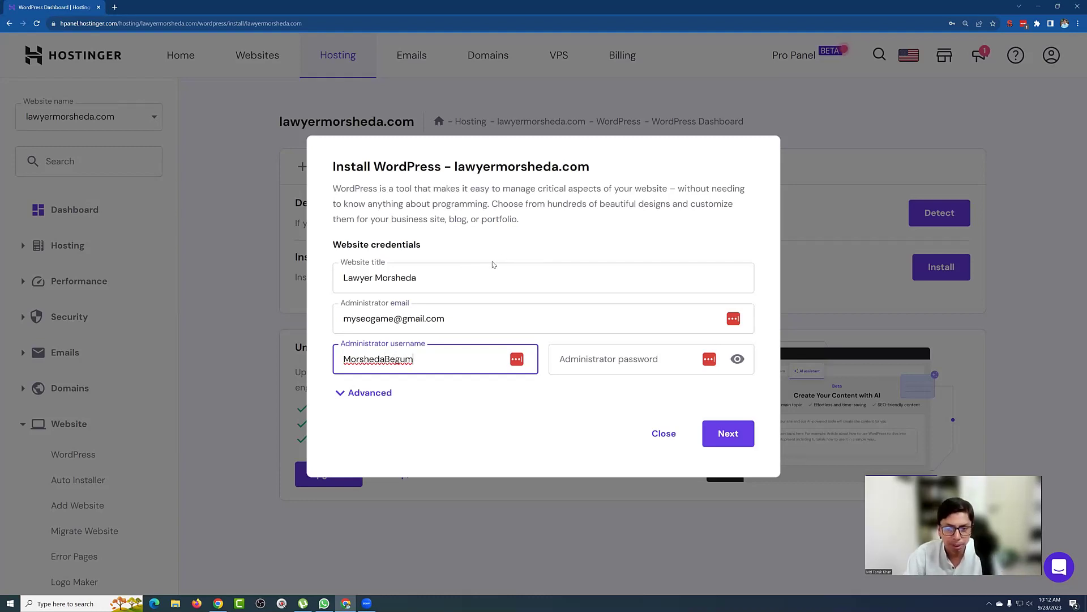
{"action": "left_click", "coordinate": [576, 363]}
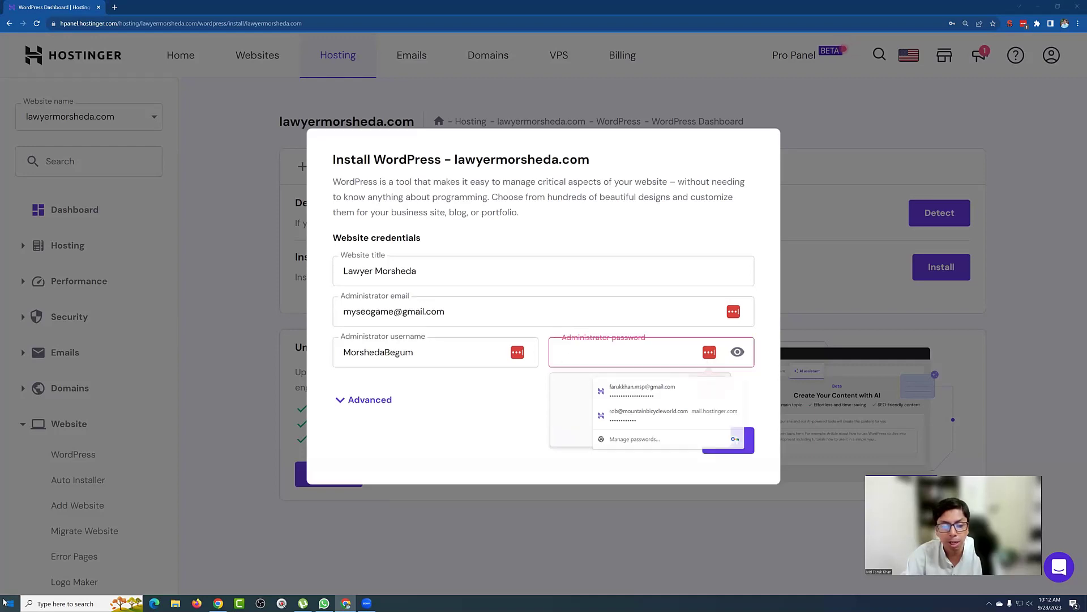
Step: Launch Notepad and move it to the lower half of the screen
{"action": "key", "text": "super"}
{"action": "type", "text": "notepad"}
{"action": "key", "text": "Return"}
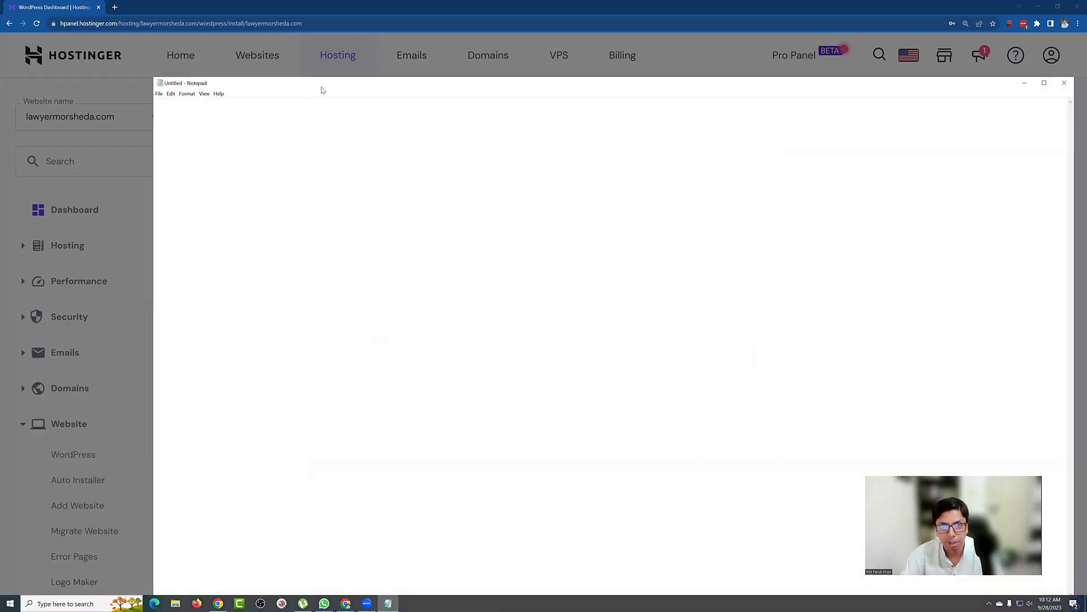
{"action": "left_click_drag", "start_coordinate": [321, 86], "coordinate": [380, 376]}
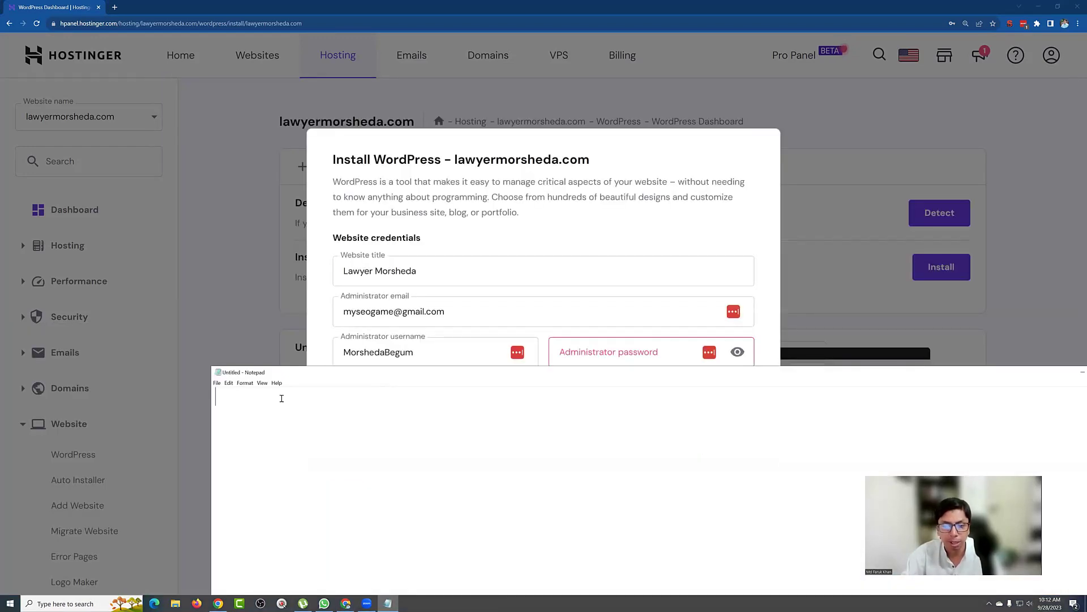
Step: Paste the administrator username after 'User:' in Notepad and begin a 'Pass:' line
{"action": "double_click", "coordinate": [363, 354]}
{"action": "key", "text": "ctrl+c"}
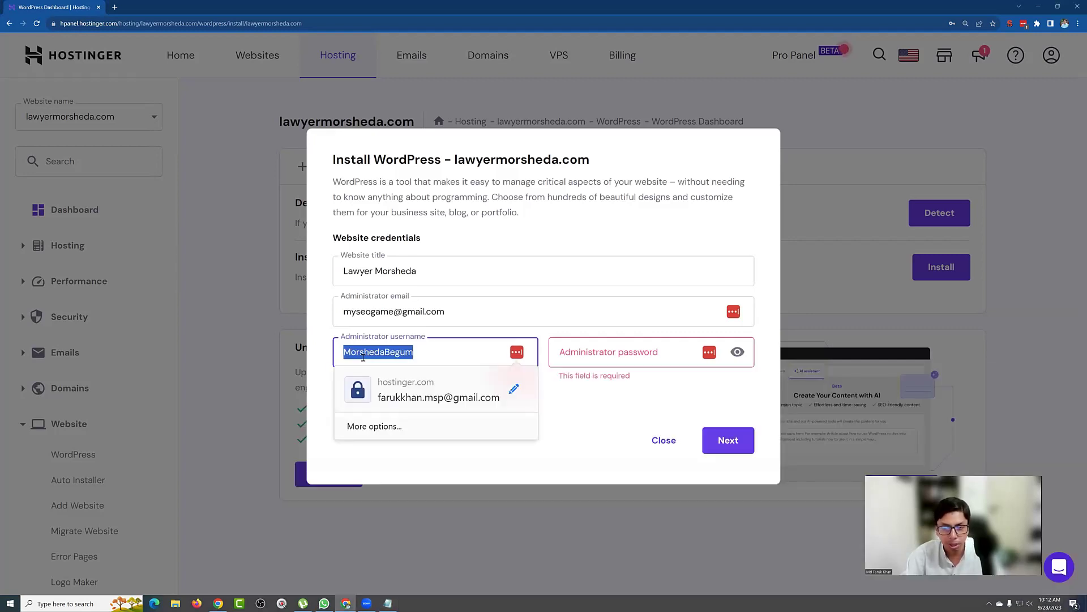
{"action": "key", "text": "alt+Tab"}
{"action": "type", "text": "U"}
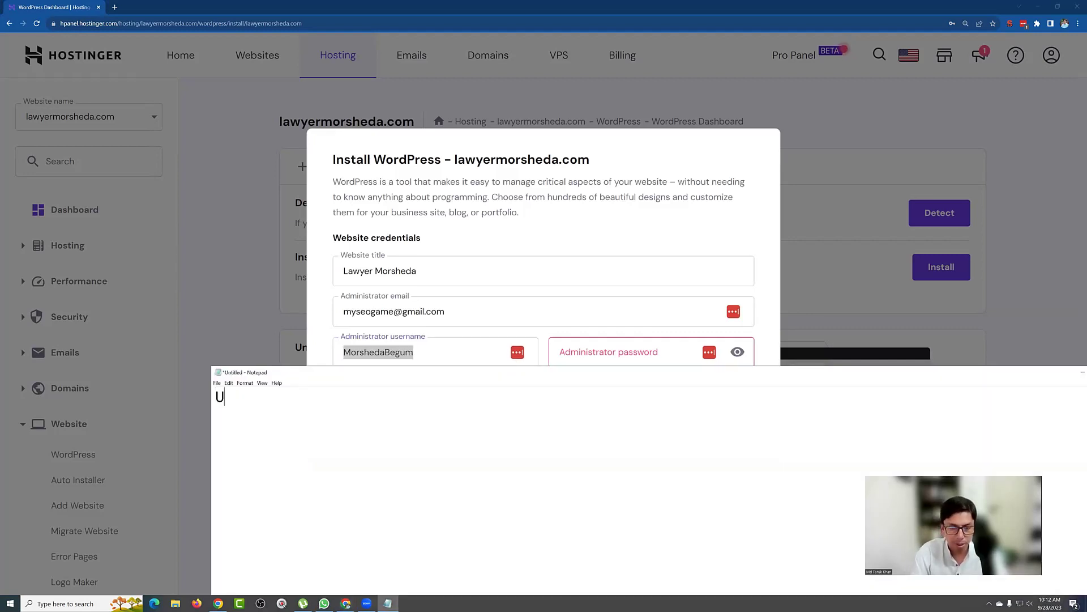
{"action": "type", "text": "ser:"}
{"action": "key", "text": "ctrl+v"}
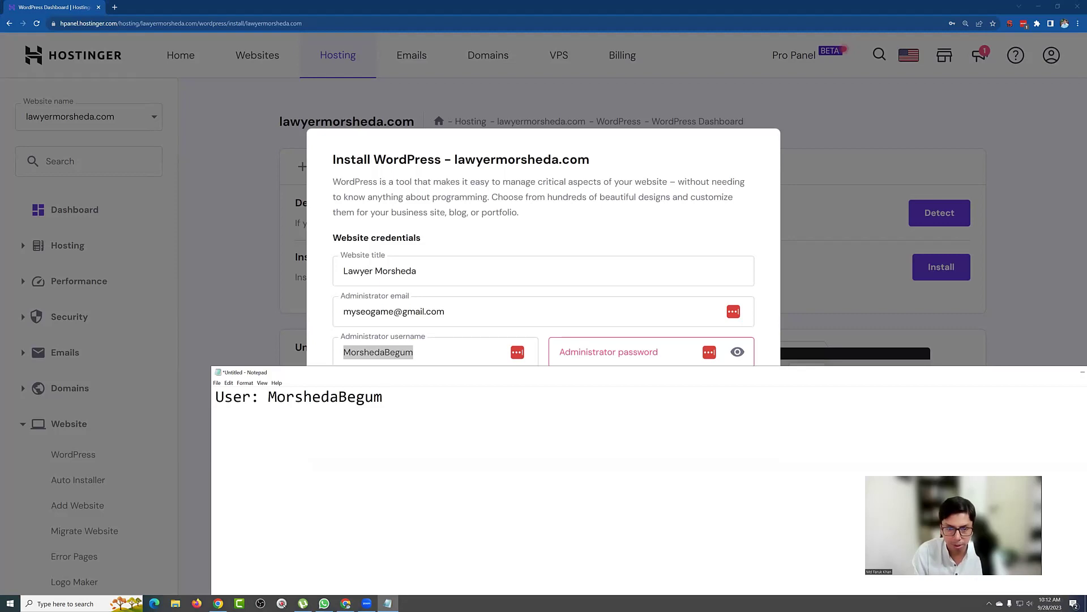
{"action": "key", "text": "Return"}
{"action": "type", "text": "Pa"}
{"action": "type", "text": ":"}
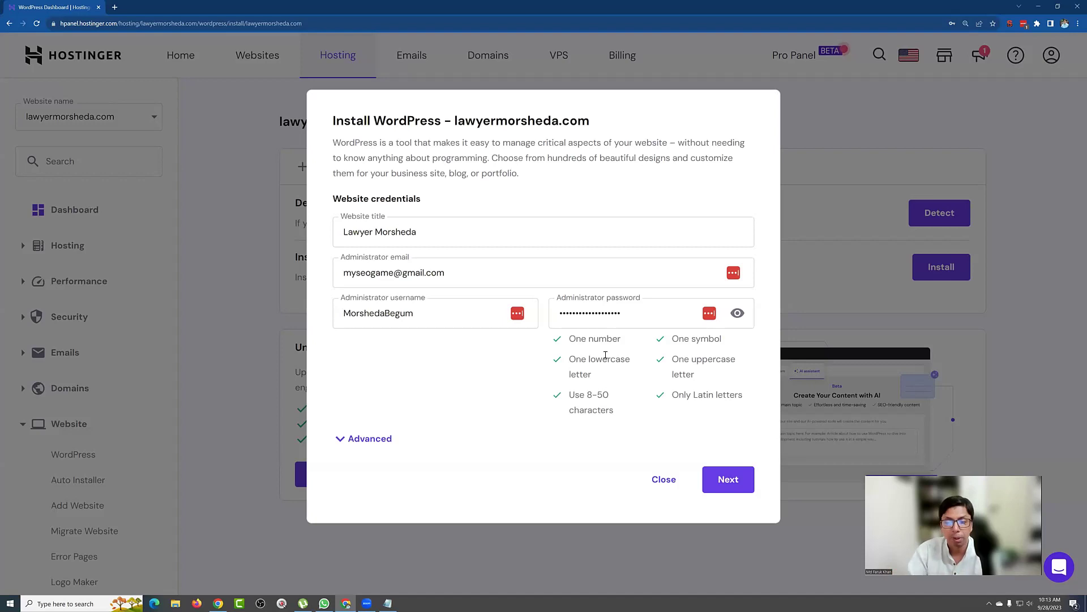
Step: Review the advanced install options, then continue to the version and language step
{"action": "left_click", "coordinate": [365, 438]}
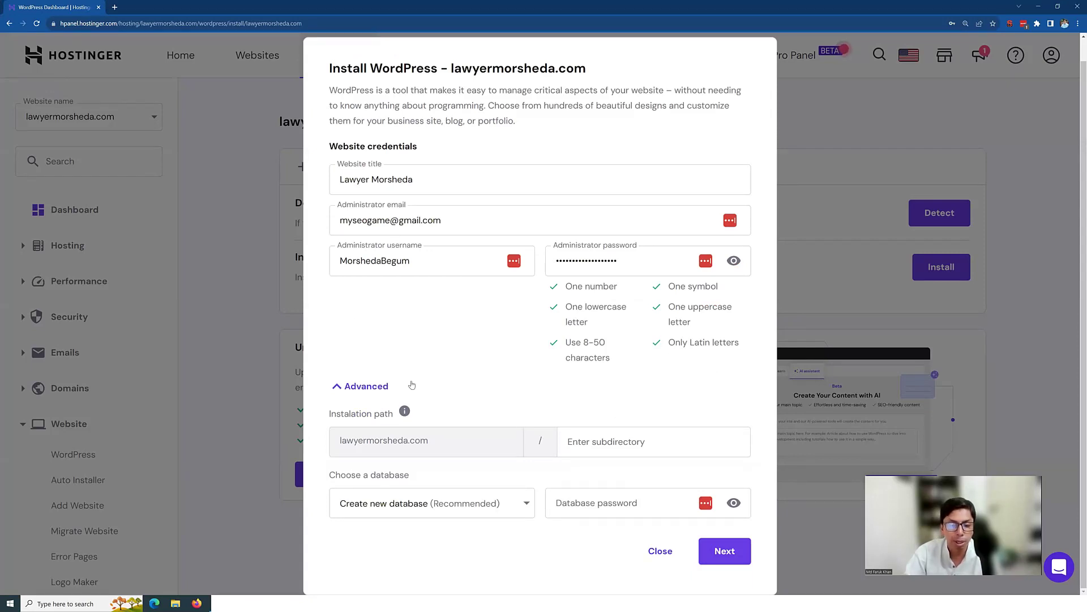
{"action": "left_click", "coordinate": [359, 385]}
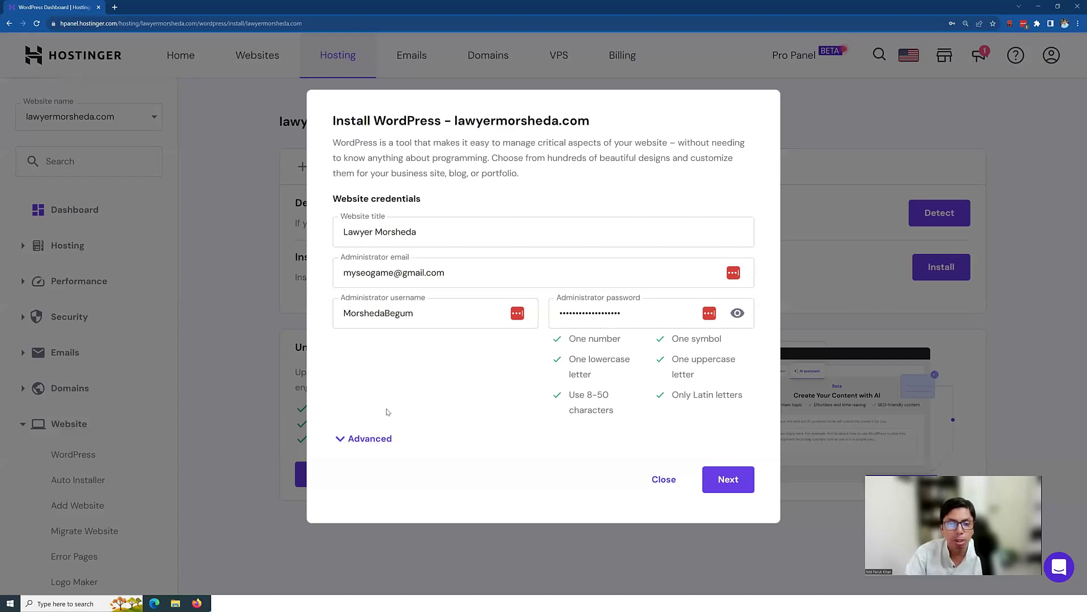
{"action": "left_click", "coordinate": [729, 481]}
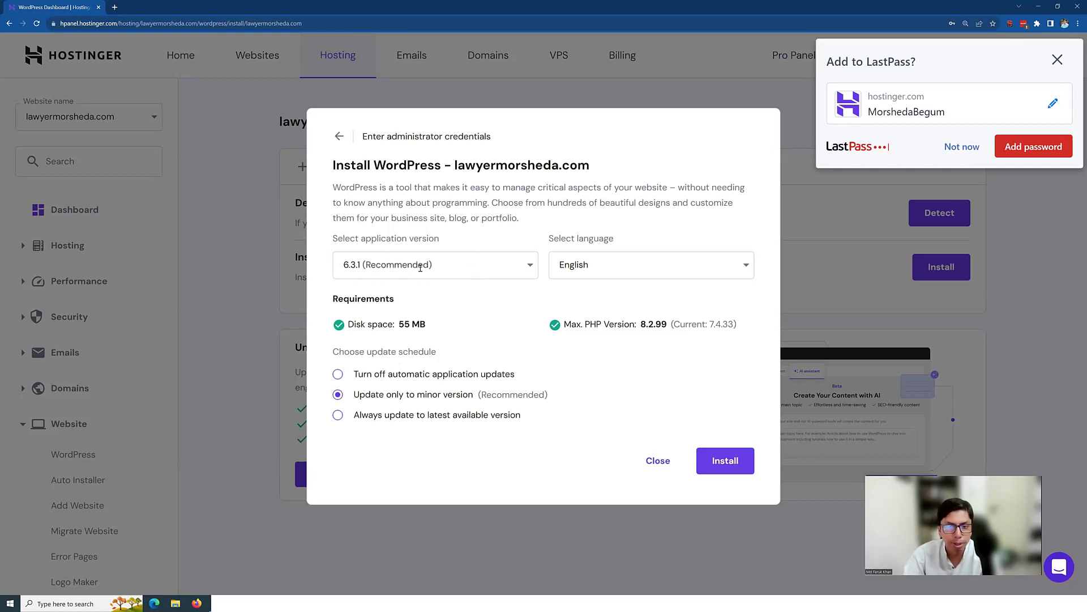
Step: Install WordPress 6.3.1, dismiss the LastPass prompt, and review the new WordPress overview
{"action": "left_click", "coordinate": [736, 456]}
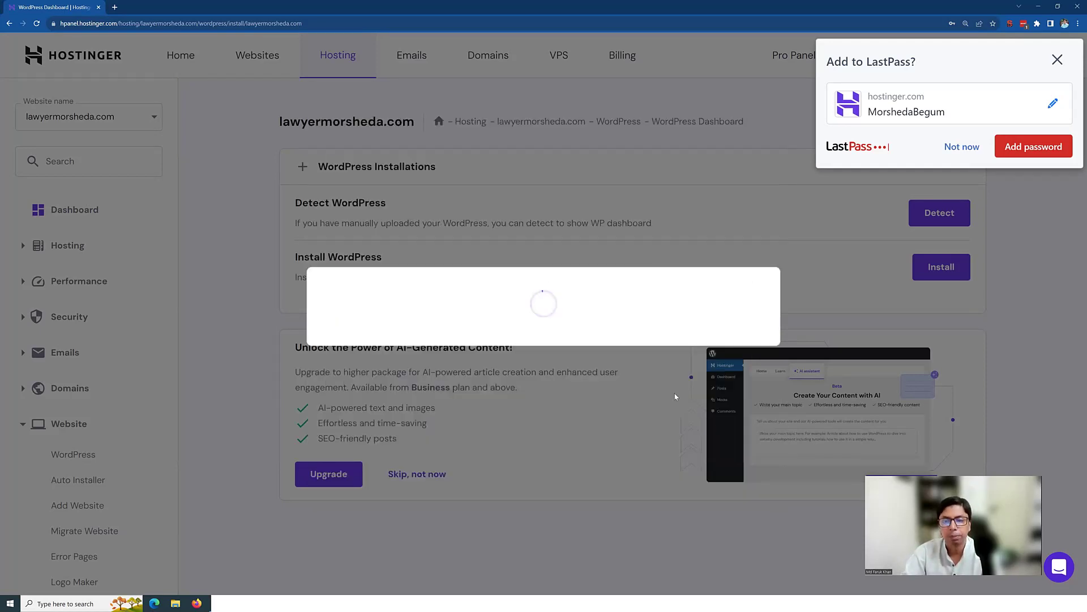
{"action": "left_click", "coordinate": [1057, 60]}
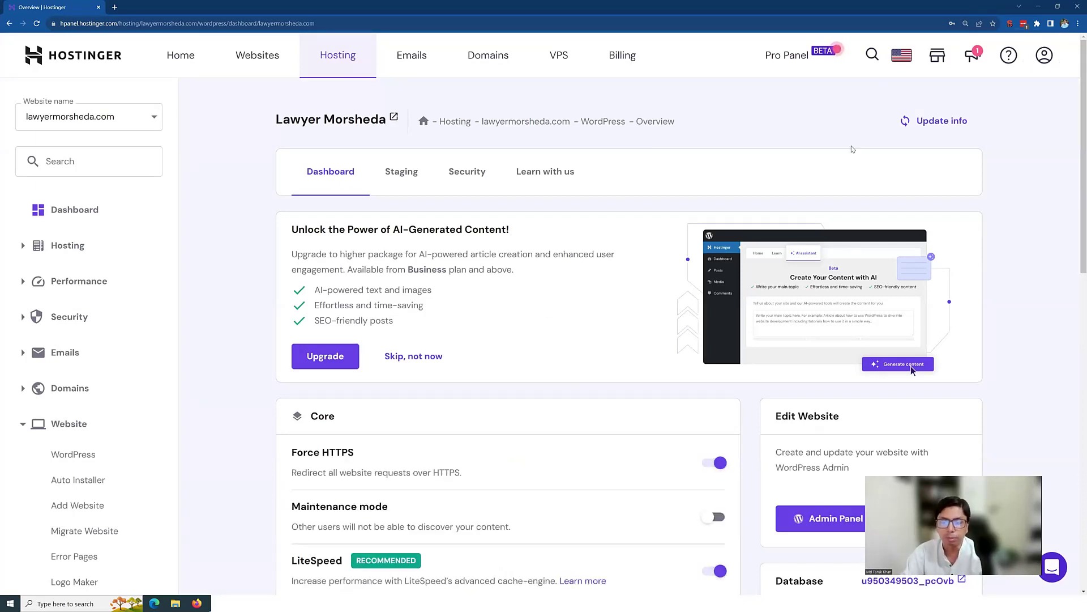
{"action": "scroll", "coordinate": [827, 151], "scroll_direction": "down", "scroll_amount": 2}
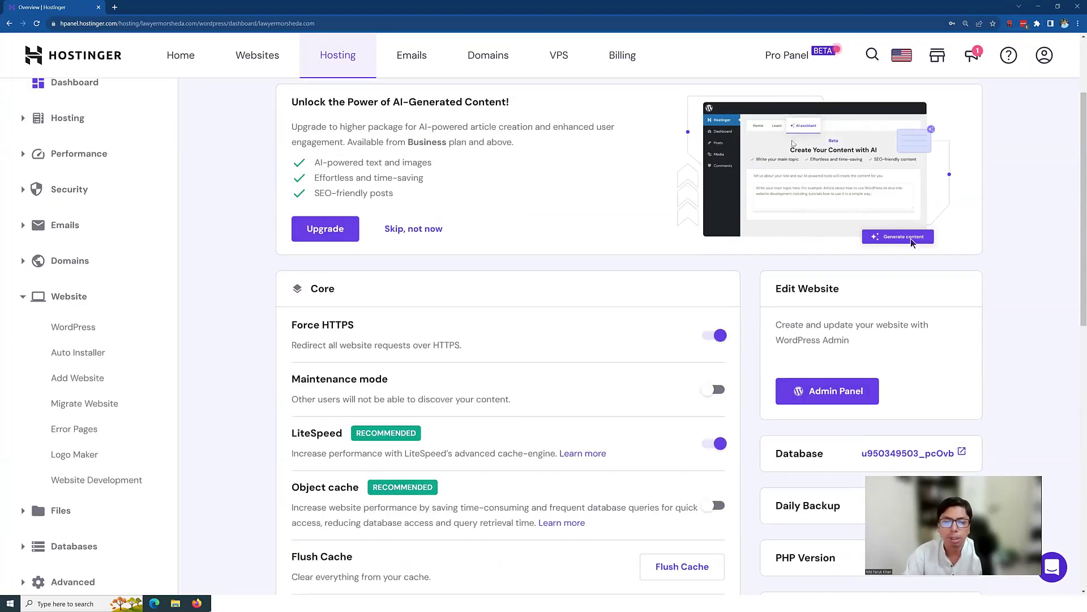
{"action": "scroll", "coordinate": [795, 154], "scroll_direction": "down", "scroll_amount": 3}
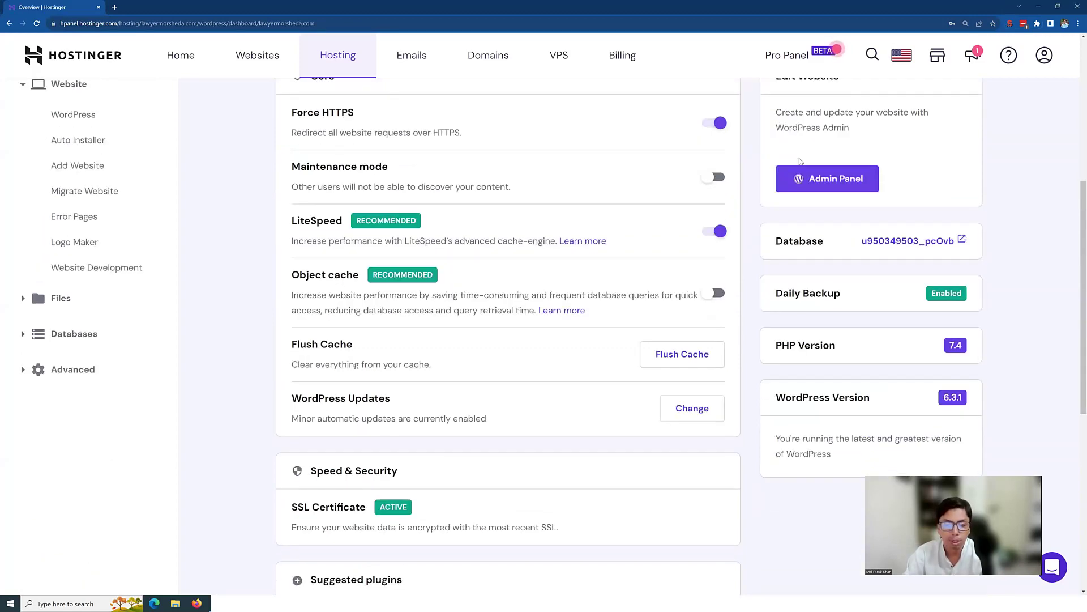
{"action": "scroll", "coordinate": [801, 162], "scroll_direction": "up", "scroll_amount": 5}
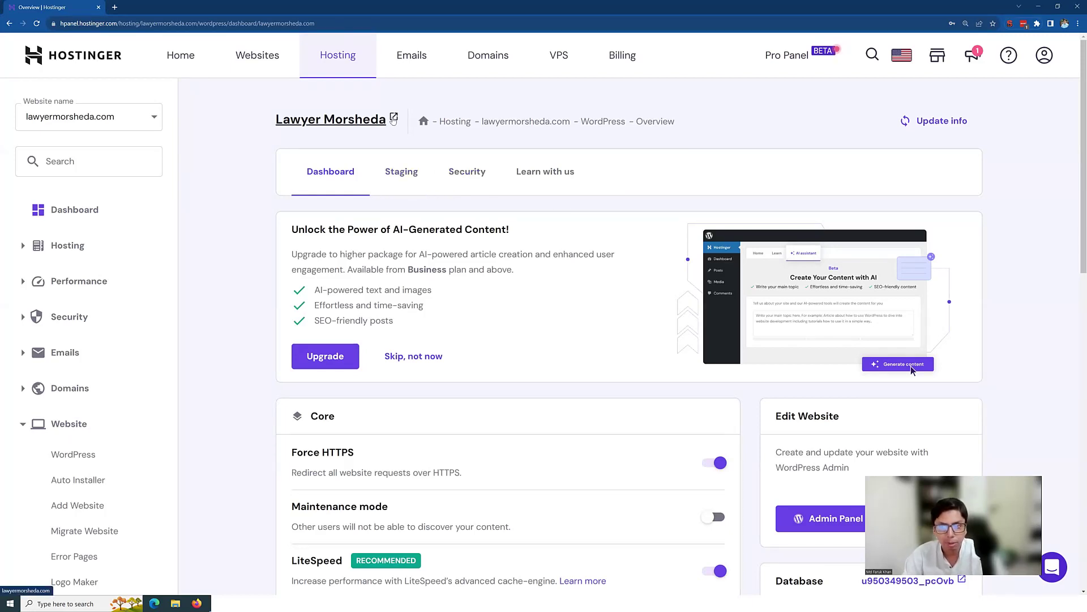
Step: Open the live site in a new tab, browse its default homepage, then return to Hostinger
{"action": "left_click", "coordinate": [393, 117]}
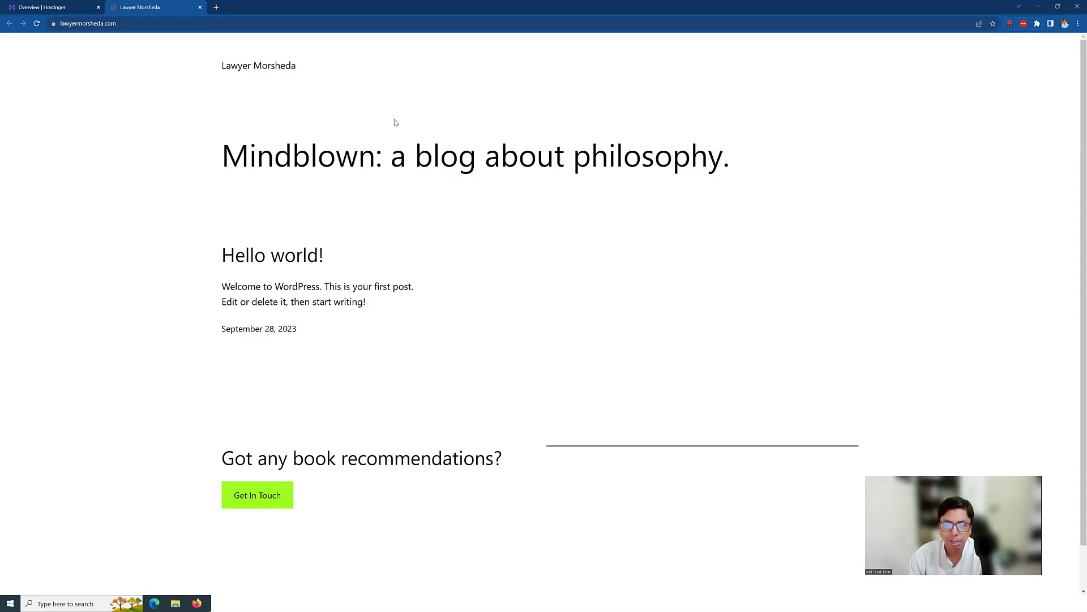
{"action": "scroll", "coordinate": [427, 202], "scroll_direction": "down", "scroll_amount": 1}
{"action": "scroll", "coordinate": [430, 203], "scroll_direction": "up", "scroll_amount": 1}
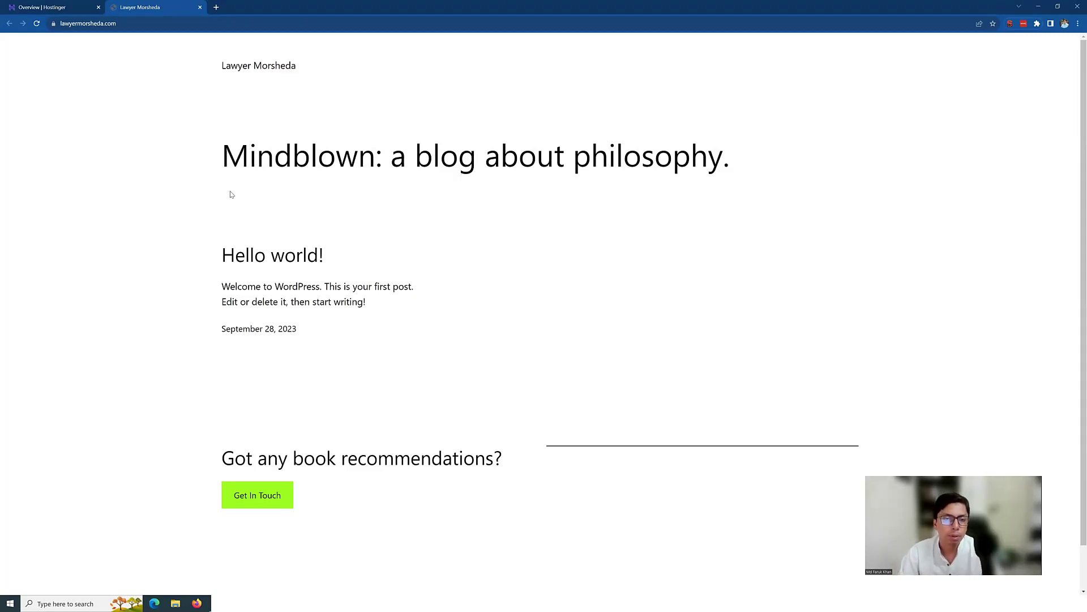
{"action": "double_click", "coordinate": [166, 28]}
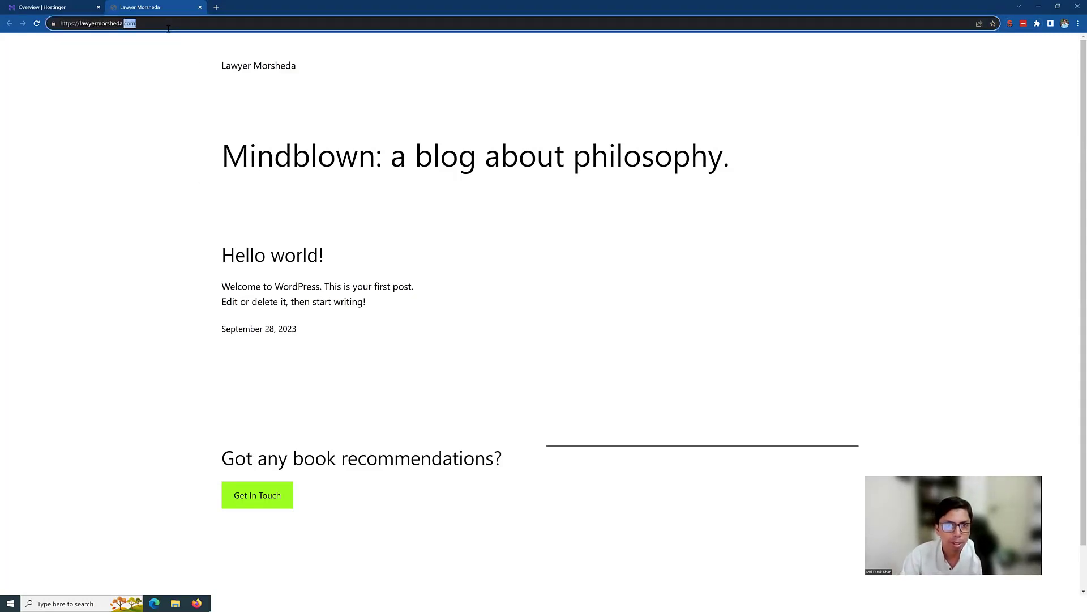
{"action": "left_click", "coordinate": [153, 21]}
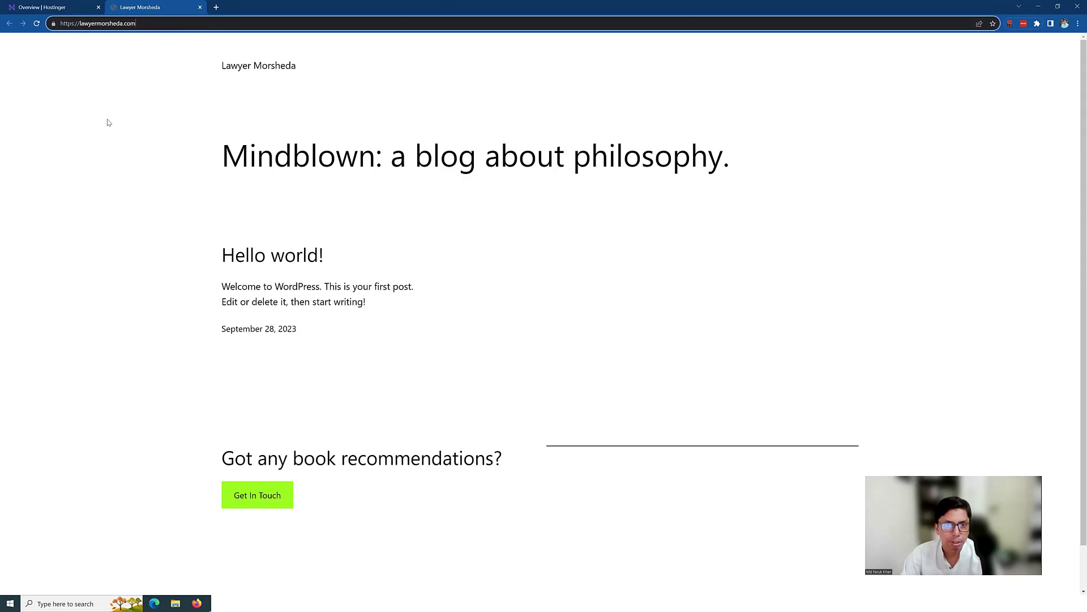
{"action": "left_click", "coordinate": [76, 5]}
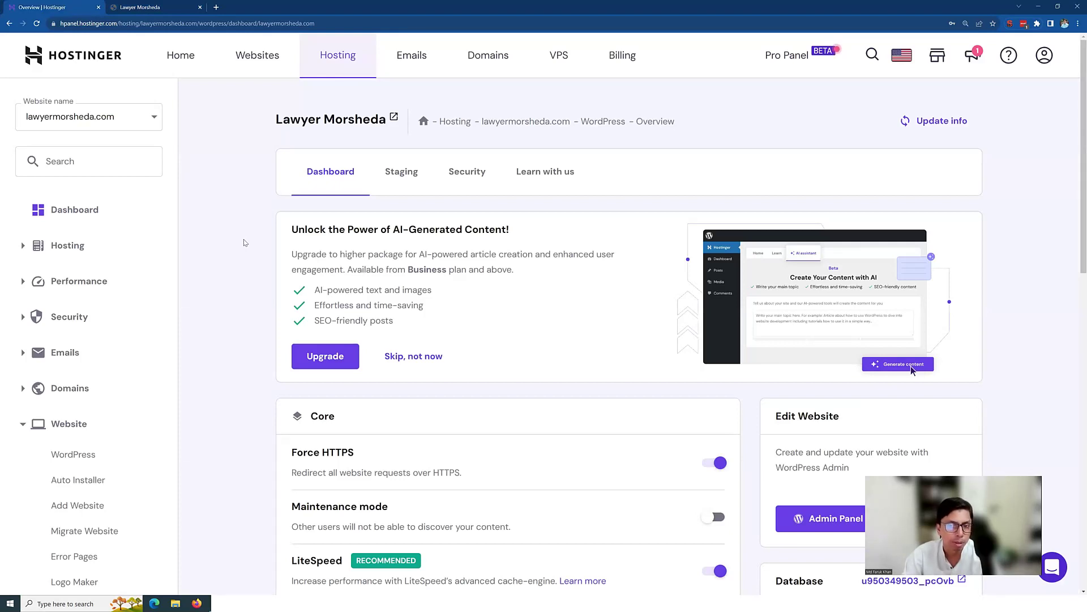
Step: Switch to the tab showing the live site's default Mindblown blog
{"action": "key", "text": "ctrl+Tab"}
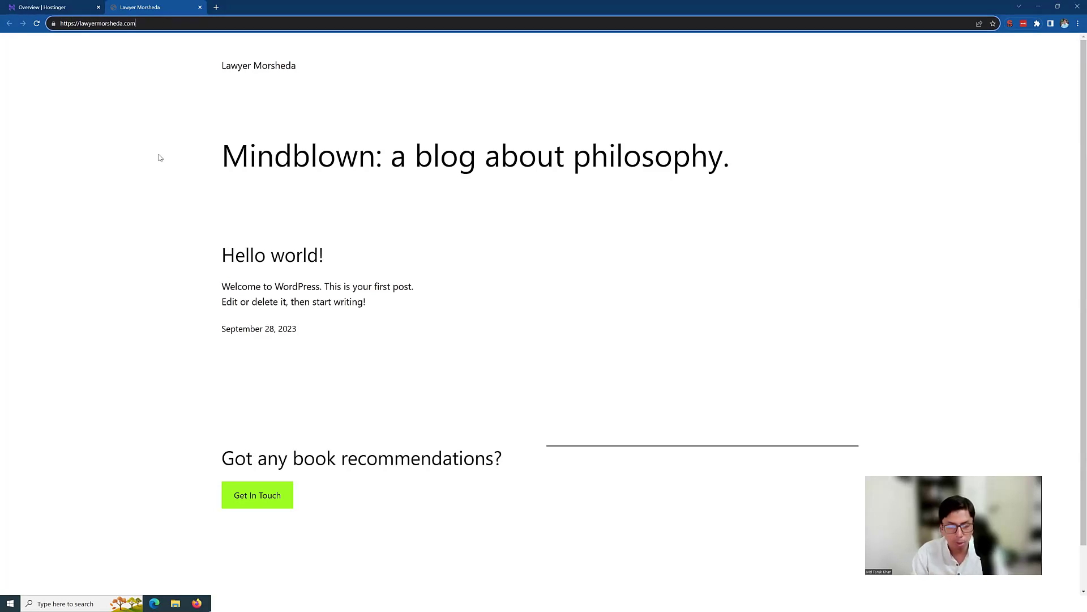
Step: Append /wp-admin to the site URL to load the WordPress login page
{"action": "type", "text": "/"}
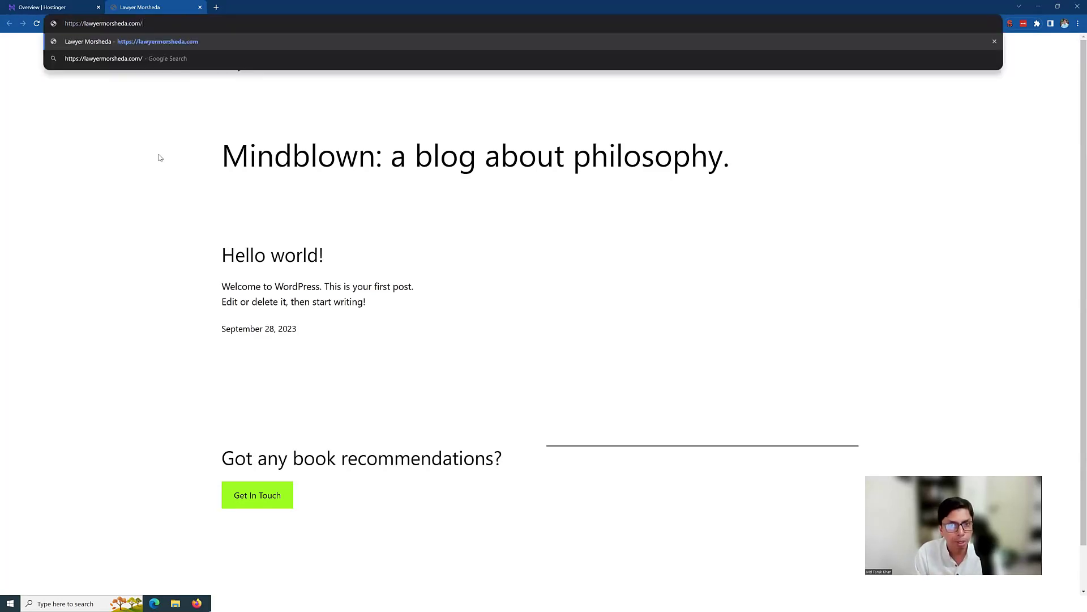
{"action": "type", "text": "w"}
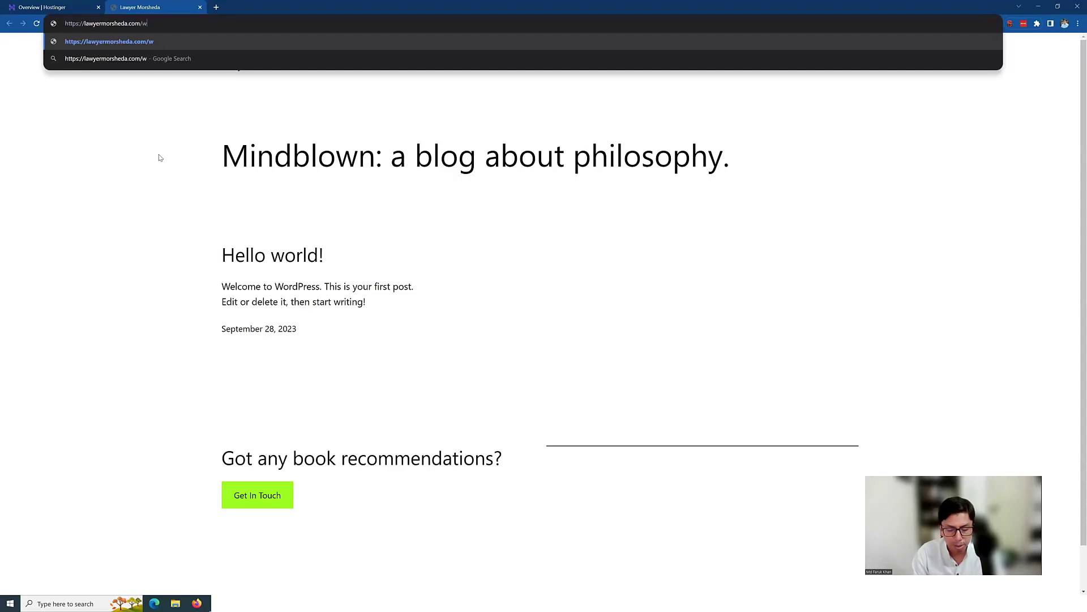
{"action": "type", "text": "p-admin"}
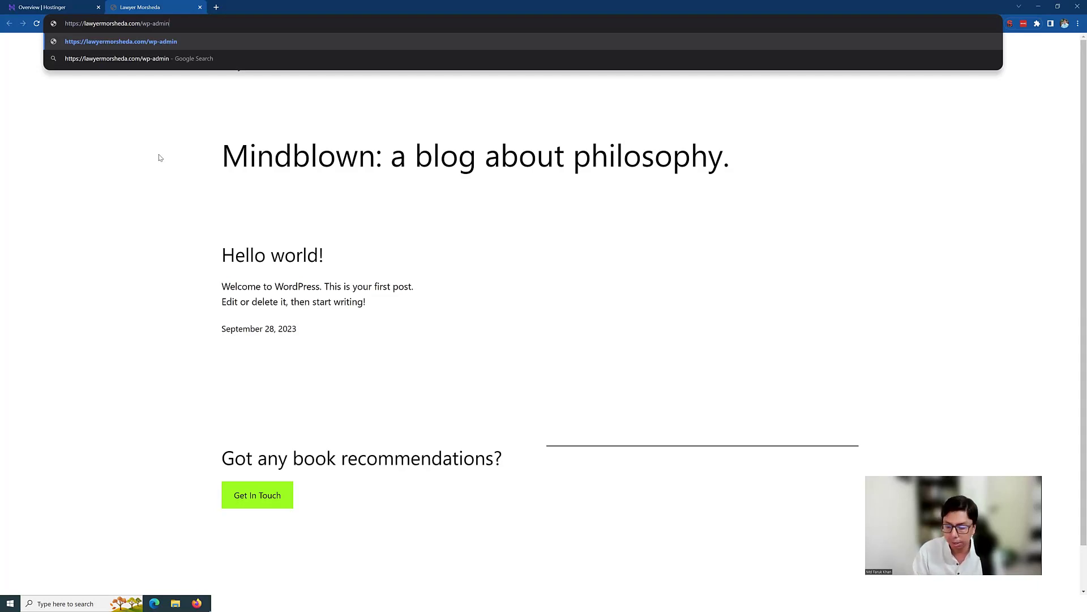
{"action": "key", "text": "Return"}
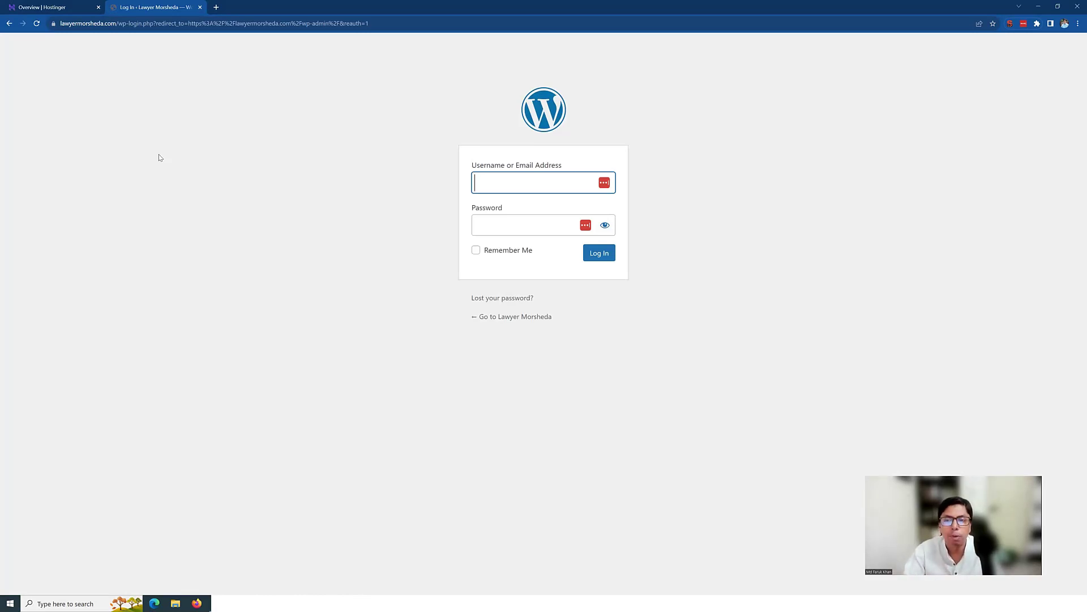
Step: Sign in with the saved password and the admin username, with Remember Me ticked
{"action": "left_click", "coordinate": [476, 225]}
{"action": "key", "text": "ctrl+v"}
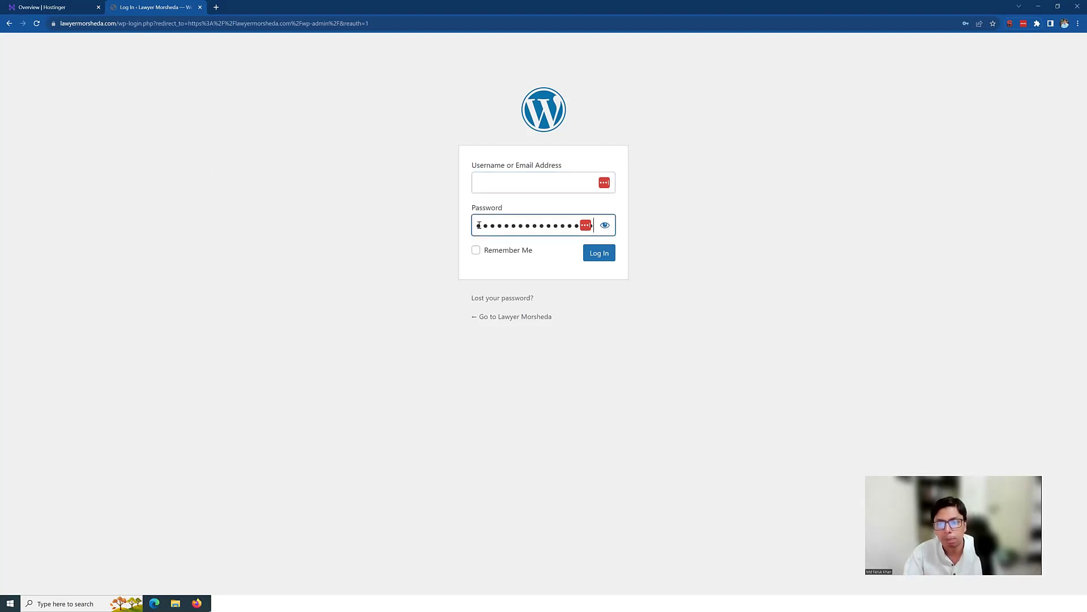
{"action": "left_click", "coordinate": [481, 181]}
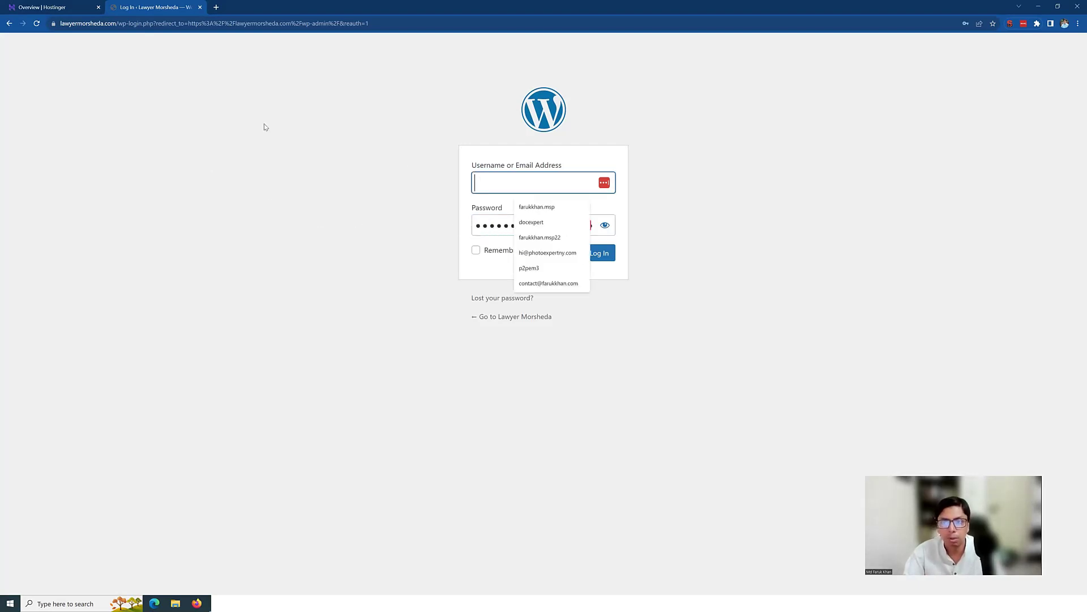
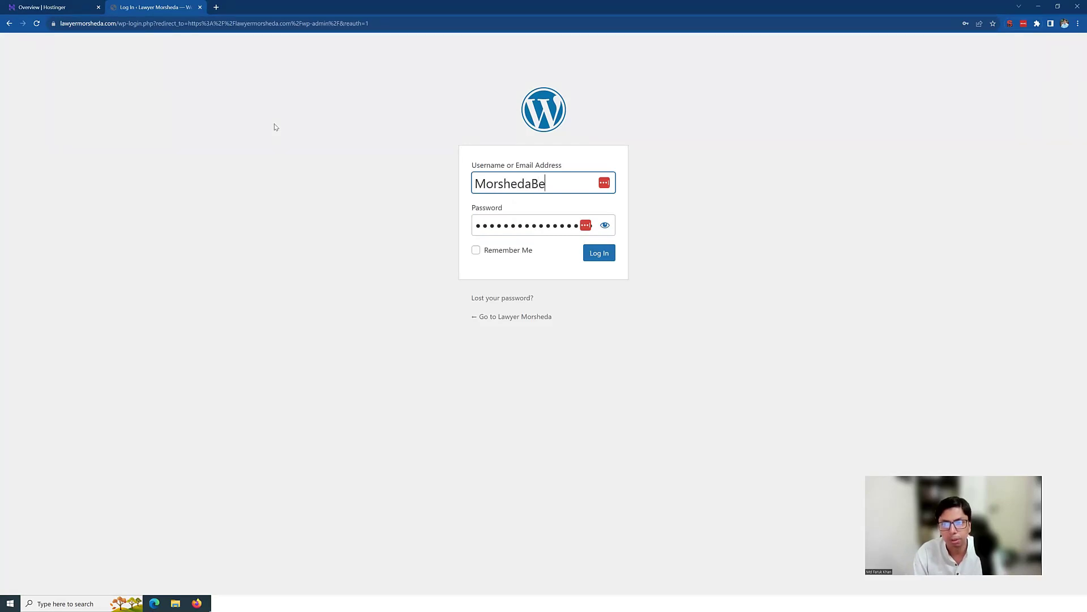
{"action": "left_click", "coordinate": [476, 250]}
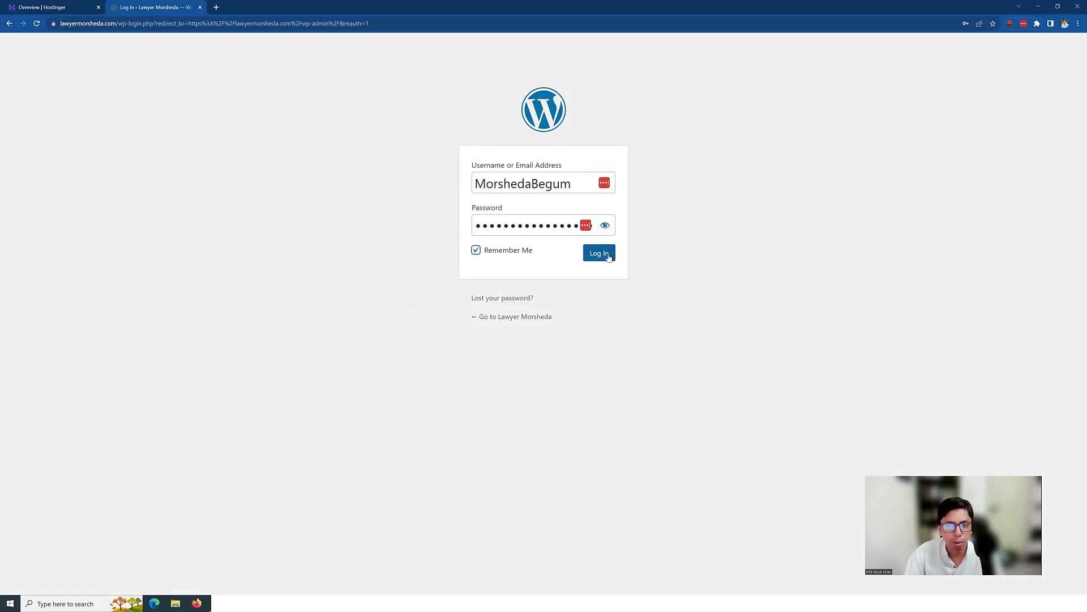
{"action": "left_click", "coordinate": [608, 257]}
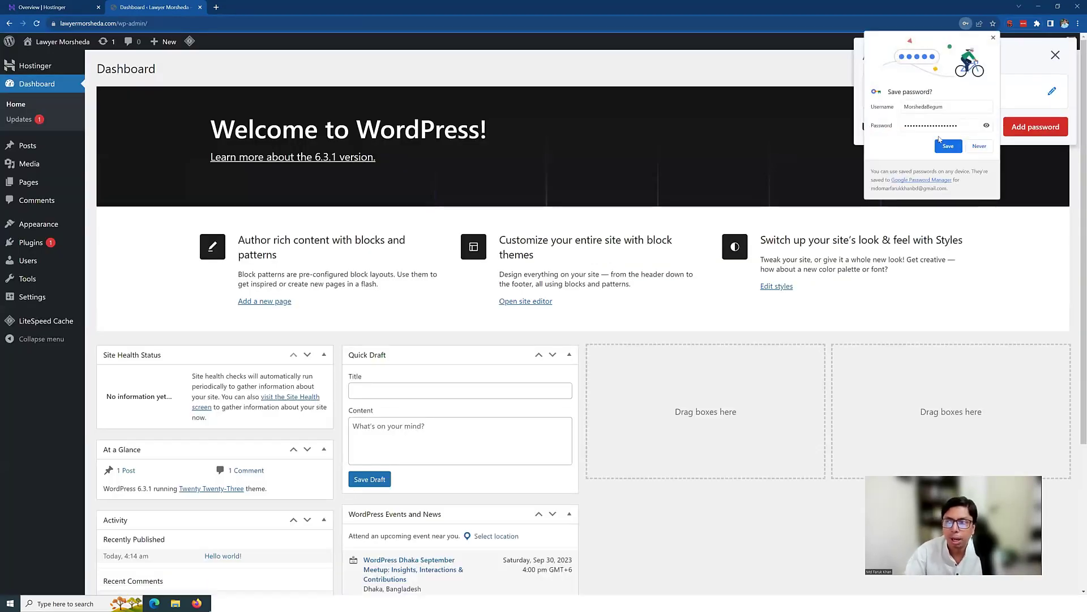
Step: Save the login in Chrome, dismiss the LastPass prompt, and return to the Hostinger overview tab
{"action": "left_click", "coordinate": [948, 145]}
{"action": "left_click", "coordinate": [1056, 55]}
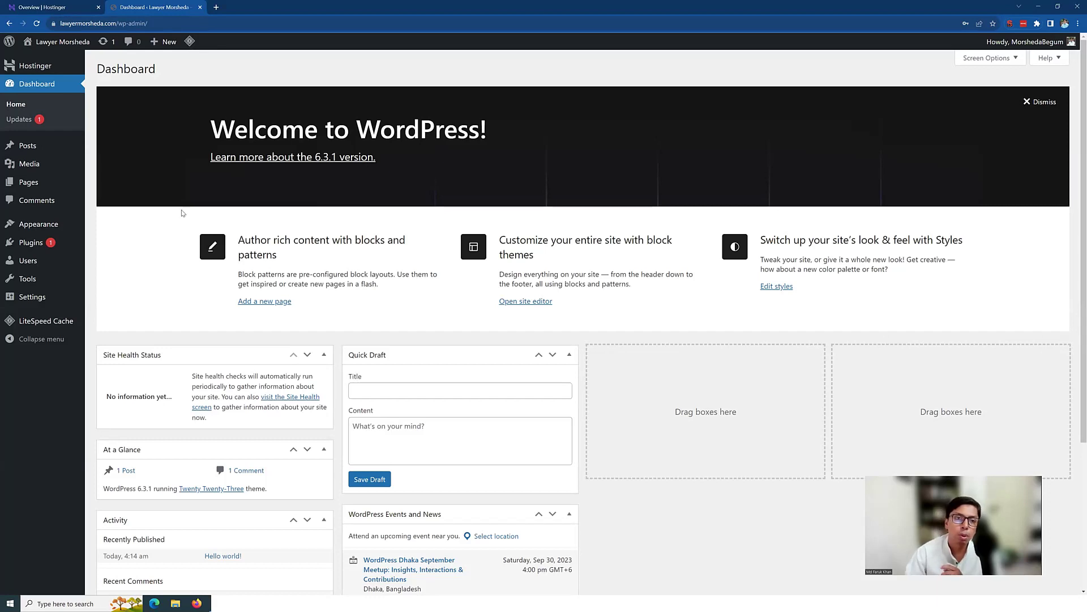
{"action": "left_click", "coordinate": [68, 7]}
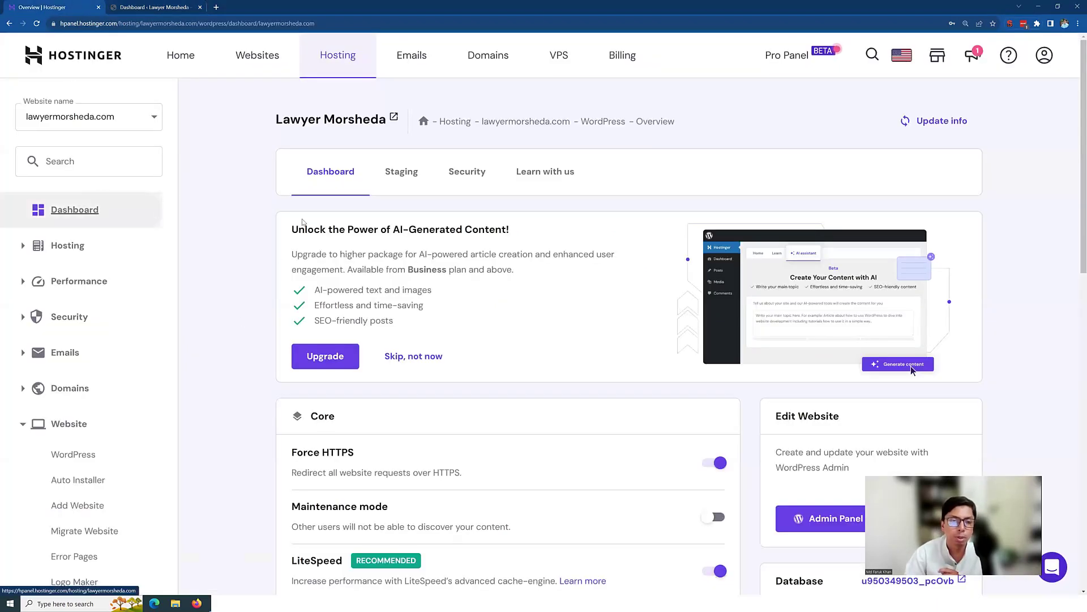
Step: Switch to the Dashboard · Lawyer Morsheda tab, then open a new blank browser tab
{"action": "left_click", "coordinate": [152, 7]}
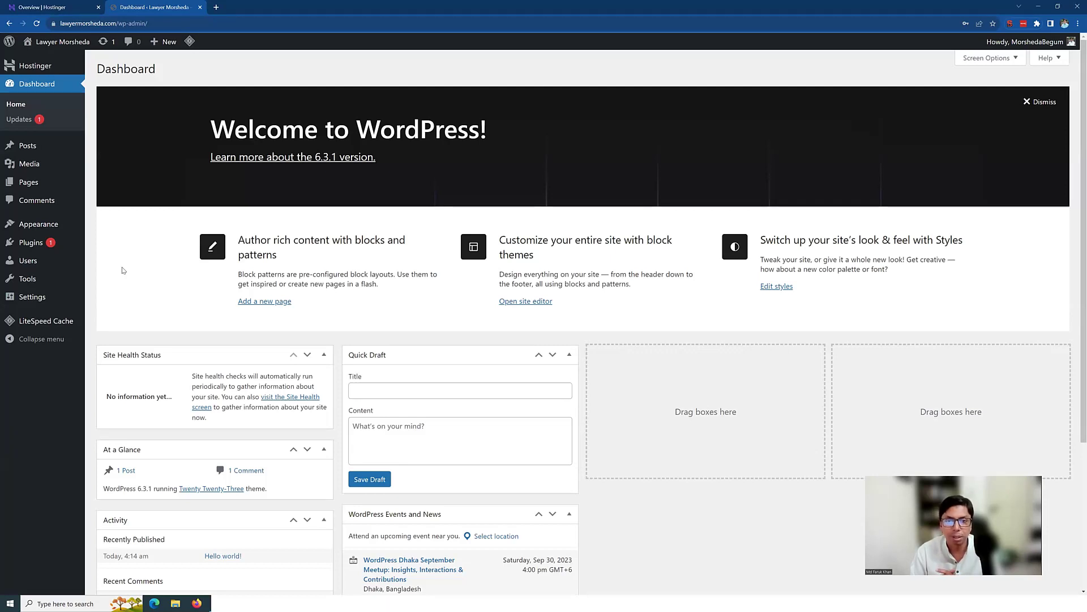
{"action": "left_click", "coordinate": [216, 8]}
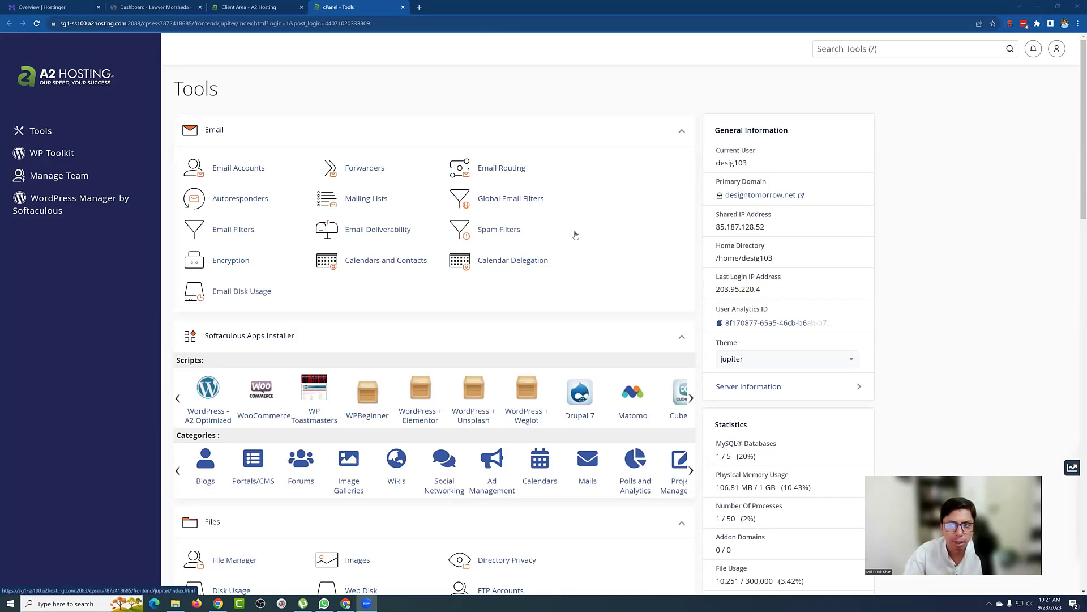
Step: Scroll the cPanel Tools page down to Software and launch WordPress Manager by Softaculous
{"action": "scroll", "coordinate": [419, 198], "scroll_direction": "down", "scroll_amount": 3}
{"action": "scroll", "coordinate": [412, 208], "scroll_direction": "down", "scroll_amount": 1}
{"action": "scroll", "coordinate": [424, 227], "scroll_direction": "up", "scroll_amount": 5}
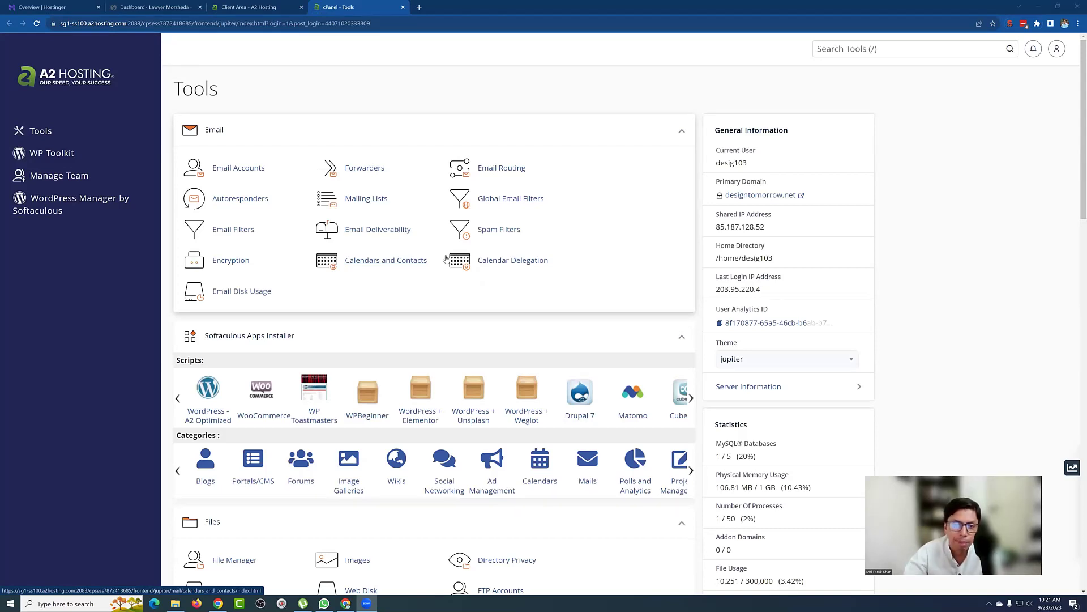
{"action": "scroll", "coordinate": [453, 266], "scroll_direction": "down", "scroll_amount": 13}
{"action": "scroll", "coordinate": [486, 287], "scroll_direction": "up", "scroll_amount": 14}
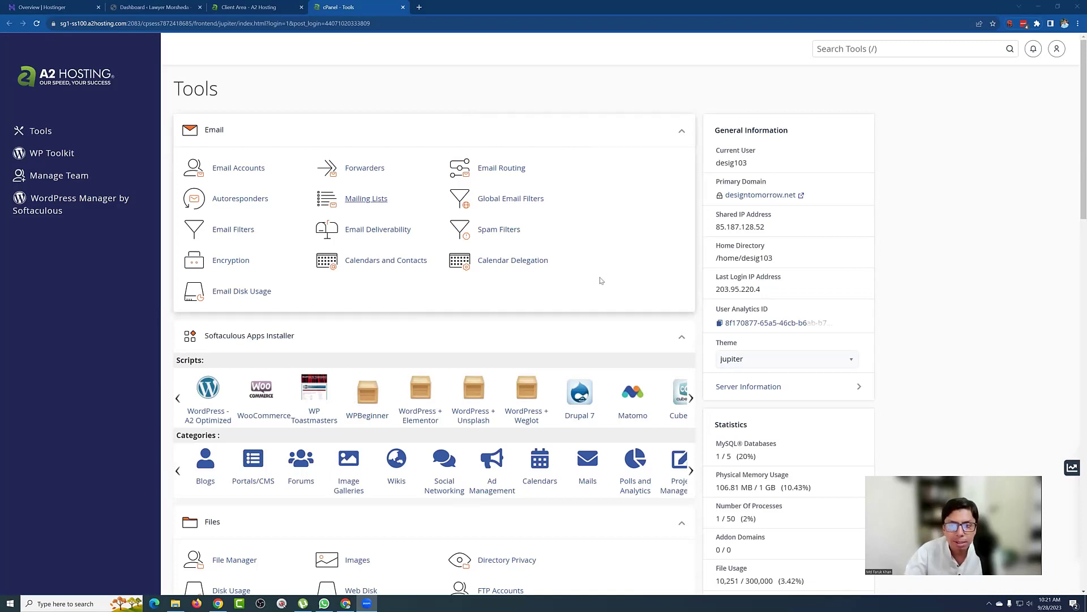
{"action": "scroll", "coordinate": [593, 189], "scroll_direction": "down", "scroll_amount": 1}
{"action": "scroll", "coordinate": [593, 189], "scroll_direction": "down", "scroll_amount": 1}
{"action": "scroll", "coordinate": [590, 193], "scroll_direction": "up", "scroll_amount": 2}
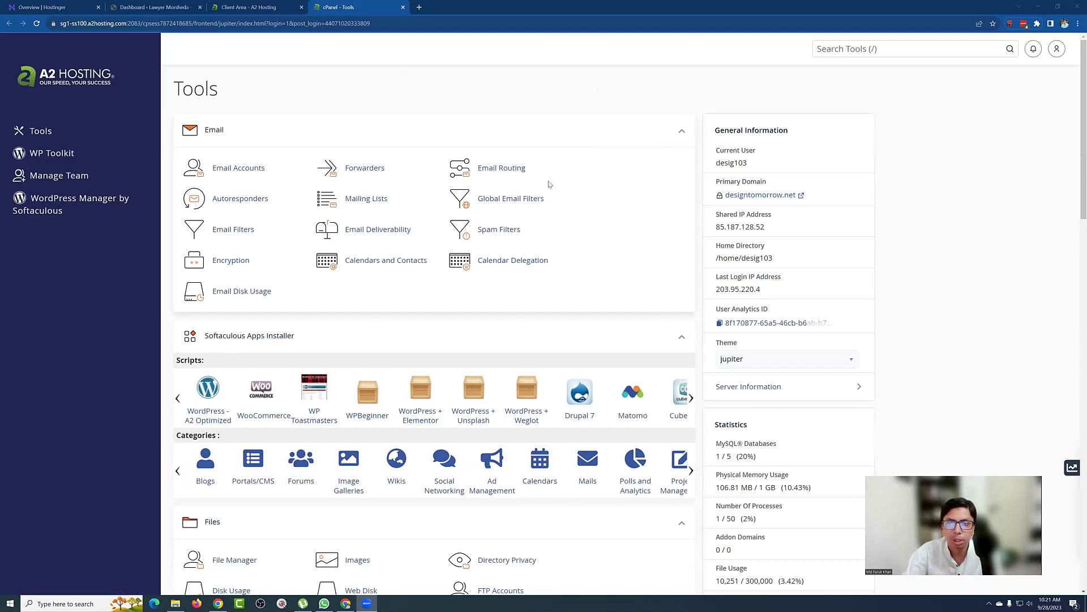
{"action": "scroll", "coordinate": [646, 253], "scroll_direction": "down", "scroll_amount": 3}
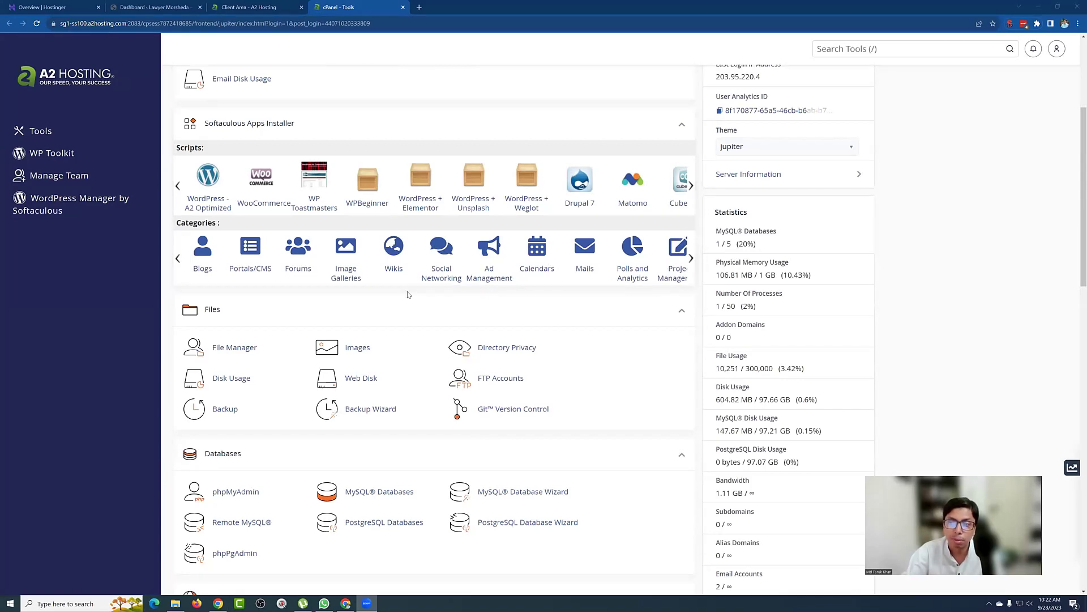
{"action": "scroll", "coordinate": [473, 114], "scroll_direction": "down", "scroll_amount": 4}
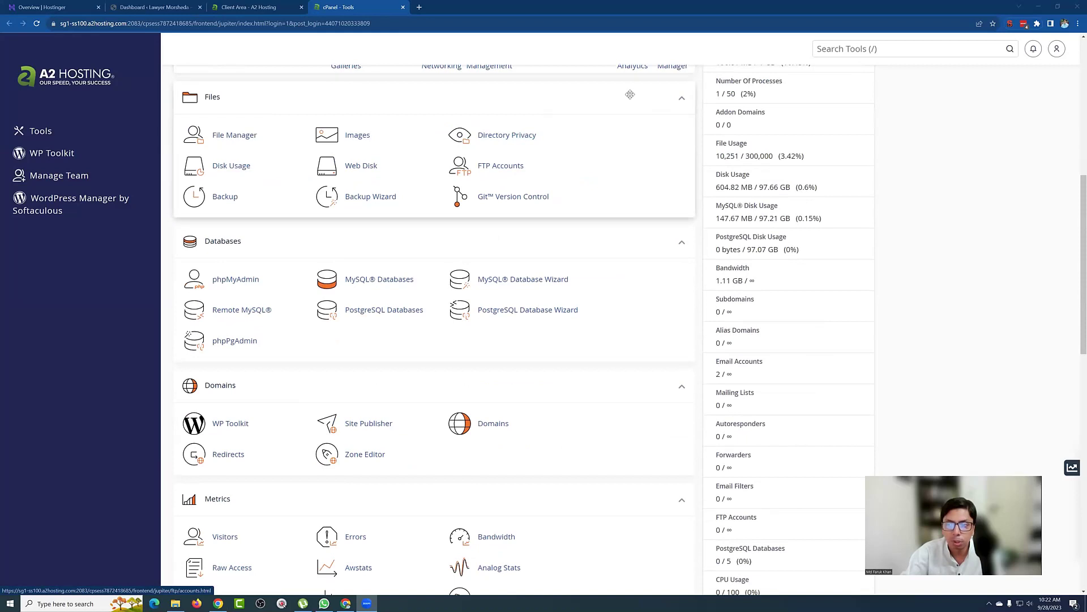
{"action": "scroll", "coordinate": [552, 210], "scroll_direction": "down", "scroll_amount": 1}
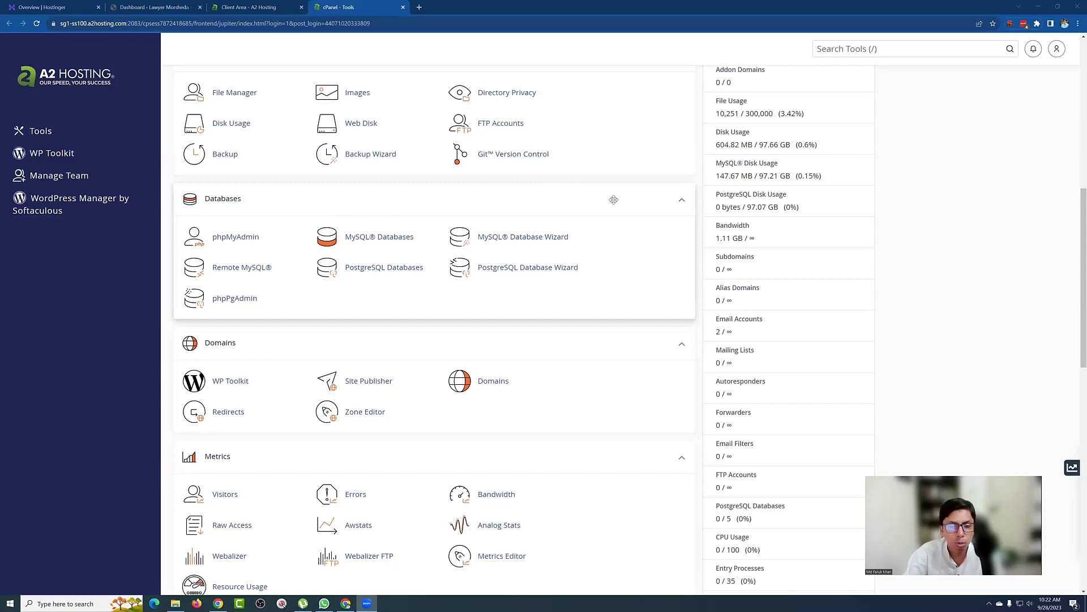
{"action": "scroll", "coordinate": [614, 199], "scroll_direction": "down", "scroll_amount": 10}
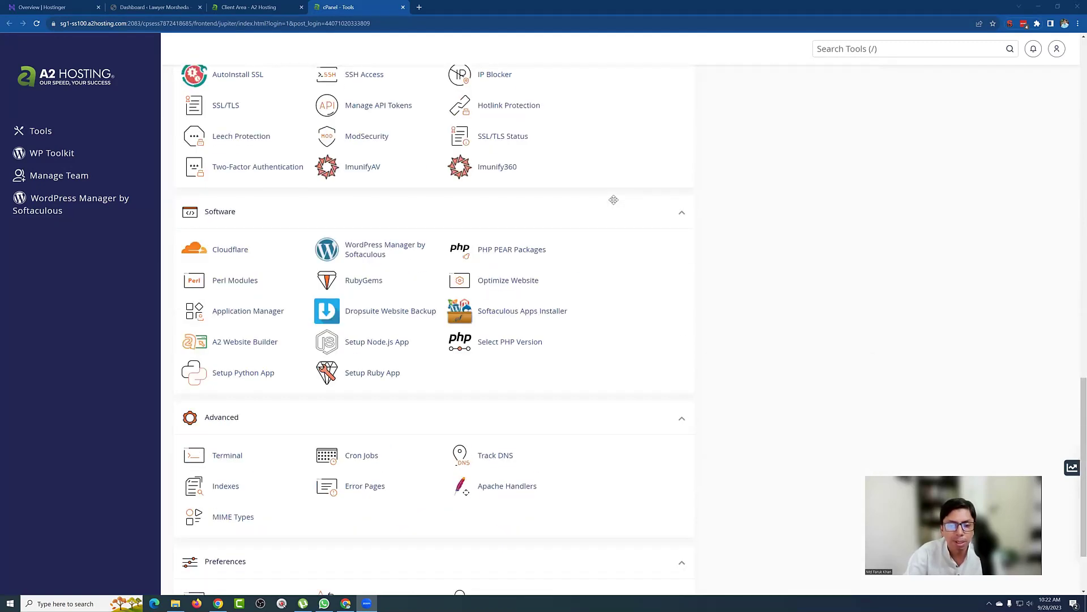
{"action": "scroll", "coordinate": [614, 199], "scroll_direction": "down", "scroll_amount": 1}
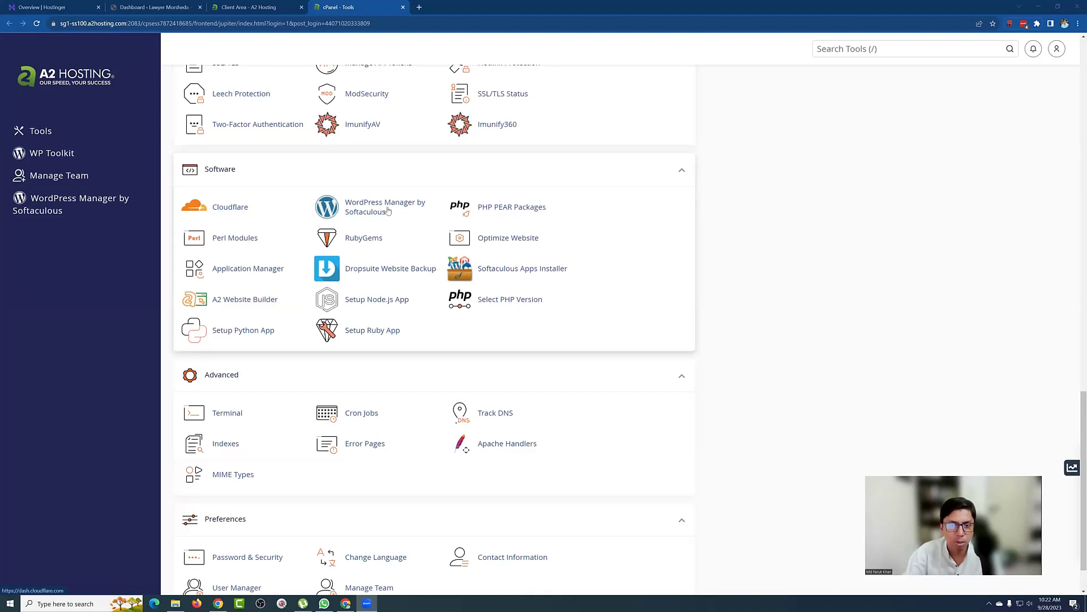
{"action": "left_click", "coordinate": [365, 209]}
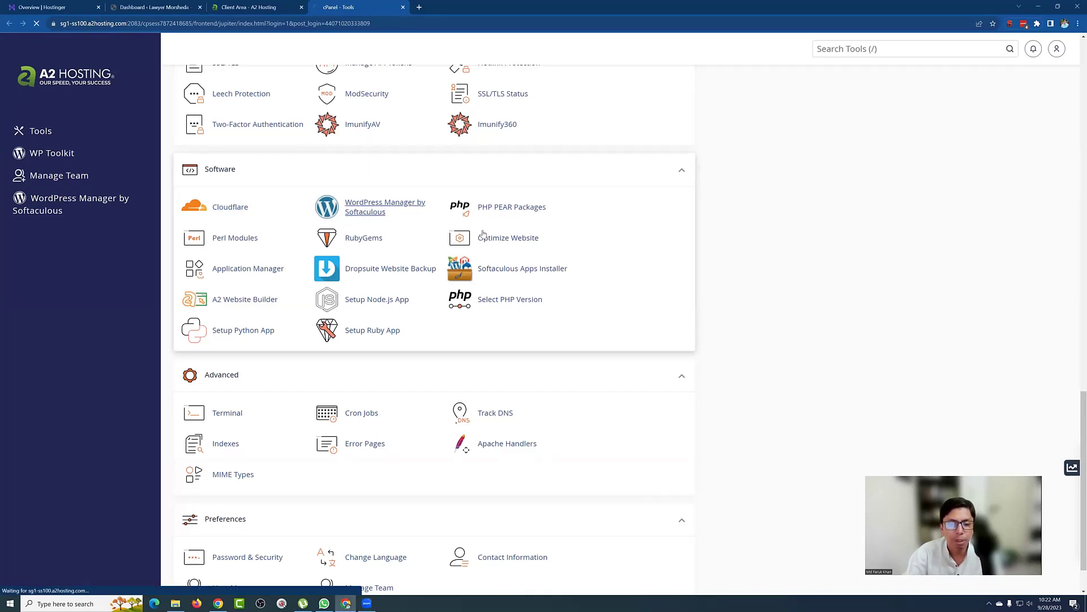
Step: Start a new WordPress install and look over the designtomorrow.net Software Setup form
{"action": "scroll", "coordinate": [708, 281], "scroll_direction": "down", "scroll_amount": 1}
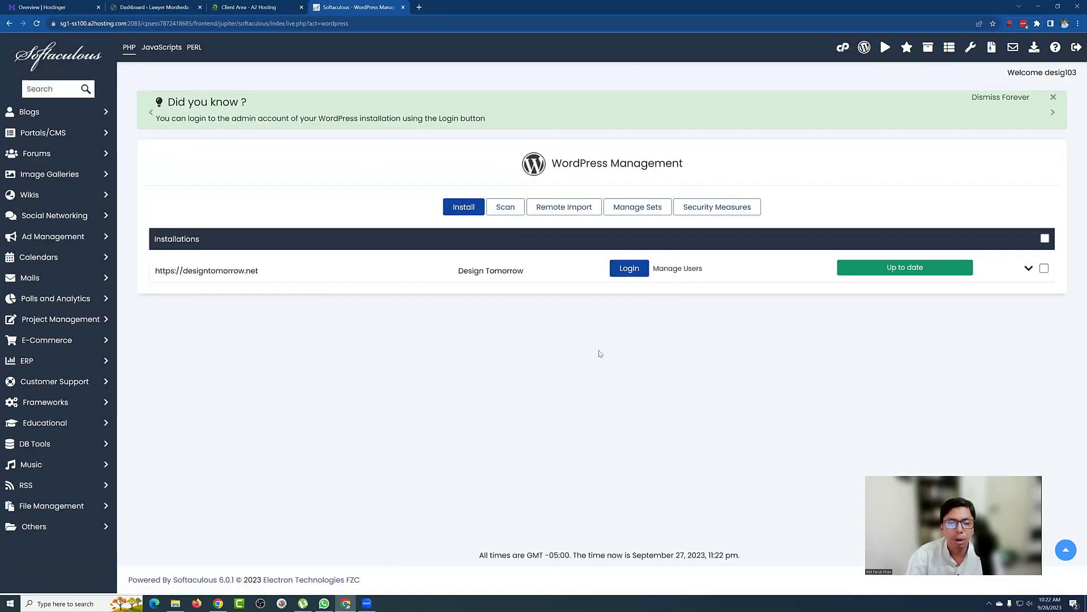
{"action": "left_click", "coordinate": [463, 211]}
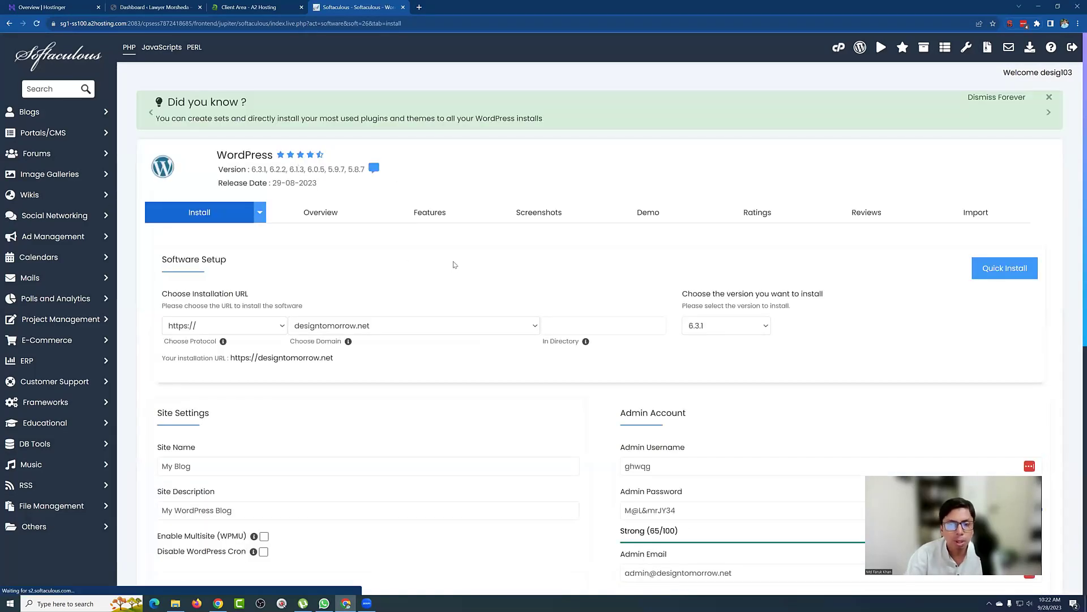
{"action": "scroll", "coordinate": [463, 244], "scroll_direction": "down", "scroll_amount": 4}
{"action": "scroll", "coordinate": [463, 244], "scroll_direction": "down", "scroll_amount": 4}
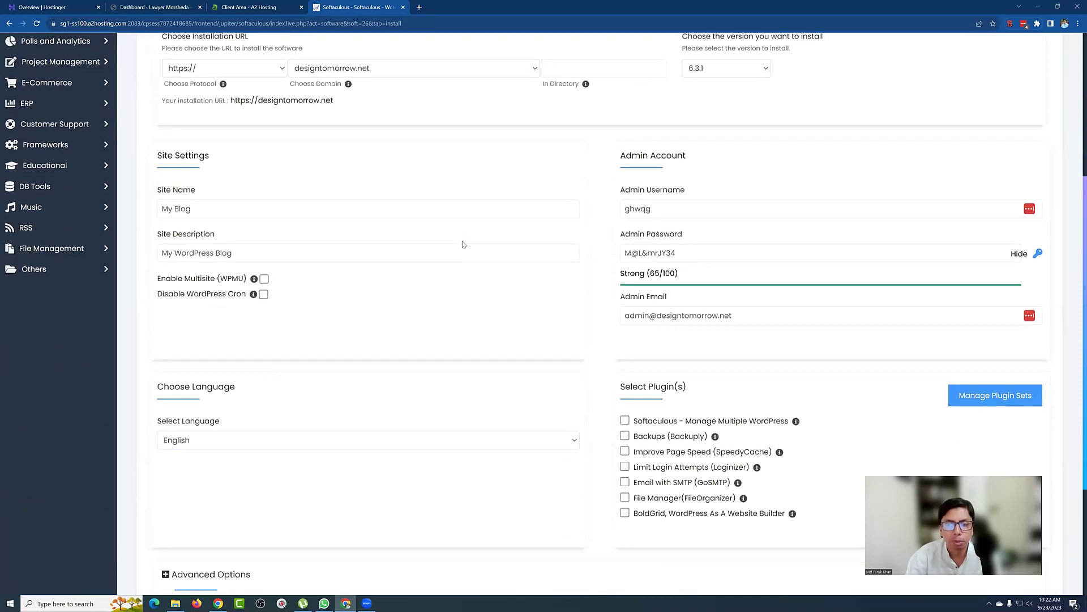
{"action": "scroll", "coordinate": [462, 244], "scroll_direction": "up", "scroll_amount": 4}
{"action": "scroll", "coordinate": [462, 245], "scroll_direction": "up", "scroll_amount": 2}
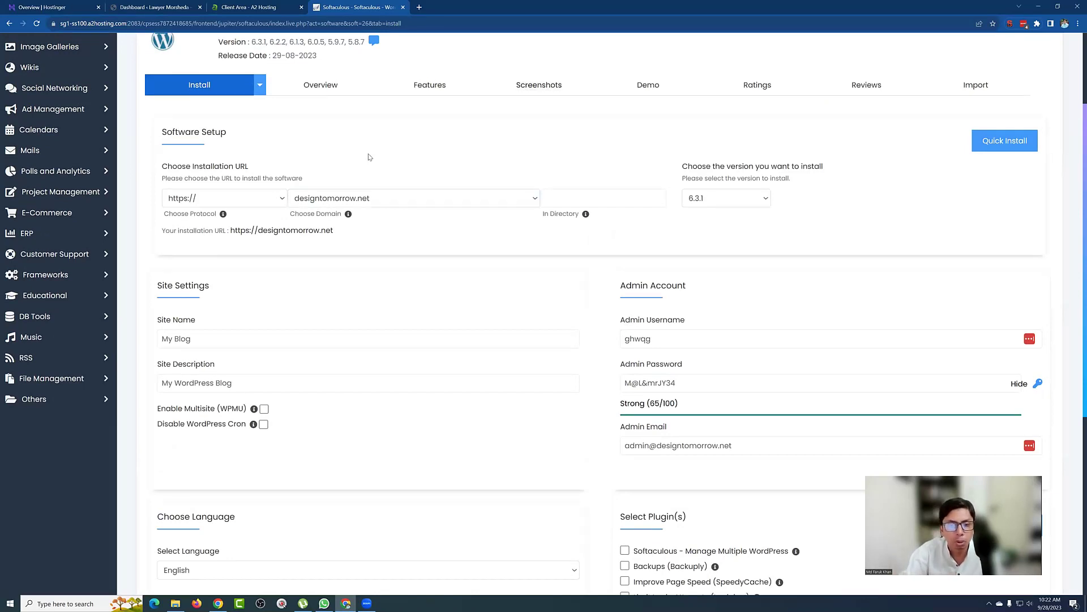
{"action": "left_click", "coordinate": [192, 199]}
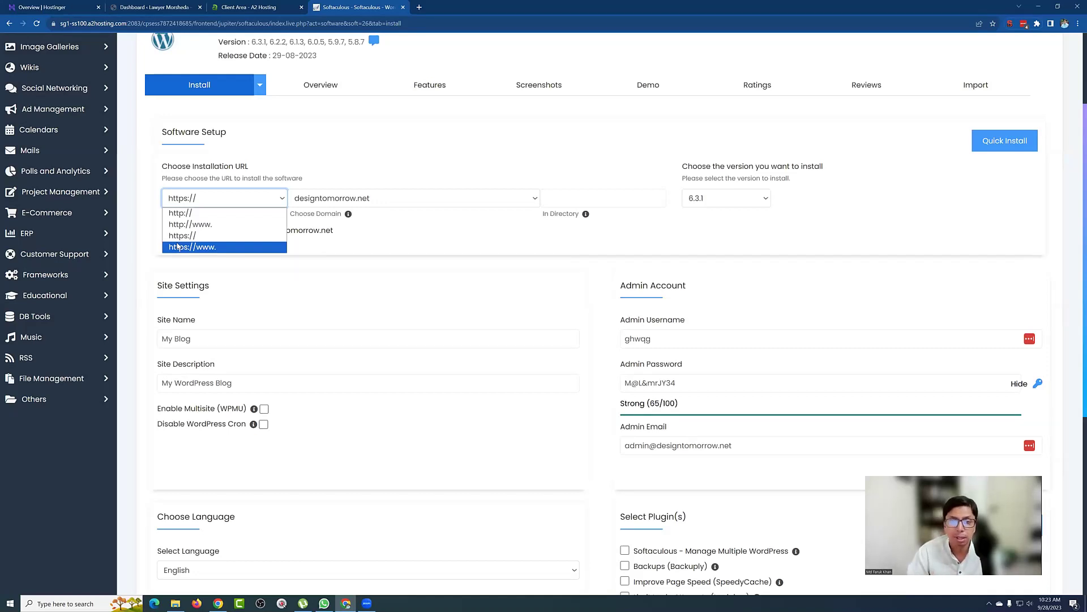
{"action": "left_click", "coordinate": [54, 26]}
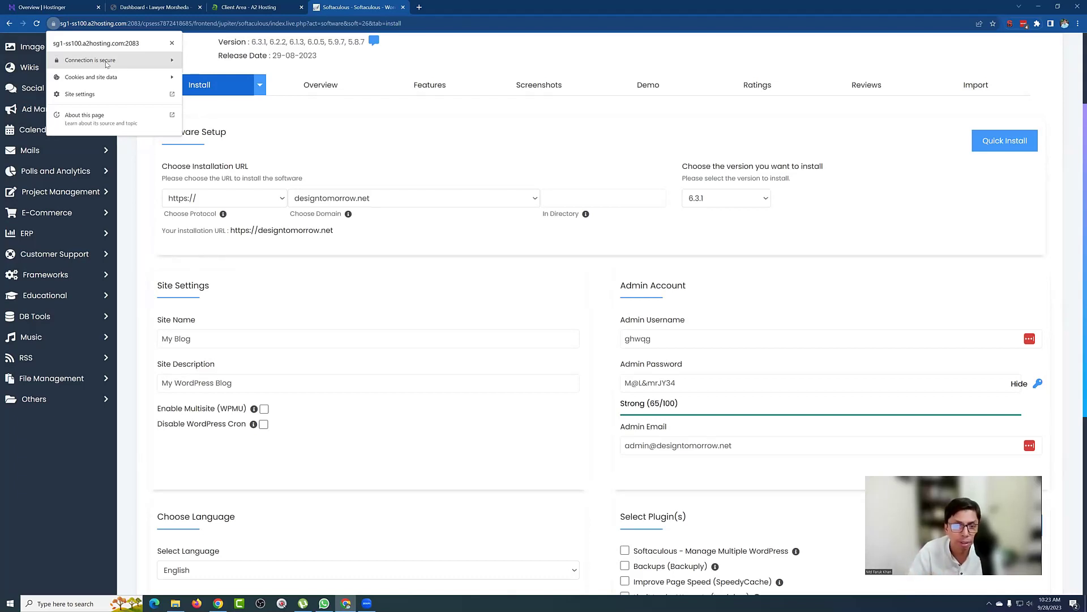
{"action": "left_click", "coordinate": [293, 151]}
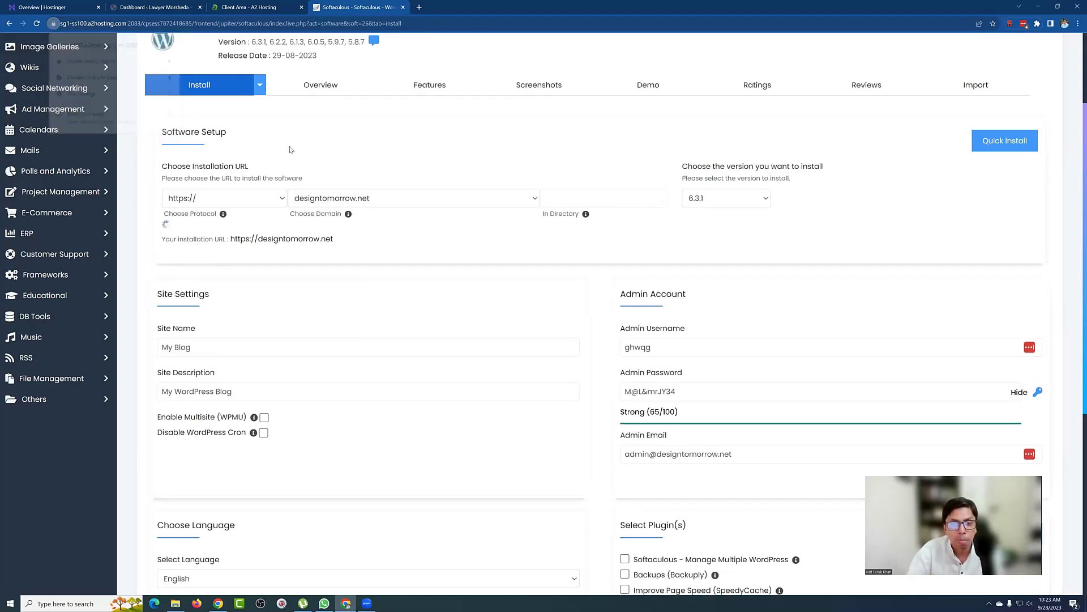
{"action": "left_click", "coordinate": [271, 203]}
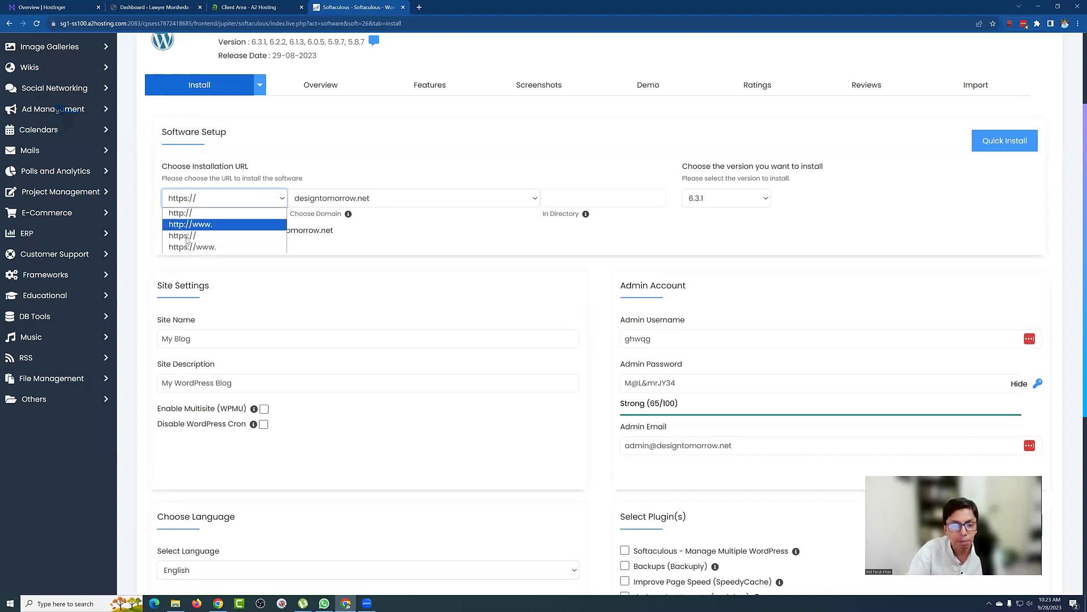
{"action": "left_click", "coordinate": [336, 157]}
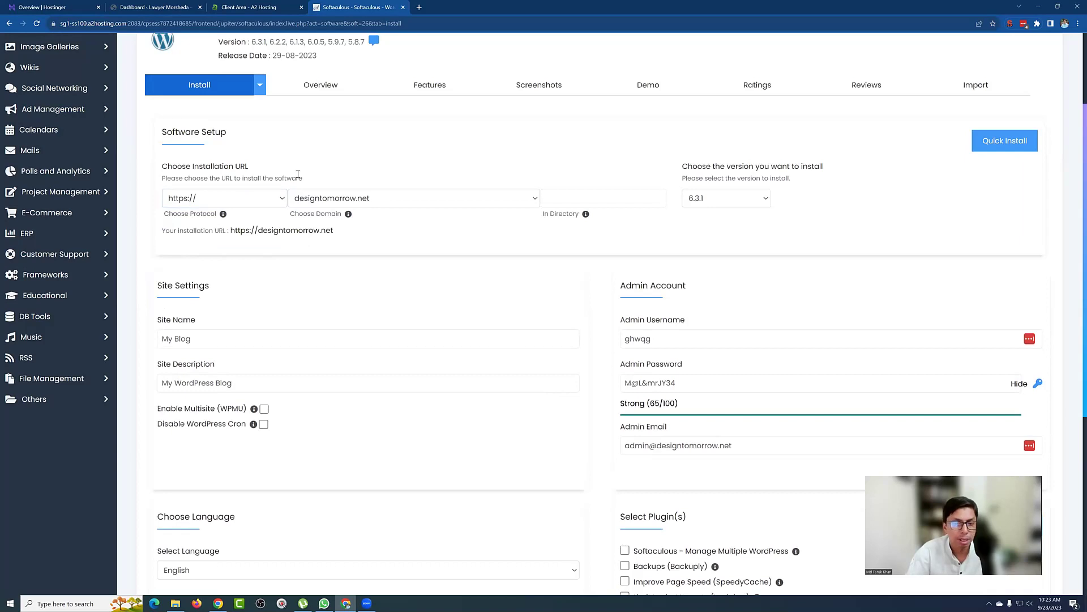
Step: Leave the installation directory empty so WordPress installs at the designtomorrow.net root
{"action": "left_click", "coordinate": [587, 194]}
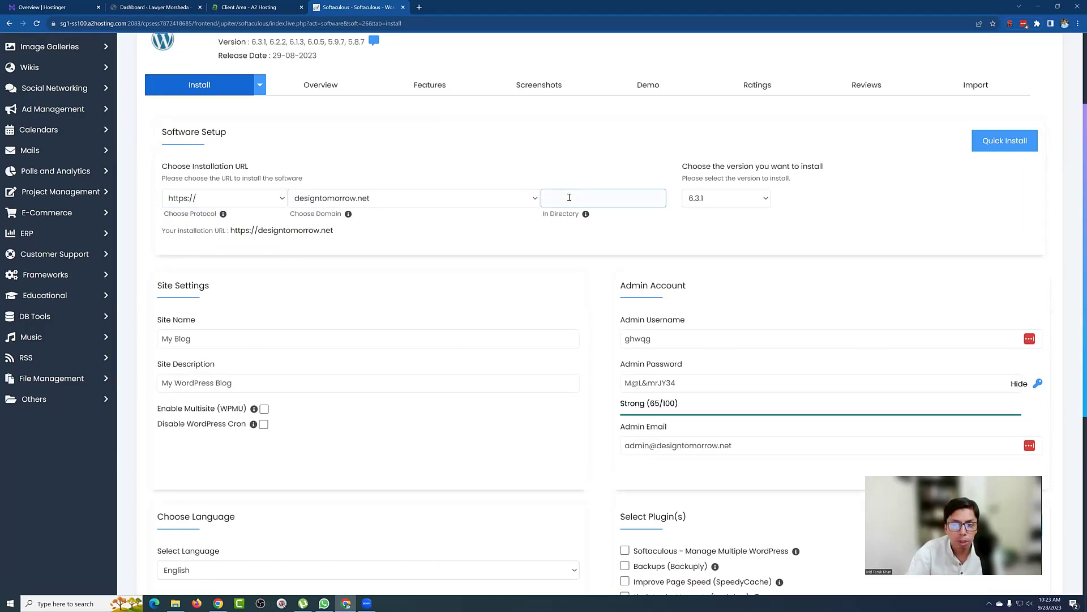
{"action": "left_click", "coordinate": [561, 199]}
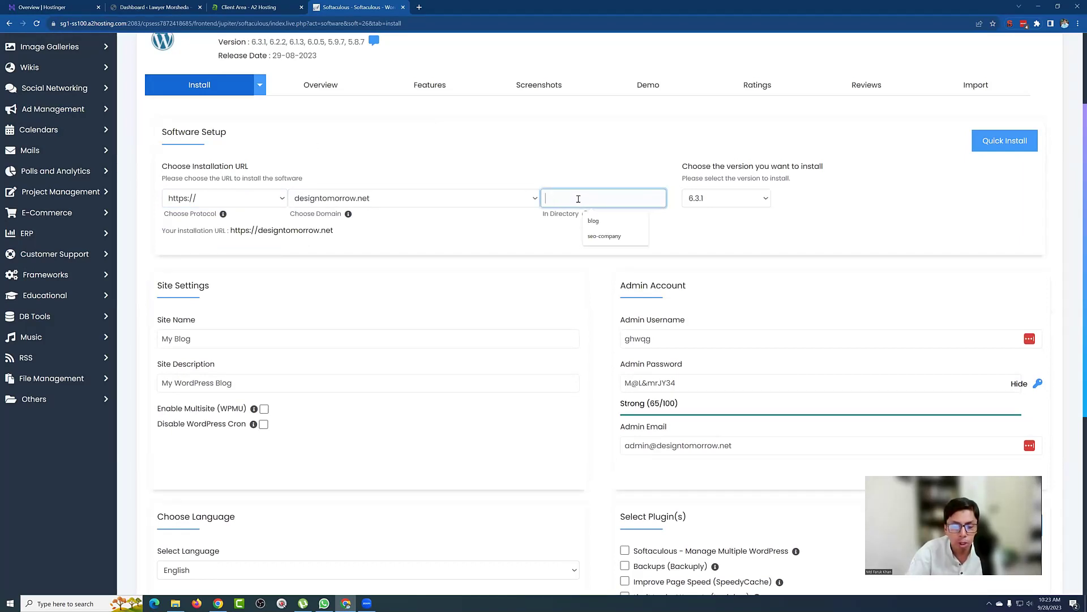
{"action": "type", "text": "wp"}
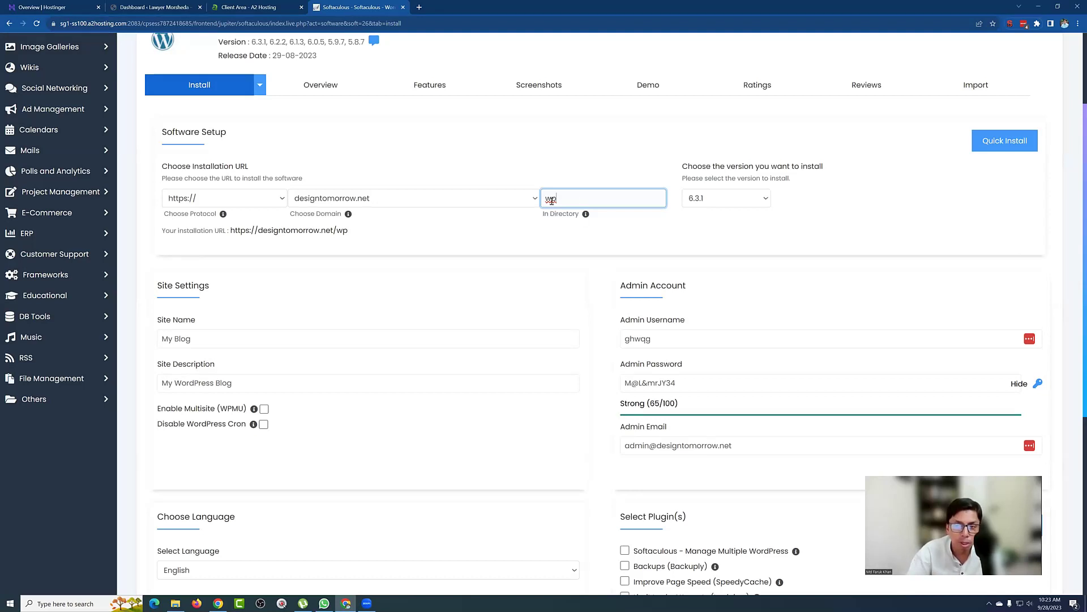
{"action": "key", "text": "BackSpace"}
{"action": "key", "text": "BackSpace"}
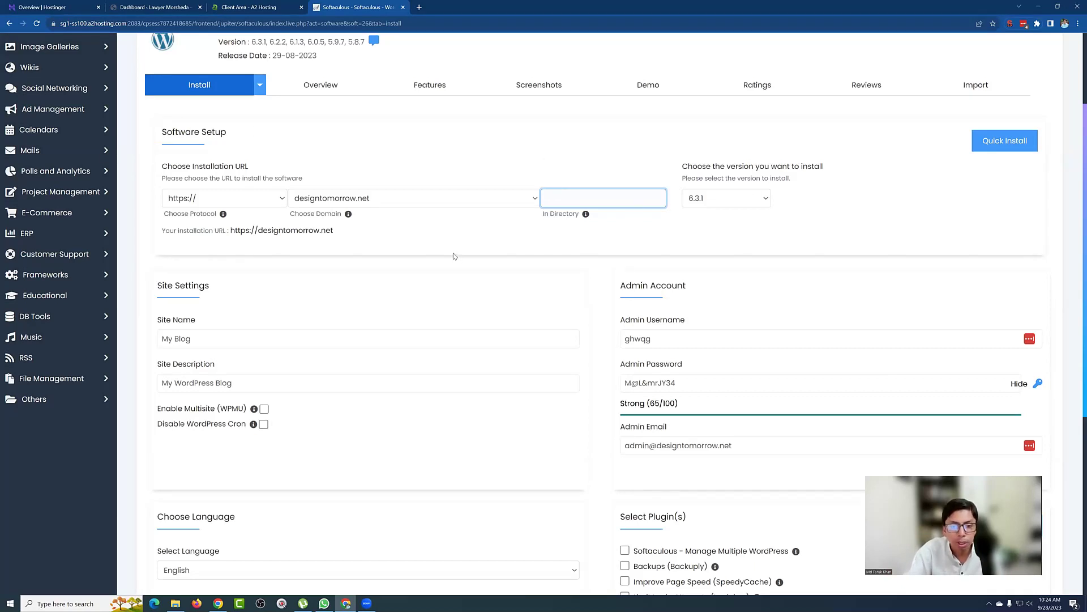
Step: Review the remaining install settings, submit the form, and return to the install tab
{"action": "scroll", "coordinate": [458, 258], "scroll_direction": "down", "scroll_amount": 2}
{"action": "left_click_drag", "start_coordinate": [227, 211], "coordinate": [165, 208]}
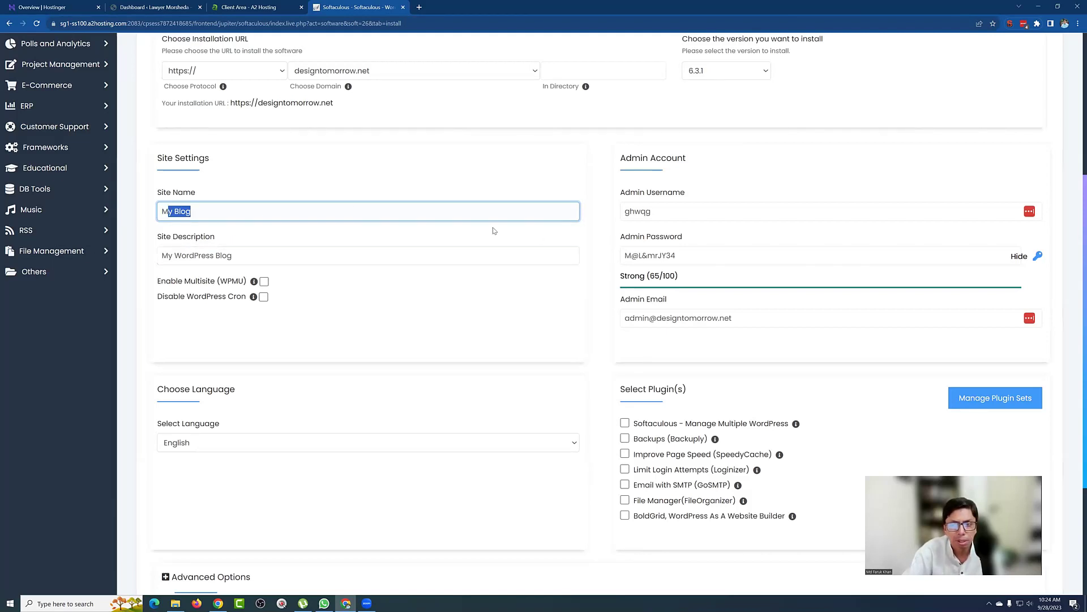
{"action": "scroll", "coordinate": [657, 255], "scroll_direction": "up", "scroll_amount": 1}
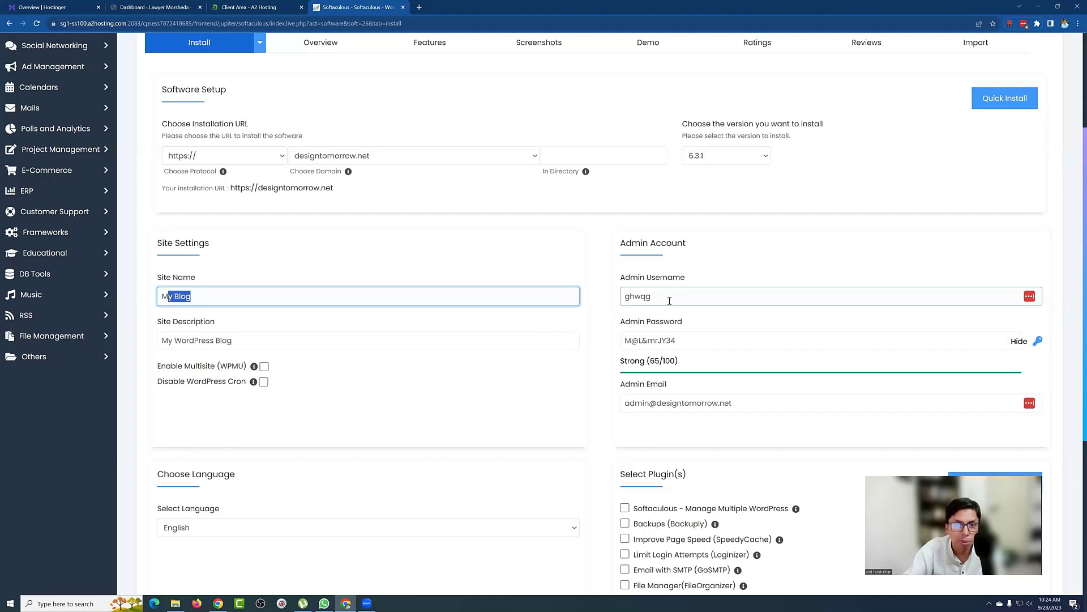
{"action": "scroll", "coordinate": [670, 301], "scroll_direction": "down", "scroll_amount": 1}
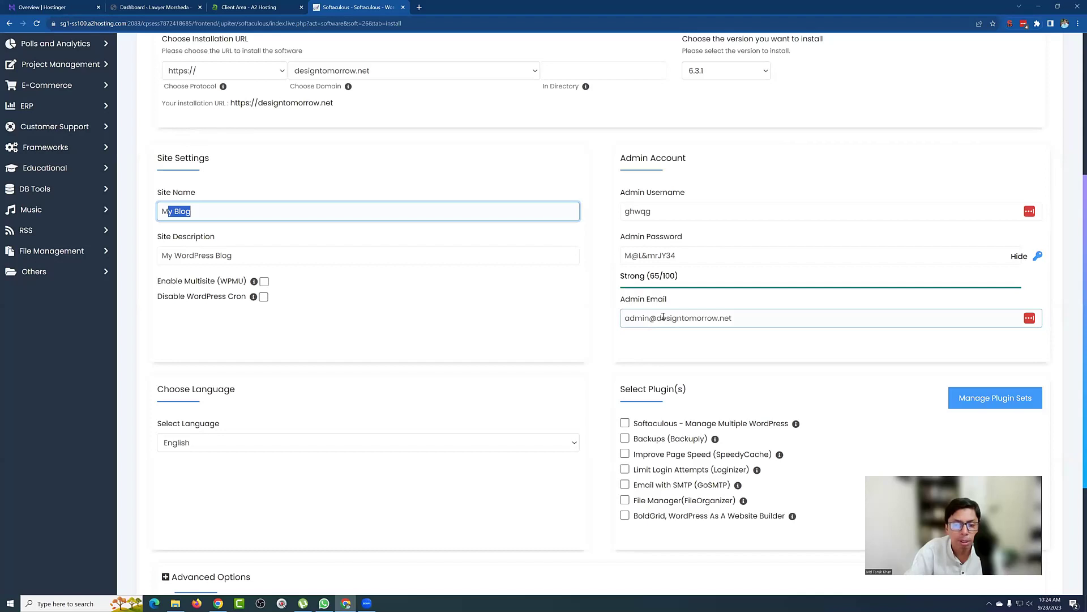
{"action": "scroll", "coordinate": [606, 319], "scroll_direction": "down", "scroll_amount": 3}
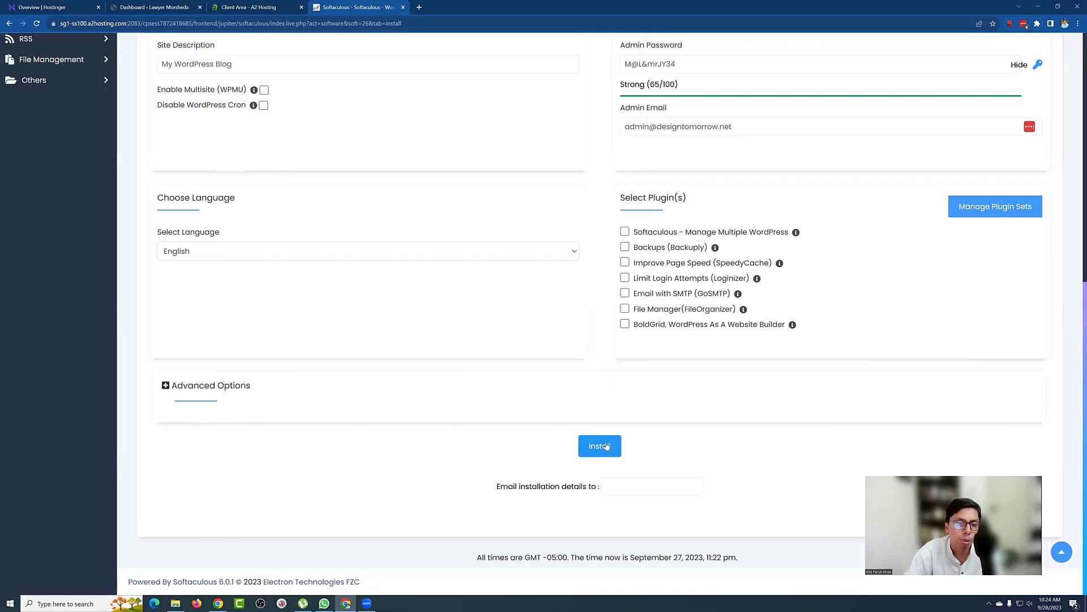
{"action": "left_click", "coordinate": [606, 446]}
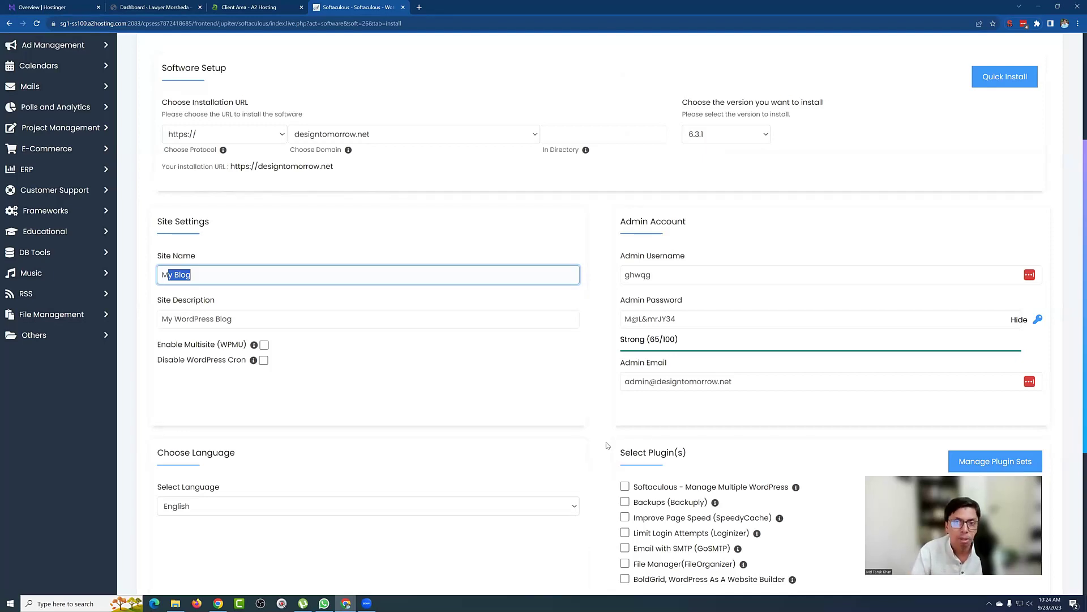
{"action": "scroll", "coordinate": [683, 313], "scroll_direction": "up", "scroll_amount": 3}
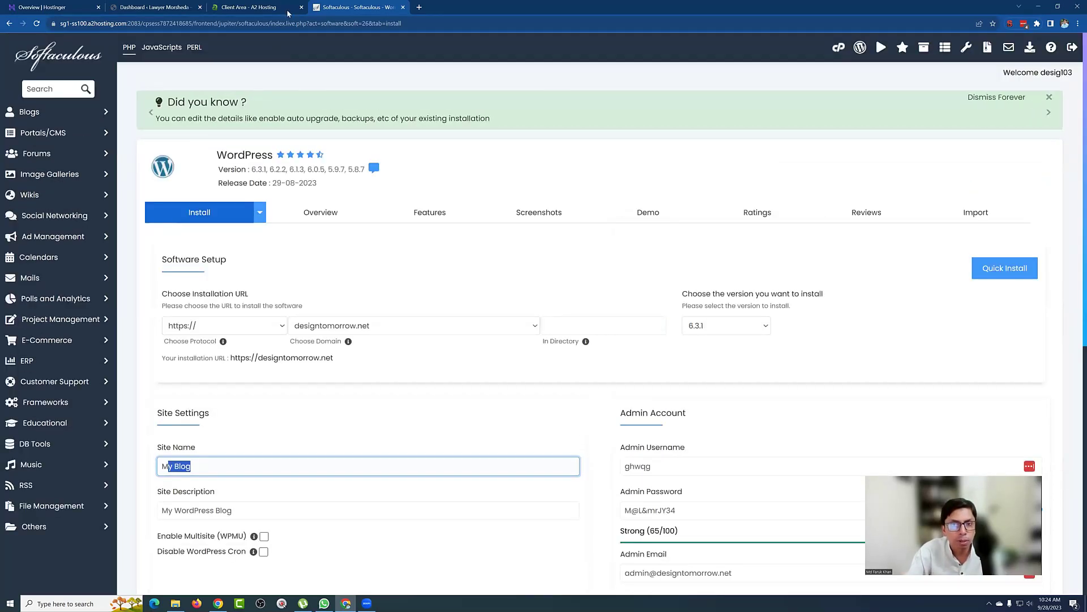
{"action": "left_click", "coordinate": [286, 8]}
{"action": "left_click", "coordinate": [354, 6]}
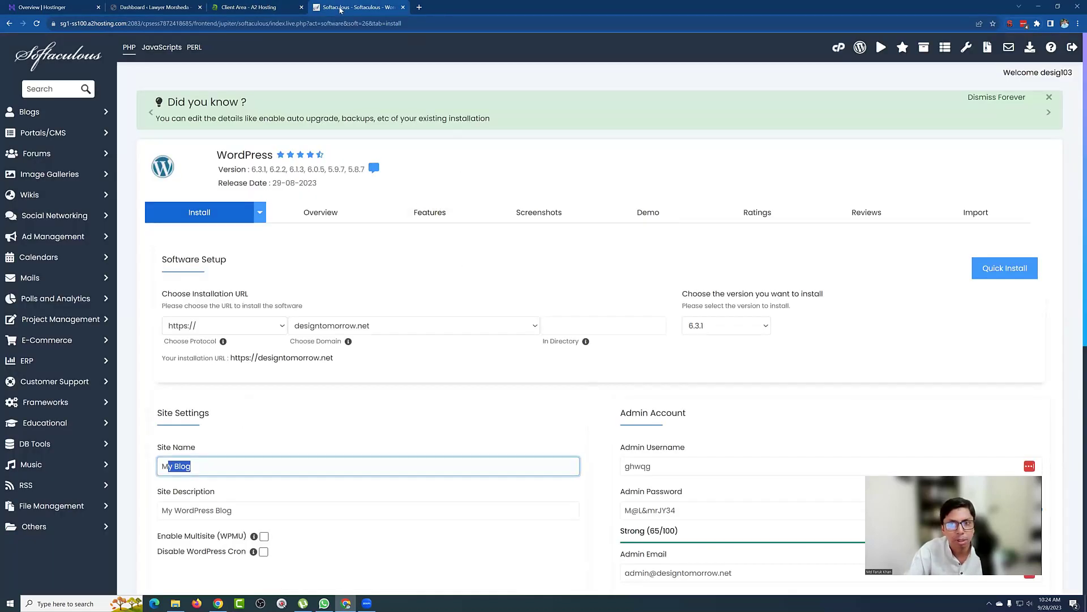
Step: Close the Client Area and Softaculous tabs, preview the live Mindblown homepage, then return to the Dashboard
{"action": "left_click", "coordinate": [300, 8]}
{"action": "left_click", "coordinate": [301, 8]}
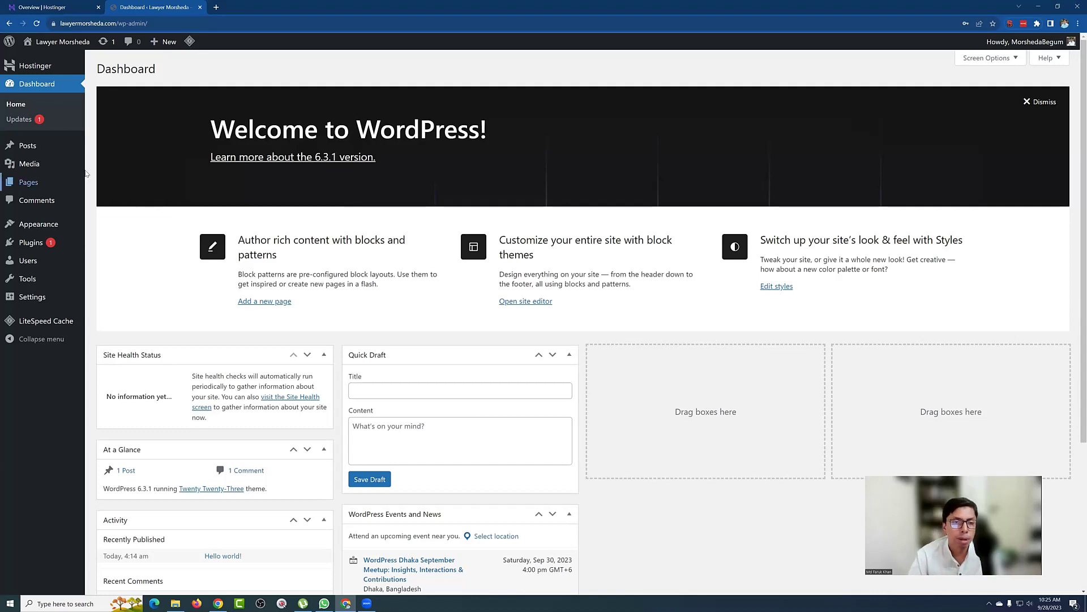
{"action": "middle_click", "coordinate": [35, 60]}
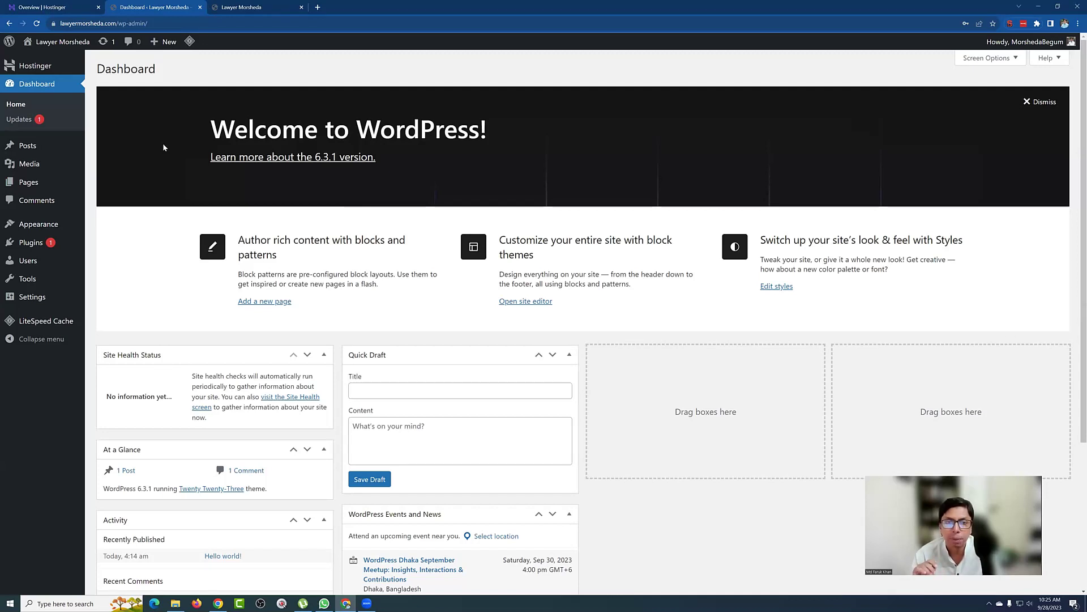
{"action": "left_click", "coordinate": [255, 7]}
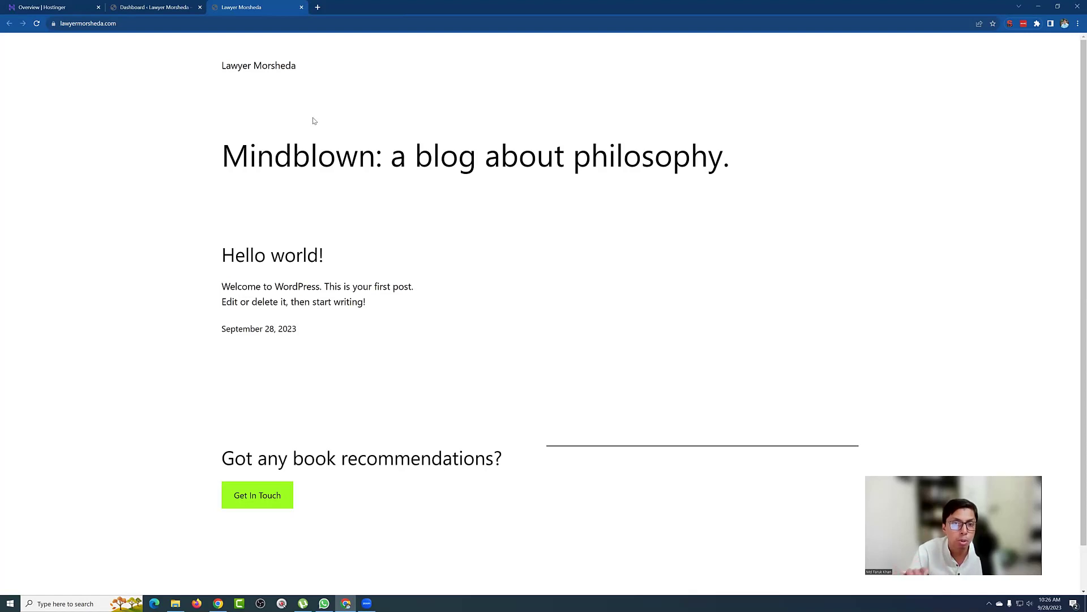
{"action": "left_click", "coordinate": [136, 6]}
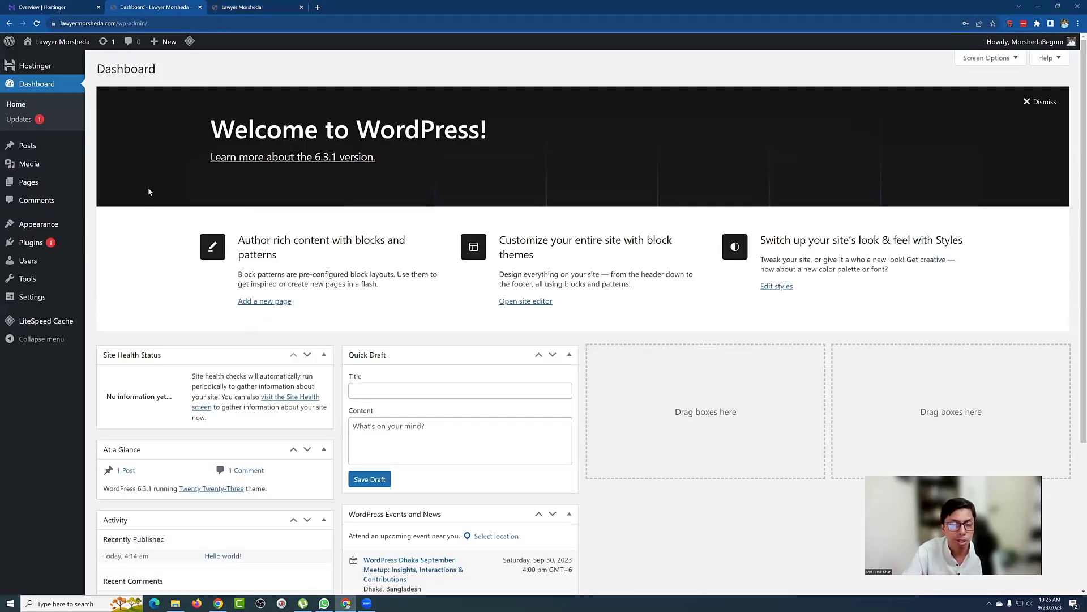
{"action": "mouse_move", "coordinate": [30, 300]}
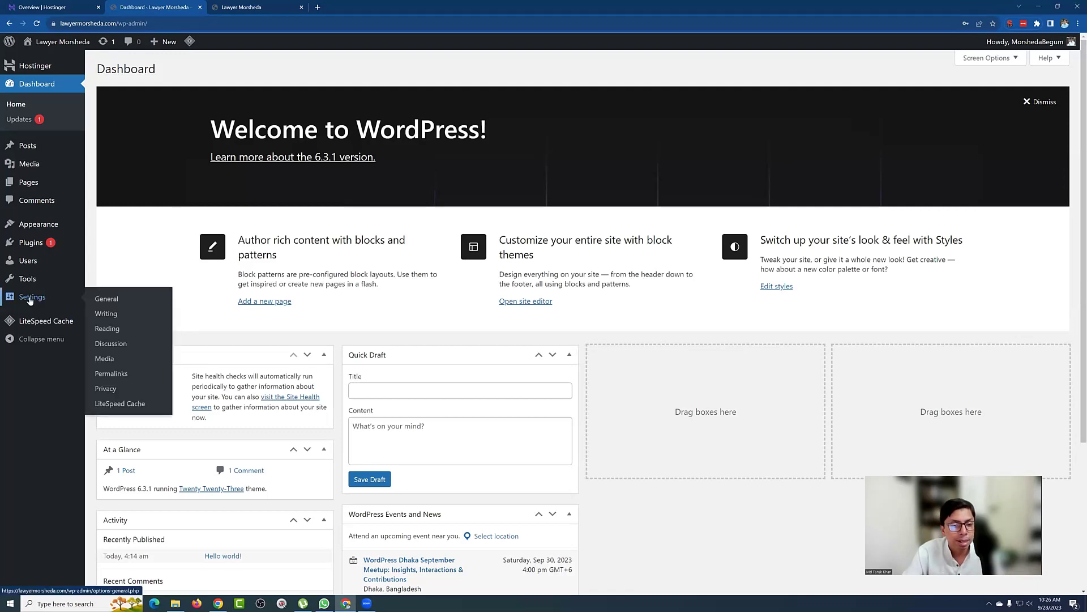
Step: Tick 'Discourage search engines from indexing this site' in Settings > Reading and save
{"action": "left_click", "coordinate": [105, 334]}
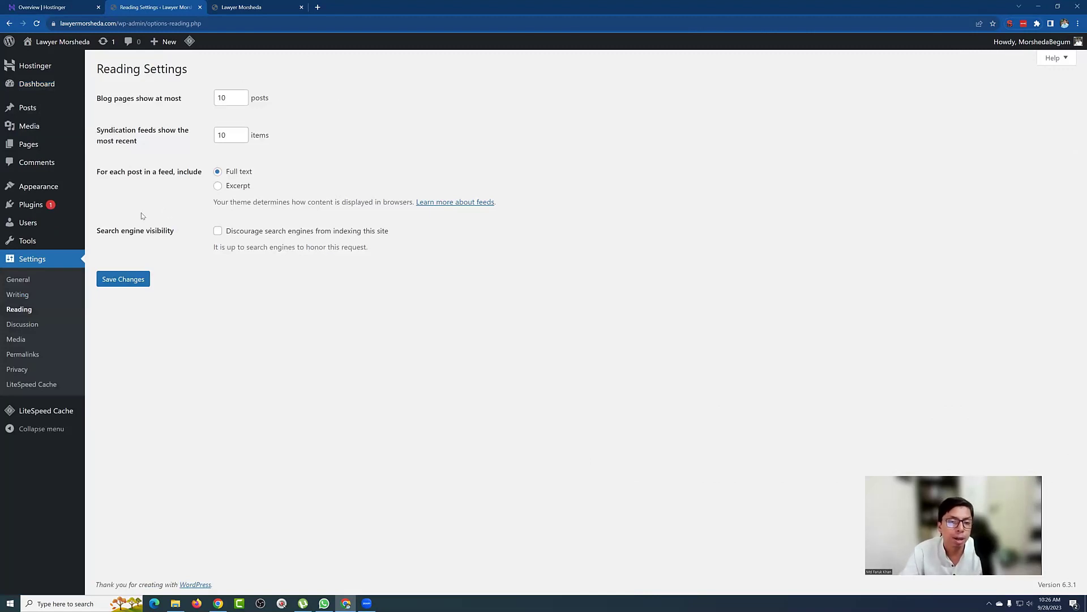
{"action": "left_click_drag", "start_coordinate": [99, 230], "coordinate": [165, 239]}
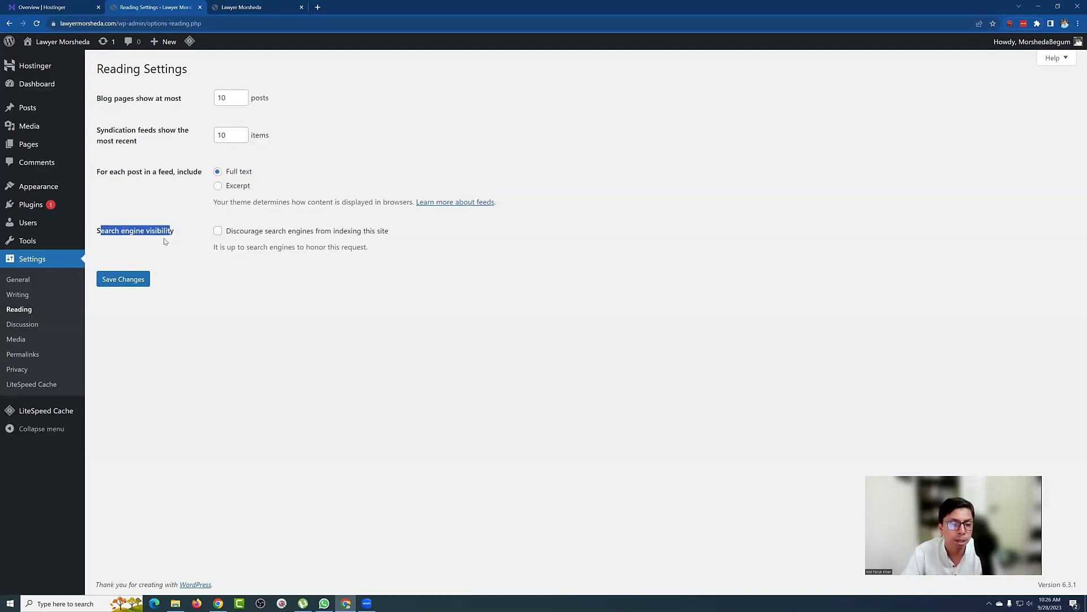
{"action": "left_click", "coordinate": [179, 250]}
{"action": "left_click", "coordinate": [217, 231]}
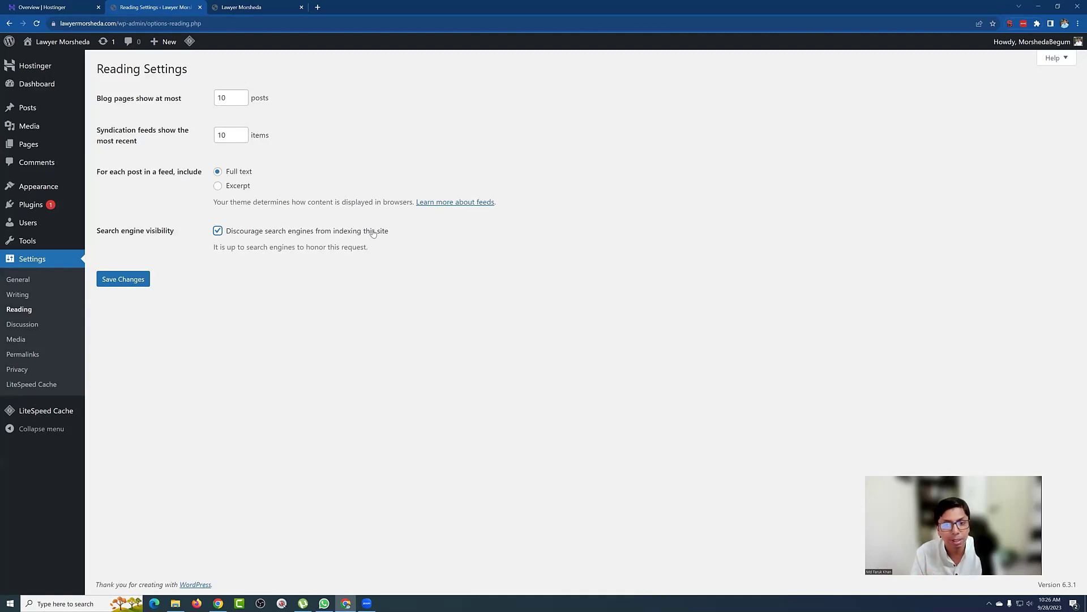
{"action": "left_click", "coordinate": [140, 278]}
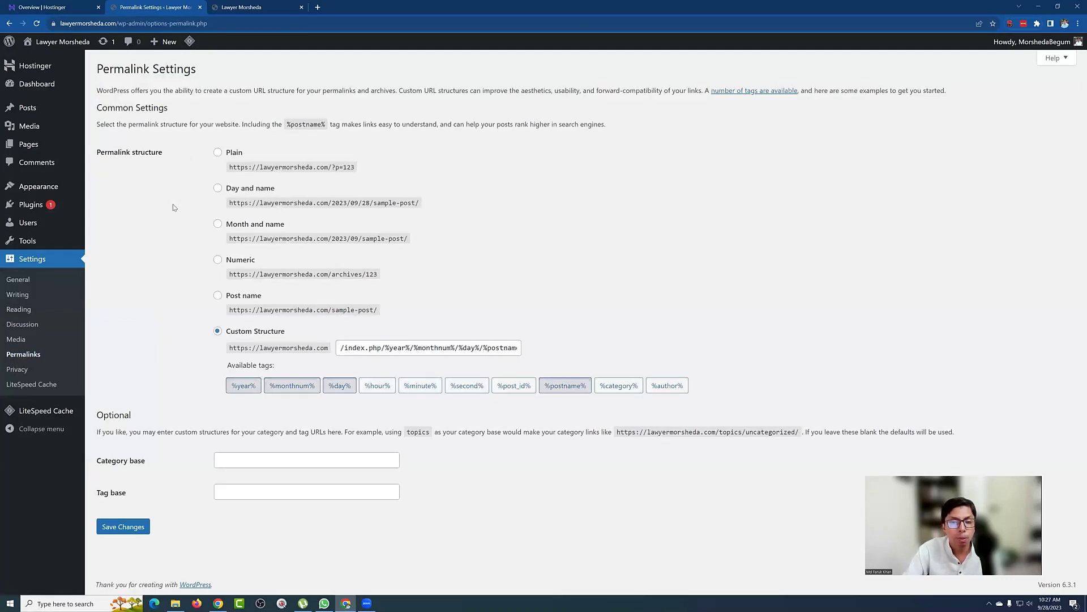
Step: Replace the dated index.php custom permalink structure with Post name and save
{"action": "left_click_drag", "start_coordinate": [341, 348], "coordinate": [521, 349]}
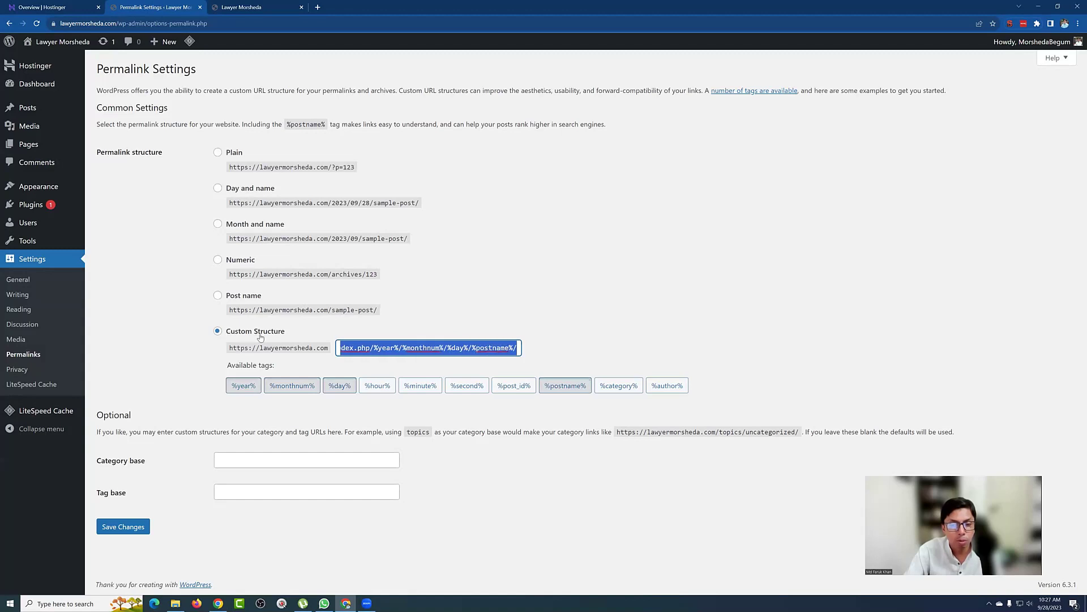
{"action": "left_click_drag", "start_coordinate": [357, 348], "coordinate": [534, 347]}
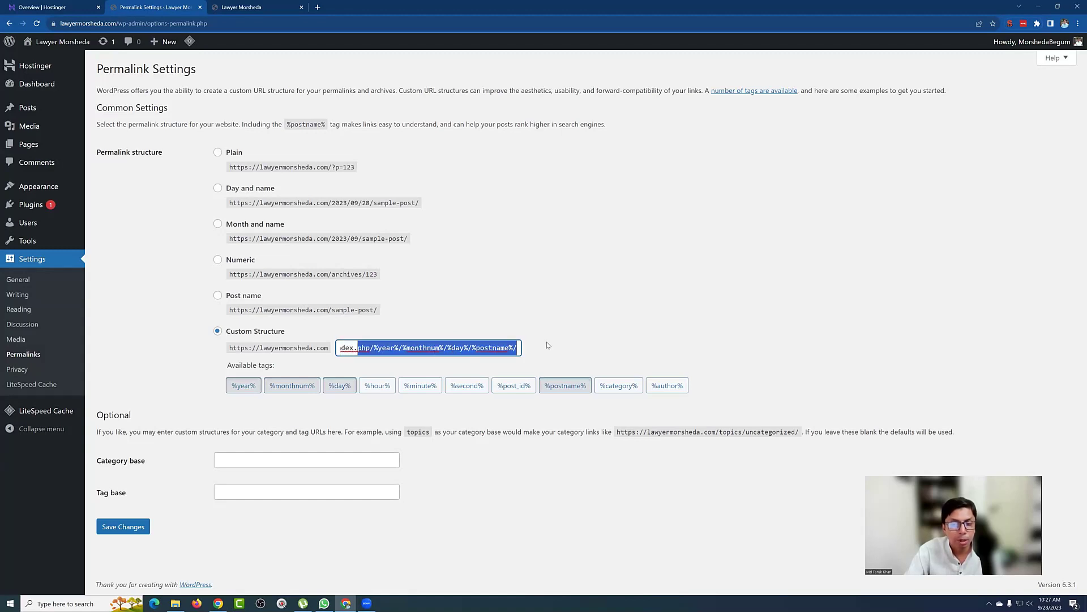
{"action": "left_click", "coordinate": [502, 302]}
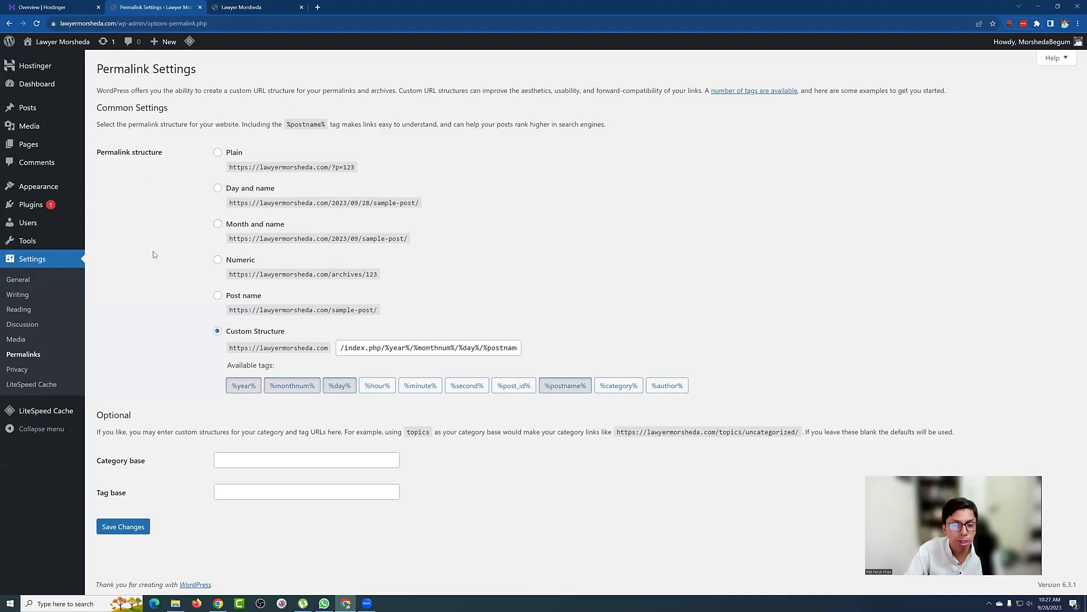
{"action": "left_click", "coordinate": [217, 297]}
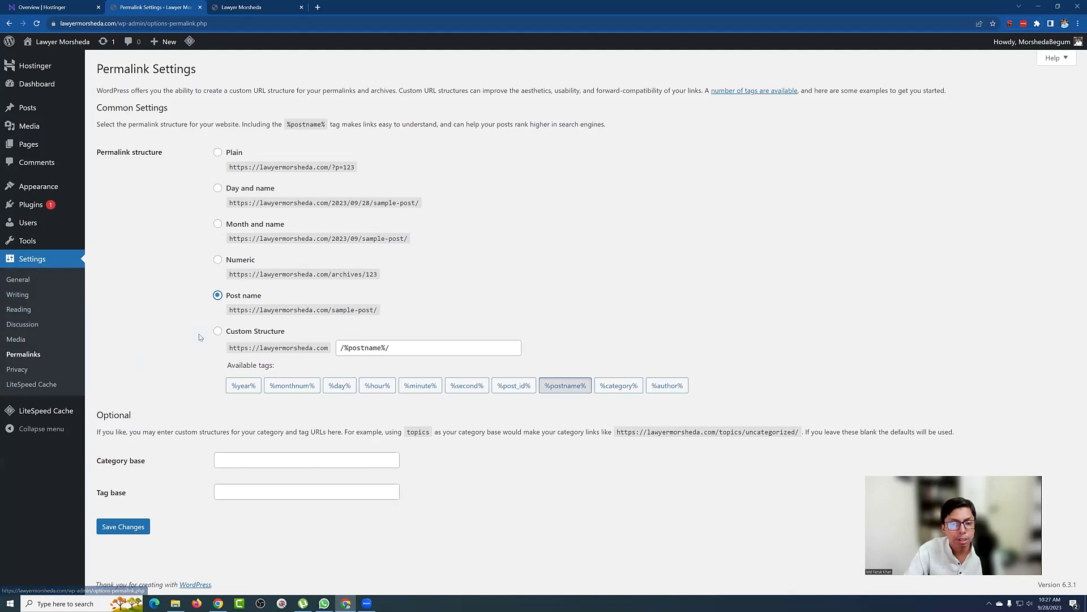
{"action": "left_click_drag", "start_coordinate": [219, 302], "coordinate": [615, 292]}
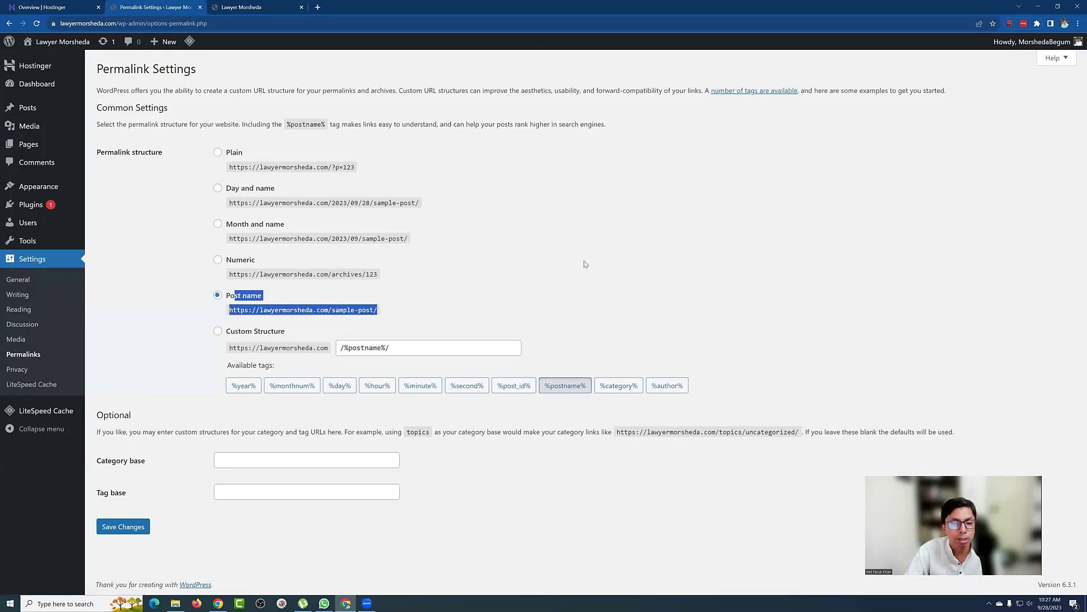
{"action": "left_click", "coordinate": [123, 526]}
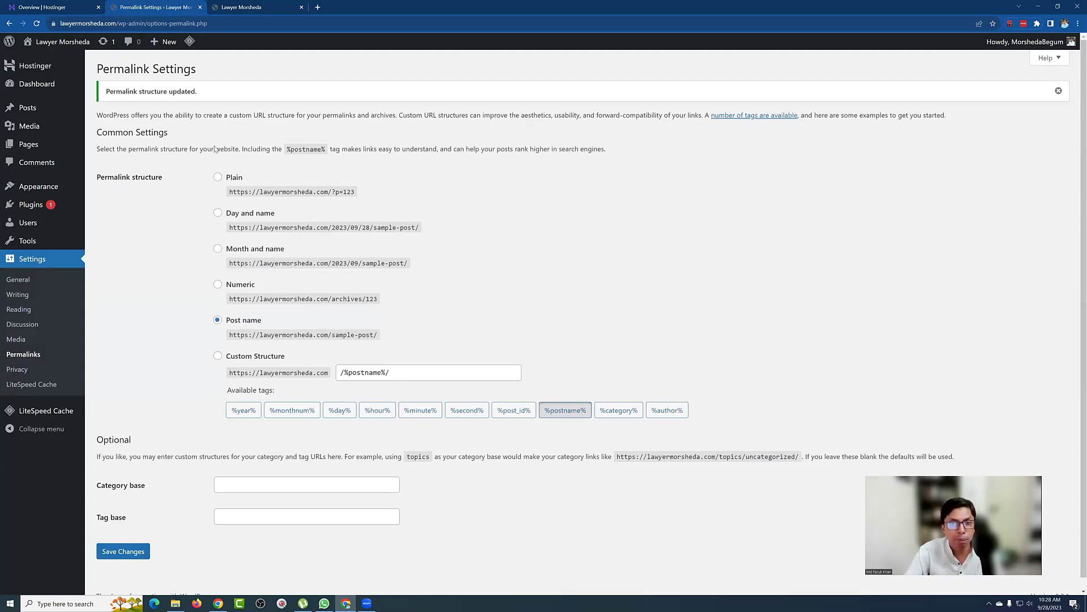
{"action": "mouse_move", "coordinate": [72, 120]}
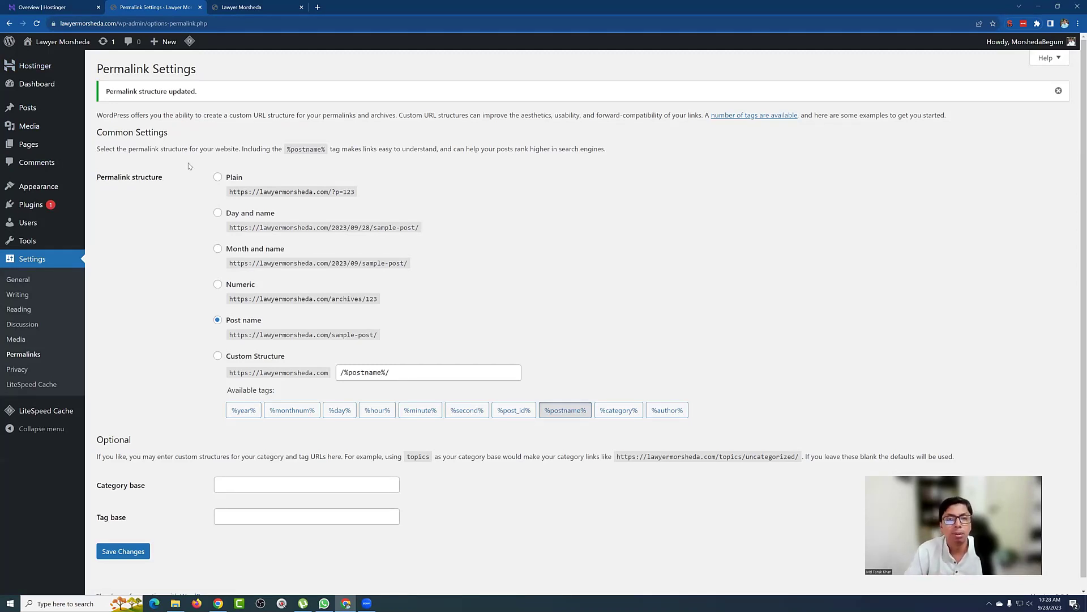
{"action": "left_click", "coordinate": [261, 7]}
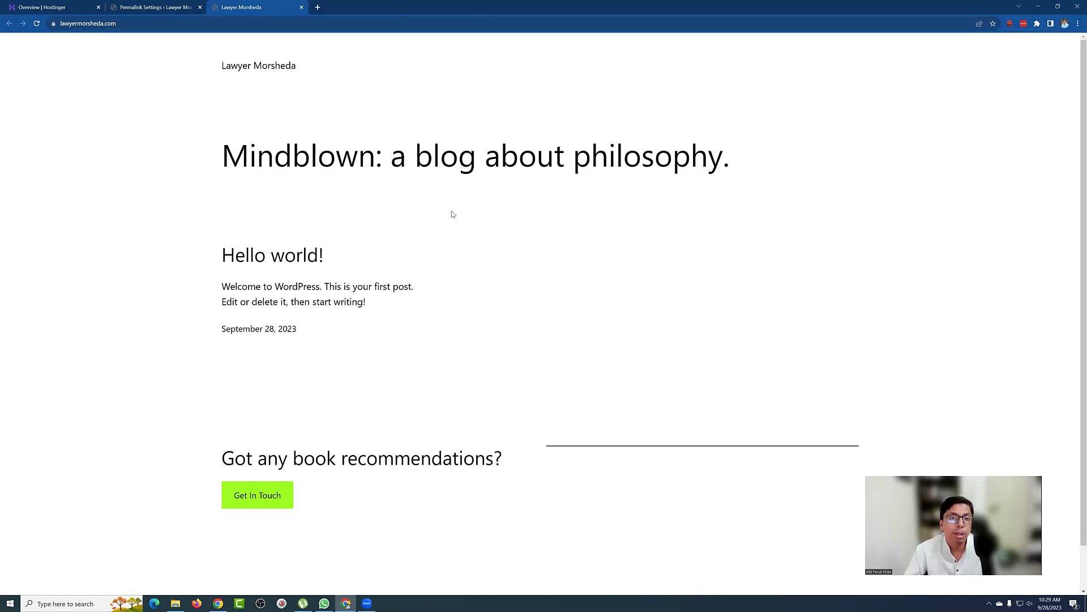
{"action": "left_click", "coordinate": [172, 7]}
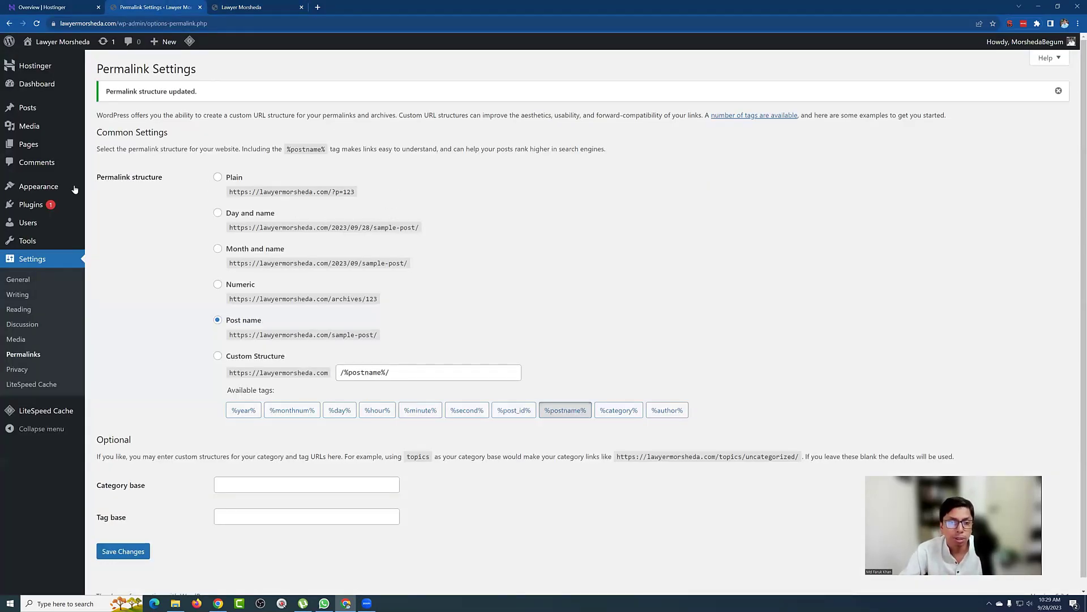
{"action": "mouse_move", "coordinate": [45, 187]}
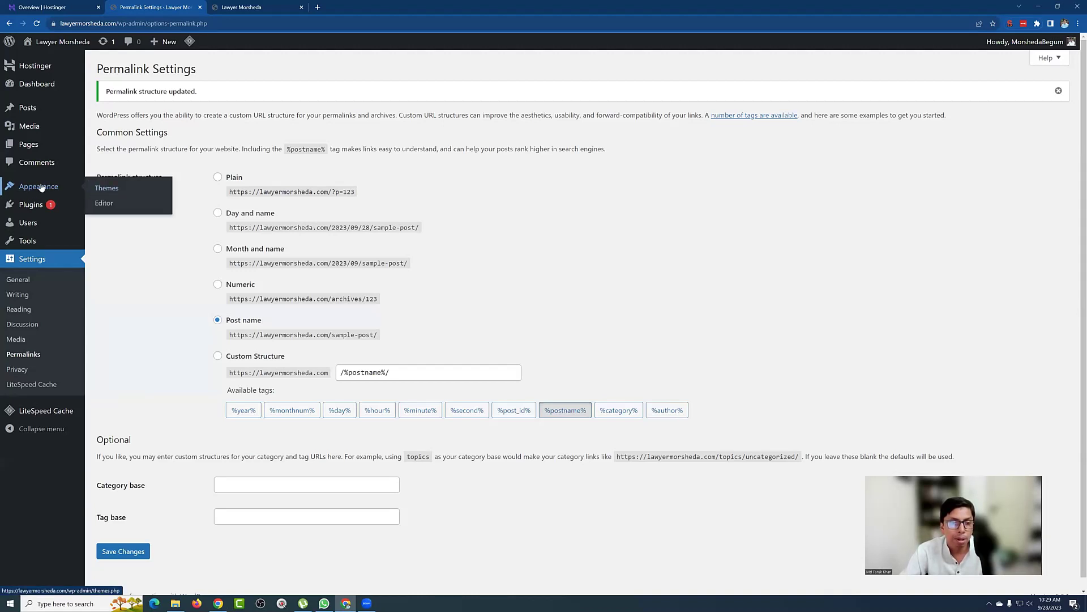
Step: Go to Appearance > Themes > Add New and browse the Popular grid for Astra
{"action": "left_click", "coordinate": [99, 188]}
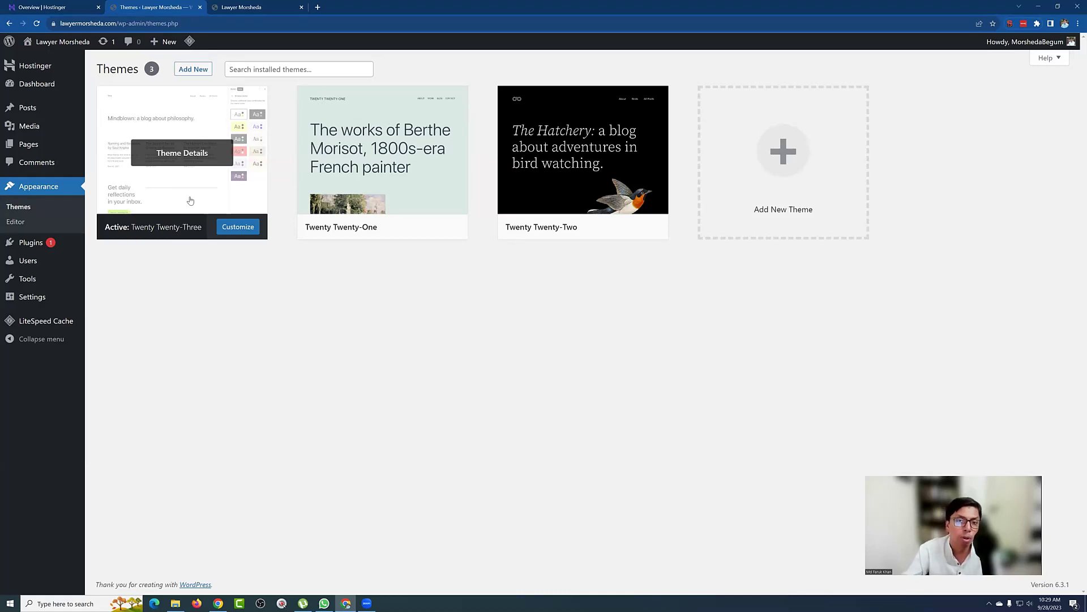
{"action": "left_click", "coordinate": [195, 74]}
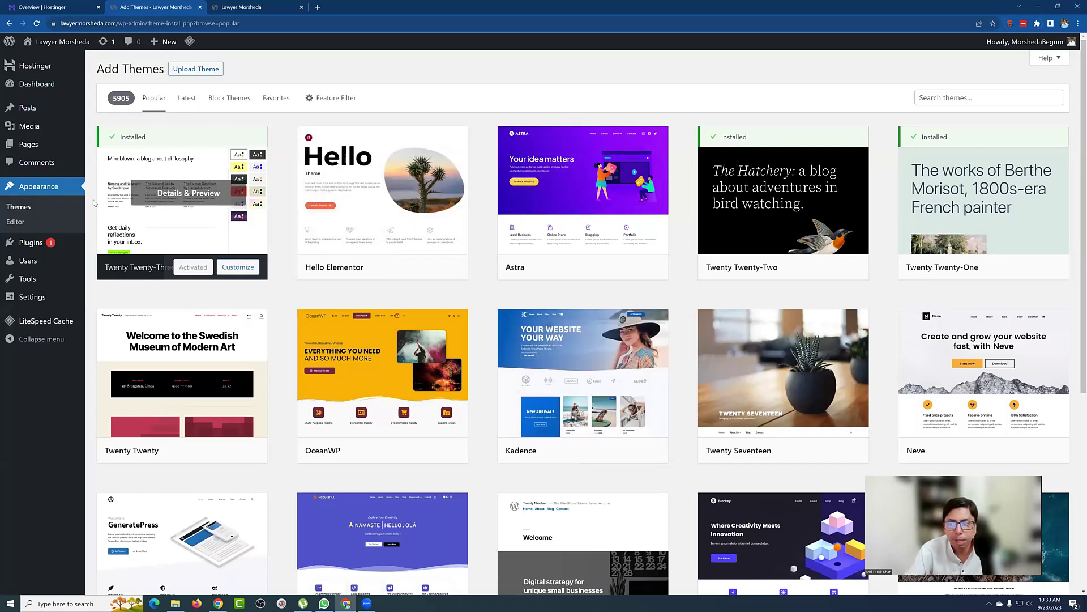
{"action": "scroll", "coordinate": [226, 238], "scroll_direction": "down", "scroll_amount": 8}
{"action": "scroll", "coordinate": [369, 323], "scroll_direction": "up", "scroll_amount": 4}
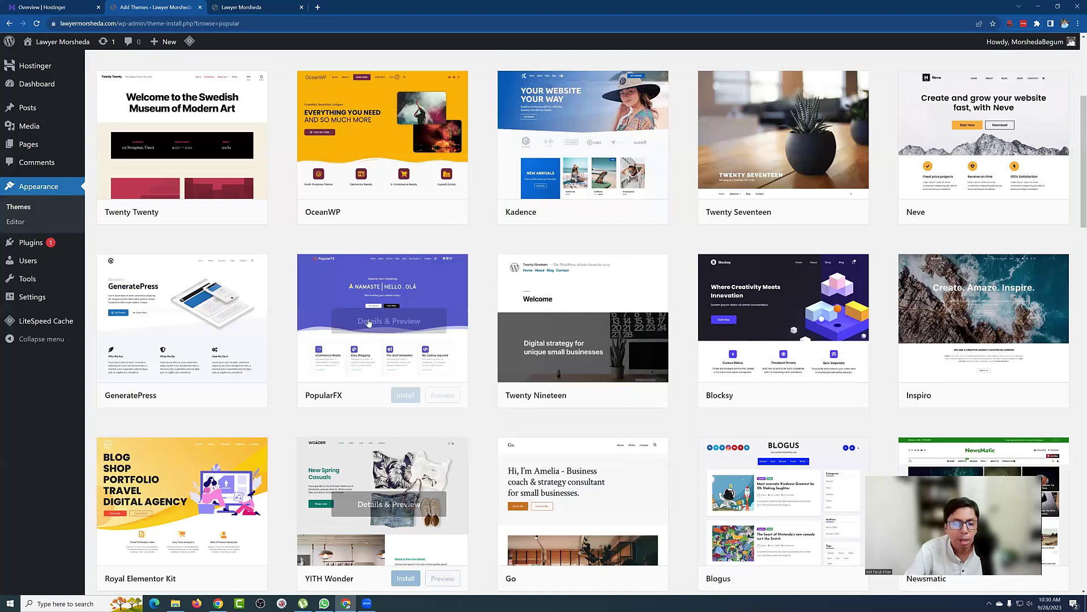
{"action": "scroll", "coordinate": [369, 322], "scroll_direction": "up", "scroll_amount": 5}
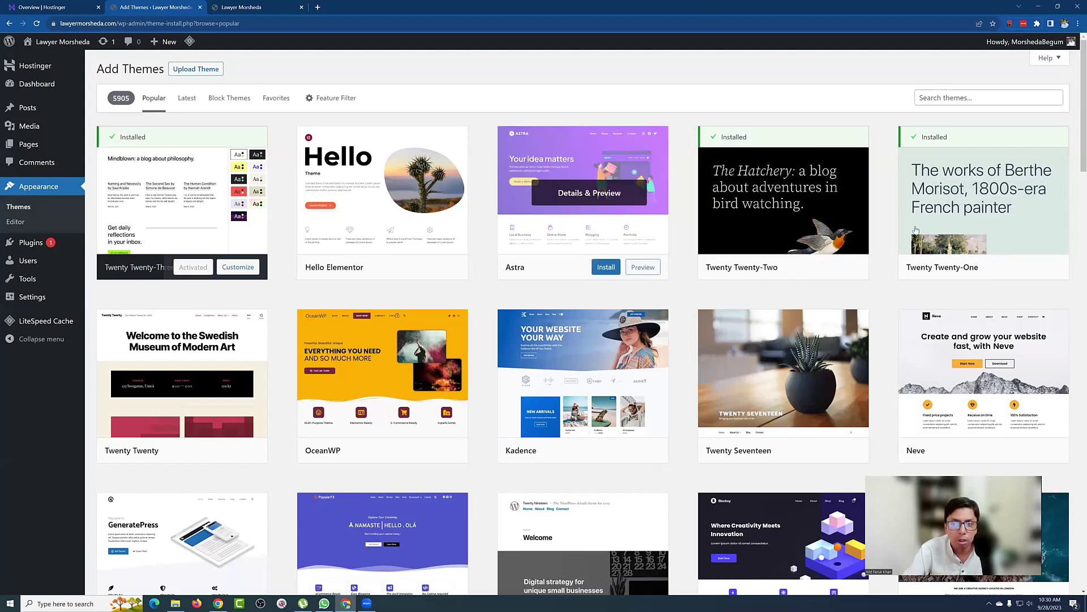
{"action": "mouse_move", "coordinate": [630, 152]}
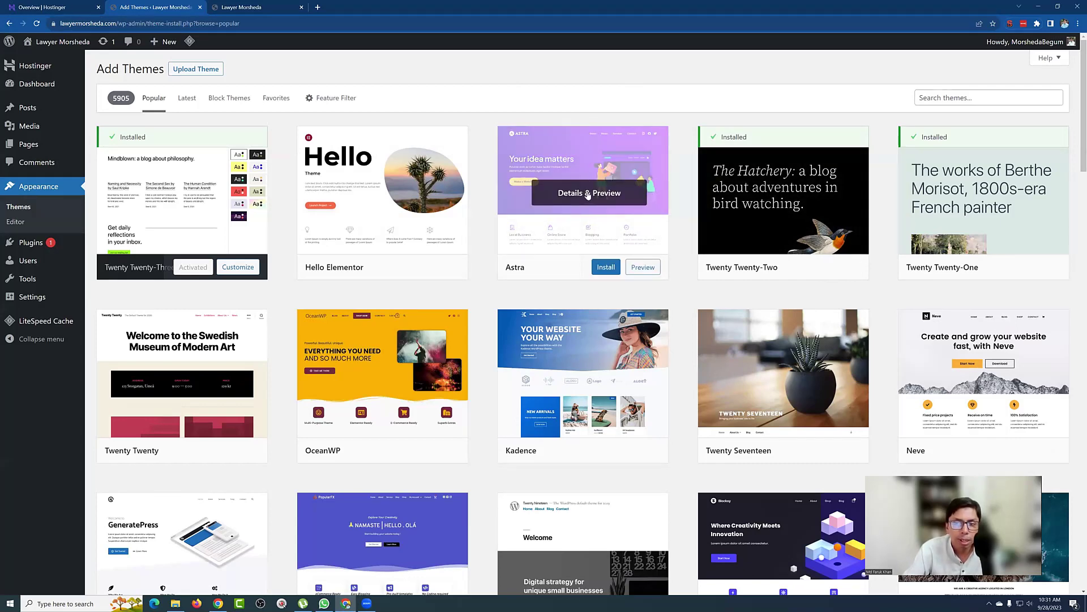
Step: Preview Astra's details, install the Astra theme and activate it
{"action": "left_click", "coordinate": [588, 194]}
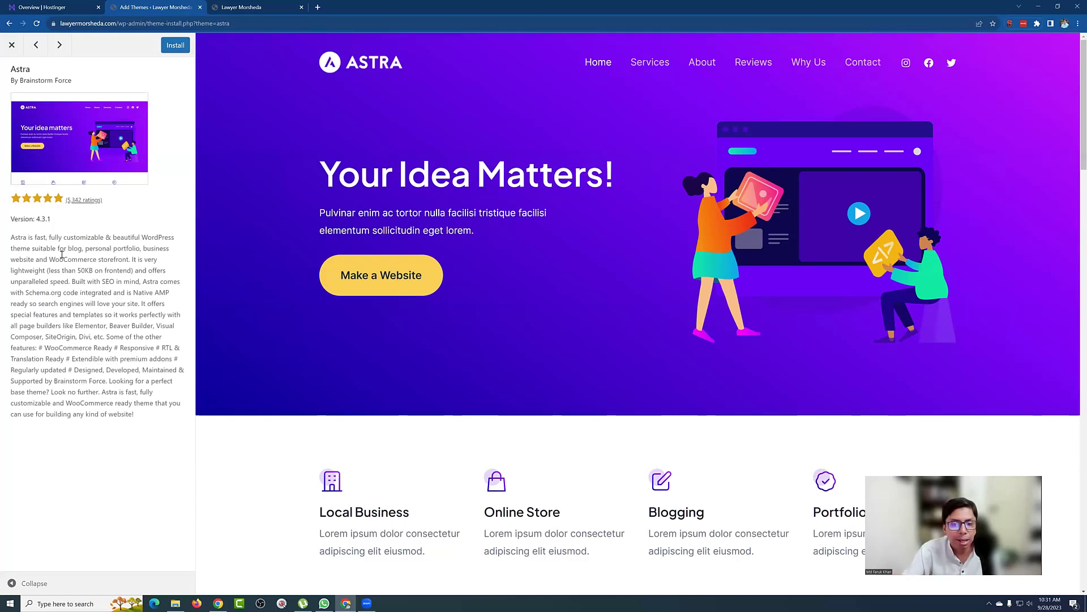
{"action": "left_click", "coordinate": [173, 48]}
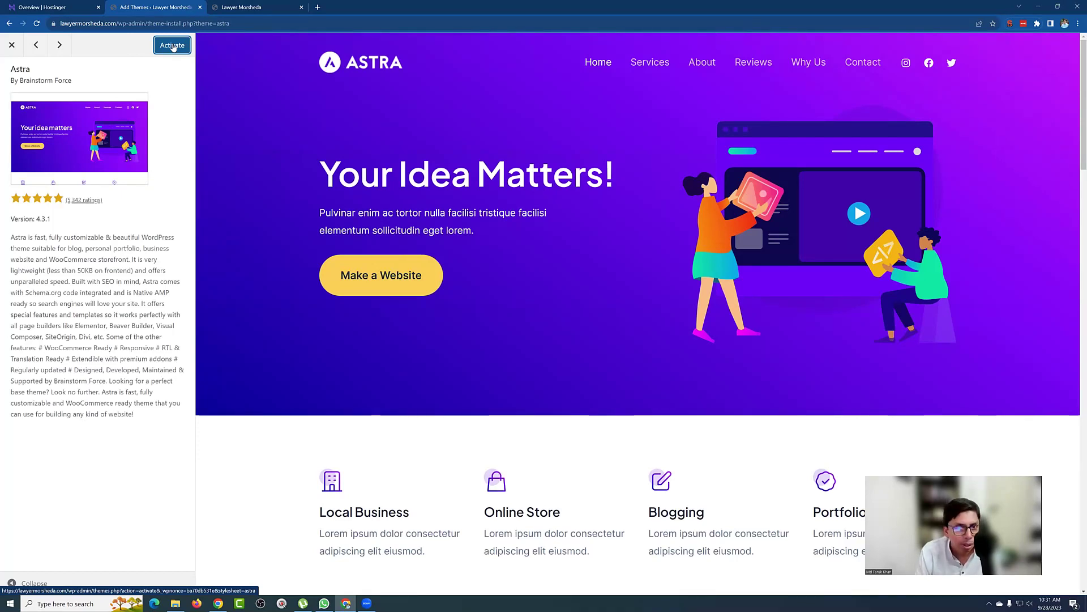
{"action": "left_click", "coordinate": [172, 45]}
{"action": "left_click", "coordinate": [172, 45]}
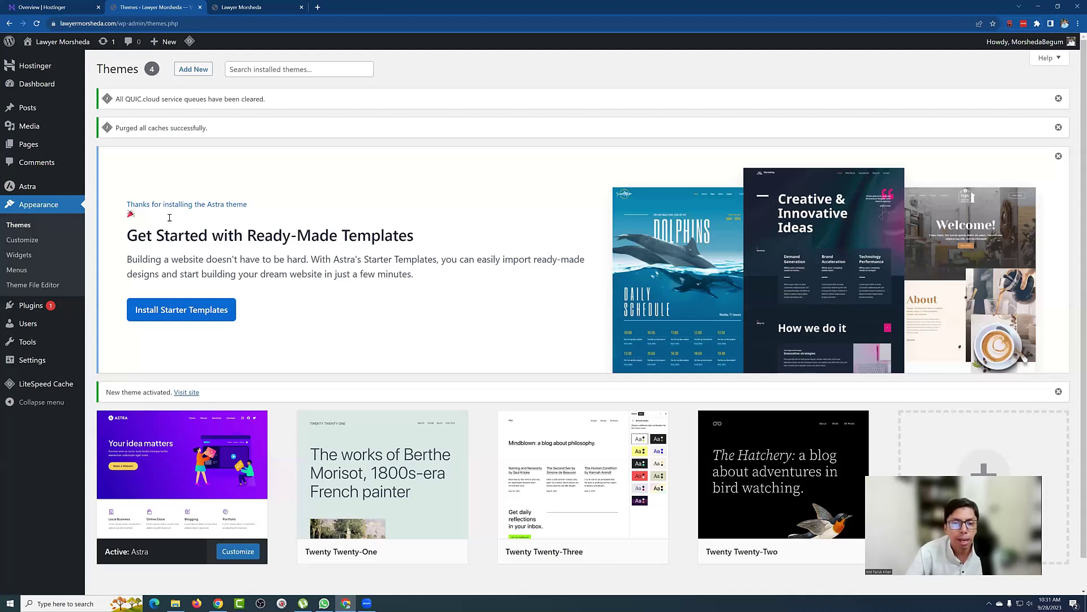
Step: Dismiss Astra's 'Get Started with Ready-Made Templates' banner on the Themes page
{"action": "scroll", "coordinate": [477, 294], "scroll_direction": "down", "scroll_amount": 1}
{"action": "scroll", "coordinate": [477, 294], "scroll_direction": "down", "scroll_amount": 1}
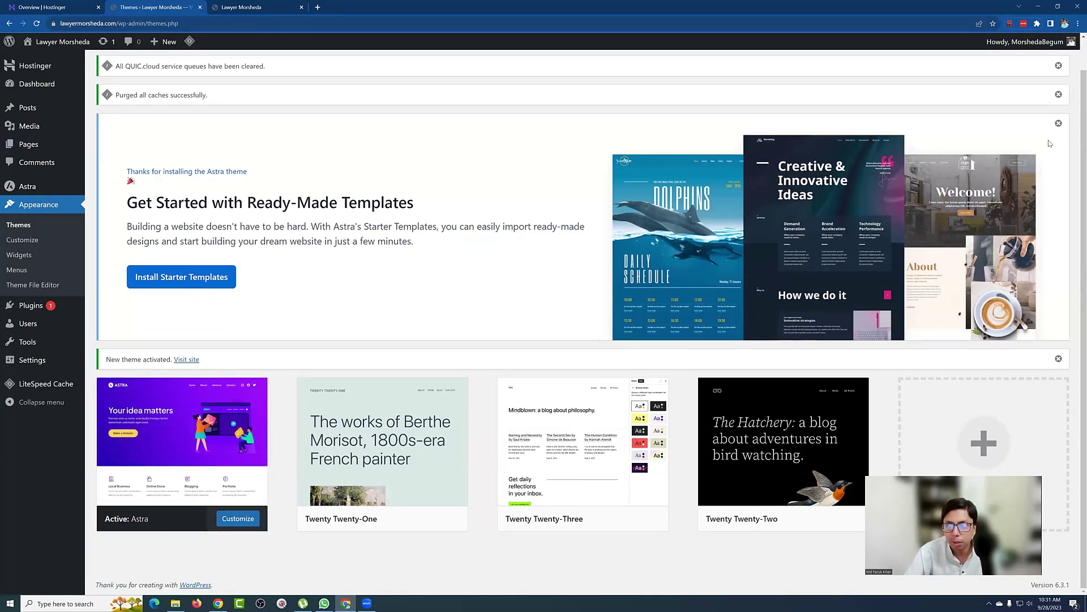
{"action": "left_click", "coordinate": [1058, 125]}
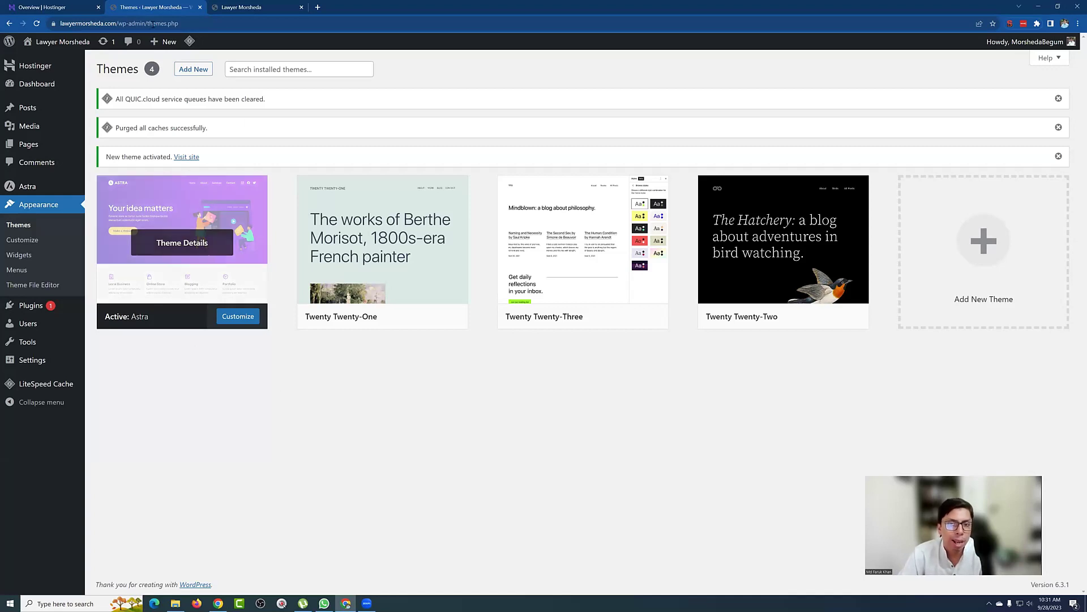
Step: Reload the Lawyer Morsheda site tab to see the Astra layout, then return to Themes
{"action": "left_click", "coordinate": [247, 6]}
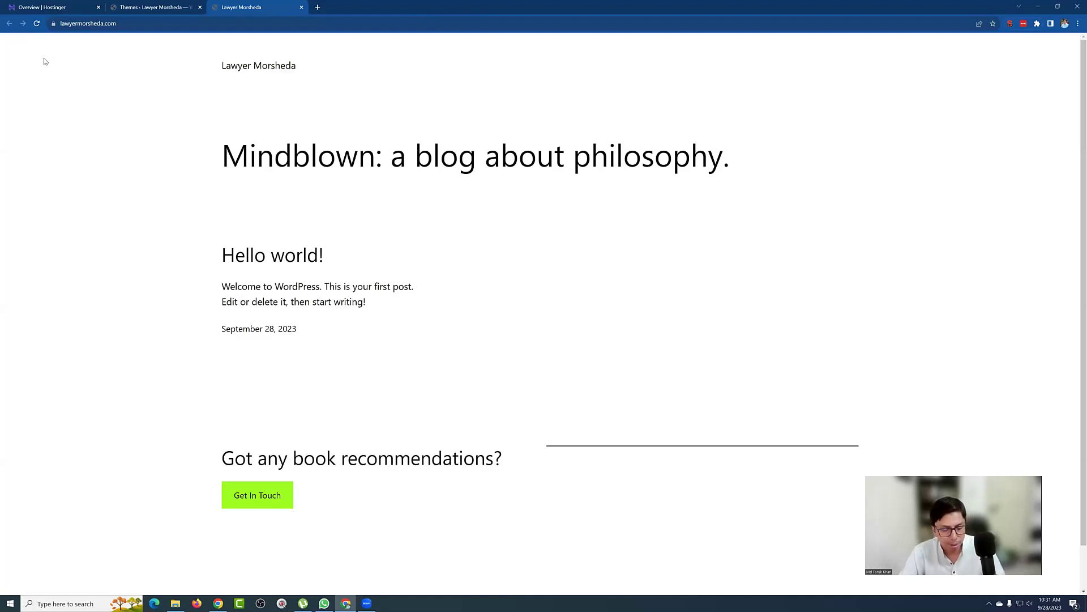
{"action": "key", "text": "F5"}
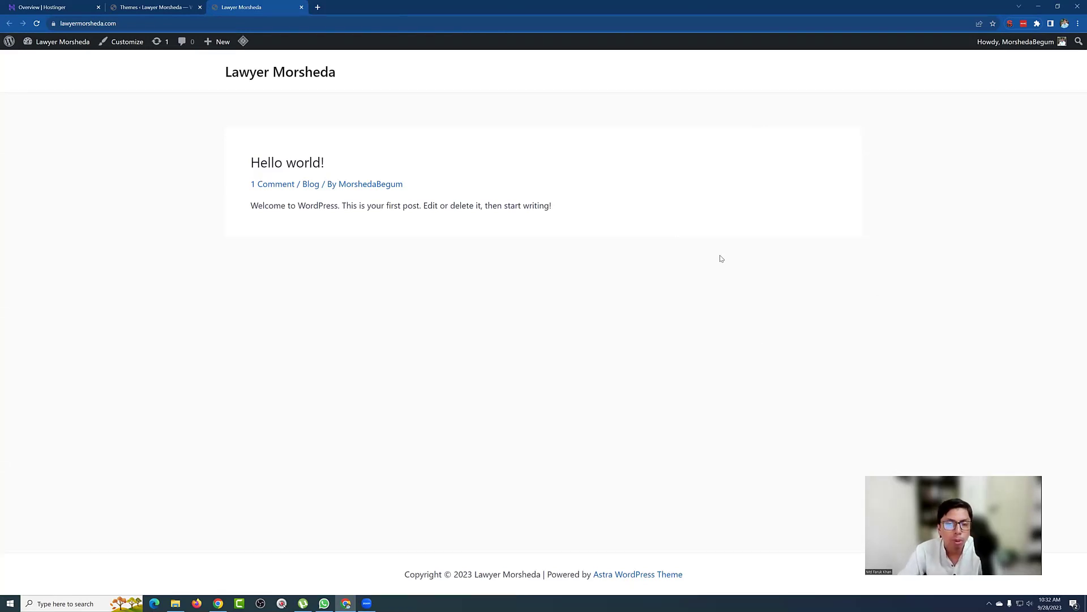
{"action": "left_click", "coordinate": [147, 5]}
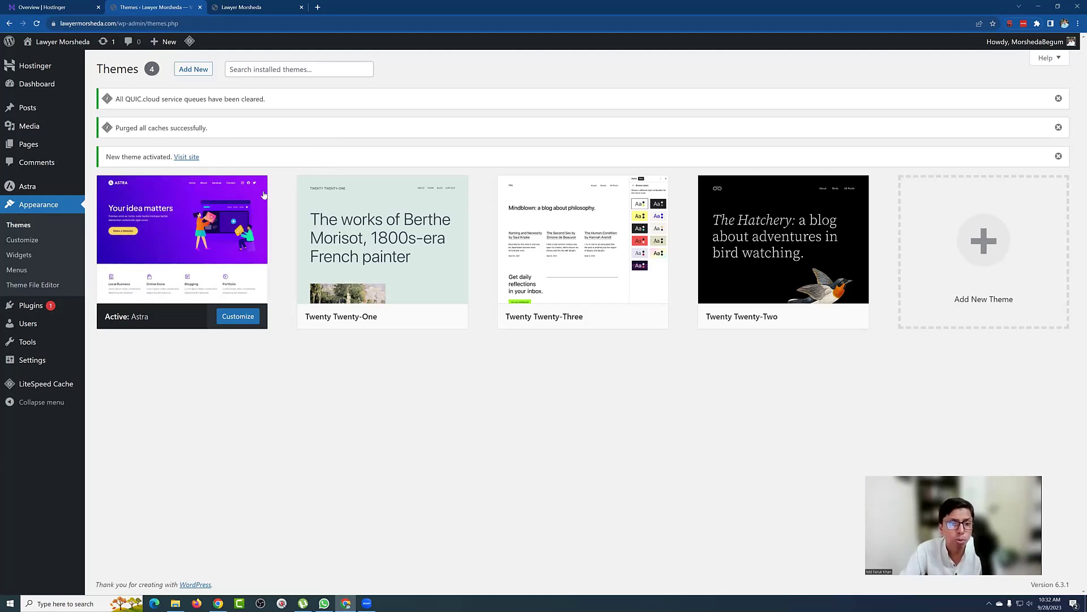
{"action": "mouse_move", "coordinate": [233, 208]}
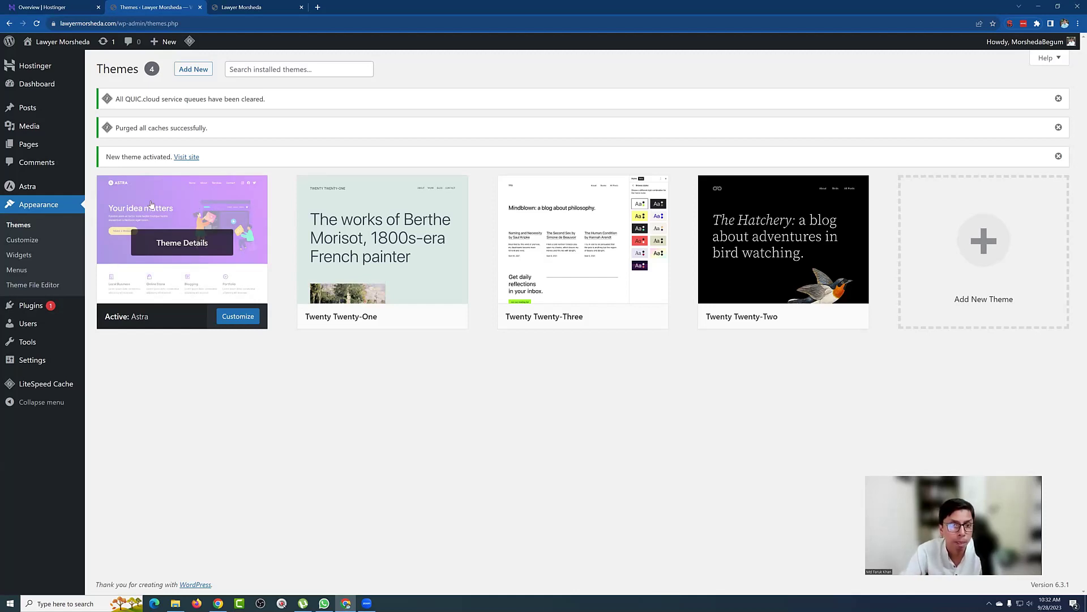
{"action": "mouse_move", "coordinate": [30, 191]}
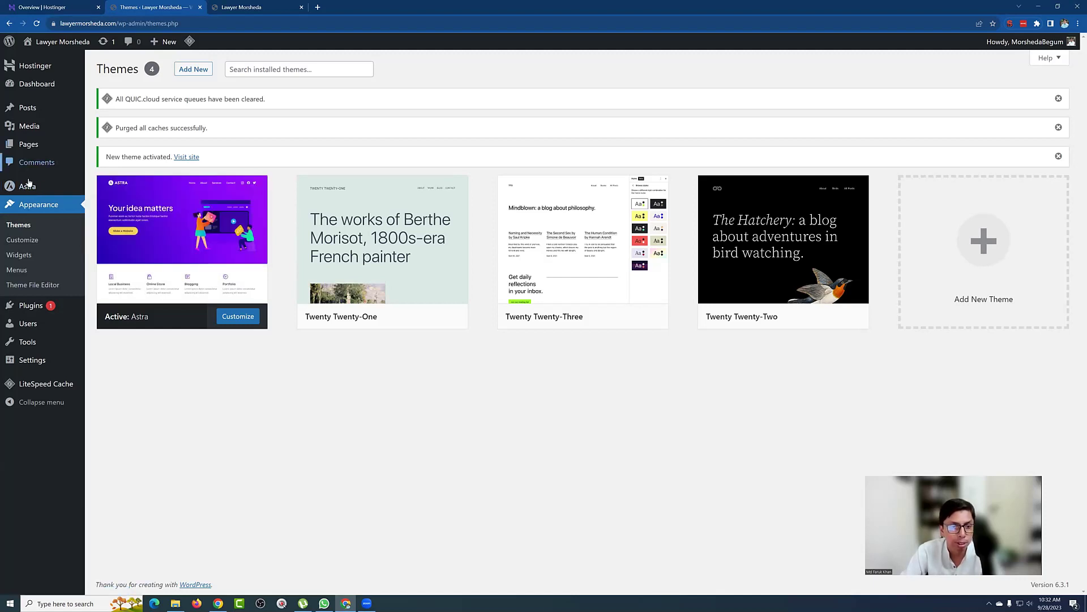
Step: Open the Astra dashboard, highlight 'Useful Plugins' and install the Starter Templates plugin
{"action": "left_click", "coordinate": [30, 187]}
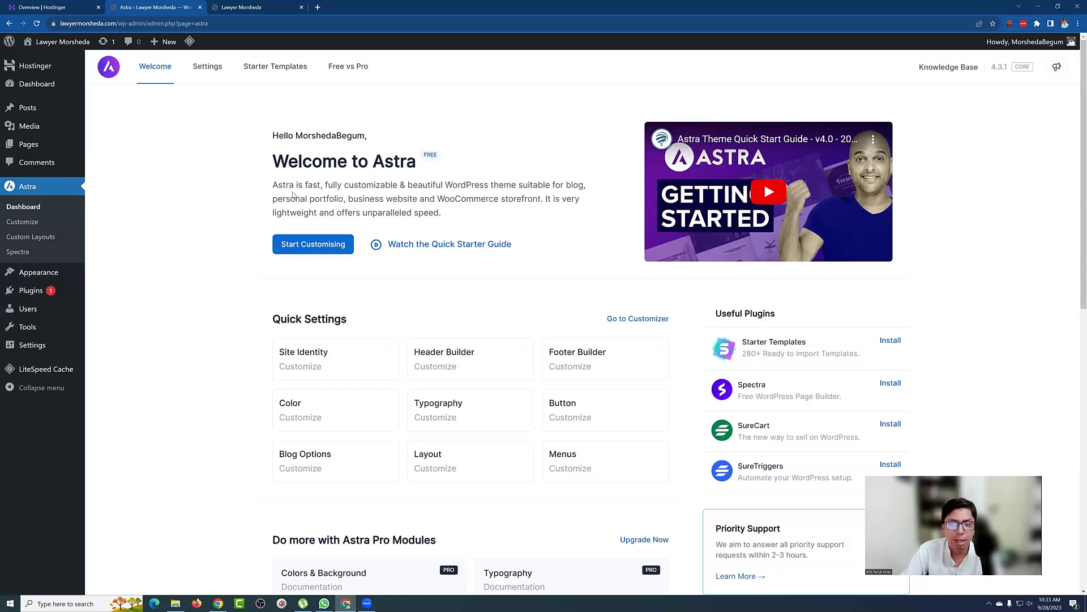
{"action": "scroll", "coordinate": [294, 195], "scroll_direction": "down", "scroll_amount": 1}
{"action": "left_click_drag", "start_coordinate": [716, 270], "coordinate": [782, 273]}
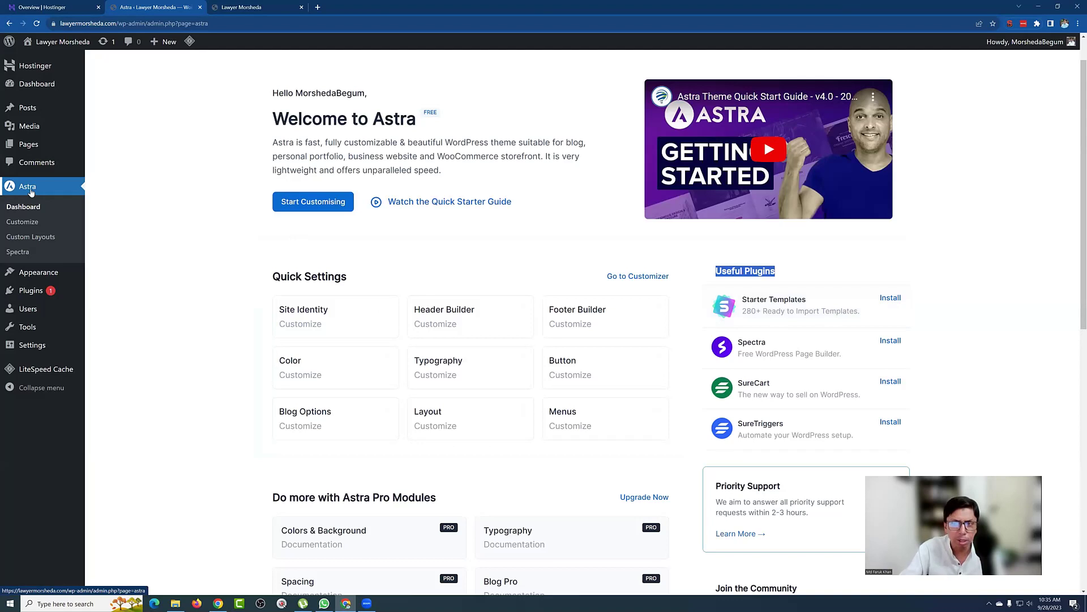
{"action": "left_click", "coordinate": [889, 299]}
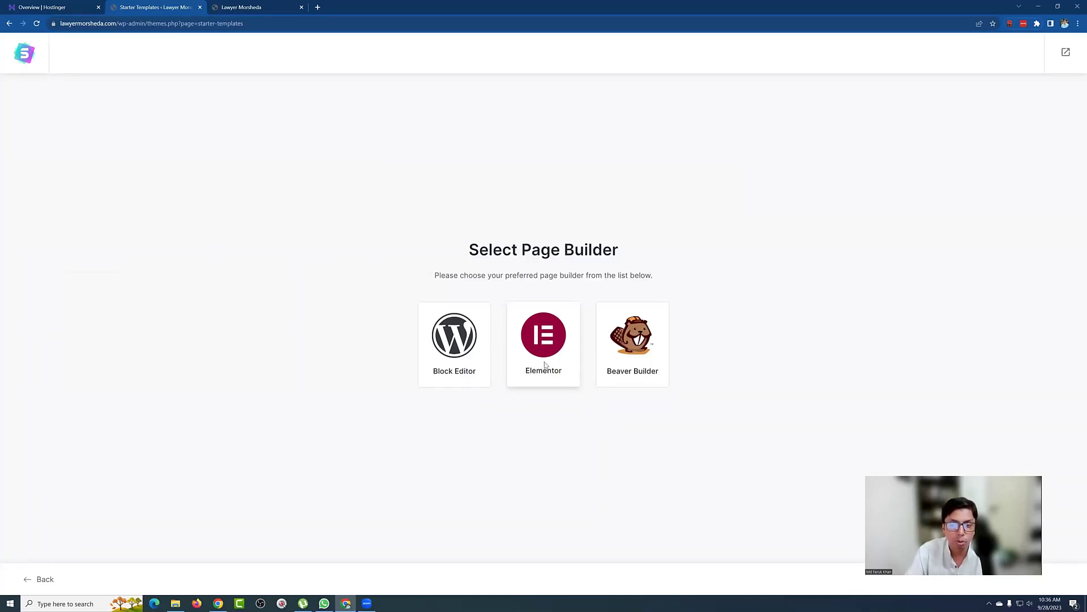
Step: Choose Elementor as the page builder, browse the template grid and search 'law'
{"action": "left_click", "coordinate": [545, 364]}
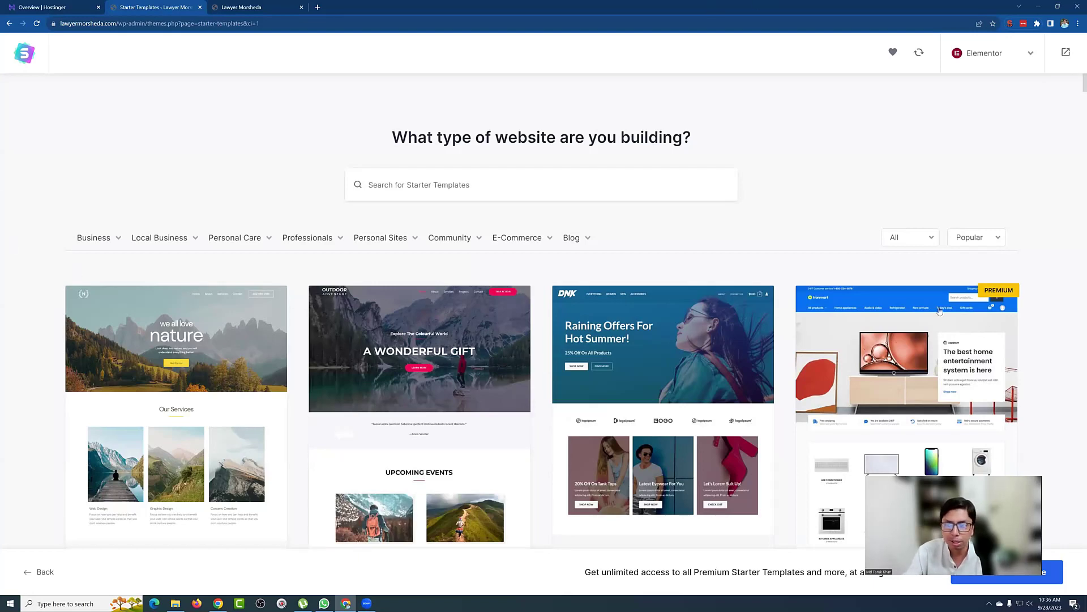
{"action": "scroll", "coordinate": [691, 377], "scroll_direction": "down", "scroll_amount": 3}
{"action": "scroll", "coordinate": [691, 377], "scroll_direction": "up", "scroll_amount": 3}
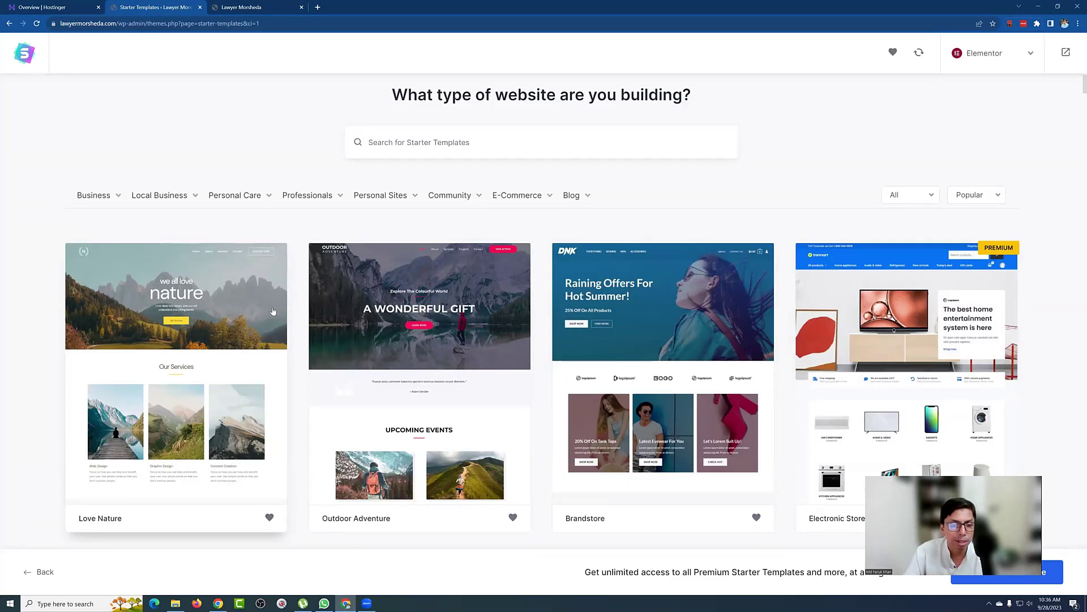
{"action": "scroll", "coordinate": [246, 309], "scroll_direction": "down", "scroll_amount": 2}
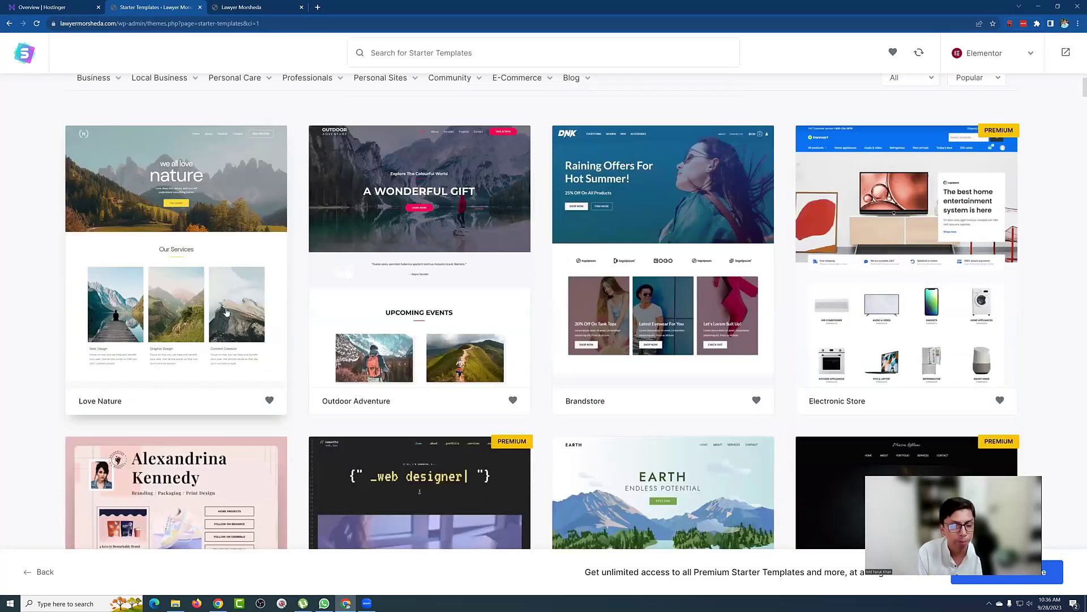
{"action": "scroll", "coordinate": [419, 314], "scroll_direction": "up", "scroll_amount": 3}
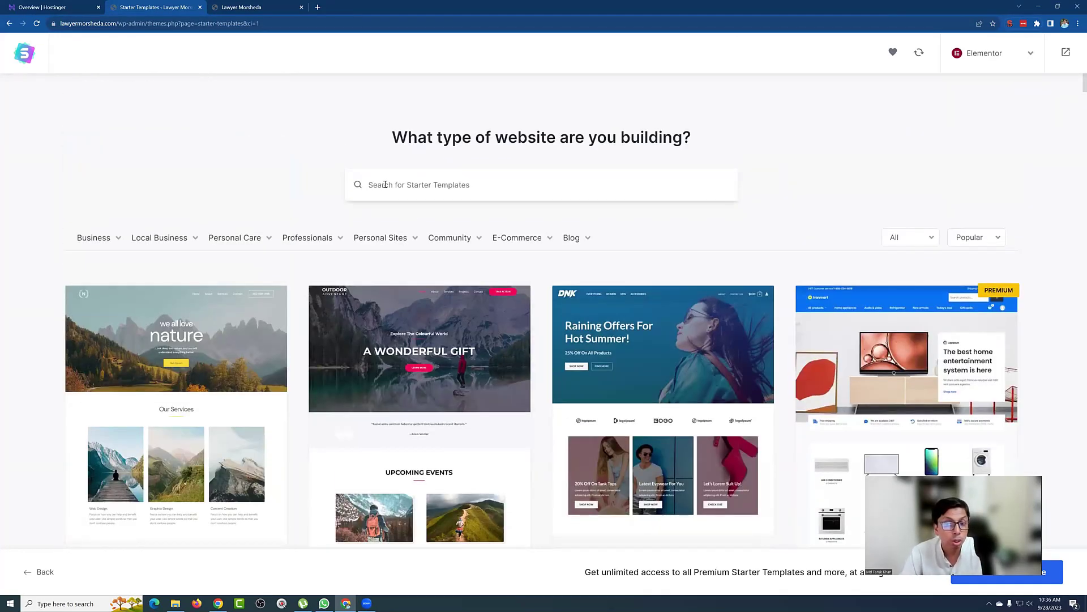
{"action": "type", "text": "law"}
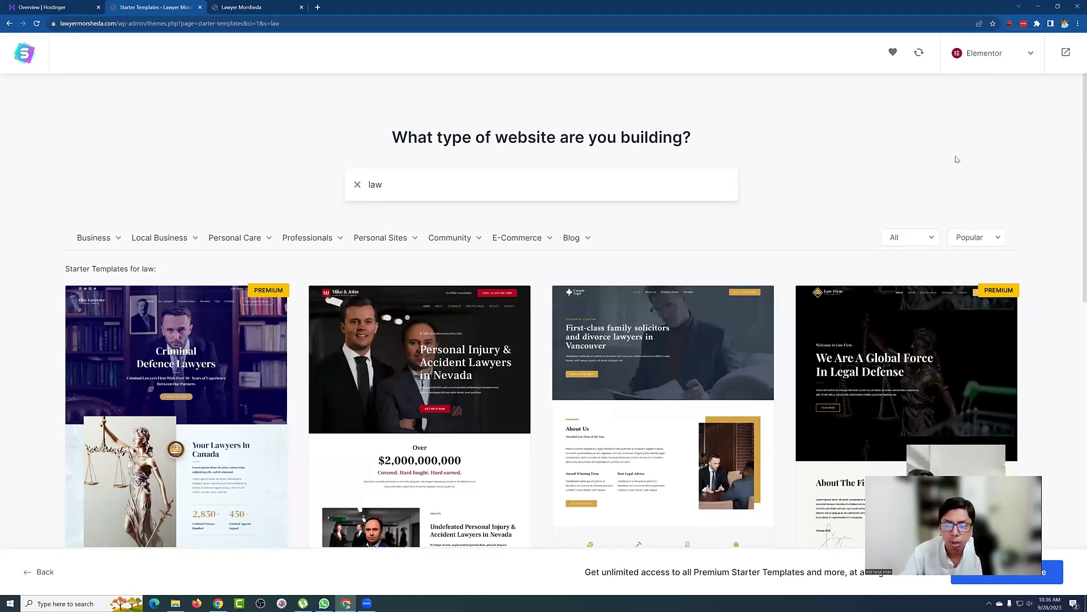
Step: Browse the starter templates matching the 'law' search
{"action": "scroll", "coordinate": [841, 198], "scroll_direction": "down", "scroll_amount": 3}
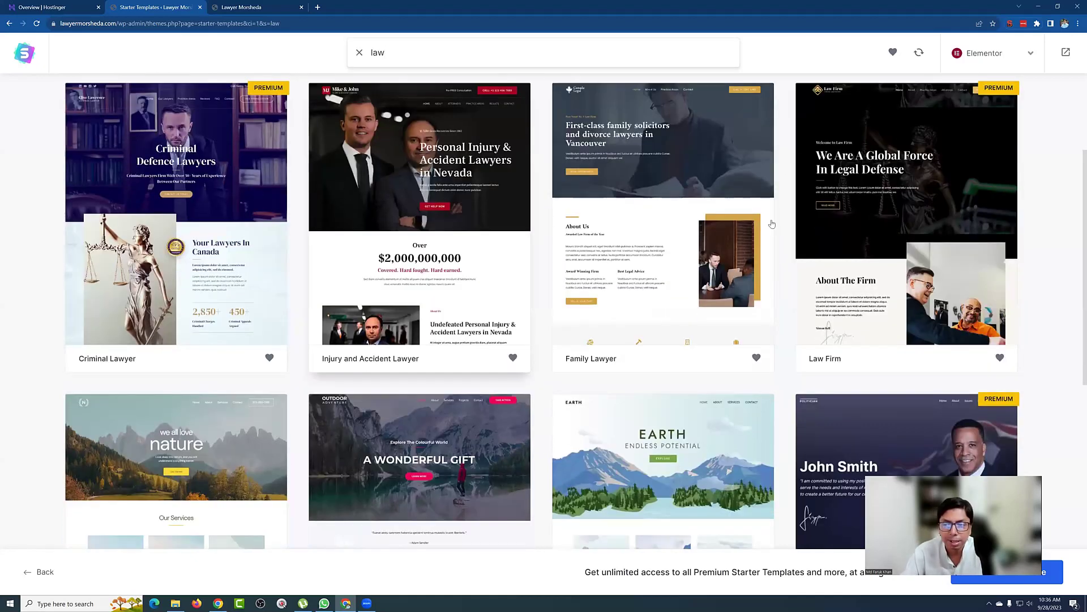
{"action": "scroll", "coordinate": [111, 405], "scroll_direction": "up", "scroll_amount": 3}
{"action": "scroll", "coordinate": [116, 391], "scroll_direction": "down", "scroll_amount": 3}
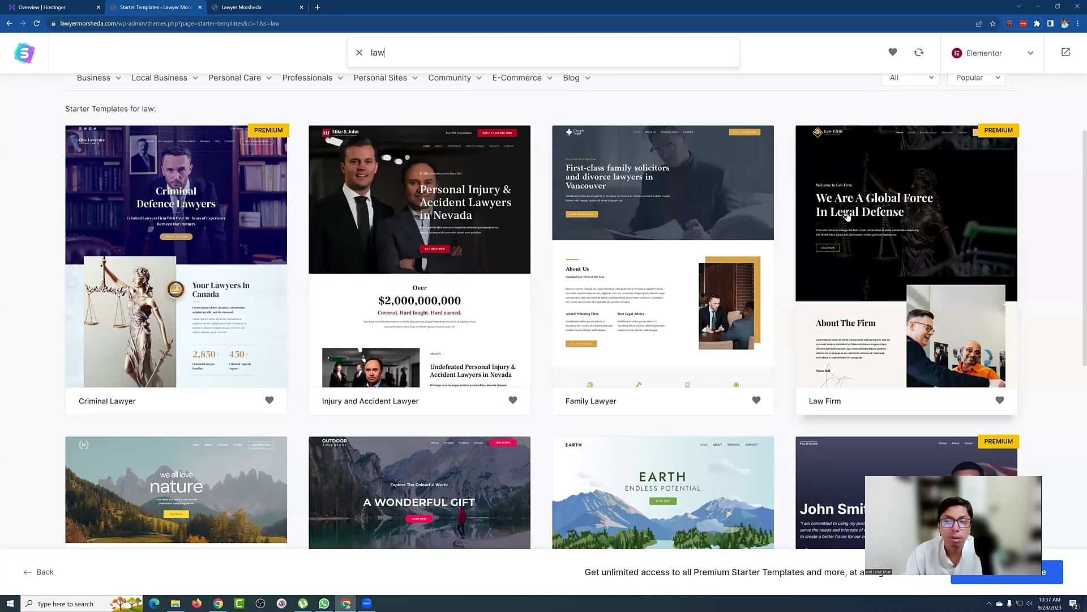
{"action": "scroll", "coordinate": [888, 181], "scroll_direction": "down", "scroll_amount": 3}
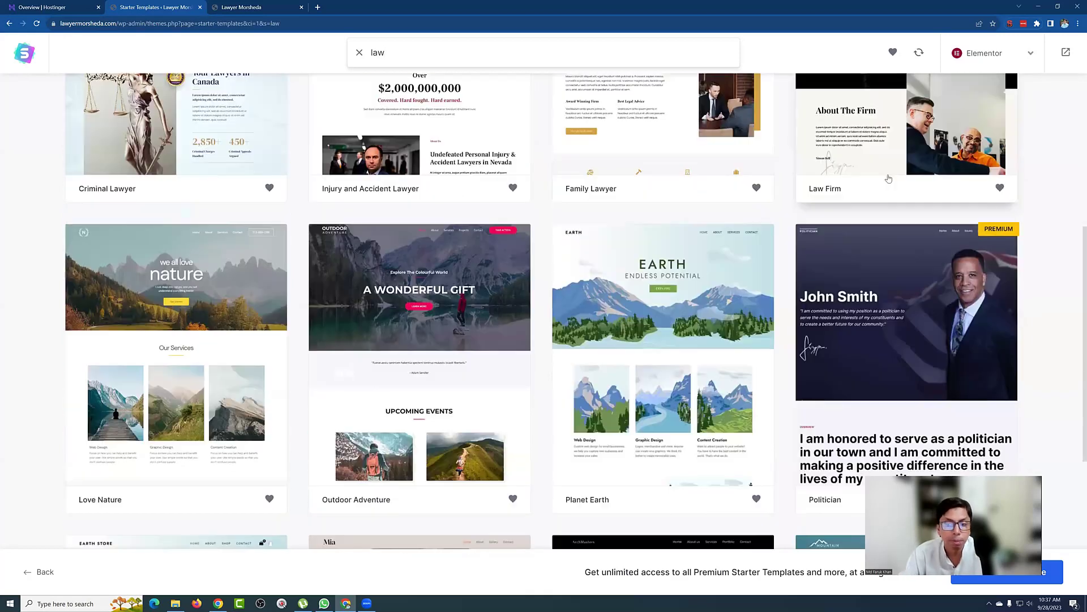
{"action": "scroll", "coordinate": [883, 182], "scroll_direction": "down", "scroll_amount": 2}
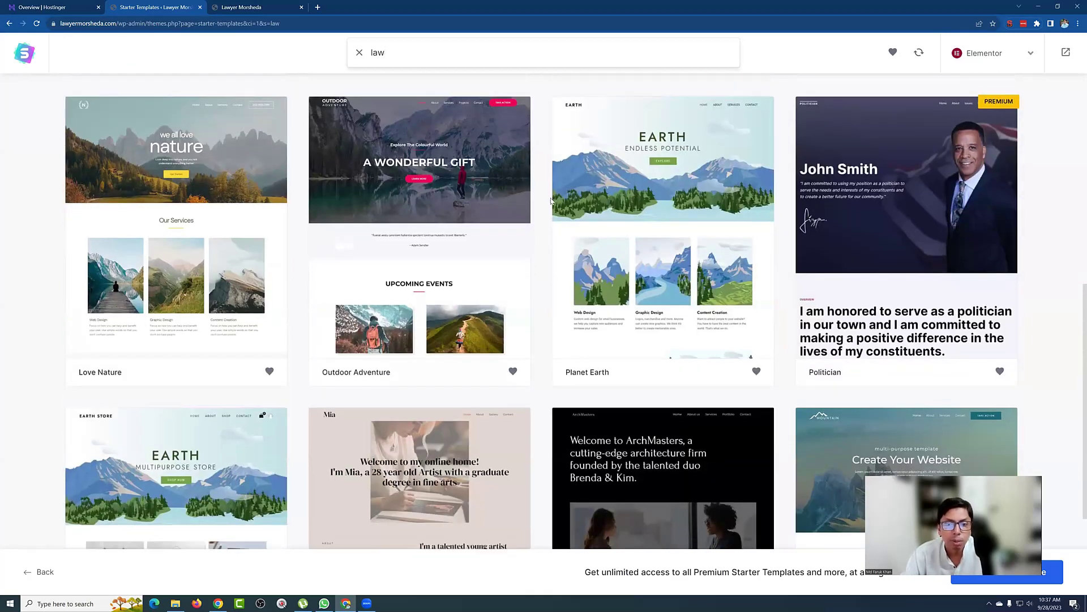
{"action": "scroll", "coordinate": [550, 200], "scroll_direction": "up", "scroll_amount": 1}
{"action": "scroll", "coordinate": [550, 200], "scroll_direction": "up", "scroll_amount": 4}
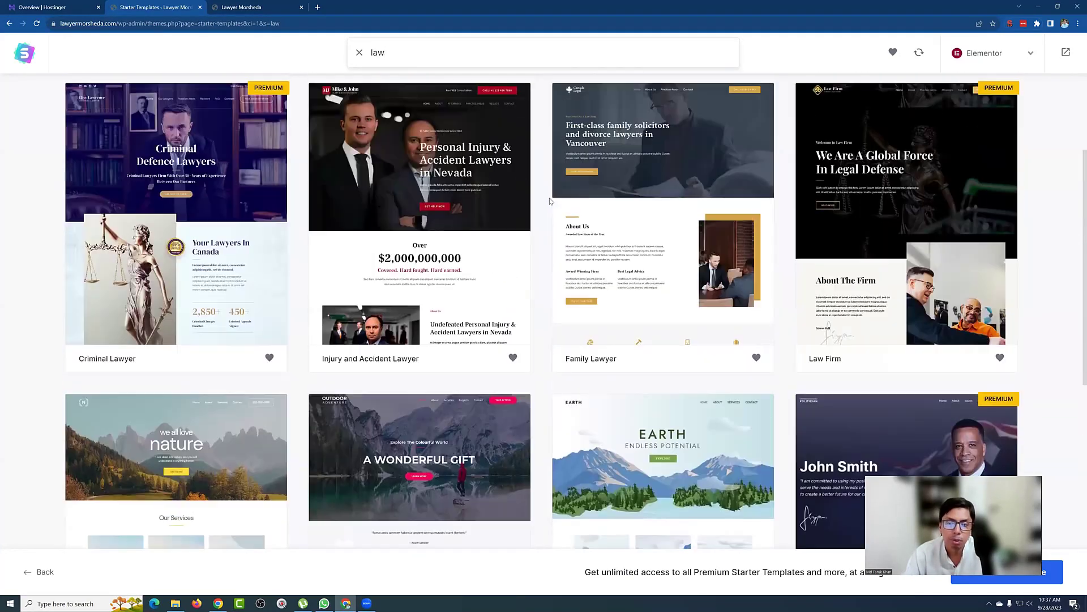
{"action": "scroll", "coordinate": [550, 201], "scroll_direction": "up", "scroll_amount": 2}
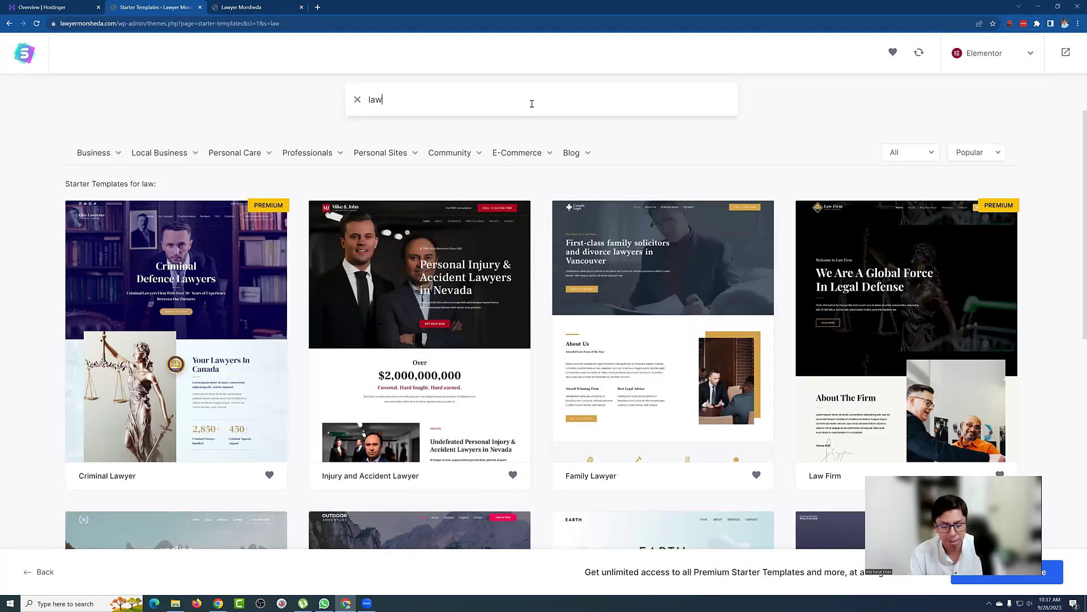
Step: Refine the search to 'lawyer' and open the Injury and Accident Lawyer template
{"action": "type", "text": "yer"}
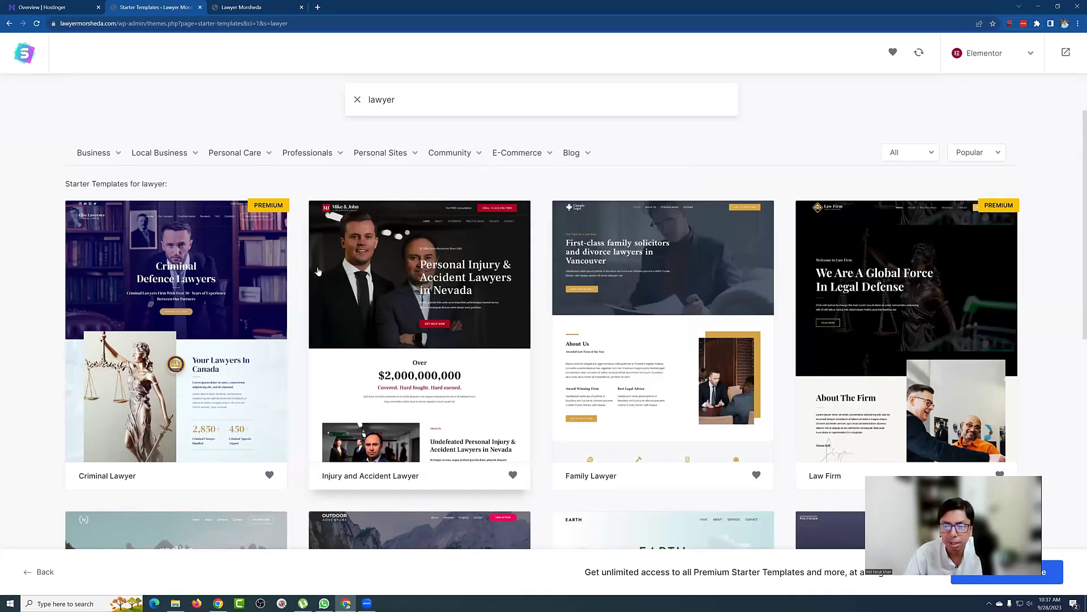
{"action": "scroll", "coordinate": [561, 288], "scroll_direction": "down", "scroll_amount": 4}
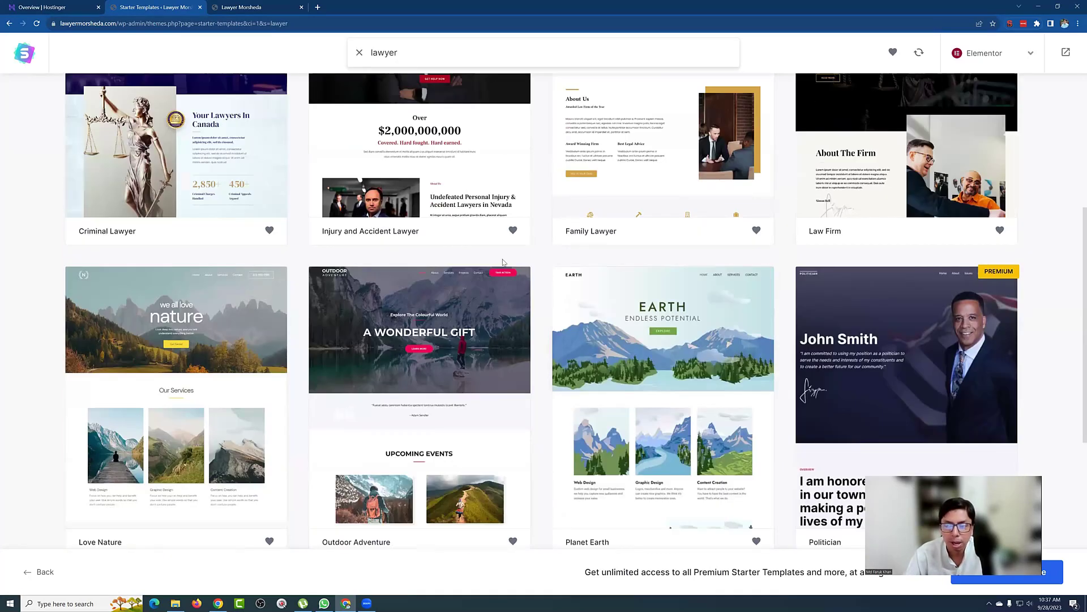
{"action": "scroll", "coordinate": [507, 263], "scroll_direction": "down", "scroll_amount": 5}
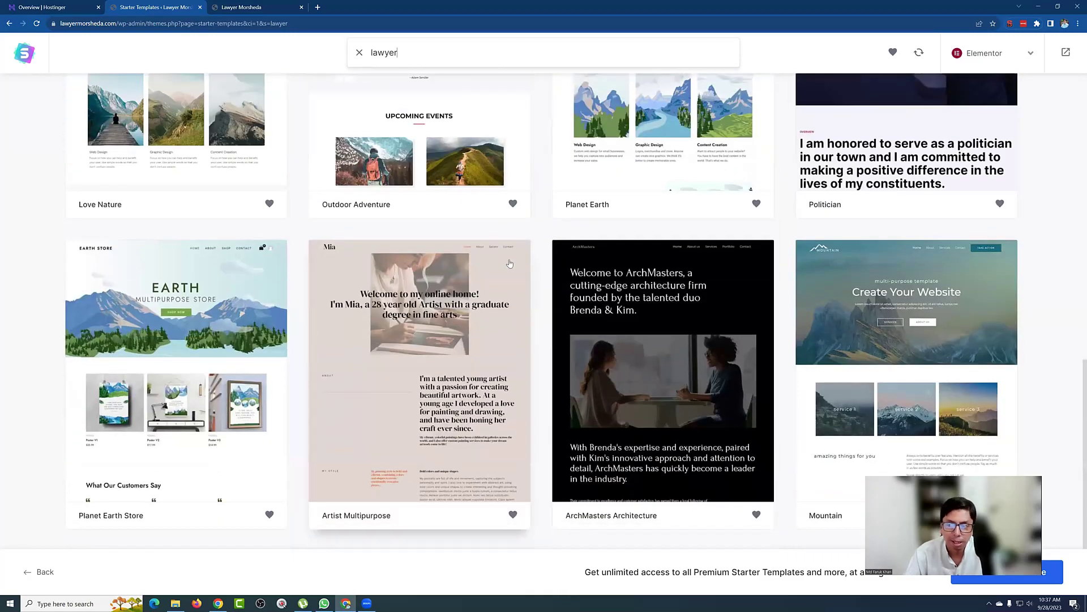
{"action": "scroll", "coordinate": [510, 263], "scroll_direction": "up", "scroll_amount": 10}
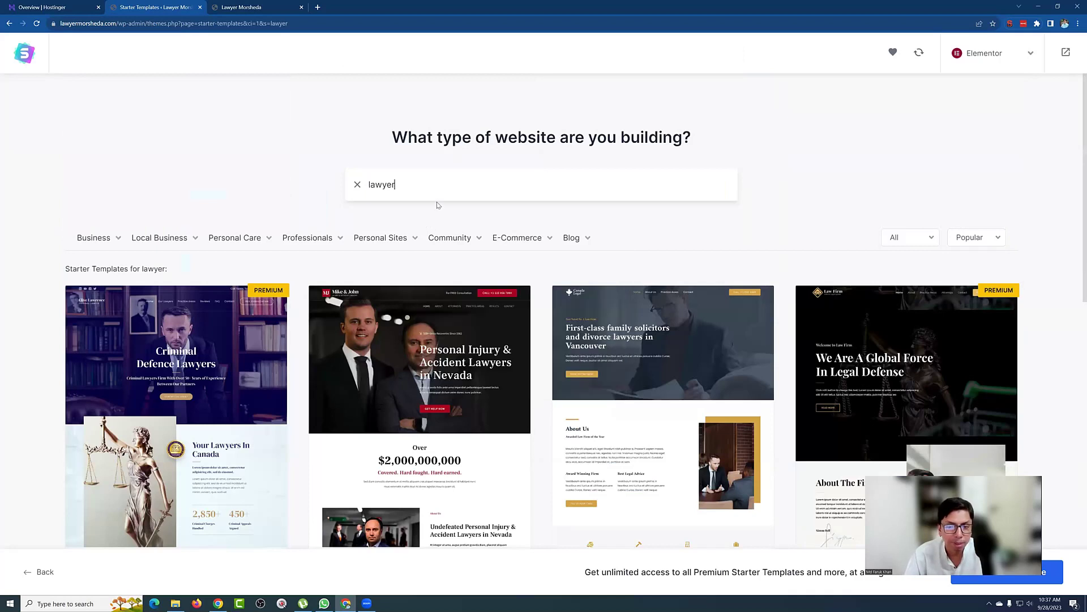
{"action": "scroll", "coordinate": [457, 203], "scroll_direction": "down", "scroll_amount": 1}
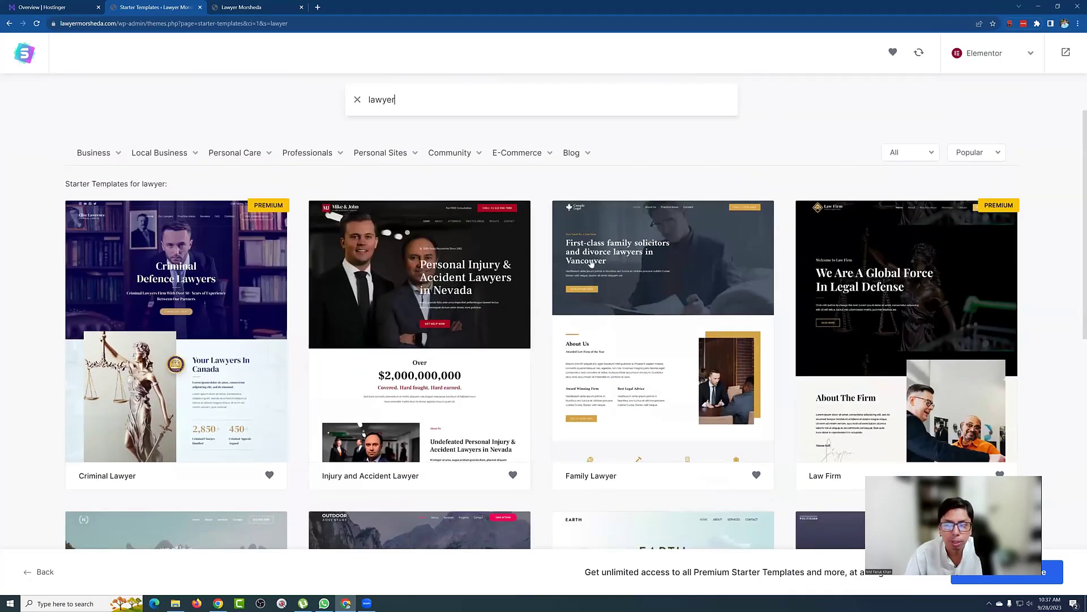
{"action": "left_click", "coordinate": [497, 310]}
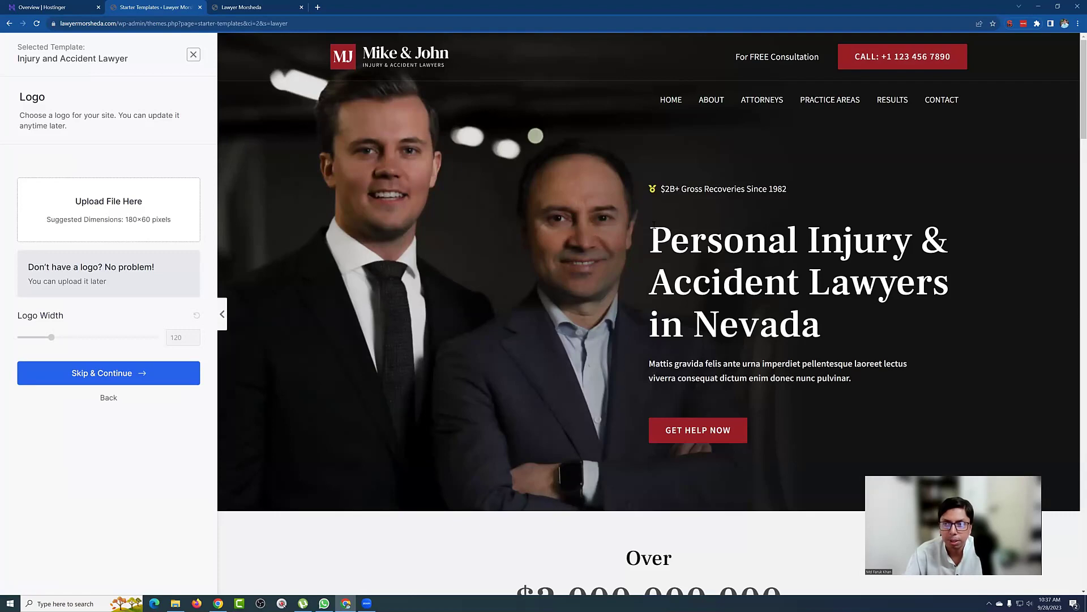
Step: Scroll the Injury and Accident Lawyer preview to its footer, then close it
{"action": "scroll", "coordinate": [650, 158], "scroll_direction": "down", "scroll_amount": 10}
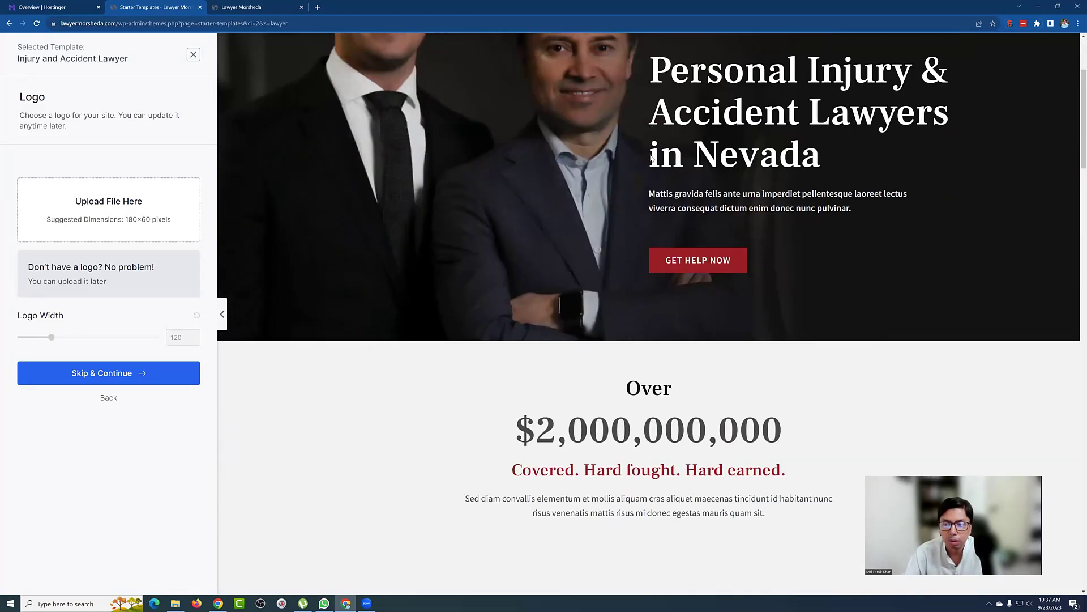
{"action": "scroll", "coordinate": [650, 156], "scroll_direction": "down", "scroll_amount": 9}
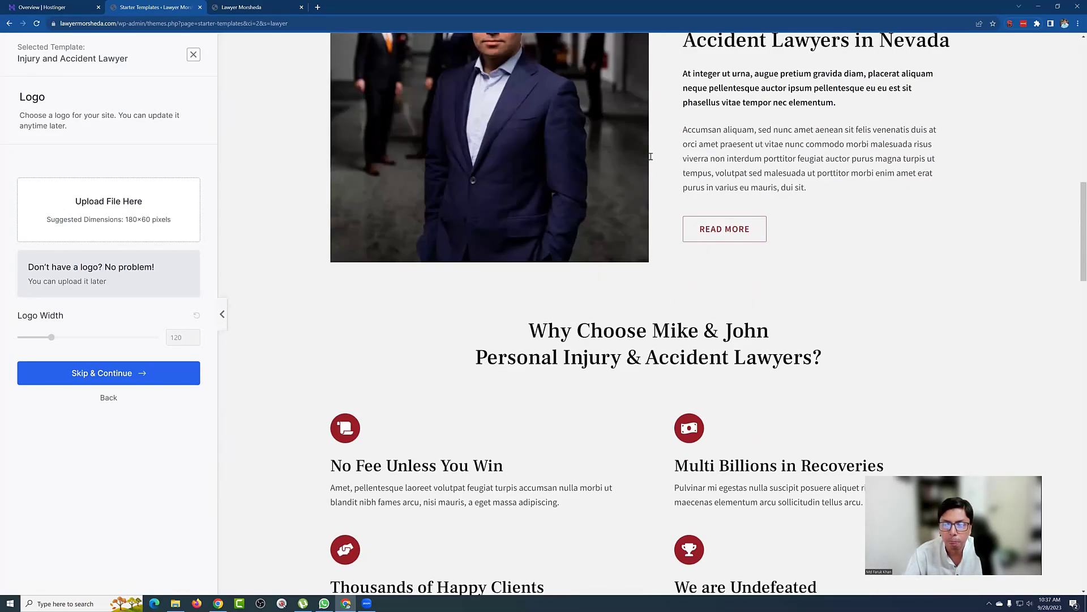
{"action": "scroll", "coordinate": [650, 157], "scroll_direction": "down", "scroll_amount": 8}
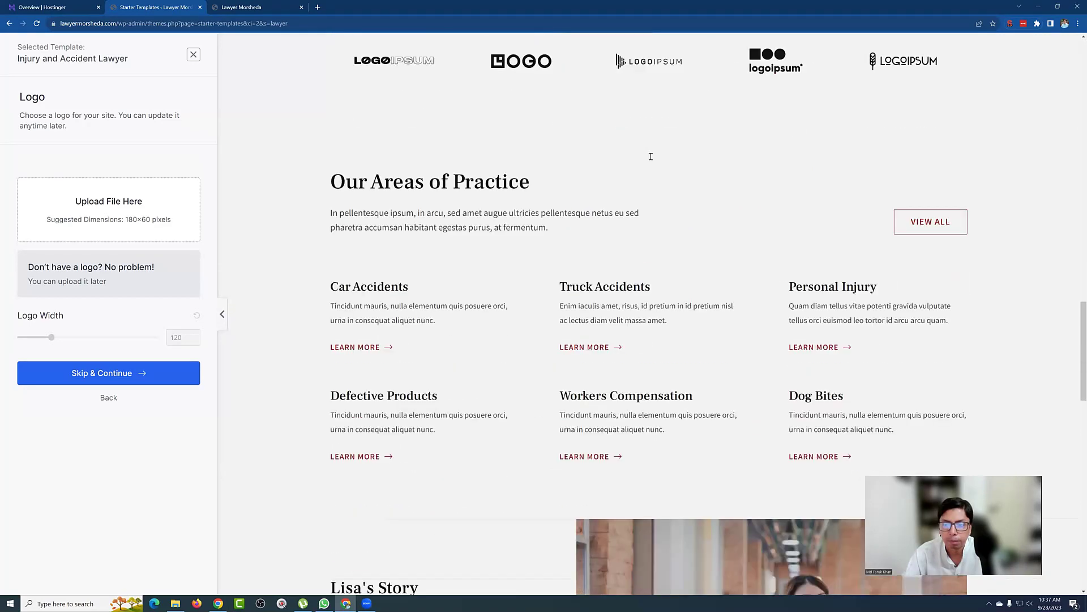
{"action": "scroll", "coordinate": [651, 159], "scroll_direction": "up", "scroll_amount": 2}
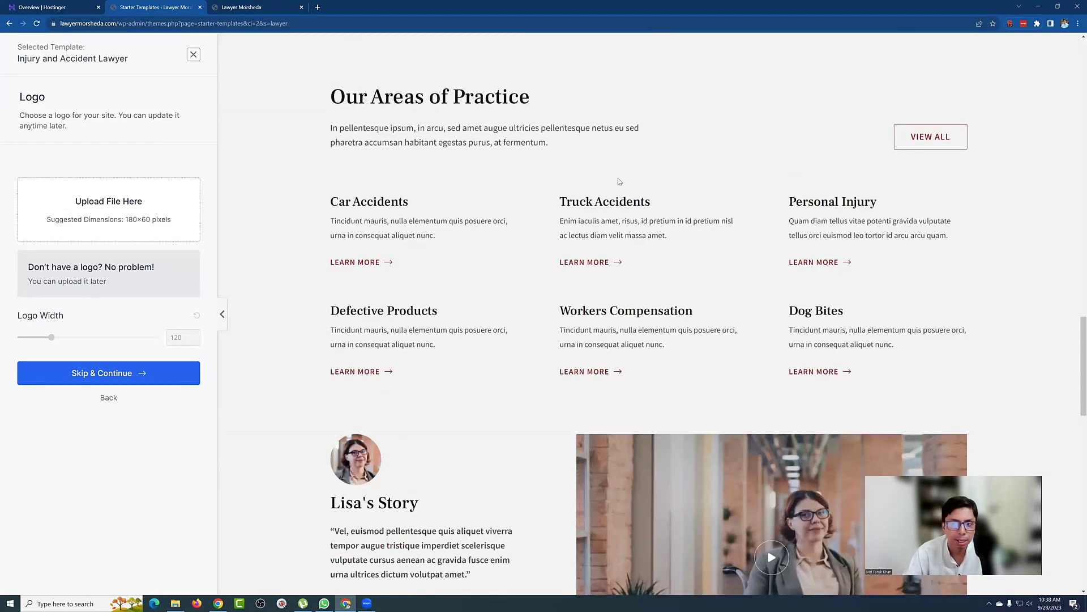
{"action": "scroll", "coordinate": [627, 177], "scroll_direction": "down", "scroll_amount": 3}
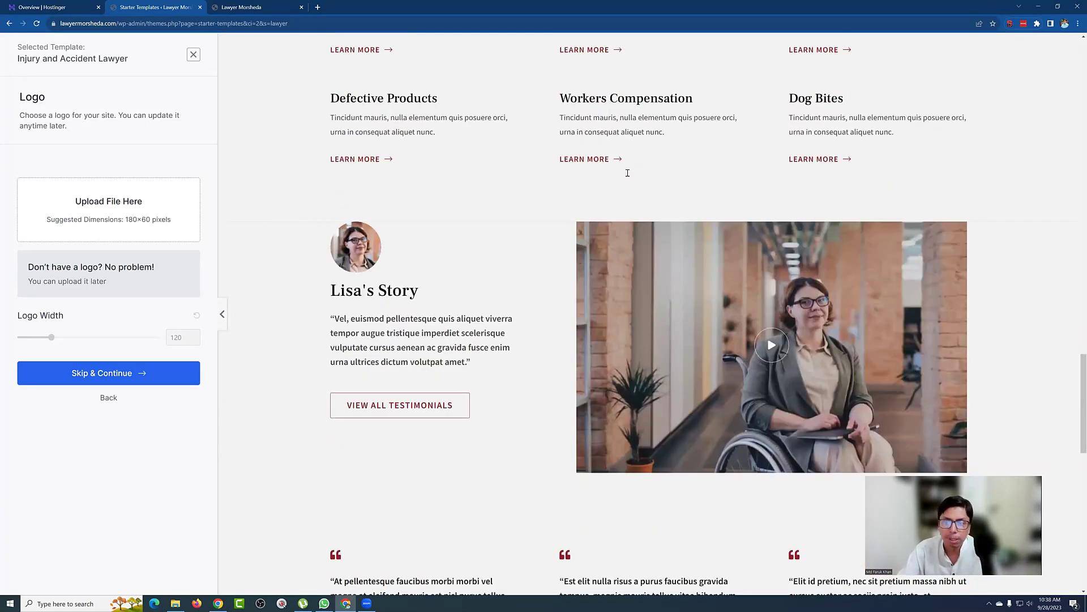
{"action": "scroll", "coordinate": [628, 172], "scroll_direction": "down", "scroll_amount": 4}
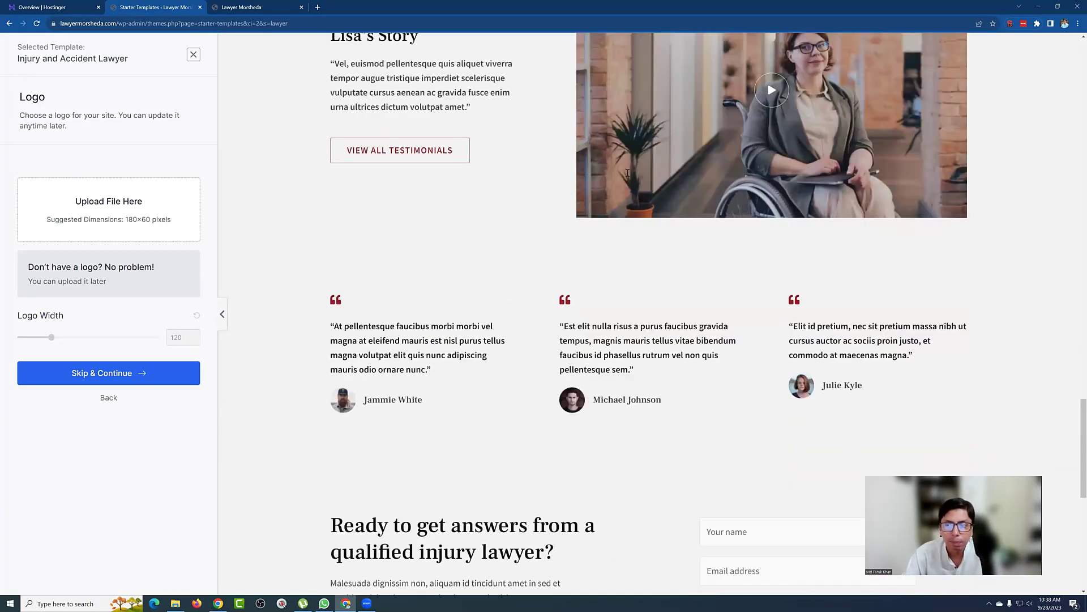
{"action": "scroll", "coordinate": [628, 172], "scroll_direction": "down", "scroll_amount": 6}
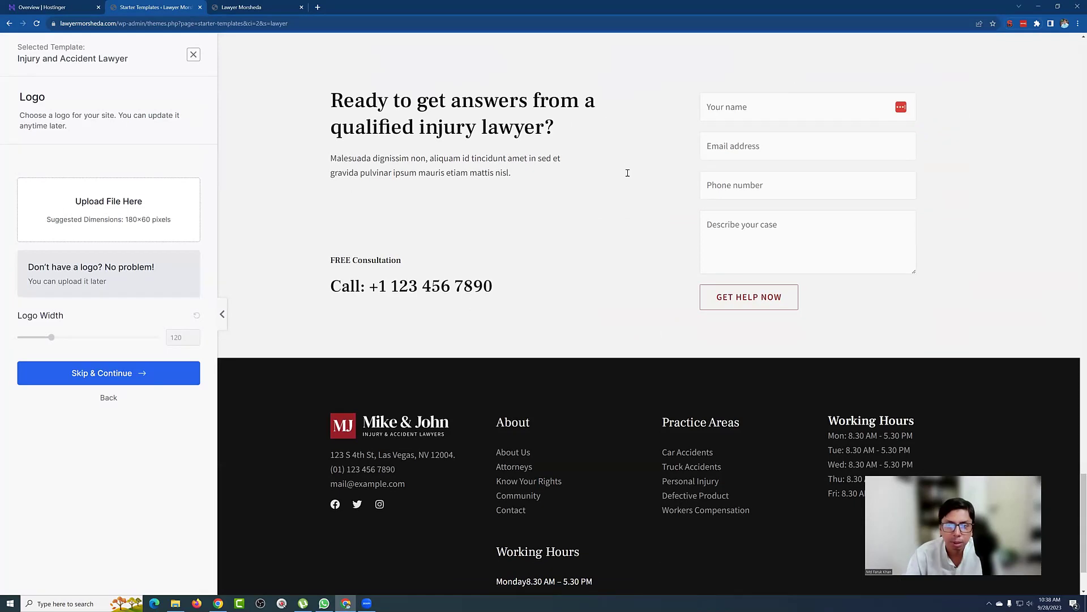
{"action": "scroll", "coordinate": [627, 173], "scroll_direction": "down", "scroll_amount": 2}
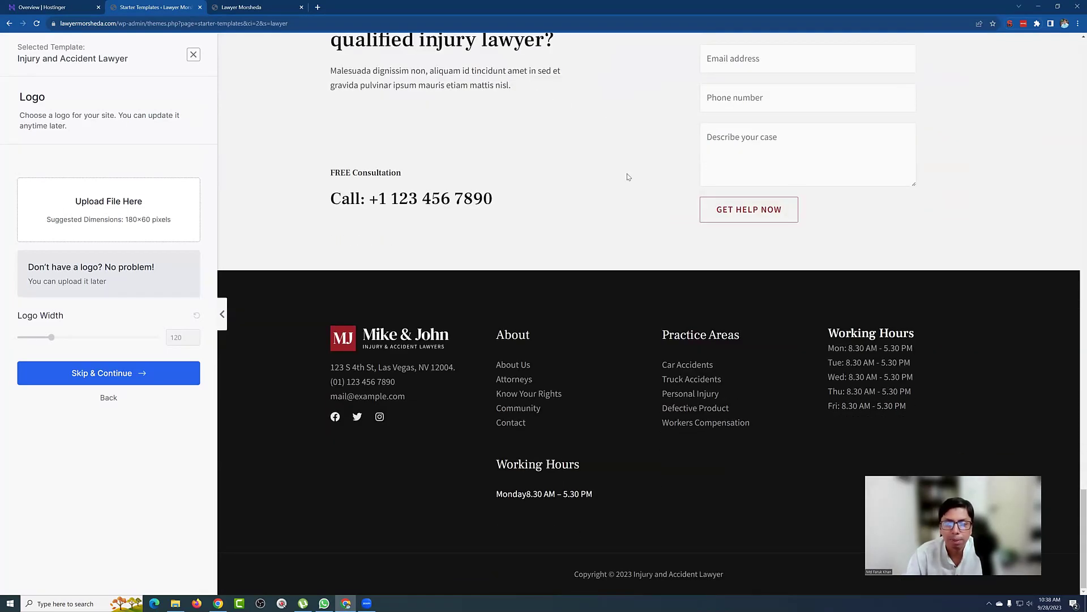
{"action": "scroll", "coordinate": [627, 178], "scroll_direction": "up", "scroll_amount": 9}
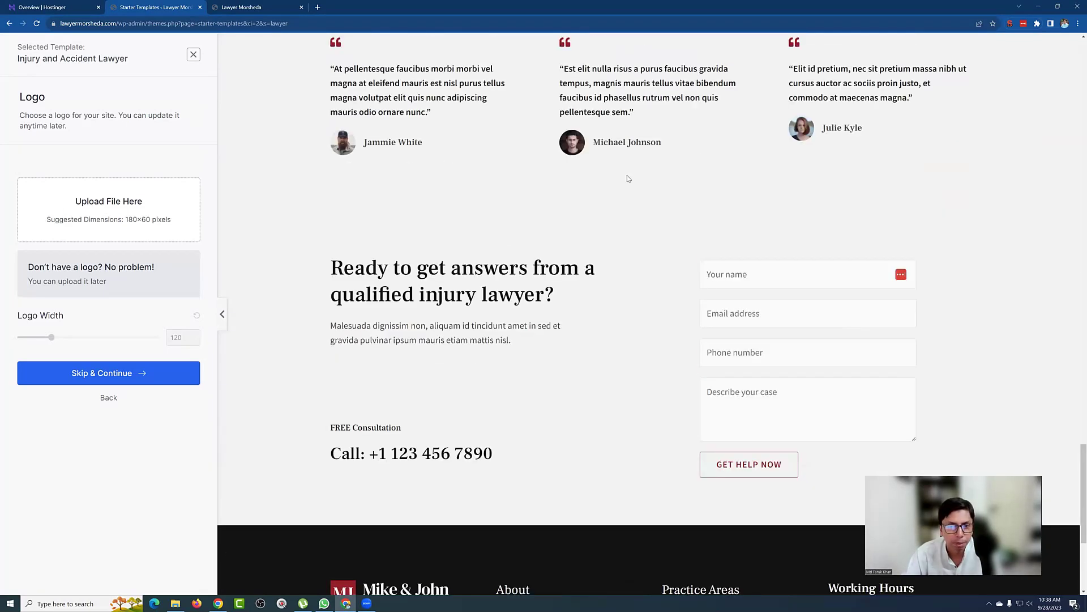
{"action": "left_click", "coordinate": [194, 55]}
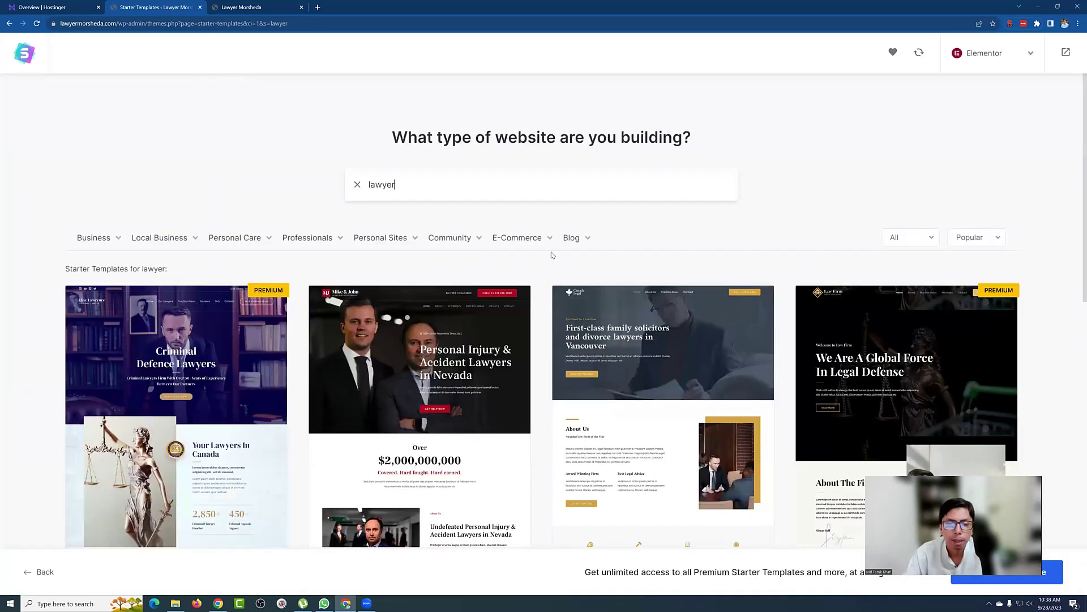
Step: Open the Family Lawyer (Canada Legal) template and scroll its preview from hero to footer
{"action": "scroll", "coordinate": [552, 255], "scroll_direction": "down", "scroll_amount": 1}
{"action": "left_click", "coordinate": [635, 313]}
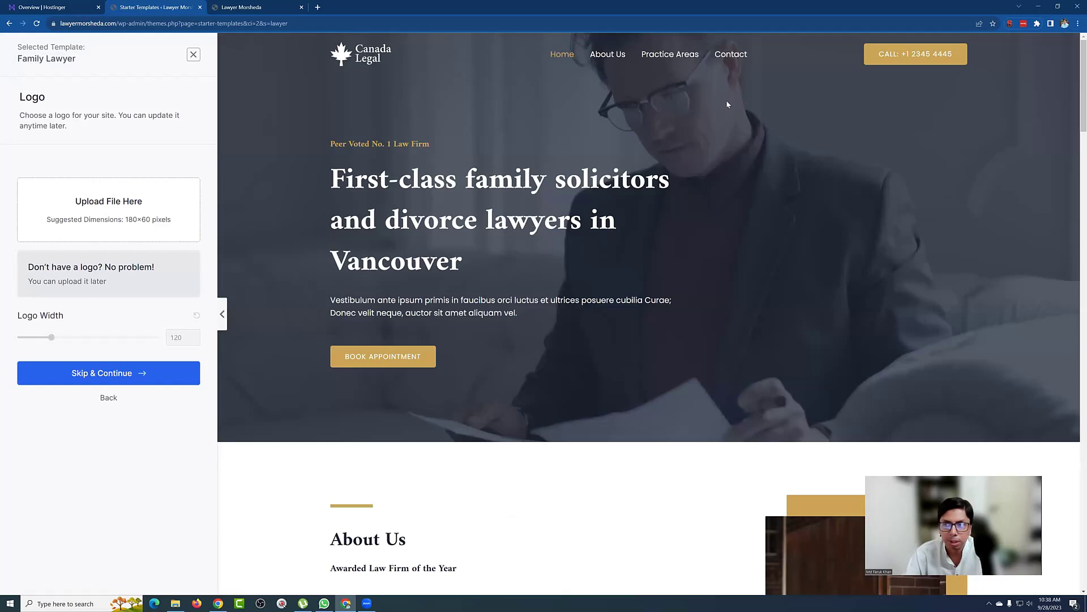
{"action": "scroll", "coordinate": [706, 128], "scroll_direction": "down", "scroll_amount": 7}
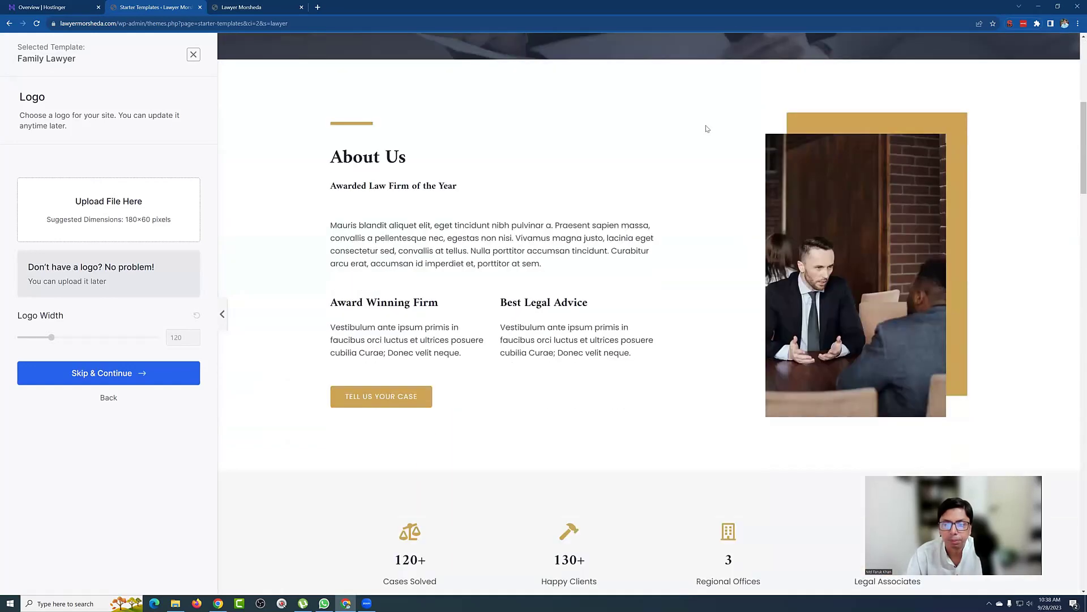
{"action": "scroll", "coordinate": [706, 128], "scroll_direction": "down", "scroll_amount": 10}
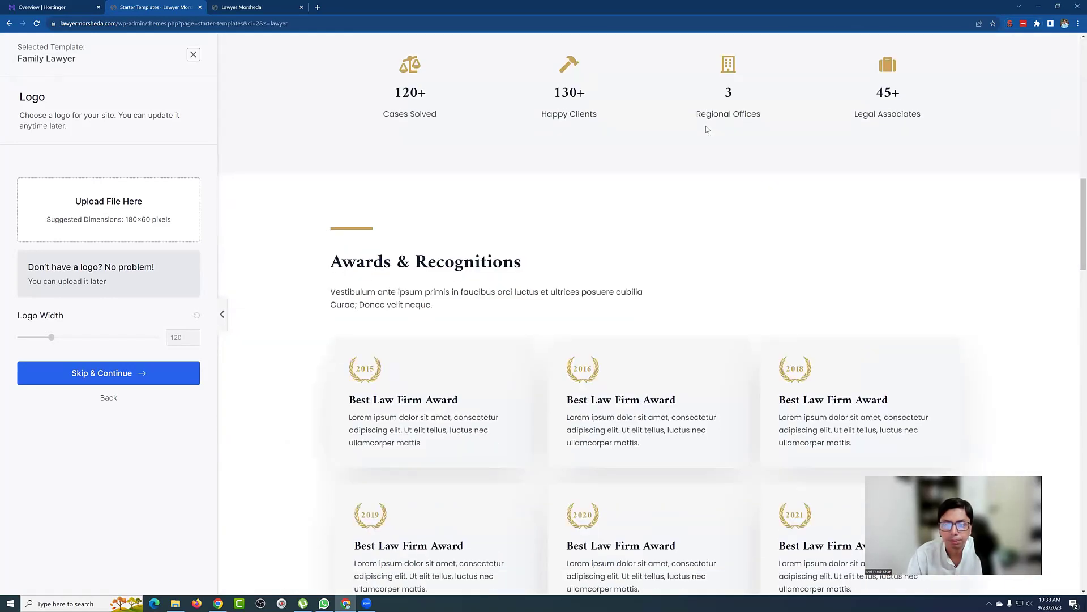
{"action": "scroll", "coordinate": [707, 129], "scroll_direction": "down", "scroll_amount": 12}
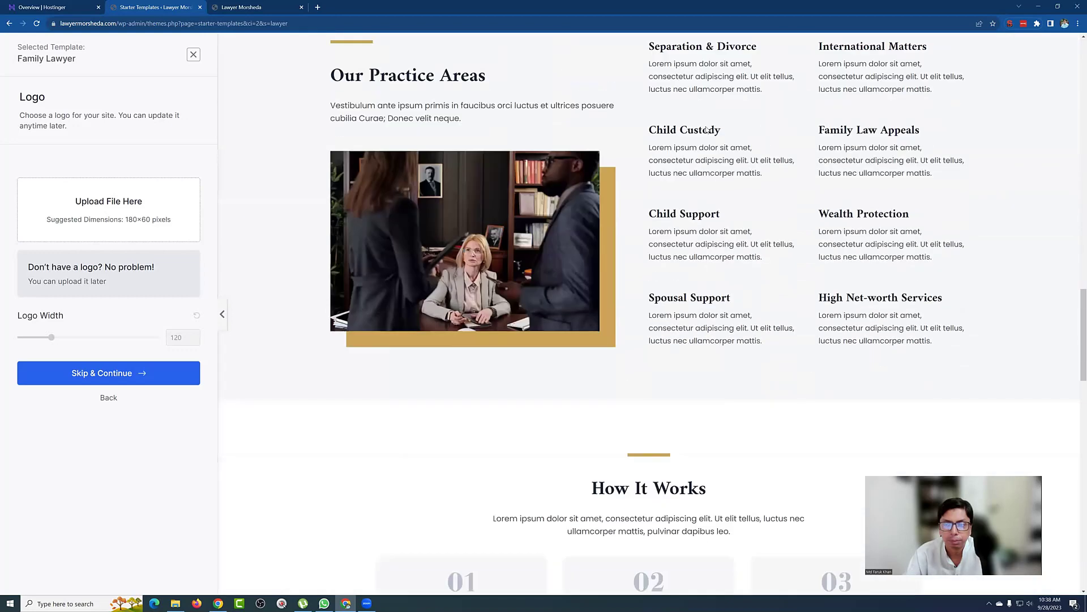
{"action": "scroll", "coordinate": [706, 128], "scroll_direction": "down", "scroll_amount": 8}
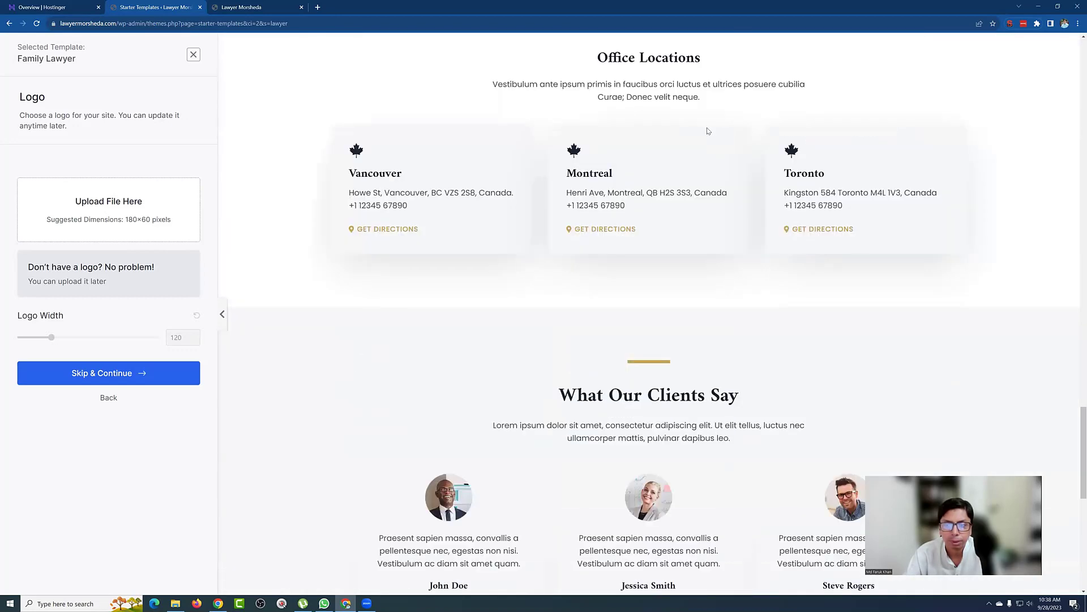
{"action": "scroll", "coordinate": [707, 131], "scroll_direction": "down", "scroll_amount": 9}
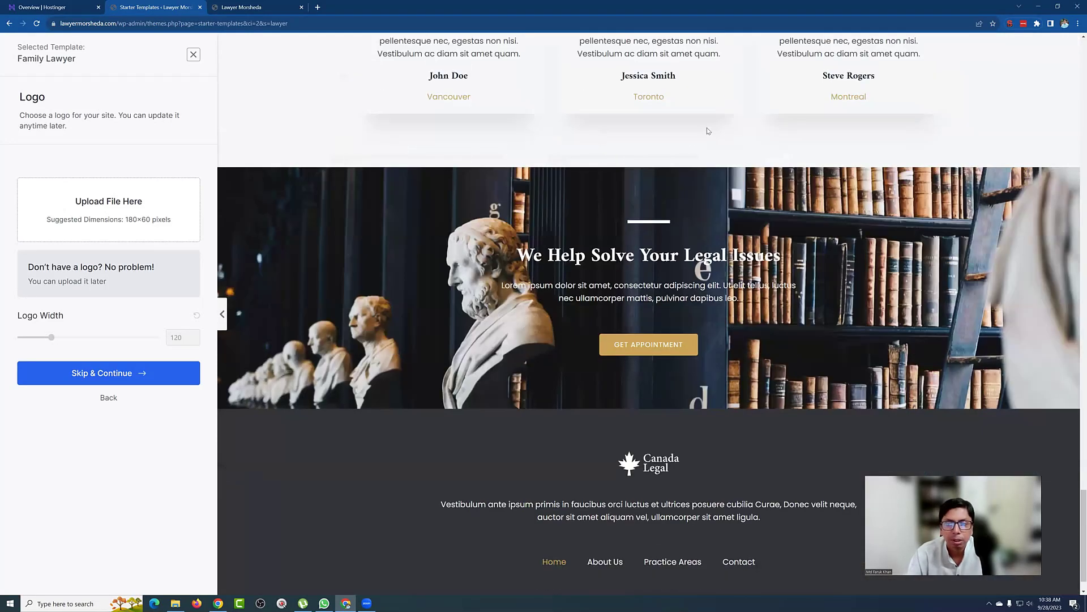
{"action": "scroll", "coordinate": [707, 127], "scroll_direction": "up", "scroll_amount": 20}
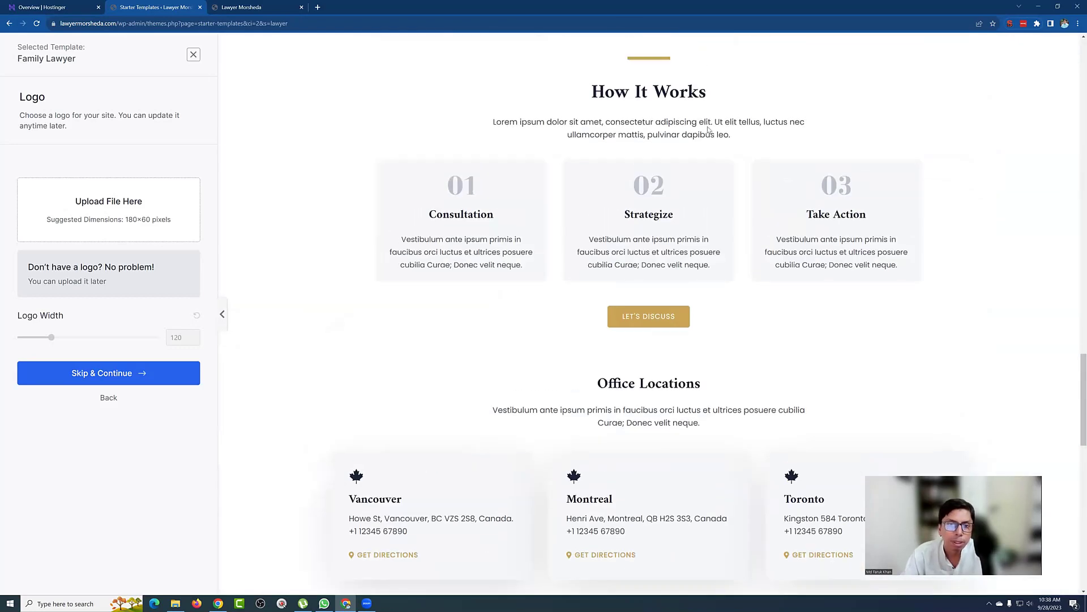
Step: Close the Family Lawyer preview and filter templates by the Professionals category
{"action": "left_click", "coordinate": [194, 53]}
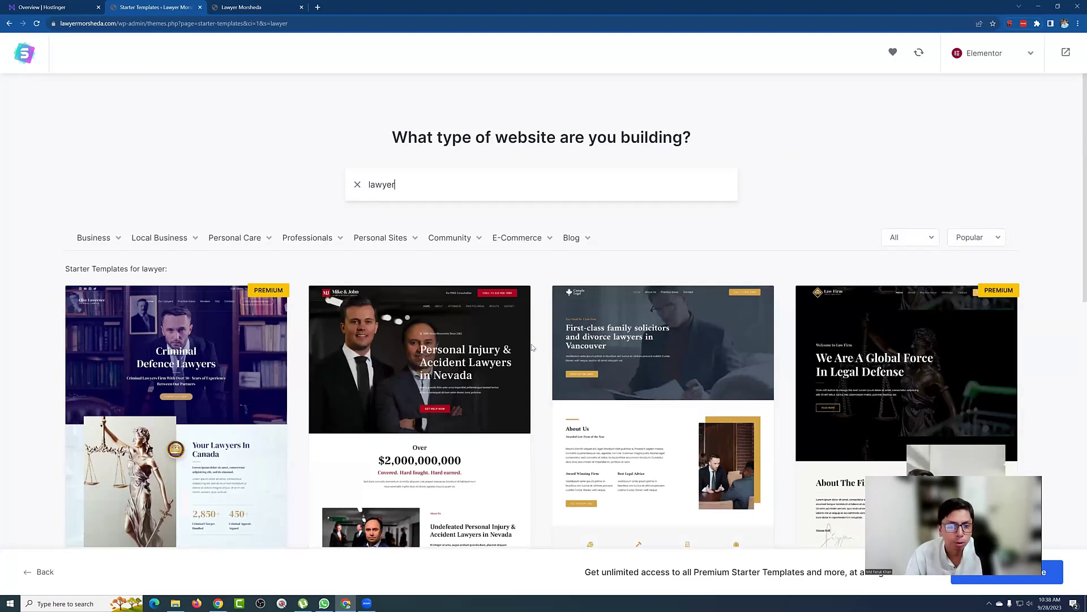
{"action": "left_click", "coordinate": [324, 242]}
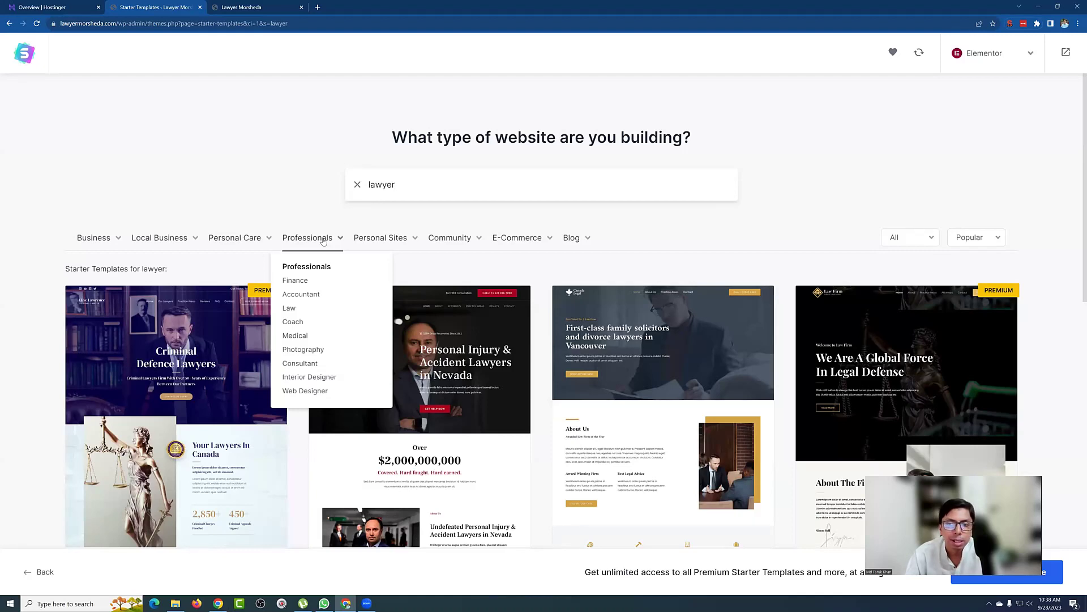
{"action": "left_click", "coordinate": [323, 242]}
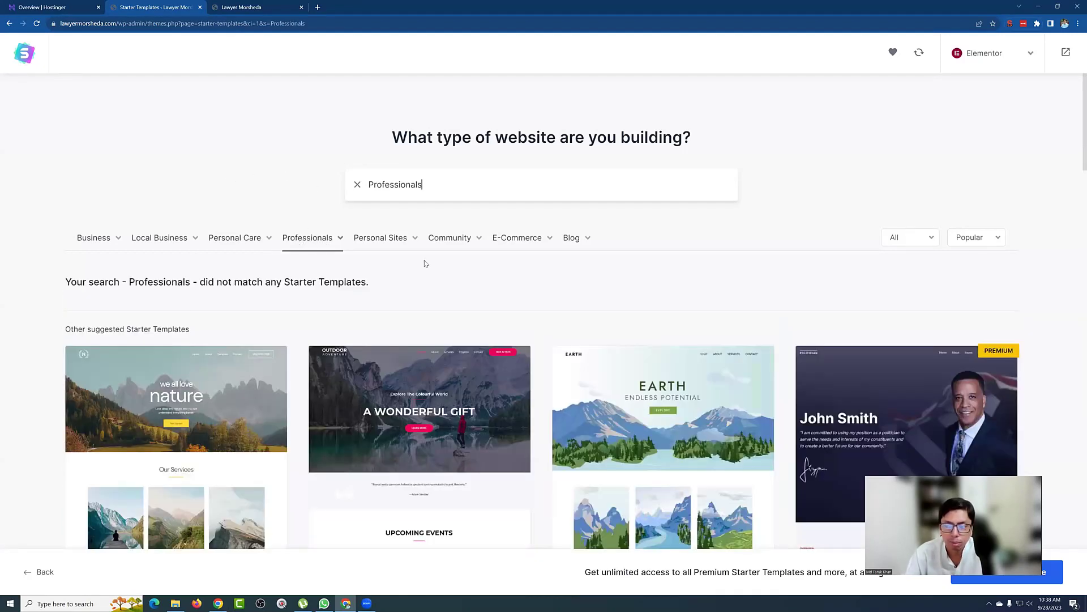
Step: Scroll the empty Professionals results, then clear the search to show all templates
{"action": "scroll", "coordinate": [504, 267], "scroll_direction": "down", "scroll_amount": 4}
{"action": "scroll", "coordinate": [396, 238], "scroll_direction": "down", "scroll_amount": 4}
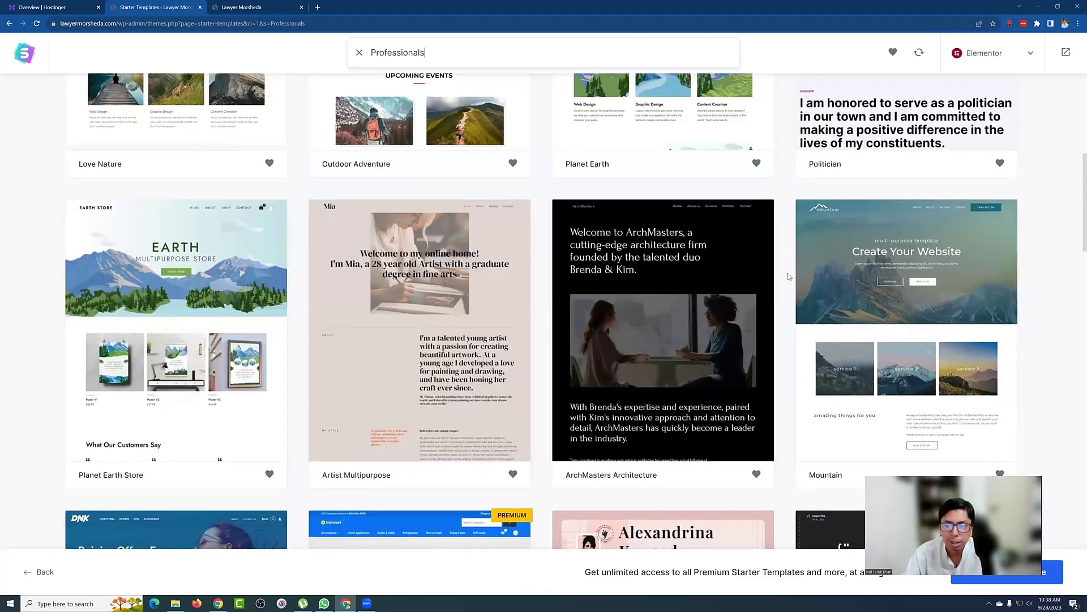
{"action": "scroll", "coordinate": [708, 277], "scroll_direction": "down", "scroll_amount": 6}
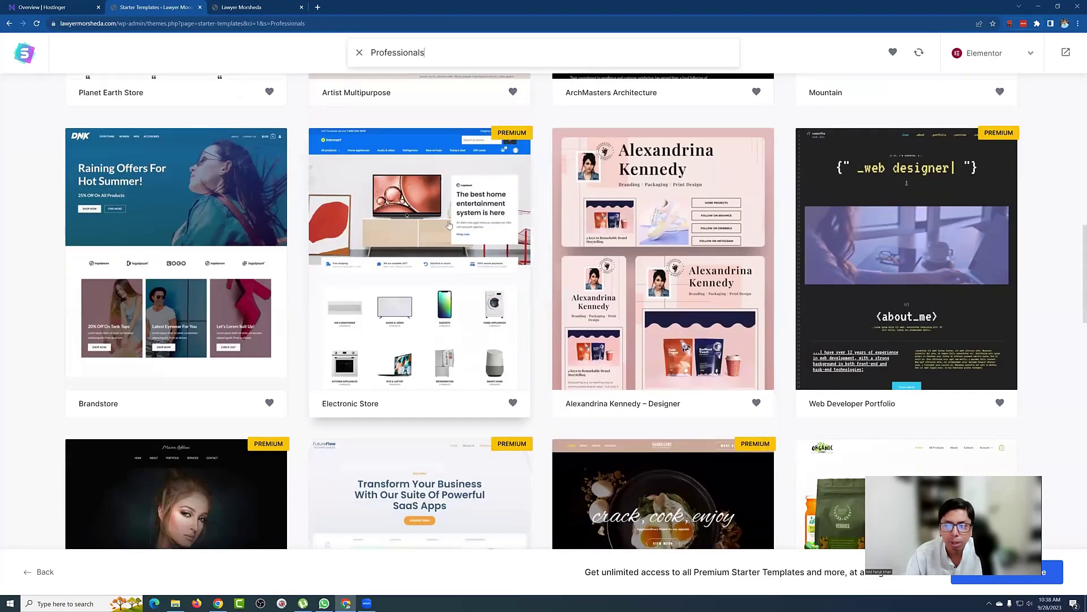
{"action": "scroll", "coordinate": [702, 249], "scroll_direction": "down", "scroll_amount": 4}
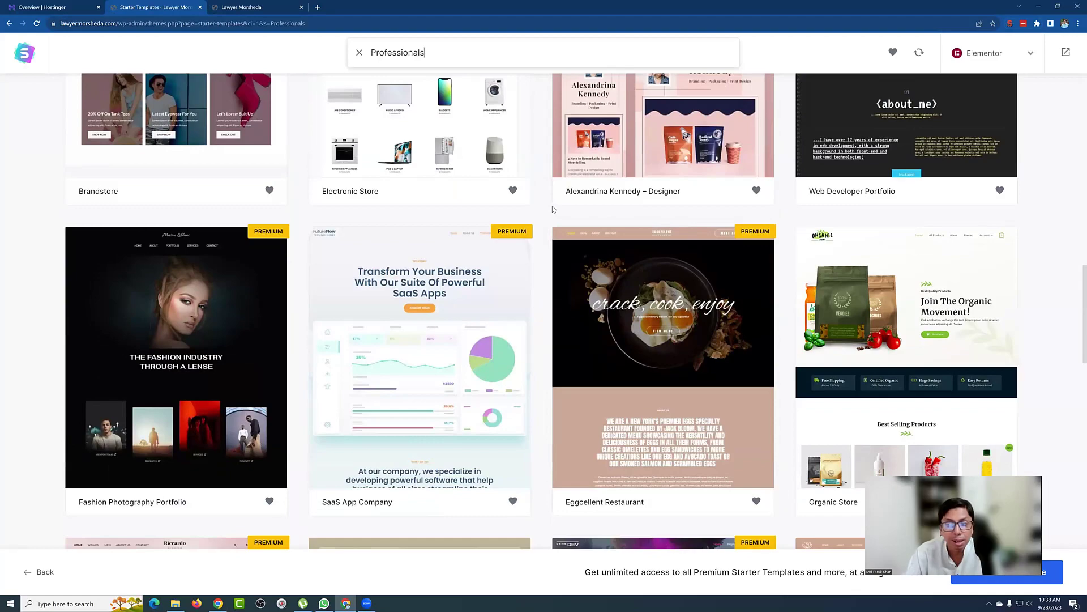
{"action": "scroll", "coordinate": [581, 208], "scroll_direction": "down", "scroll_amount": 6}
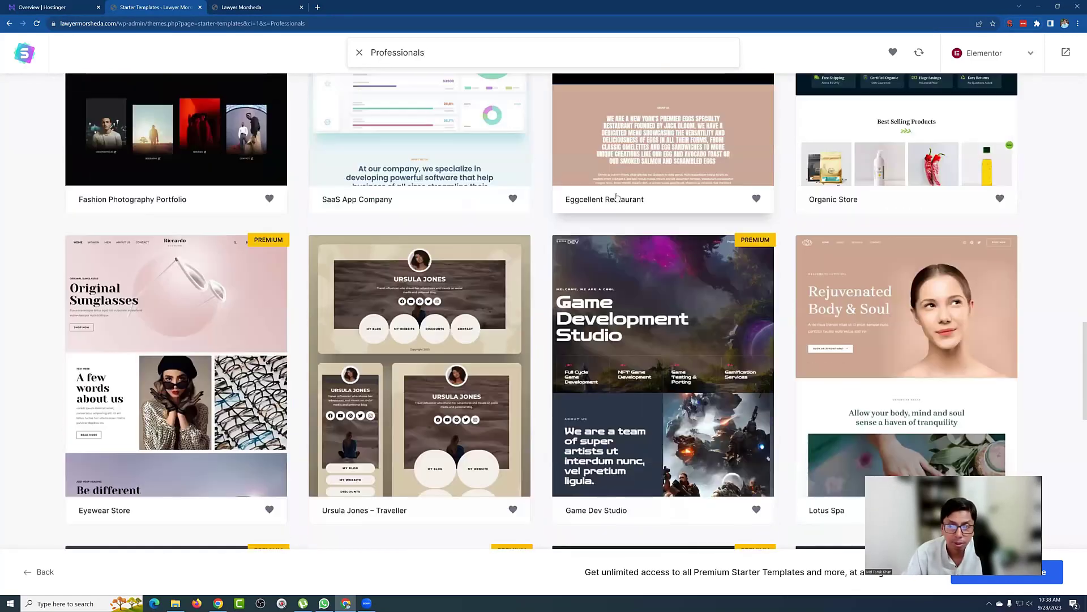
{"action": "scroll", "coordinate": [619, 196], "scroll_direction": "down", "scroll_amount": 4}
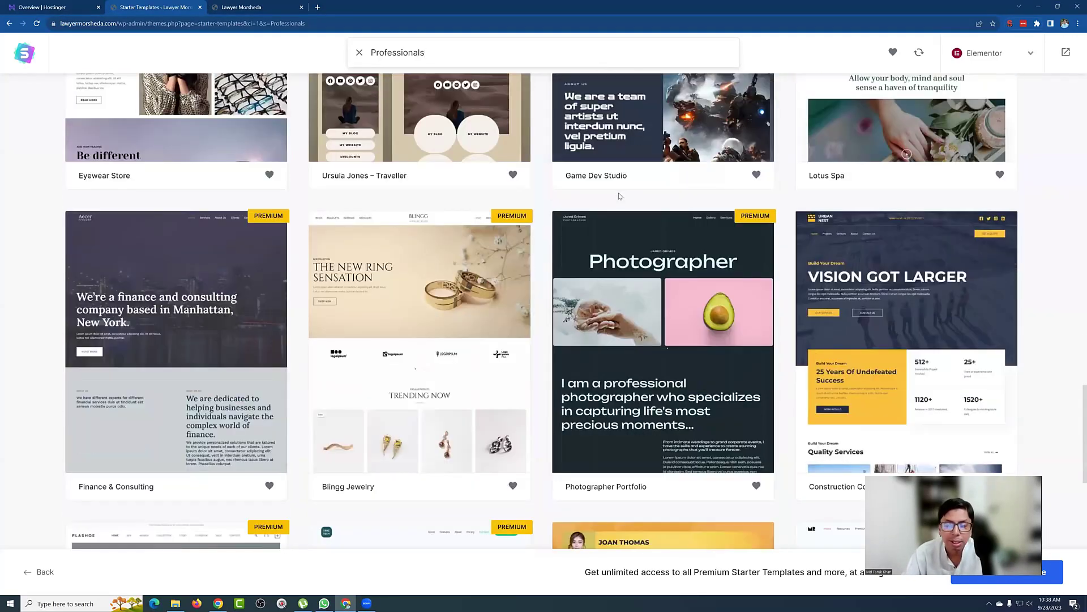
{"action": "scroll", "coordinate": [619, 196], "scroll_direction": "down", "scroll_amount": 3}
{"action": "scroll", "coordinate": [620, 197], "scroll_direction": "down", "scroll_amount": 4}
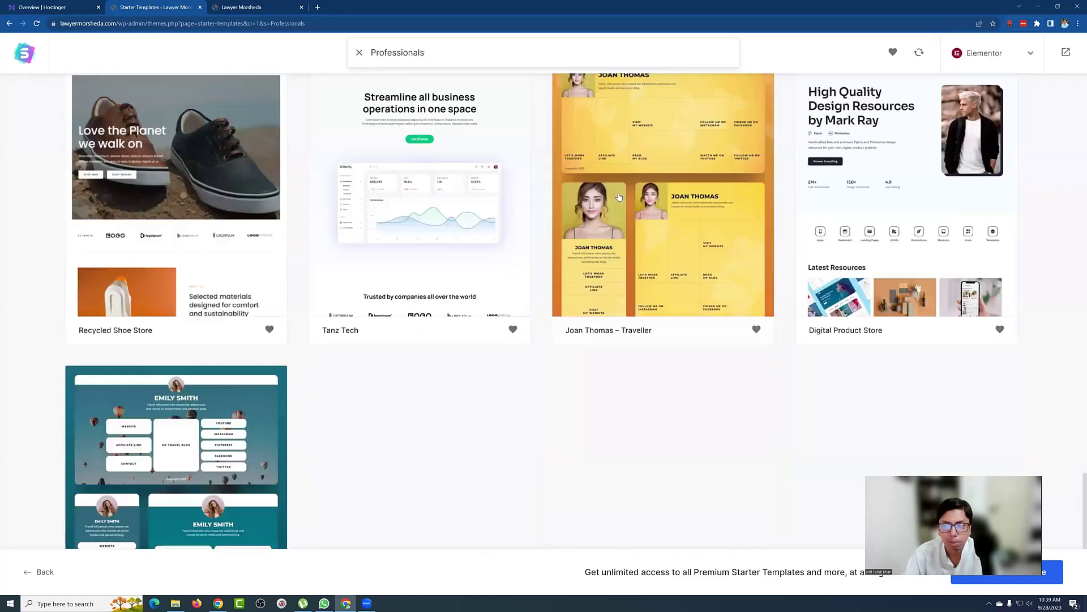
{"action": "scroll", "coordinate": [645, 210], "scroll_direction": "up", "scroll_amount": 20}
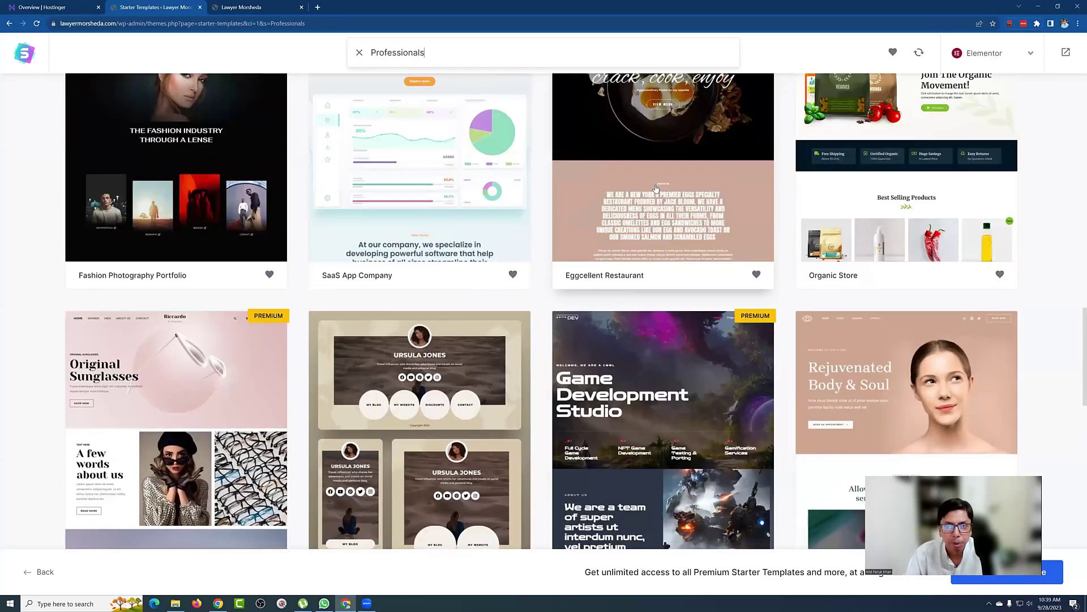
{"action": "scroll", "coordinate": [656, 188], "scroll_direction": "up", "scroll_amount": 6}
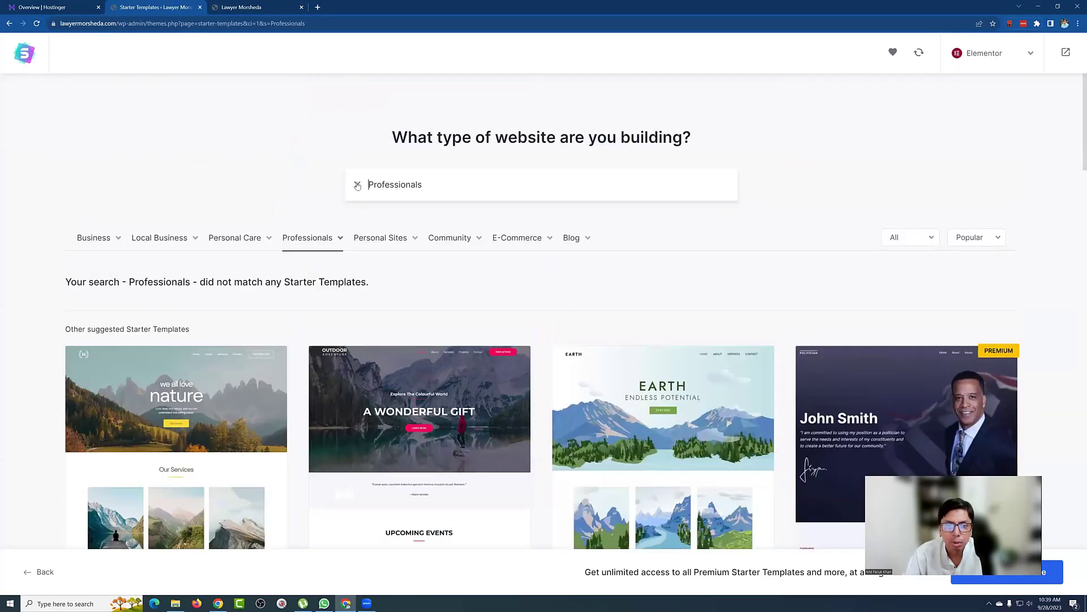
{"action": "left_click", "coordinate": [355, 185]}
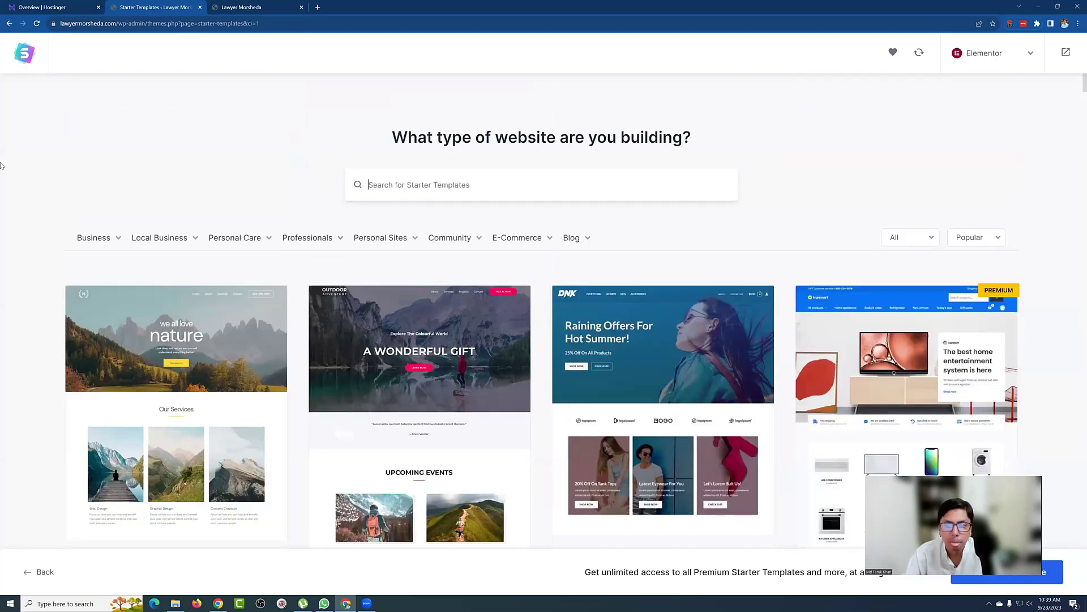
Step: Sort the starter templates by Latest
{"action": "left_click", "coordinate": [979, 240]}
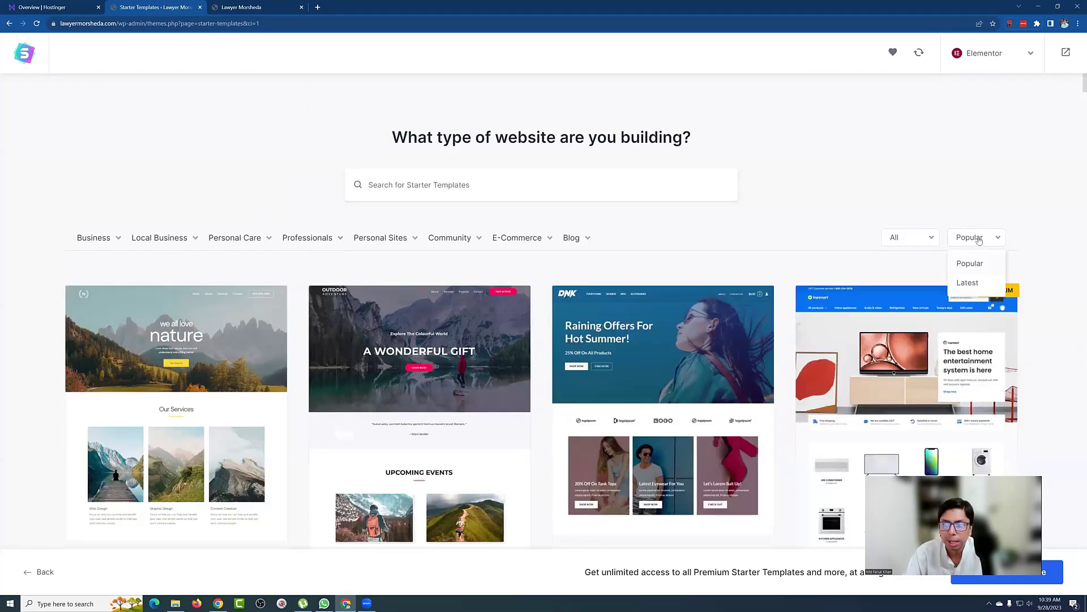
{"action": "left_click", "coordinate": [968, 284]}
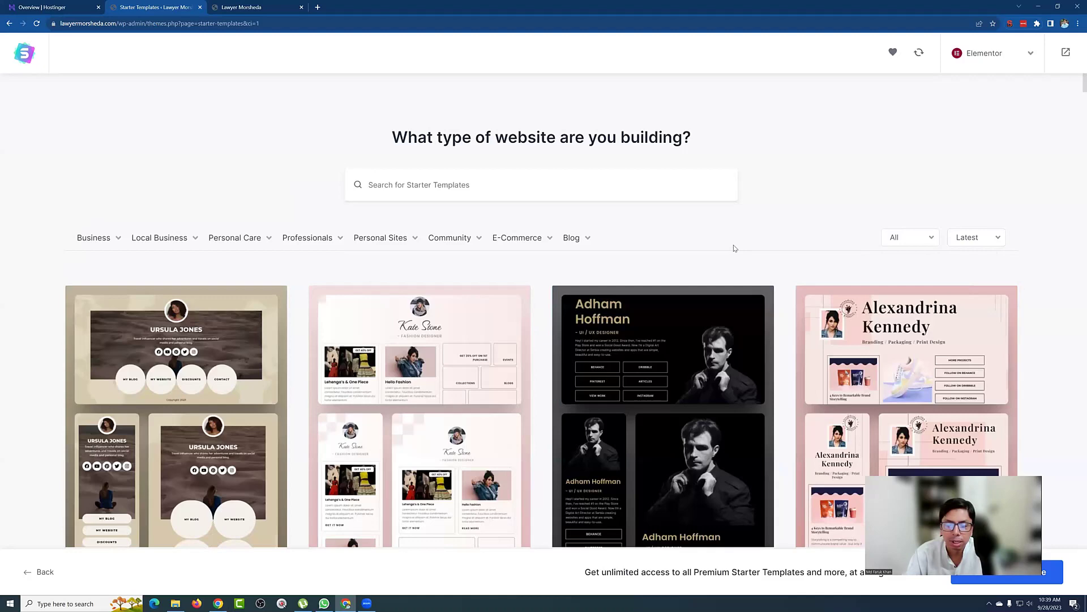
{"action": "scroll", "coordinate": [735, 232], "scroll_direction": "down", "scroll_amount": 3}
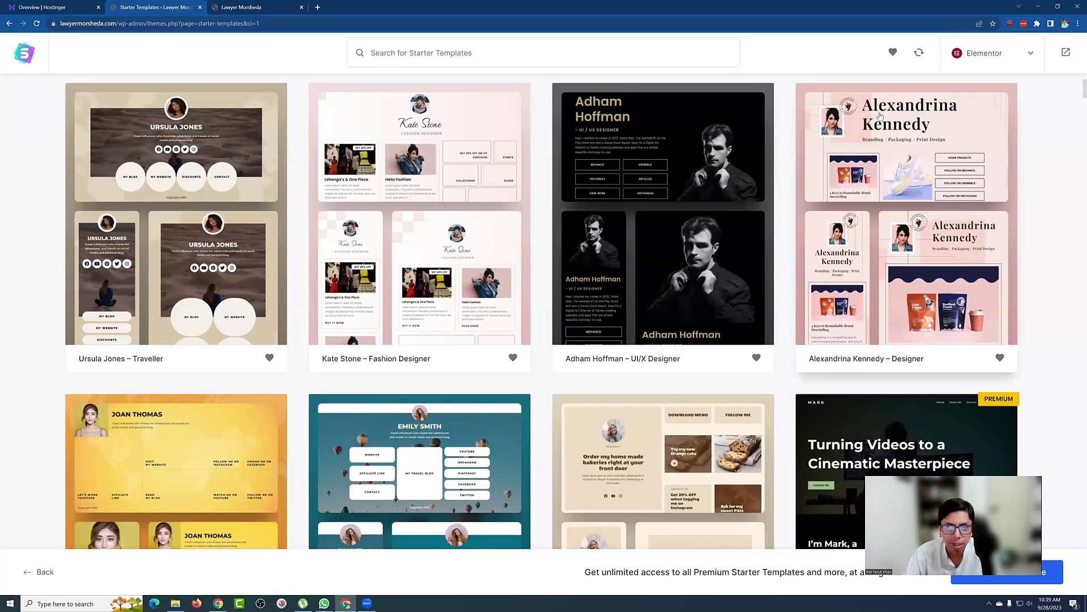
{"action": "scroll", "coordinate": [742, 276], "scroll_direction": "down", "scroll_amount": 3}
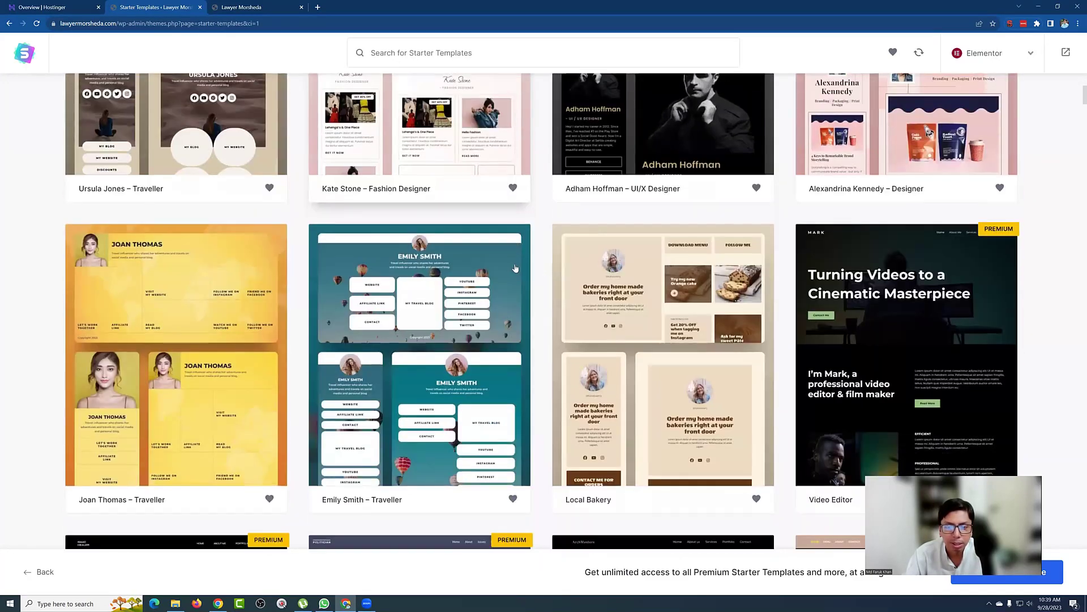
{"action": "scroll", "coordinate": [742, 277], "scroll_direction": "down", "scroll_amount": 6}
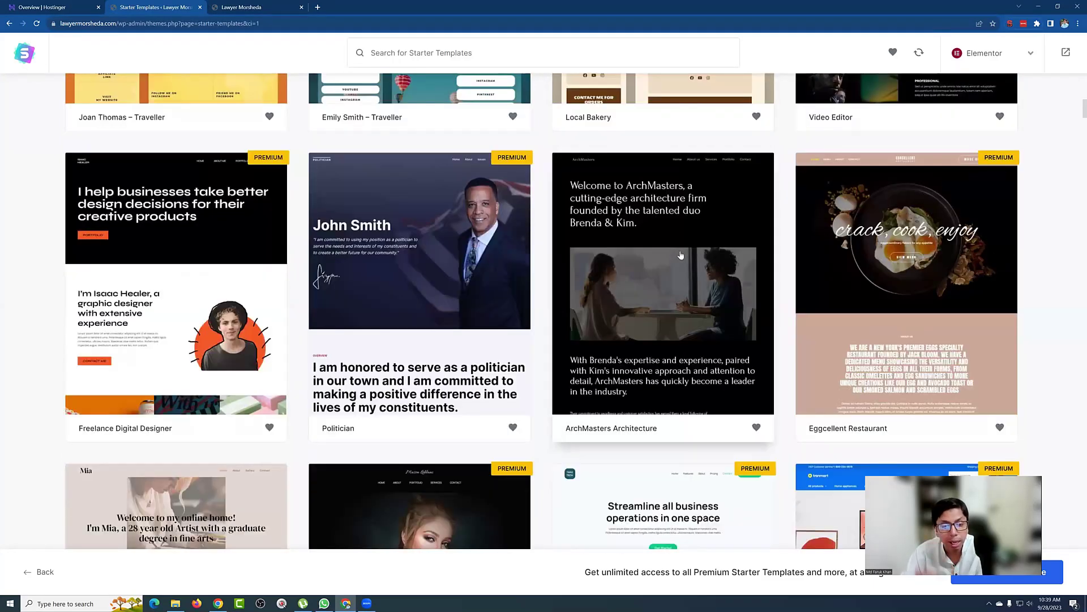
Step: Scroll down past Personal Portfolio, Lotus Spa, eBook Author and Creative Blog templates
{"action": "scroll", "coordinate": [680, 255], "scroll_direction": "down", "scroll_amount": 3}
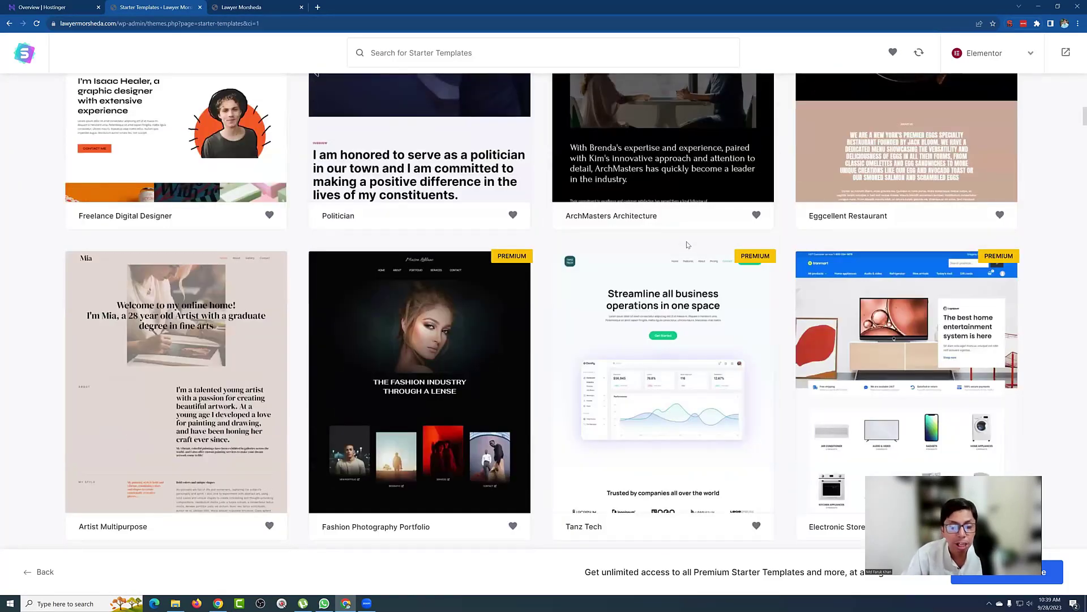
{"action": "scroll", "coordinate": [687, 240], "scroll_direction": "down", "scroll_amount": 3}
{"action": "scroll", "coordinate": [687, 240], "scroll_direction": "down", "scroll_amount": 3}
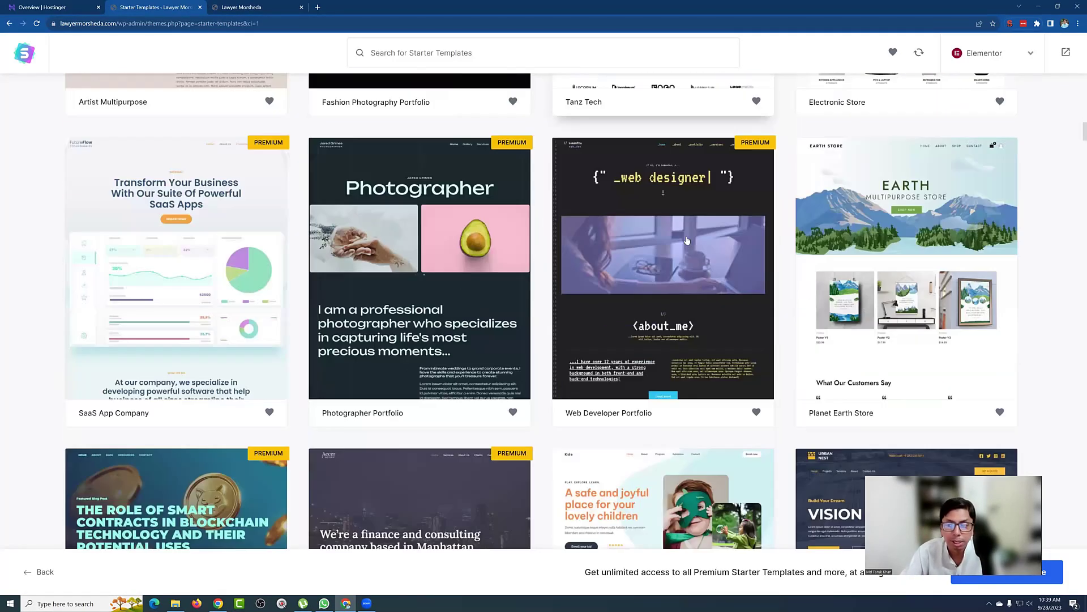
{"action": "scroll", "coordinate": [687, 241], "scroll_direction": "down", "scroll_amount": 3}
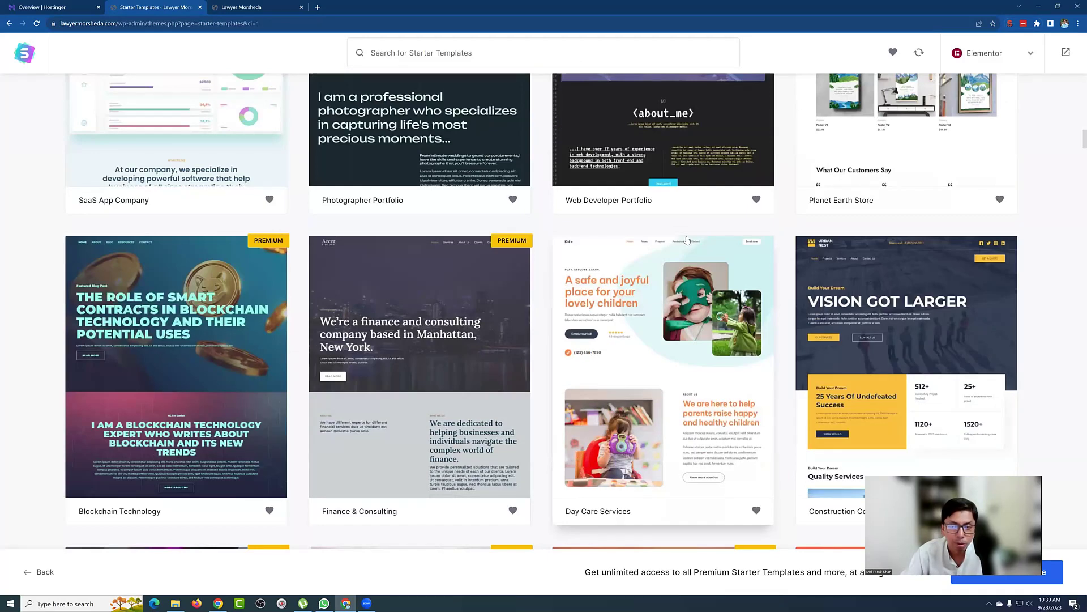
{"action": "scroll", "coordinate": [687, 241], "scroll_direction": "down", "scroll_amount": 2}
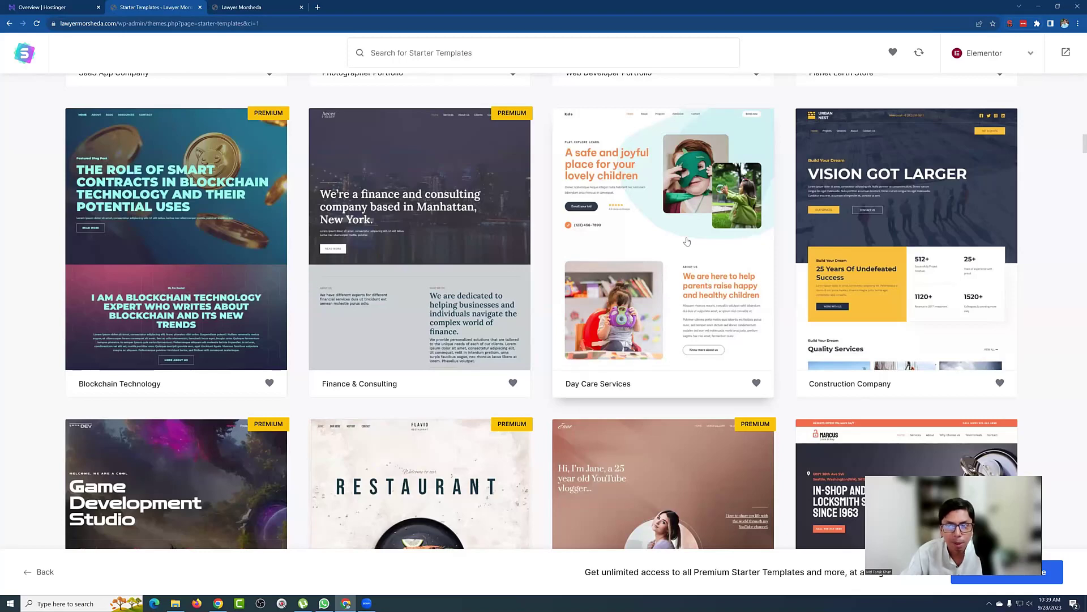
{"action": "scroll", "coordinate": [688, 241], "scroll_direction": "down", "scroll_amount": 3}
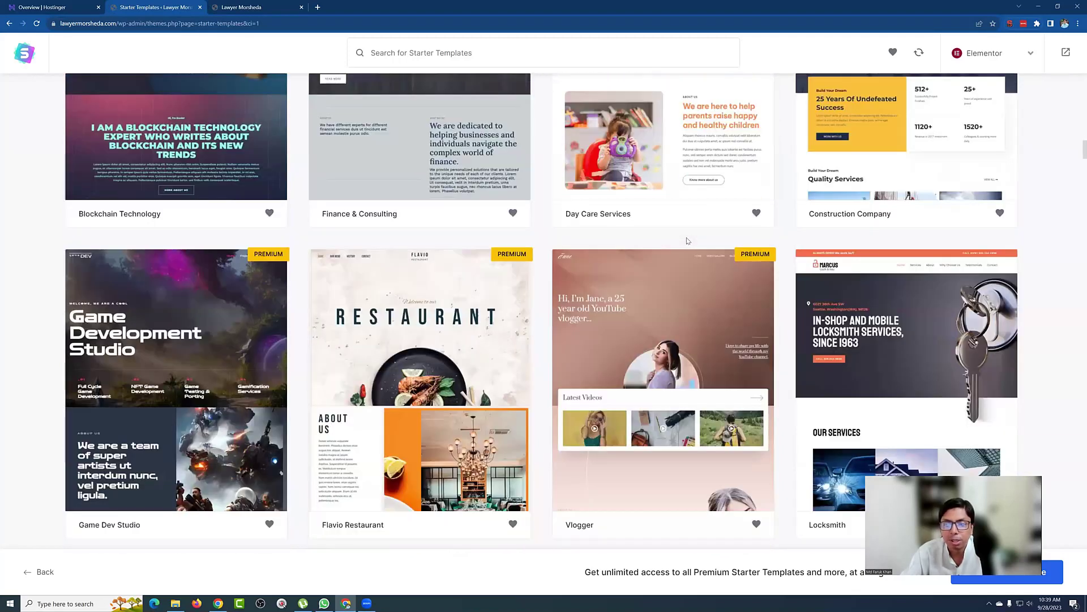
{"action": "scroll", "coordinate": [685, 243], "scroll_direction": "down", "scroll_amount": 5}
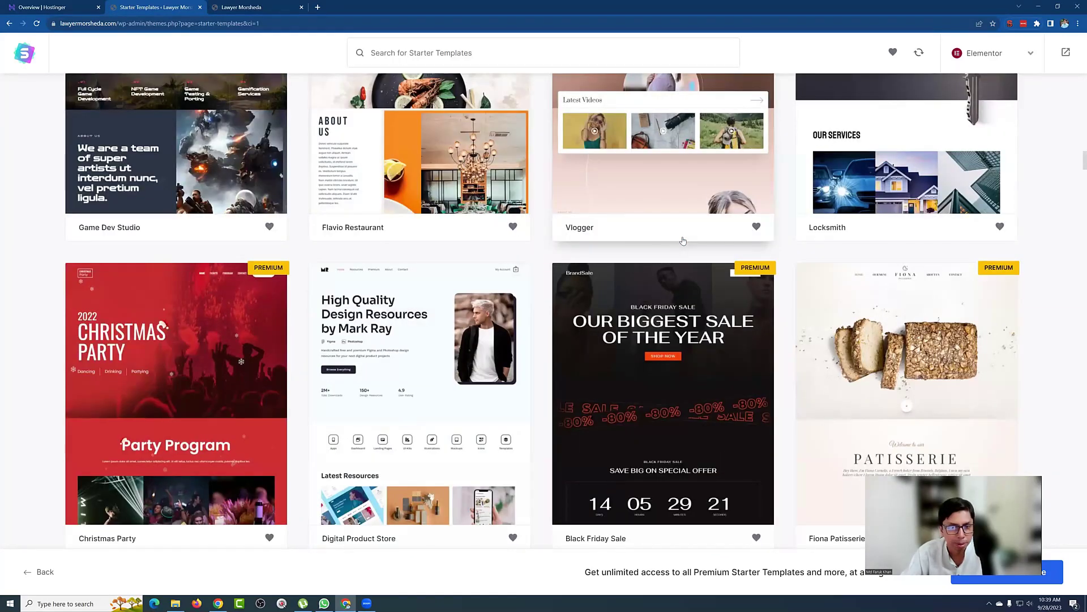
{"action": "scroll", "coordinate": [683, 241], "scroll_direction": "down", "scroll_amount": 12}
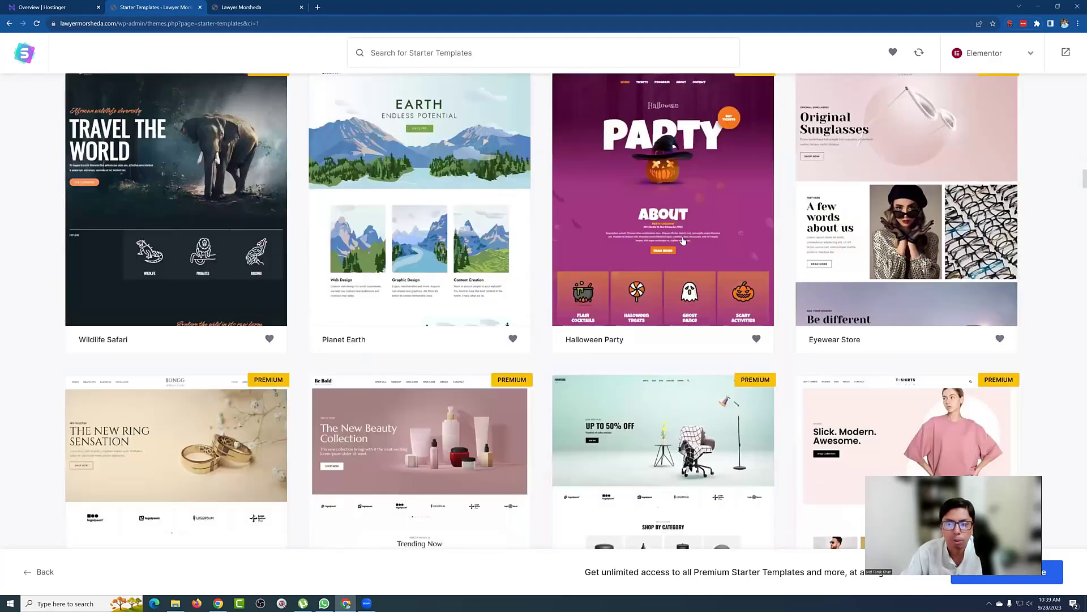
{"action": "scroll", "coordinate": [685, 239], "scroll_direction": "down", "scroll_amount": 9}
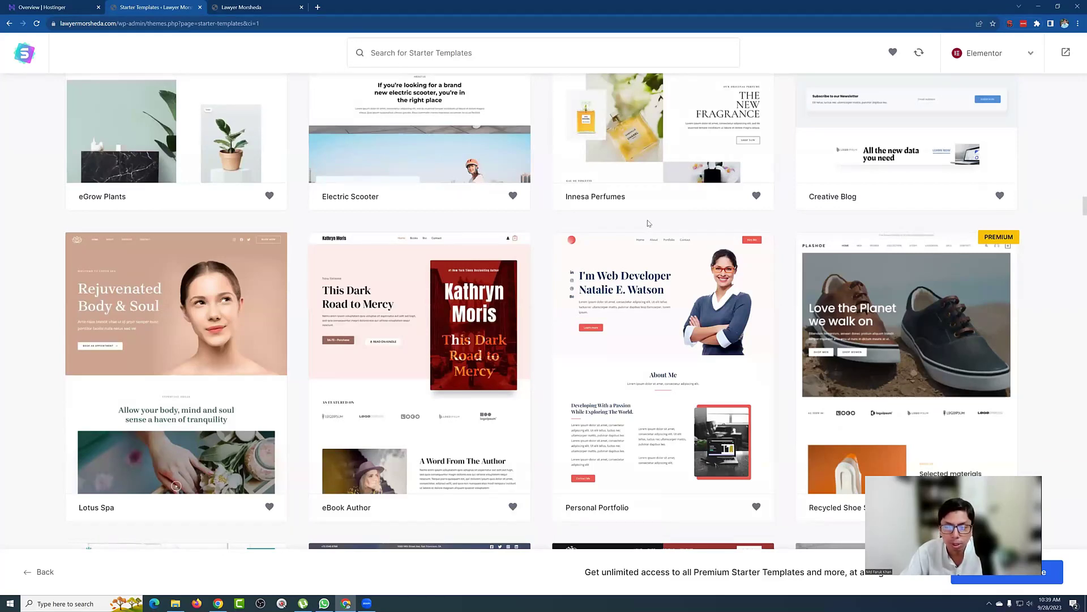
{"action": "scroll", "coordinate": [649, 223], "scroll_direction": "down", "scroll_amount": 2}
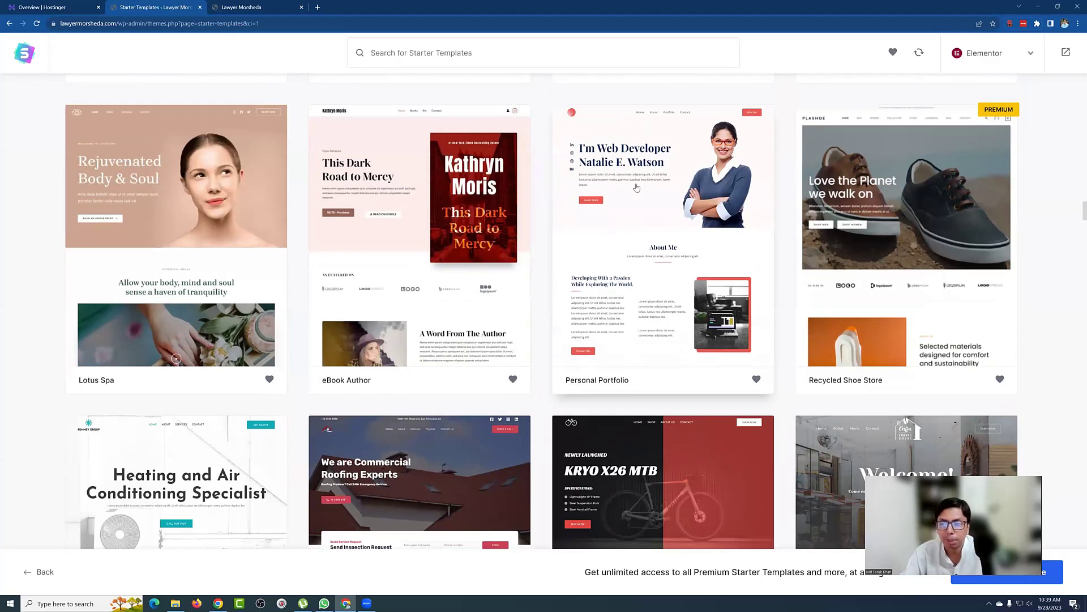
{"action": "left_click", "coordinate": [639, 187]}
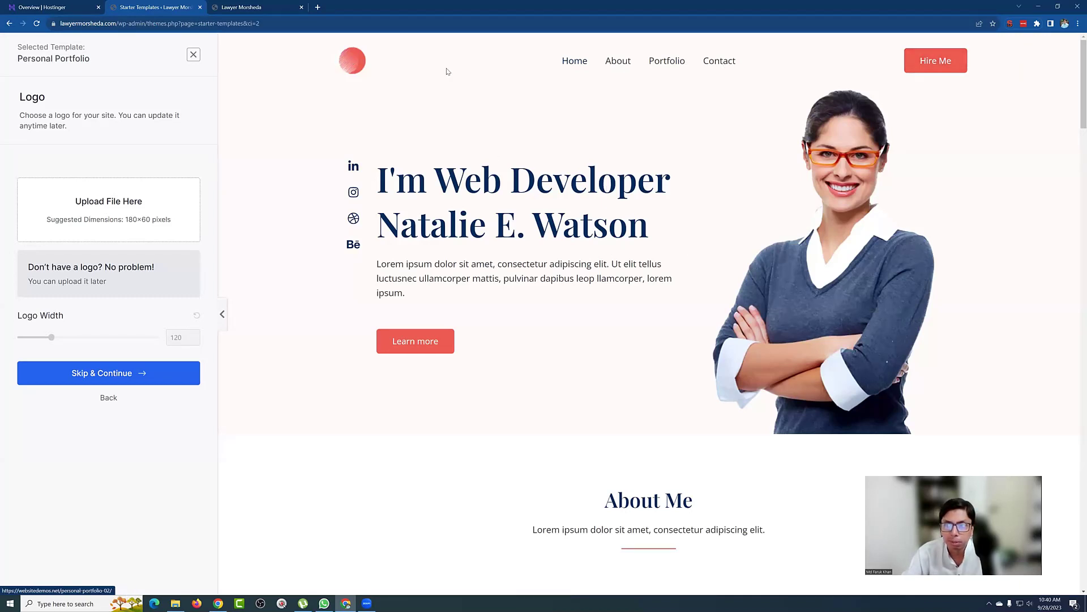
{"action": "scroll", "coordinate": [508, 229], "scroll_direction": "down", "scroll_amount": 10}
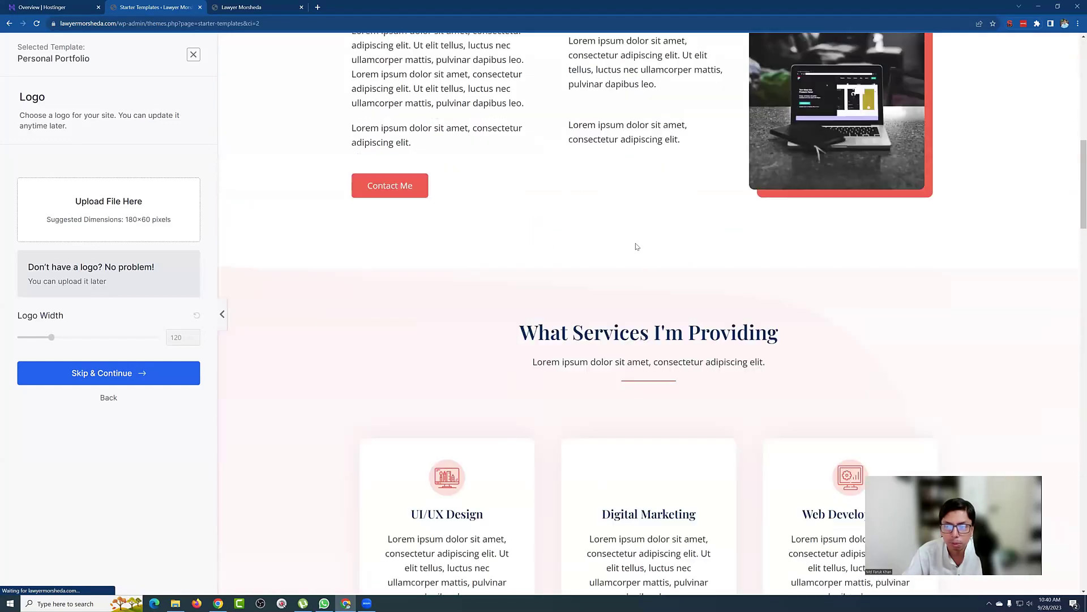
{"action": "scroll", "coordinate": [637, 246], "scroll_direction": "down", "scroll_amount": 12}
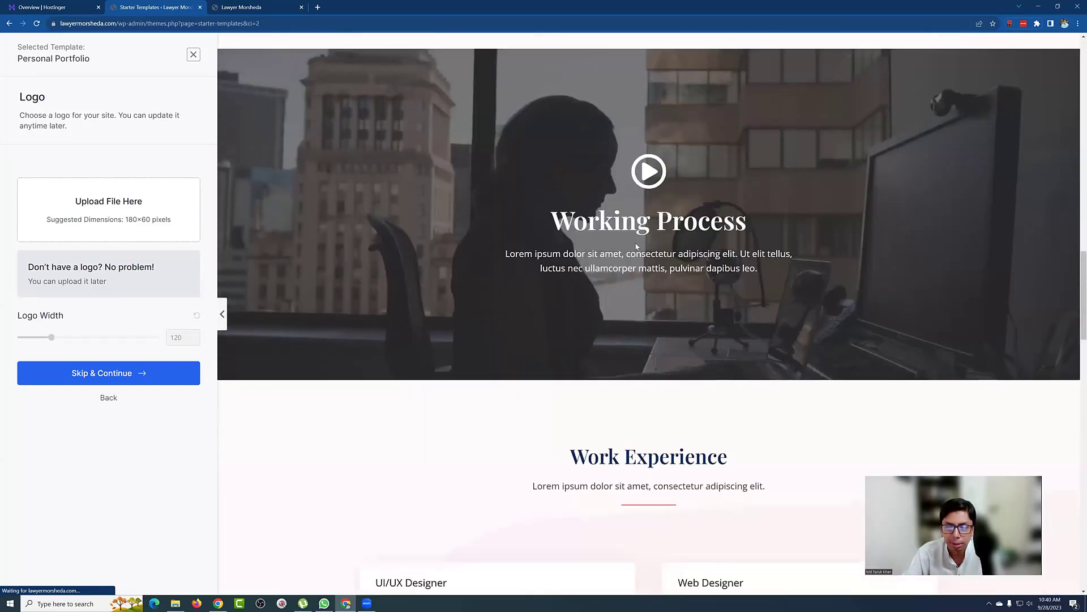
{"action": "scroll", "coordinate": [637, 247], "scroll_direction": "down", "scroll_amount": 15}
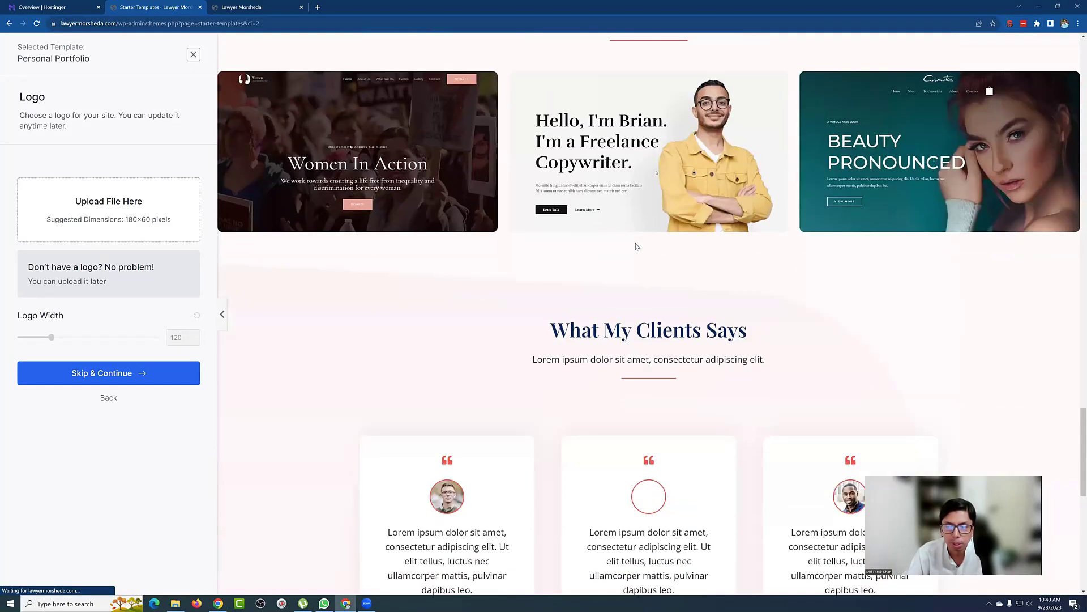
{"action": "scroll", "coordinate": [636, 243], "scroll_direction": "down", "scroll_amount": 10}
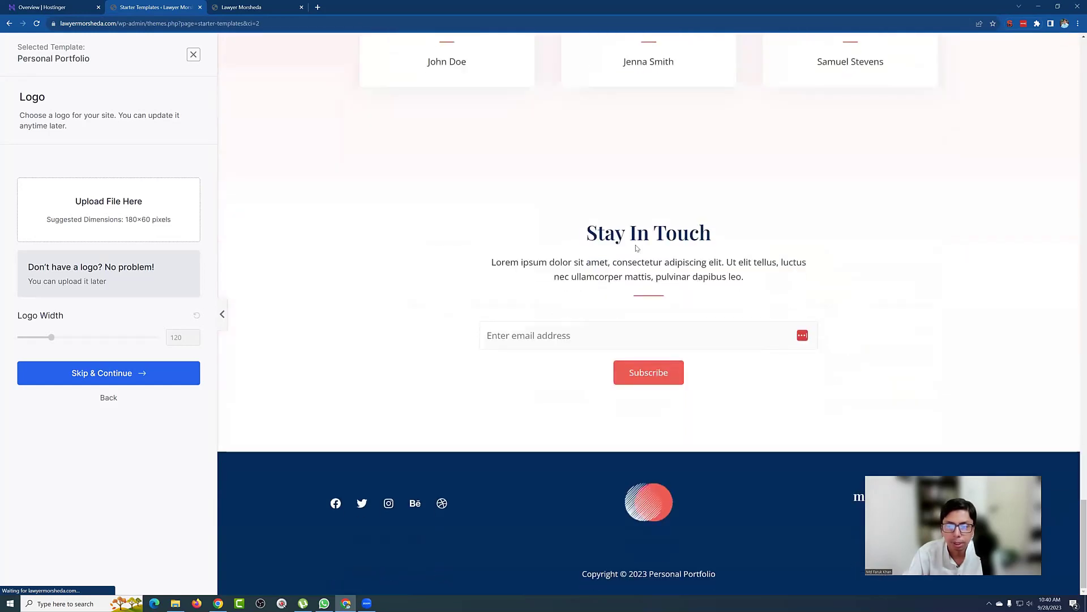
{"action": "scroll", "coordinate": [635, 249], "scroll_direction": "up", "scroll_amount": 4}
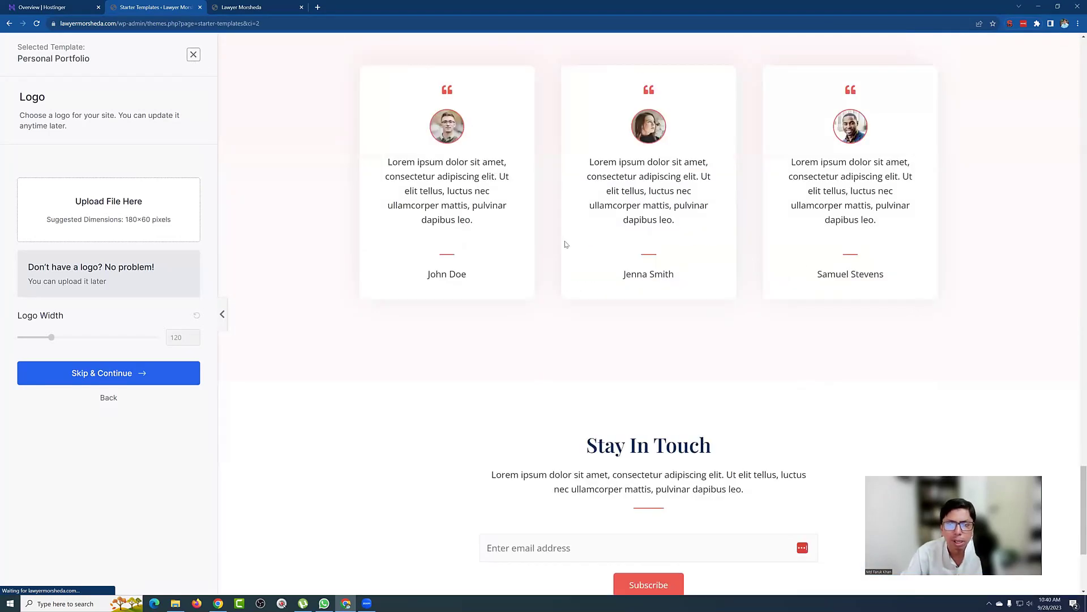
{"action": "key", "text": "alt+Left"}
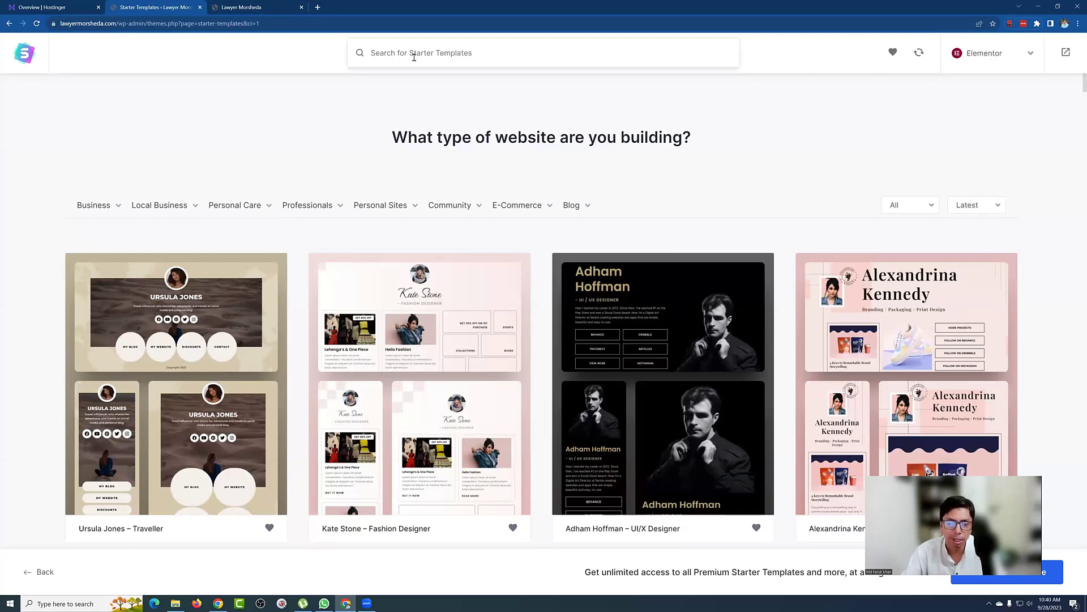
Step: Search the starter templates for 'law' to list the lawyer templates
{"action": "type", "text": "law"}
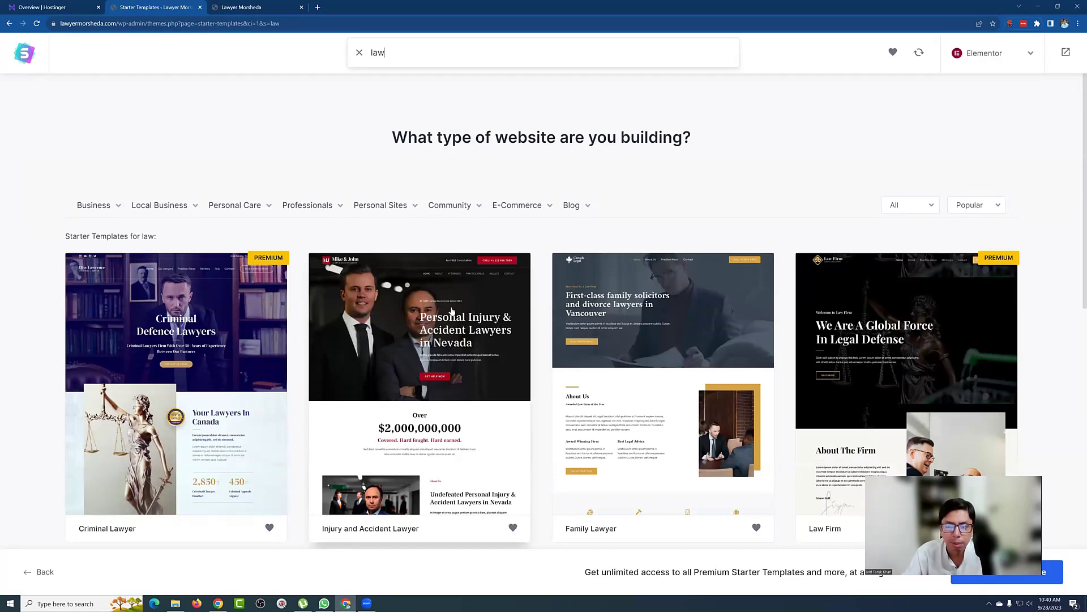
Step: Select the Injury and Accident Lawyer template to reach its Logo setup step with preview
{"action": "left_click", "coordinate": [415, 310]}
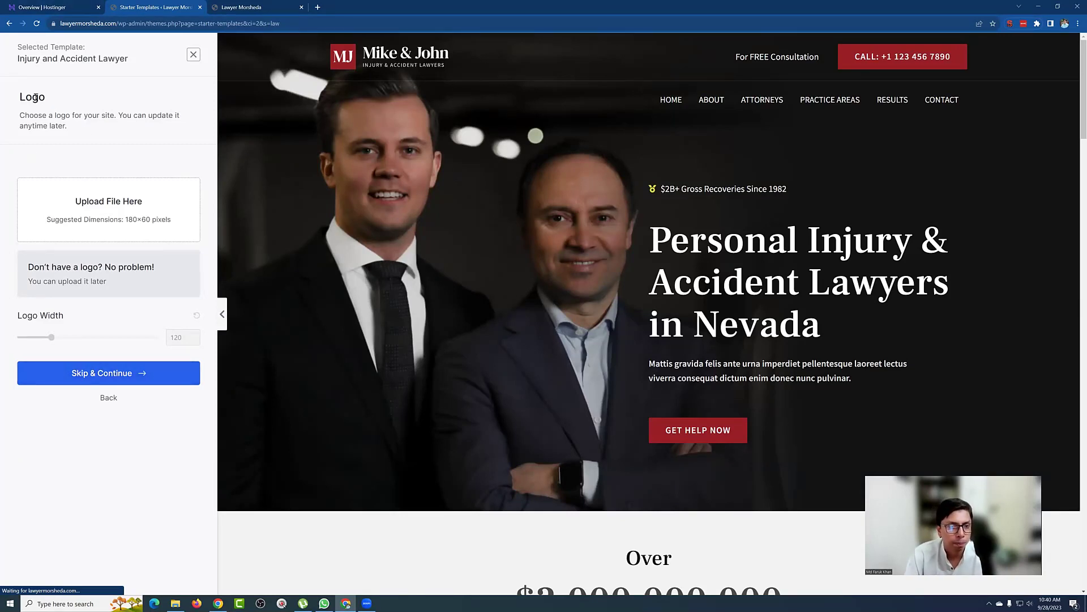
{"action": "left_click_drag", "start_coordinate": [28, 96], "coordinate": [45, 97]}
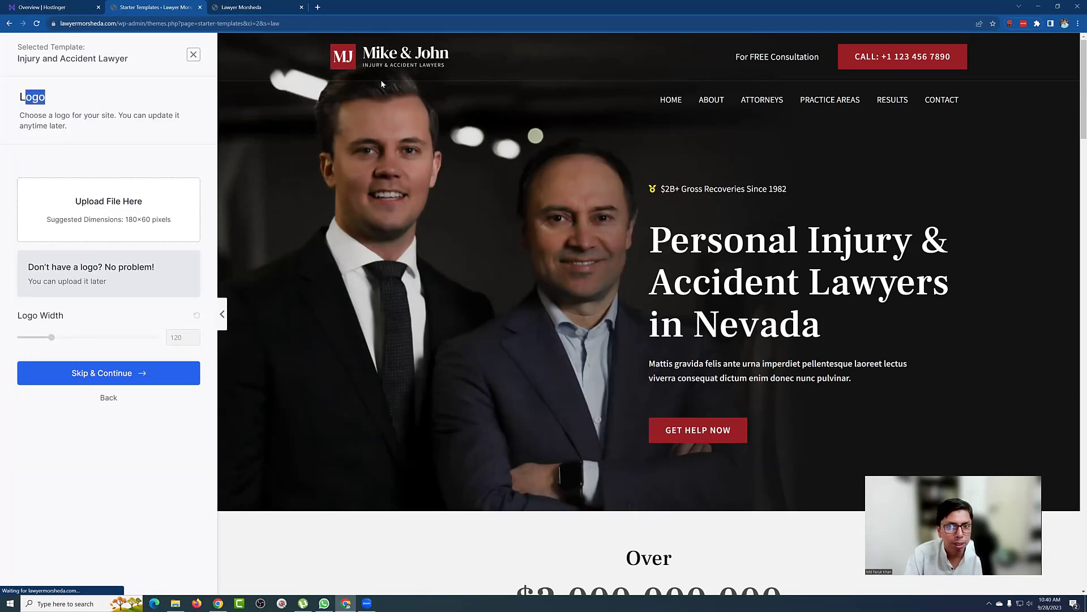
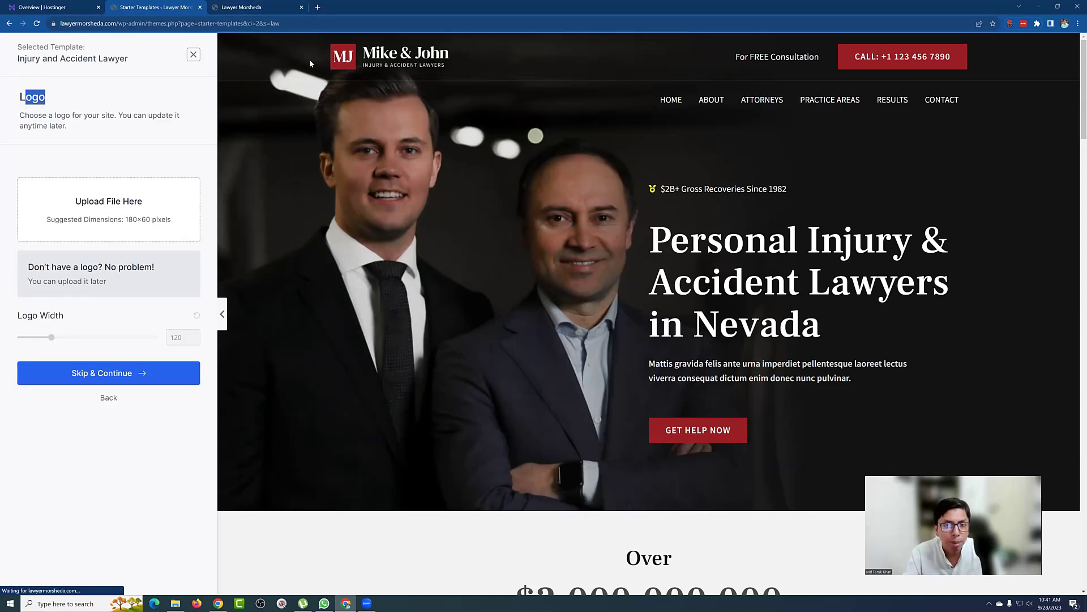
Step: Open Canva's home page in a new browser tab, leaving WordPress at the logo step
{"action": "left_click", "coordinate": [318, 8]}
{"action": "type", "text": "canva"}
{"action": "key", "text": "Return"}
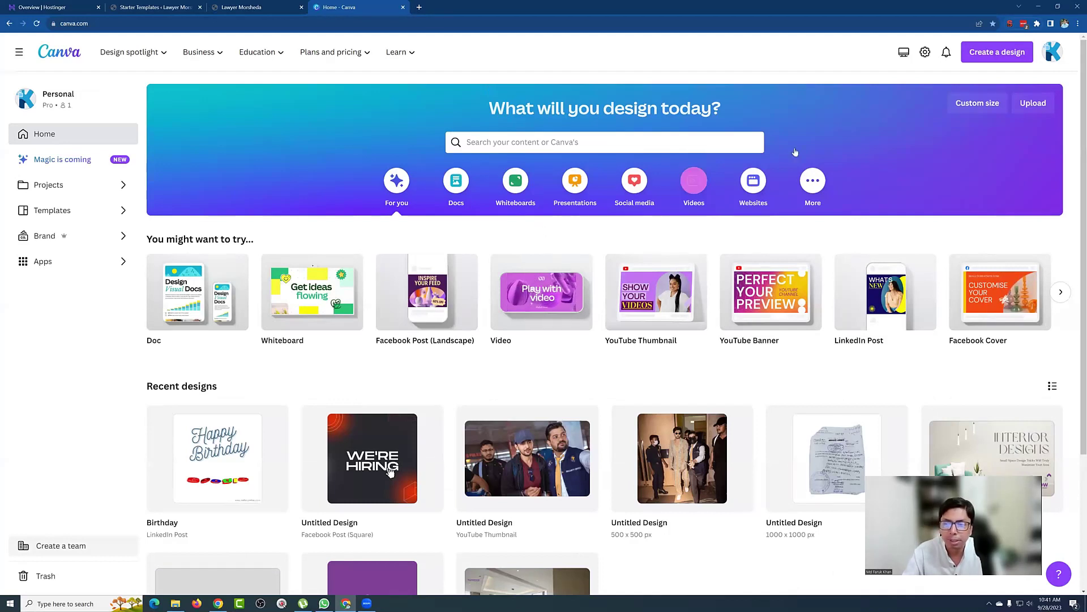
Step: Create a new blank 500 × 500 px Logo design
{"action": "left_click", "coordinate": [992, 56]}
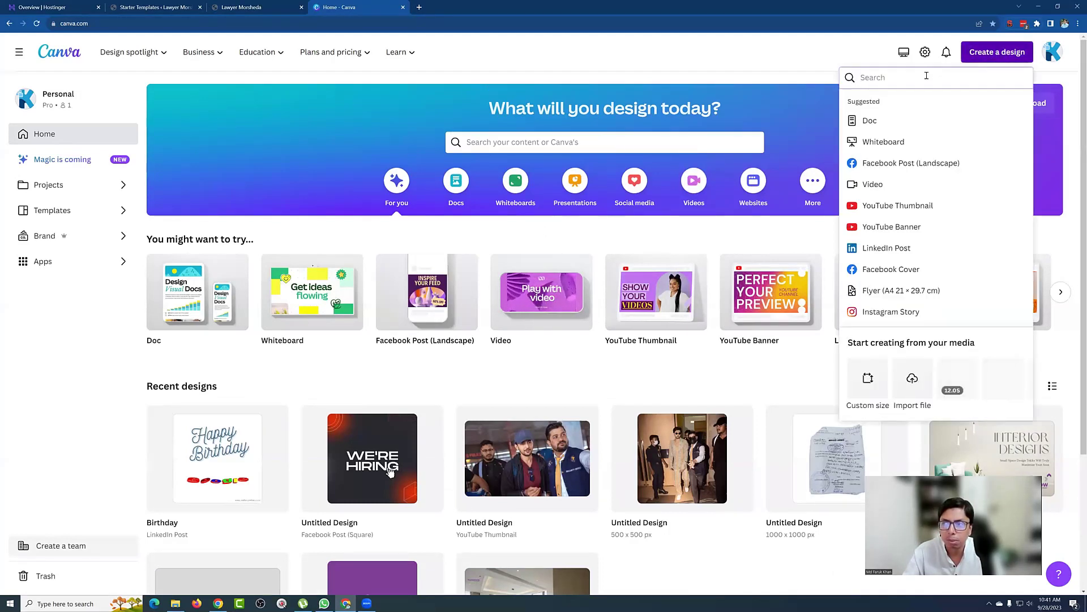
{"action": "type", "text": "lo"}
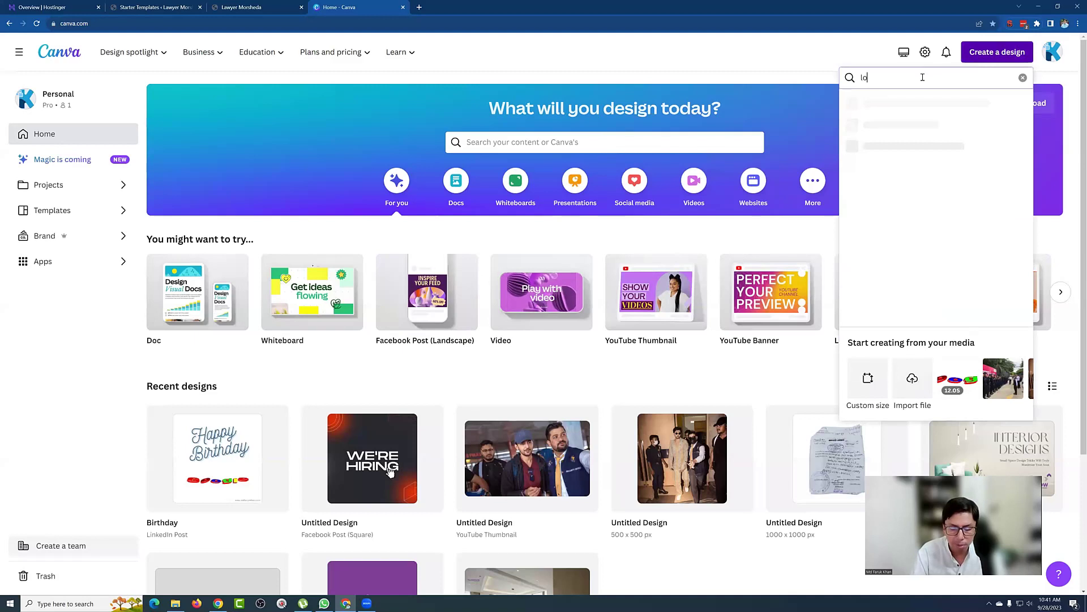
{"action": "type", "text": "g"}
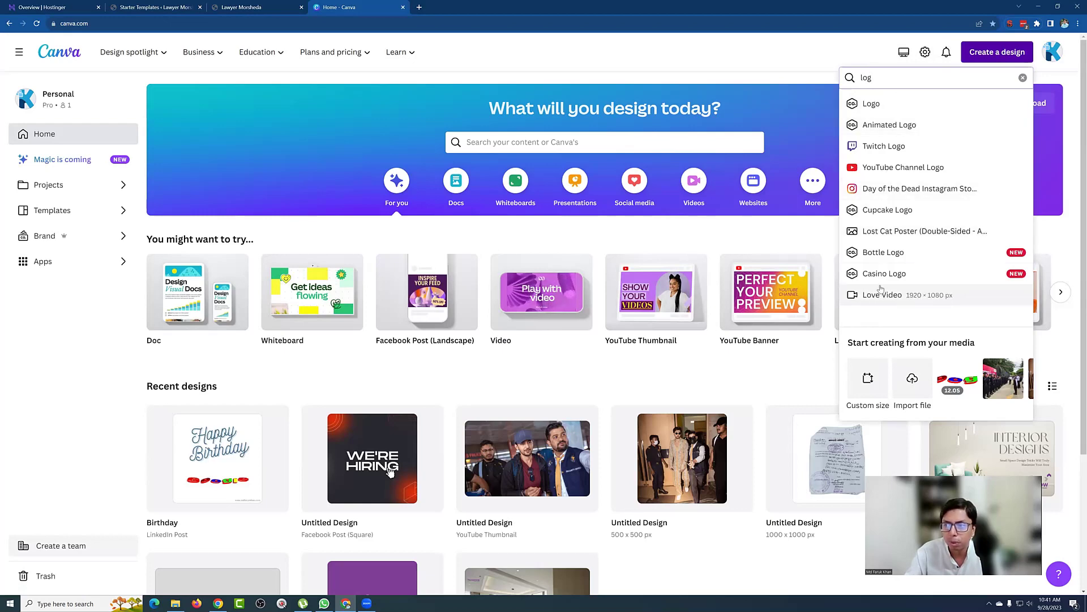
{"action": "left_click", "coordinate": [882, 105]}
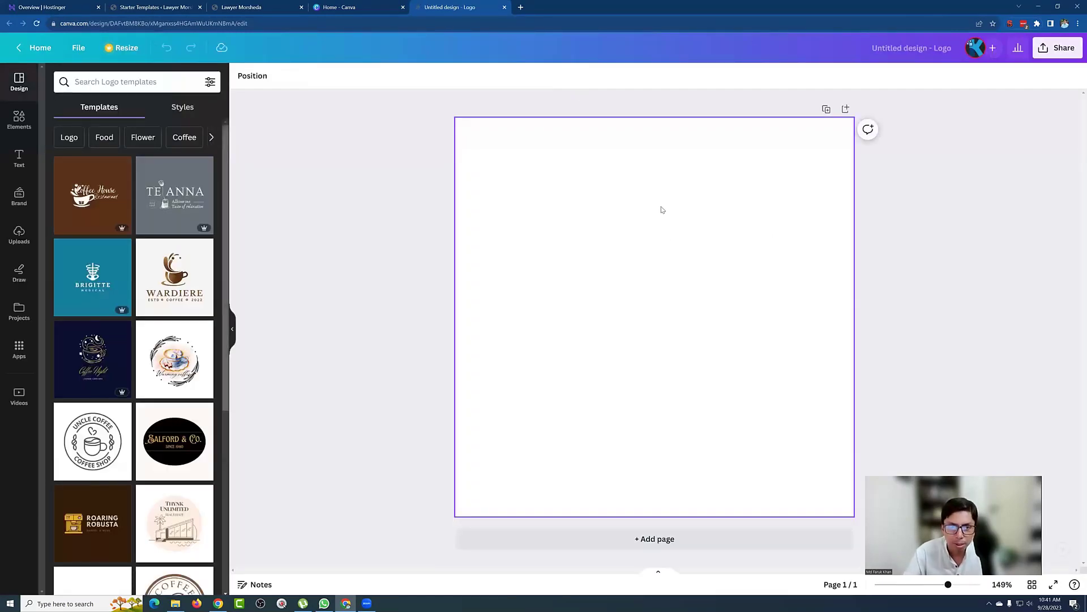
Step: Search the logo templates for 'law'
{"action": "scroll", "coordinate": [149, 308], "scroll_direction": "down", "scroll_amount": 9}
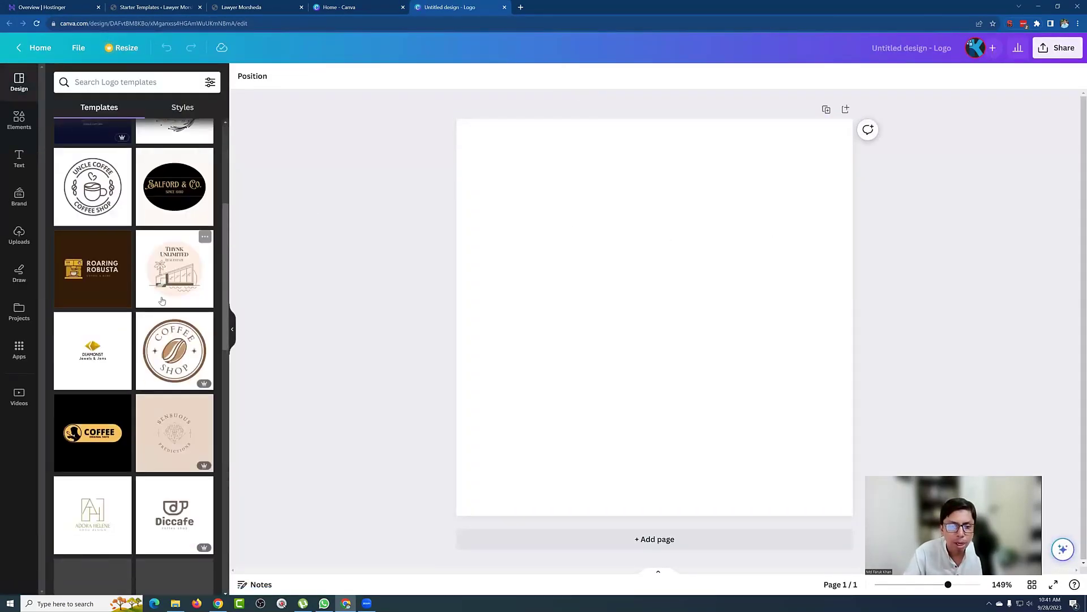
{"action": "scroll", "coordinate": [148, 304], "scroll_direction": "up", "scroll_amount": 10}
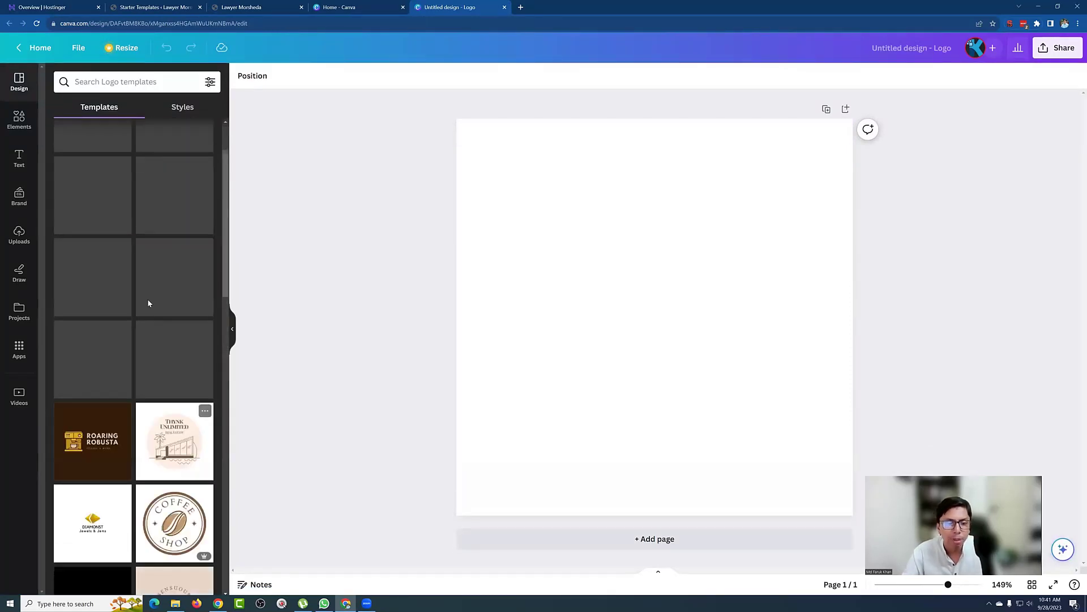
{"action": "left_click", "coordinate": [149, 82]}
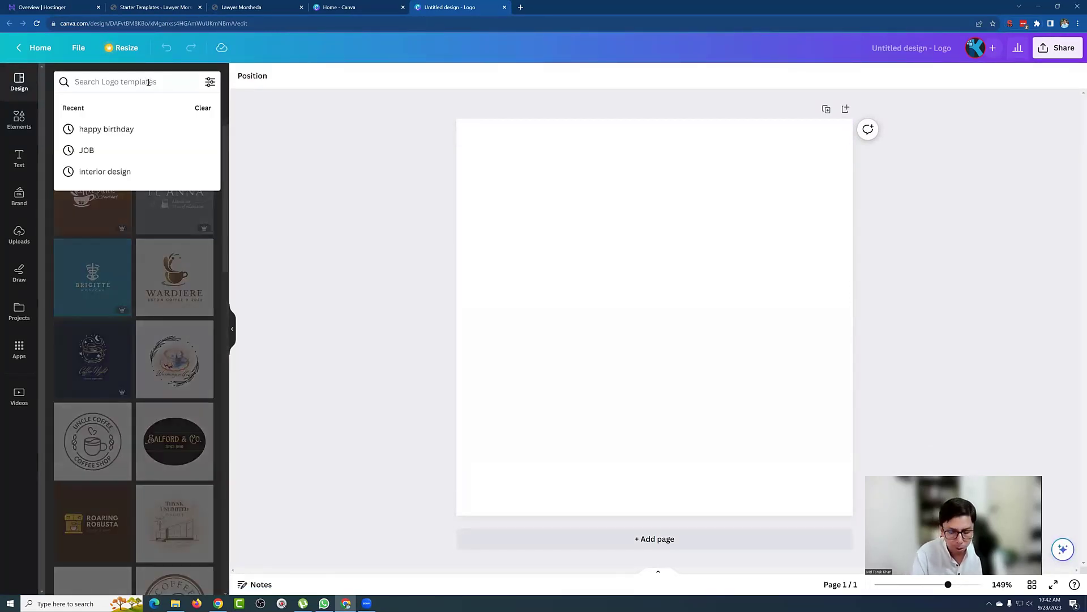
{"action": "type", "text": "lw"}
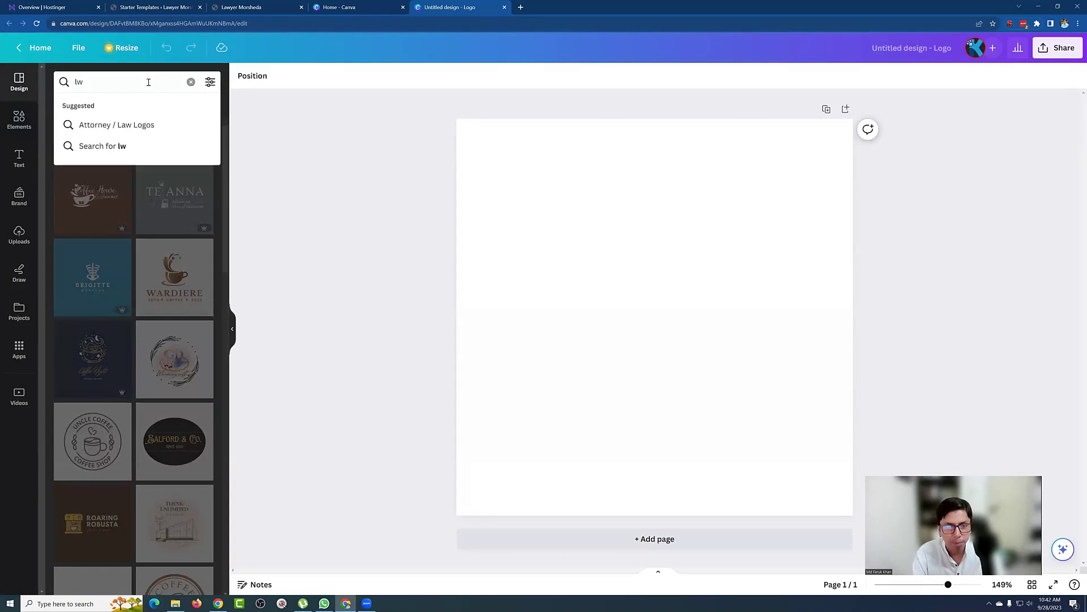
{"action": "type", "text": "aw"}
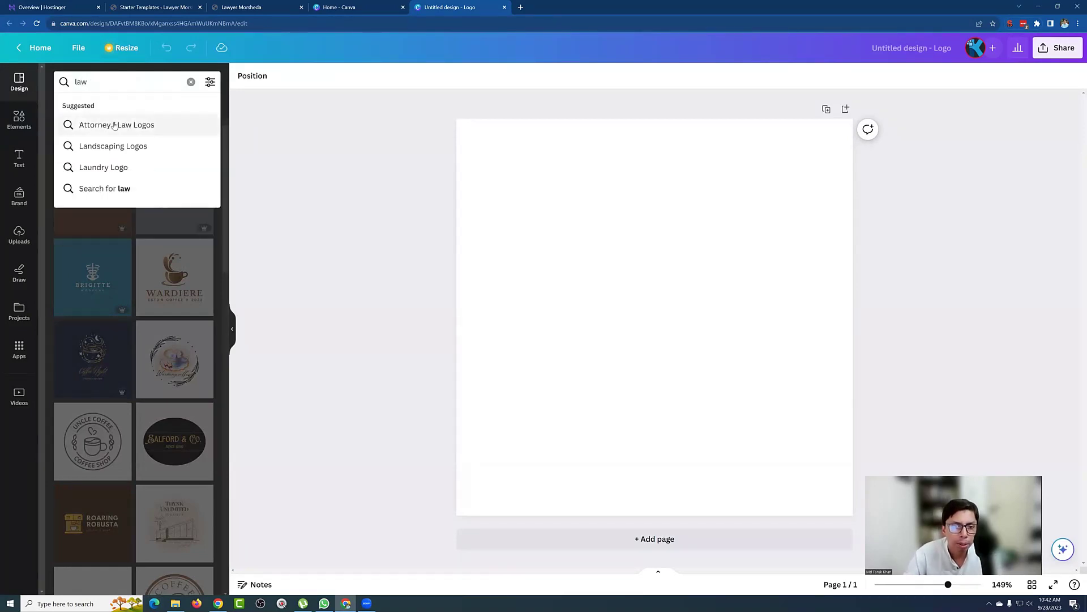
Step: Scroll through the Attorney / Law Logos template results for a suitable lawyer logo
{"action": "left_click", "coordinate": [115, 125]}
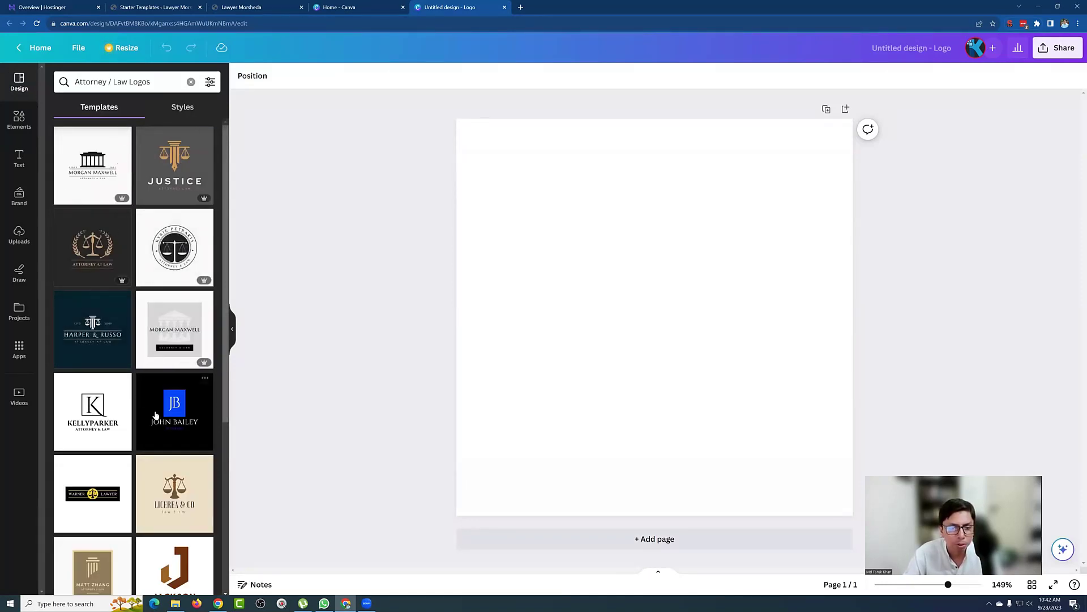
{"action": "scroll", "coordinate": [159, 416], "scroll_direction": "down", "scroll_amount": 3}
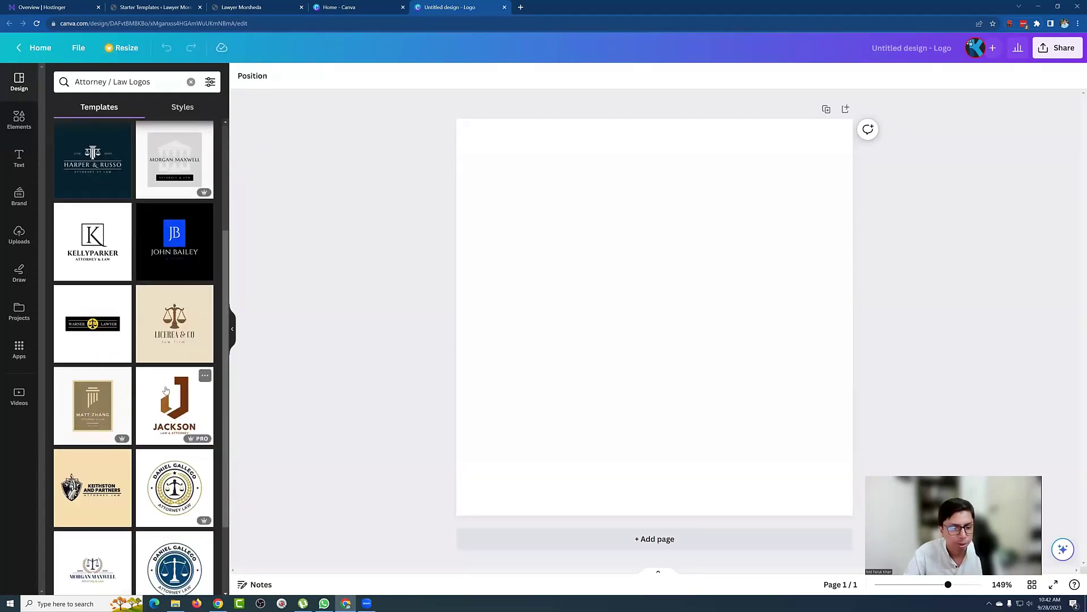
{"action": "scroll", "coordinate": [166, 389], "scroll_direction": "down", "scroll_amount": 2}
{"action": "scroll", "coordinate": [164, 385], "scroll_direction": "down", "scroll_amount": 2}
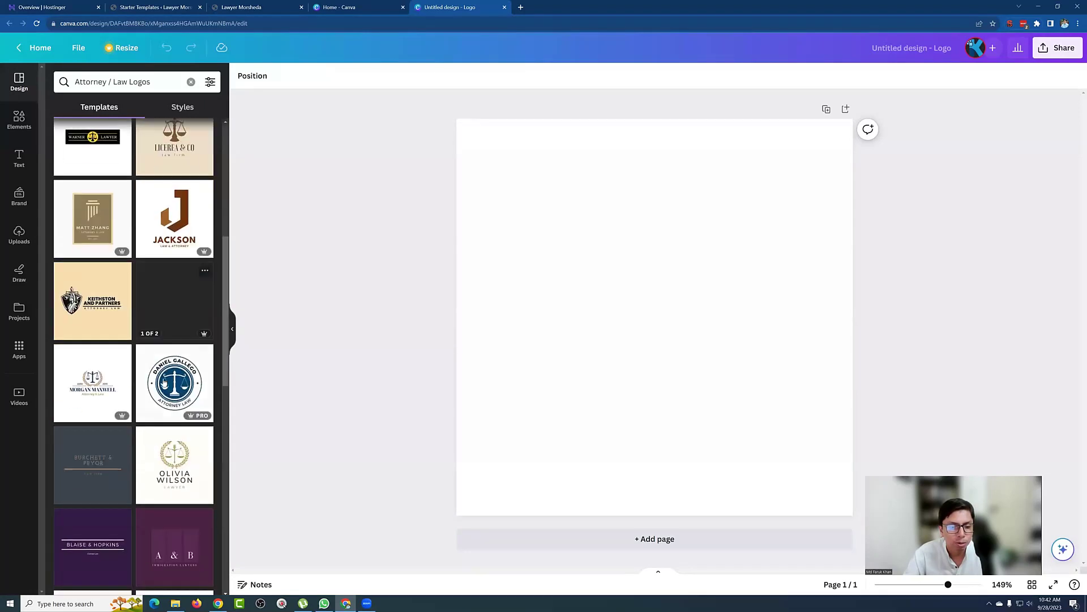
{"action": "scroll", "coordinate": [148, 346], "scroll_direction": "down", "scroll_amount": 3}
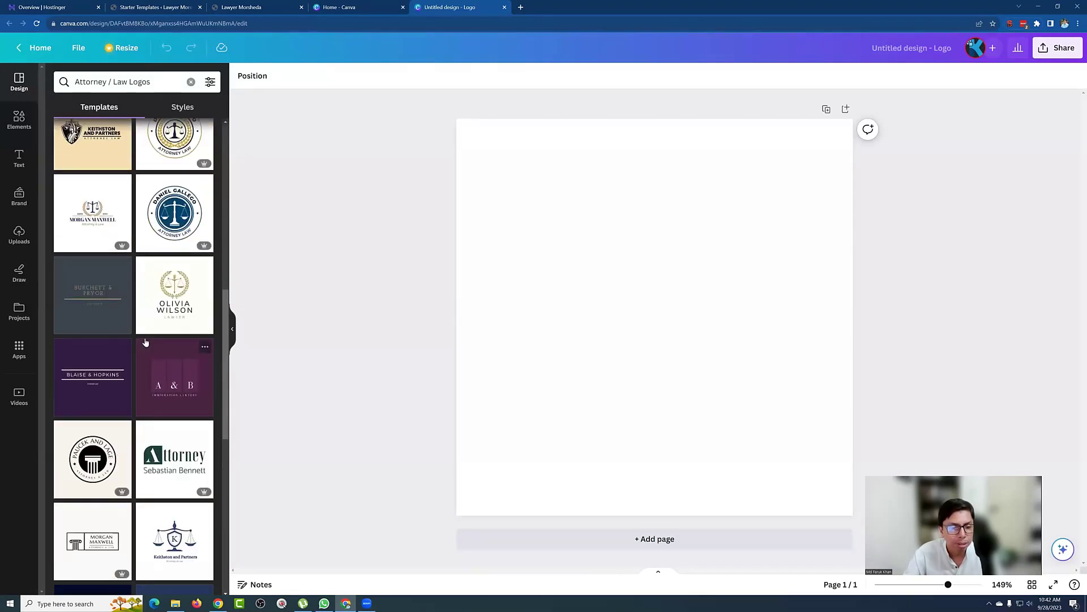
{"action": "scroll", "coordinate": [153, 337], "scroll_direction": "down", "scroll_amount": 2}
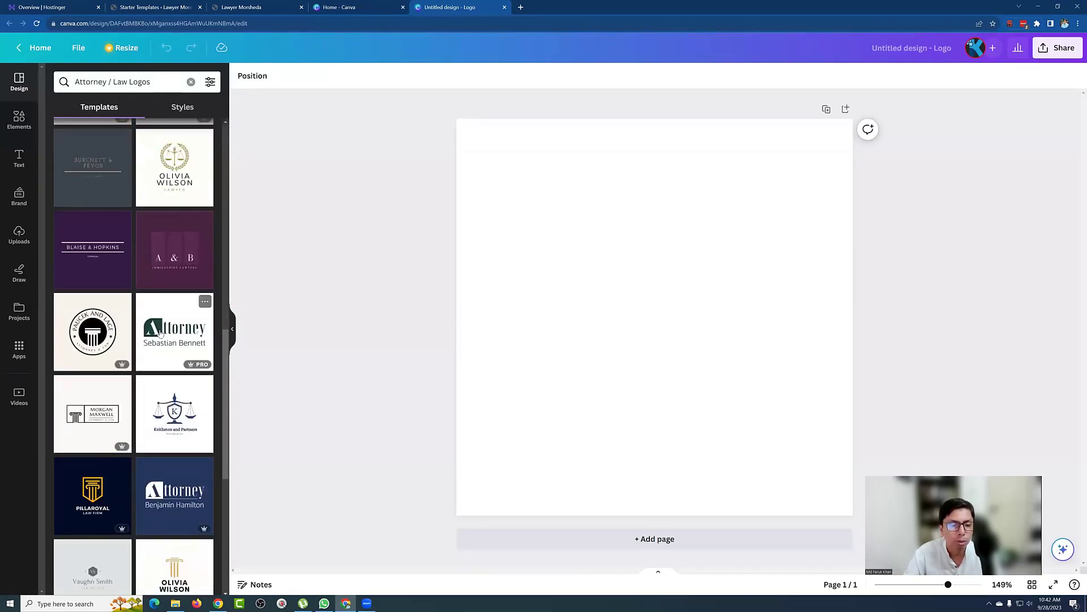
{"action": "scroll", "coordinate": [160, 334], "scroll_direction": "down", "scroll_amount": 2}
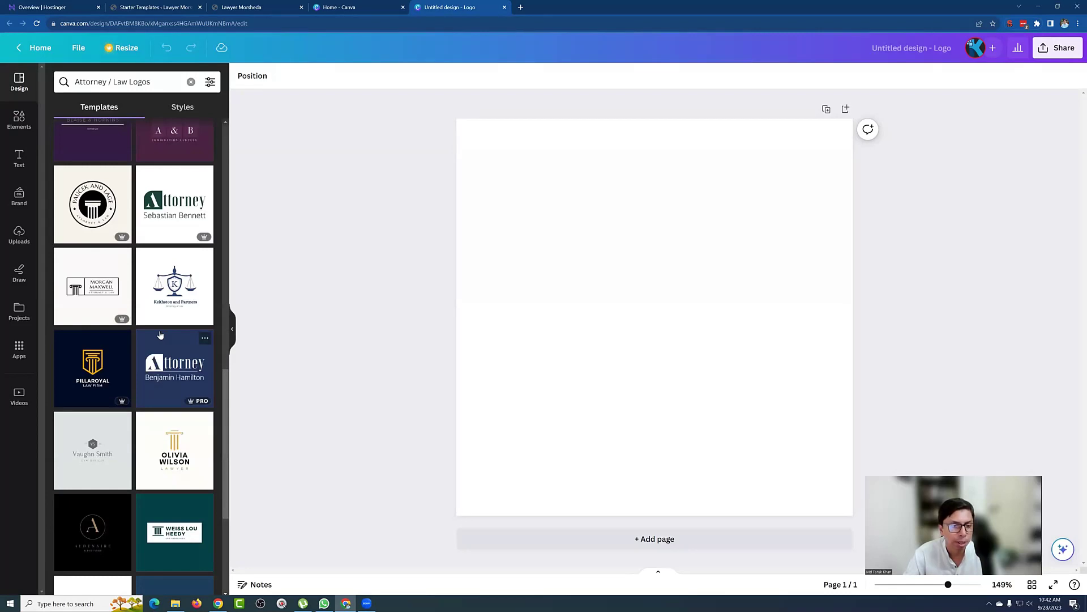
{"action": "scroll", "coordinate": [160, 335], "scroll_direction": "down", "scroll_amount": 3}
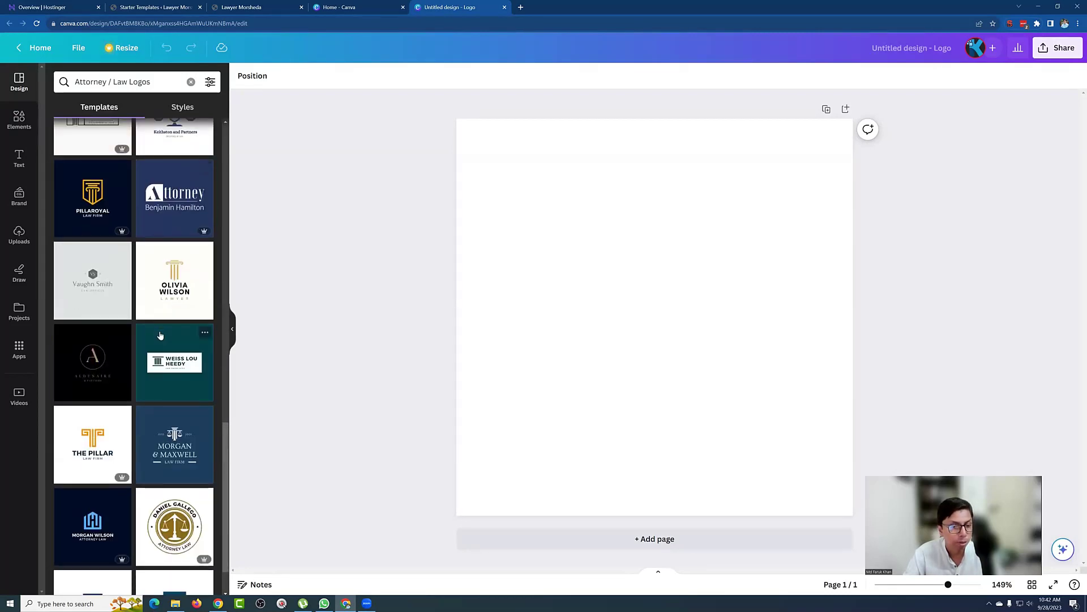
{"action": "scroll", "coordinate": [160, 335], "scroll_direction": "down", "scroll_amount": 2}
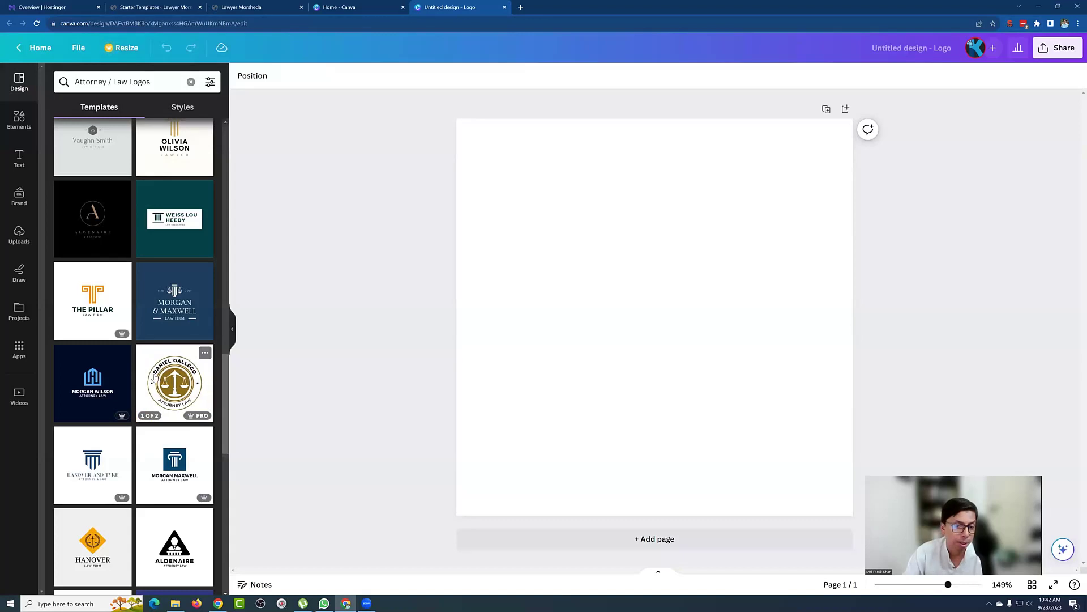
{"action": "scroll", "coordinate": [159, 376], "scroll_direction": "down", "scroll_amount": 3}
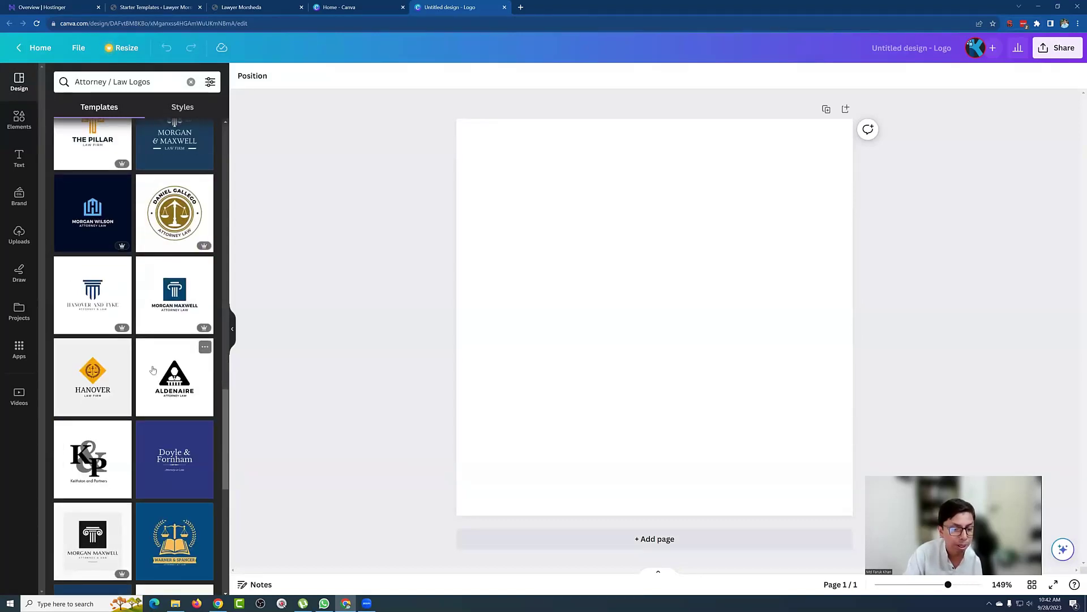
{"action": "scroll", "coordinate": [153, 370], "scroll_direction": "down", "scroll_amount": 3}
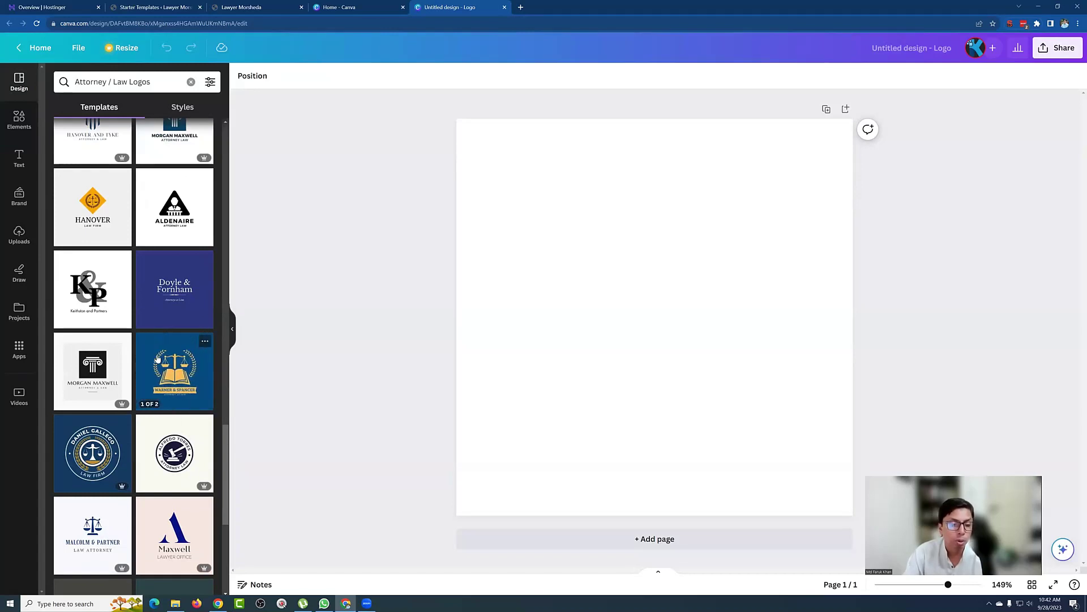
{"action": "scroll", "coordinate": [158, 360], "scroll_direction": "down", "scroll_amount": 4}
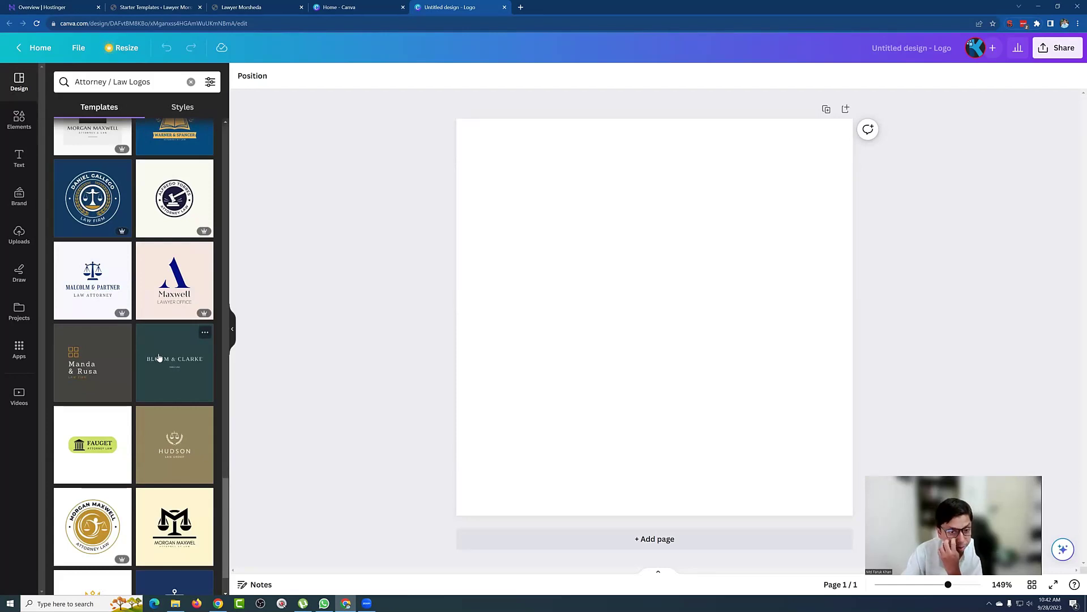
{"action": "scroll", "coordinate": [165, 394], "scroll_direction": "down", "scroll_amount": 2}
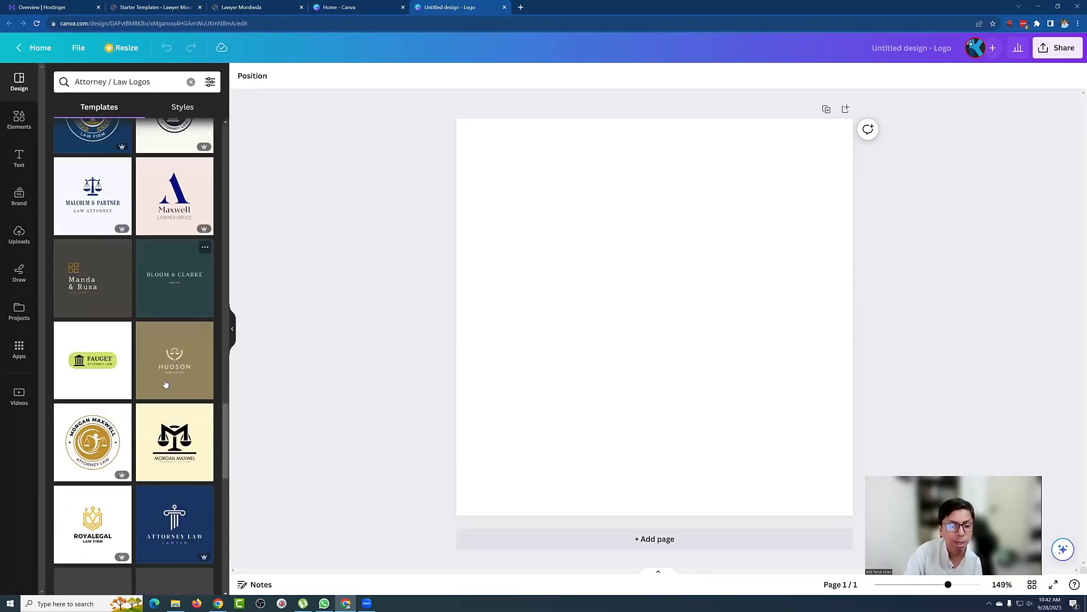
{"action": "scroll", "coordinate": [159, 408], "scroll_direction": "down", "scroll_amount": 4}
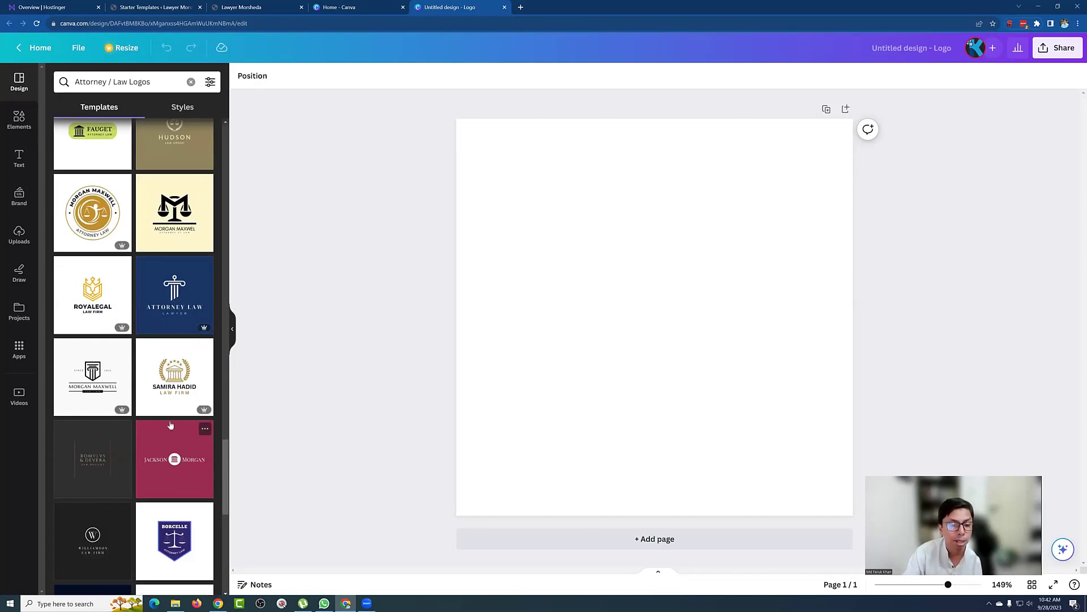
{"action": "scroll", "coordinate": [181, 442], "scroll_direction": "up", "scroll_amount": 5}
{"action": "left_click_drag", "start_coordinate": [225, 415], "coordinate": [254, 106]}
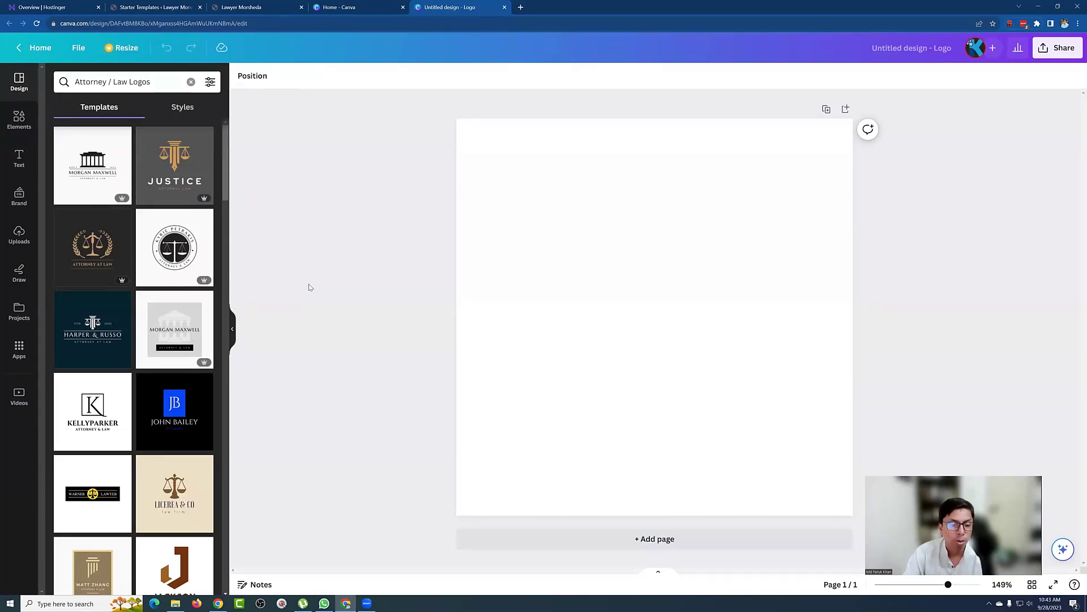
Step: Apply the gold scales Attorney at Law template and replace its heading with the lawyer's name
{"action": "left_click", "coordinate": [93, 247]}
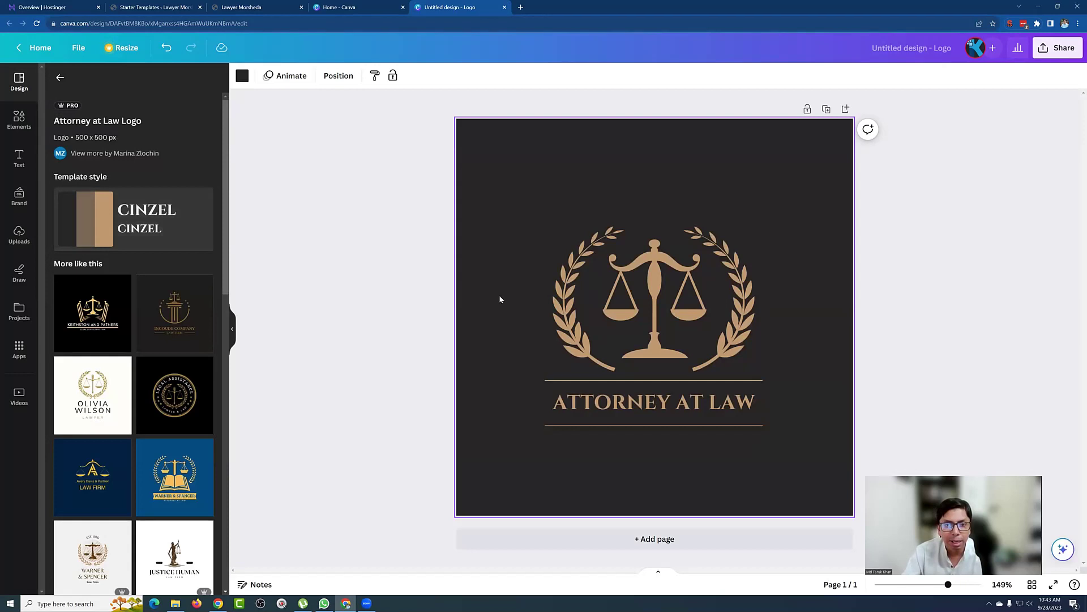
{"action": "left_click", "coordinate": [617, 396]}
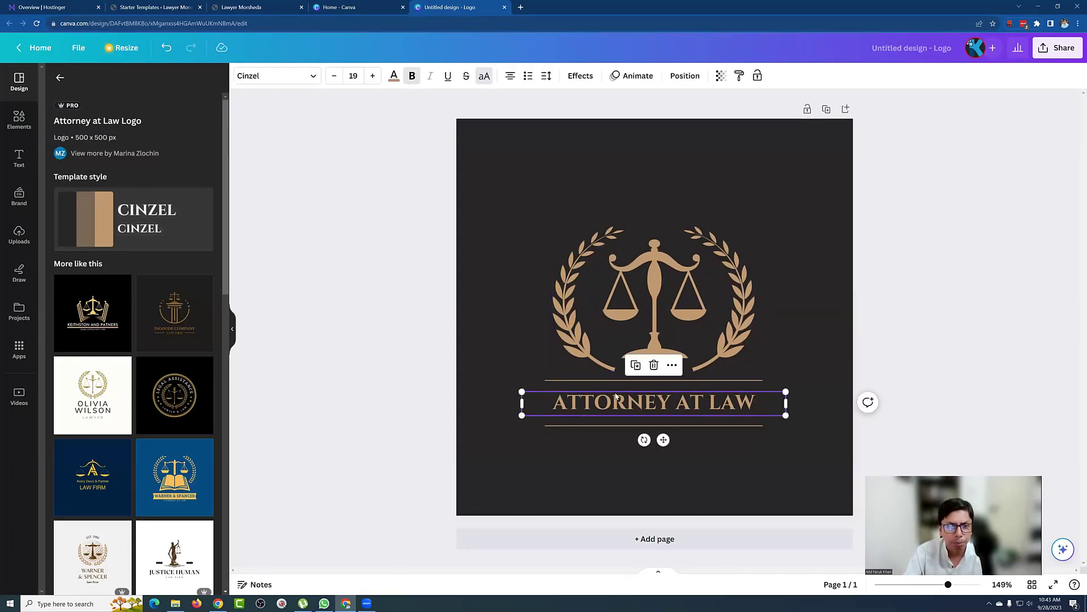
{"action": "double_click", "coordinate": [671, 401]}
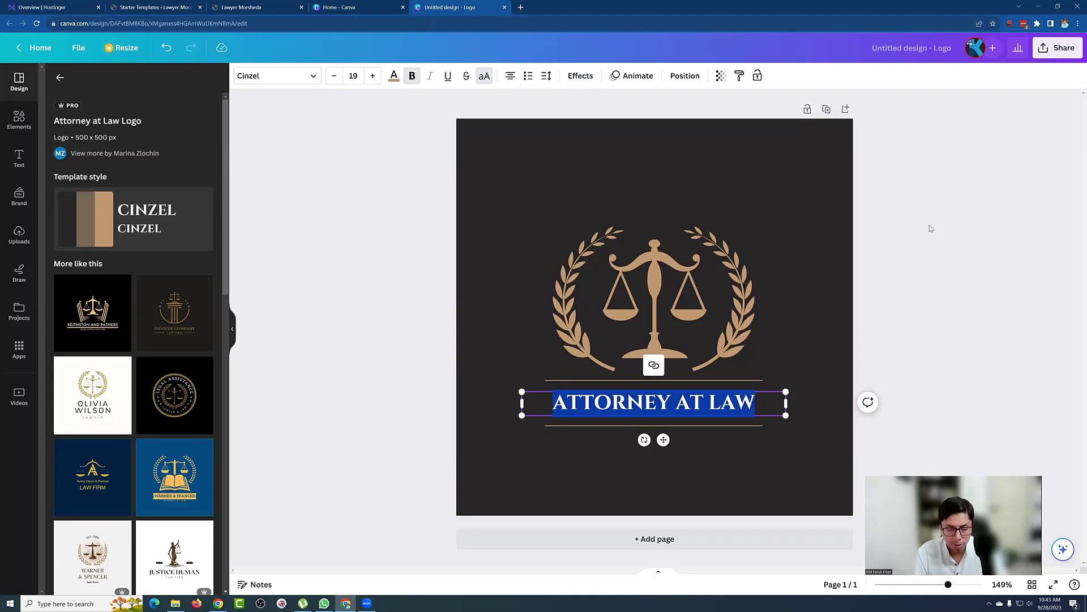
{"action": "type", "text": "LAWYER MORSHE"}
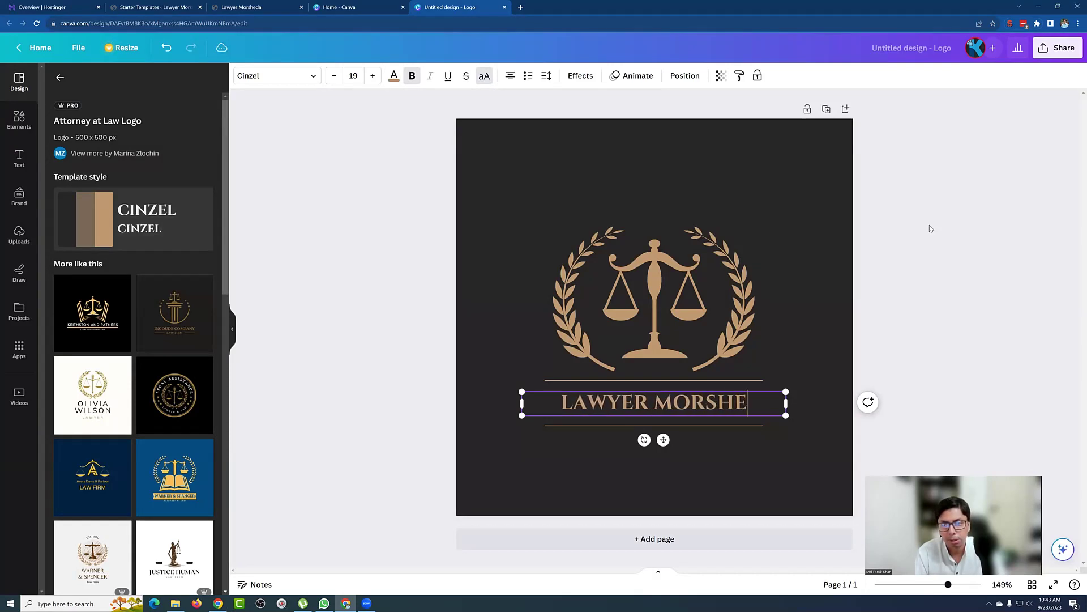
{"action": "type", "text": "DA"}
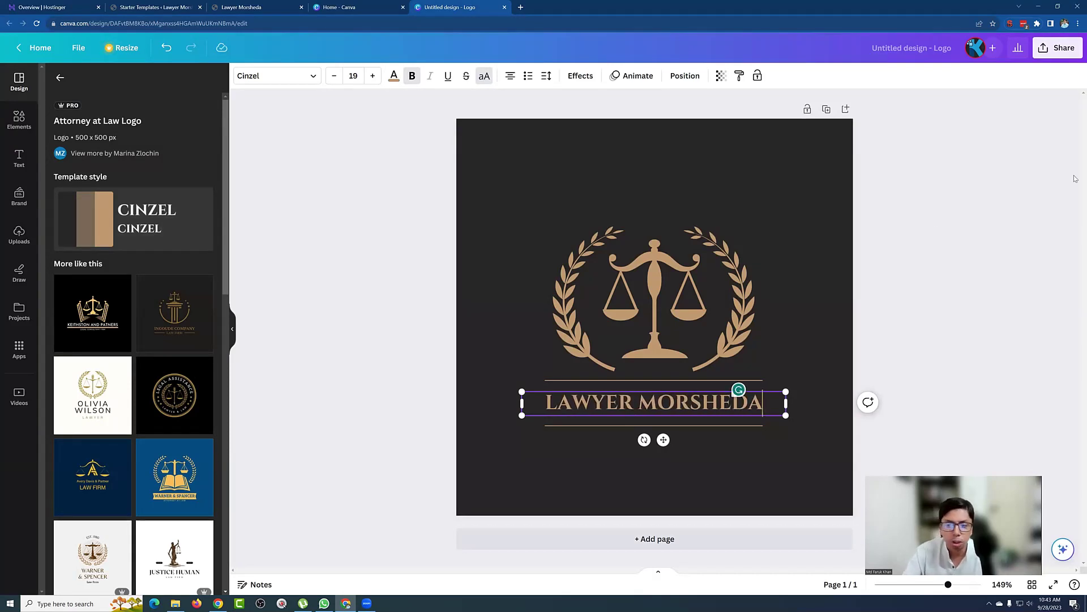
{"action": "left_click", "coordinate": [927, 256]}
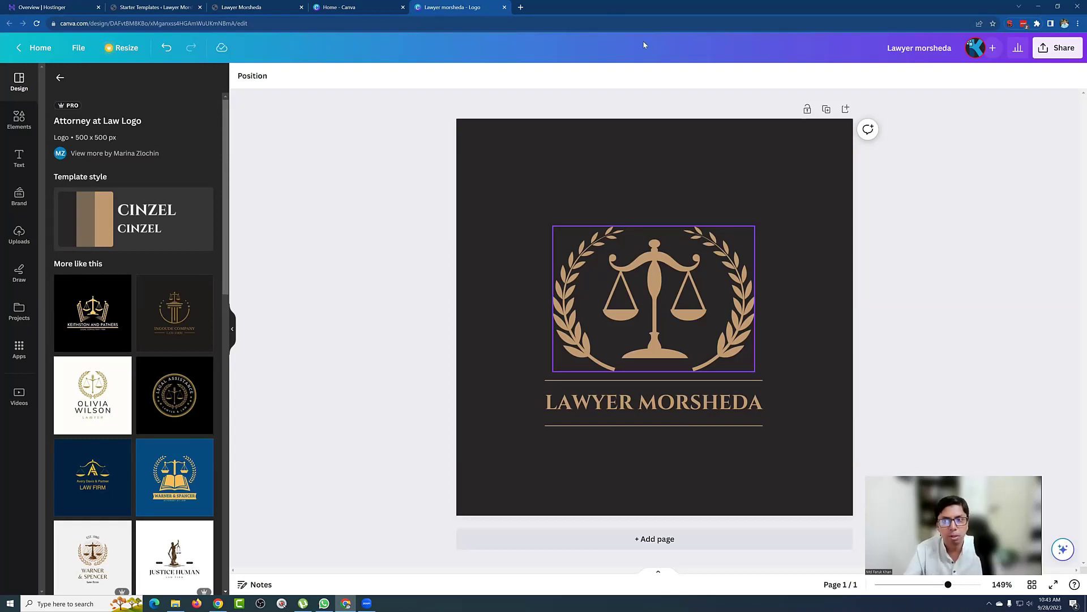
Step: Open the color-hex.com colour-code site in a new browser tab
{"action": "left_click", "coordinate": [518, 8]}
{"action": "type", "text": "color"}
{"action": "key", "text": "Return"}
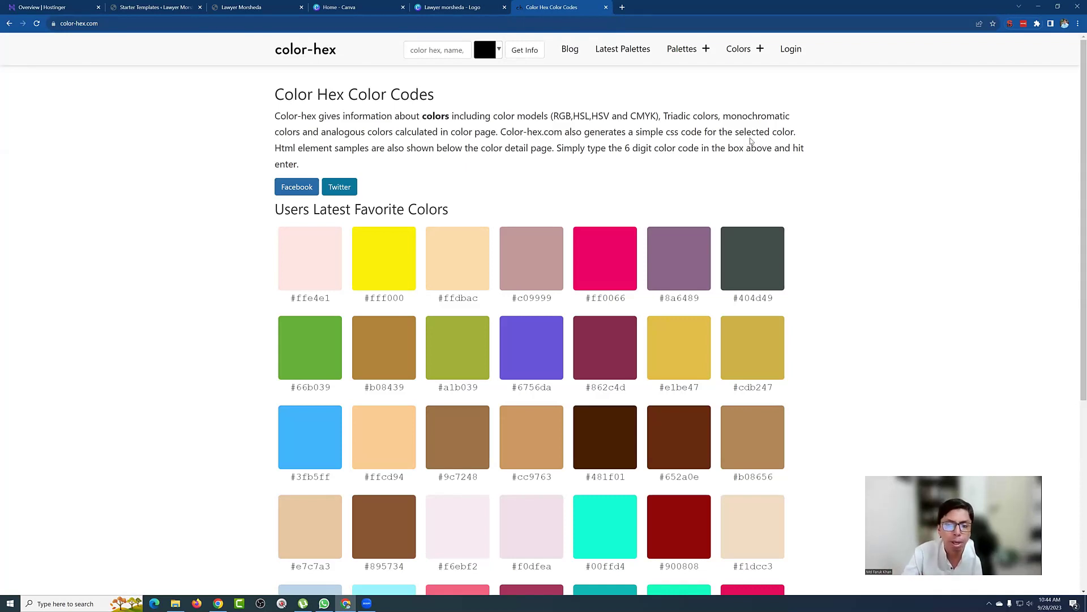
{"action": "scroll", "coordinate": [753, 141], "scroll_direction": "down", "scroll_amount": 1}
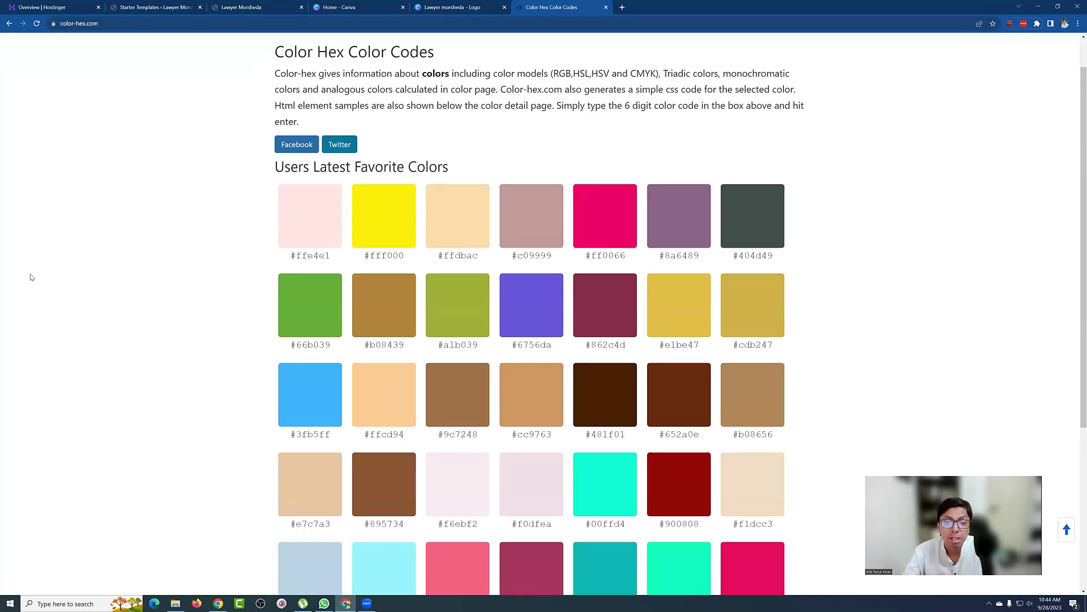
{"action": "scroll", "coordinate": [31, 277], "scroll_direction": "up", "scroll_amount": 1}
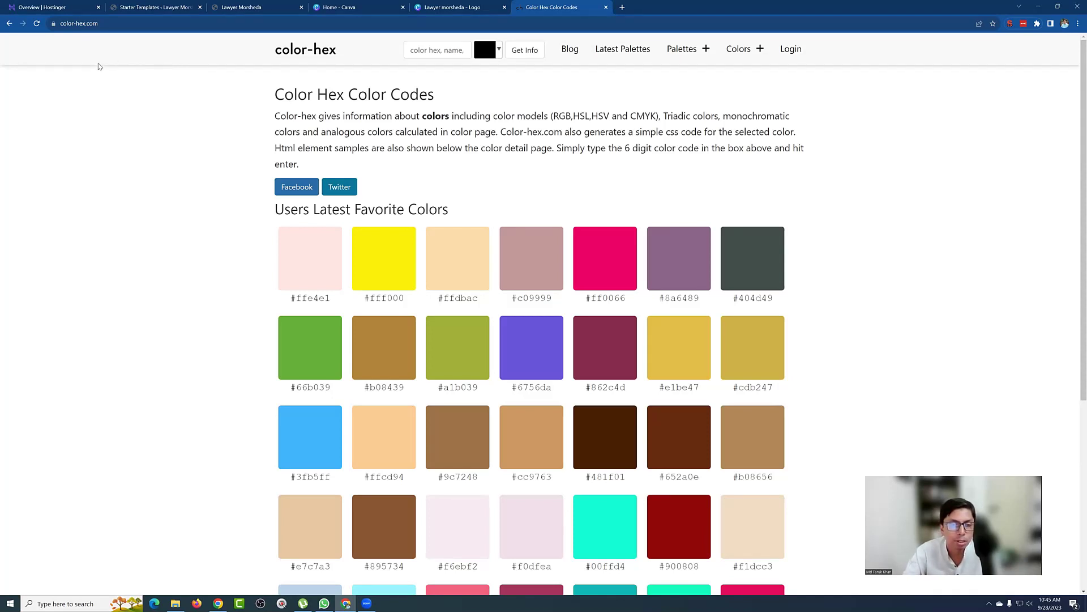
Step: Browse color-hex's Popular Colors list
{"action": "left_click", "coordinate": [702, 51]}
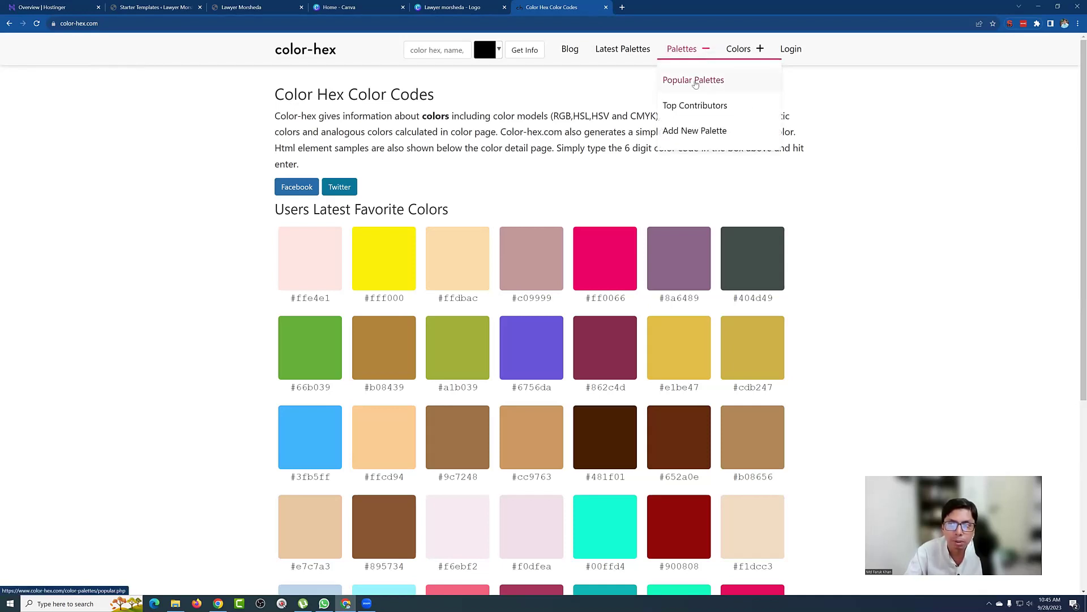
{"action": "left_click", "coordinate": [738, 49]}
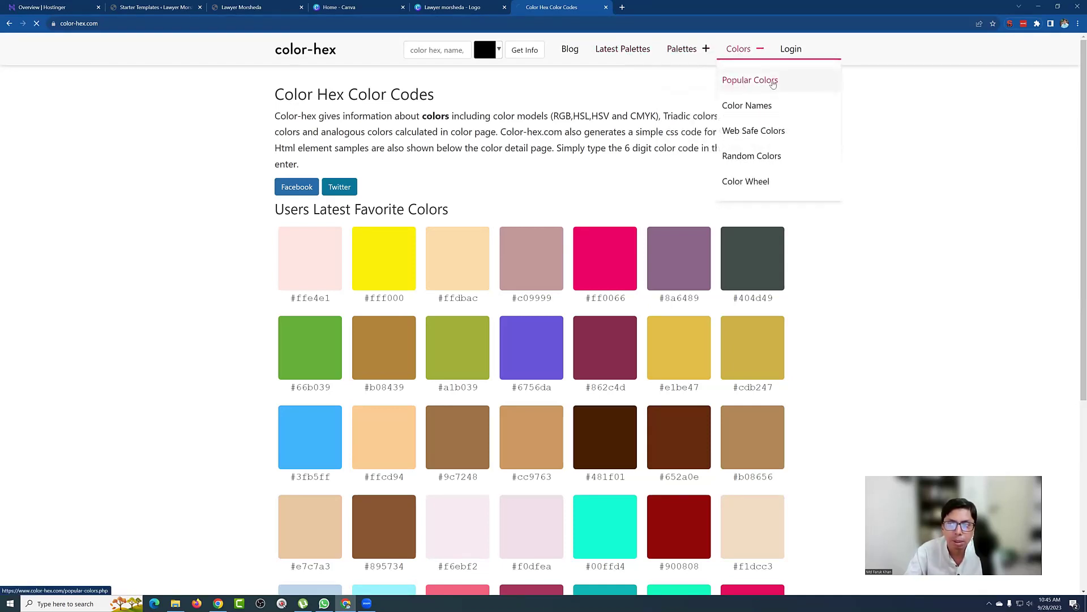
{"action": "left_click", "coordinate": [743, 82]}
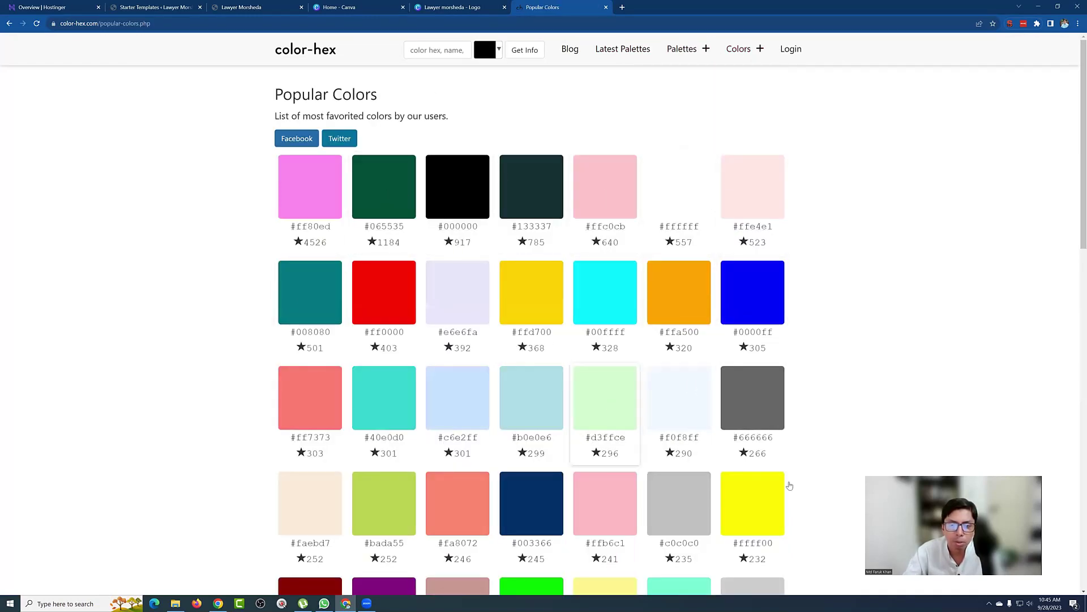
{"action": "scroll", "coordinate": [670, 298], "scroll_direction": "down", "scroll_amount": 5}
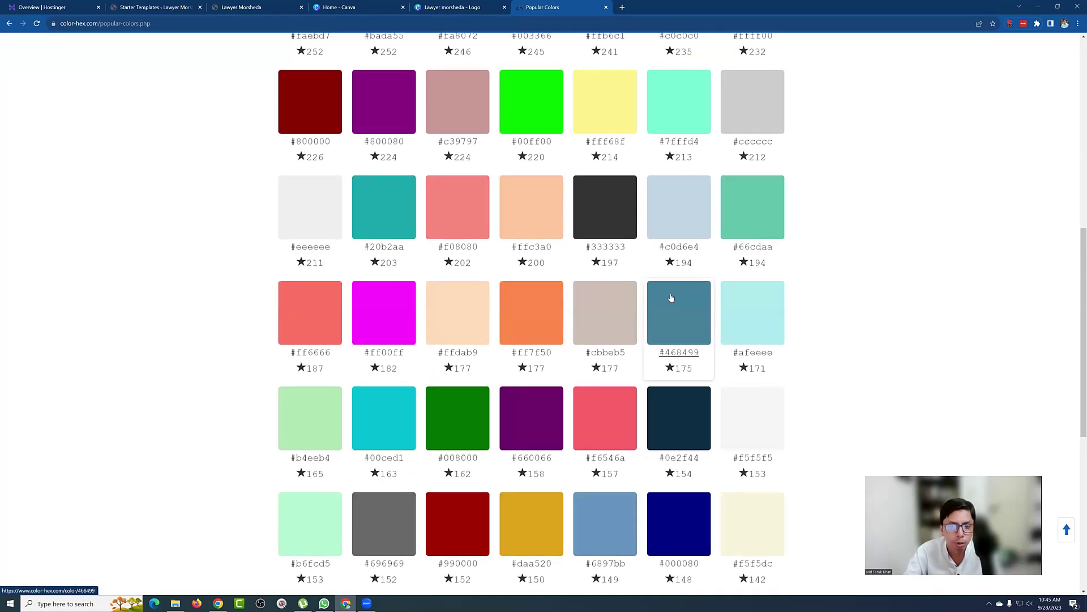
{"action": "scroll", "coordinate": [629, 300], "scroll_direction": "up", "scroll_amount": 3}
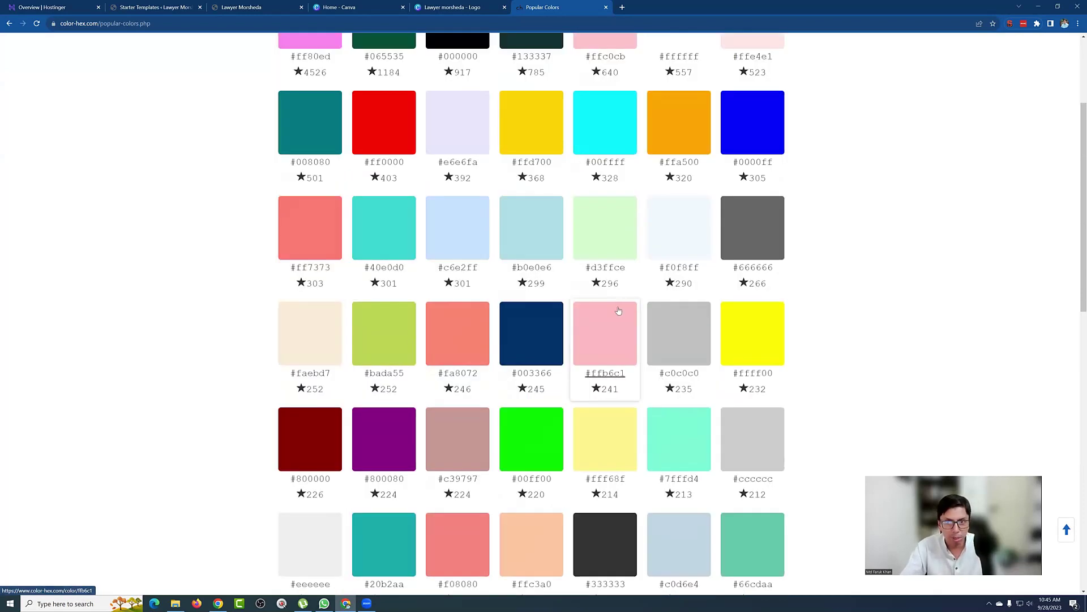
{"action": "scroll", "coordinate": [607, 298], "scroll_direction": "up", "scroll_amount": 3}
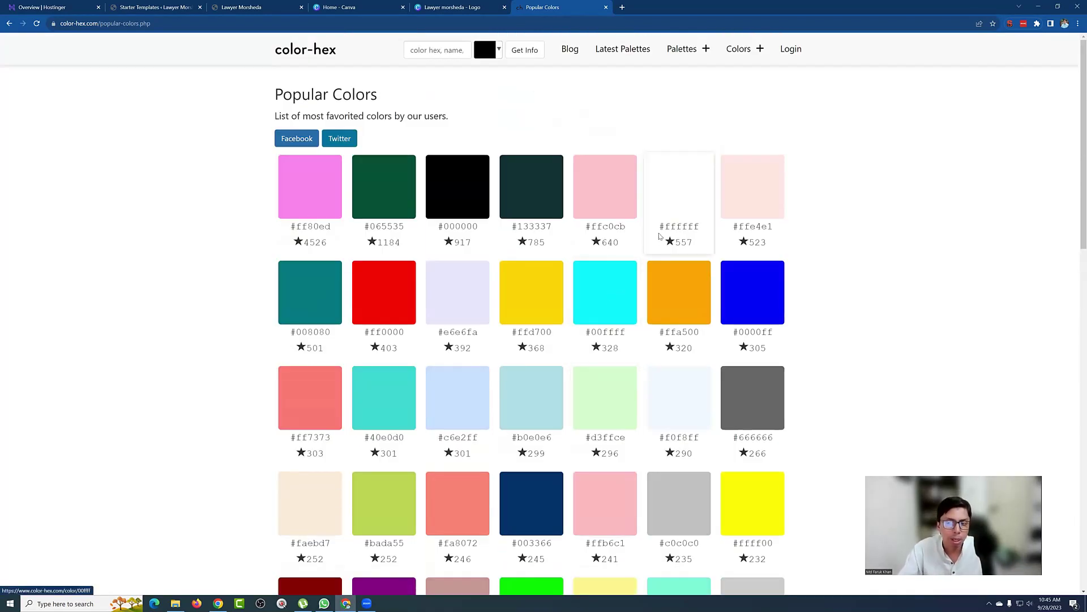
Step: Scroll through the Popular Color Palettes grid, including Facebook, Skin Tones and 24K GOLD
{"action": "left_click", "coordinate": [735, 40]}
{"action": "mouse_move", "coordinate": [694, 53]}
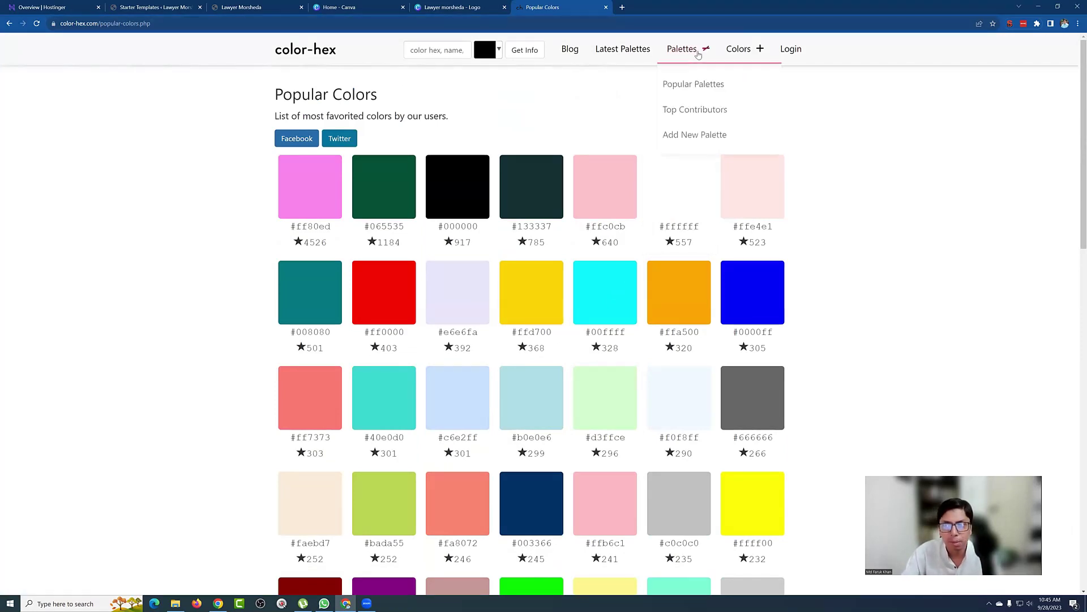
{"action": "left_click", "coordinate": [692, 80]}
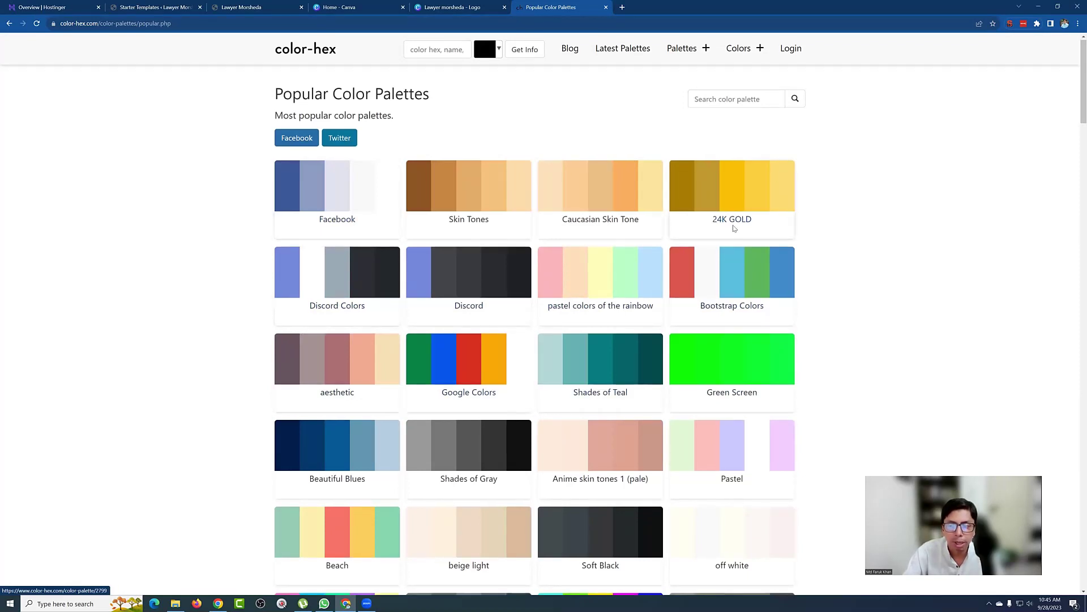
{"action": "scroll", "coordinate": [733, 232], "scroll_direction": "down", "scroll_amount": 2}
{"action": "scroll", "coordinate": [602, 282], "scroll_direction": "down", "scroll_amount": 2}
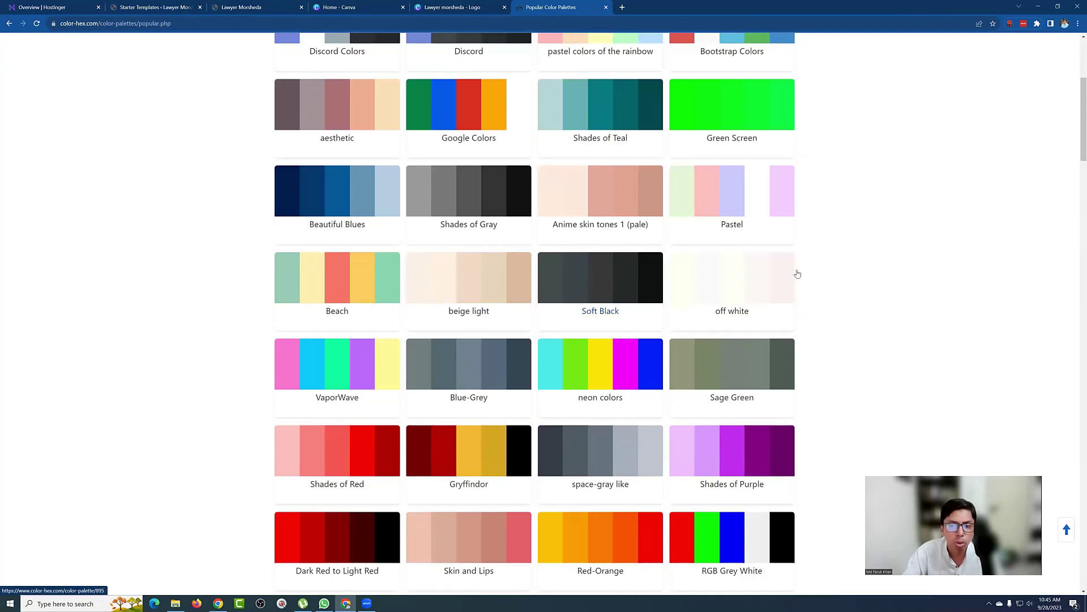
{"action": "scroll", "coordinate": [736, 273], "scroll_direction": "down", "scroll_amount": 4}
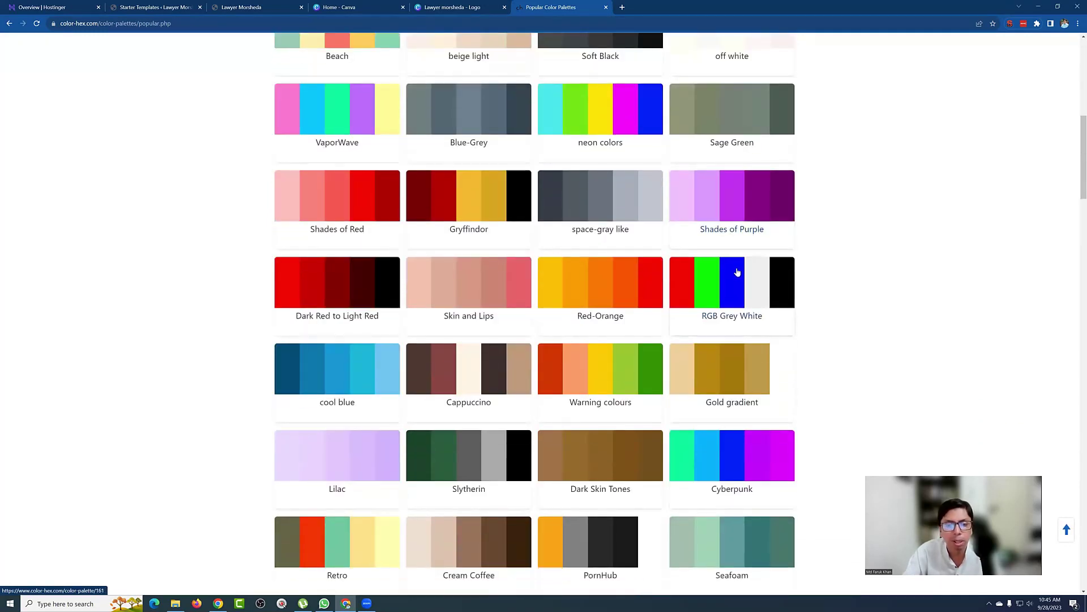
{"action": "scroll", "coordinate": [738, 272], "scroll_direction": "down", "scroll_amount": 2}
{"action": "scroll", "coordinate": [738, 270], "scroll_direction": "down", "scroll_amount": 9}
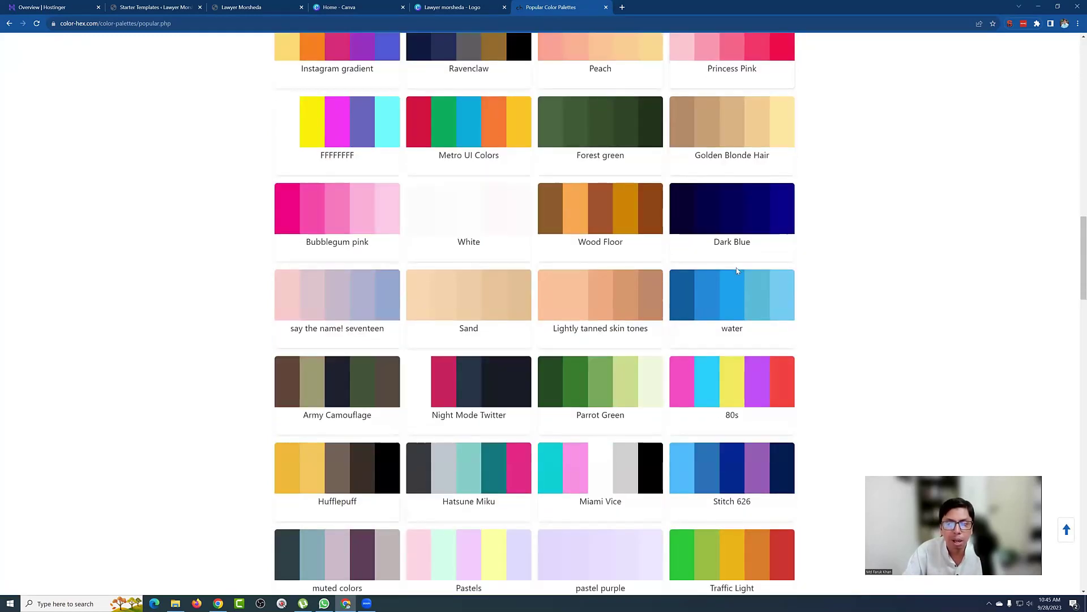
{"action": "scroll", "coordinate": [750, 268], "scroll_direction": "down", "scroll_amount": 3}
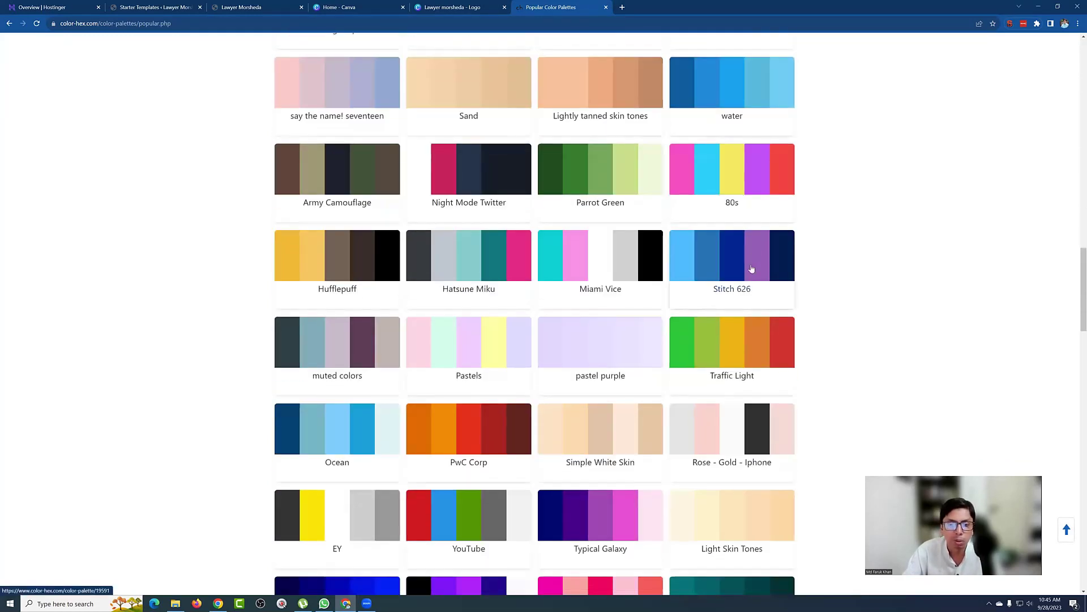
{"action": "scroll", "coordinate": [752, 269], "scroll_direction": "down", "scroll_amount": 2}
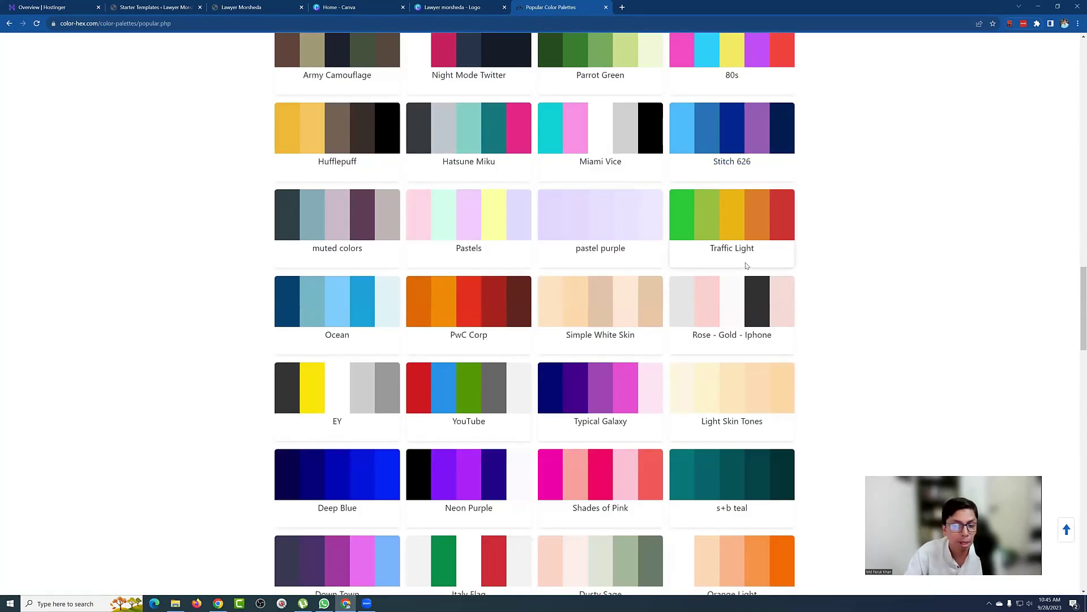
{"action": "scroll", "coordinate": [746, 265], "scroll_direction": "down", "scroll_amount": 4}
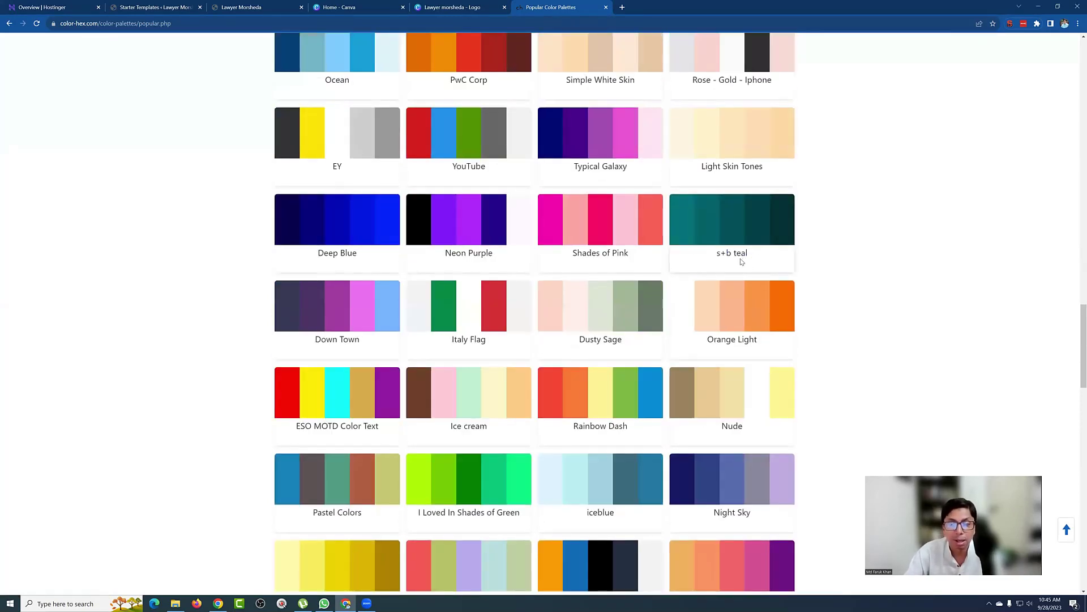
{"action": "scroll", "coordinate": [732, 263], "scroll_direction": "down", "scroll_amount": 2}
{"action": "scroll", "coordinate": [732, 263], "scroll_direction": "down", "scroll_amount": 3}
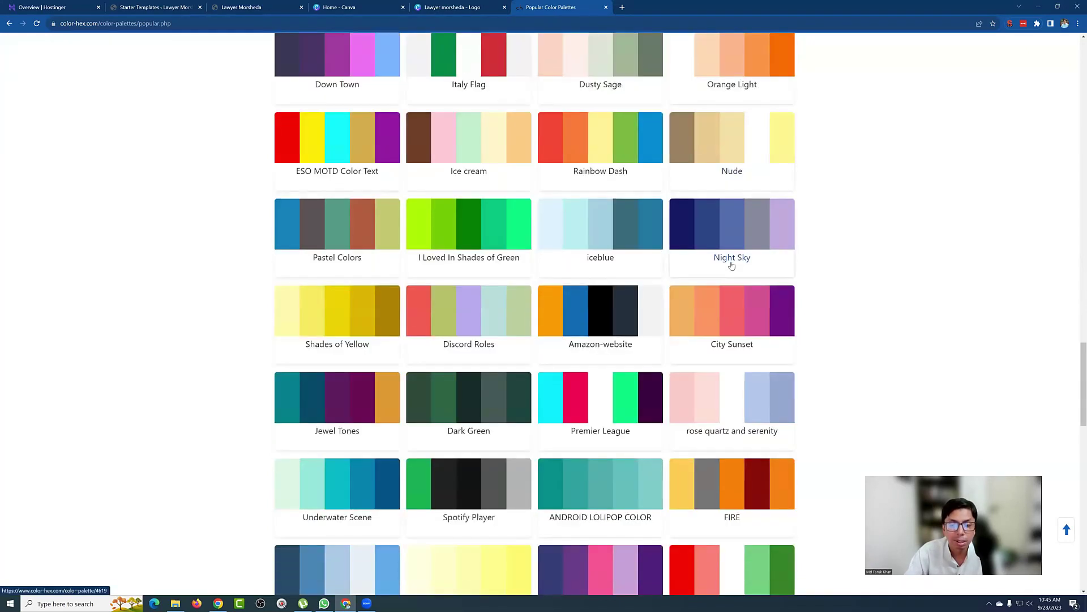
{"action": "scroll", "coordinate": [731, 265], "scroll_direction": "down", "scroll_amount": 3}
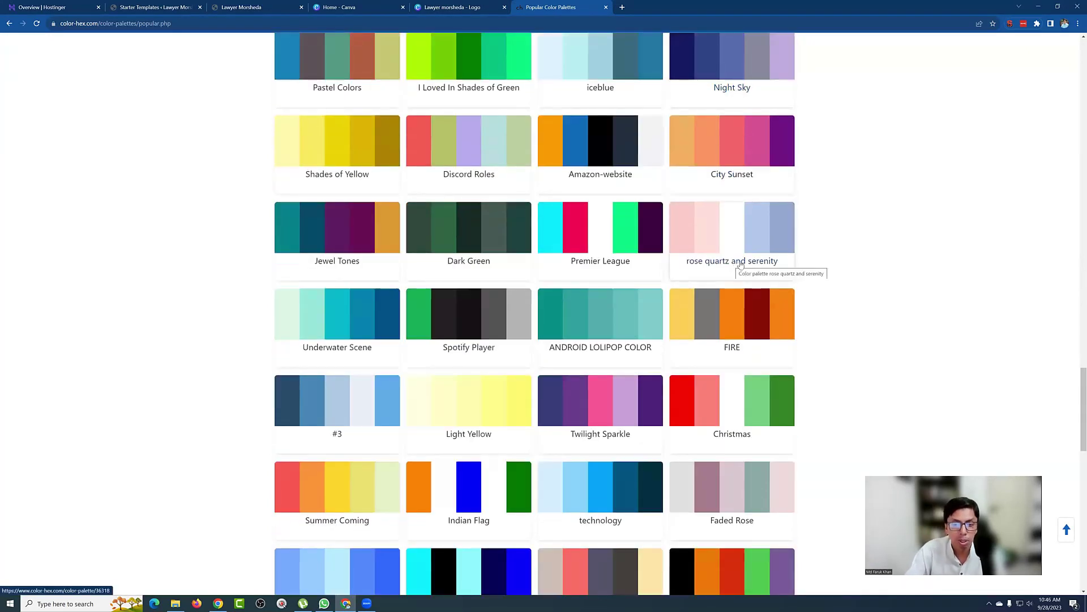
{"action": "scroll", "coordinate": [746, 277], "scroll_direction": "down", "scroll_amount": 3}
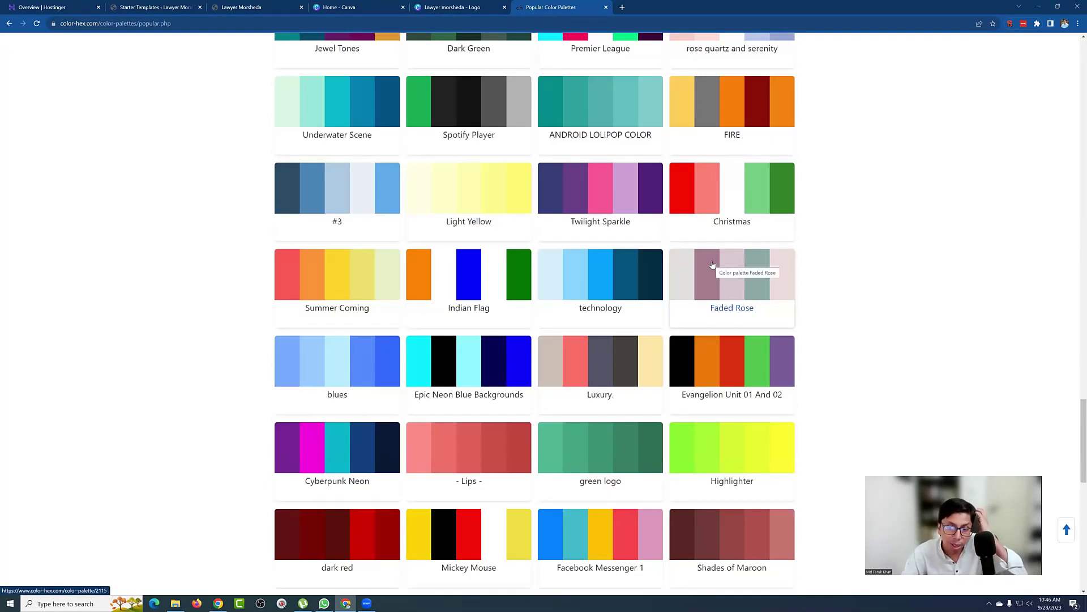
{"action": "scroll", "coordinate": [701, 266], "scroll_direction": "down", "scroll_amount": 4}
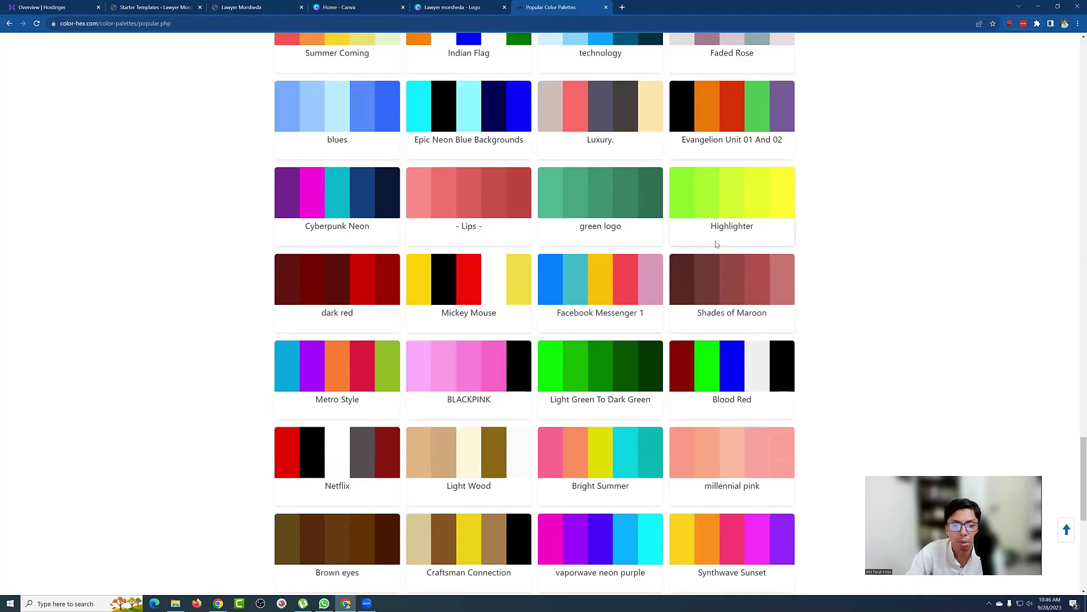
{"action": "scroll", "coordinate": [718, 242], "scroll_direction": "down", "scroll_amount": 1}
{"action": "scroll", "coordinate": [717, 242], "scroll_direction": "down", "scroll_amount": 5}
{"action": "scroll", "coordinate": [716, 169], "scroll_direction": "up", "scroll_amount": 20}
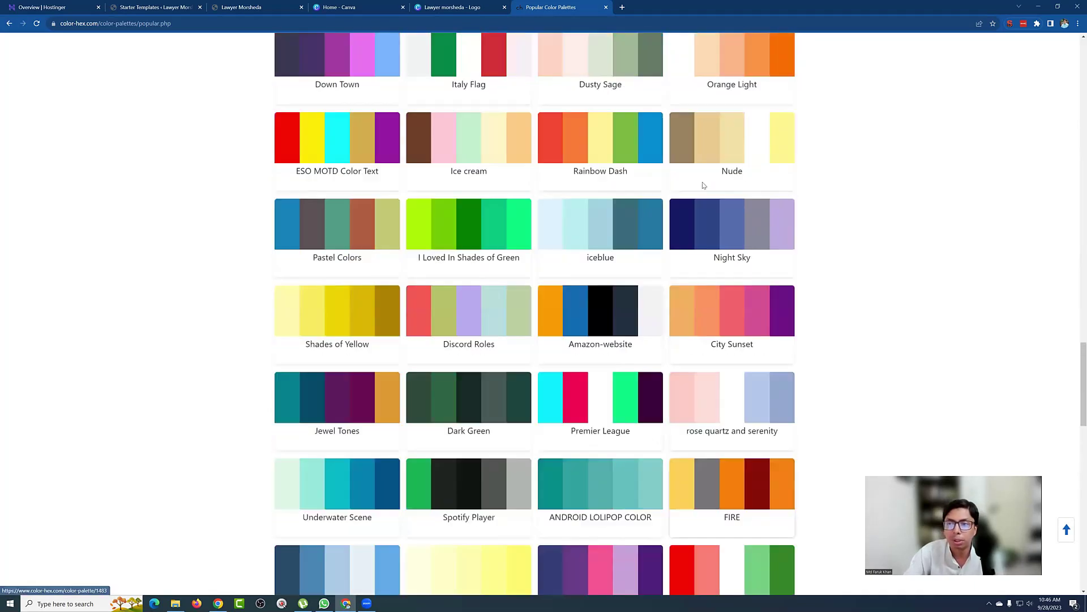
{"action": "scroll", "coordinate": [715, 78], "scroll_direction": "up", "scroll_amount": 20}
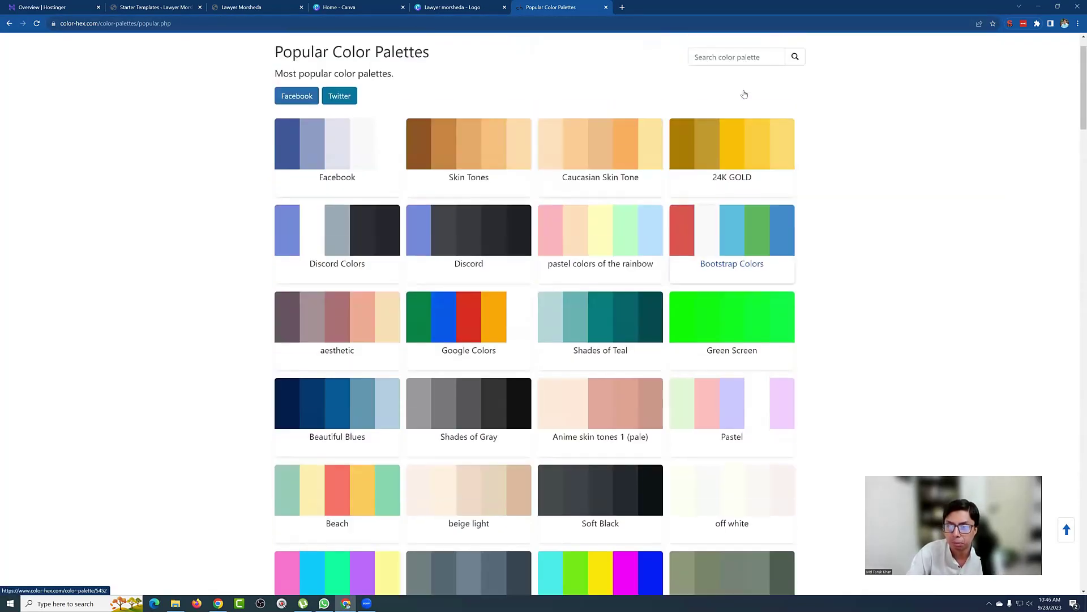
{"action": "scroll", "coordinate": [744, 94], "scroll_direction": "up", "scroll_amount": 1}
{"action": "left_click", "coordinate": [741, 52]}
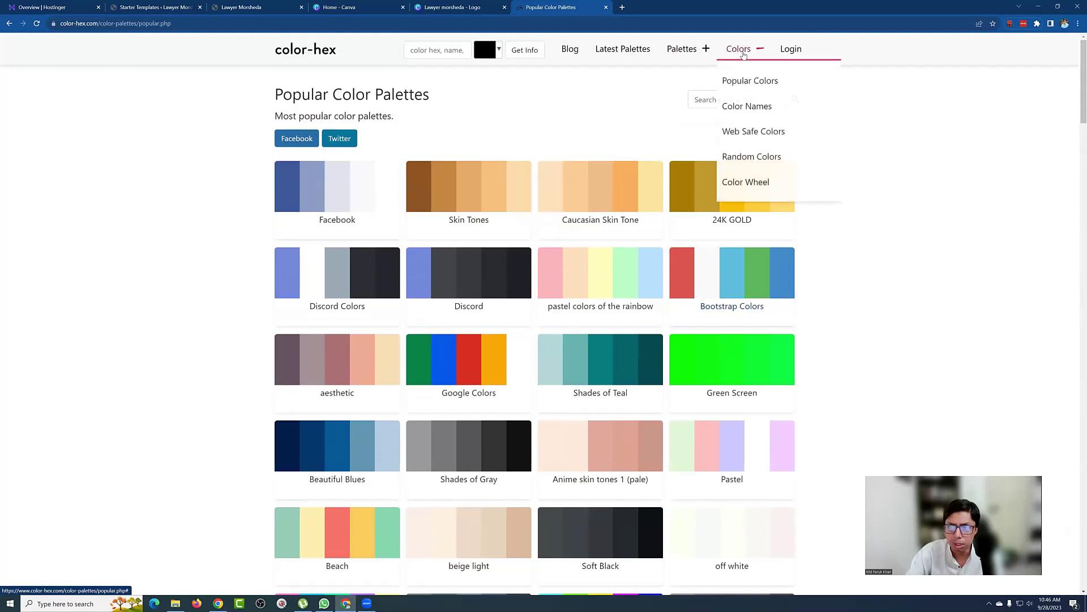
Step: Back on Popular Colors, select and copy the coral ff7373 hex code
{"action": "left_click", "coordinate": [744, 81]}
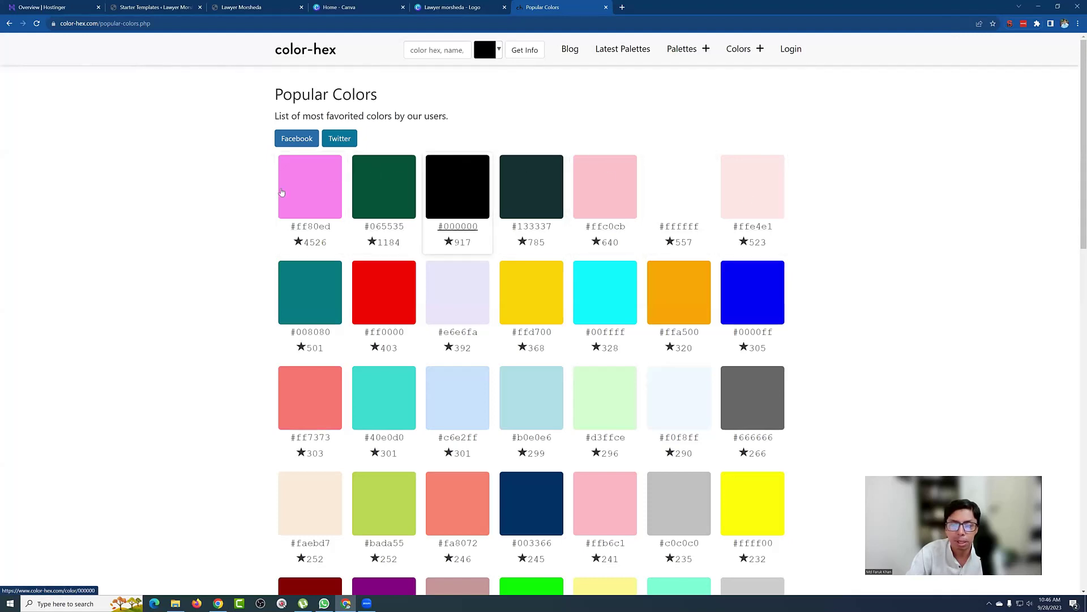
{"action": "scroll", "coordinate": [731, 295], "scroll_direction": "down", "scroll_amount": 2}
{"action": "scroll", "coordinate": [731, 295], "scroll_direction": "down", "scroll_amount": 2}
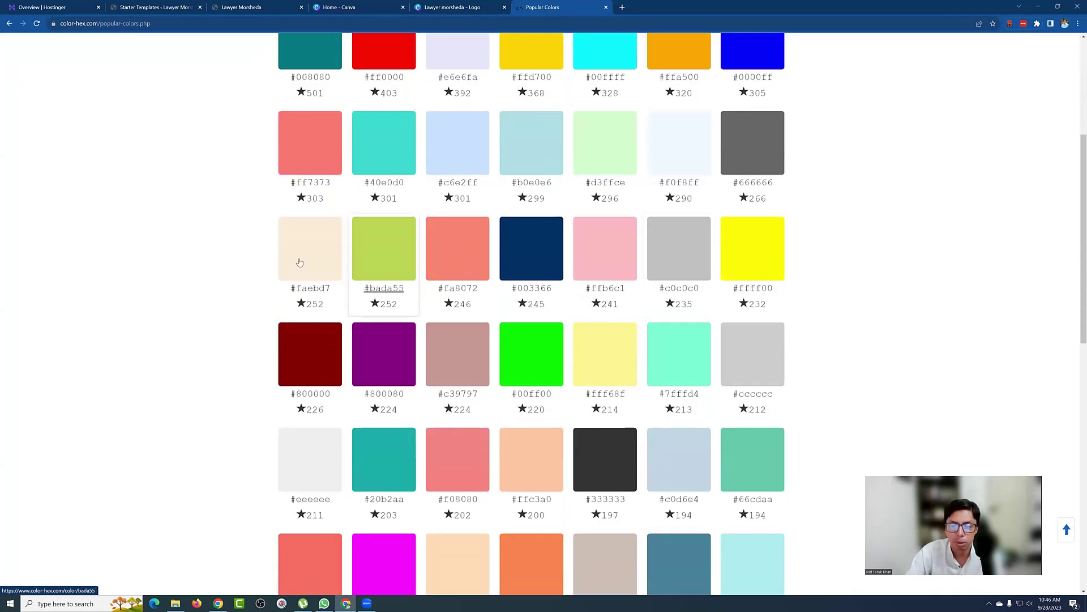
{"action": "scroll", "coordinate": [606, 266], "scroll_direction": "down", "scroll_amount": 3}
{"action": "scroll", "coordinate": [604, 259], "scroll_direction": "down", "scroll_amount": 6}
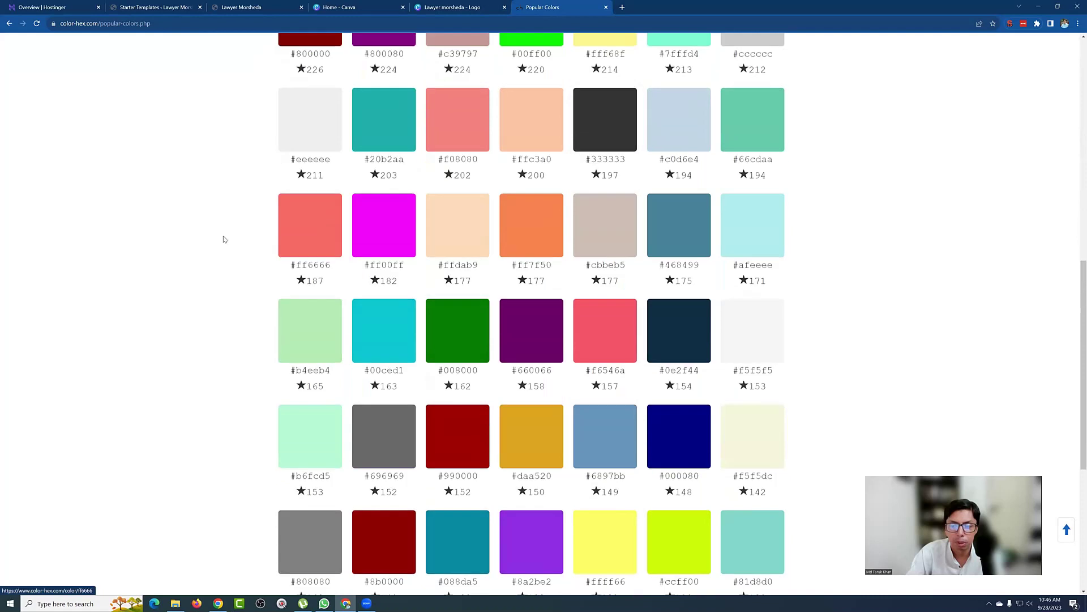
{"action": "scroll", "coordinate": [580, 274], "scroll_direction": "down", "scroll_amount": 1}
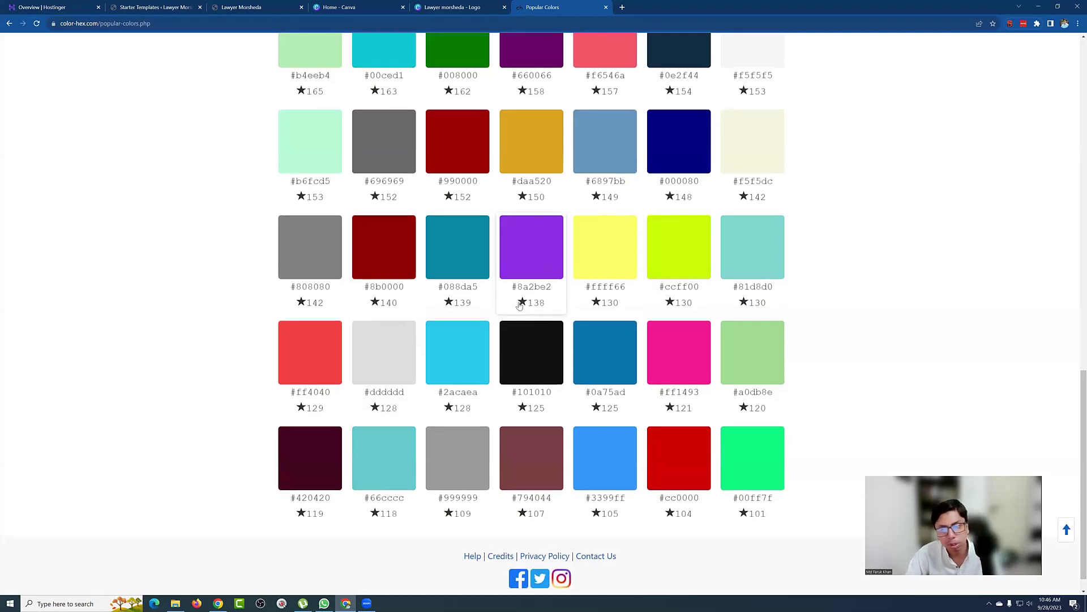
{"action": "scroll", "coordinate": [528, 304], "scroll_direction": "up", "scroll_amount": 6}
{"action": "scroll", "coordinate": [522, 302], "scroll_direction": "up", "scroll_amount": 8}
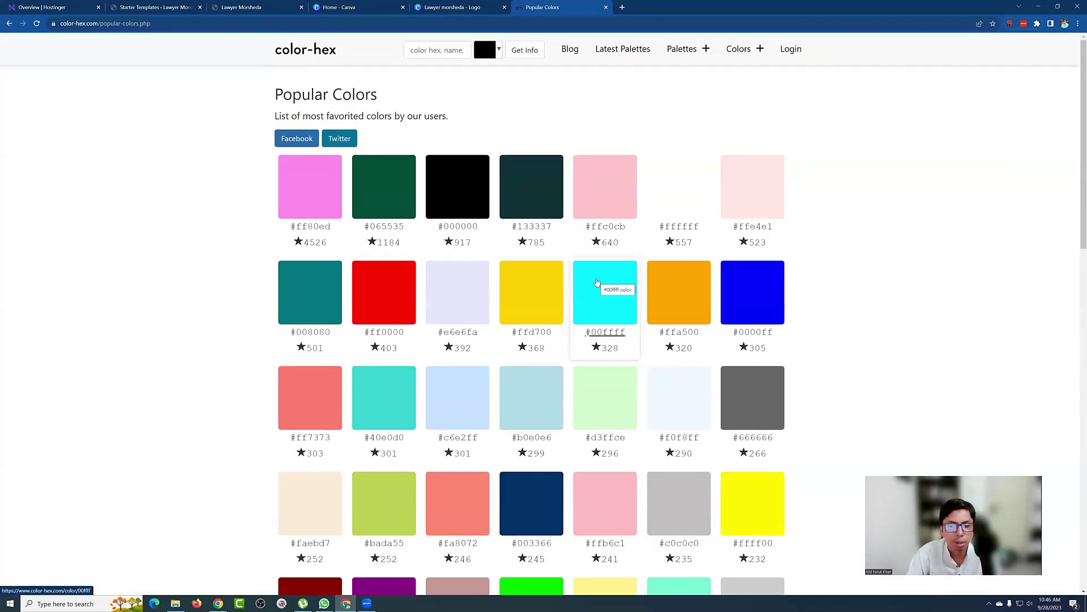
{"action": "scroll", "coordinate": [597, 282], "scroll_direction": "down", "scroll_amount": 7}
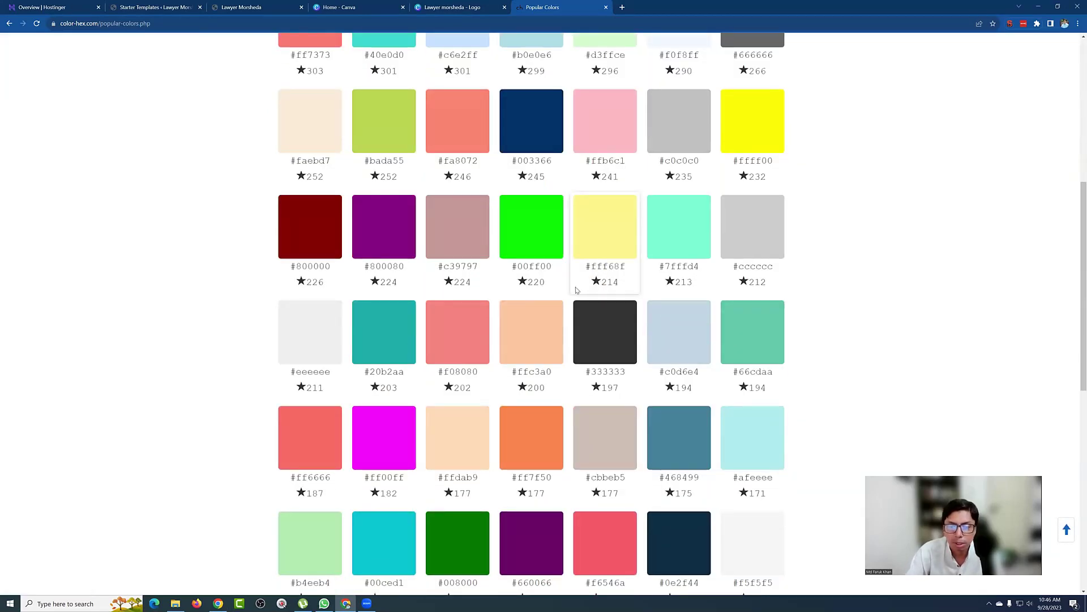
{"action": "scroll", "coordinate": [576, 289], "scroll_direction": "up", "scroll_amount": 7}
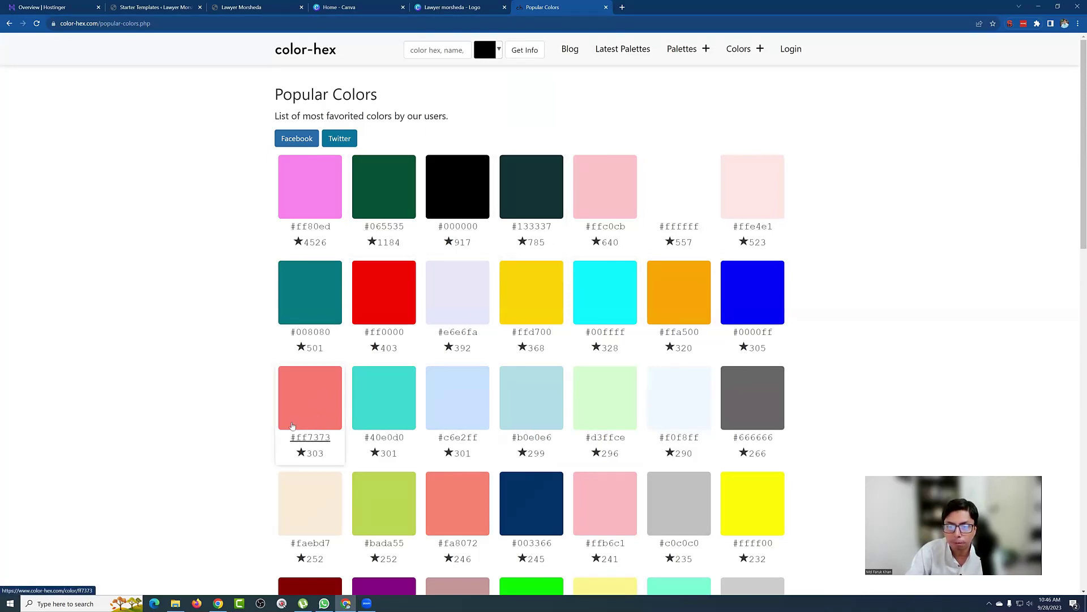
{"action": "left_click_drag", "start_coordinate": [333, 437], "coordinate": [296, 437]}
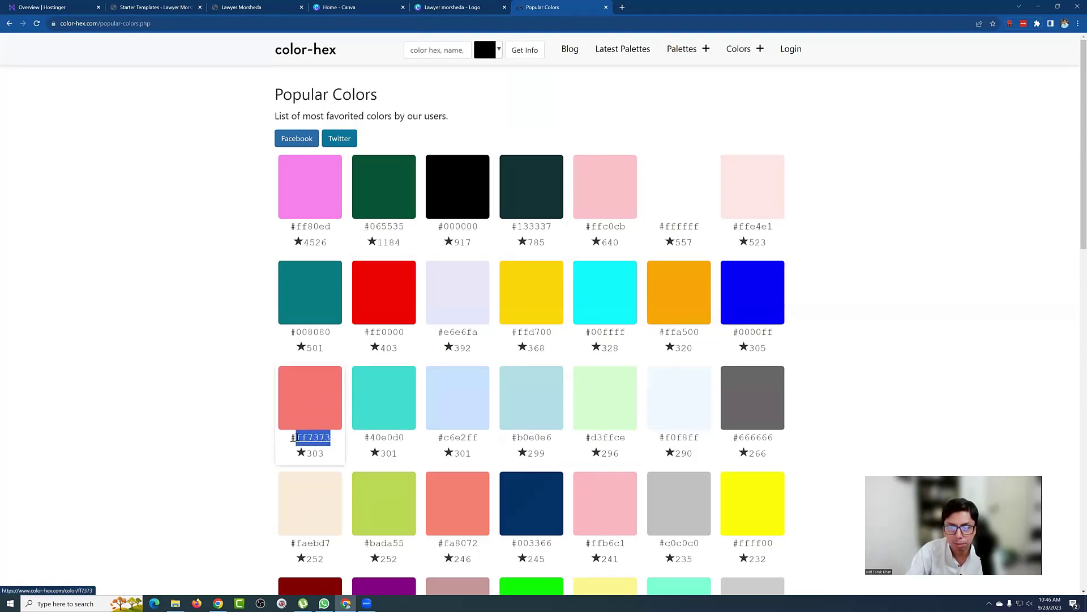
{"action": "left_click", "coordinate": [267, 7]}
Step: Colour the logo's title text with custom colour #FF7373
{"action": "left_click", "coordinate": [444, 7]}
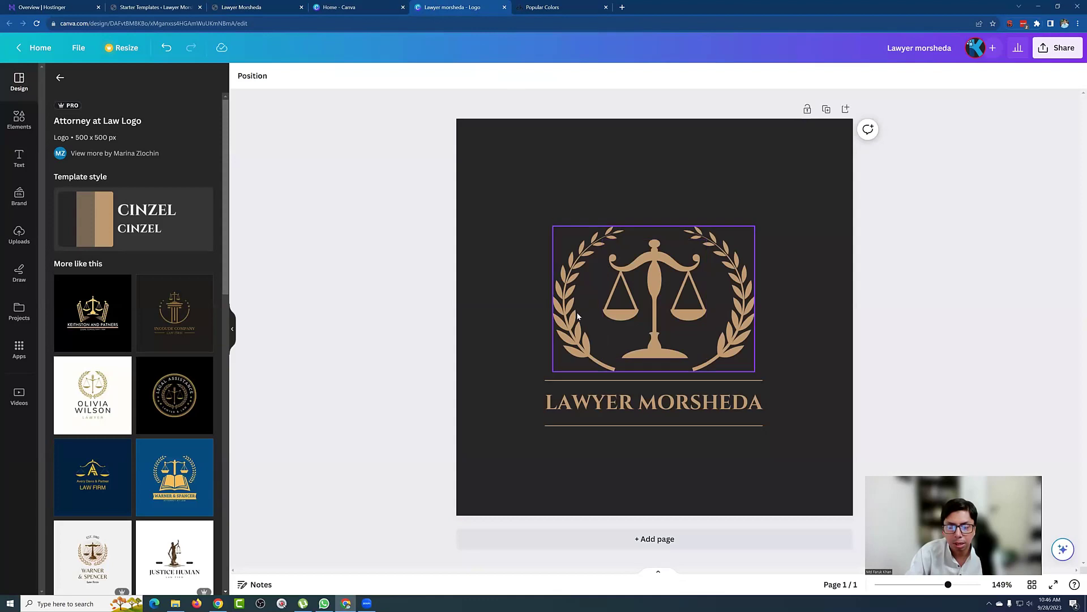
{"action": "left_click", "coordinate": [584, 404]}
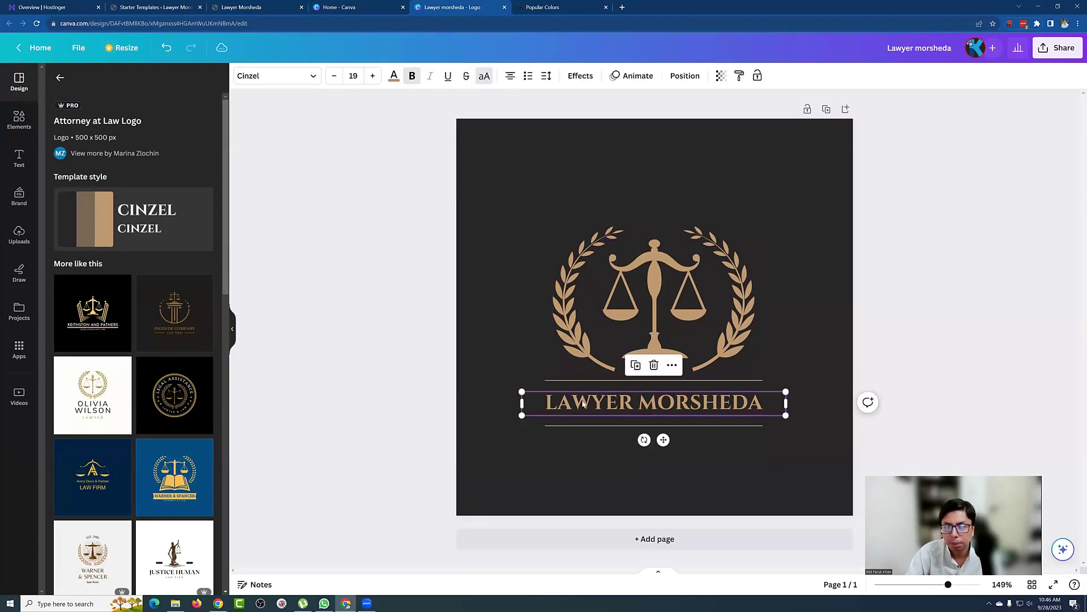
{"action": "left_click", "coordinate": [394, 77]}
{"action": "left_click", "coordinate": [62, 140]}
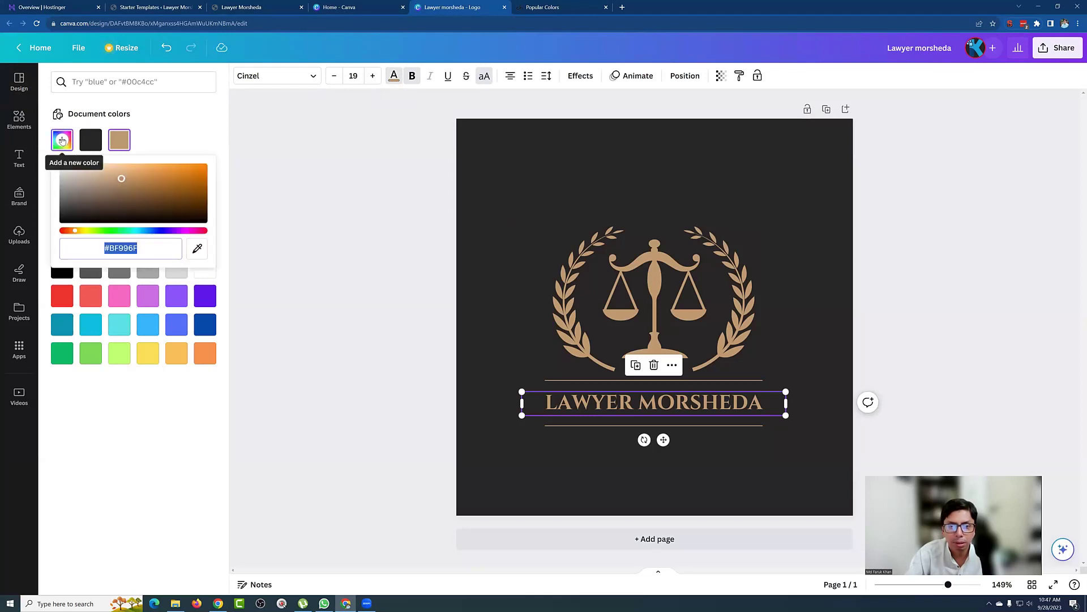
{"action": "type", "text": "#FF7373"}
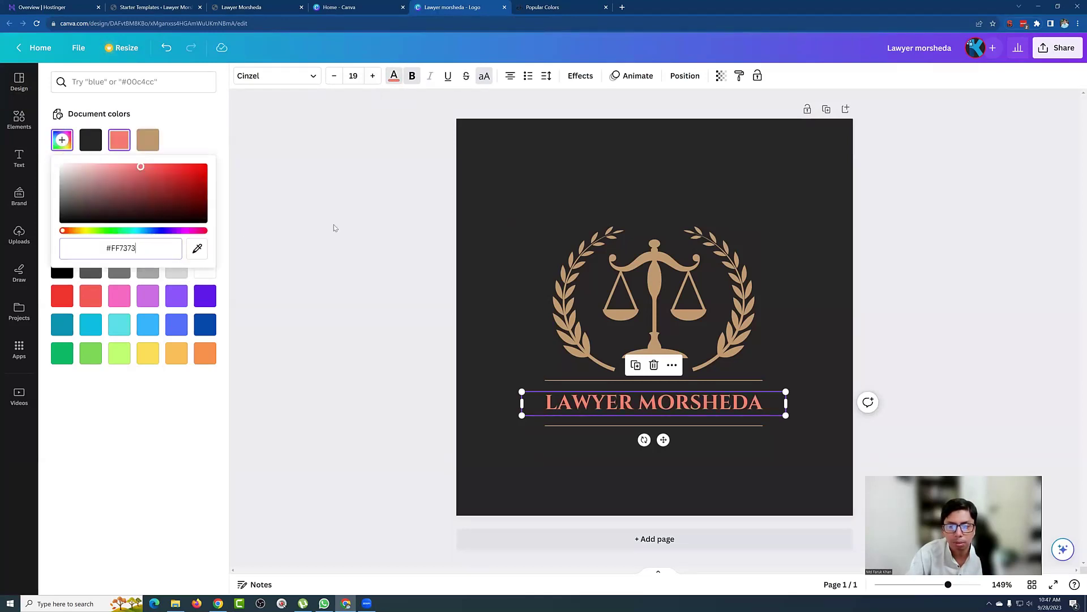
{"action": "left_click", "coordinate": [334, 224]}
Step: Change the logo page background from dark to white
{"action": "left_click", "coordinate": [480, 151]}
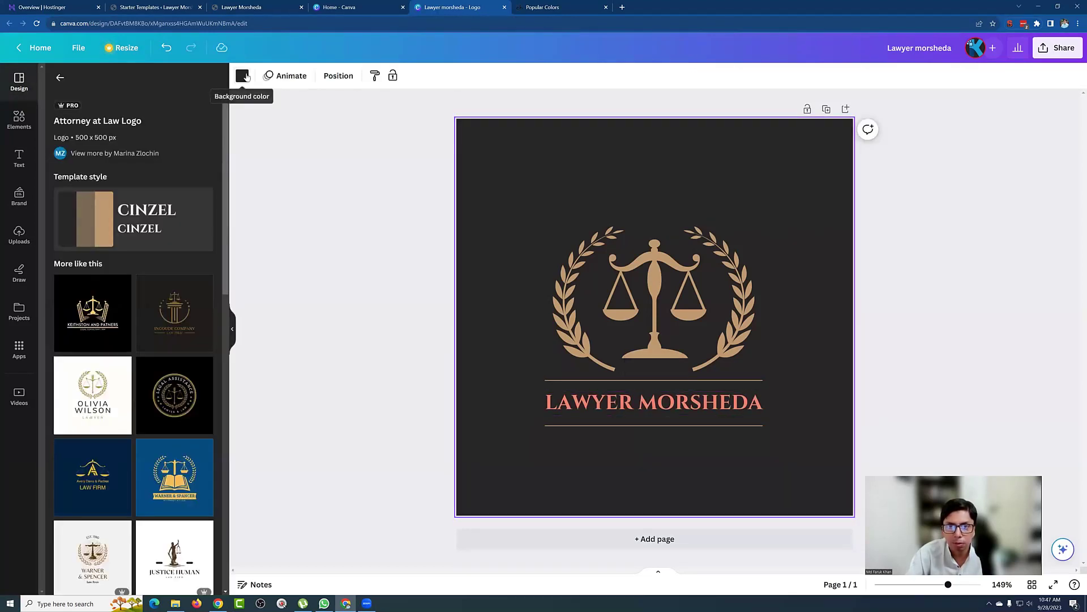
{"action": "left_click", "coordinate": [244, 76]}
{"action": "left_click", "coordinate": [202, 267]}
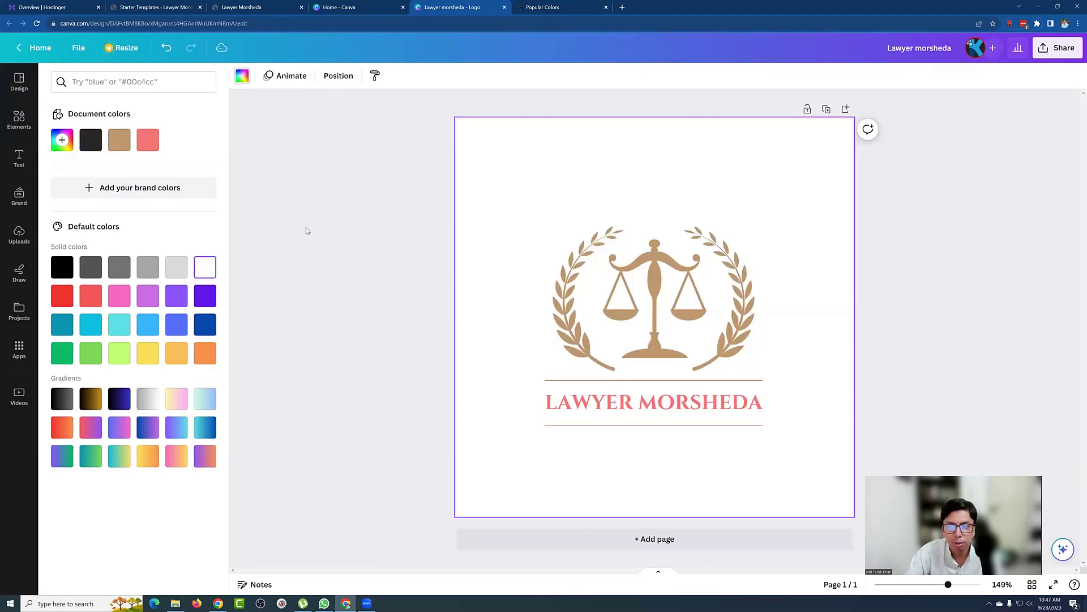
{"action": "left_click", "coordinate": [306, 226]}
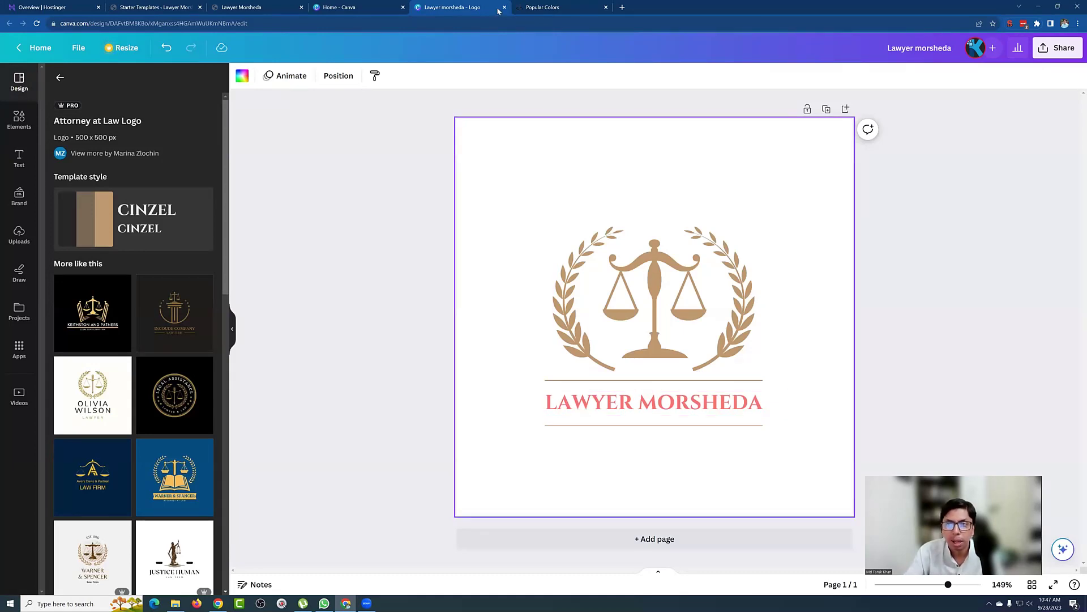
{"action": "left_click", "coordinate": [541, 7]}
Step: Inspect the #ff7373 detail page and its darker shade #e56767
{"action": "left_click", "coordinate": [326, 398]}
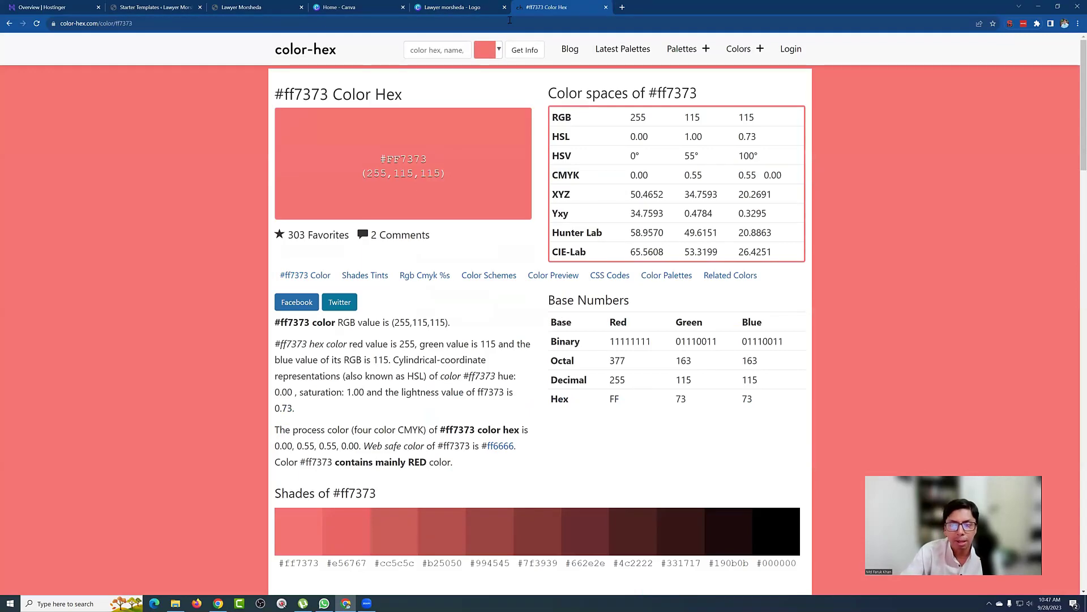
{"action": "scroll", "coordinate": [464, 189], "scroll_direction": "down", "scroll_amount": 13}
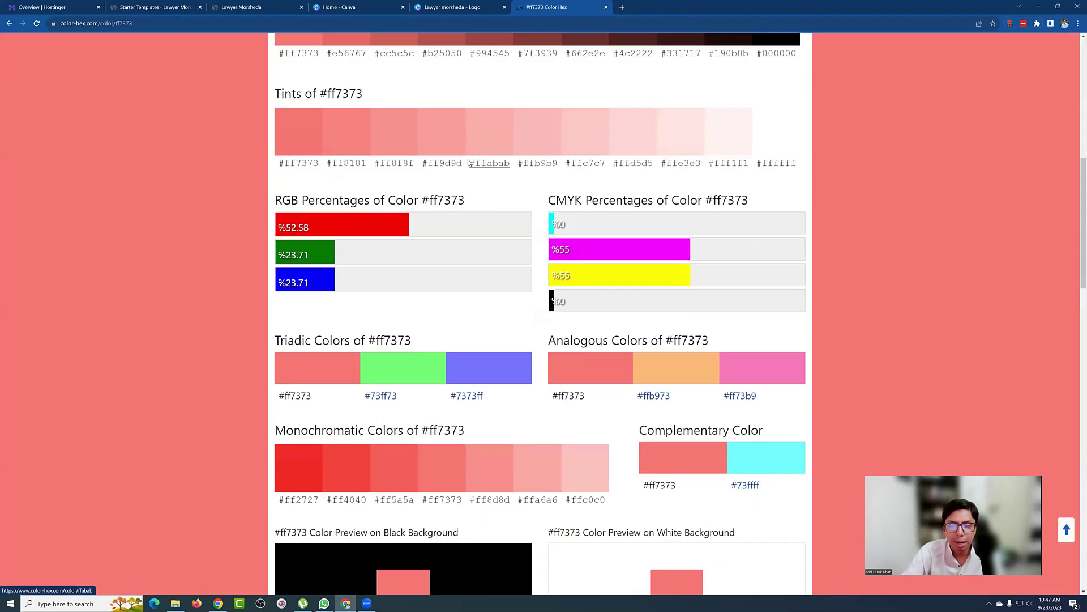
{"action": "scroll", "coordinate": [468, 179], "scroll_direction": "down", "scroll_amount": 2}
{"action": "scroll", "coordinate": [592, 212], "scroll_direction": "up", "scroll_amount": 3}
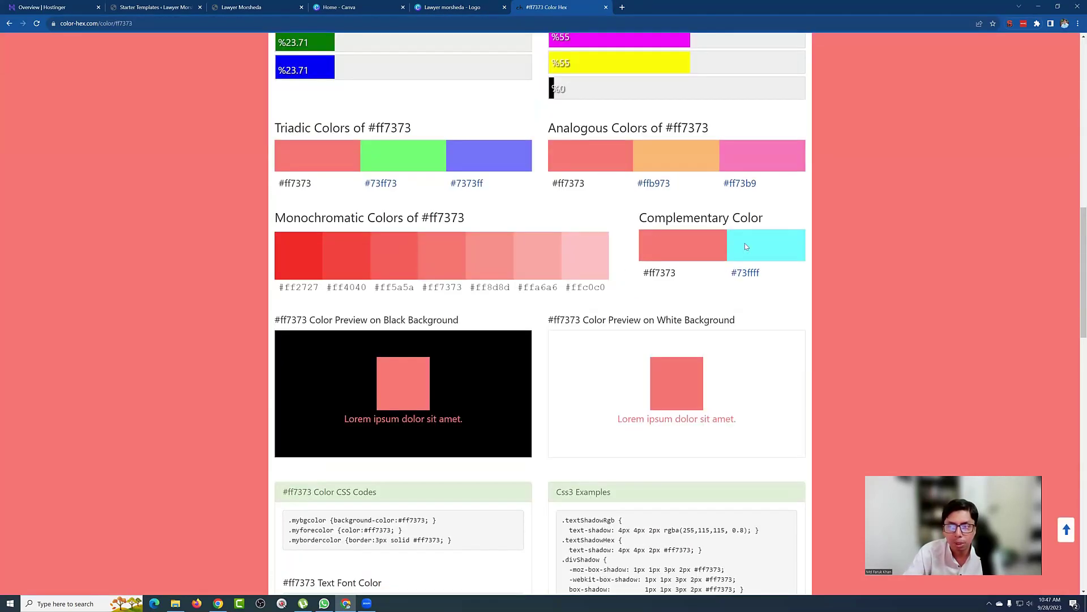
{"action": "left_click_drag", "start_coordinate": [654, 220], "coordinate": [677, 218]}
{"action": "scroll", "coordinate": [759, 259], "scroll_direction": "down", "scroll_amount": 4}
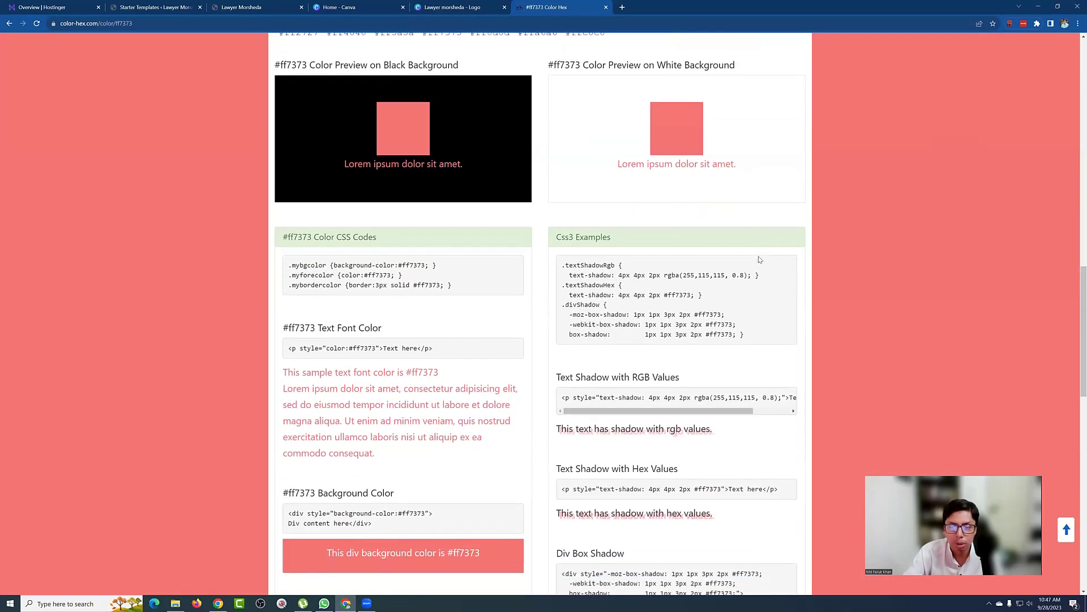
{"action": "scroll", "coordinate": [760, 258], "scroll_direction": "up", "scroll_amount": 4}
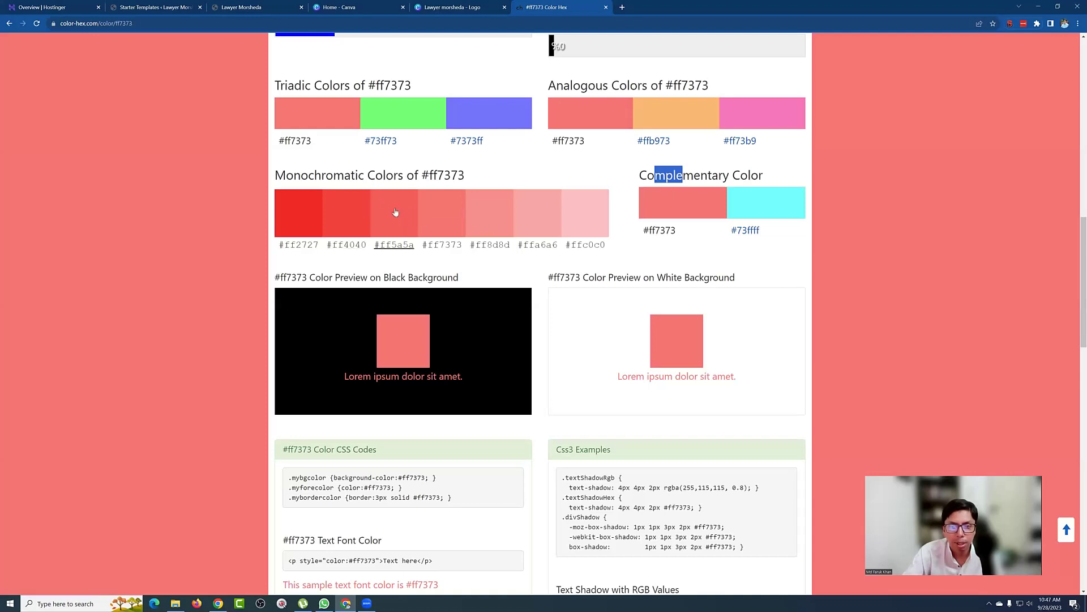
{"action": "scroll", "coordinate": [375, 203], "scroll_direction": "up", "scroll_amount": 5}
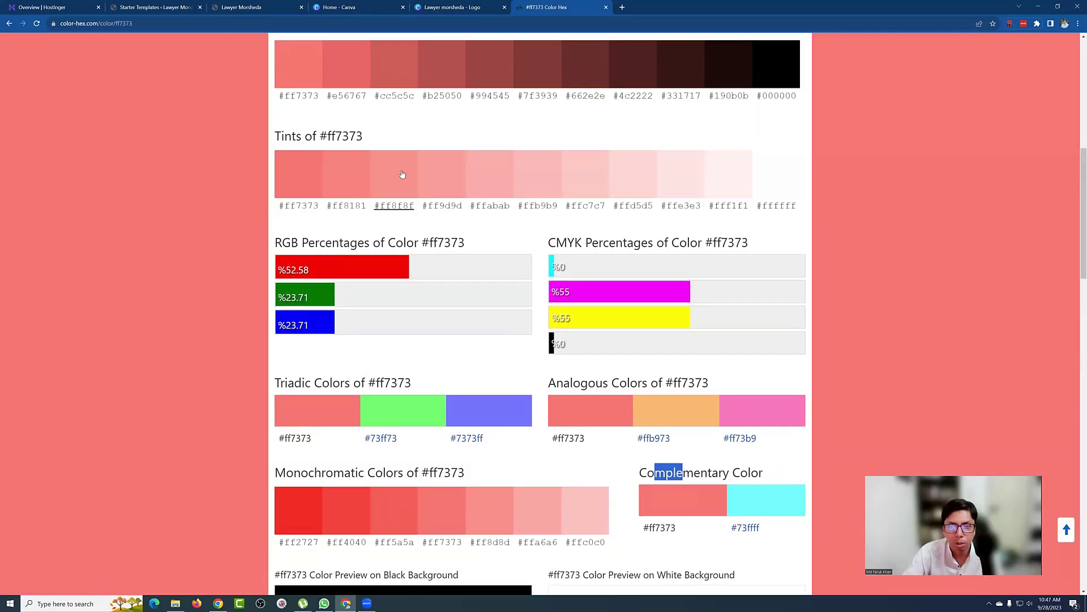
{"action": "scroll", "coordinate": [479, 177], "scroll_direction": "up", "scroll_amount": 2}
{"action": "left_click", "coordinate": [337, 137]}
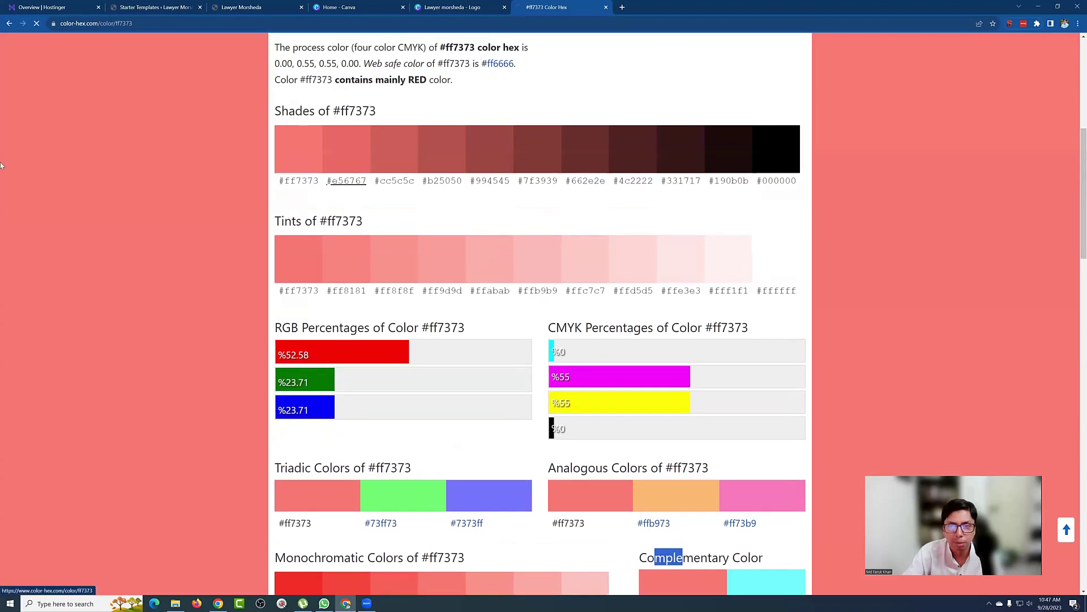
{"action": "scroll", "coordinate": [510, 252], "scroll_direction": "down", "scroll_amount": 10}
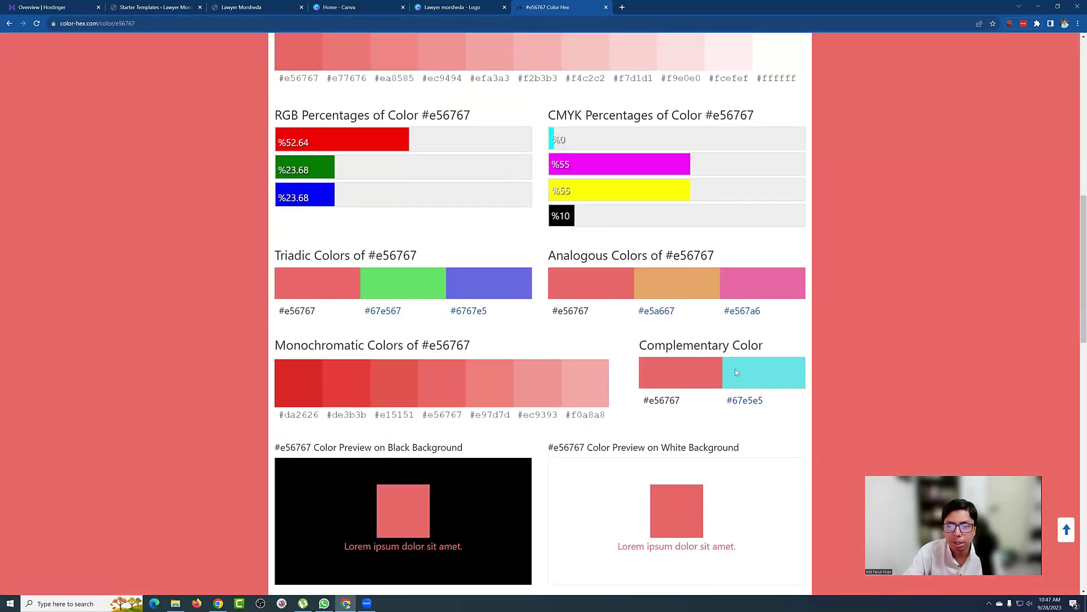
{"action": "scroll", "coordinate": [436, 194], "scroll_direction": "up", "scroll_amount": 10}
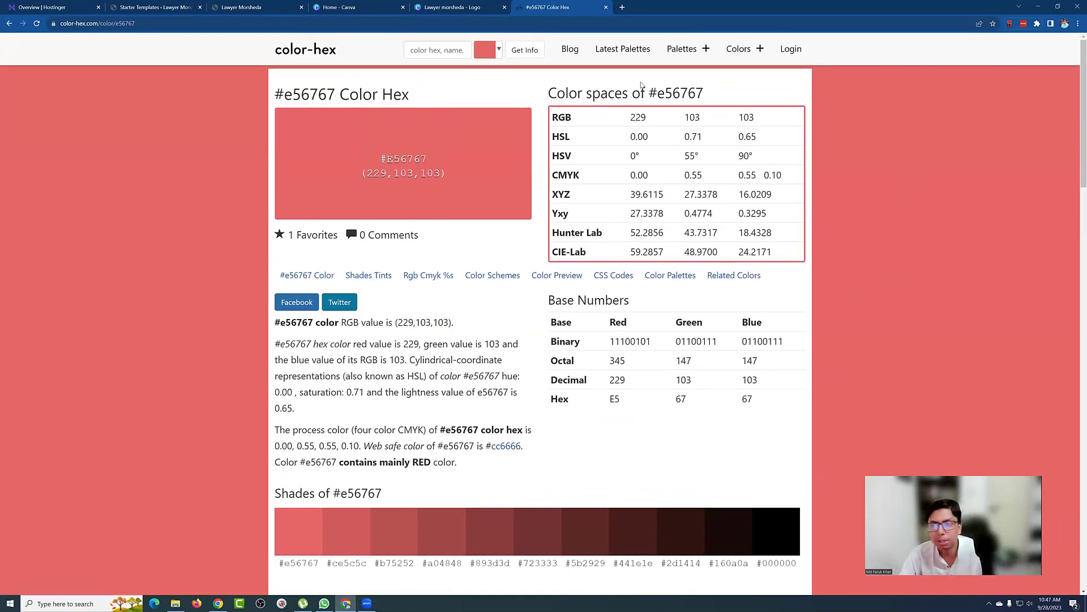
Step: Copy the orange ffa500 code from Popular Colors and return to Canva
{"action": "left_click", "coordinate": [739, 50]}
{"action": "left_click", "coordinate": [776, 79]}
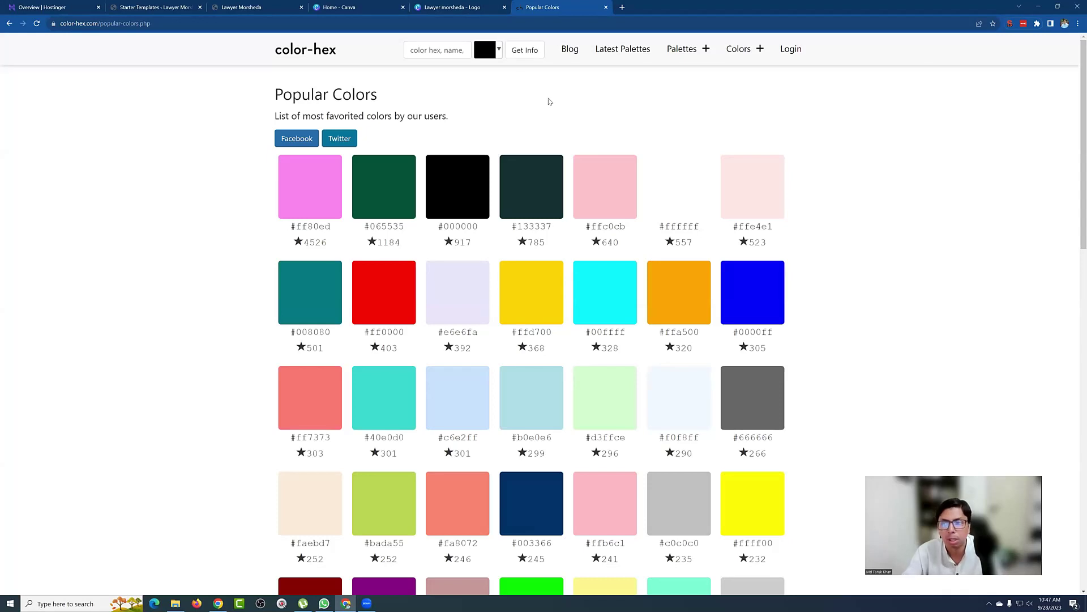
{"action": "double_click", "coordinate": [678, 332]}
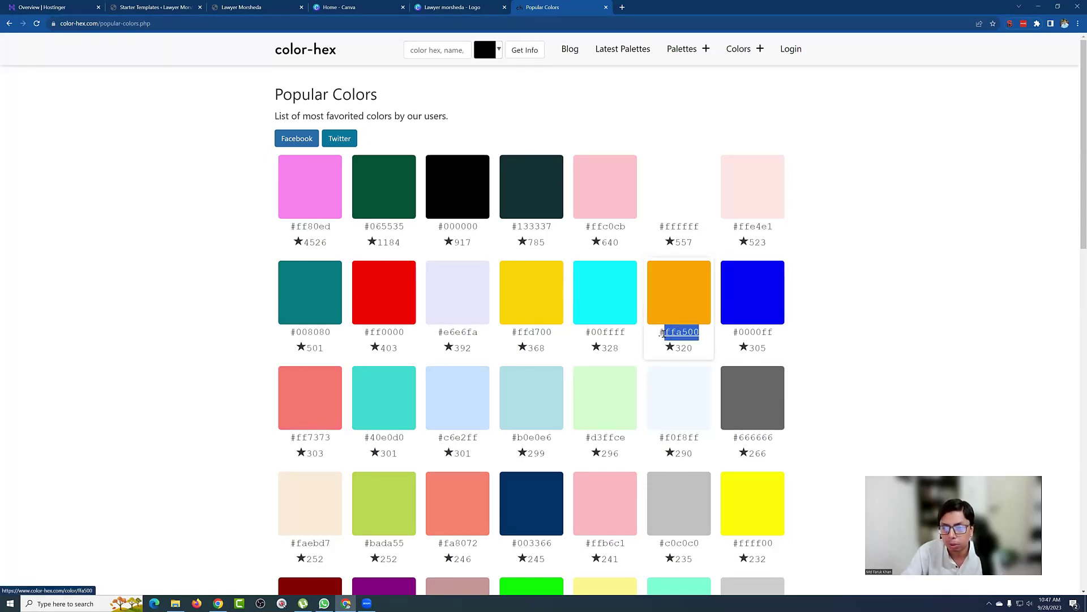
{"action": "left_click", "coordinate": [447, 7]}
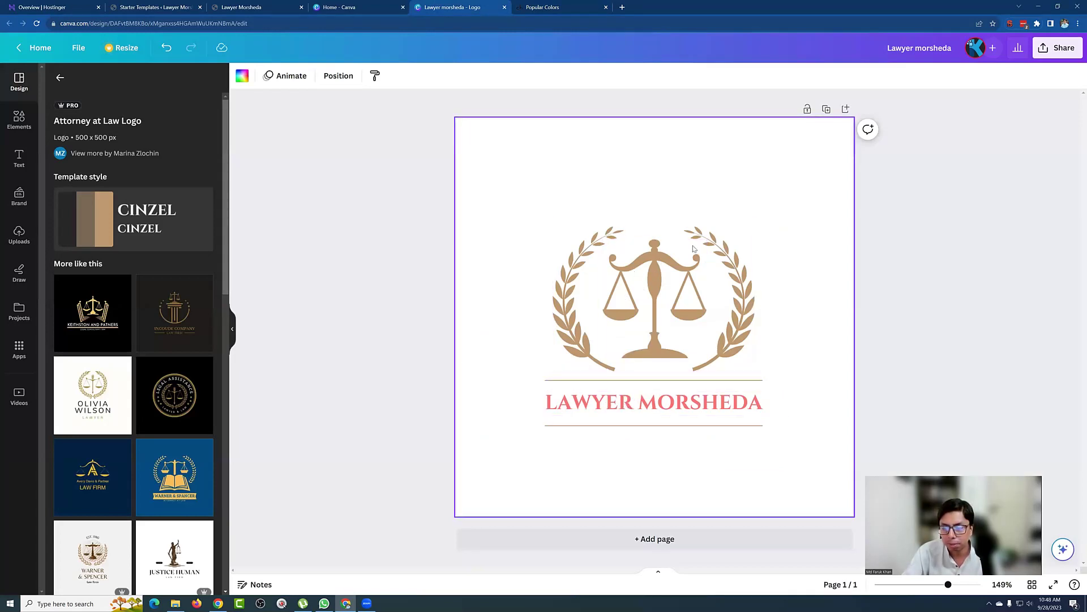
Step: Recolour the scales, laurels and divider lines to #FFA500 using Change all
{"action": "left_click", "coordinate": [579, 269]}
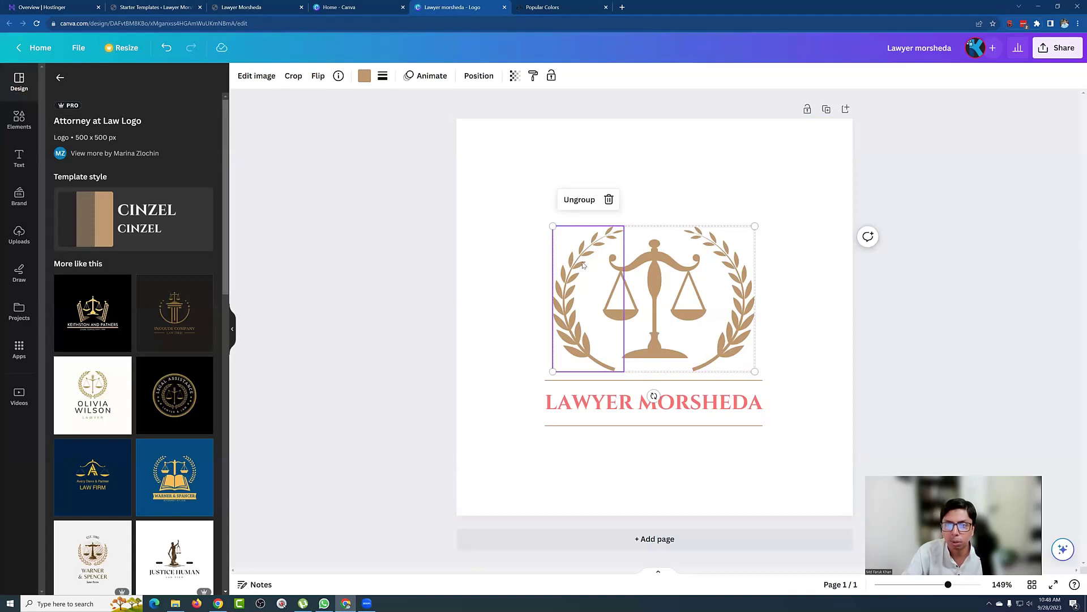
{"action": "left_click", "coordinate": [364, 75]}
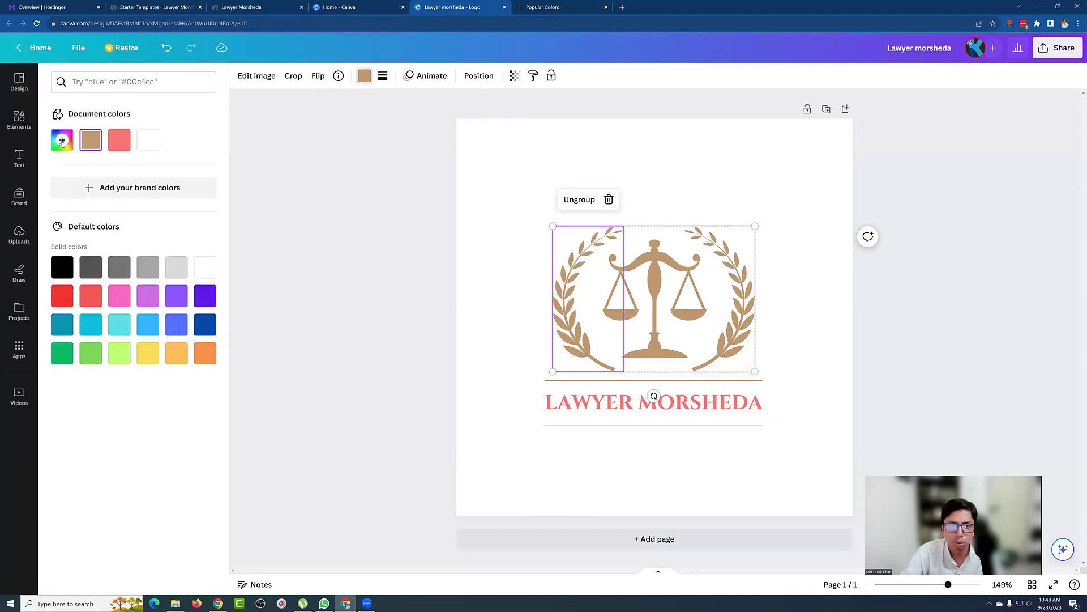
{"action": "left_click", "coordinate": [62, 140]}
{"action": "type", "text": "#FFA500"}
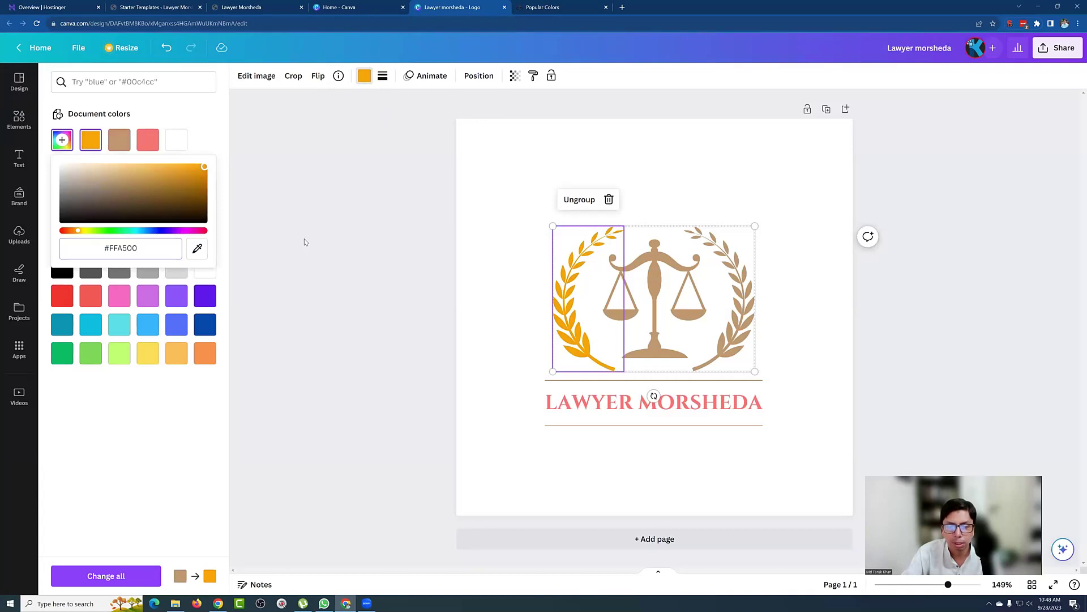
{"action": "left_click", "coordinate": [113, 575]}
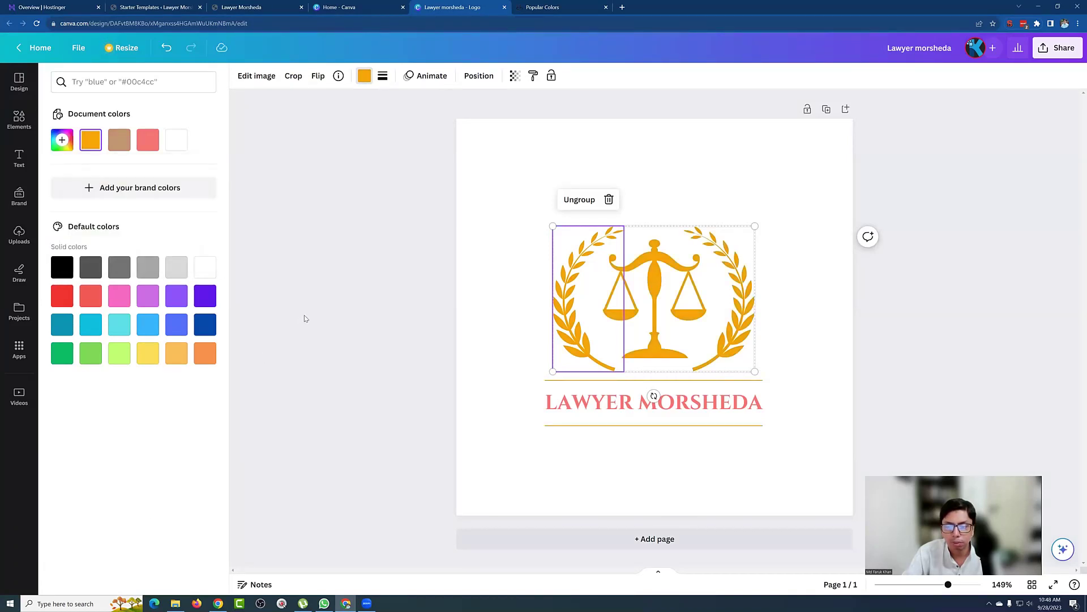
{"action": "left_click", "coordinate": [304, 315]}
{"action": "left_click", "coordinate": [331, 304]}
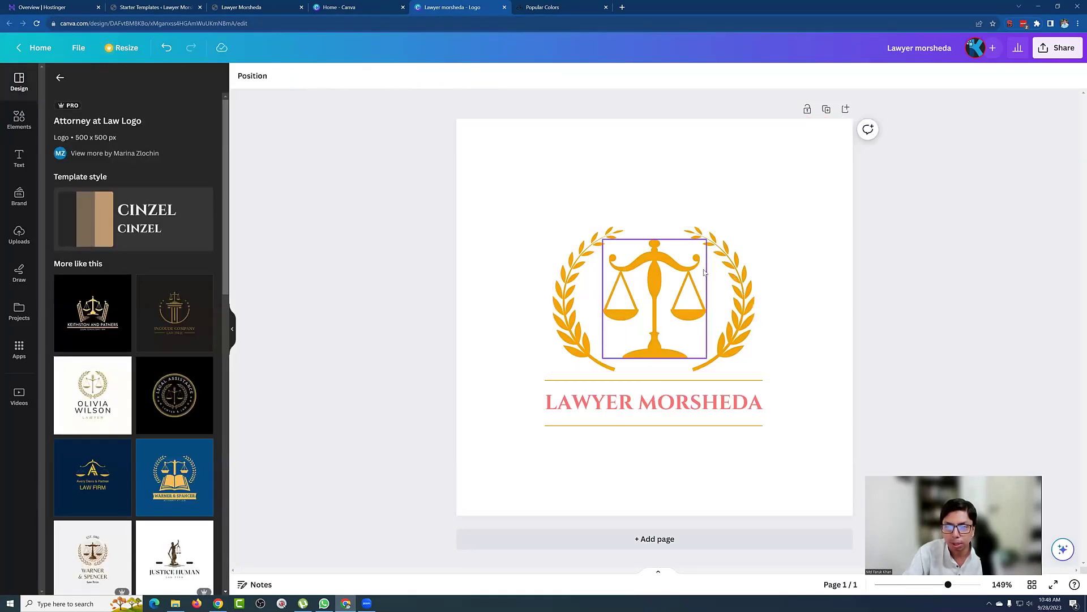
Step: Make the logo's title text black
{"action": "left_click", "coordinate": [682, 404]}
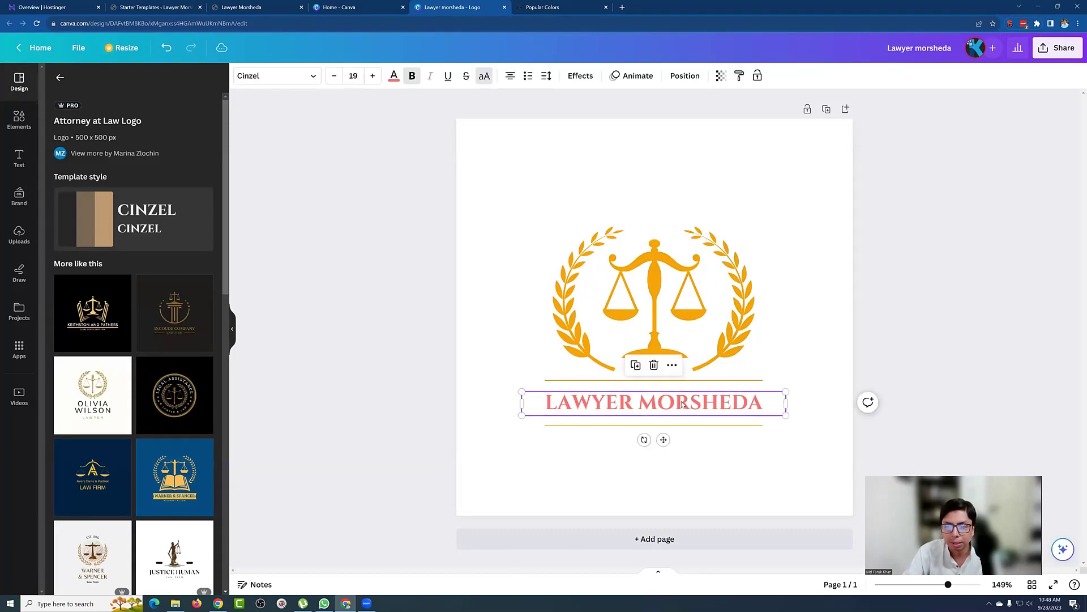
{"action": "left_click", "coordinate": [394, 76]}
{"action": "left_click", "coordinate": [62, 267]}
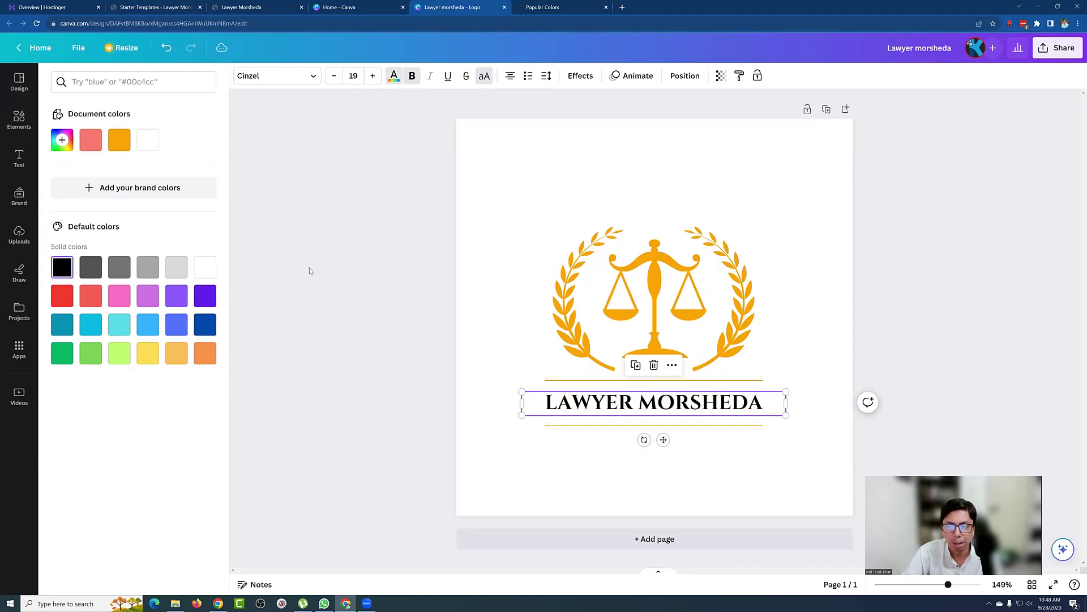
{"action": "key", "text": "Escape"}
{"action": "left_click", "coordinate": [364, 348]}
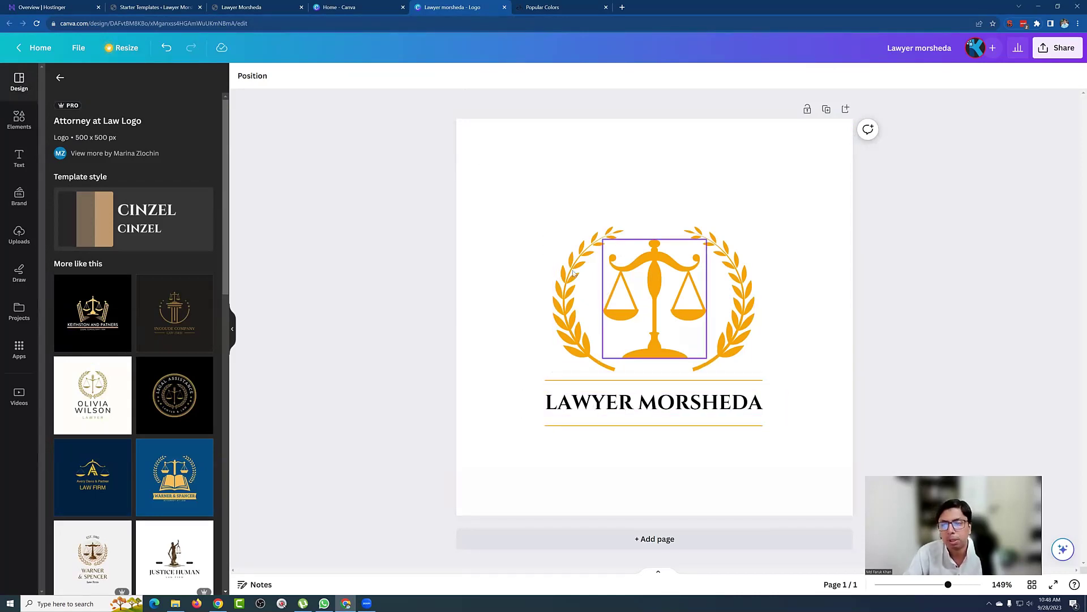
{"action": "left_click", "coordinate": [612, 404]}
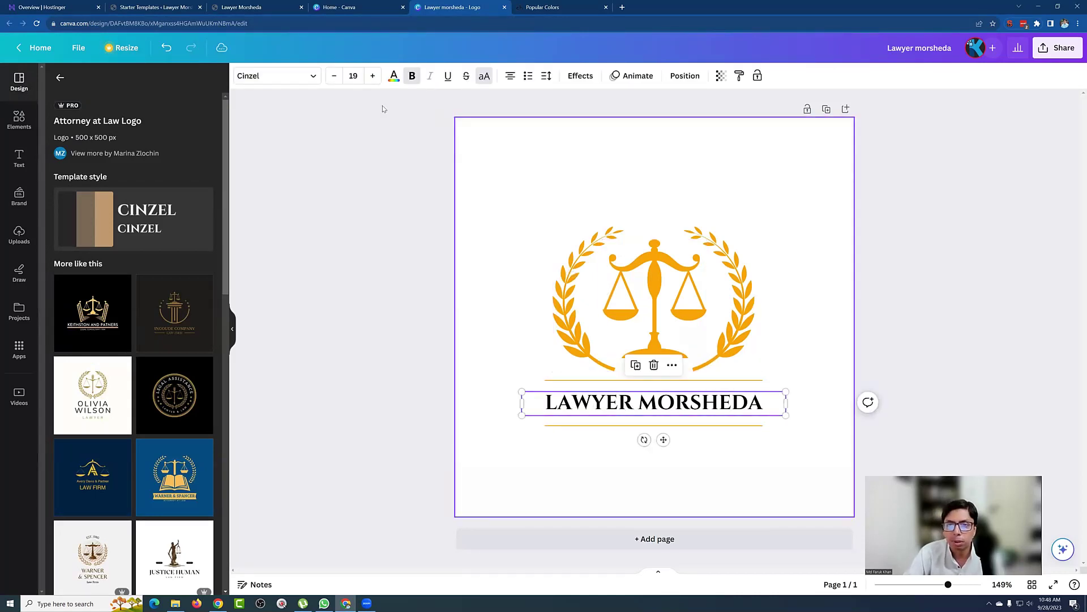
Step: Try Knockout Cruiserweight and Knockout Welterweight fonts on the heading
{"action": "left_click", "coordinate": [271, 75]}
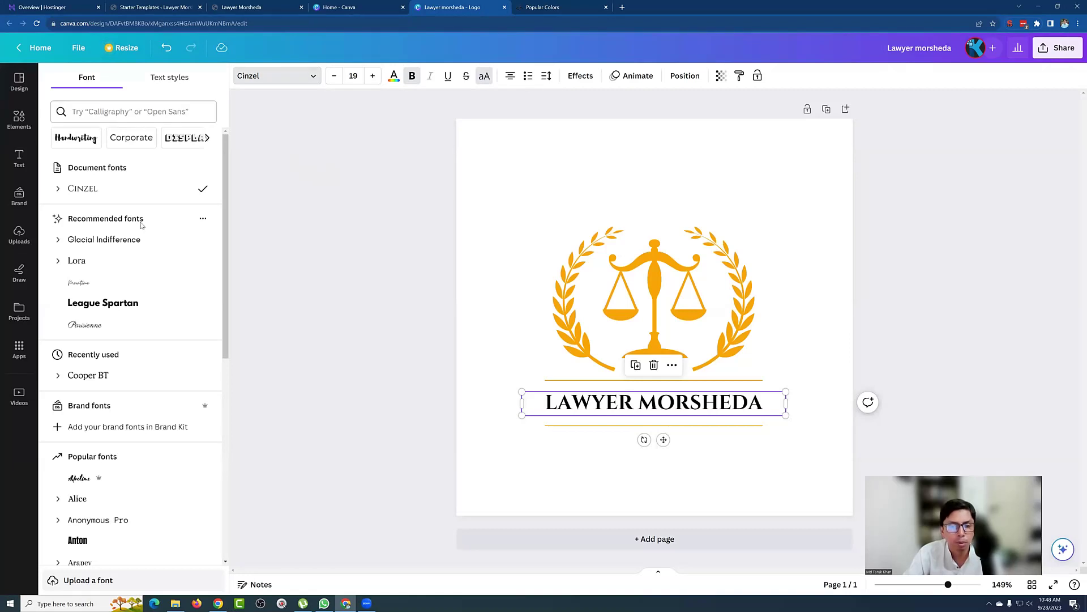
{"action": "scroll", "coordinate": [152, 244], "scroll_direction": "down", "scroll_amount": 5}
{"action": "scroll", "coordinate": [154, 244], "scroll_direction": "down", "scroll_amount": 4}
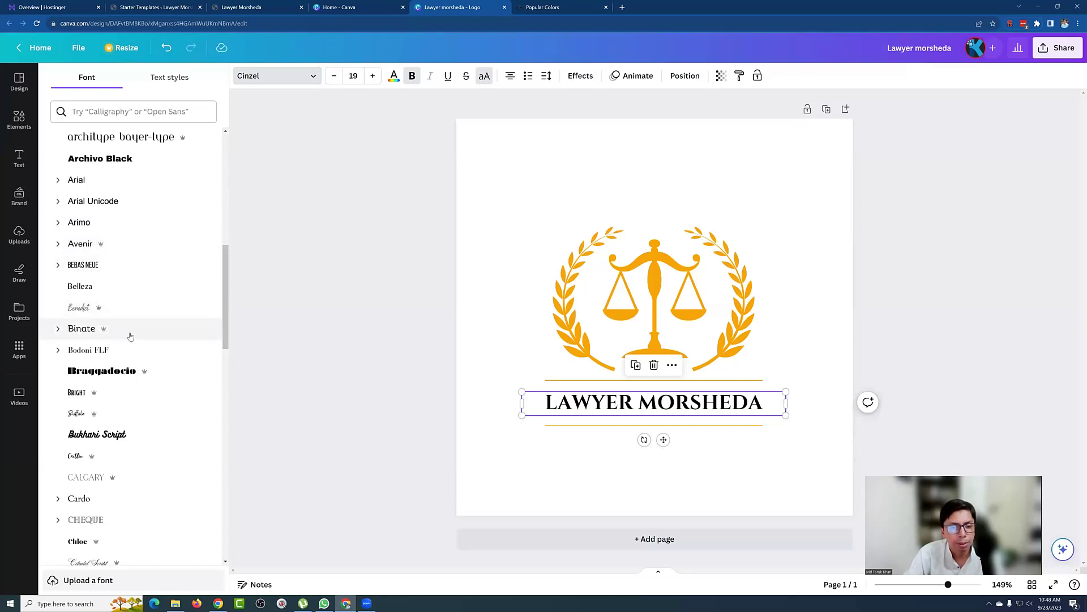
{"action": "scroll", "coordinate": [159, 339], "scroll_direction": "down", "scroll_amount": 4}
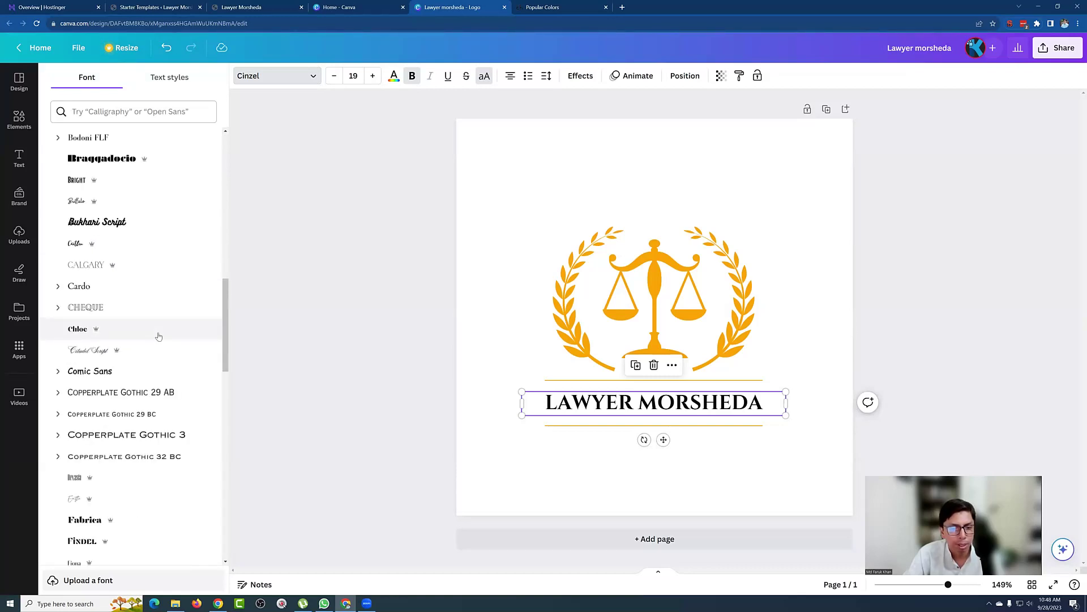
{"action": "scroll", "coordinate": [157, 326], "scroll_direction": "down", "scroll_amount": 2}
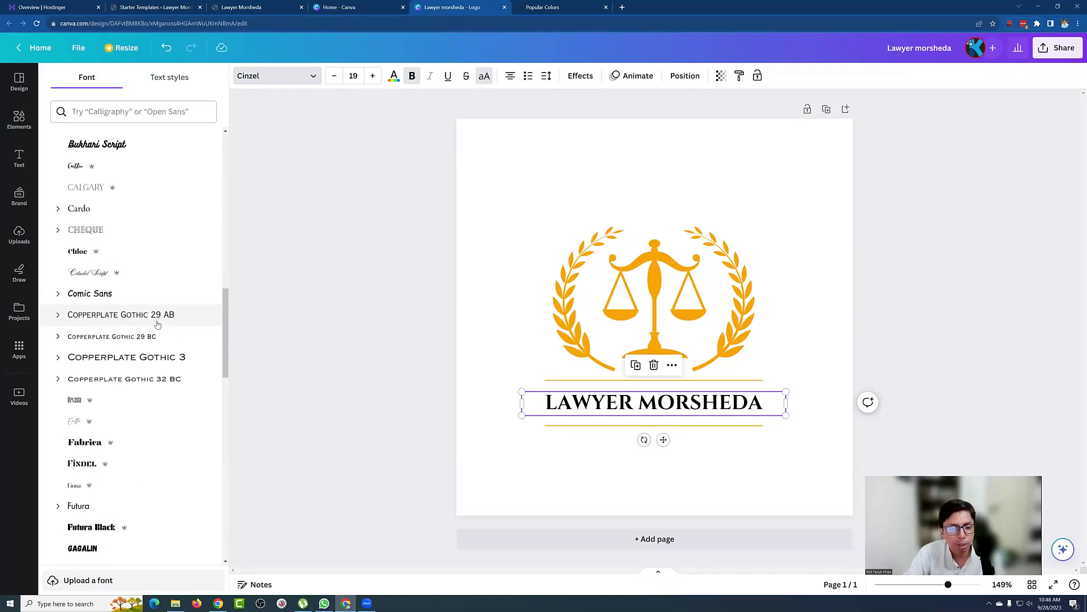
{"action": "scroll", "coordinate": [157, 325], "scroll_direction": "down", "scroll_amount": 3}
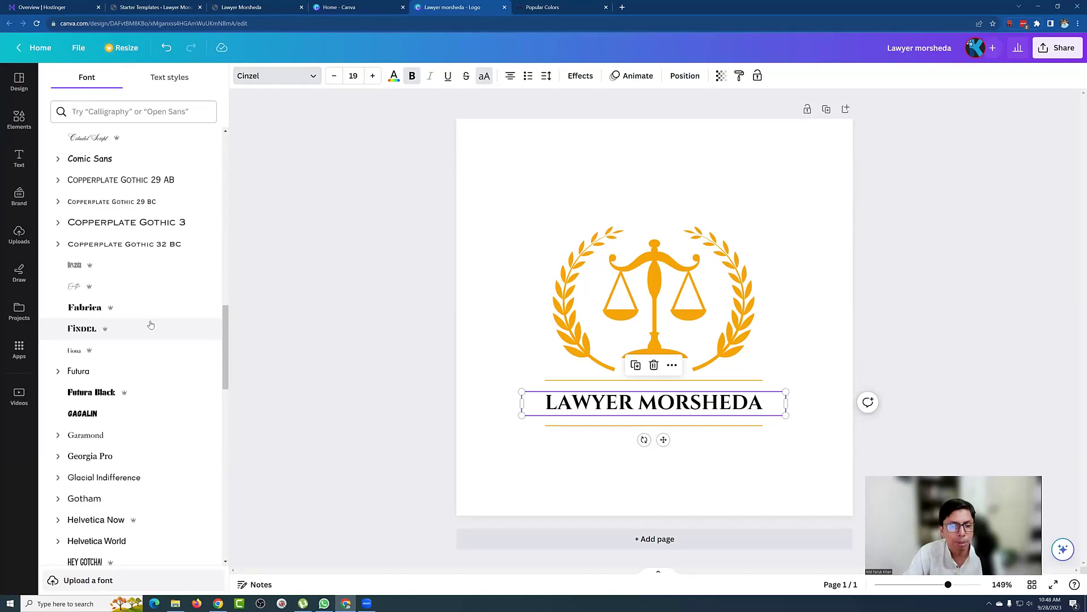
{"action": "scroll", "coordinate": [133, 315], "scroll_direction": "down", "scroll_amount": 5}
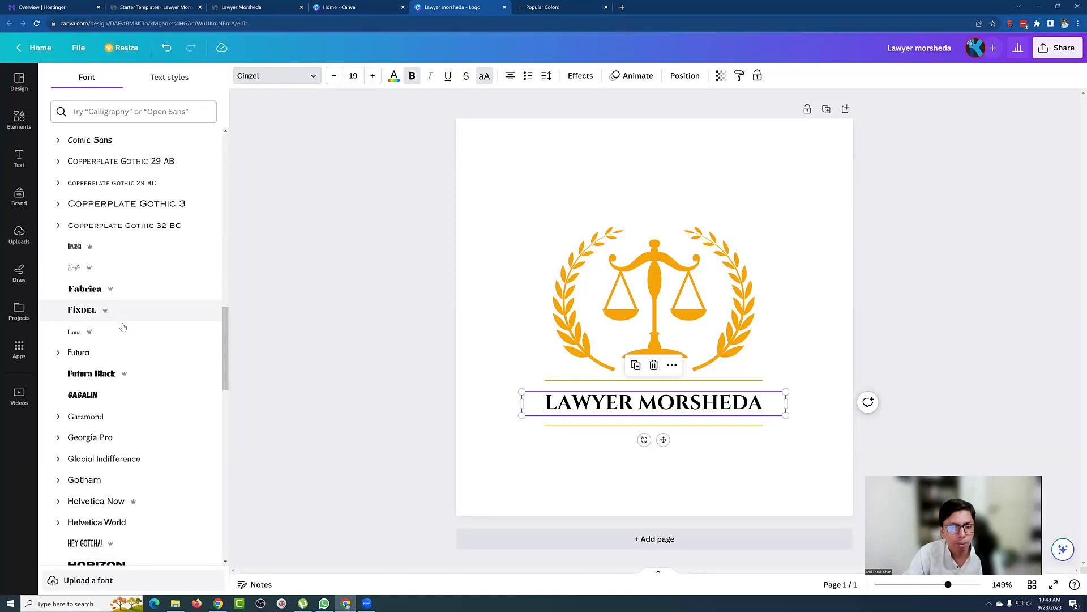
{"action": "mouse_move", "coordinate": [135, 310]}
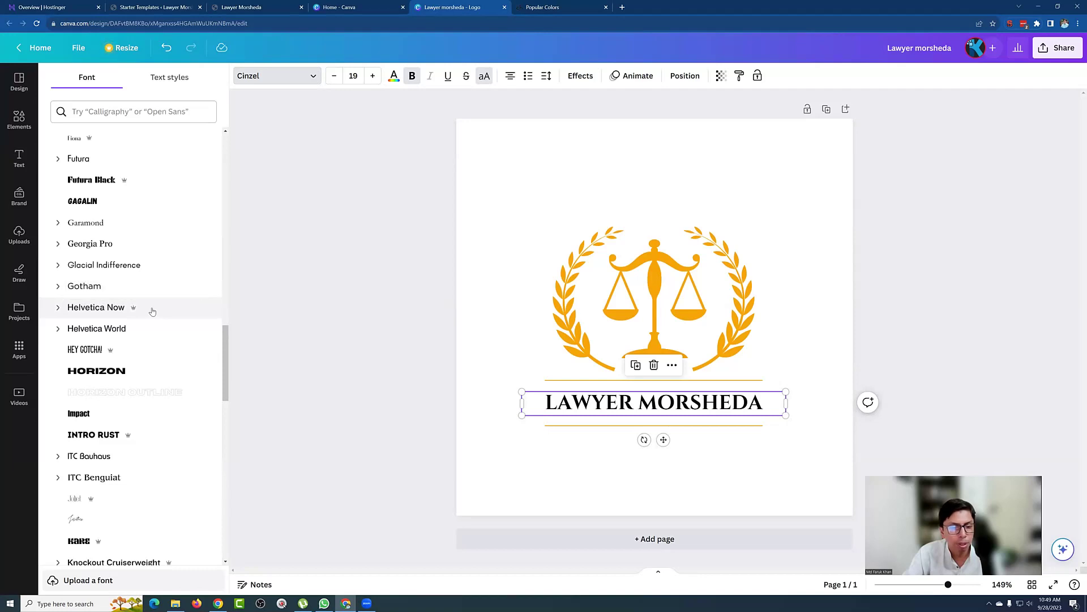
{"action": "scroll", "coordinate": [153, 311], "scroll_direction": "down", "scroll_amount": 4}
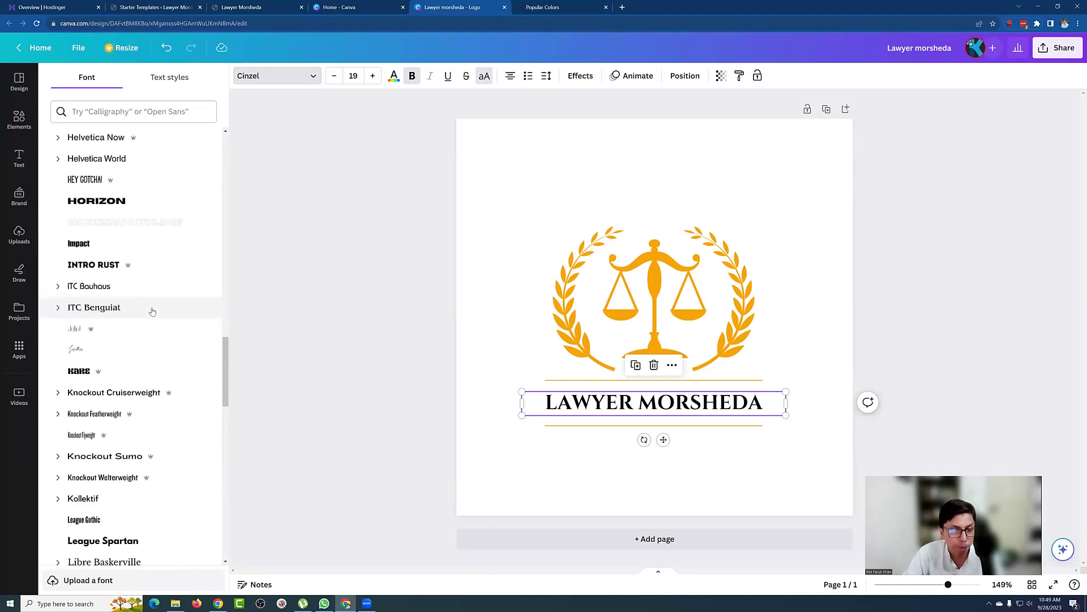
{"action": "scroll", "coordinate": [152, 311], "scroll_direction": "down", "scroll_amount": 2}
{"action": "left_click", "coordinate": [144, 310]}
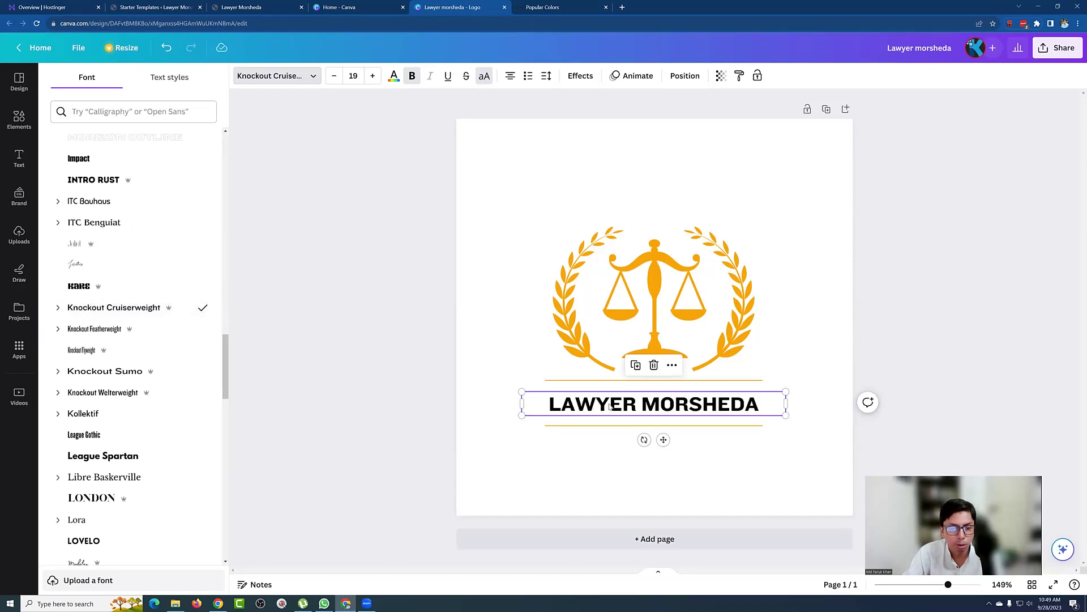
{"action": "left_click", "coordinate": [125, 395]}
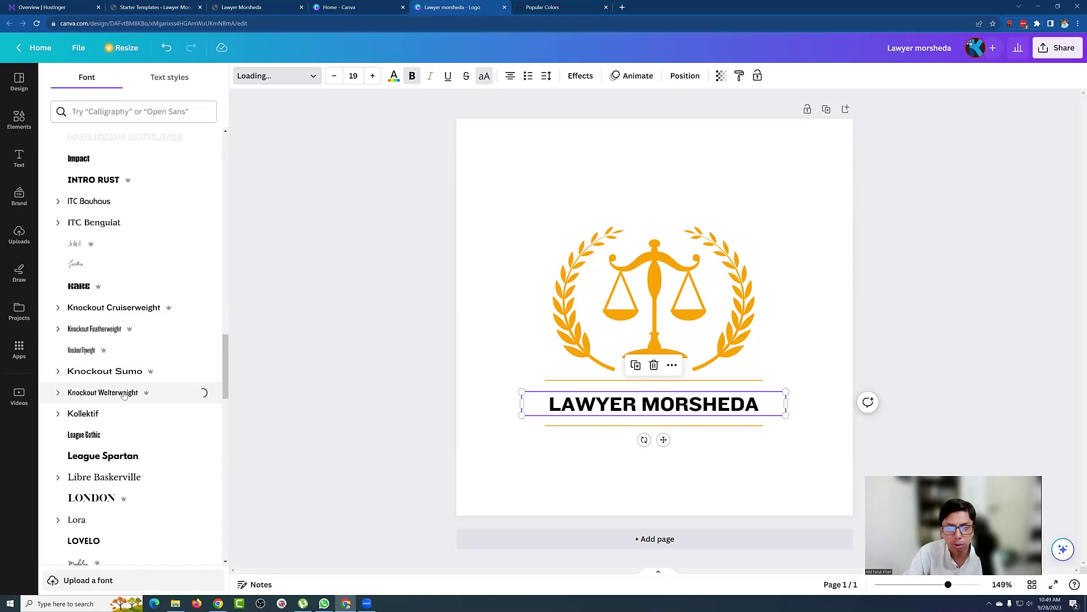
Step: Set the heading in Recoleta, then return to the WordPress logo step
{"action": "scroll", "coordinate": [122, 385], "scroll_direction": "down", "scroll_amount": 5}
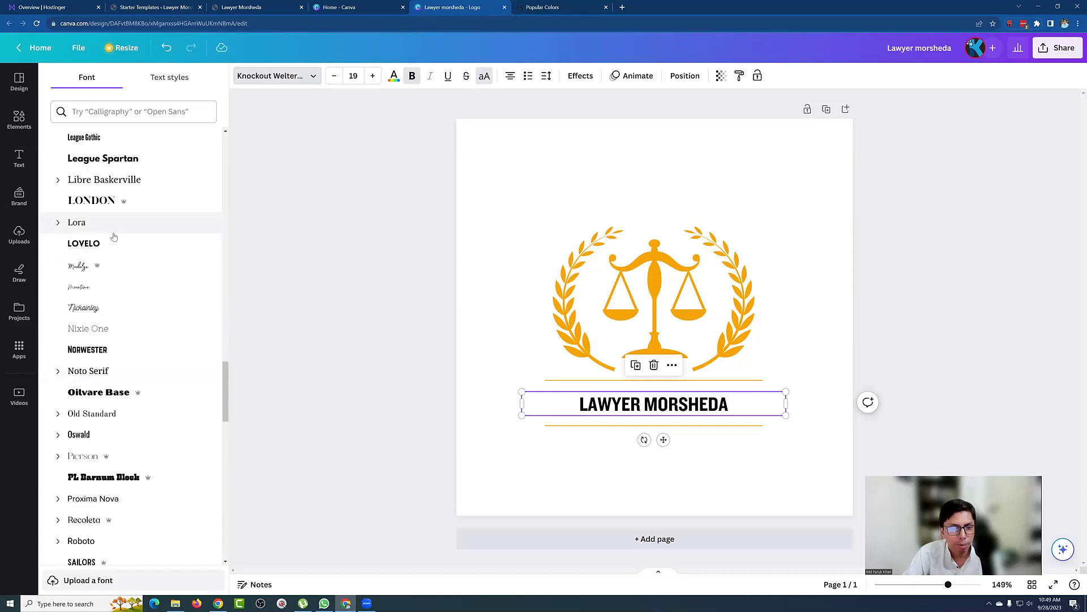
{"action": "scroll", "coordinate": [107, 318], "scroll_direction": "down", "scroll_amount": 2}
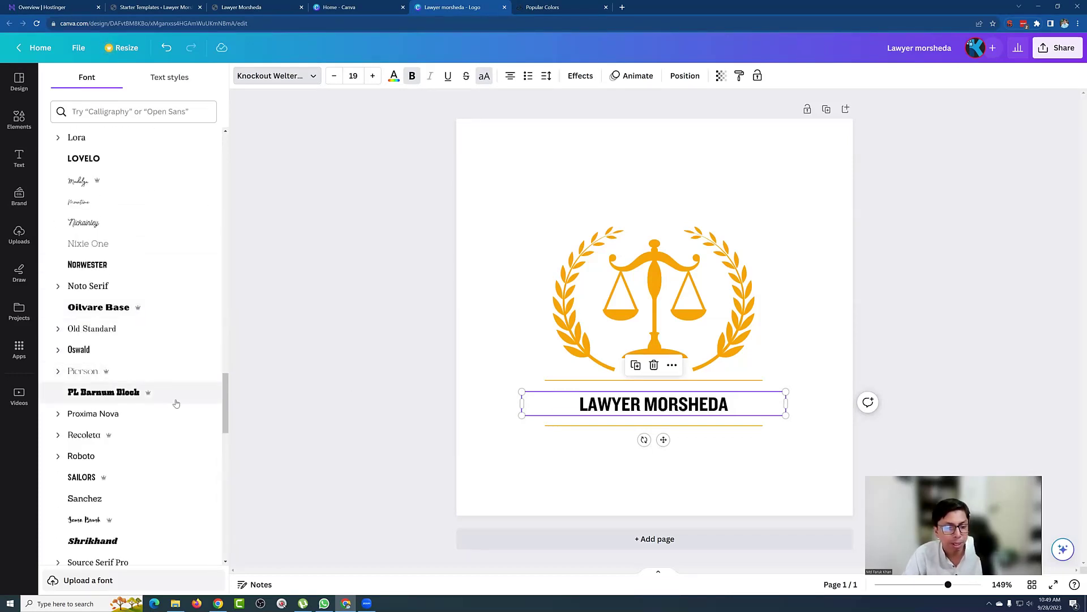
{"action": "scroll", "coordinate": [175, 397], "scroll_direction": "down", "scroll_amount": 1}
{"action": "scroll", "coordinate": [148, 407], "scroll_direction": "down", "scroll_amount": 2}
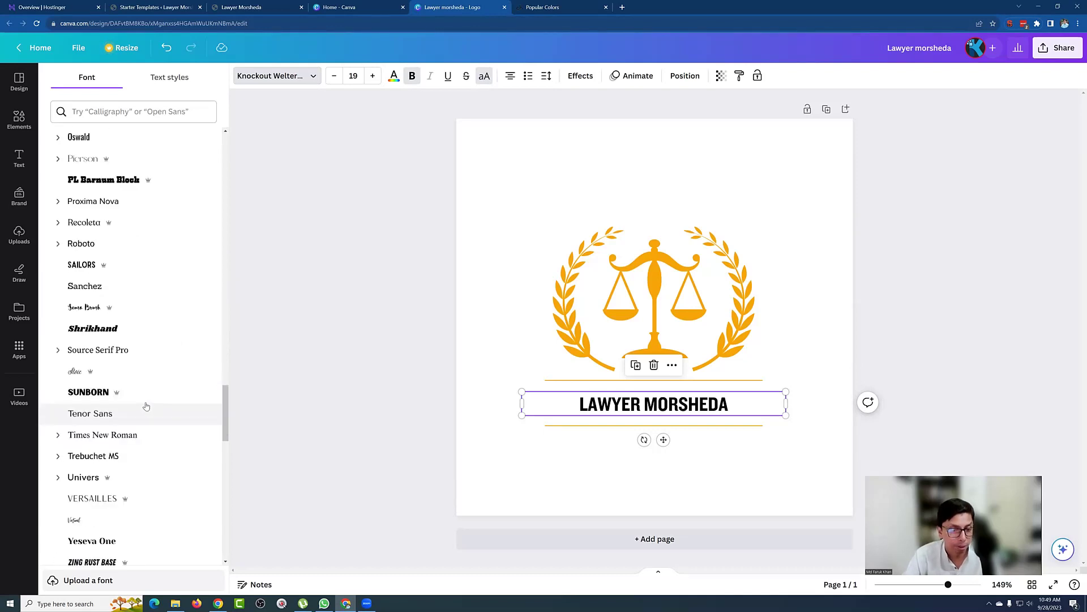
{"action": "scroll", "coordinate": [136, 362], "scroll_direction": "down", "scroll_amount": 2}
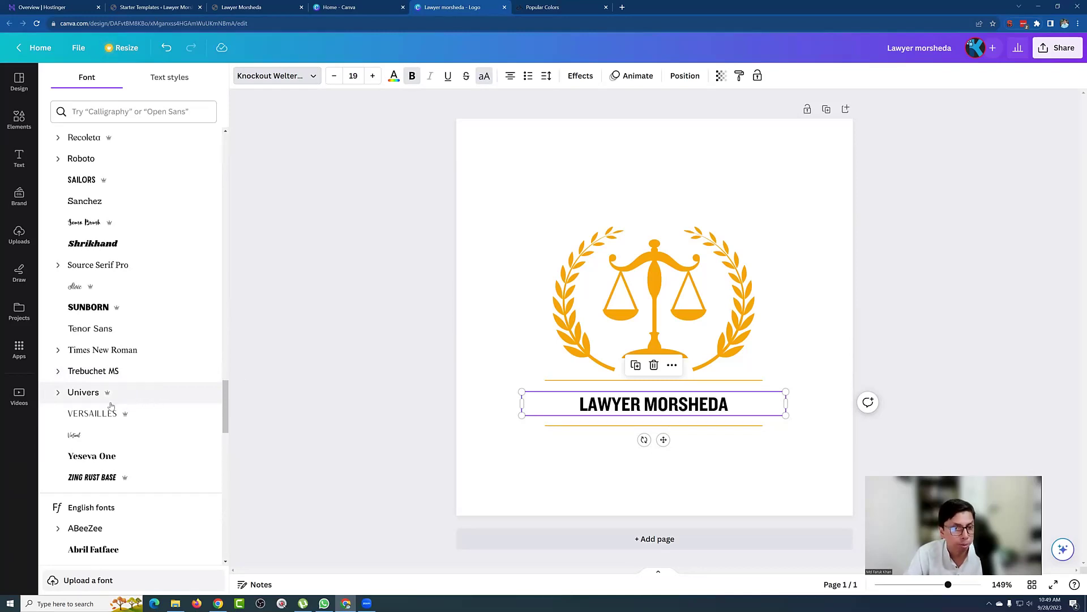
{"action": "scroll", "coordinate": [110, 406], "scroll_direction": "up", "scroll_amount": 3}
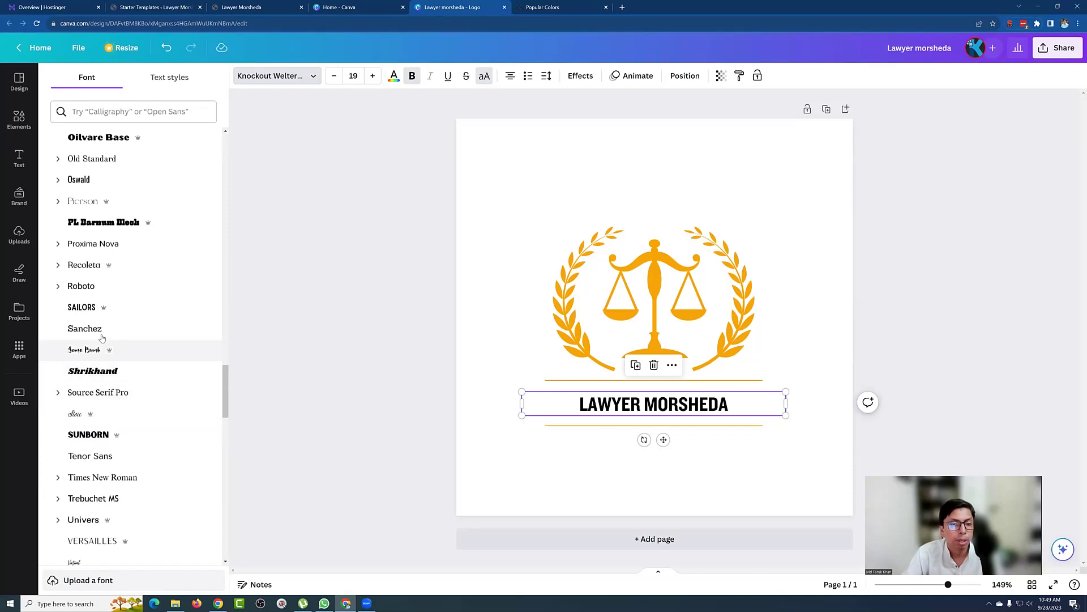
{"action": "left_click", "coordinate": [100, 266]}
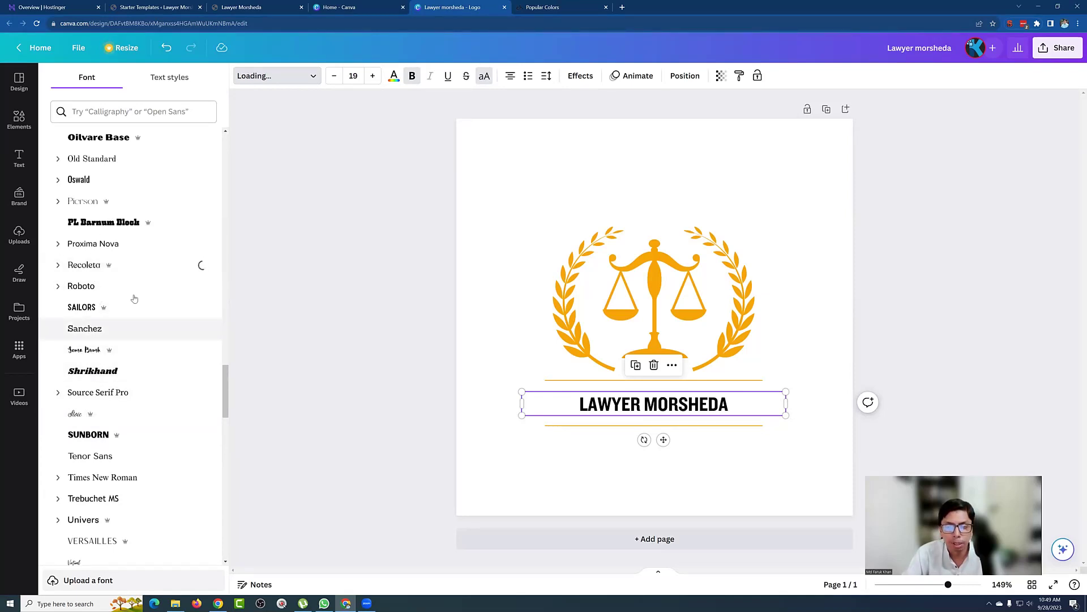
{"action": "left_click", "coordinate": [359, 307]}
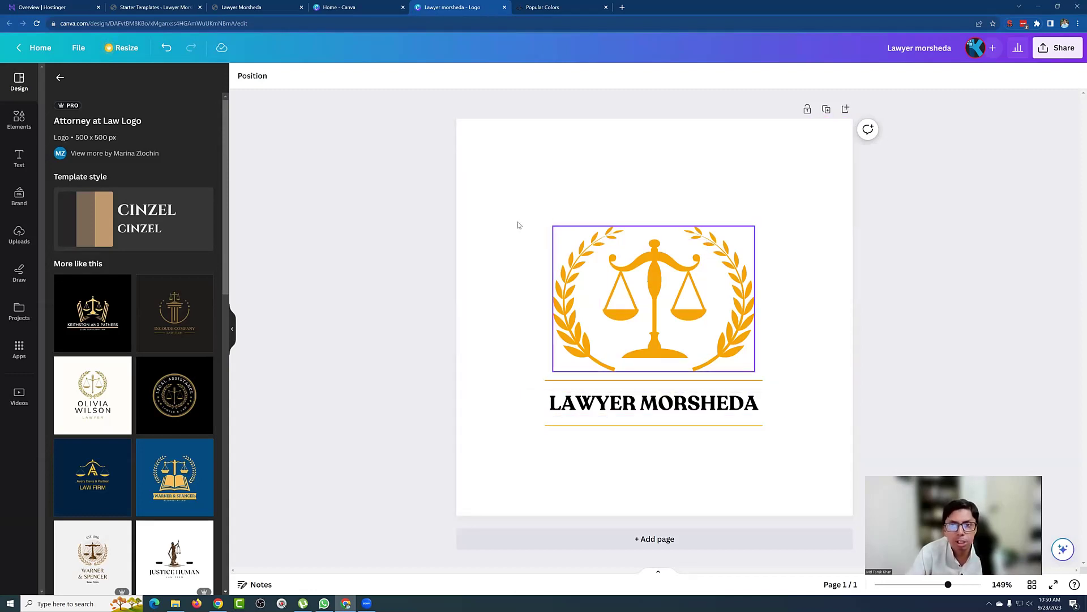
{"action": "left_click", "coordinate": [238, 3]}
{"action": "left_click", "coordinate": [176, 4]}
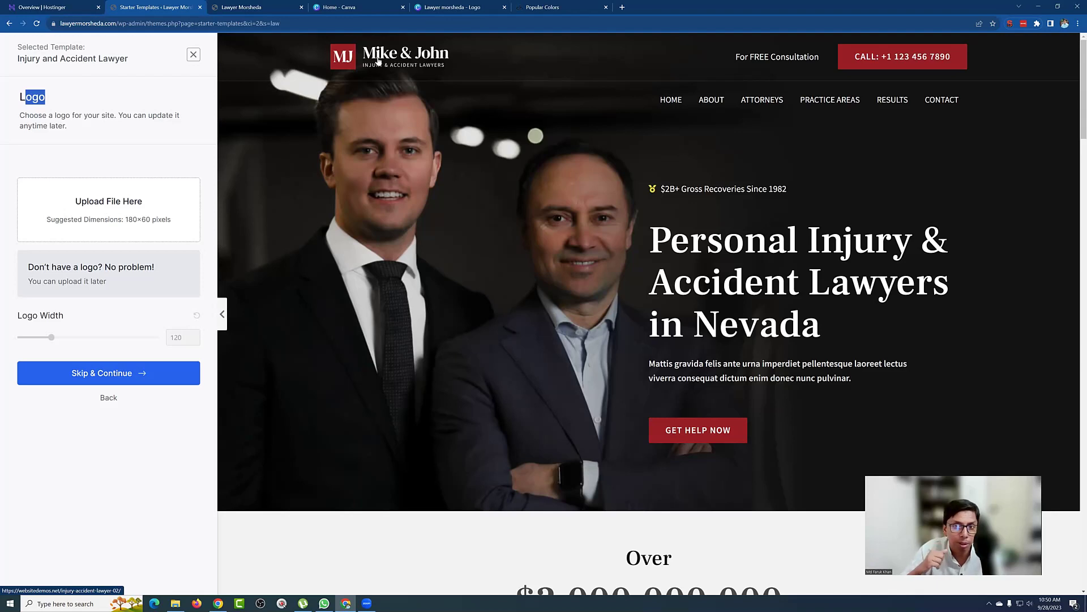
{"action": "left_click", "coordinate": [439, 6]}
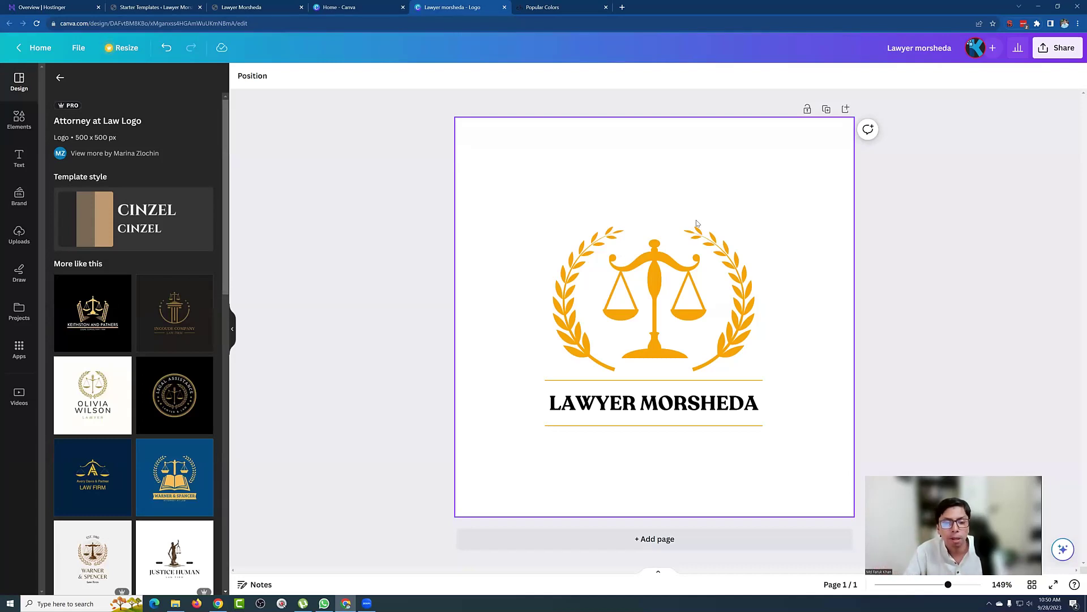
{"action": "left_click", "coordinate": [353, 4]}
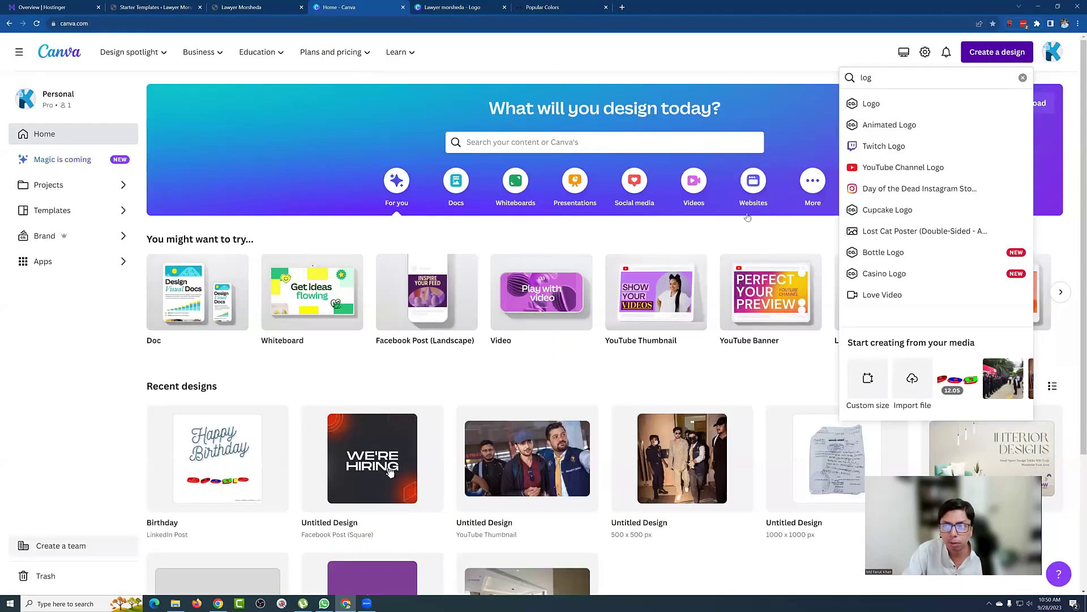
Step: After rechecking WordPress's suggested logo size, create a custom 180 × 60 px Canva design
{"action": "left_click", "coordinate": [863, 386]}
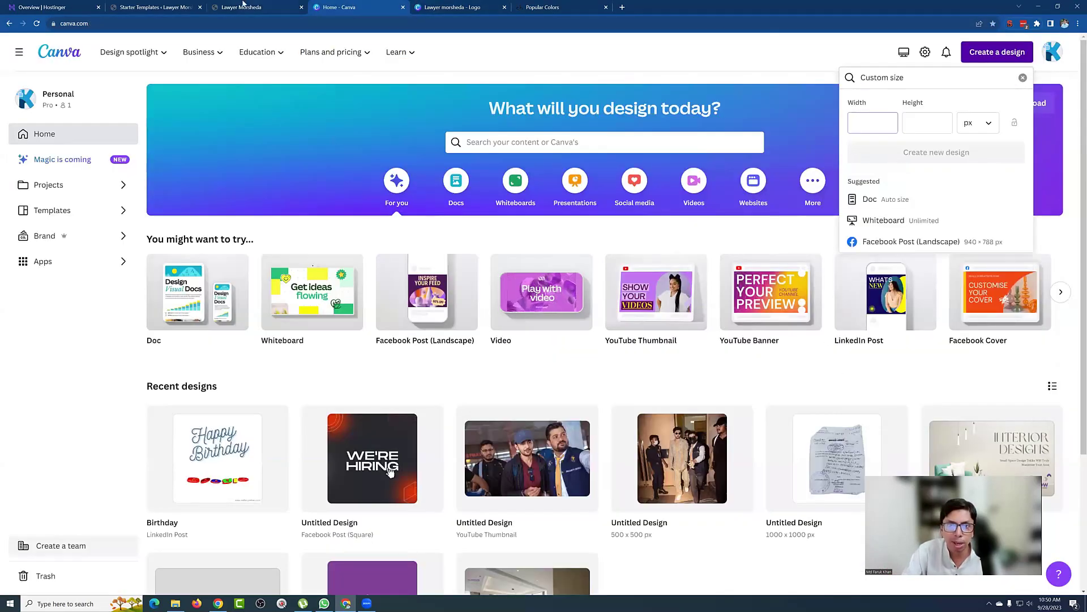
{"action": "left_click", "coordinate": [247, 4]}
{"action": "left_click", "coordinate": [187, 4]}
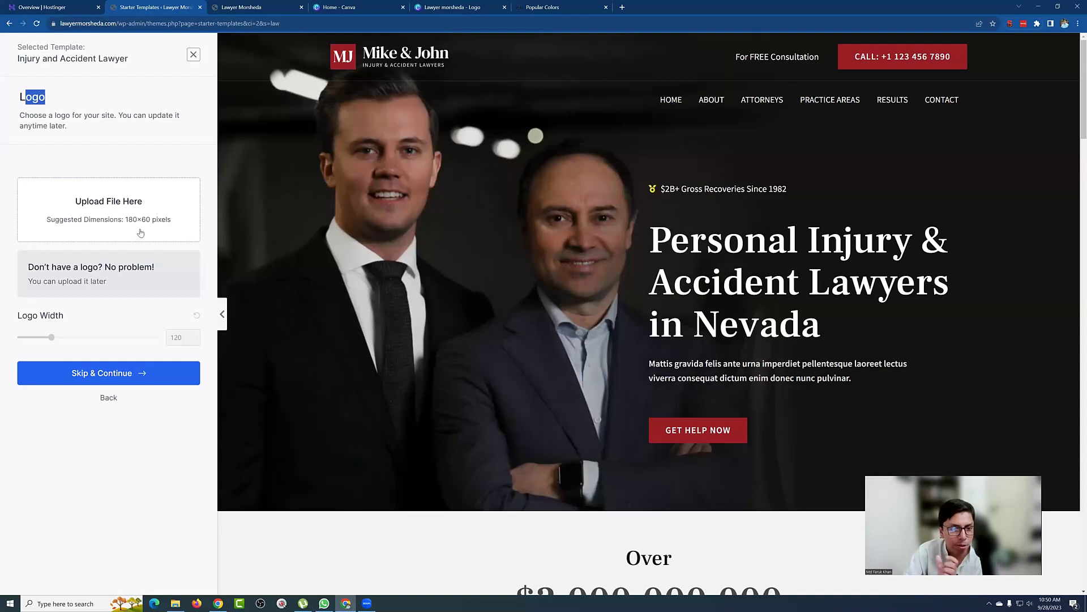
{"action": "left_click", "coordinate": [508, 6]}
{"action": "key", "text": "ctrl+shift+Tab"}
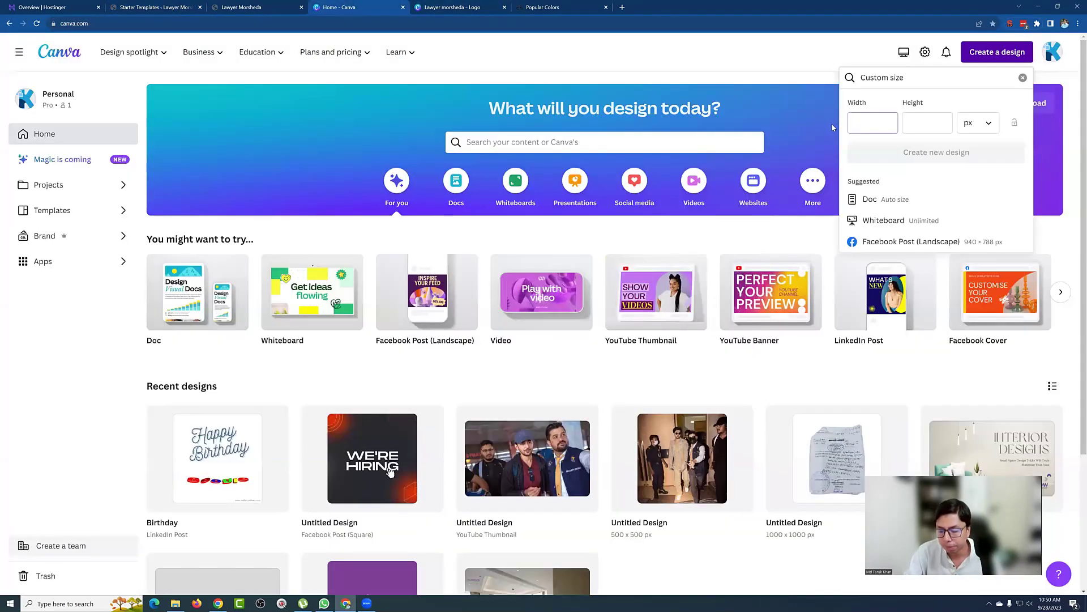
{"action": "type", "text": "180"}
{"action": "left_click", "coordinate": [920, 127]}
{"action": "type", "text": "60"}
{"action": "left_click", "coordinate": [911, 157]}
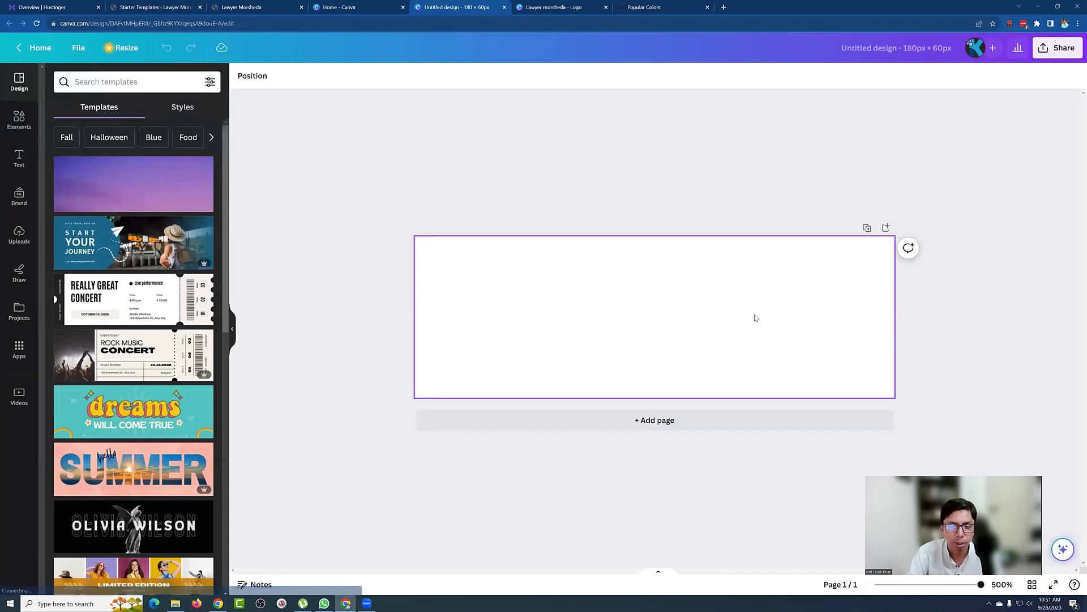
Step: Copy the laurel-and-scales emblem from the original logo and paste it into the 180 × 60 design
{"action": "left_click", "coordinate": [558, 7]}
{"action": "left_click", "coordinate": [605, 293]}
{"action": "left_click", "coordinate": [684, 243]}
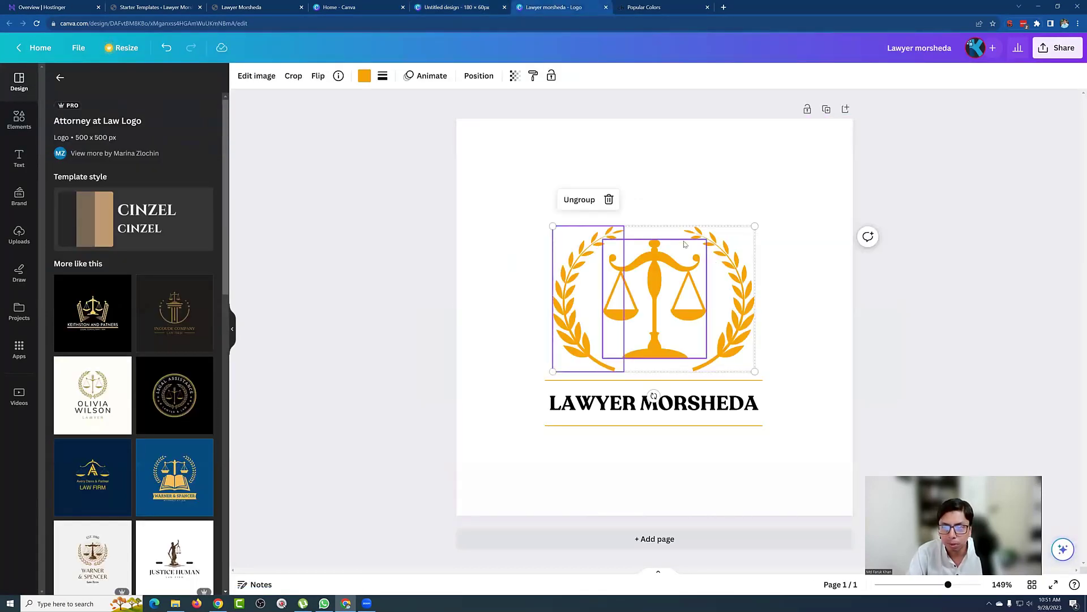
{"action": "key", "text": "ctrl+shift+g"}
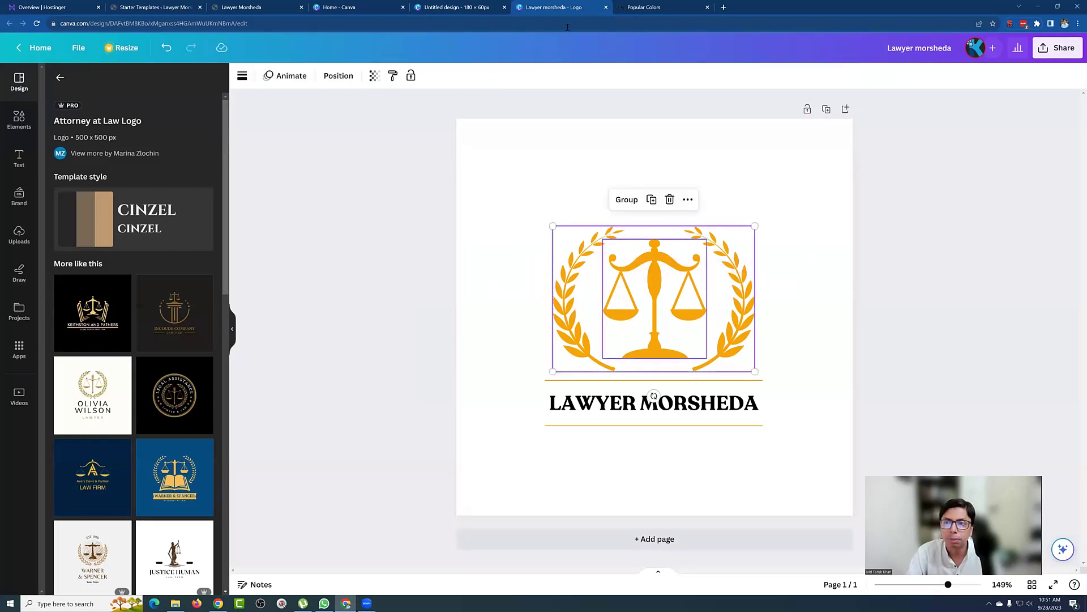
{"action": "left_click", "coordinate": [472, 6]}
{"action": "key", "text": "ctrl+v"}
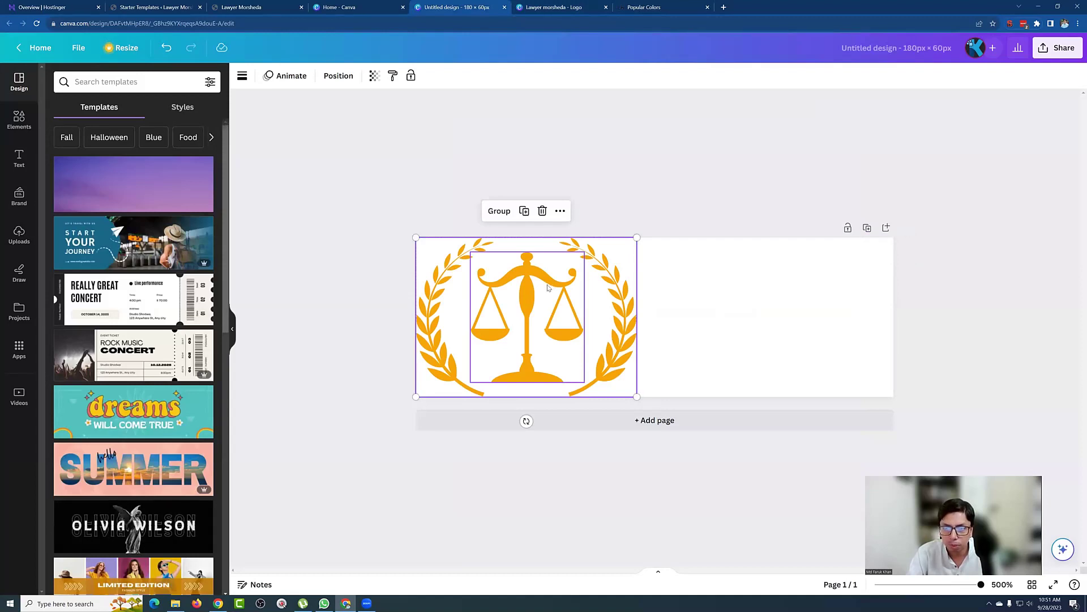
Step: Resize the pasted emblem to fit the banner height and position it on the left
{"action": "left_click", "coordinate": [689, 289]}
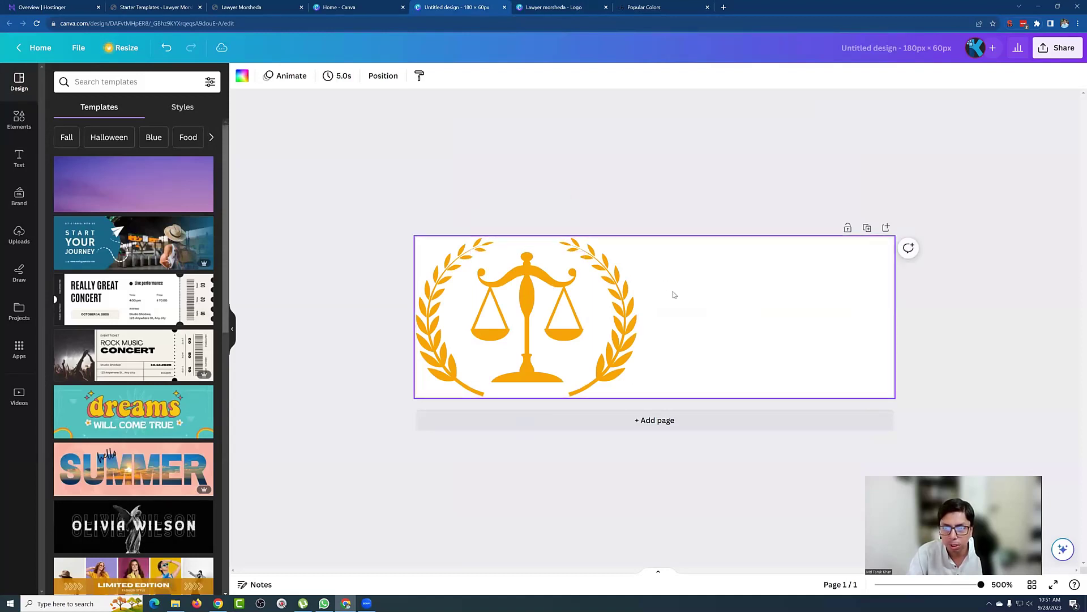
{"action": "left_click", "coordinate": [590, 311]}
{"action": "left_click", "coordinate": [626, 368]}
{"action": "left_click_drag", "start_coordinate": [638, 396], "coordinate": [658, 386]}
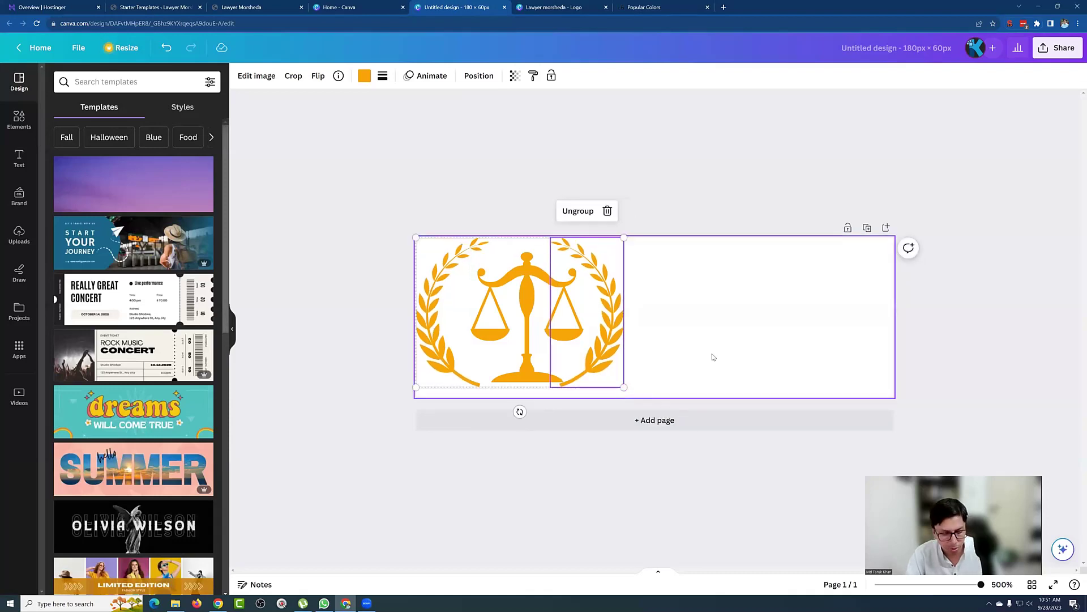
{"action": "key", "text": "ctrl+z"}
{"action": "left_click", "coordinate": [652, 299]}
{"action": "left_click", "coordinate": [492, 328]}
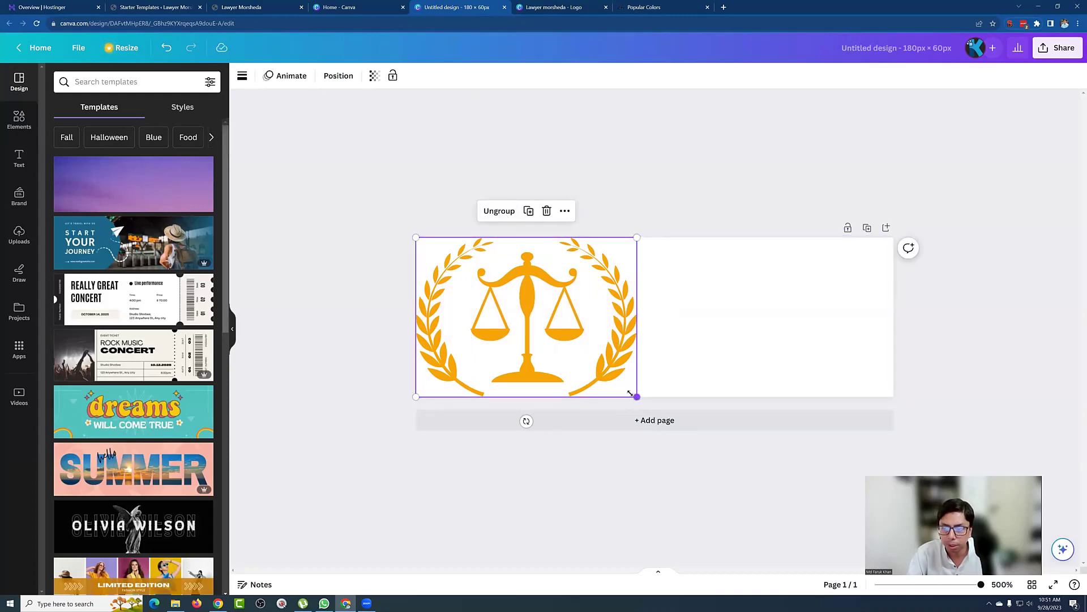
{"action": "left_click_drag", "start_coordinate": [637, 397], "coordinate": [619, 383]}
{"action": "left_click_drag", "start_coordinate": [503, 312], "coordinate": [503, 321]}
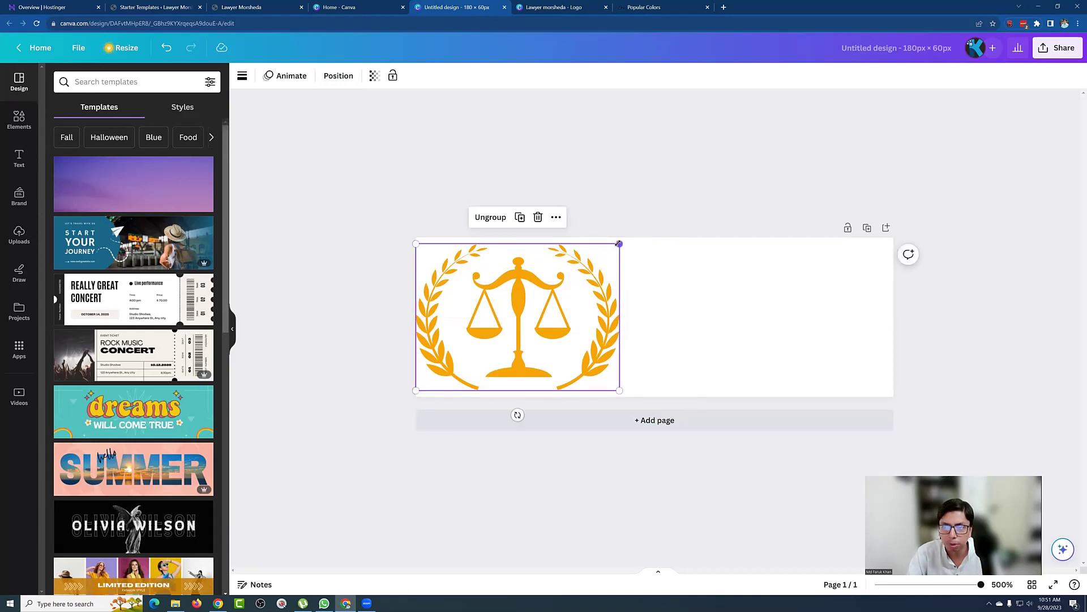
{"action": "left_click_drag", "start_coordinate": [620, 244], "coordinate": [623, 240]}
{"action": "left_click", "coordinate": [665, 338]}
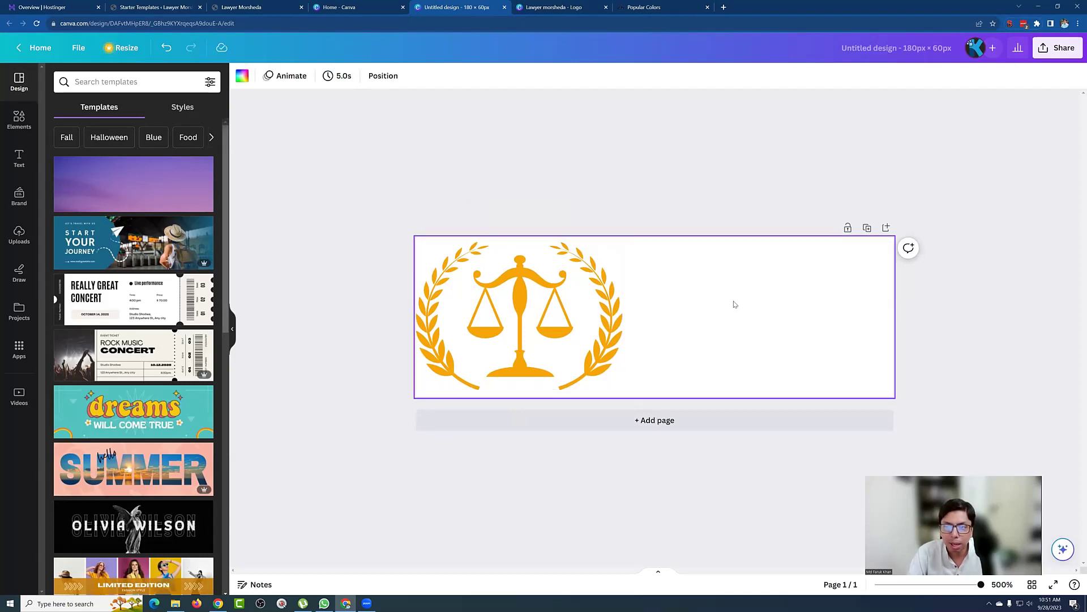
Step: Select the LAWYER MORSHEDA heading in the original logo to bring it across
{"action": "left_click", "coordinate": [555, 7]}
{"action": "left_click", "coordinate": [634, 403]}
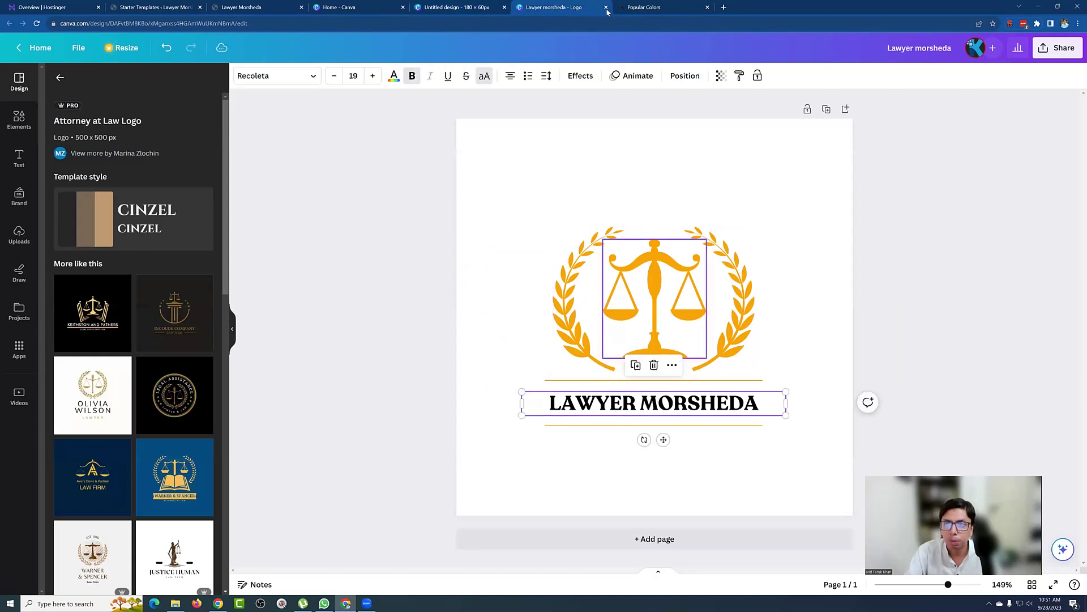
{"action": "key", "text": "ctrl+shift+Tab"}
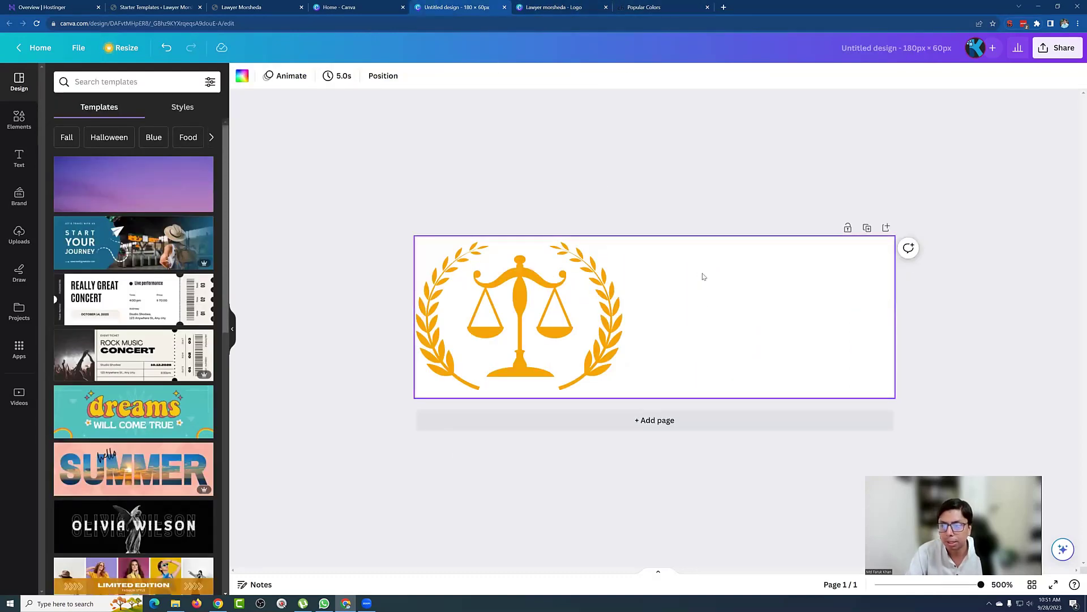
Step: Paste the heading beside the emblem and split it into left-aligned LAWYER / MORSHEDA lines
{"action": "key", "text": "ctrl+v"}
{"action": "left_click_drag", "start_coordinate": [655, 267], "coordinate": [735, 295]}
{"action": "double_click", "coordinate": [735, 295]}
{"action": "left_click", "coordinate": [712, 286]}
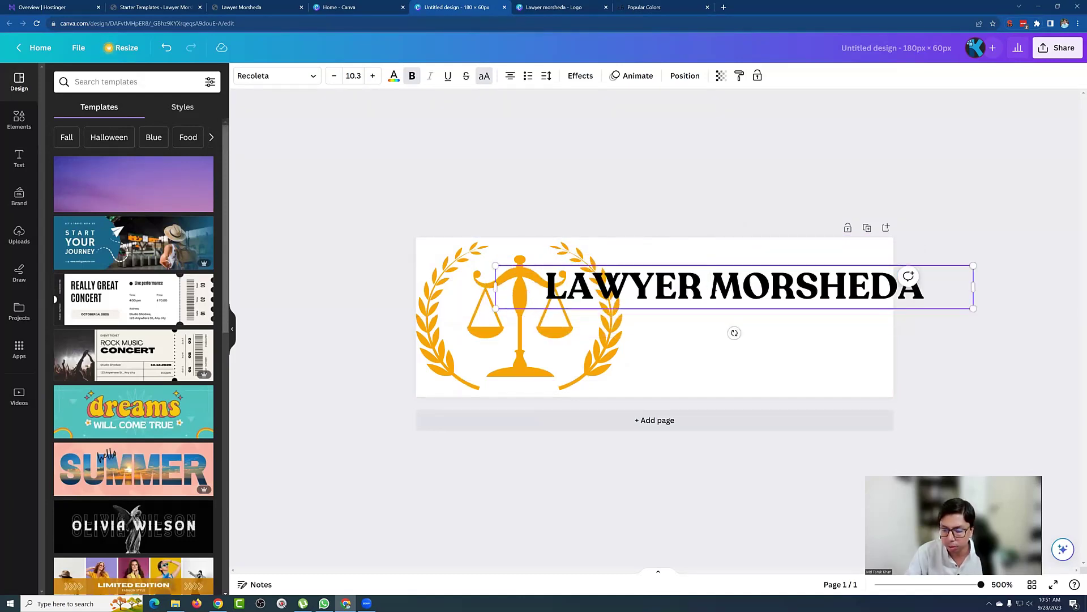
{"action": "key", "text": "Return"}
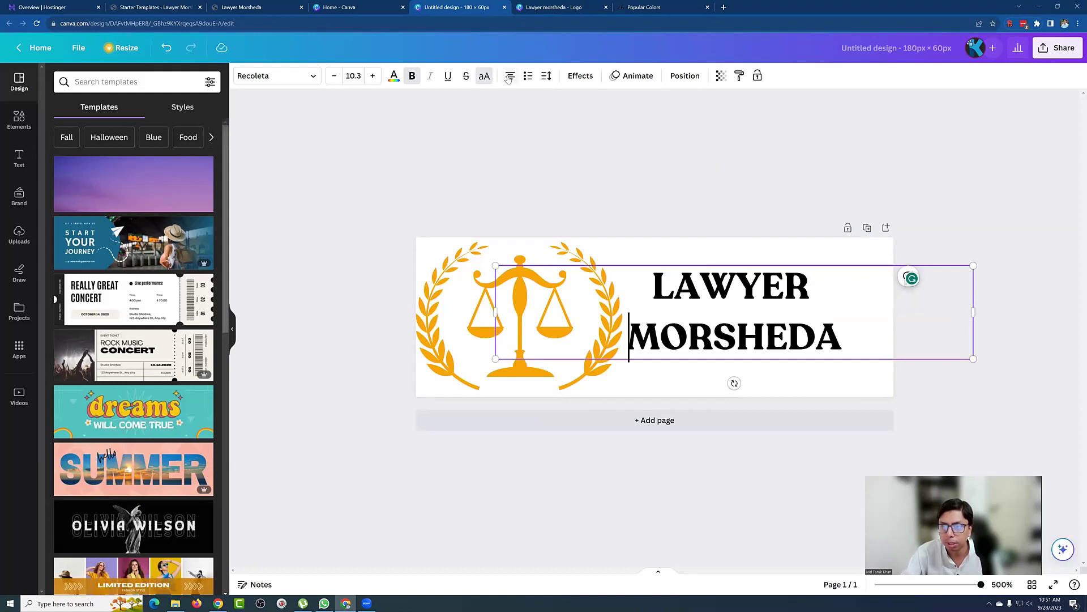
{"action": "left_click", "coordinate": [509, 77]}
{"action": "key", "text": "Up"}
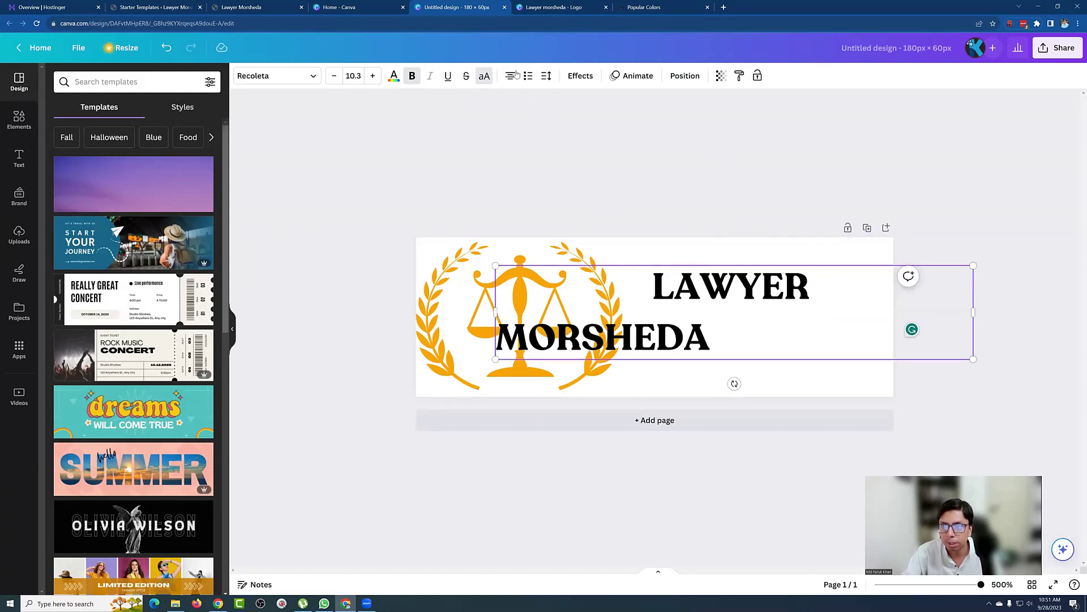
{"action": "left_click", "coordinate": [512, 76]}
Step: Narrow the name text box, enlarge the text and move it clear of the emblem
{"action": "left_click_drag", "start_coordinate": [974, 312], "coordinate": [661, 332]}
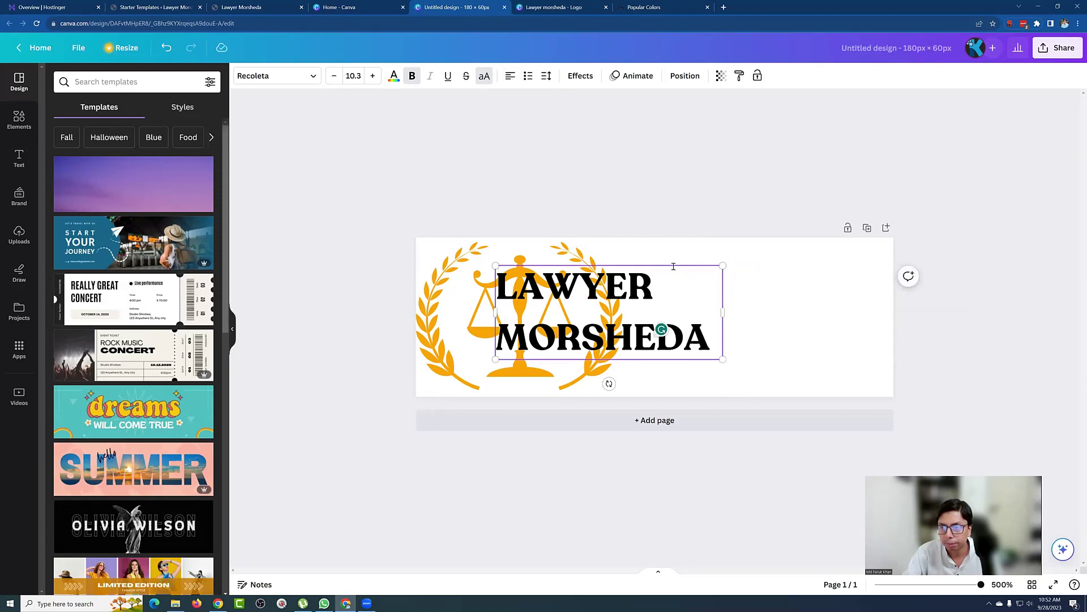
{"action": "left_click_drag", "start_coordinate": [673, 266], "coordinate": [810, 246]}
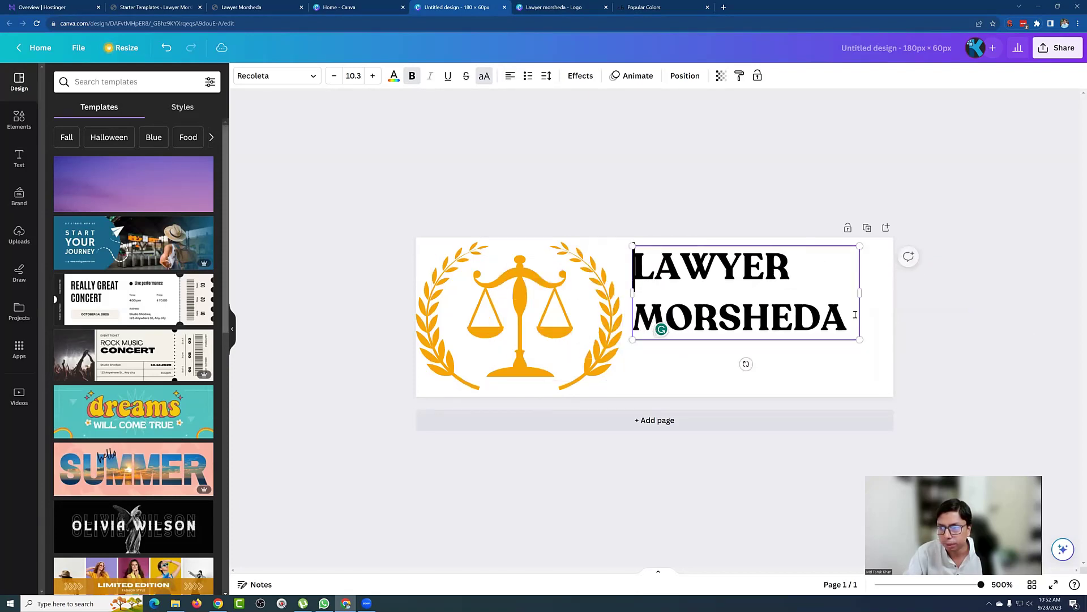
{"action": "left_click_drag", "start_coordinate": [860, 335], "coordinate": [916, 362]}
{"action": "left_click_drag", "start_coordinate": [737, 248], "coordinate": [730, 257]}
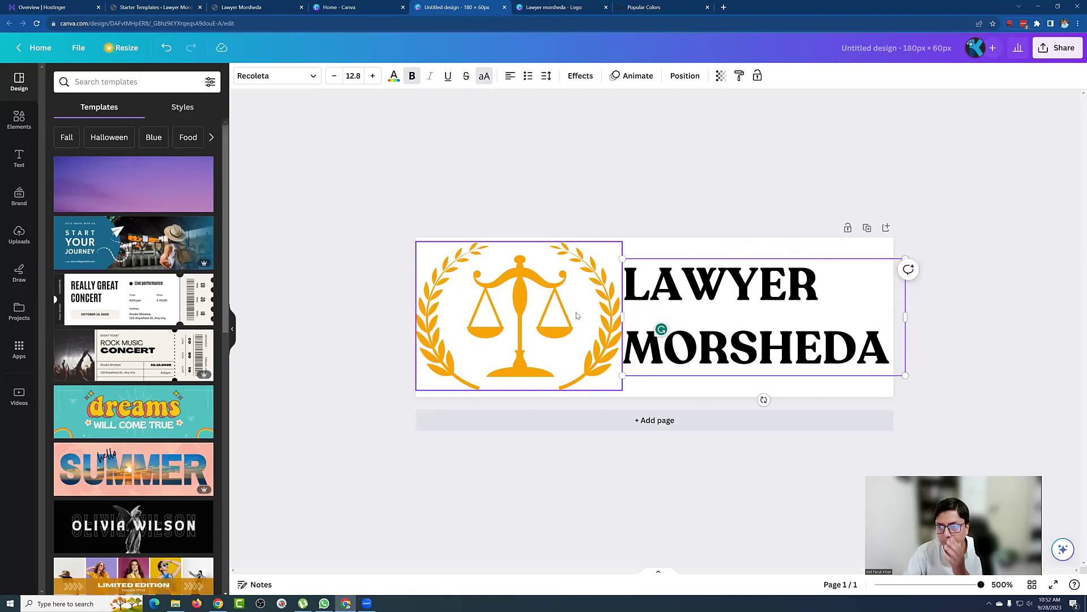
Step: Shrink the scales emblem and realign it with the name text
{"action": "left_click", "coordinate": [515, 321]}
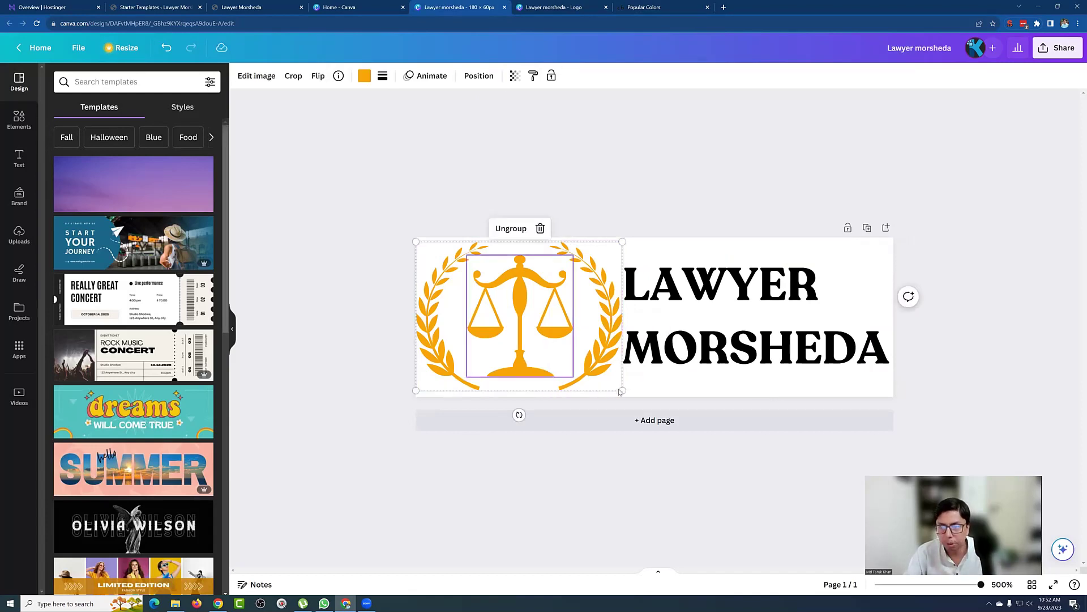
{"action": "left_click_drag", "start_coordinate": [622, 390], "coordinate": [597, 377]}
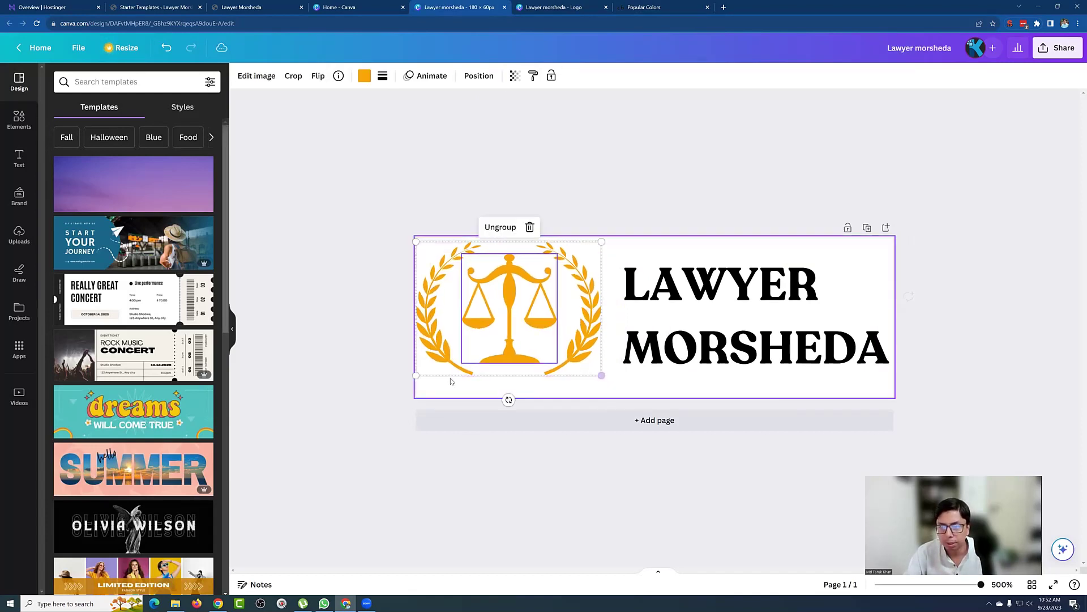
{"action": "left_click", "coordinate": [348, 373]}
{"action": "left_click", "coordinate": [496, 310]}
{"action": "left_click_drag", "start_coordinate": [495, 310], "coordinate": [500, 317]}
{"action": "left_click_drag", "start_coordinate": [653, 318], "coordinate": [646, 318]}
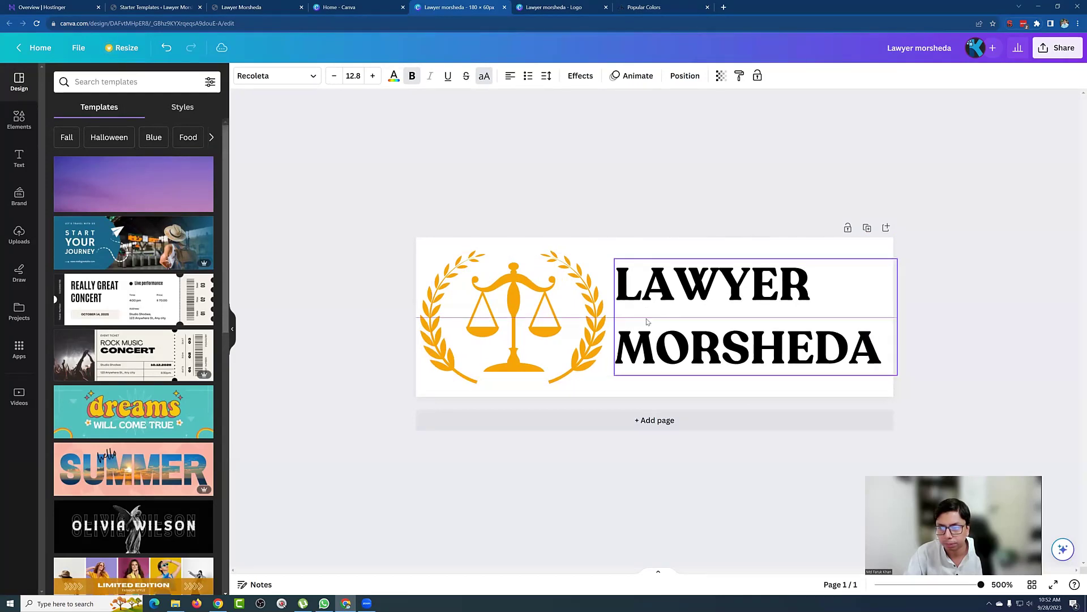
{"action": "left_click", "coordinate": [984, 320]}
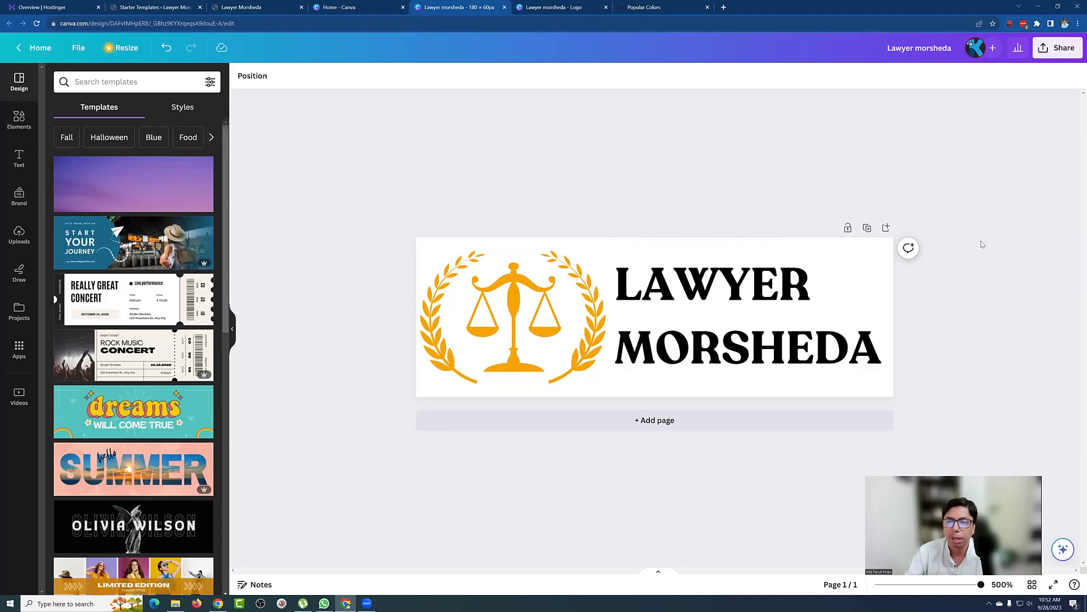
Step: Enlarge the name text slightly and nudge it into its final position
{"action": "left_click", "coordinate": [733, 321]}
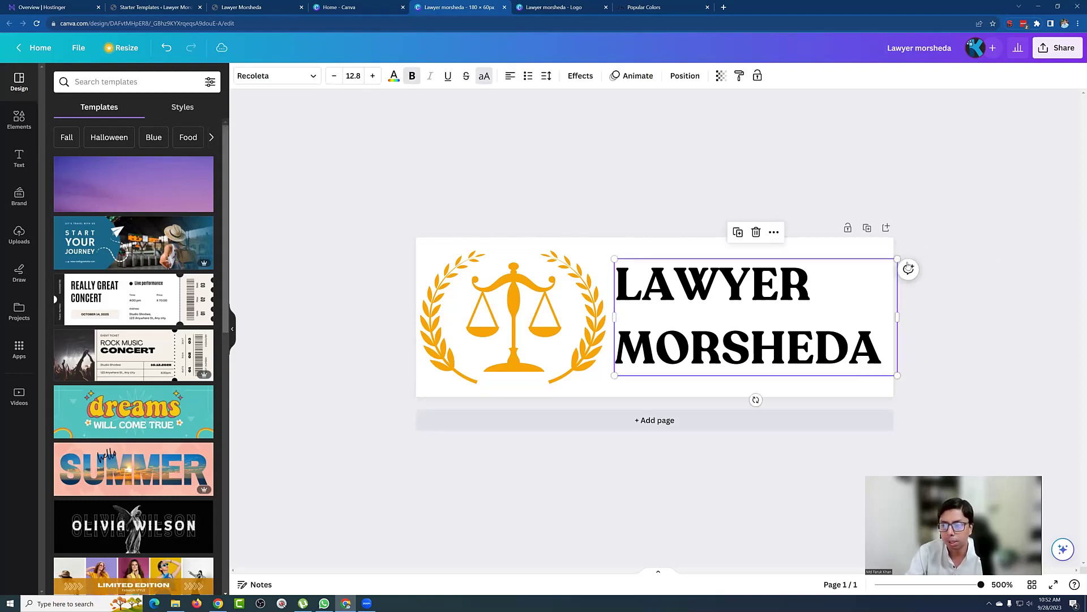
{"action": "left_click_drag", "start_coordinate": [905, 254], "coordinate": [909, 253]}
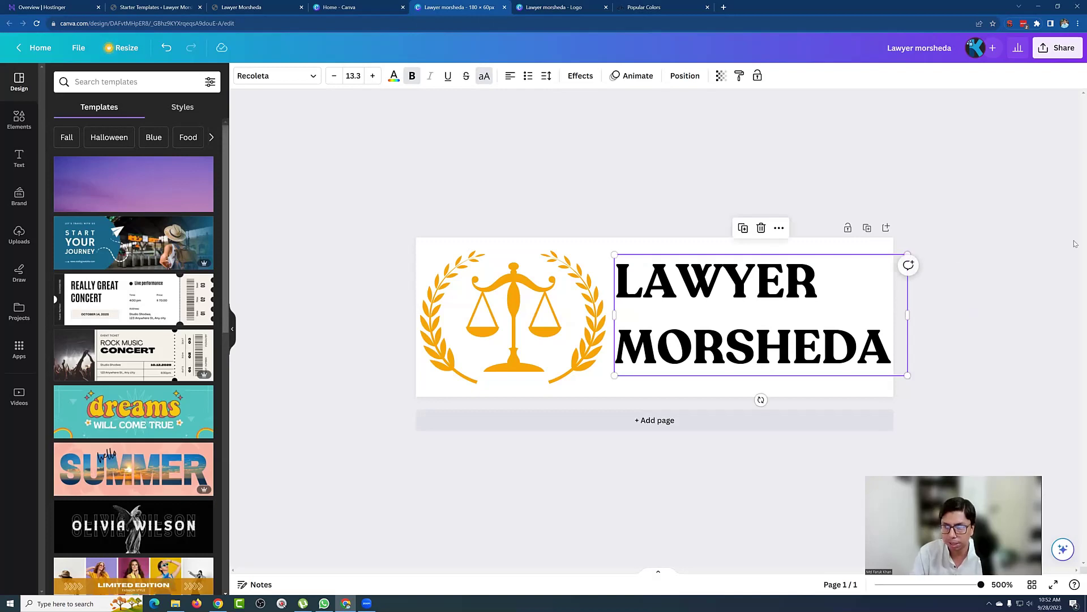
{"action": "key", "text": "Down"}
{"action": "key", "text": "Left"}
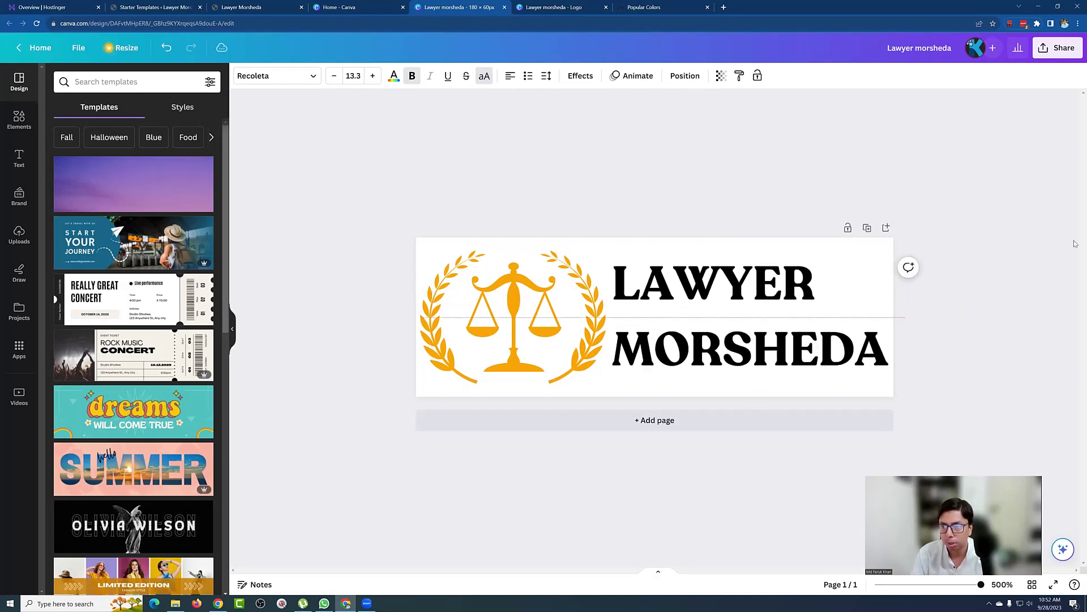
{"action": "left_click", "coordinate": [1035, 275]}
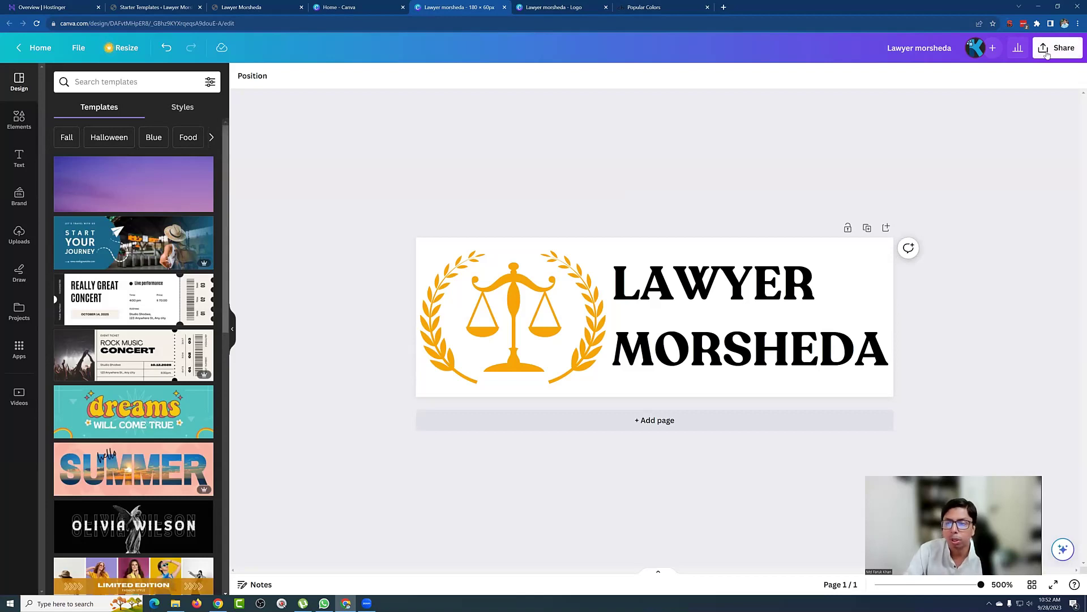
Step: Download the 180 × 60 logo as Lawyer morsheda.svg with a transparent background
{"action": "left_click", "coordinate": [1045, 54]}
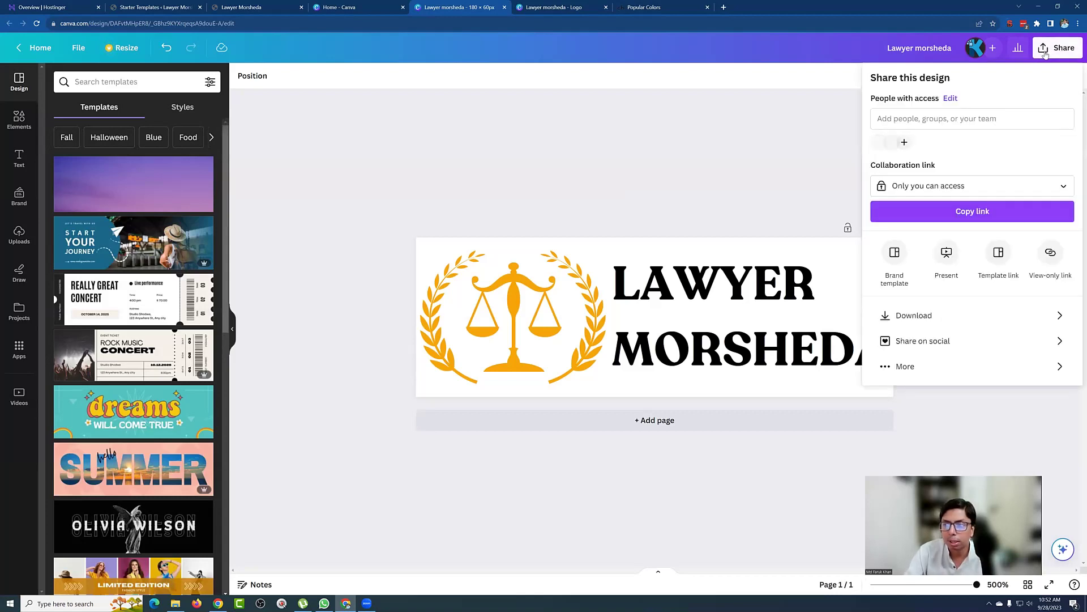
{"action": "left_click", "coordinate": [913, 315]}
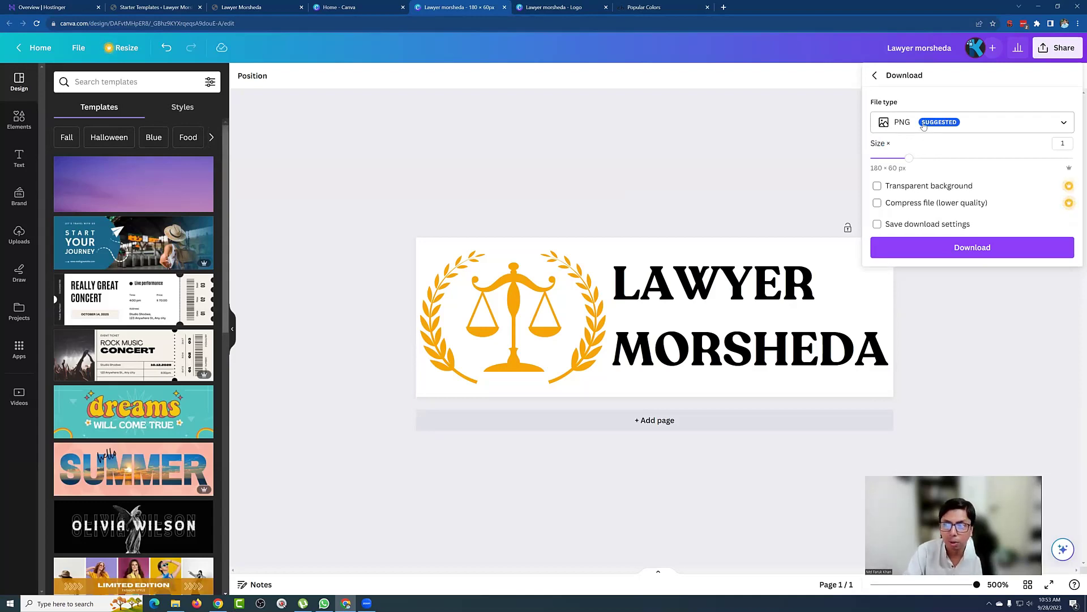
{"action": "left_click", "coordinate": [924, 125]}
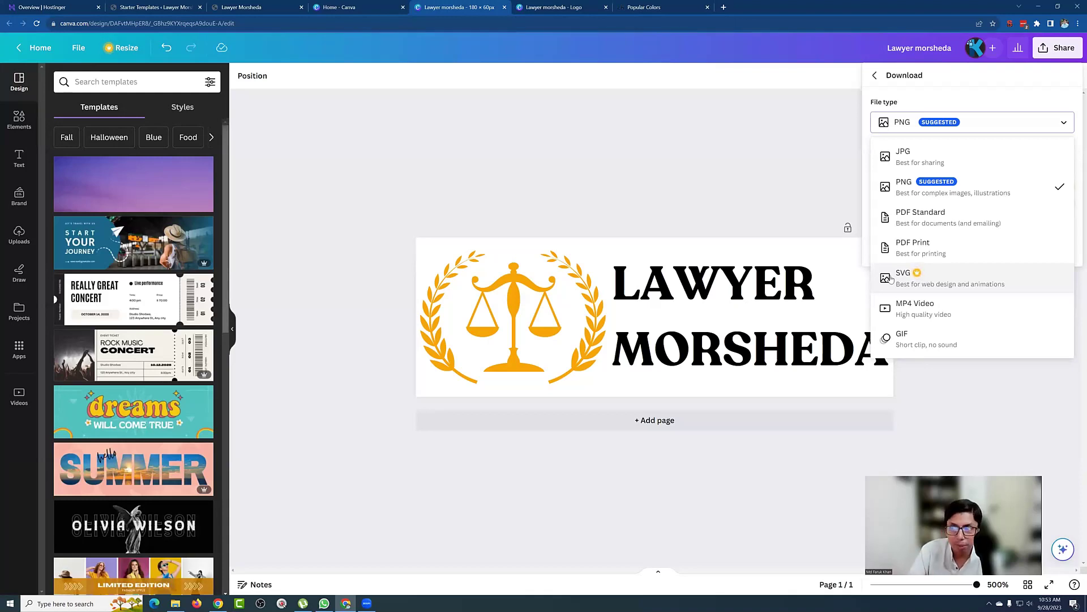
{"action": "left_click", "coordinate": [902, 279]}
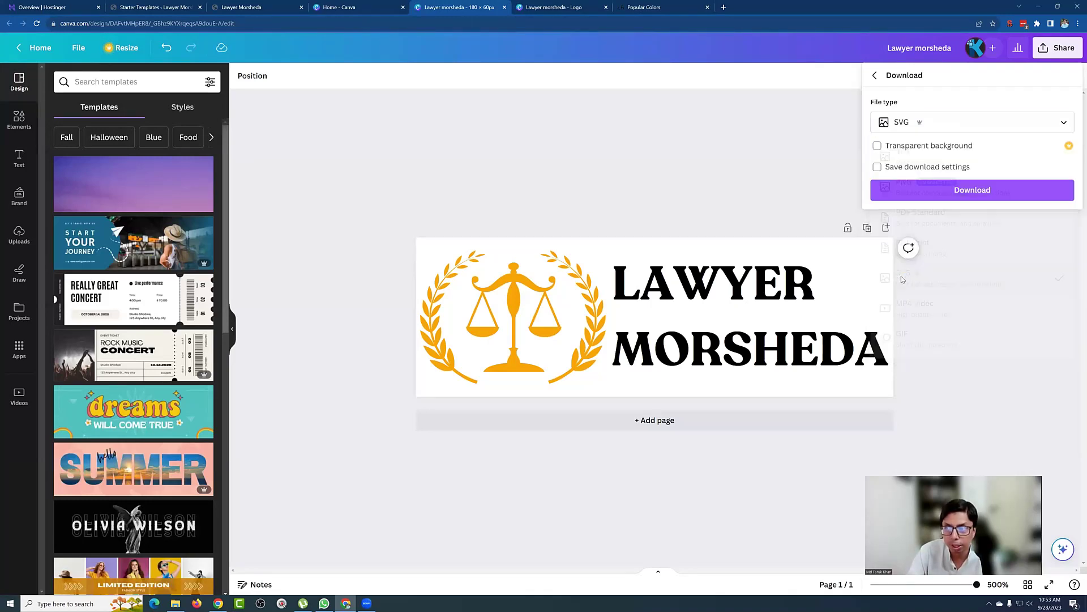
{"action": "left_click", "coordinate": [877, 147]}
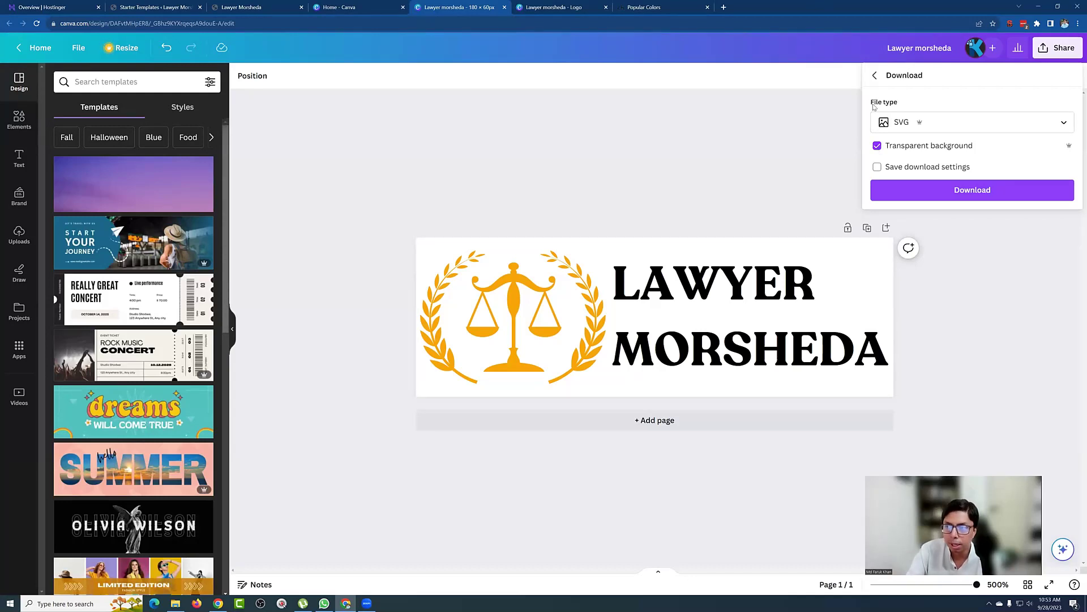
{"action": "left_click", "coordinate": [960, 189]}
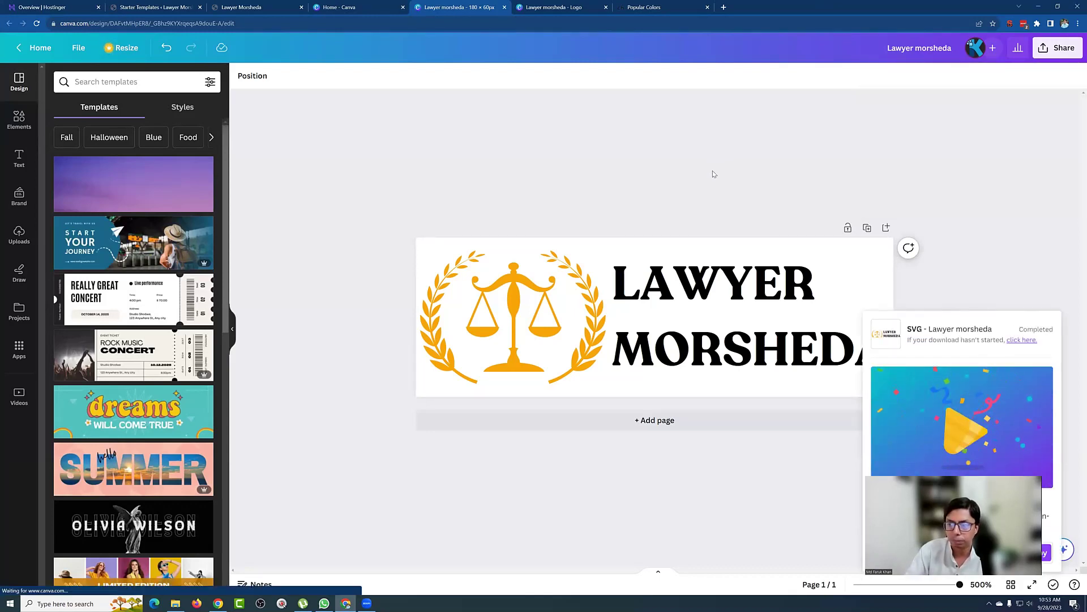
Step: Enlarge the square logo's emblem, lines and name together and centre them on the page
{"action": "left_click", "coordinate": [558, 7]}
{"action": "left_click_drag", "start_coordinate": [538, 229], "coordinate": [785, 461]}
{"action": "left_click_drag", "start_coordinate": [785, 226], "coordinate": [816, 195]}
{"action": "mouse_move", "coordinate": [703, 289]}
{"action": "left_mouse_down"}
{"action": "mouse_move", "coordinate": [680, 290]}
{"action": "mouse_move", "coordinate": [694, 298]}
{"action": "left_mouse_up"}
{"action": "left_click_drag", "start_coordinate": [804, 203], "coordinate": [829, 170]}
{"action": "left_click_drag", "start_coordinate": [704, 290], "coordinate": [692, 304]}
{"action": "left_click", "coordinate": [935, 305]}
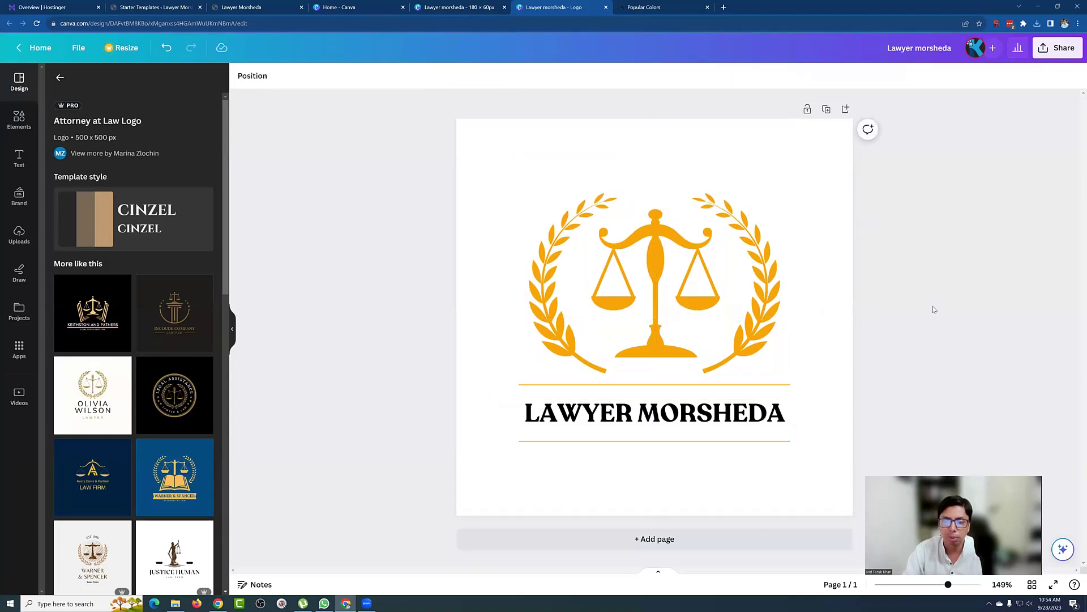
Step: Download the square 500 × 500 logo as a PNG
{"action": "left_click", "coordinate": [1058, 48]}
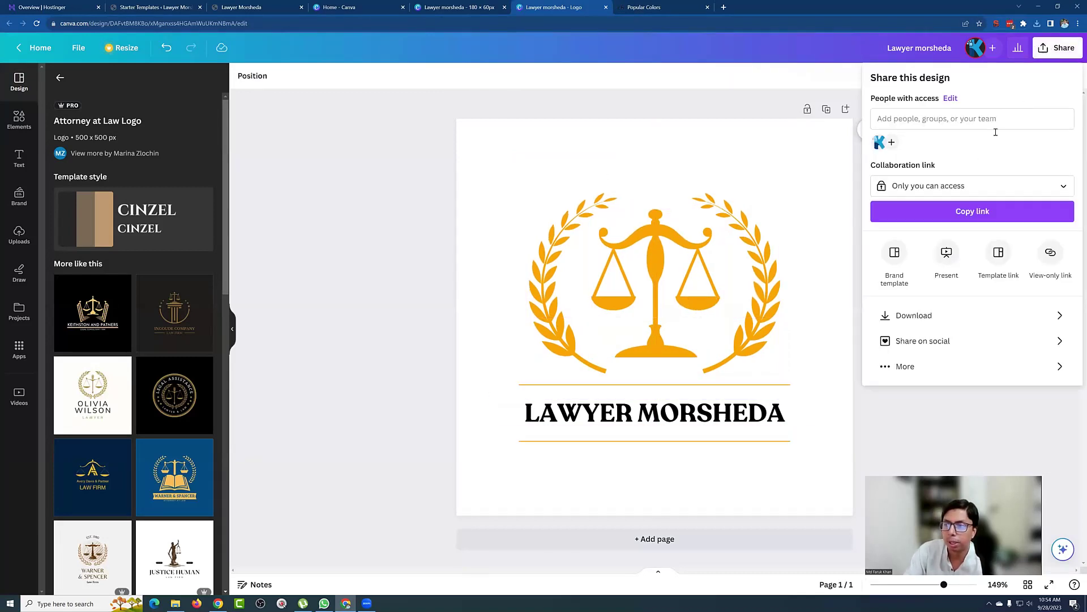
{"action": "left_click", "coordinate": [914, 316]}
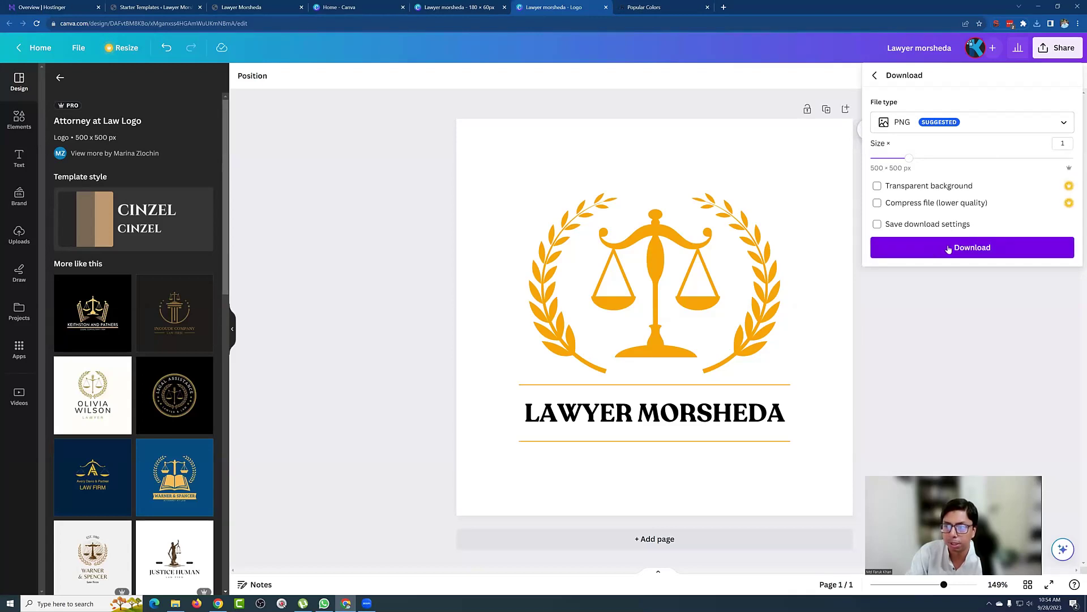
{"action": "left_click", "coordinate": [949, 249]}
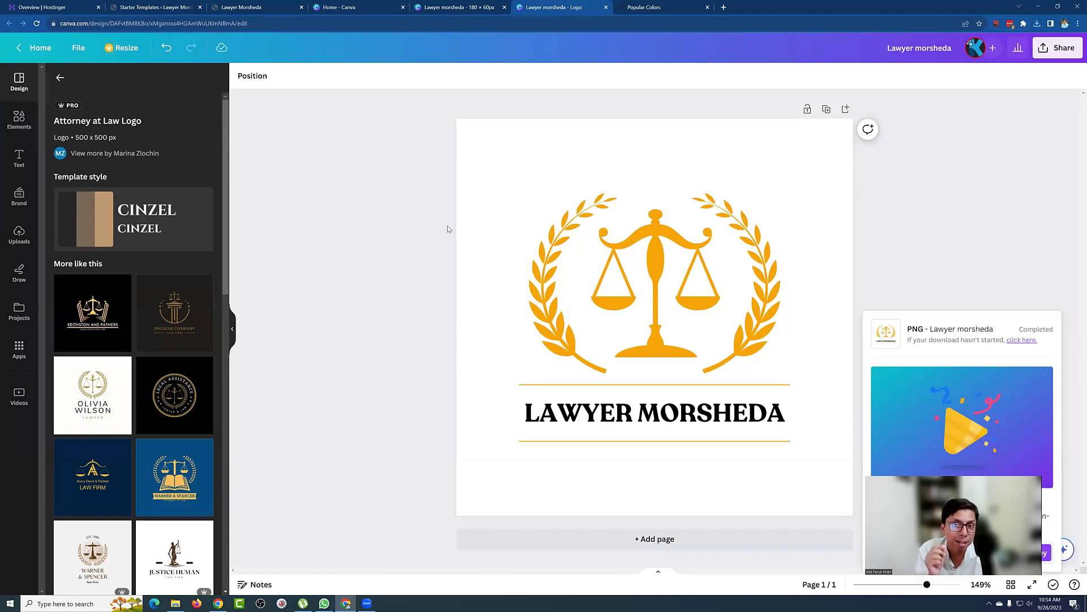
Step: Open a series of new browser tabs
{"action": "left_click", "coordinate": [723, 8]}
{"action": "left_click", "coordinate": [826, 8]}
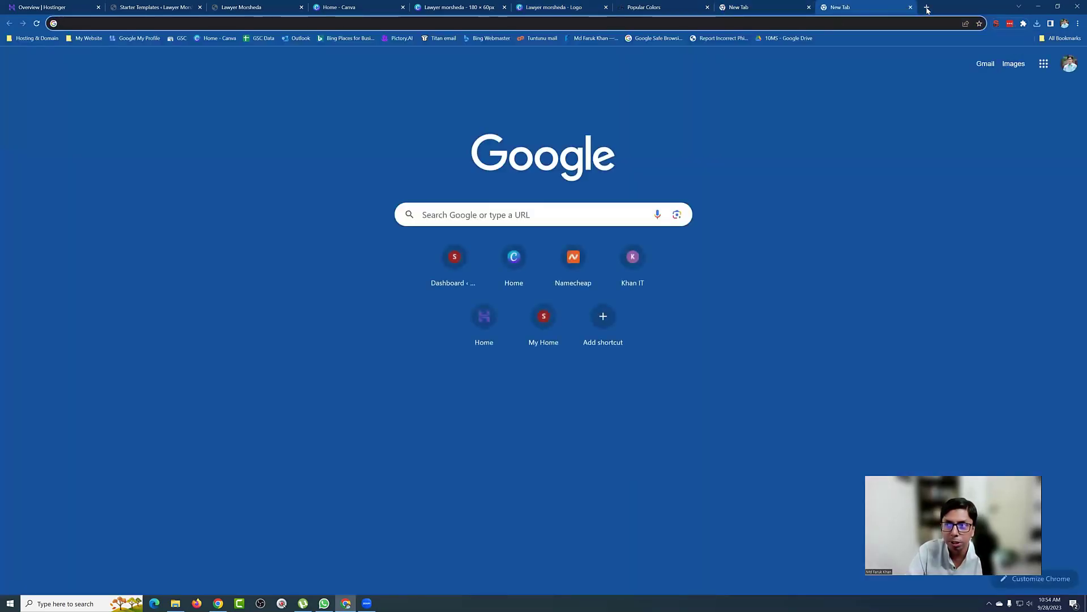
{"action": "left_click", "coordinate": [910, 7]}
{"action": "left_click", "coordinate": [982, 8]}
{"action": "left_click", "coordinate": [982, 8]}
{"action": "left_click", "coordinate": [982, 7]}
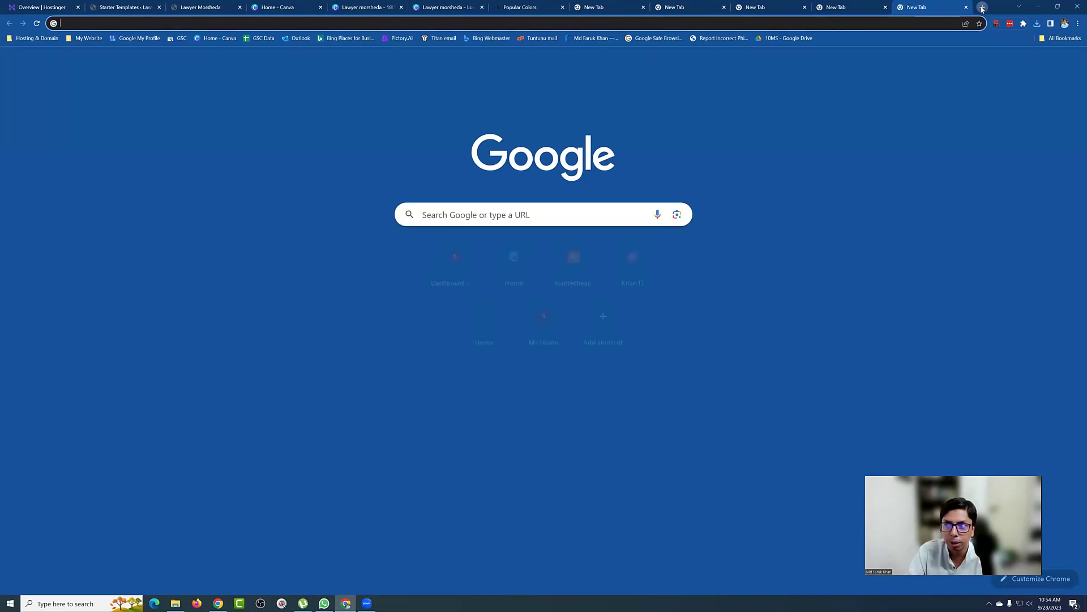
{"action": "left_click", "coordinate": [982, 7]}
{"action": "left_click", "coordinate": [983, 7]}
{"action": "left_click", "coordinate": [982, 7]}
{"action": "left_click", "coordinate": [982, 8]}
{"action": "left_click", "coordinate": [982, 7]}
{"action": "left_click", "coordinate": [982, 8]}
{"action": "left_click", "coordinate": [982, 8]}
{"action": "left_click", "coordinate": [982, 7]}
{"action": "left_click", "coordinate": [982, 8]}
{"action": "left_click", "coordinate": [982, 8]}
{"action": "left_click", "coordinate": [983, 7]}
{"action": "left_click", "coordinate": [982, 8]}
{"action": "left_click", "coordinate": [983, 7]}
{"action": "left_click", "coordinate": [982, 7]}
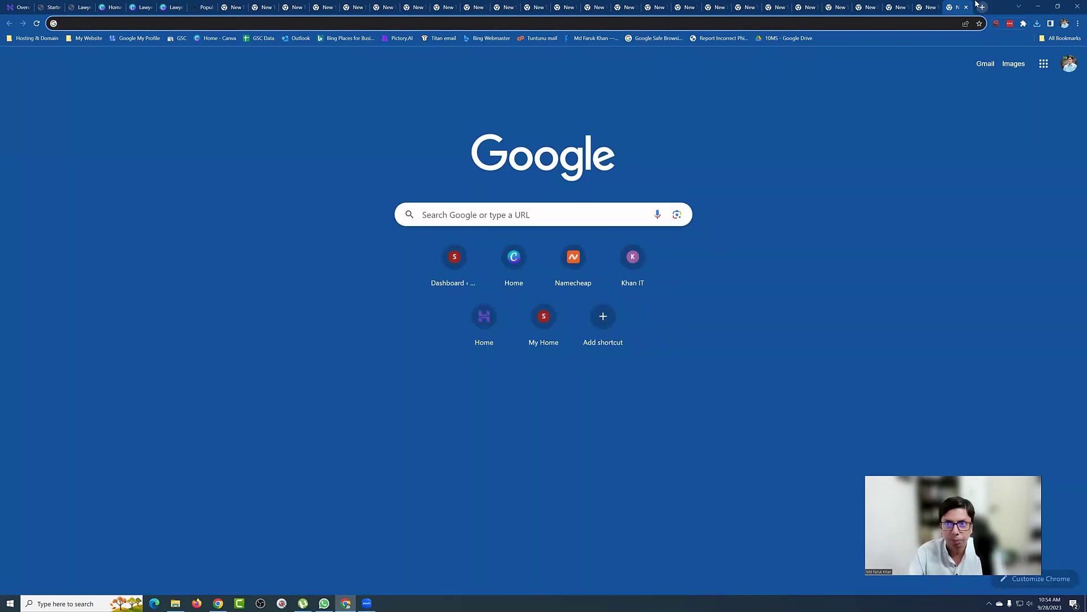
Step: Load google.com and facebook.com in two of the new tabs
{"action": "left_click", "coordinate": [460, 7]}
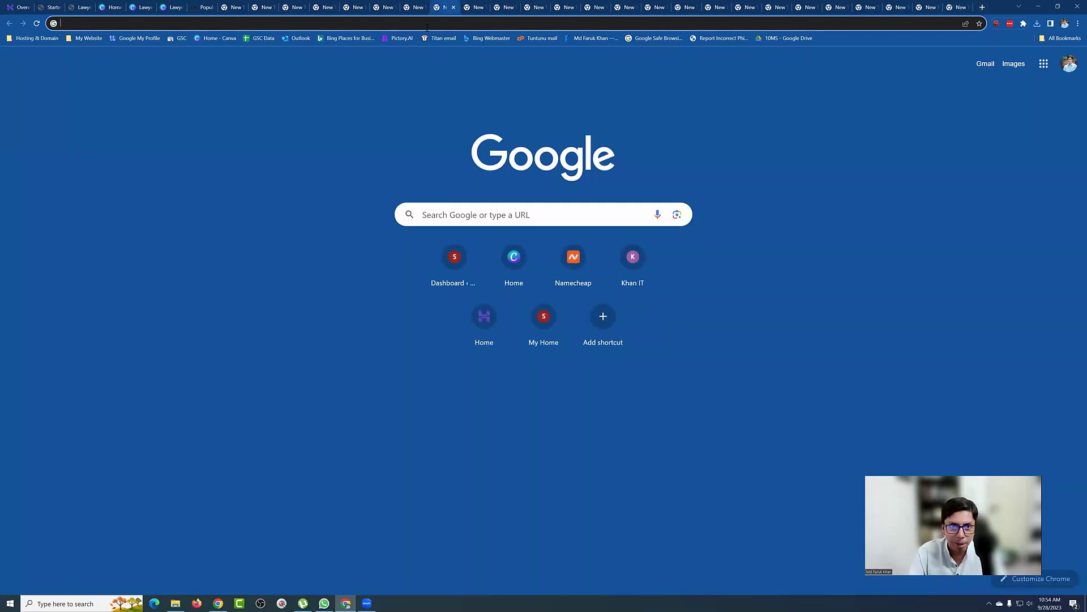
{"action": "type", "text": "google "}
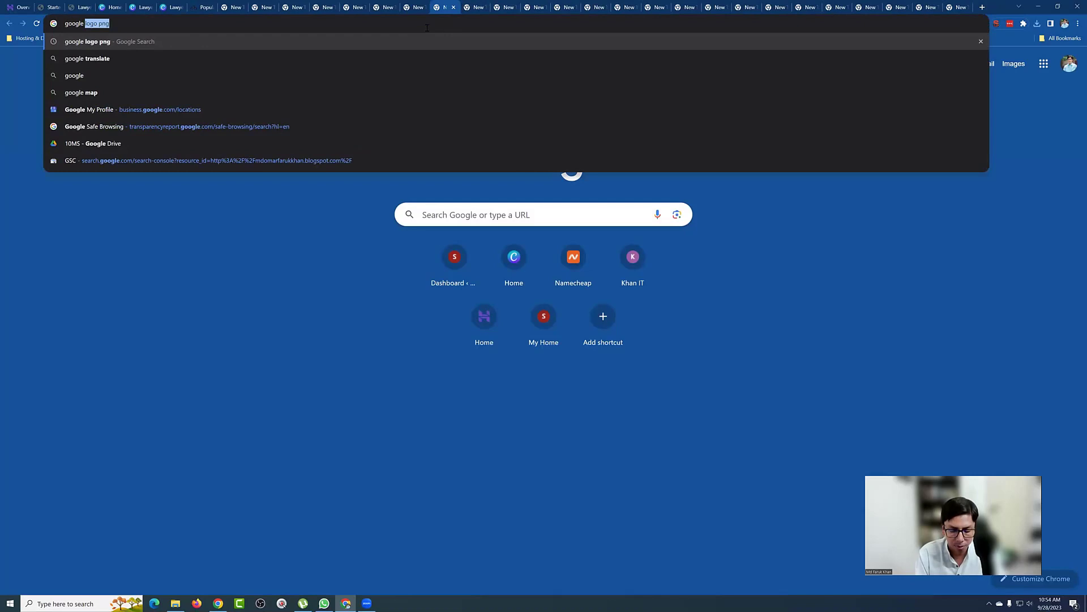
{"action": "type", "text": "."}
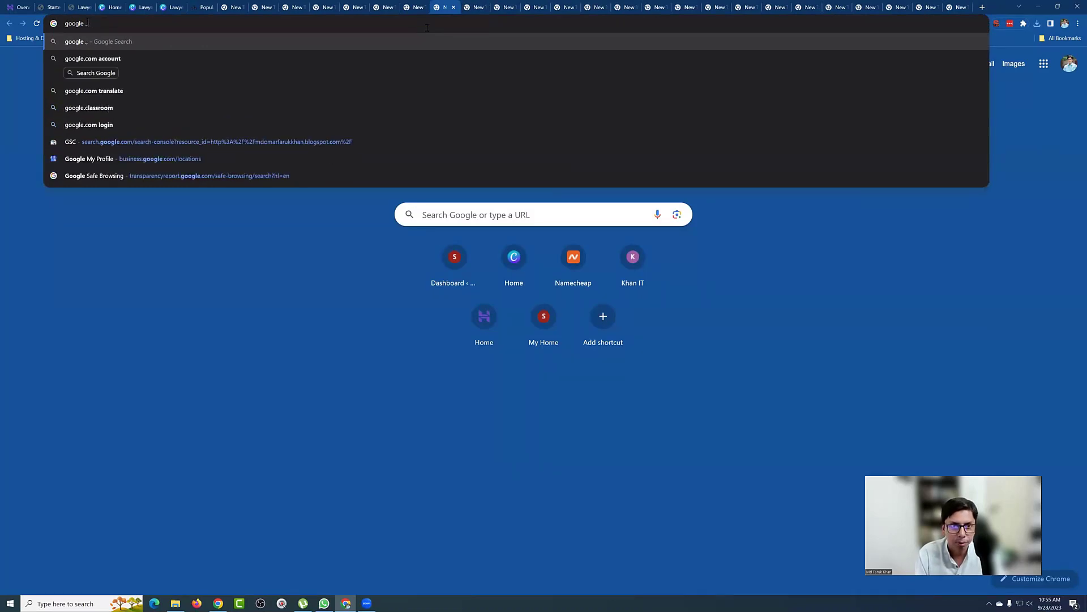
{"action": "type", "text": "com"}
{"action": "key", "text": "Return"}
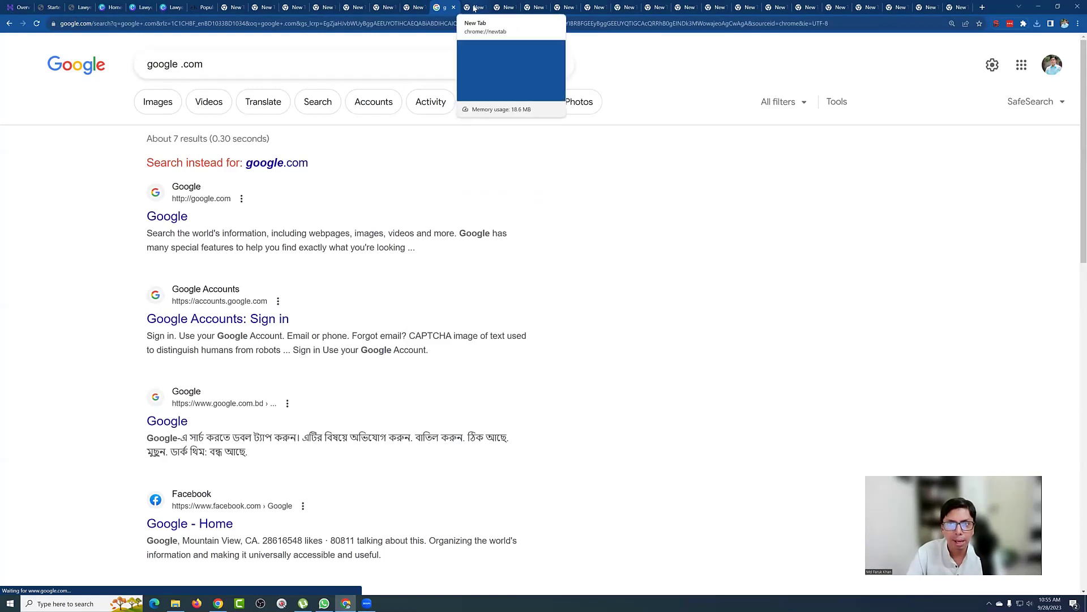
{"action": "left_click", "coordinate": [473, 8]}
{"action": "left_click", "coordinate": [560, 7]}
{"action": "left_click", "coordinate": [549, 23]}
{"action": "type", "text": "facebook"}
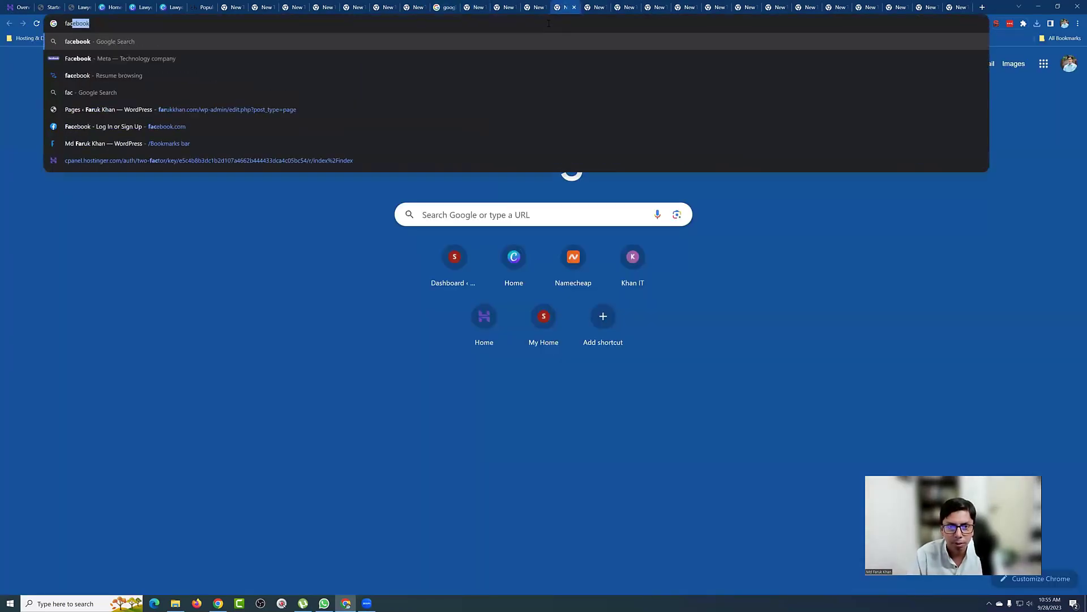
{"action": "left_click", "coordinate": [572, 126]}
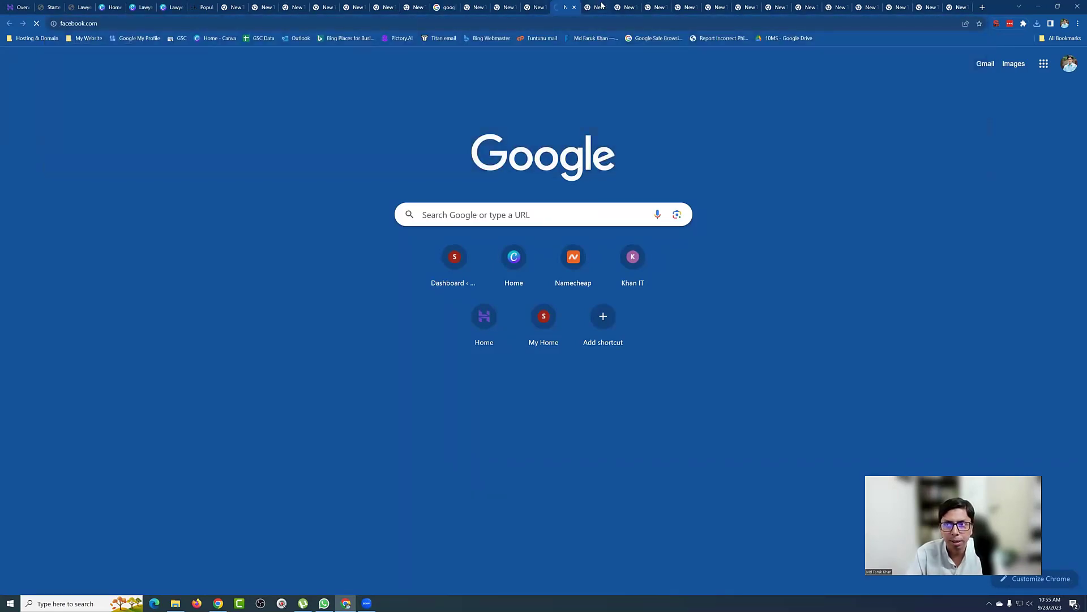
Step: Close the two unused New Tab pages and return to the Canva logo design
{"action": "left_click", "coordinate": [624, 7]}
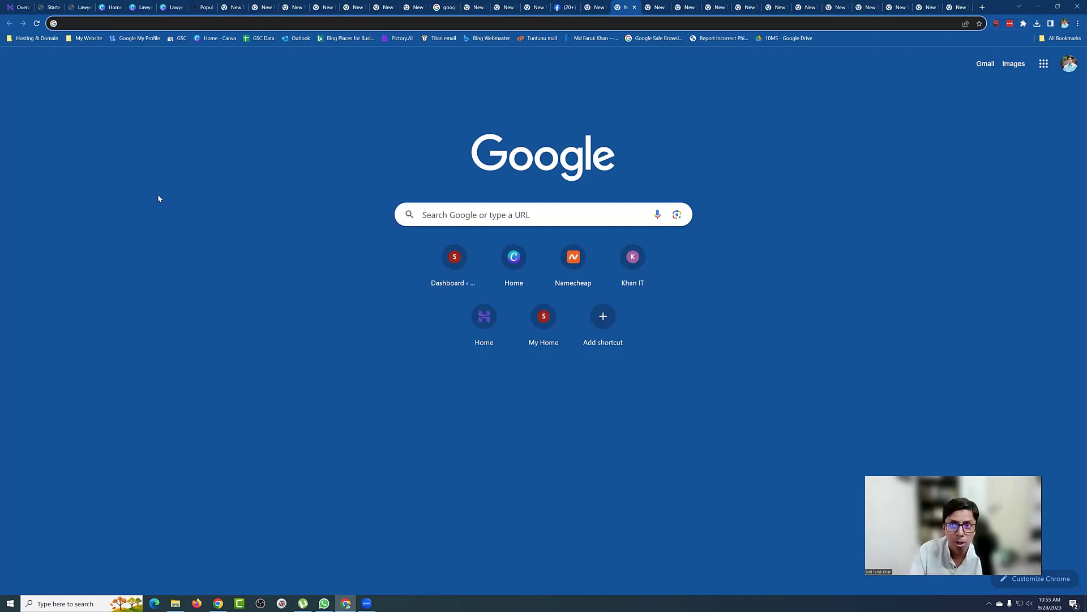
{"action": "mouse_move", "coordinate": [558, 12]}
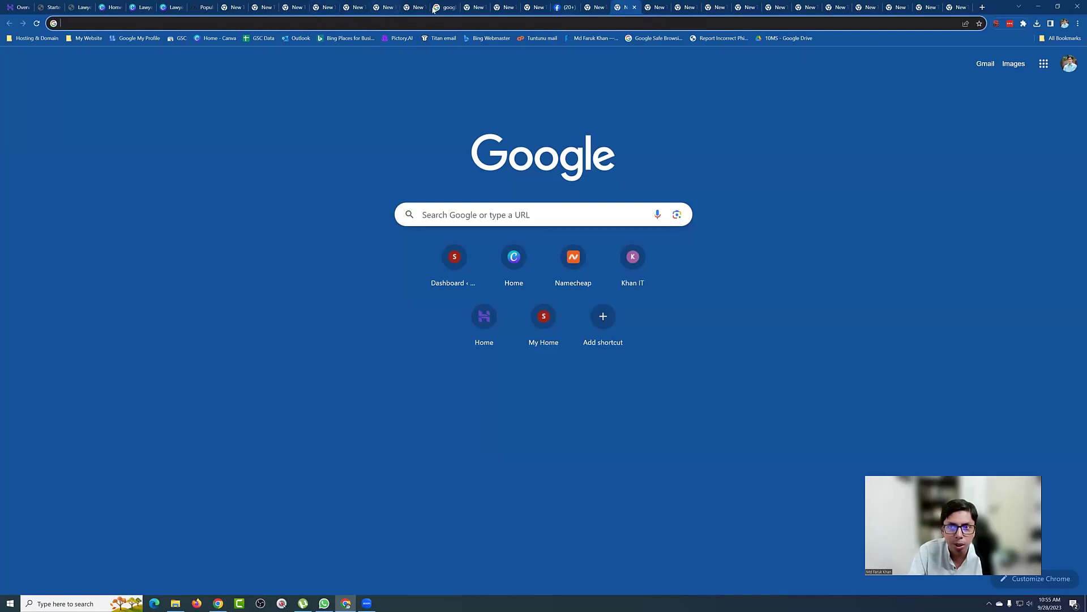
{"action": "mouse_move", "coordinate": [437, 10]}
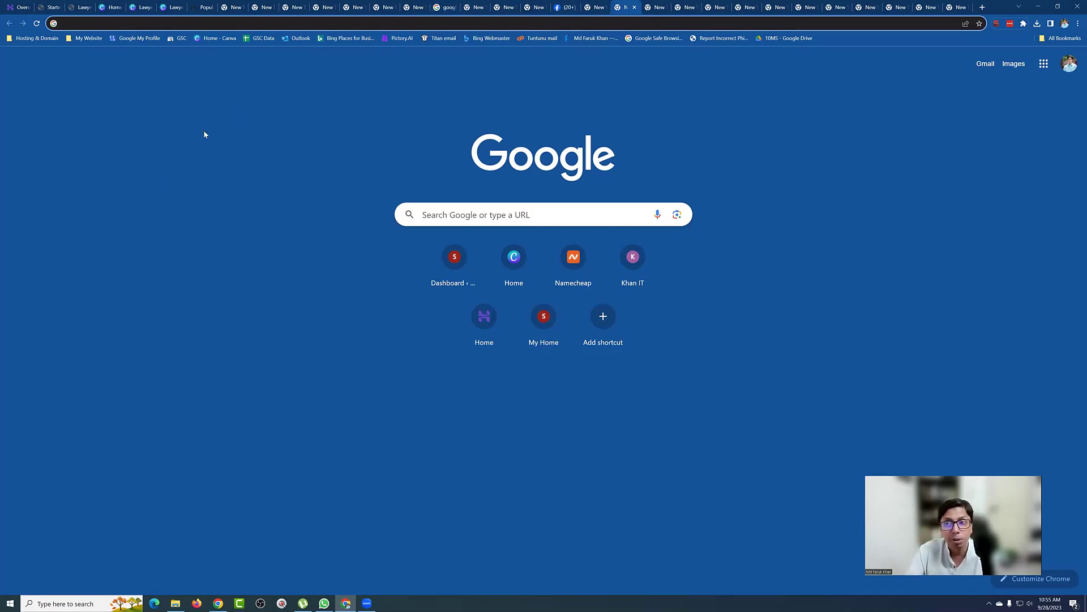
{"action": "left_click", "coordinate": [634, 7]}
{"action": "left_click", "coordinate": [634, 7]}
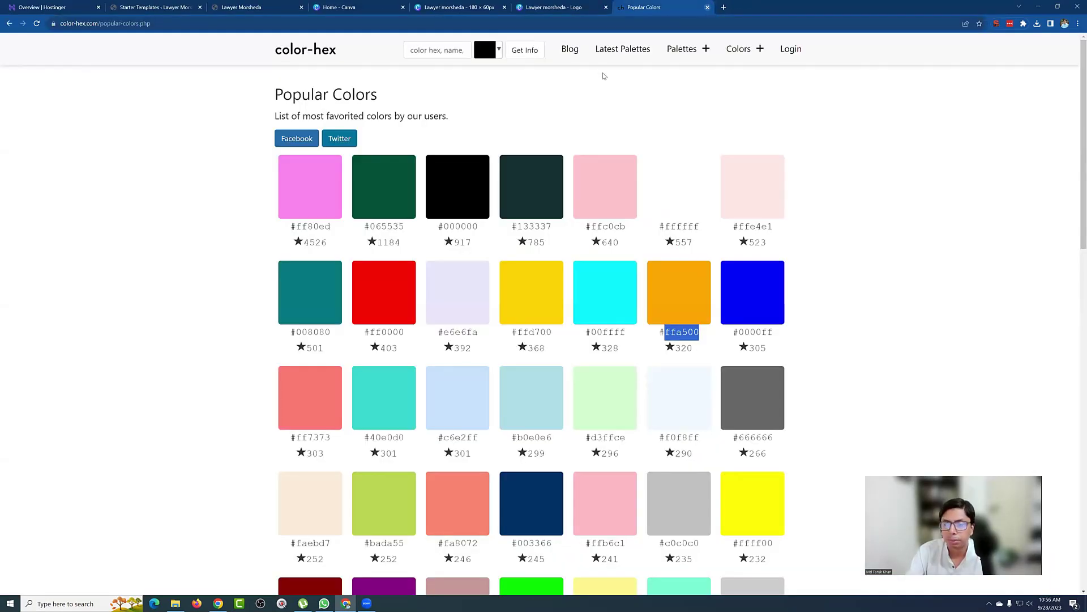
{"action": "left_click", "coordinate": [552, 7]}
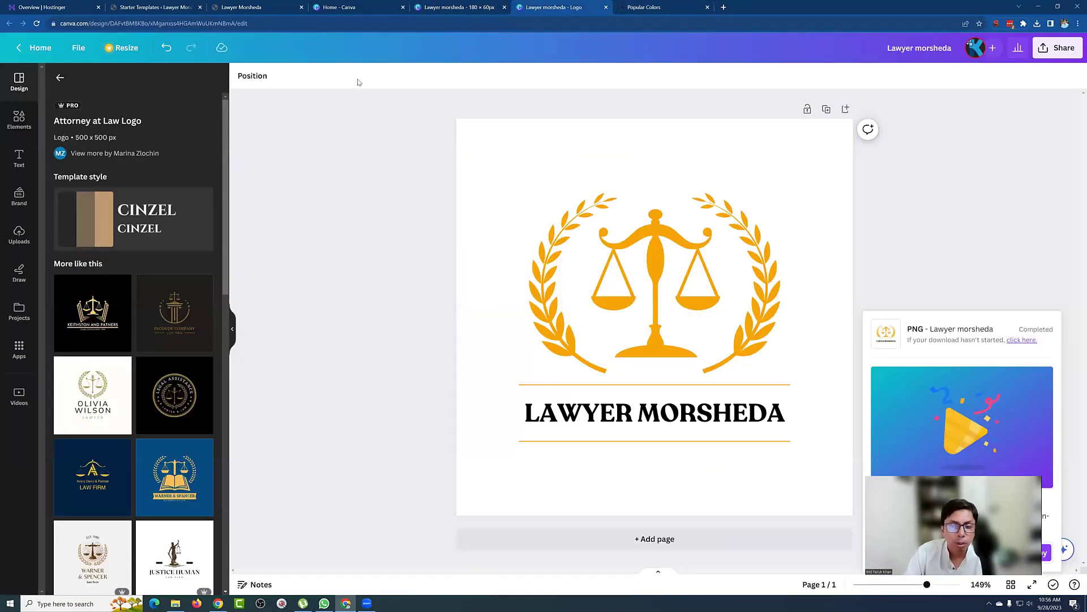
Step: Duplicate the logo page and delete the name text and both orange lines
{"action": "left_click", "coordinate": [826, 109]}
{"action": "left_click", "coordinate": [548, 410]}
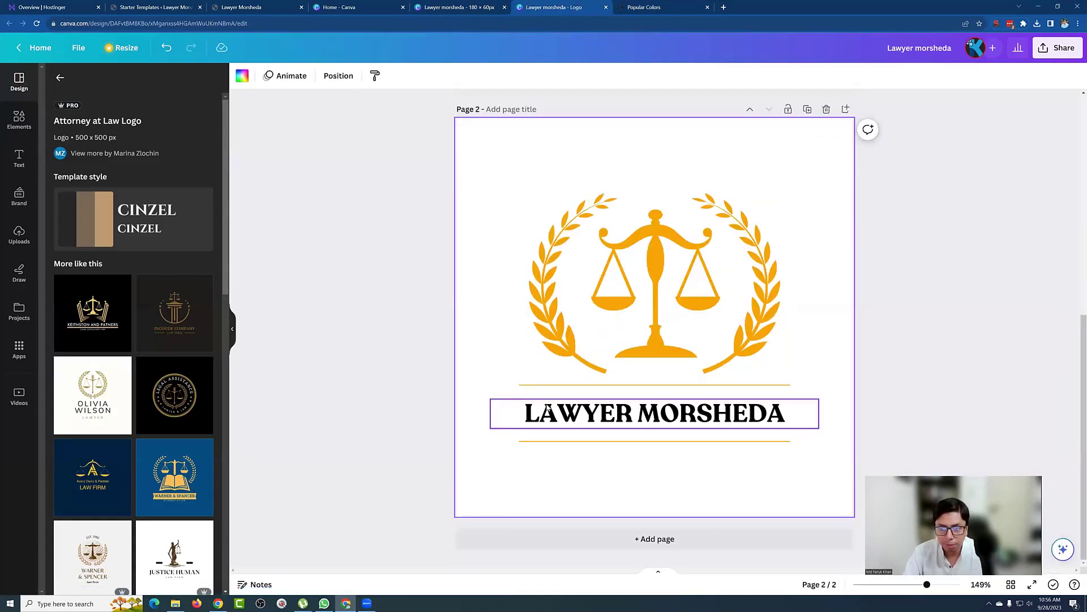
{"action": "key", "text": "Delete"}
{"action": "left_click", "coordinate": [565, 386]}
{"action": "key", "text": "Delete"}
{"action": "left_click", "coordinate": [576, 441]}
{"action": "key", "text": "Delete"}
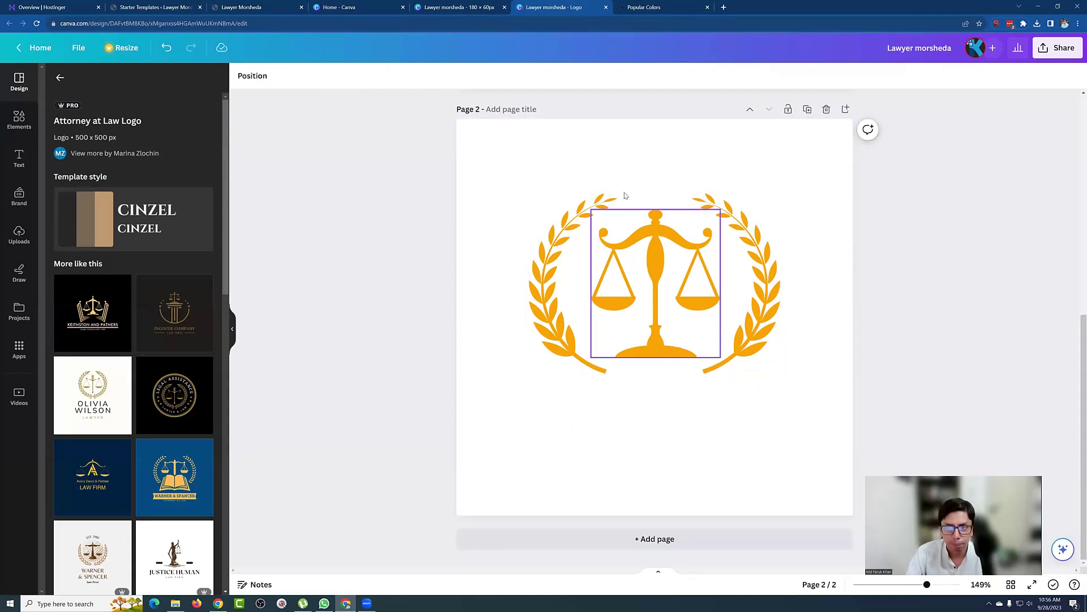
Step: Group the laurels and scales, enlarge the emblem to about 458 × 330 and centre it
{"action": "left_click", "coordinate": [576, 228]}
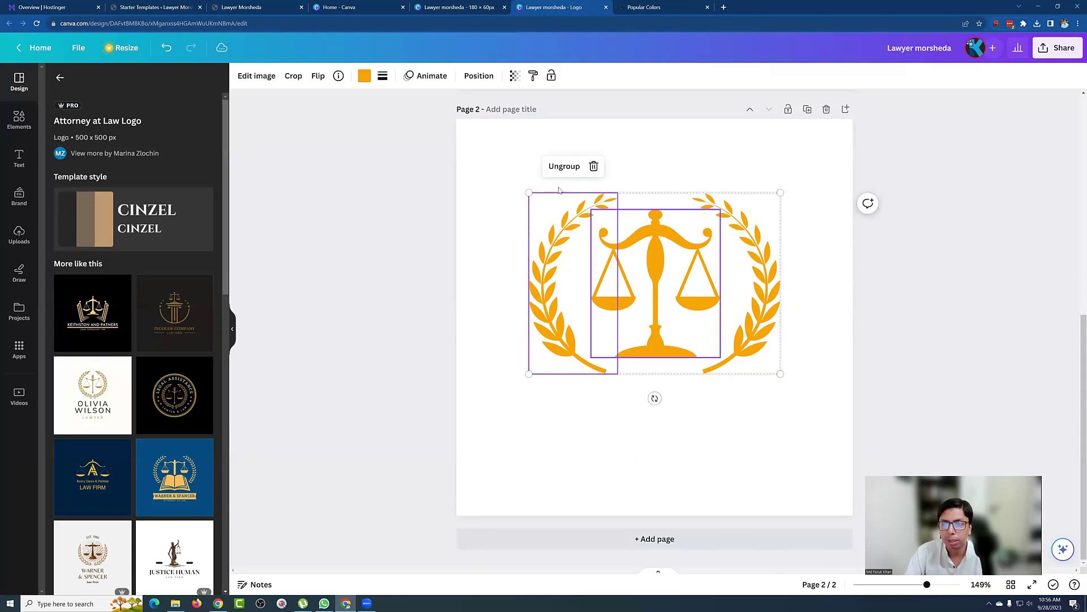
{"action": "left_click", "coordinate": [488, 182]}
{"action": "left_click_drag", "start_coordinate": [493, 180], "coordinate": [816, 379]}
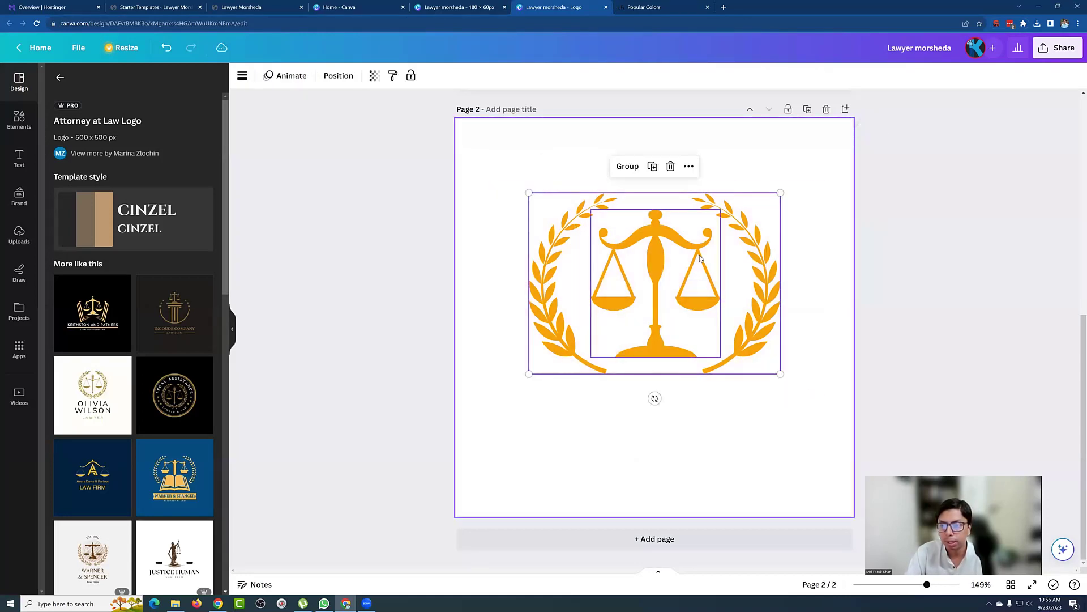
{"action": "left_click", "coordinate": [633, 167]}
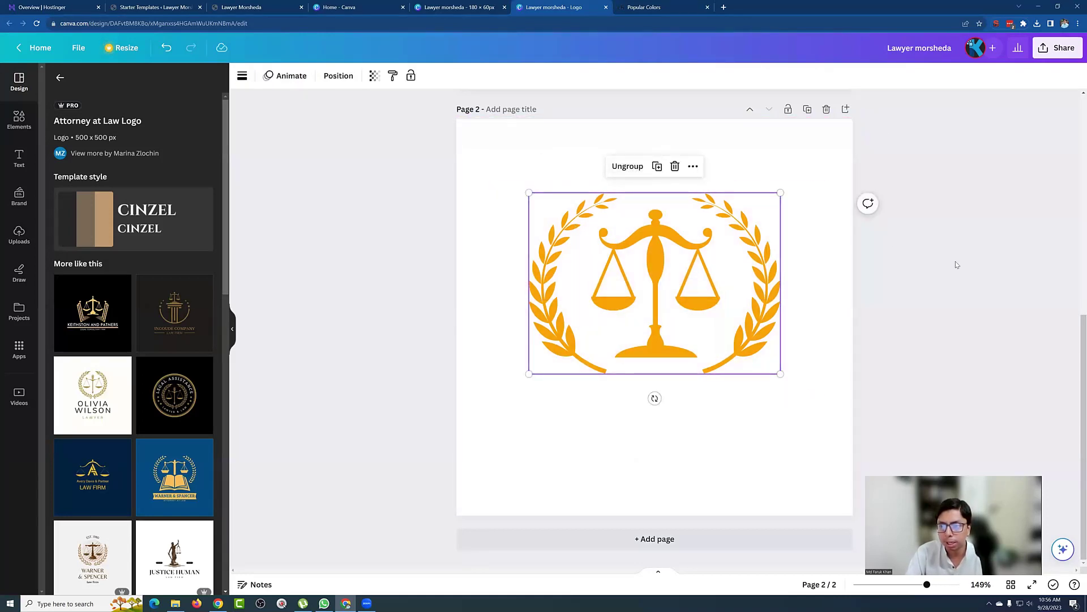
{"action": "left_click_drag", "start_coordinate": [697, 297], "coordinate": [691, 313]}
{"action": "left_click_drag", "start_coordinate": [768, 378], "coordinate": [865, 449]}
{"action": "left_click_drag", "start_coordinate": [742, 334], "coordinate": [711, 328]}
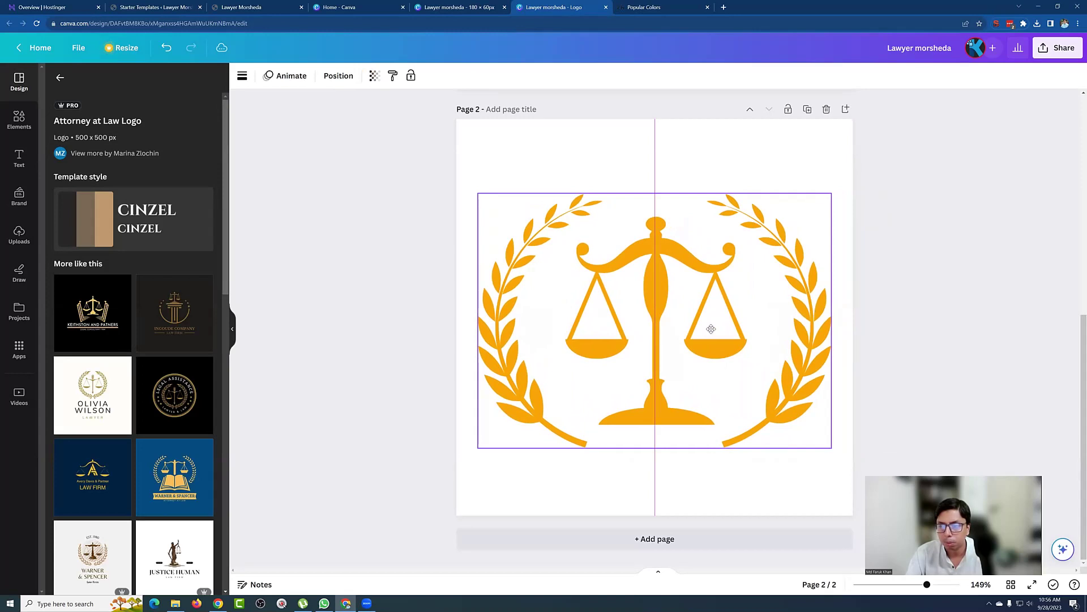
{"action": "left_click_drag", "start_coordinate": [830, 191], "coordinate": [840, 181]}
{"action": "left_click_drag", "start_coordinate": [703, 304], "coordinate": [702, 304]}
{"action": "left_click", "coordinate": [947, 297]}
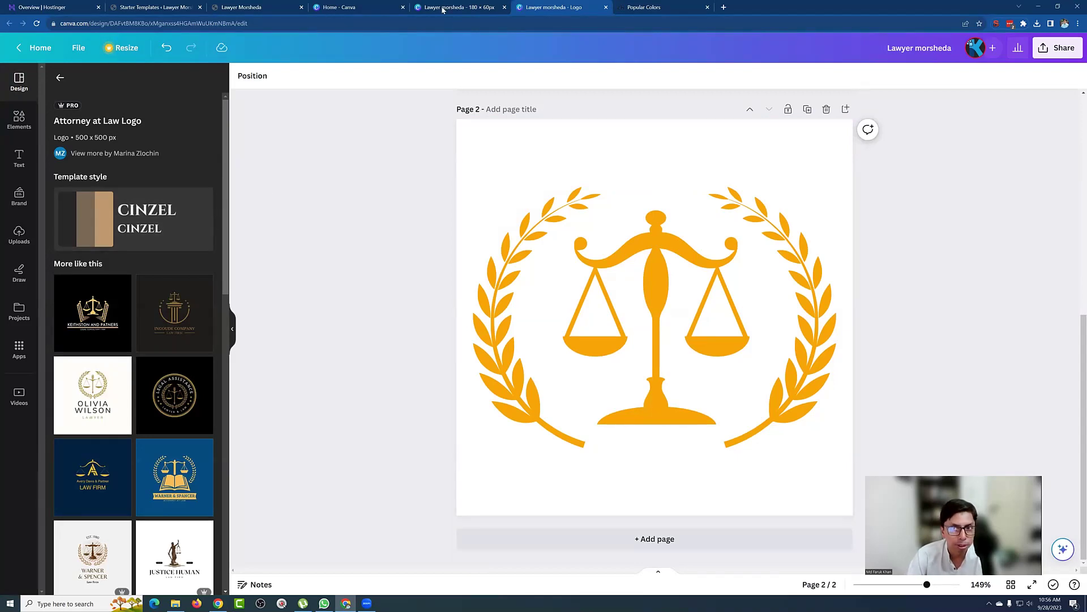
{"action": "left_click", "coordinate": [509, 148]}
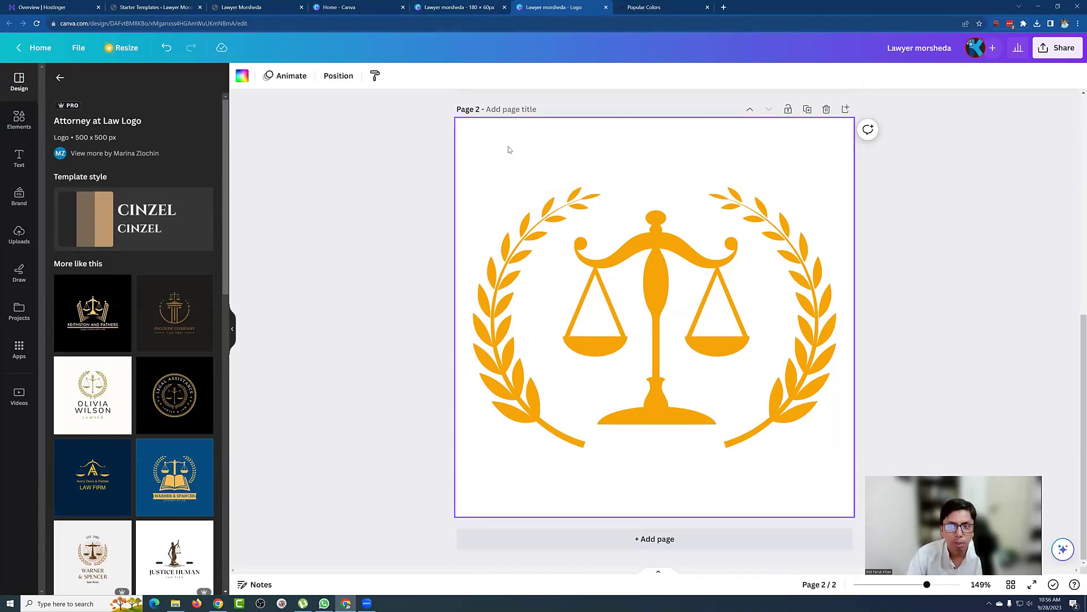
Step: Give page 2 a black-to-navy gradient background
{"action": "left_click", "coordinate": [244, 77]}
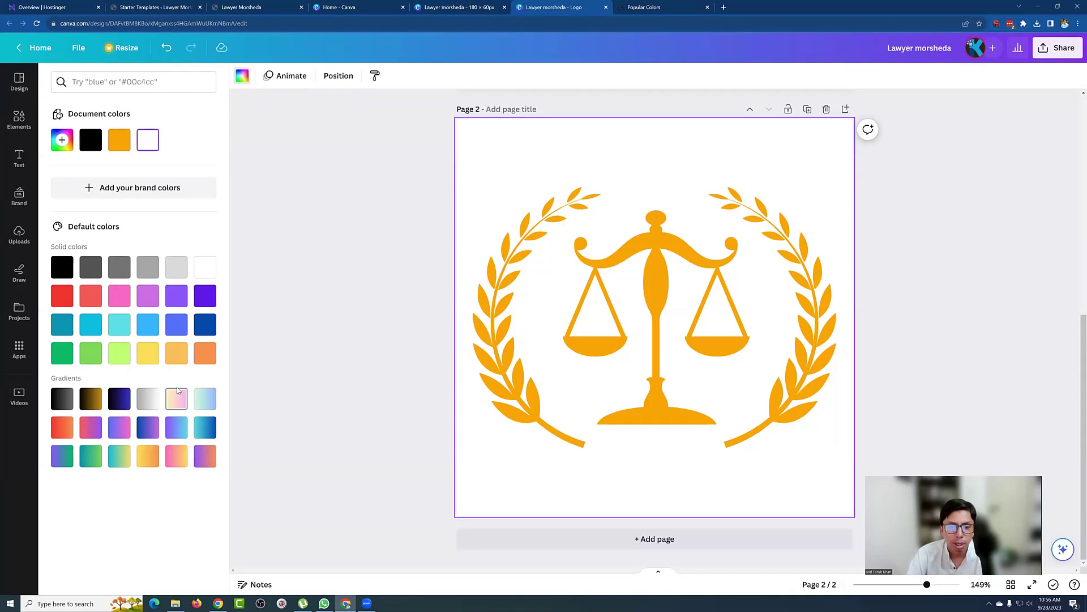
{"action": "left_click", "coordinate": [206, 399]}
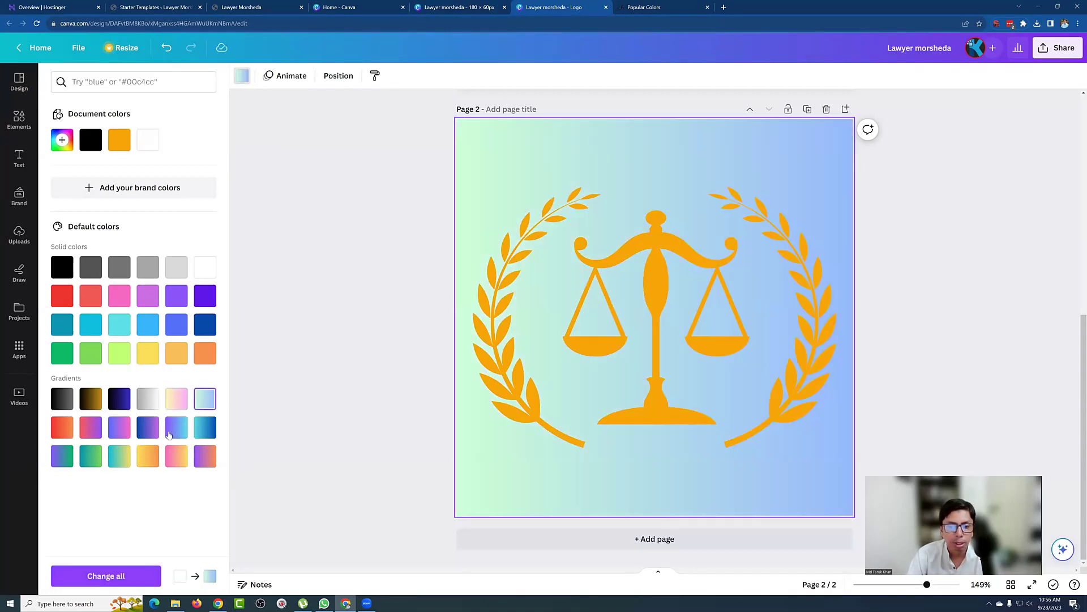
{"action": "left_click", "coordinate": [117, 402]}
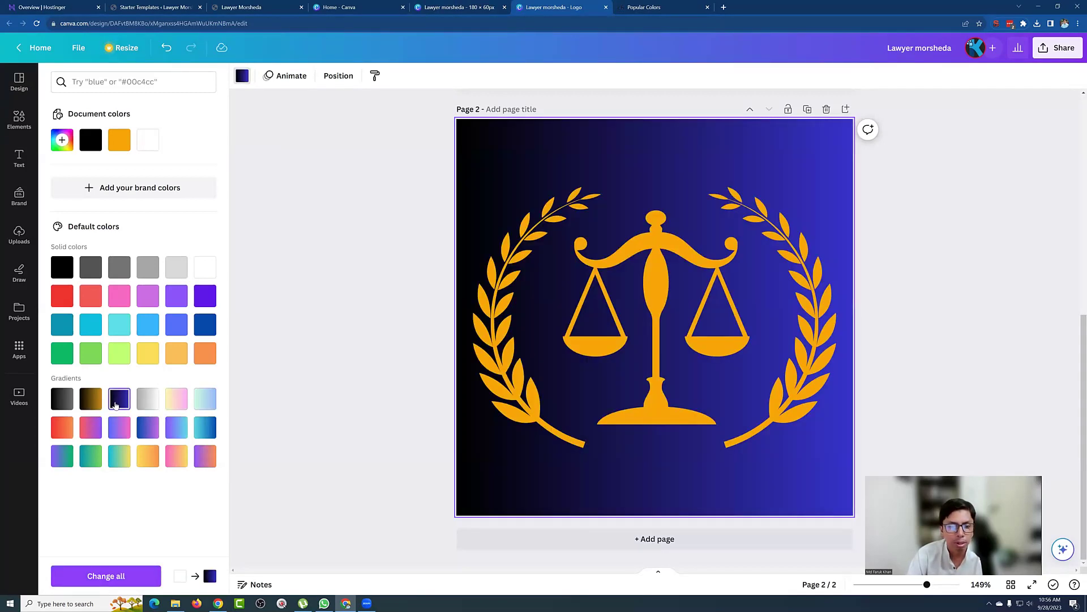
{"action": "left_click", "coordinate": [63, 404]}
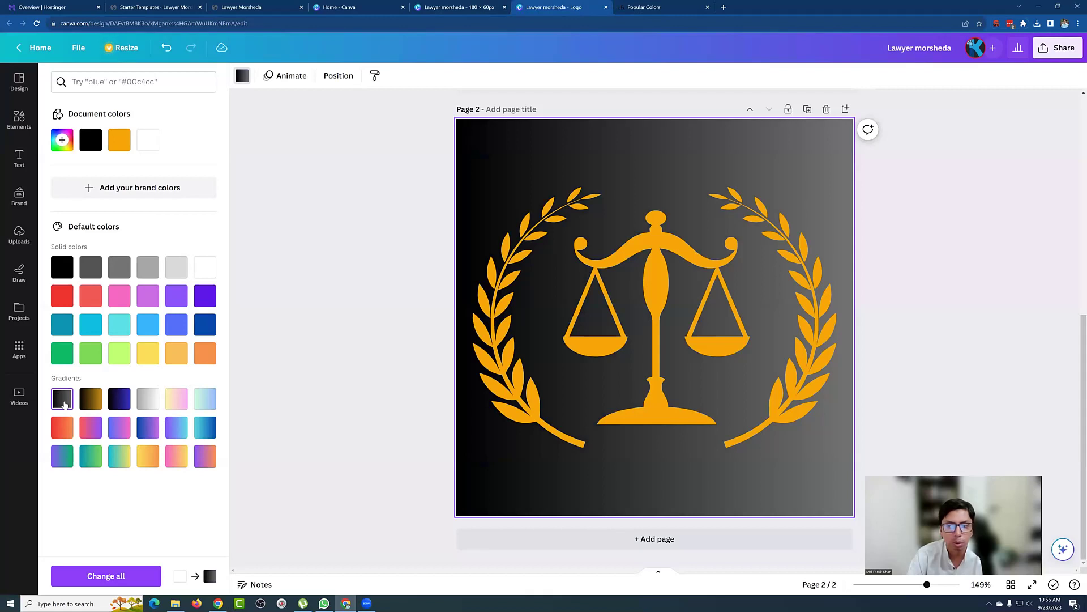
{"action": "left_click", "coordinate": [379, 307]}
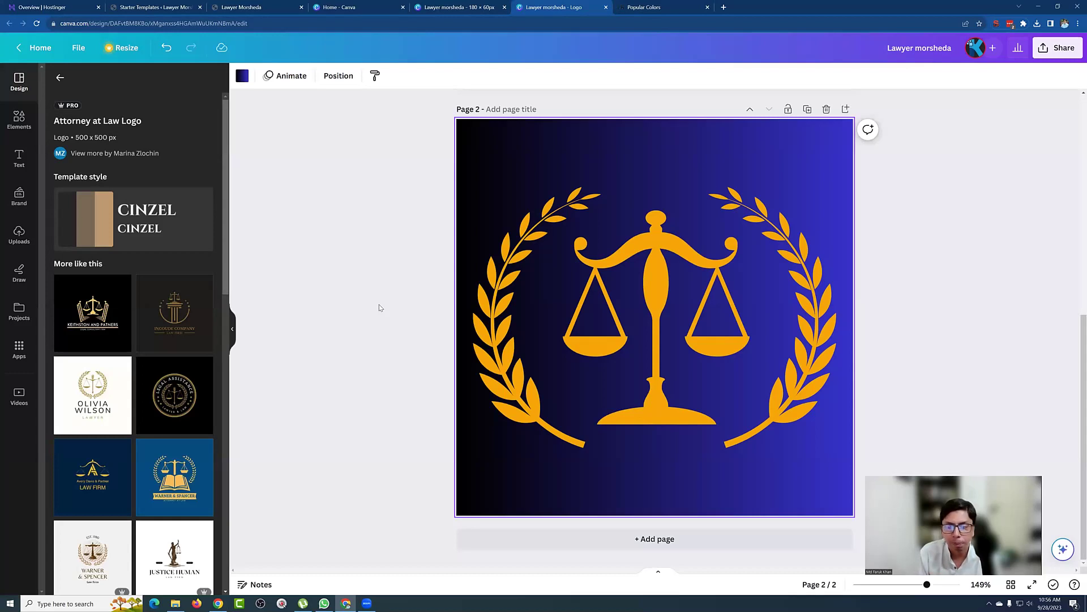
Step: Download only page 2 as a PNG, saved as Lawyer morsheda (1).png
{"action": "left_click", "coordinate": [1046, 51]}
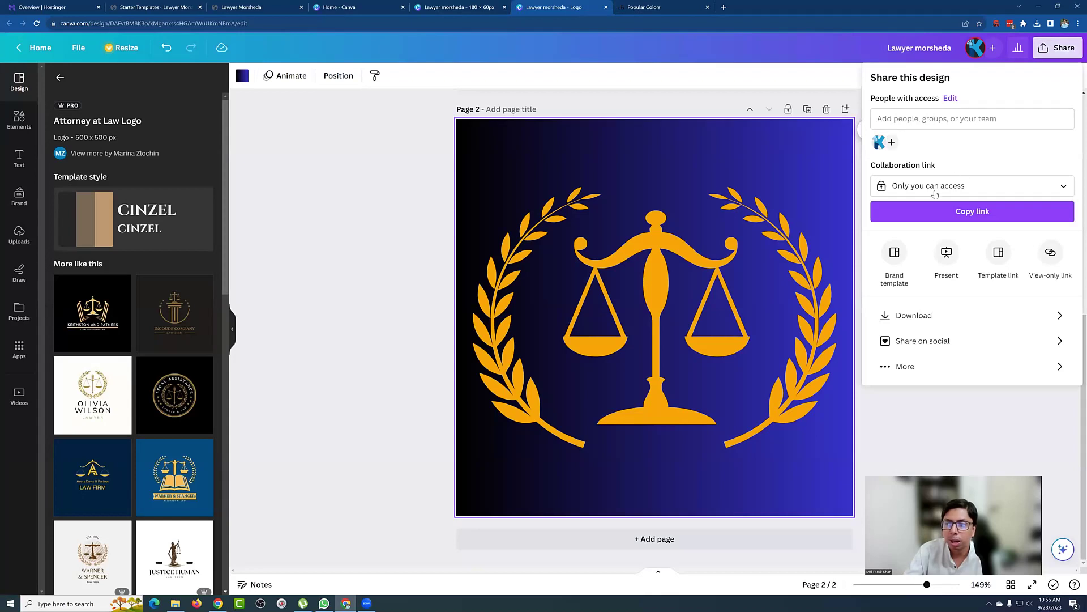
{"action": "left_click", "coordinate": [914, 315]}
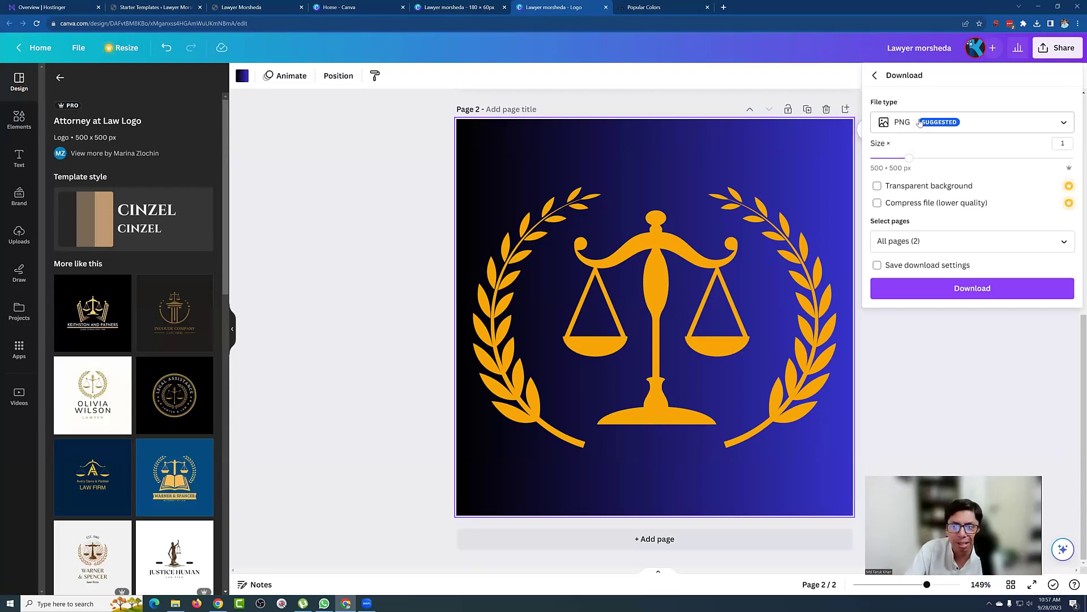
{"action": "left_click", "coordinate": [926, 243]}
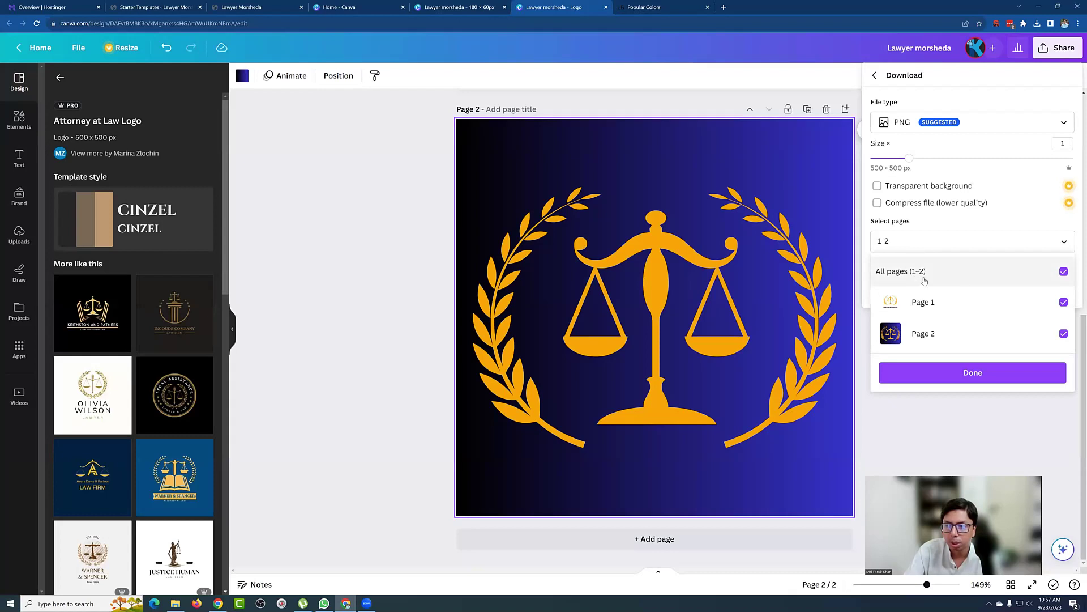
{"action": "left_click", "coordinate": [990, 274]}
{"action": "left_click", "coordinate": [1060, 333]}
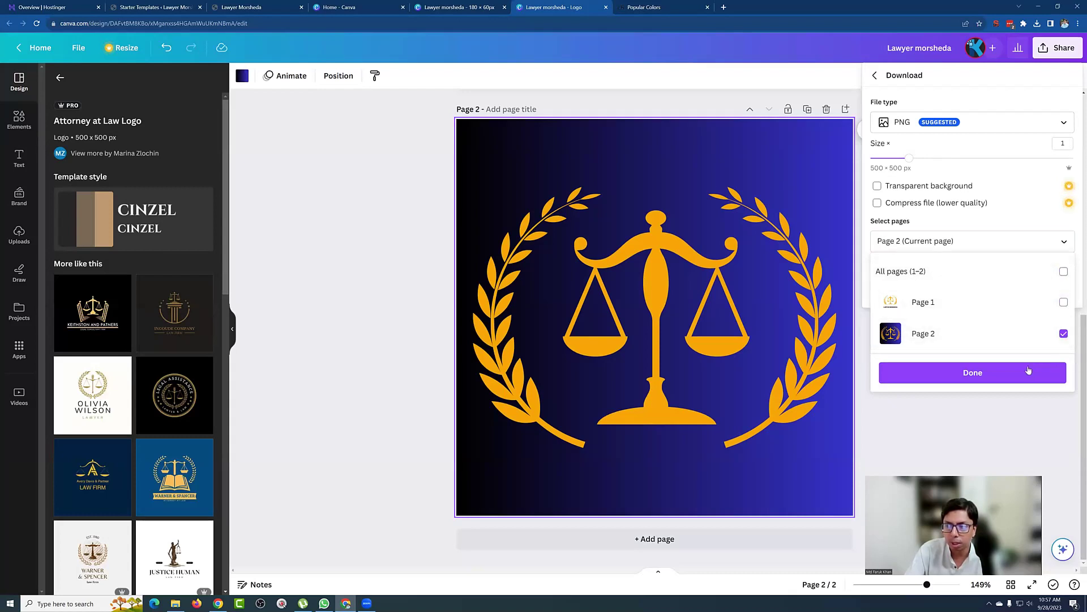
{"action": "left_click", "coordinate": [1030, 371]}
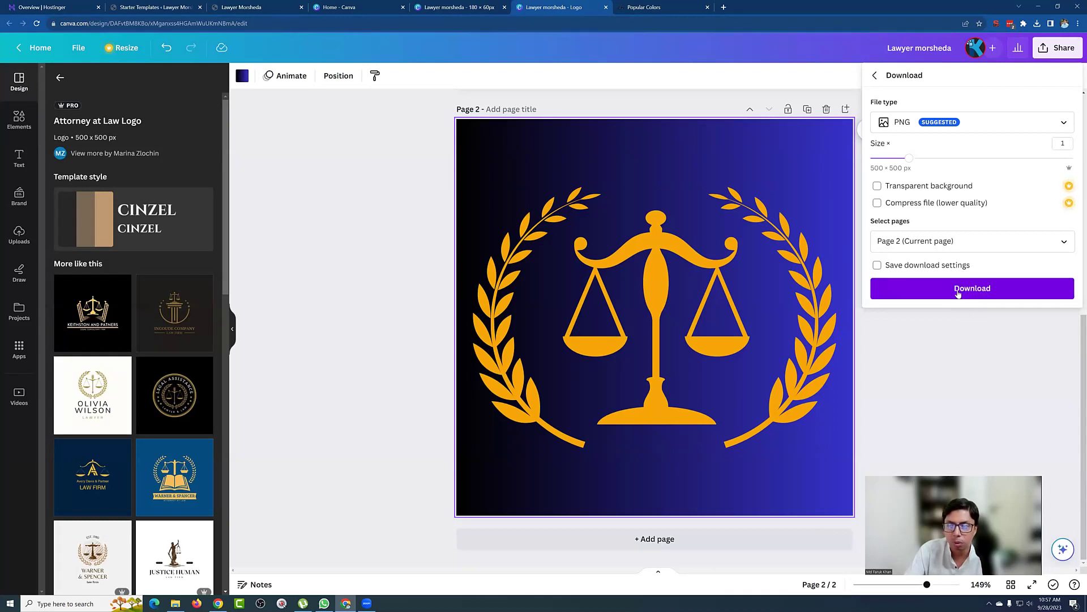
{"action": "left_click", "coordinate": [958, 293]}
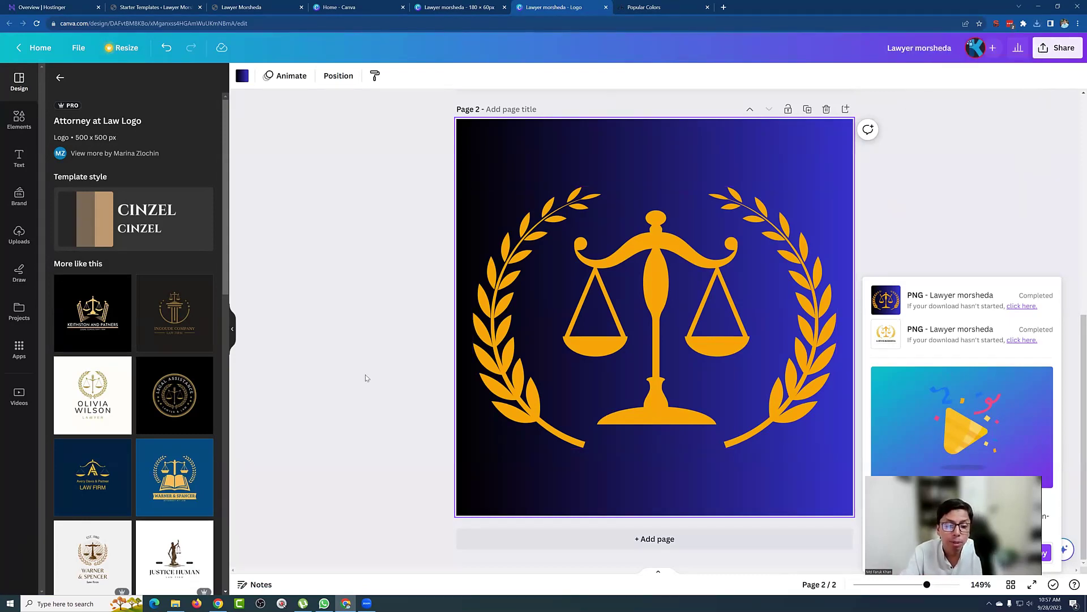
{"action": "left_click", "coordinate": [167, 6]}
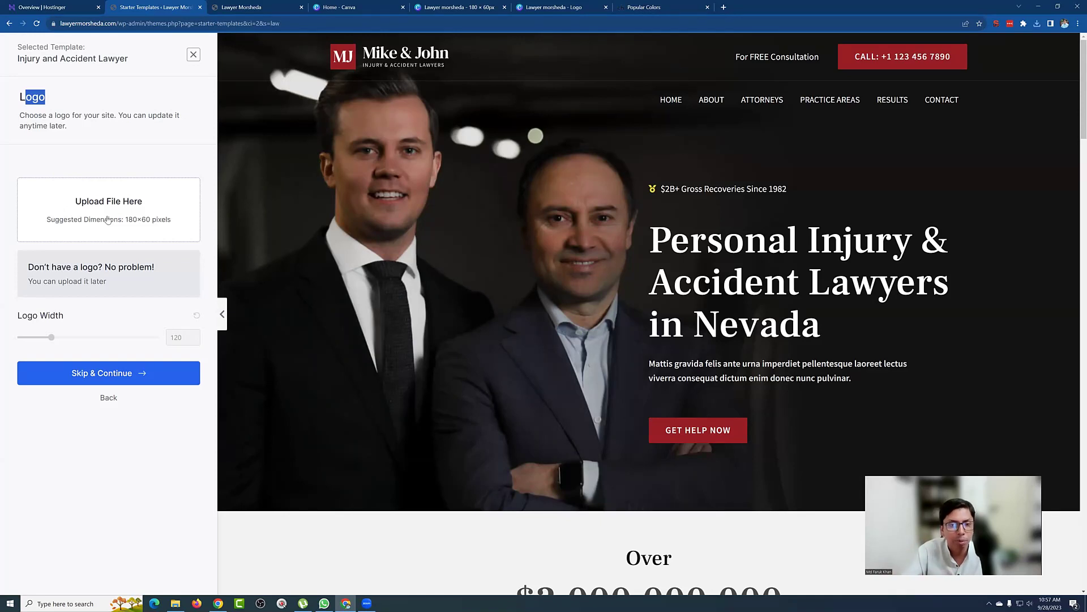
Step: Rename the downloaded logo to Lawyer-morsheda-Logo.svg and upload it as the site logo
{"action": "left_click", "coordinate": [117, 224]}
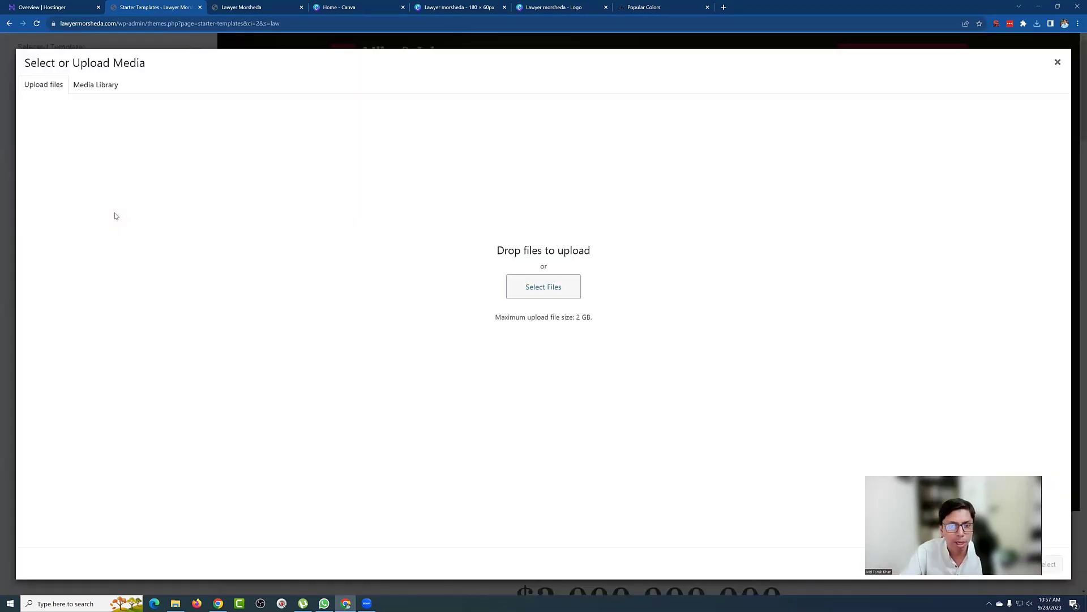
{"action": "left_click", "coordinate": [528, 280]}
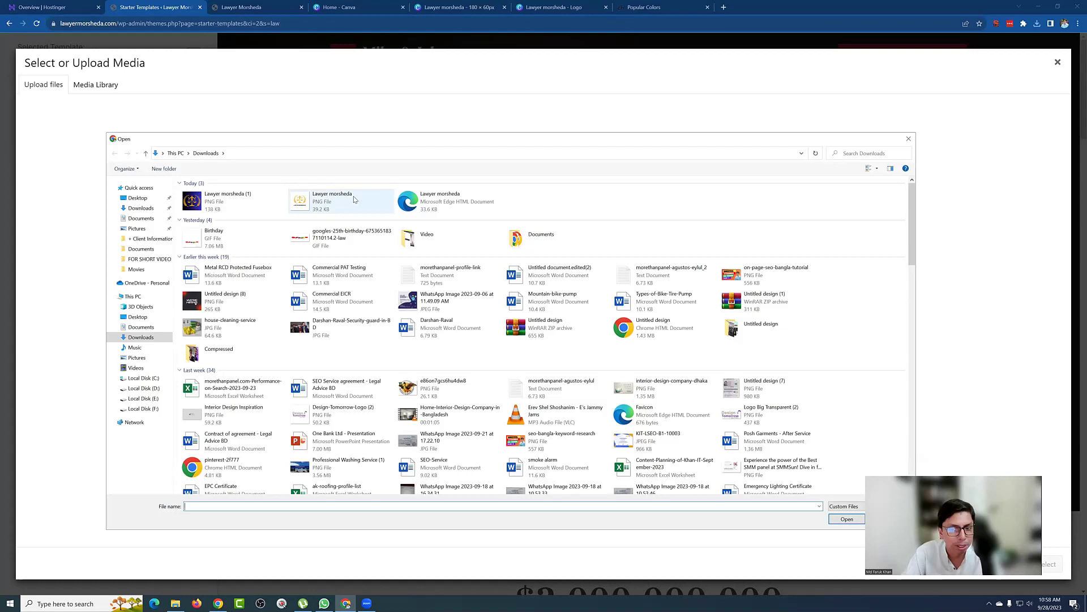
{"action": "left_click", "coordinate": [436, 198]}
{"action": "left_click", "coordinate": [438, 195]}
{"action": "left_click", "coordinate": [447, 194]}
{"action": "key", "text": "BackSpace"}
{"action": "type", "text": "-"}
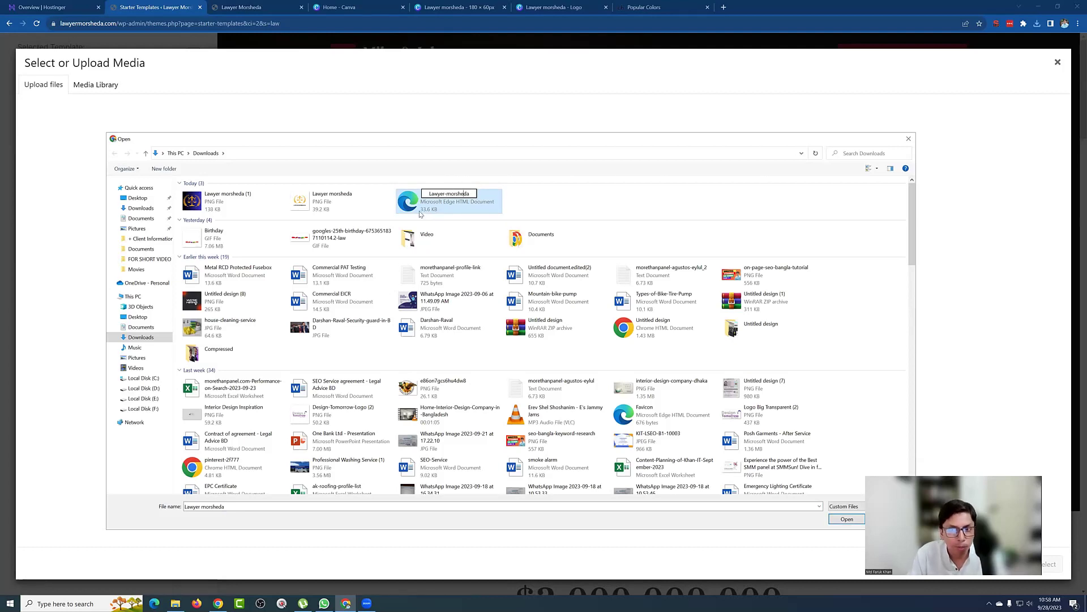
{"action": "type", "text": "-Logo"}
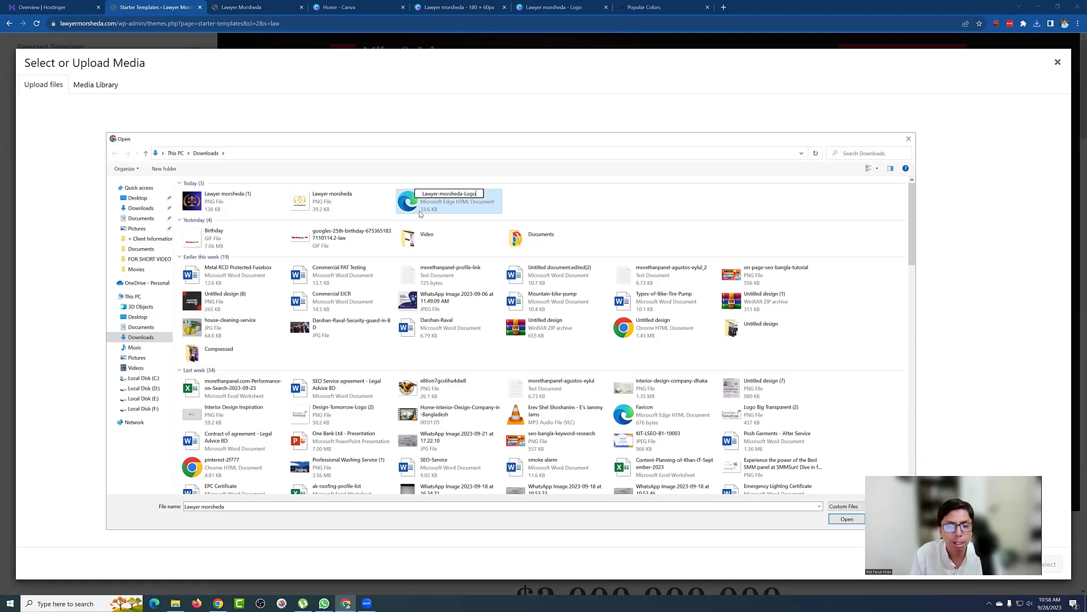
{"action": "key", "text": "Return"}
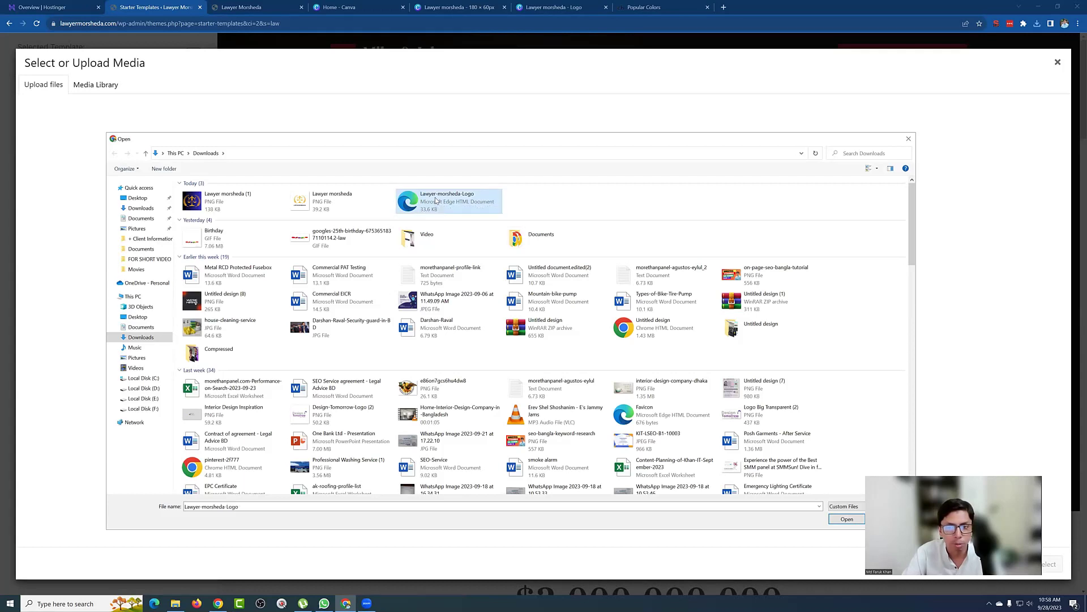
{"action": "double_click", "coordinate": [436, 200]}
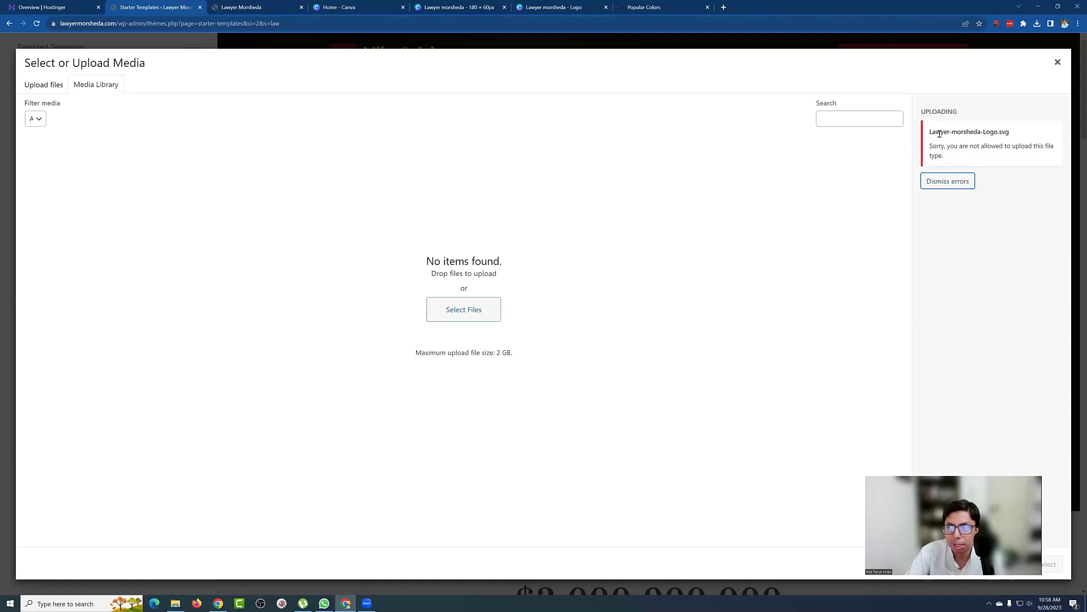
Step: Dismiss the disallowed SVG file-type error and return to the Media Library to pick another file
{"action": "left_click_drag", "start_coordinate": [950, 146], "coordinate": [1041, 149]}
{"action": "left_click", "coordinate": [956, 181]}
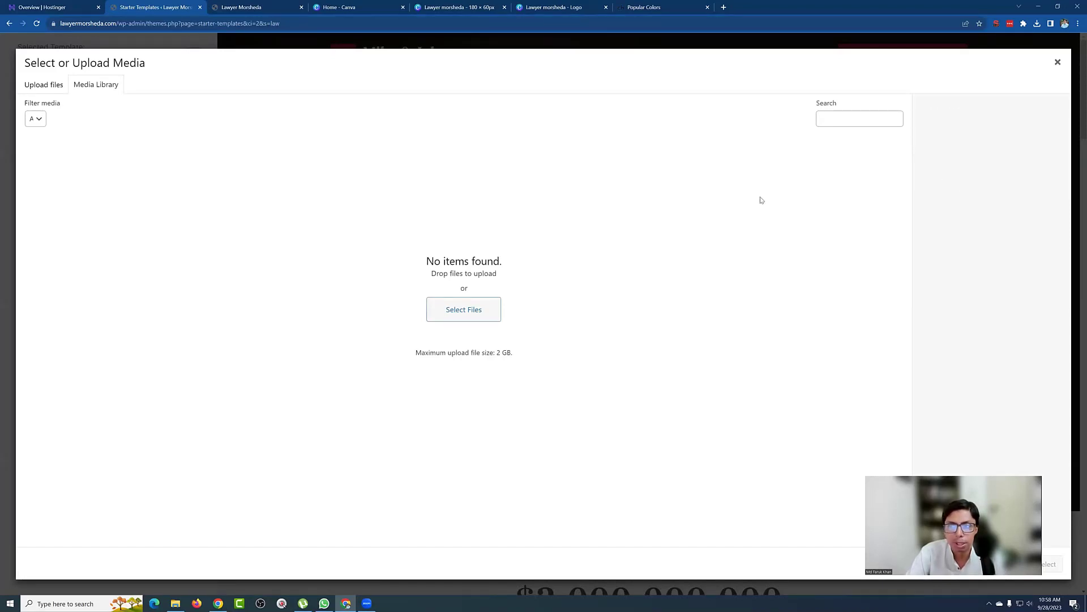
{"action": "left_click", "coordinate": [51, 85]}
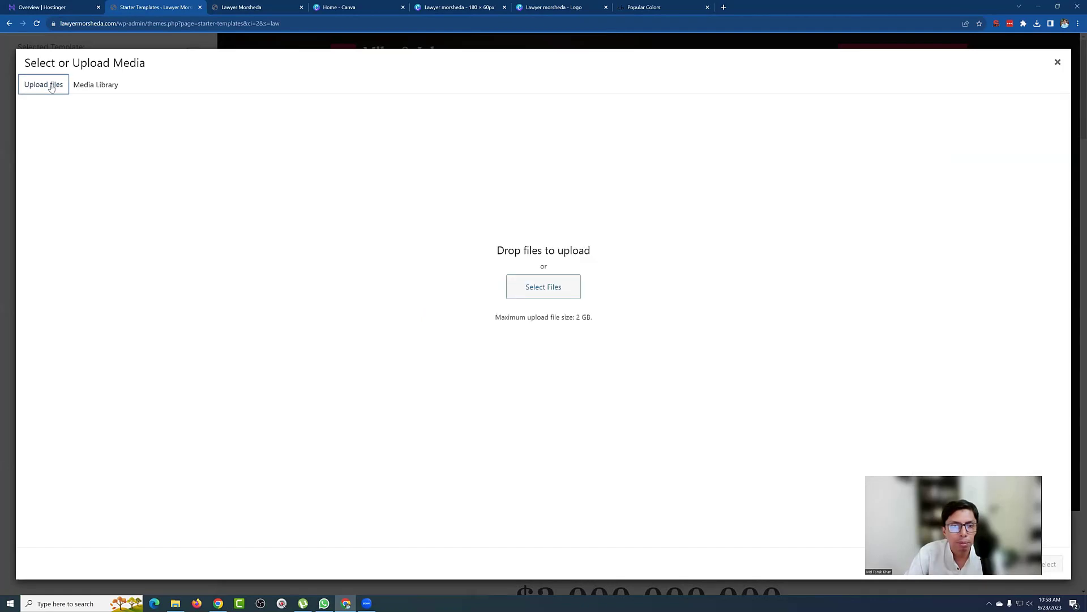
{"action": "left_click", "coordinate": [90, 85]}
{"action": "left_click", "coordinate": [447, 308]}
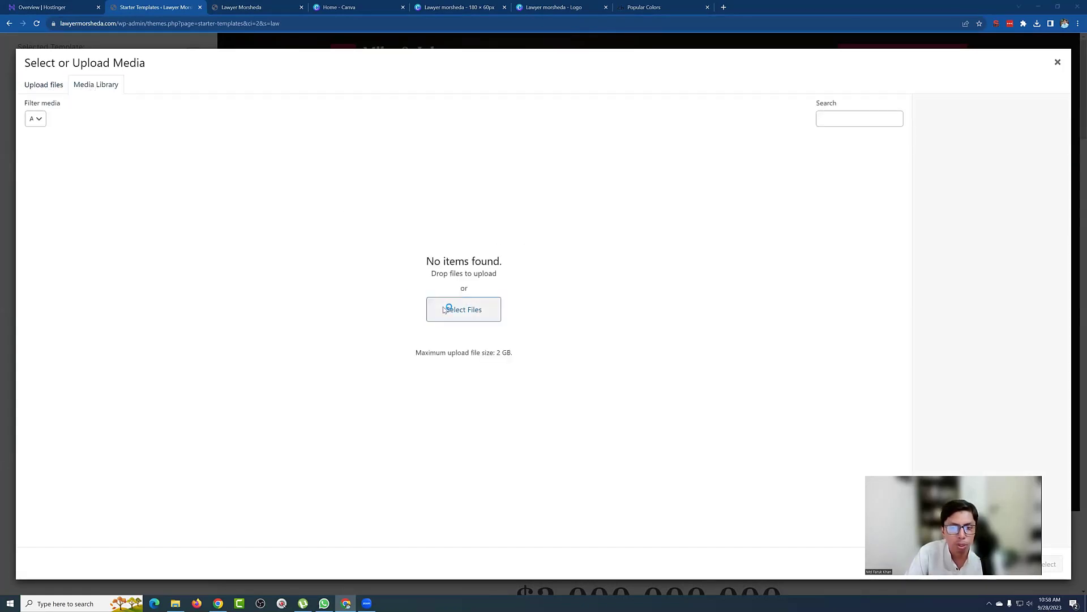
Step: Rename the scales icon file to Lawyer-morsheda-Favicon and upload it to the WordPress media library
{"action": "left_click", "coordinate": [447, 198]}
{"action": "left_click", "coordinate": [456, 197]}
{"action": "key", "text": "ctrl+c"}
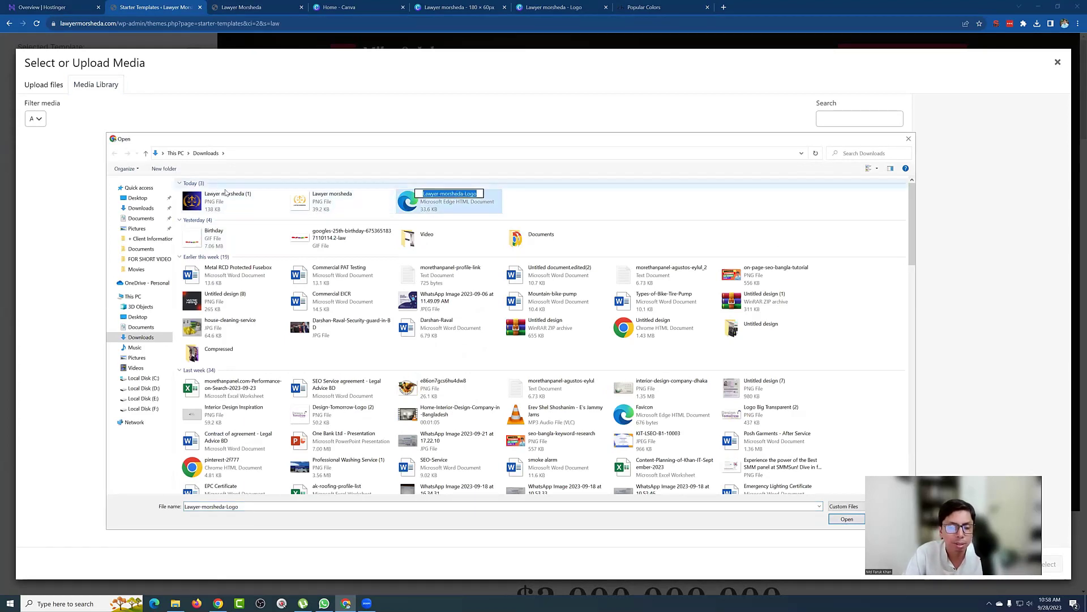
{"action": "left_click", "coordinate": [229, 196]}
{"action": "left_click", "coordinate": [231, 196]}
{"action": "key", "text": "ctrl+v"}
{"action": "key", "text": "BackSpace"}
{"action": "key", "text": "BackSpace"}
{"action": "key", "text": "BackSpace"}
{"action": "key", "text": "BackSpace"}
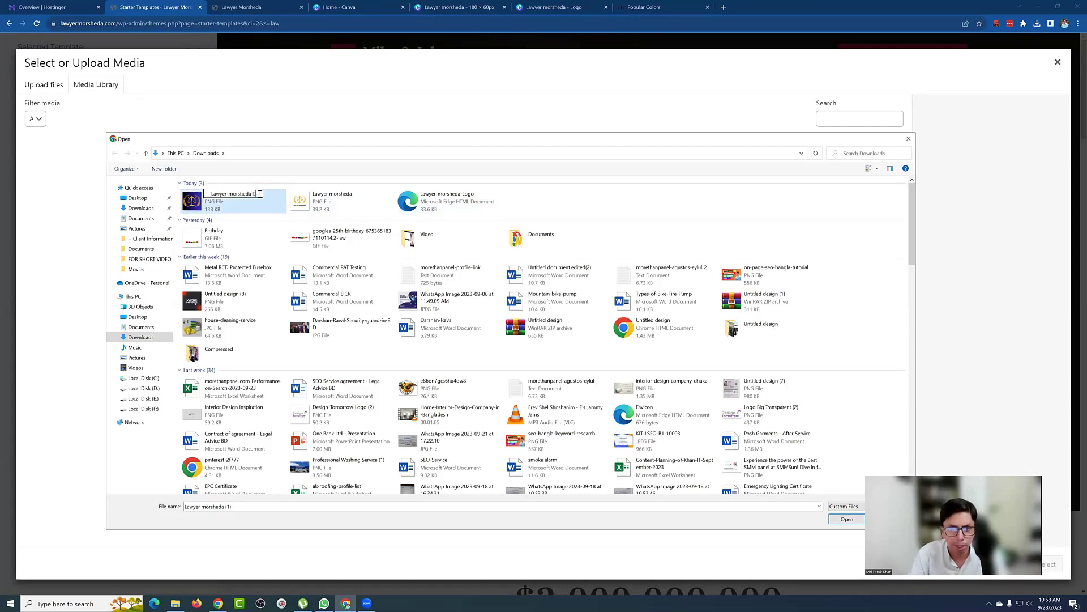
{"action": "type", "text": "Icon"}
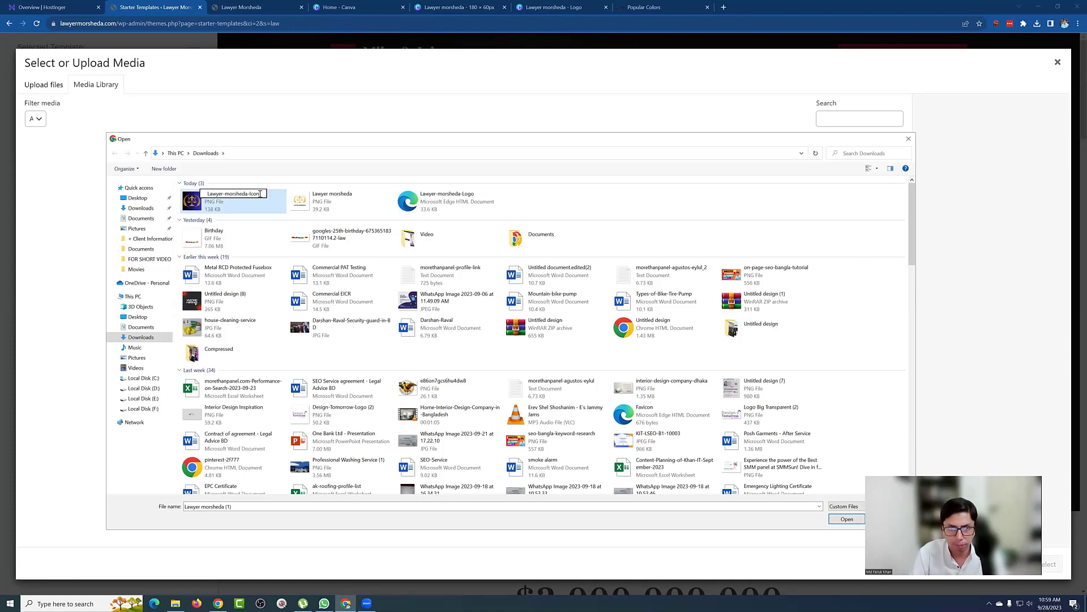
{"action": "key", "text": "BackSpace"}
{"action": "key", "text": "BackSpace"}
{"action": "key", "text": "BackSpace"}
{"action": "key", "text": "BackSpace"}
{"action": "type", "text": "Falcon"}
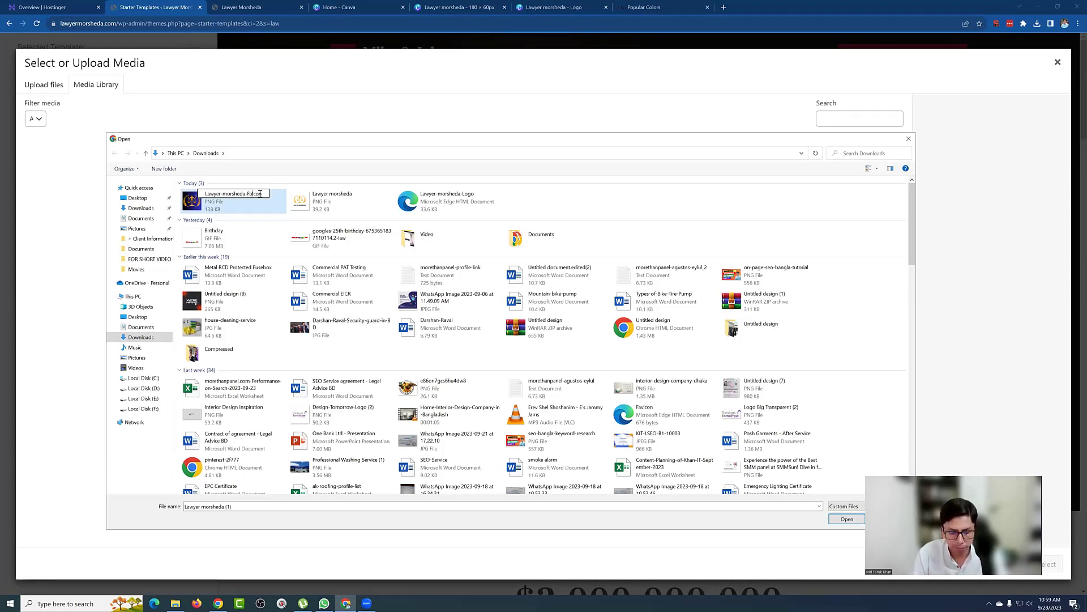
{"action": "key", "text": "Return"}
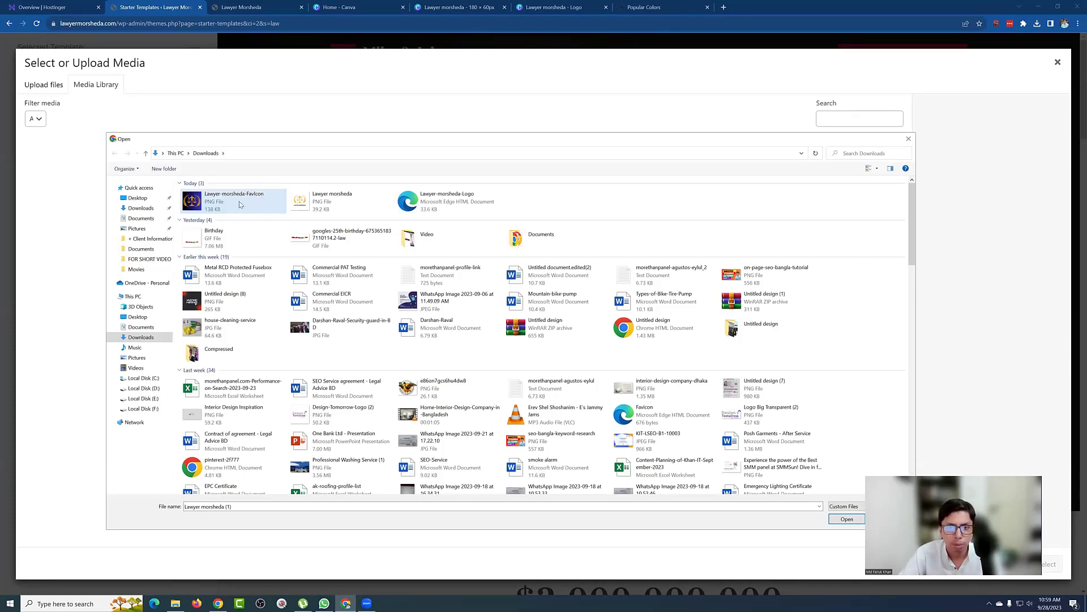
{"action": "double_click", "coordinate": [231, 199]}
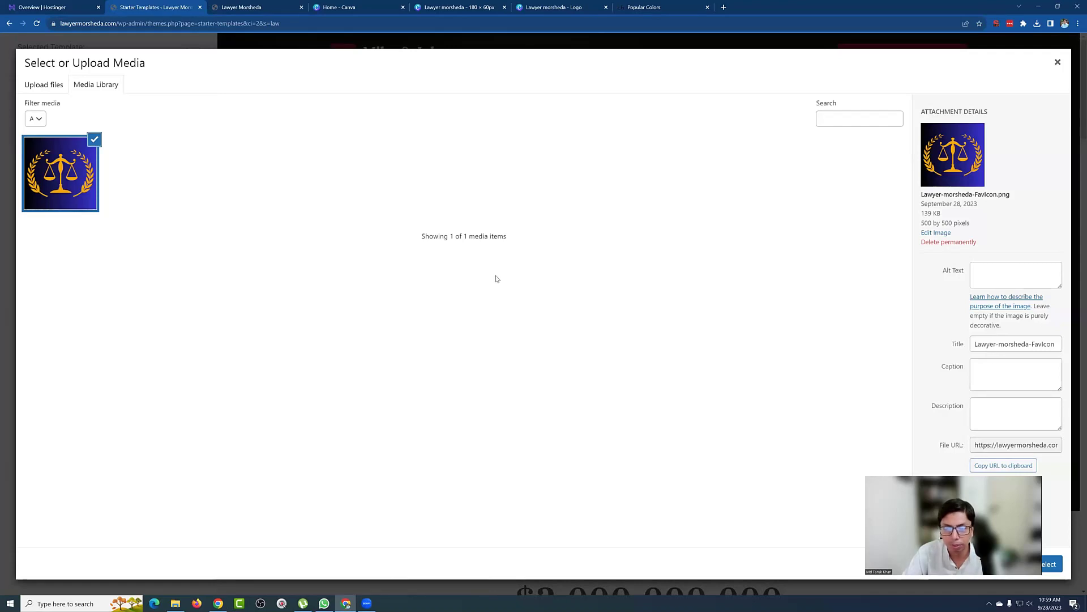
{"action": "key", "text": "F5"}
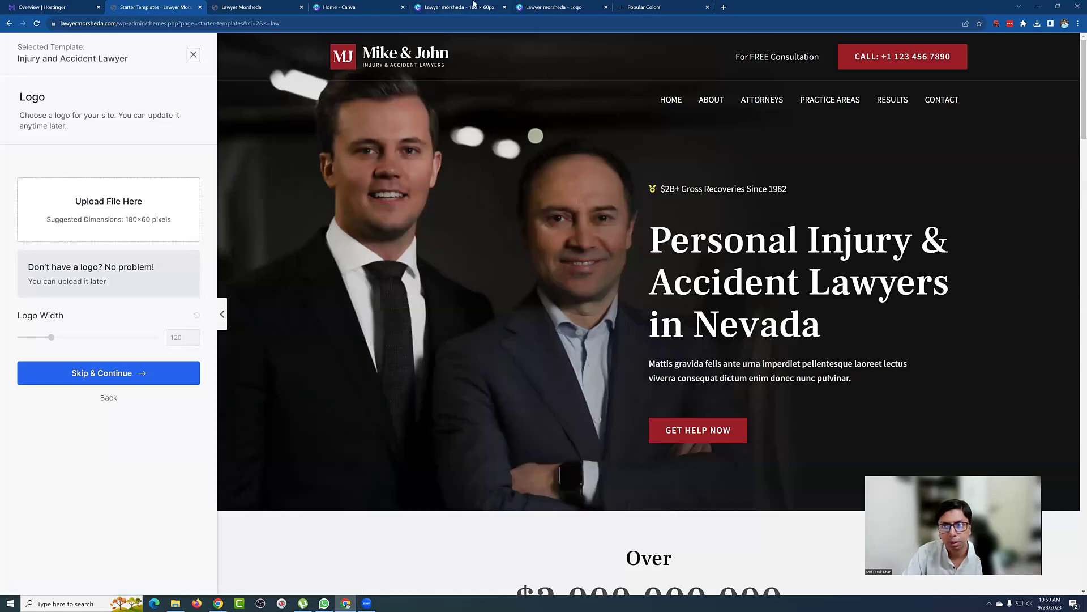
Step: Download the Canva logo as a transparent PNG at size 1.75 (315 × 105 px)
{"action": "left_click", "coordinate": [420, 5]}
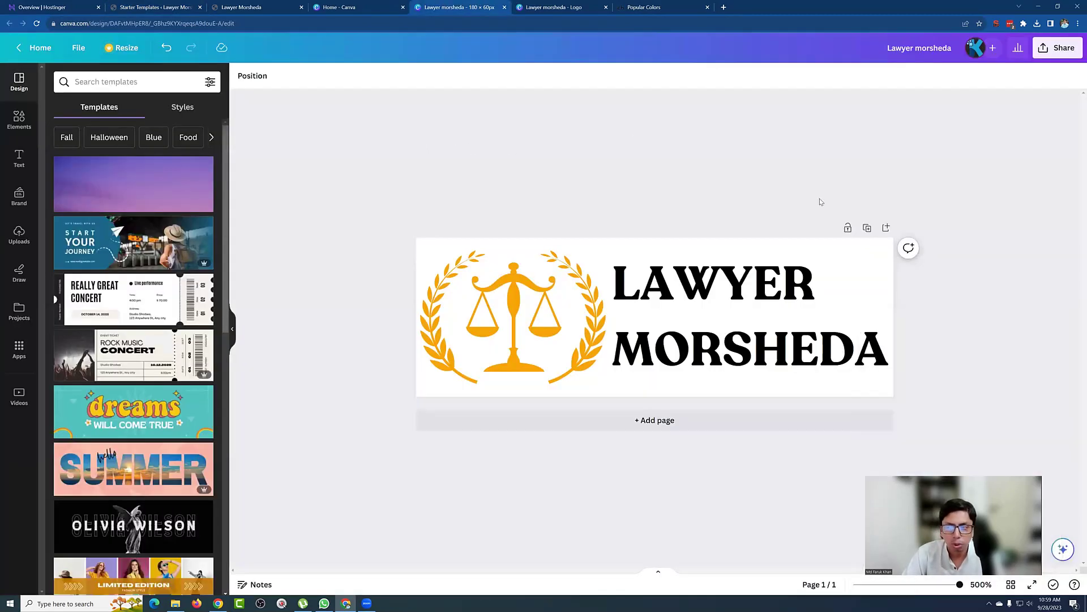
{"action": "left_click", "coordinate": [1043, 51]}
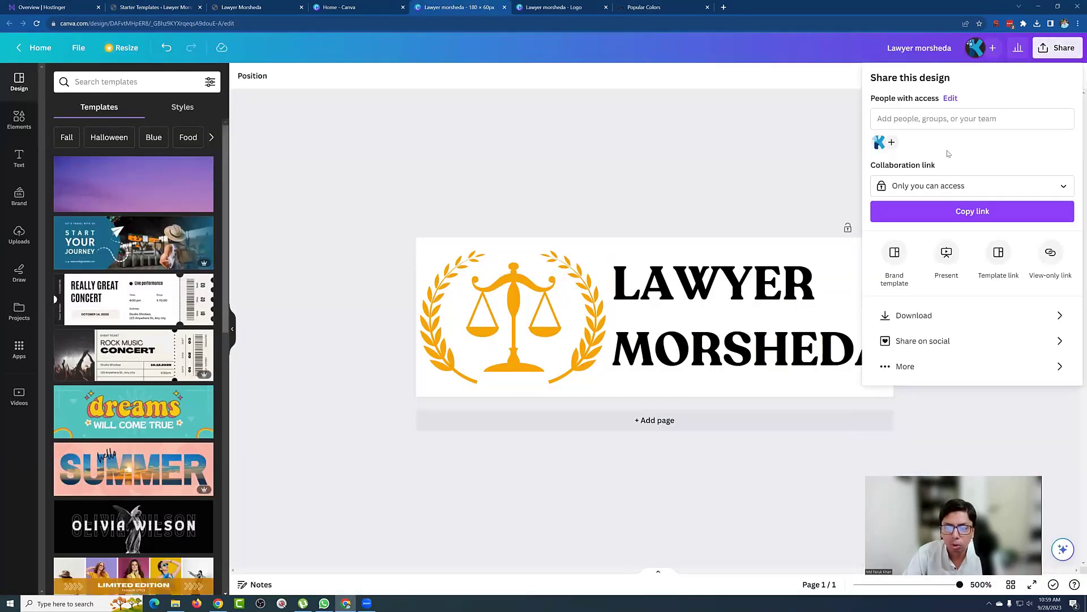
{"action": "left_click", "coordinate": [924, 316]}
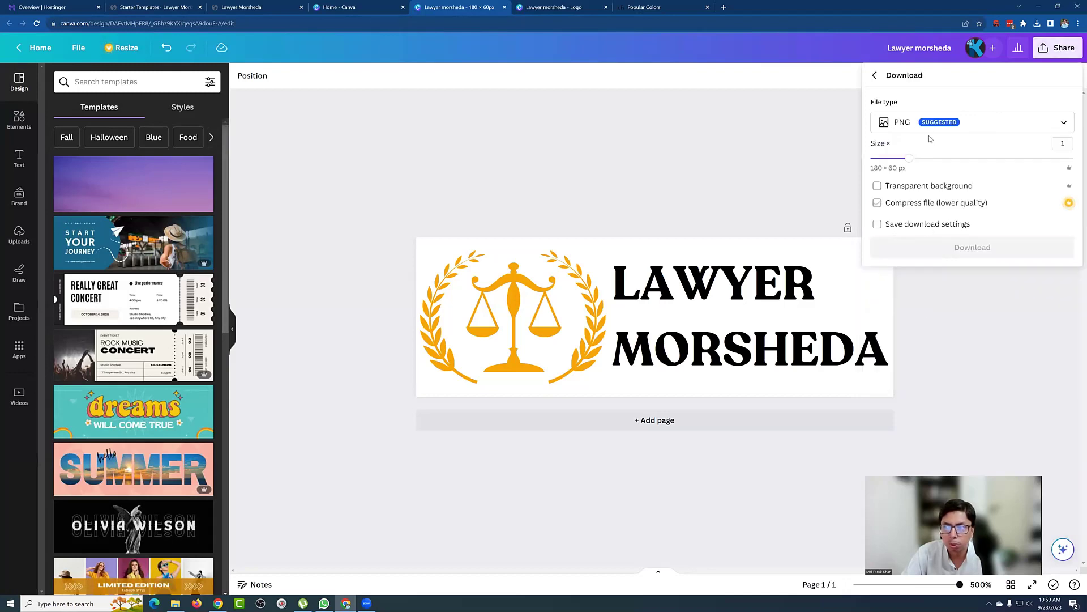
{"action": "left_click", "coordinate": [877, 187]}
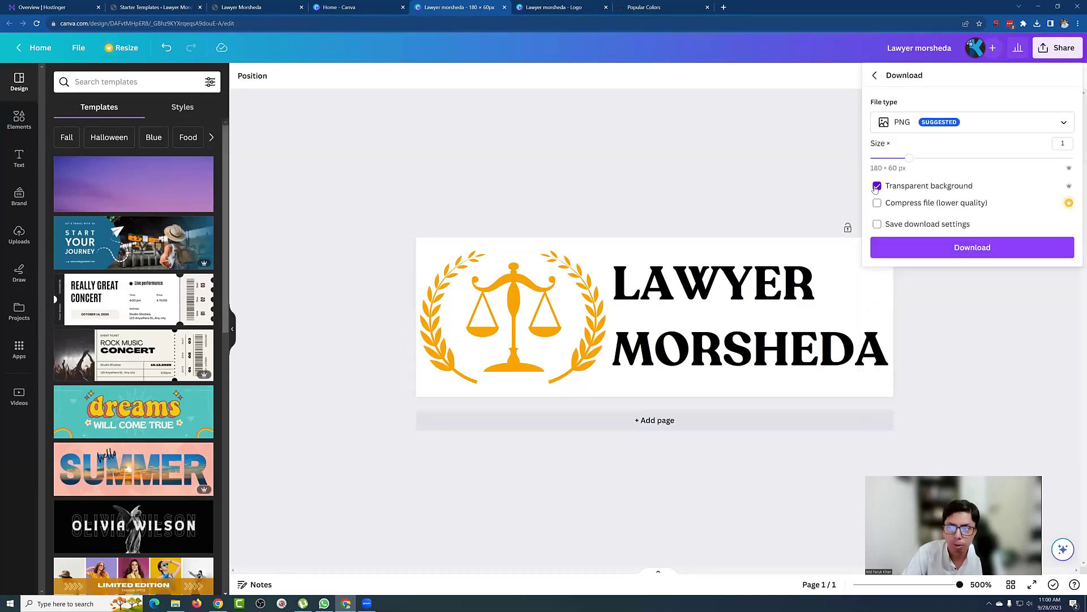
{"action": "left_click_drag", "start_coordinate": [909, 158], "coordinate": [968, 162]}
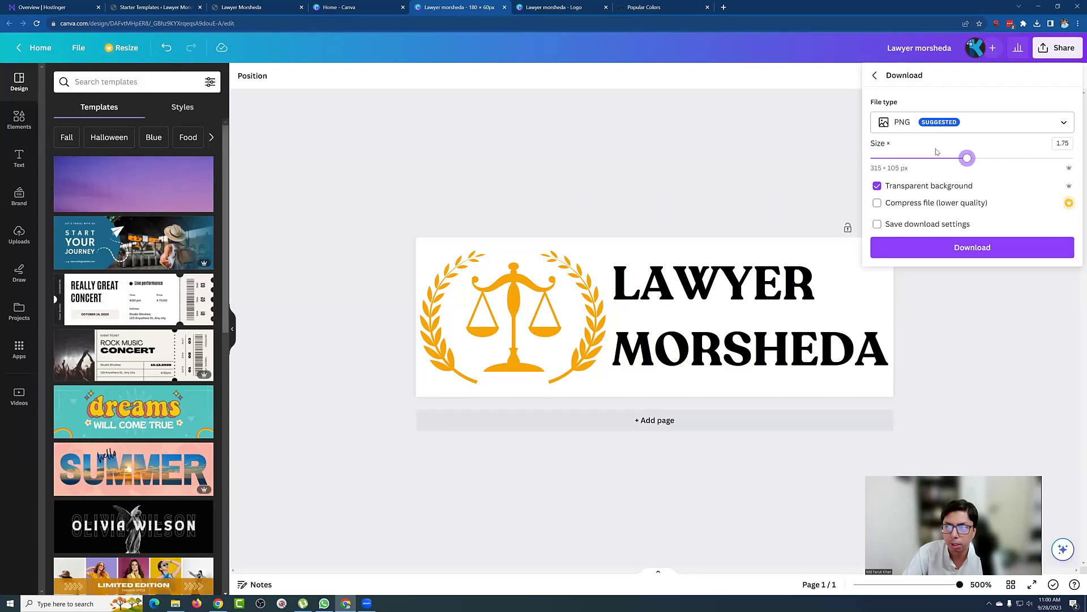
{"action": "left_click", "coordinate": [953, 250]}
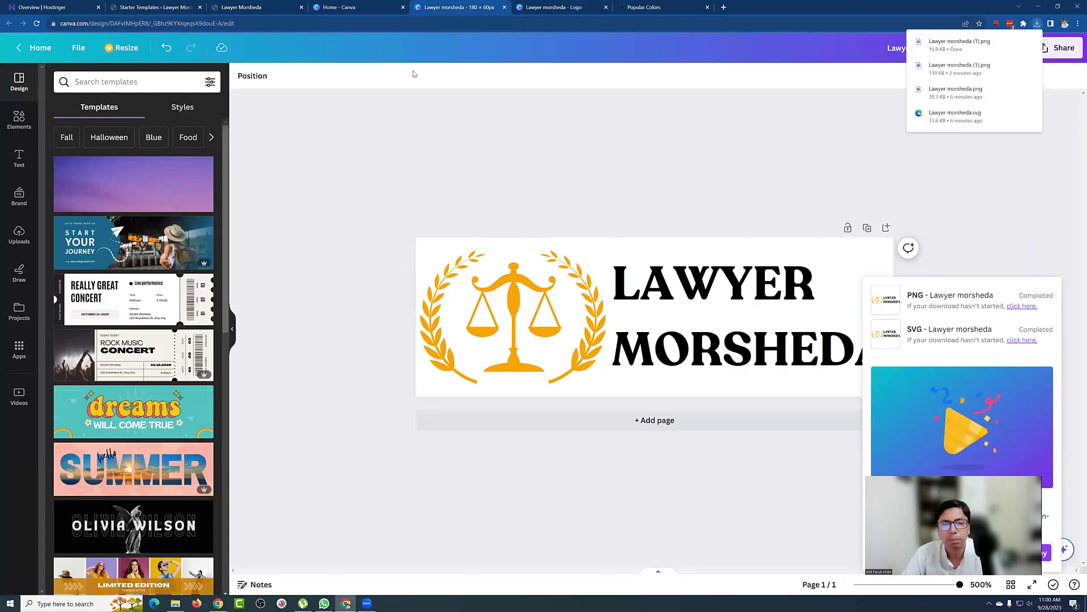
{"action": "left_click", "coordinate": [238, 7]}
{"action": "left_click", "coordinate": [170, 6]}
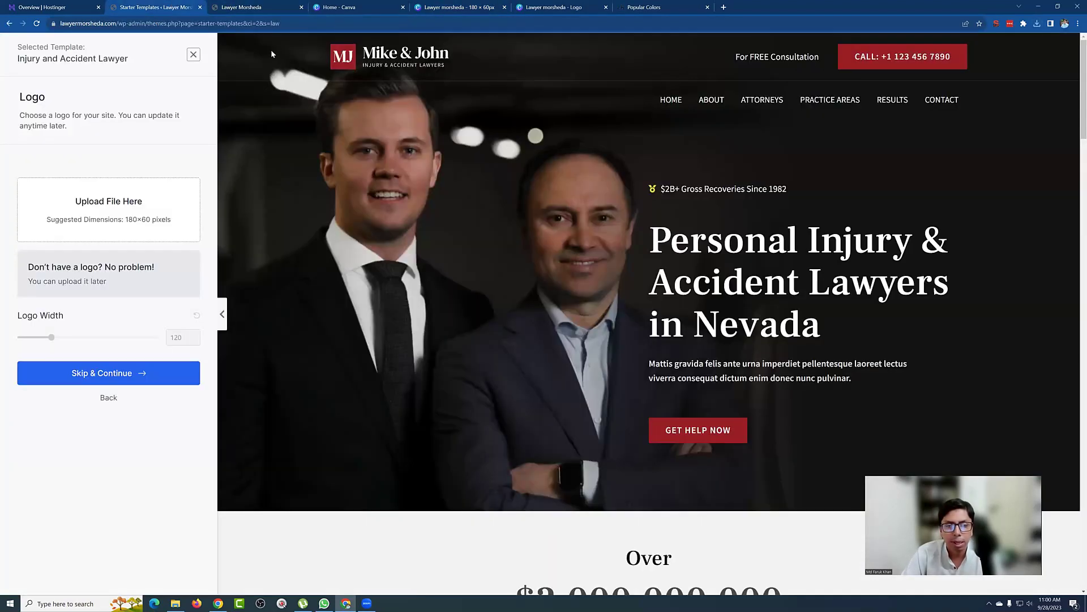
Step: Upload the new transparent logo to the media library, renamed Lawyer-morsheda-Logo
{"action": "left_click", "coordinate": [97, 213]}
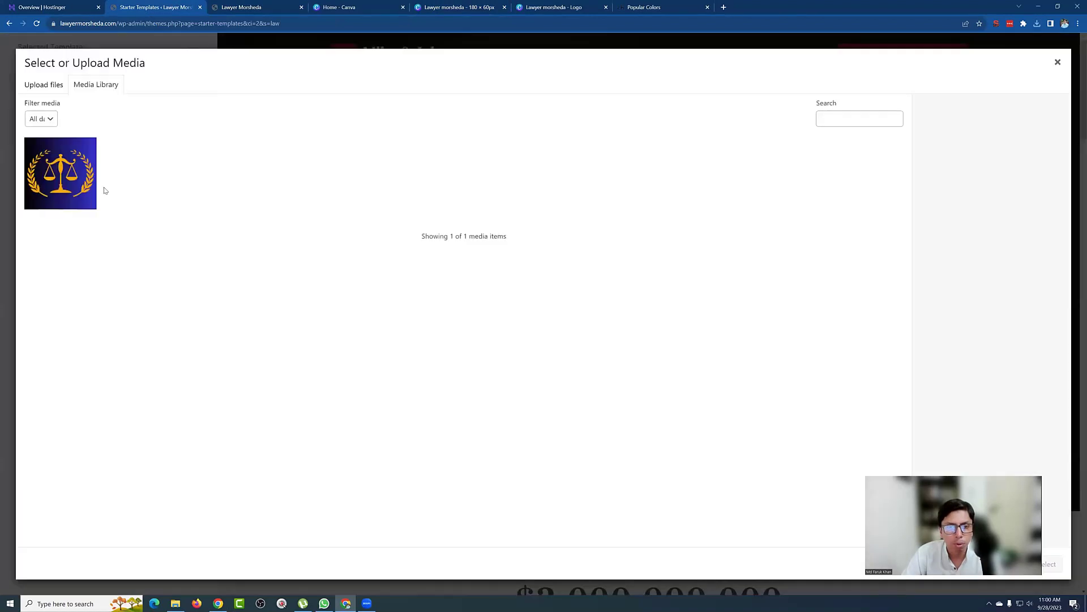
{"action": "left_click", "coordinate": [52, 89]}
{"action": "left_click", "coordinate": [543, 286]}
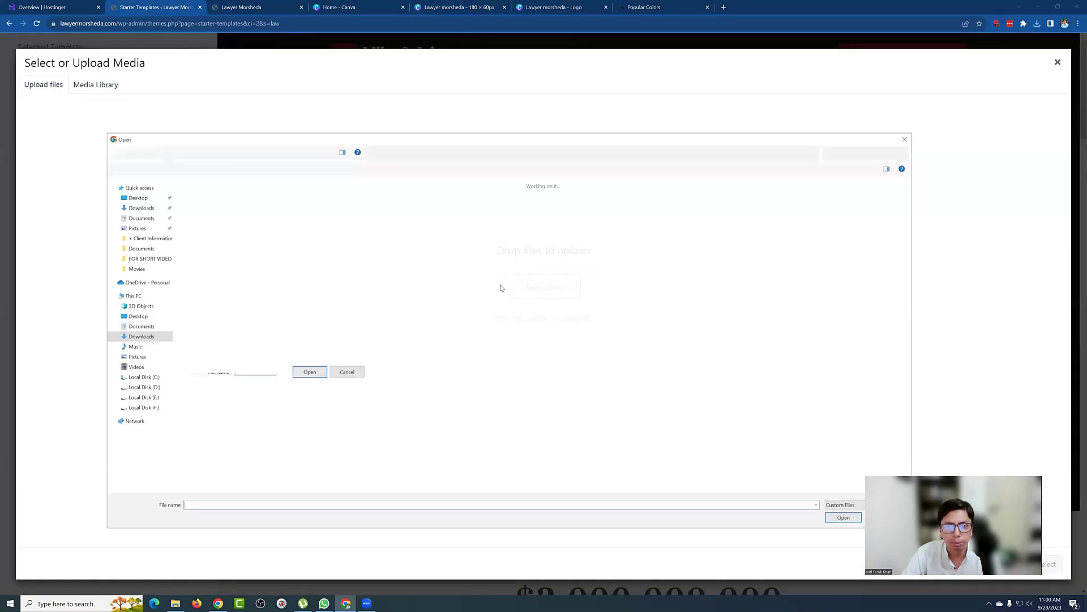
{"action": "left_click", "coordinate": [570, 197]}
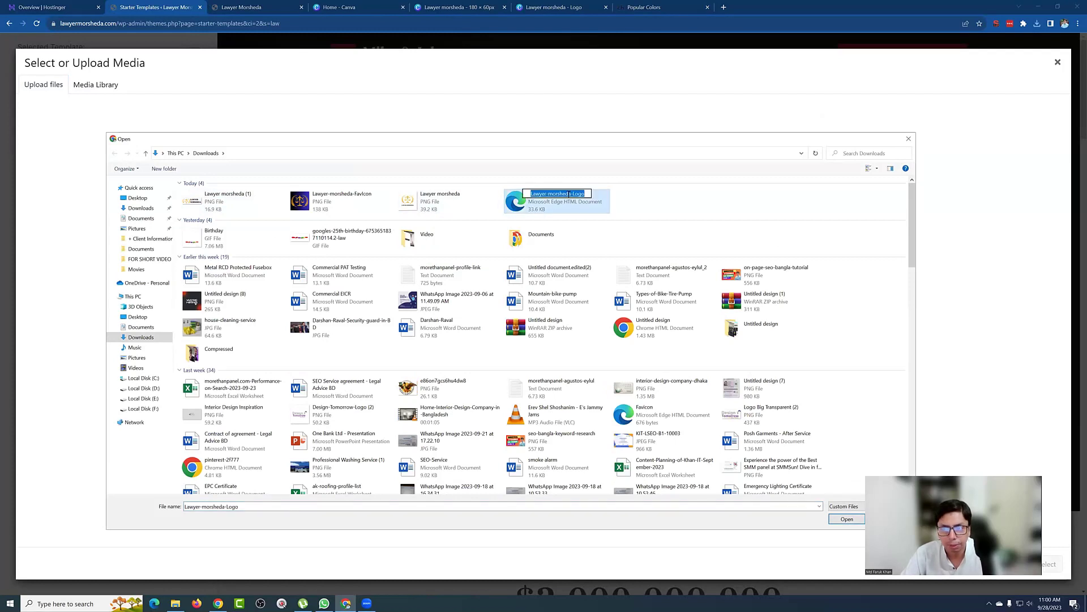
{"action": "left_click", "coordinate": [226, 196]}
{"action": "left_click", "coordinate": [226, 195]}
{"action": "type", "text": "Lawyer-morsheda-Logo"}
{"action": "key", "text": "Return"}
{"action": "double_click", "coordinate": [217, 198]}
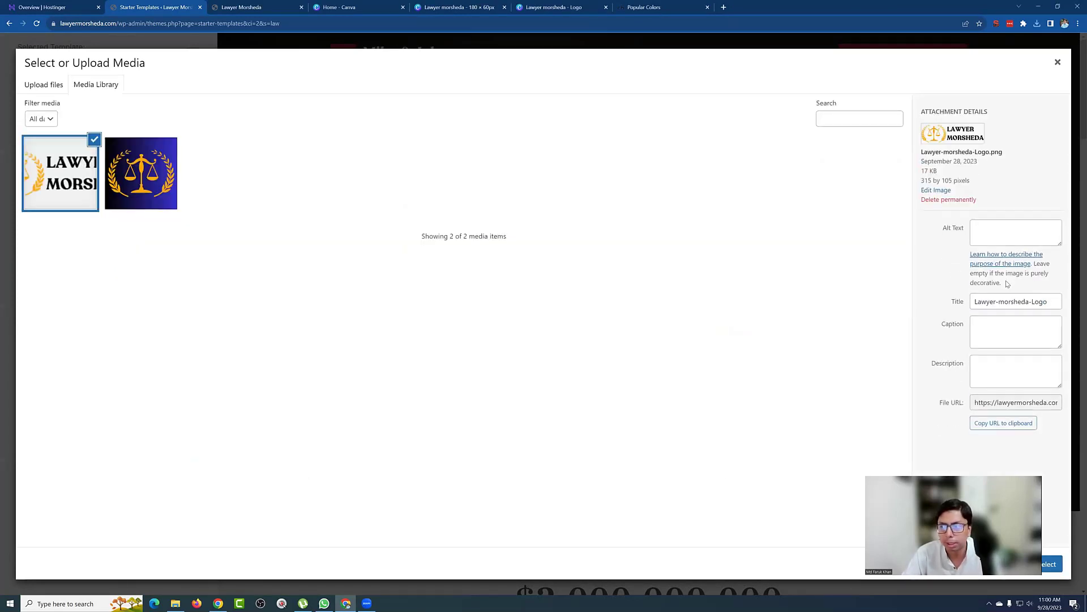
Step: Set the logo's title and alt text to 'Lawyer morsheda Logo'
{"action": "left_click", "coordinate": [998, 301]}
{"action": "key", "text": "BackSpace"}
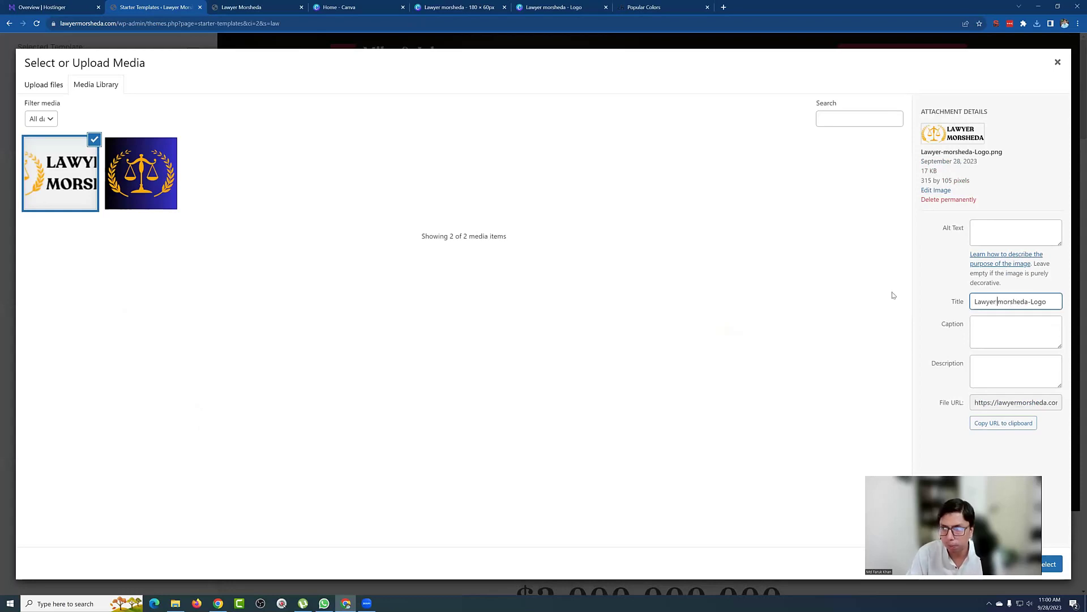
{"action": "key", "text": "BackSpace"}
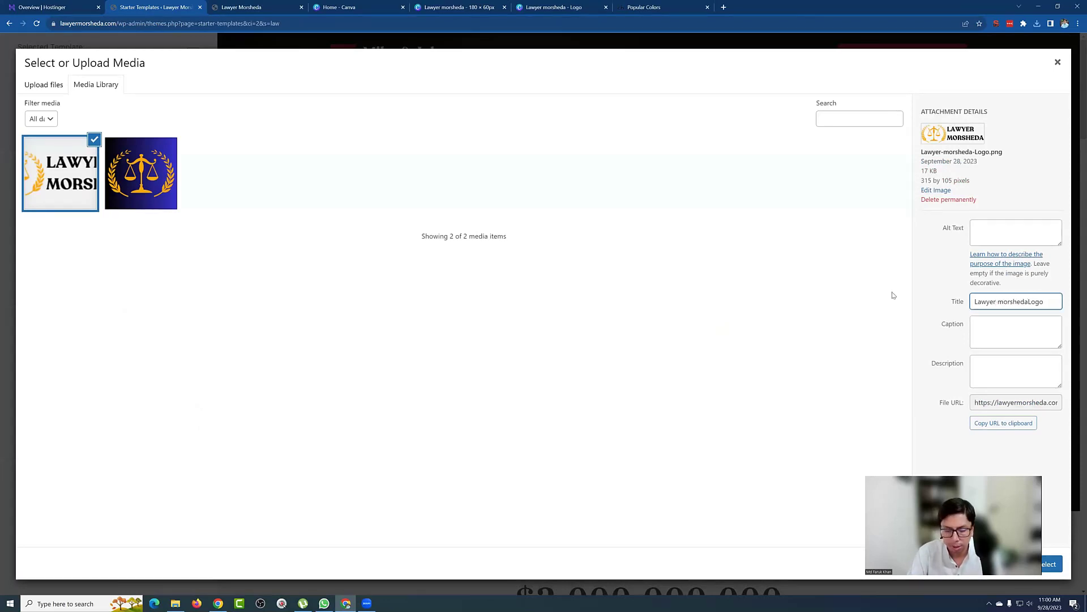
{"action": "key", "text": "ctrl+a"}
{"action": "key", "text": "ctrl+c"}
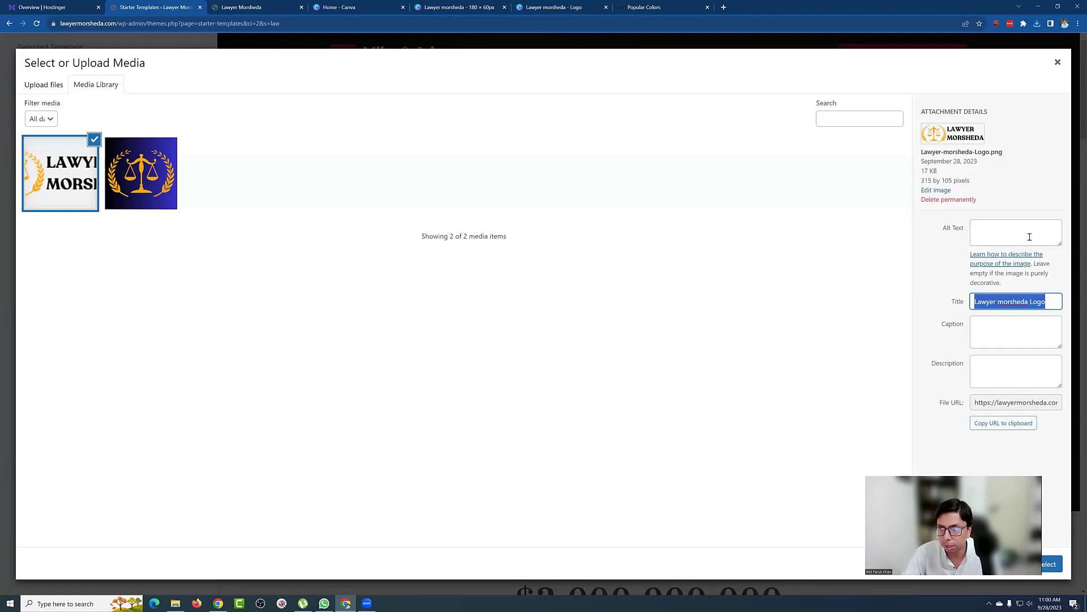
{"action": "left_click", "coordinate": [1030, 237]}
{"action": "key", "text": "ctrl+v"}
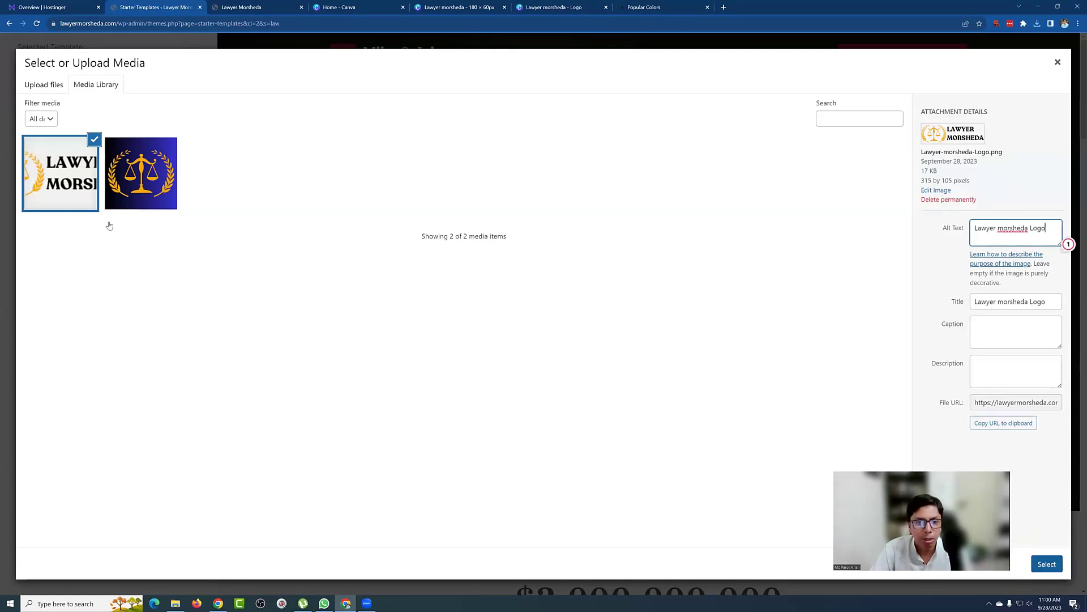
{"action": "key", "text": "Escape"}
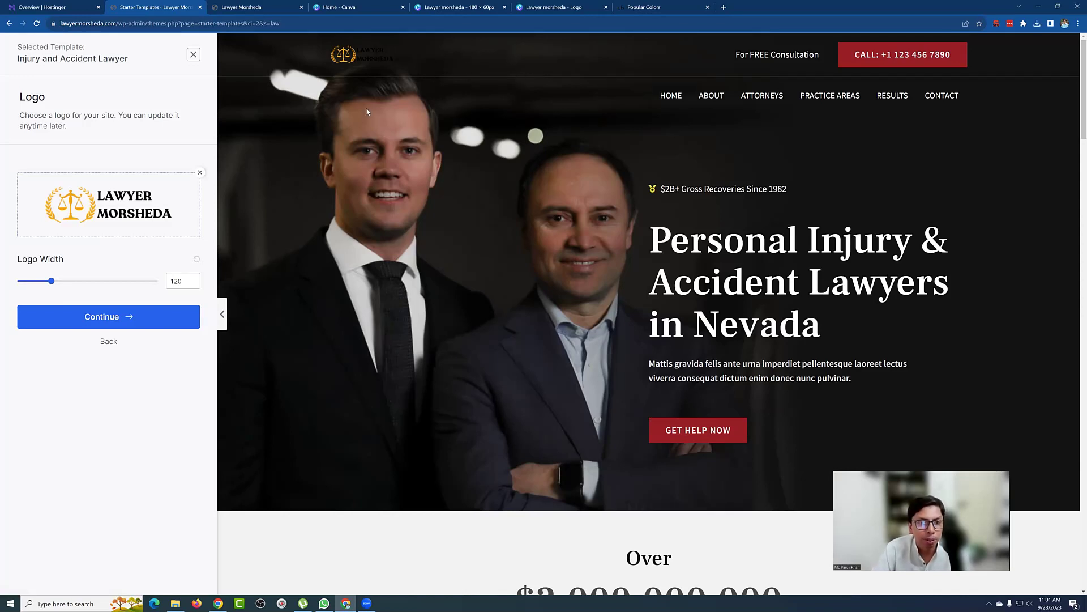
Step: Make the LAWYER MORSHEDA text white in the 180 × 60px Canva logo design
{"action": "left_click", "coordinate": [561, 6]}
{"action": "left_click", "coordinate": [474, 6]}
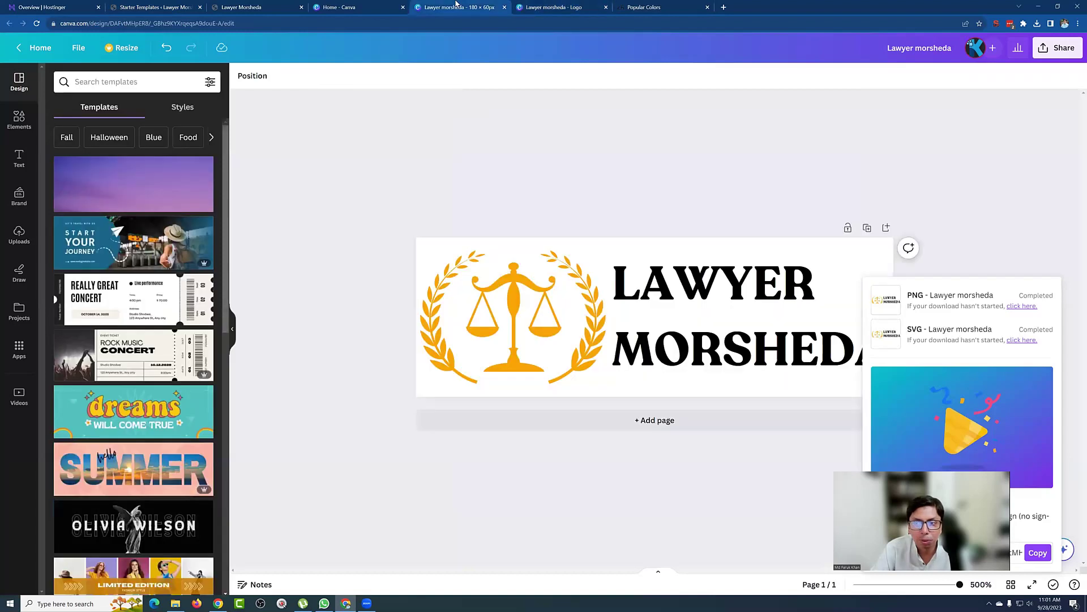
{"action": "left_click", "coordinate": [629, 275]}
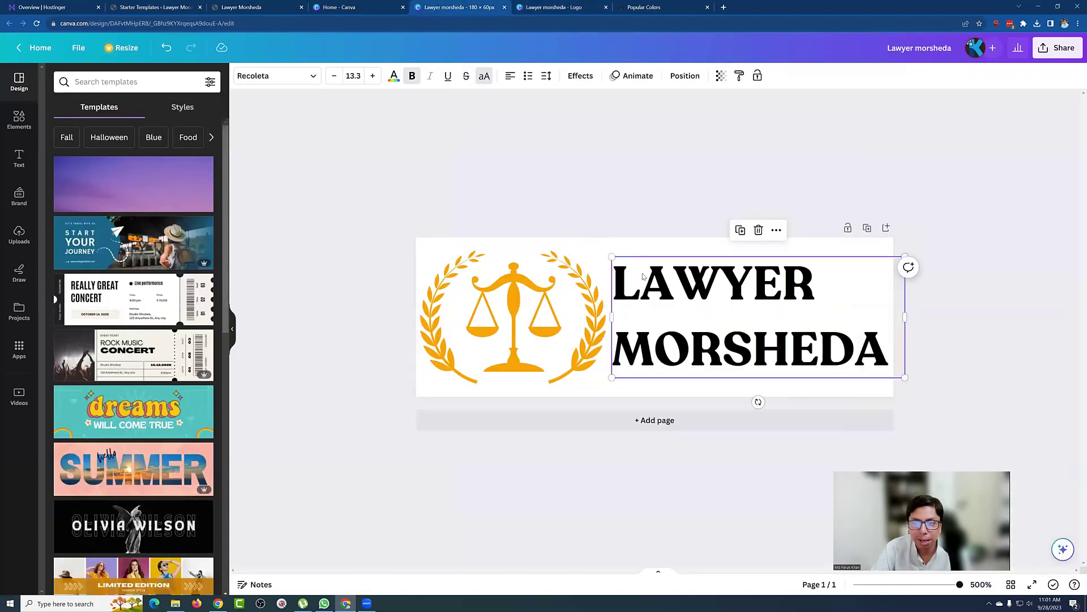
{"action": "left_click", "coordinate": [394, 76]}
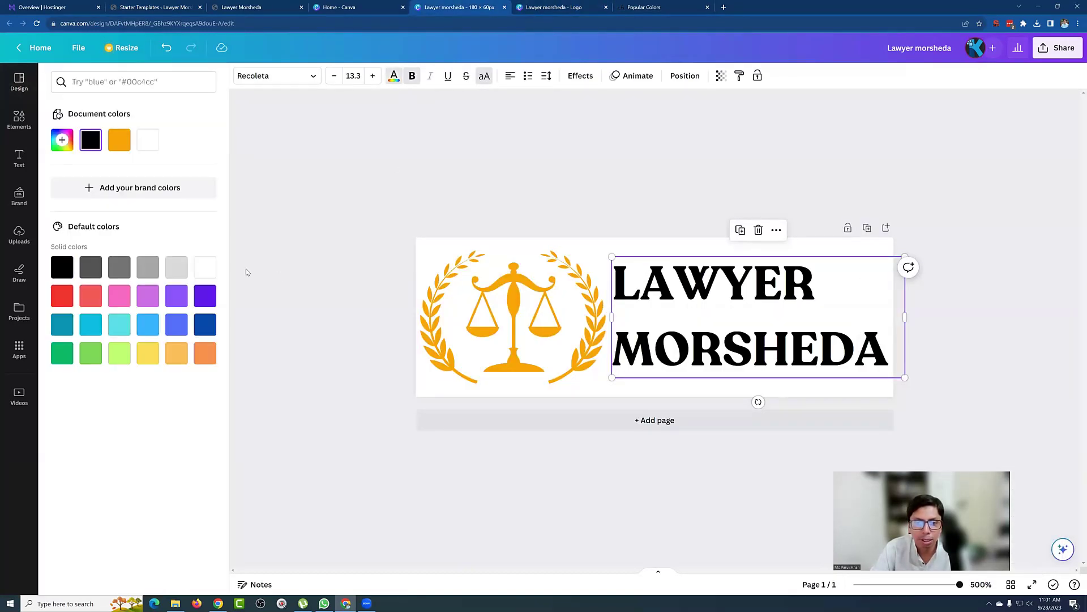
{"action": "left_click", "coordinate": [200, 270]}
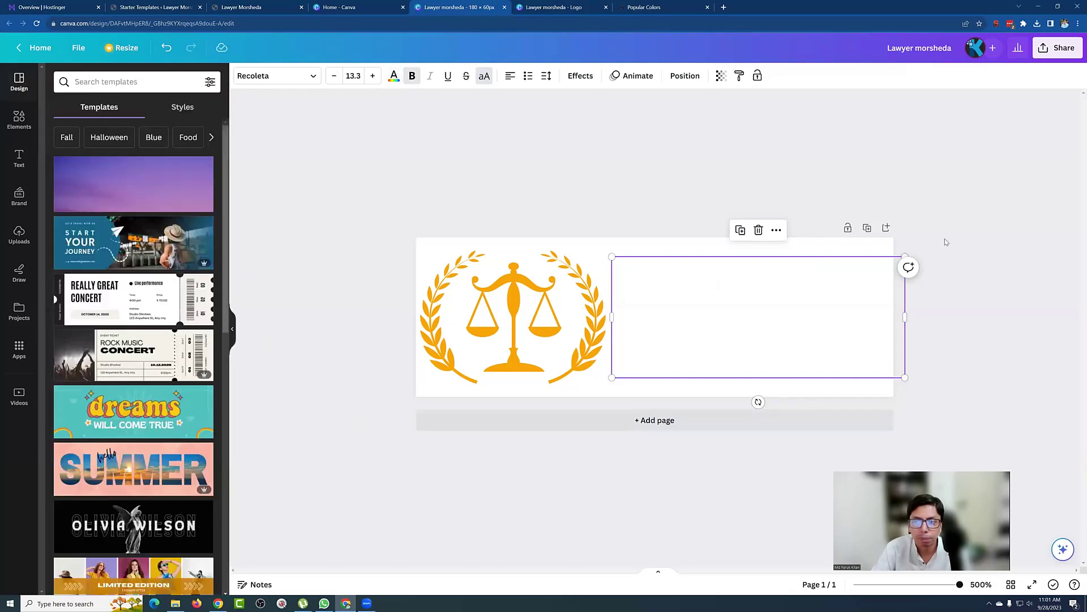
{"action": "left_click", "coordinate": [1004, 129]}
Step: Download the white-text logo as a transparent PNG at size 1.75
{"action": "left_click", "coordinate": [1047, 51]}
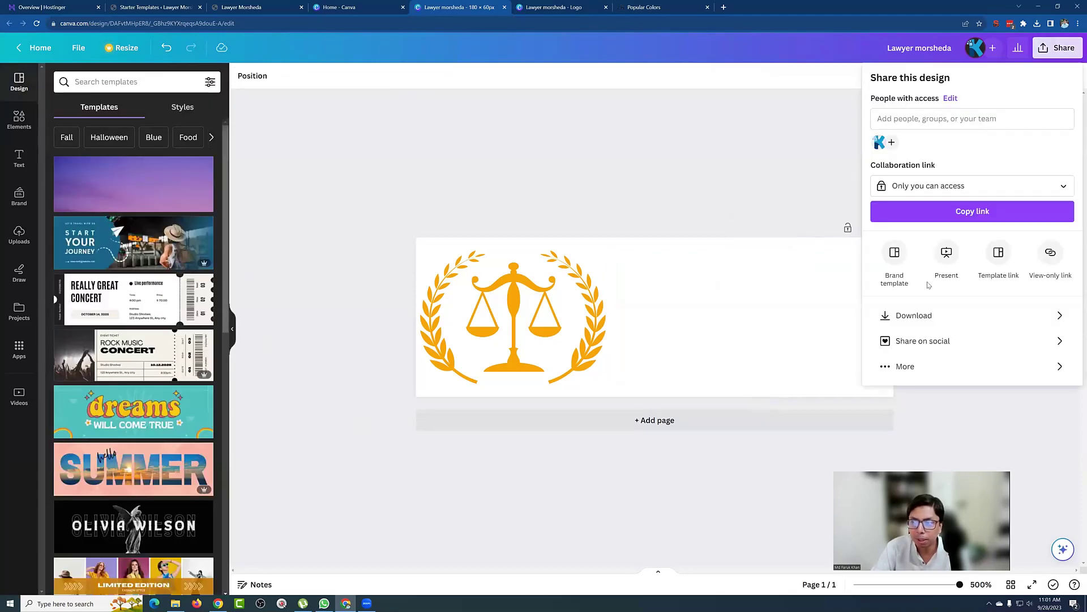
{"action": "left_click", "coordinate": [920, 318]}
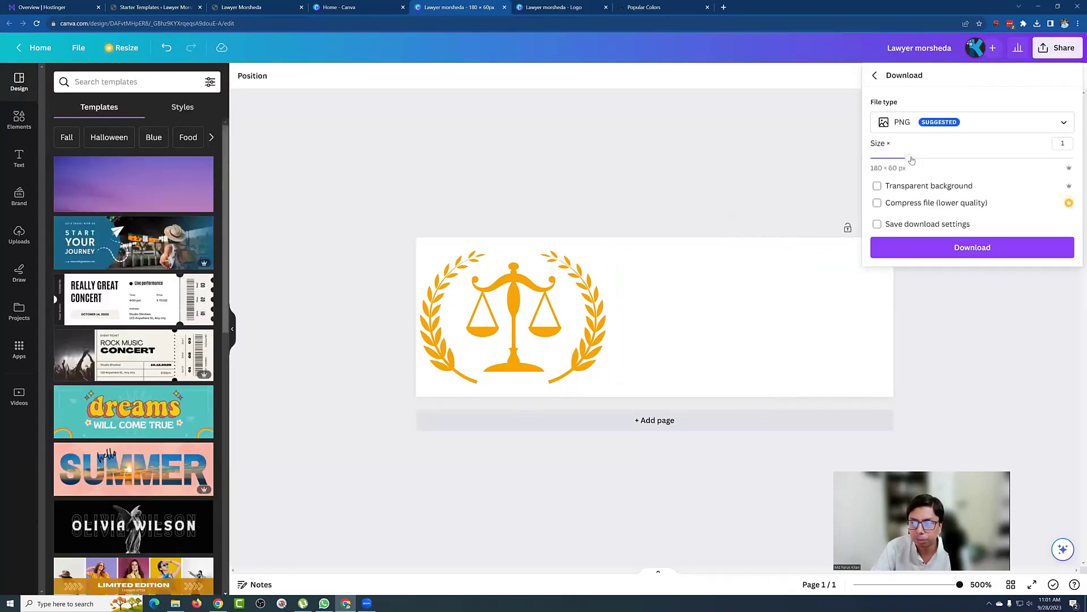
{"action": "left_click", "coordinate": [883, 186]}
{"action": "left_click_drag", "start_coordinate": [909, 158], "coordinate": [967, 160]}
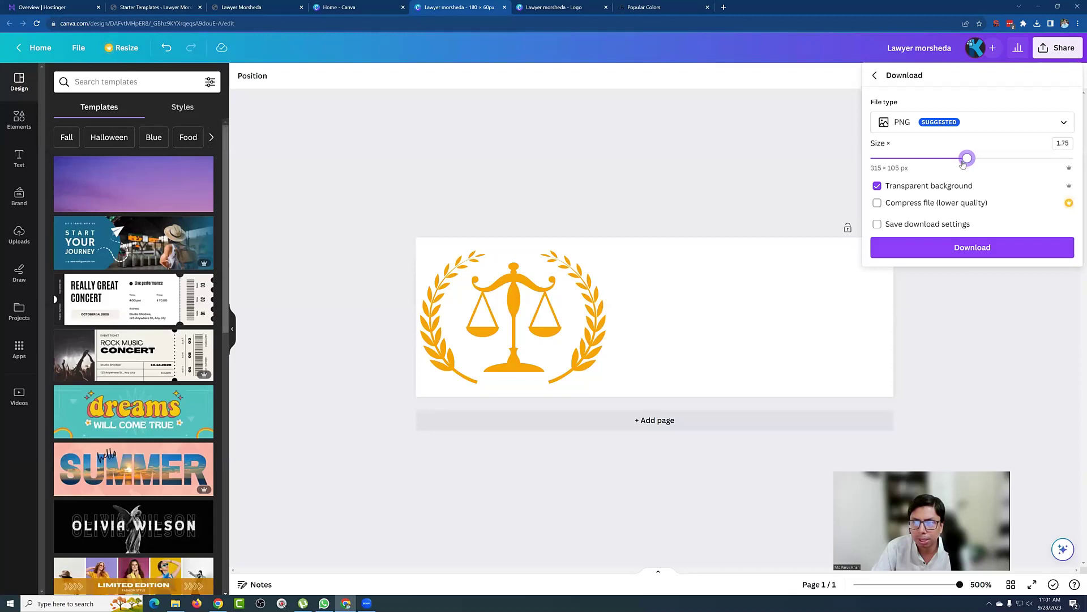
{"action": "left_click", "coordinate": [963, 253]}
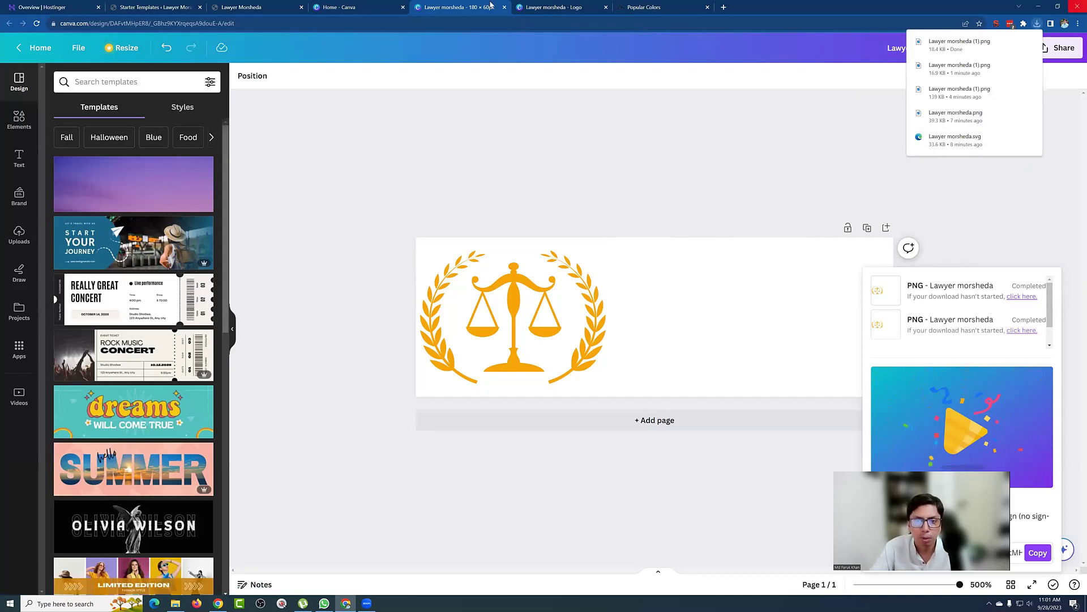
{"action": "left_click", "coordinate": [189, 6]}
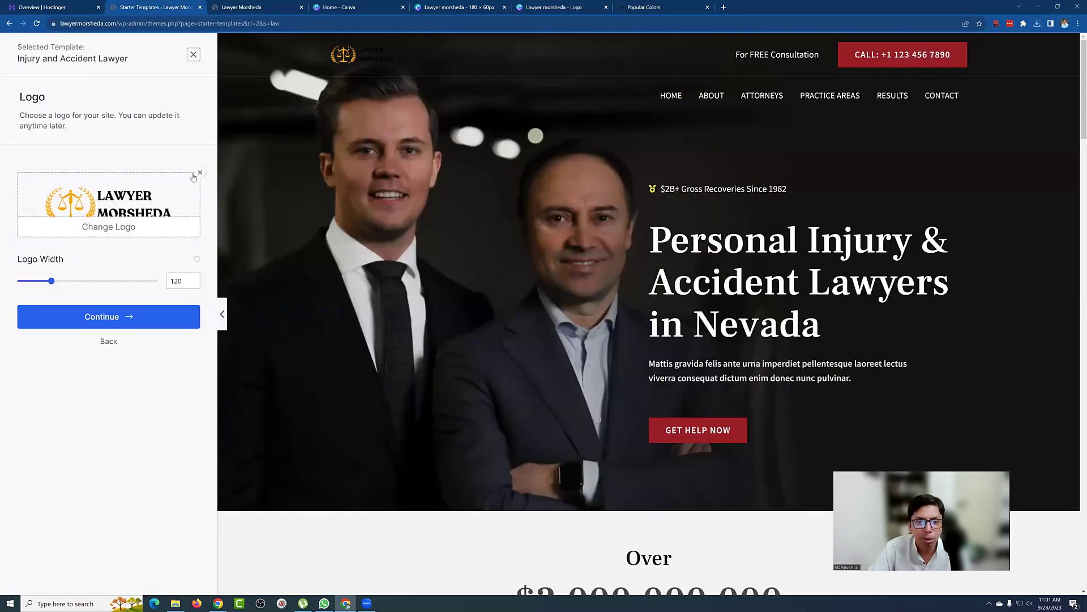
Step: Upload the white-text logo PNG, renamed with 'white' in its Lawyer-morsheda logo file name
{"action": "left_click", "coordinate": [141, 224]}
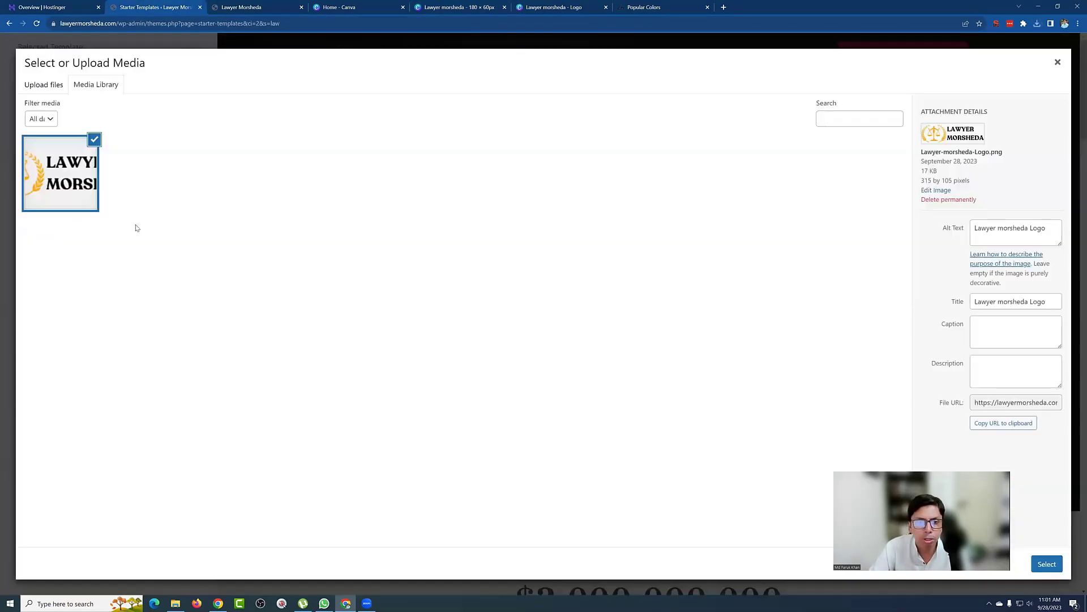
{"action": "left_click", "coordinate": [48, 85]}
{"action": "left_click", "coordinate": [520, 285]}
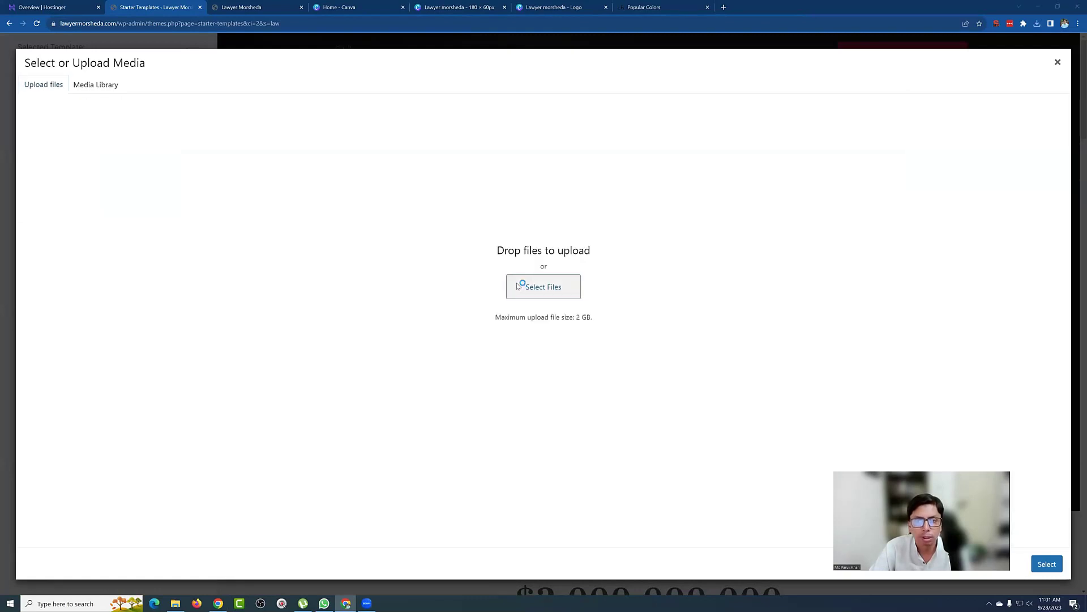
{"action": "left_click", "coordinate": [343, 197]}
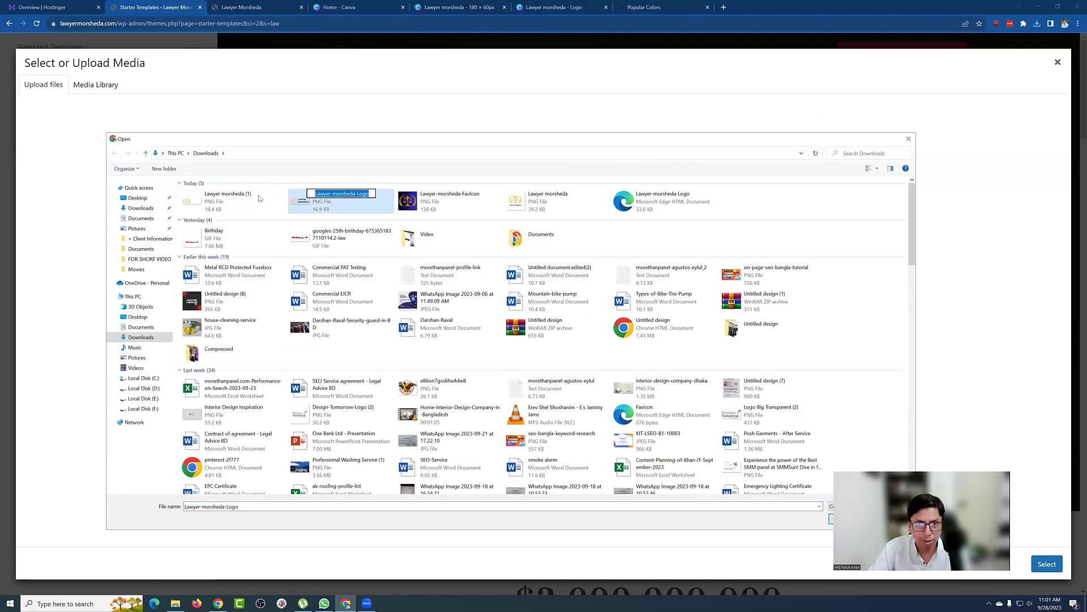
{"action": "left_click", "coordinate": [232, 196]}
{"action": "left_click", "coordinate": [233, 195]}
{"action": "type", "text": "Lawyer-morsheda-Logo"}
{"action": "type", "text": "-"}
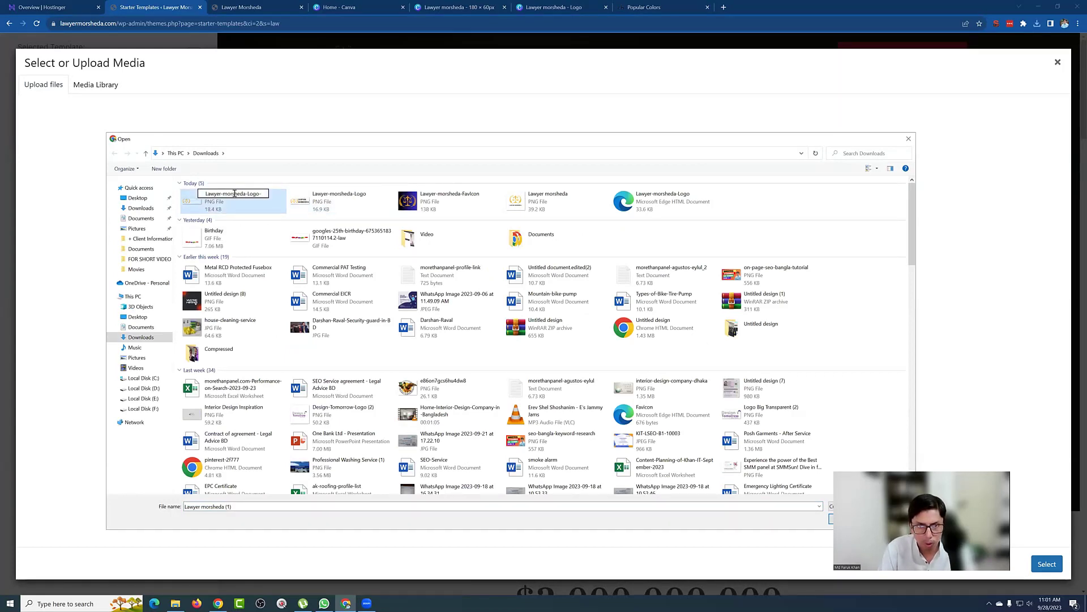
{"action": "key", "text": "Left"}
{"action": "key", "text": "Left"}
{"action": "key", "text": "Left"}
{"action": "key", "text": "Left"}
{"action": "key", "text": "Left"}
{"action": "type", "text": "white"}
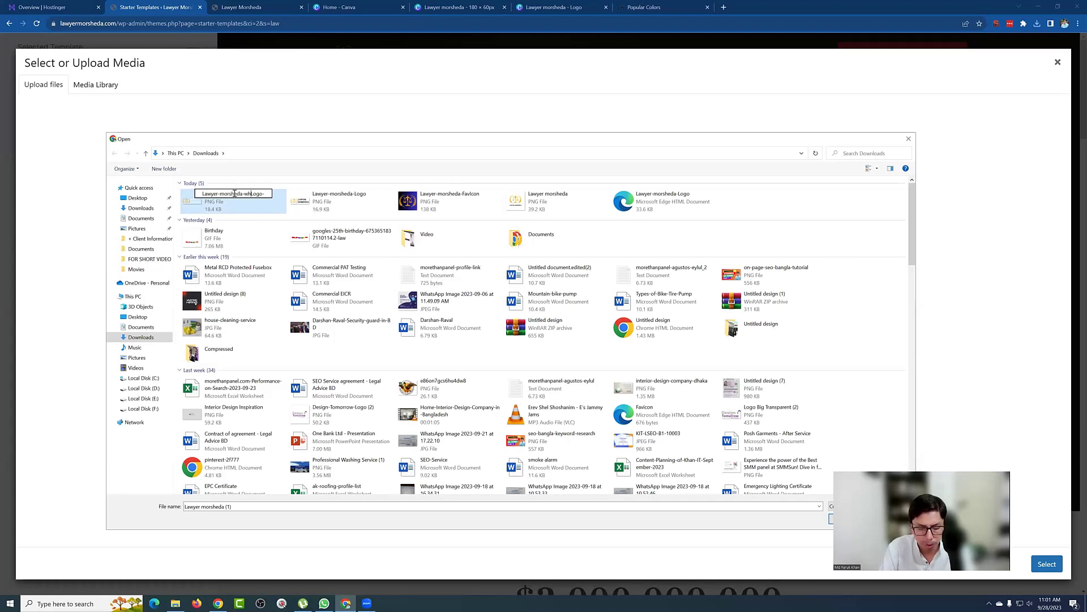
{"action": "type", "text": "-"}
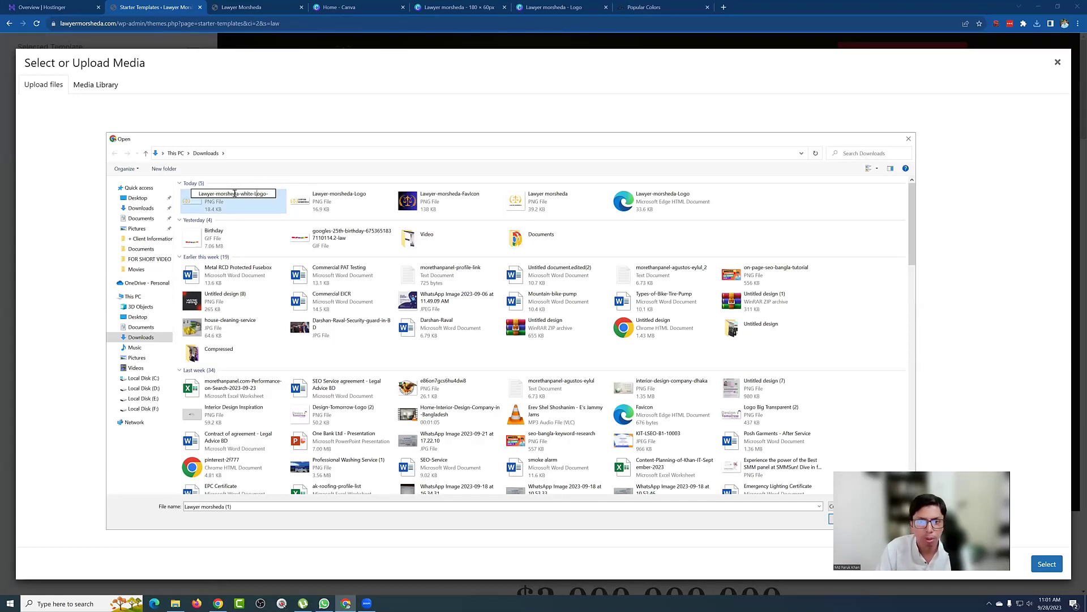
{"action": "key", "text": "BackSpace"}
{"action": "key", "text": "Return"}
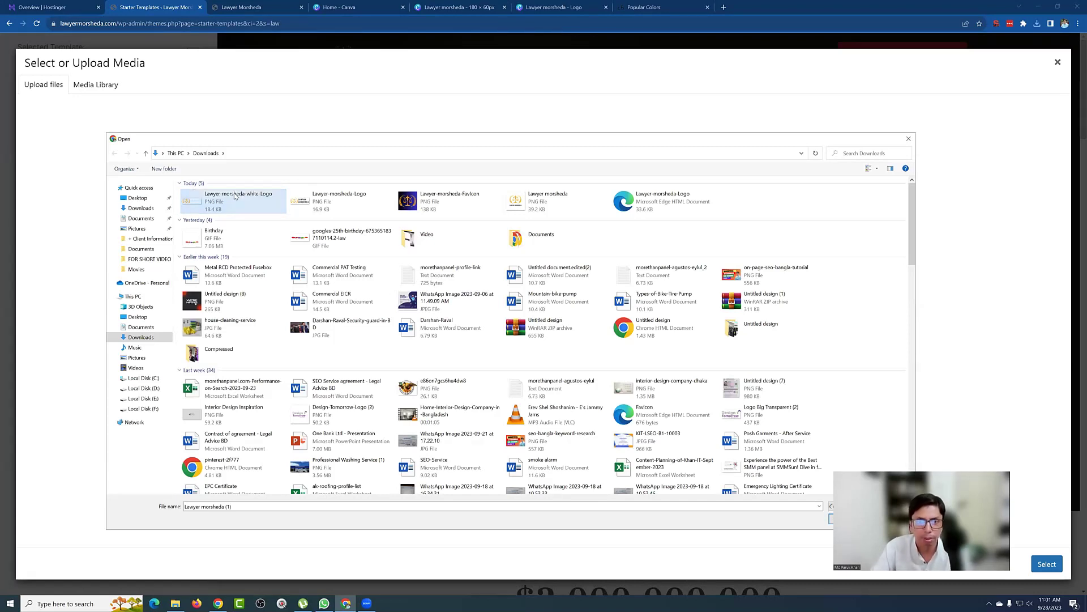
{"action": "double_click", "coordinate": [237, 203]}
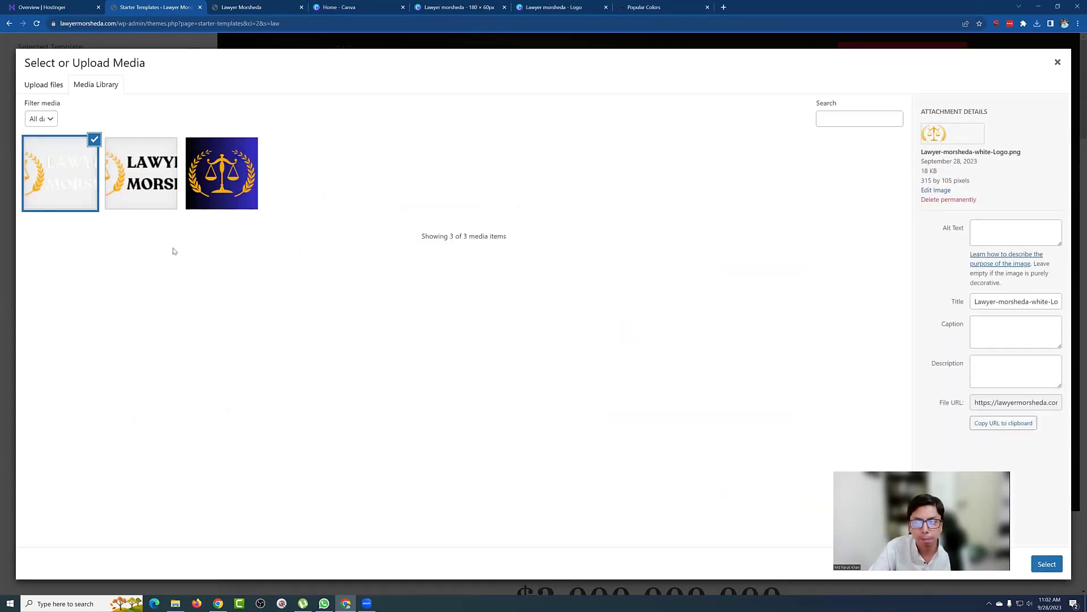
Step: Give the white logo matching title and alt text, use it as site logo at width 141
{"action": "left_click", "coordinate": [999, 300]}
{"action": "key", "text": "BackSpace"}
{"action": "key", "text": "BackSpace"}
{"action": "key", "text": "BackSpace"}
{"action": "key", "text": "ctrl+a"}
{"action": "key", "text": "ctrl+c"}
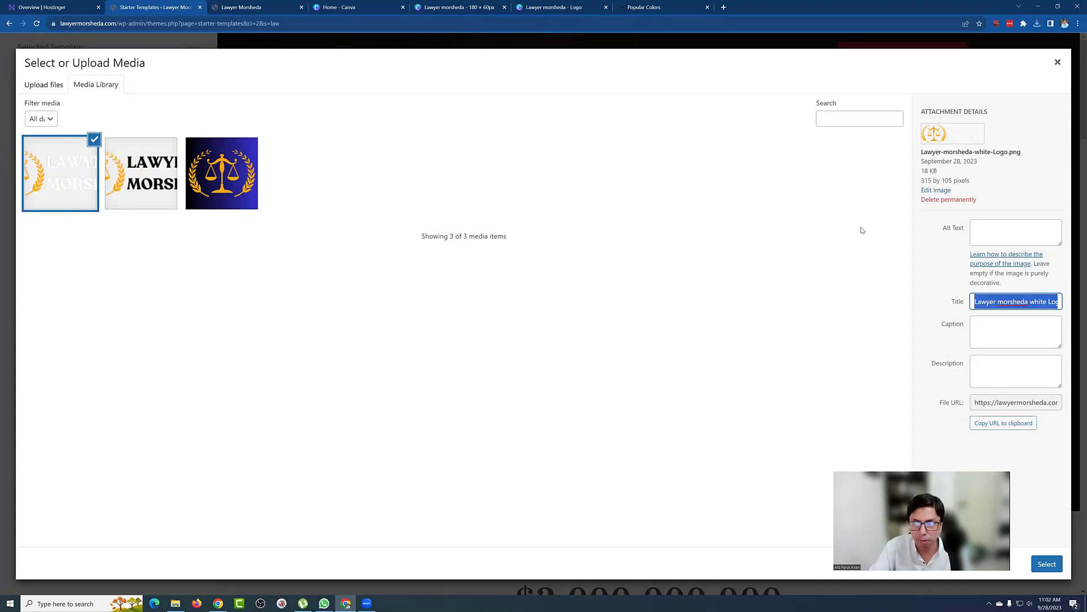
{"action": "left_click", "coordinate": [983, 231]}
{"action": "key", "text": "ctrl+v"}
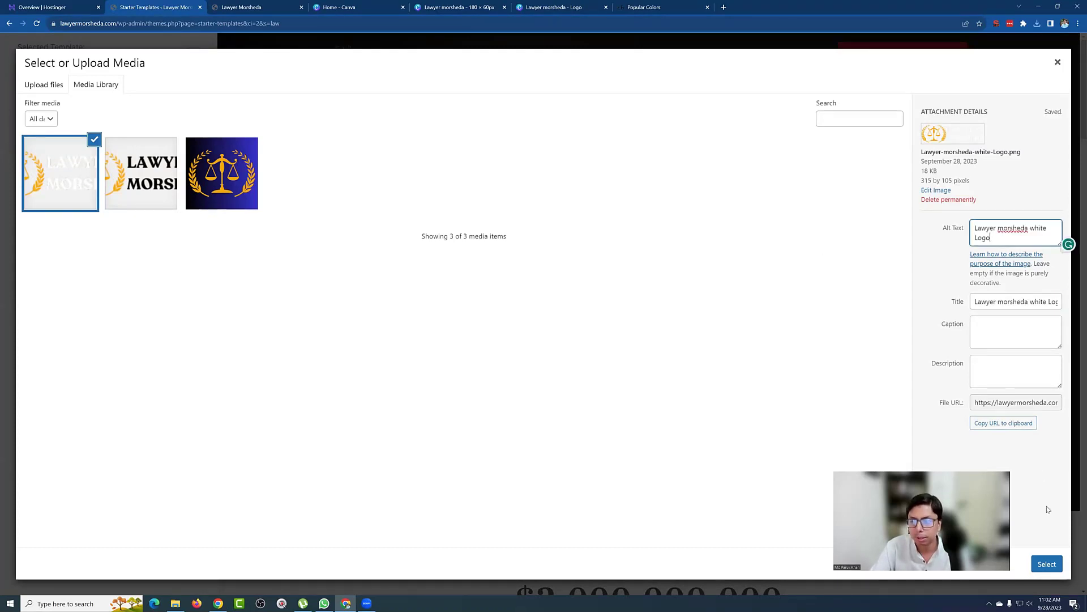
{"action": "left_click", "coordinate": [1048, 563]}
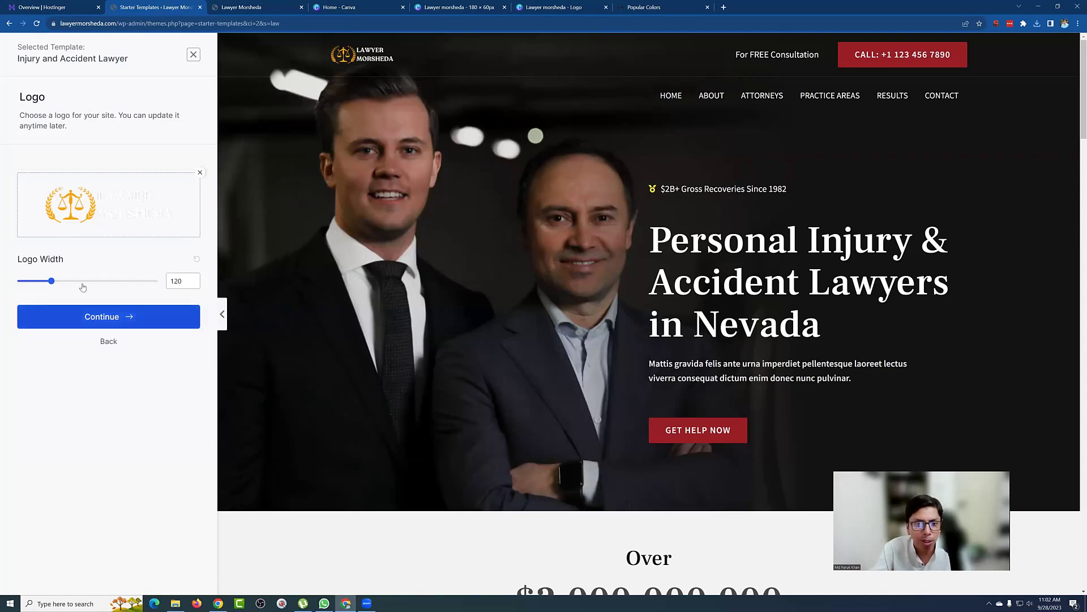
{"action": "mouse_move", "coordinate": [52, 282]}
{"action": "left_mouse_down"}
{"action": "mouse_move", "coordinate": [65, 285]}
{"action": "mouse_move", "coordinate": [25, 284]}
{"action": "mouse_move", "coordinate": [57, 282]}
{"action": "left_mouse_up"}
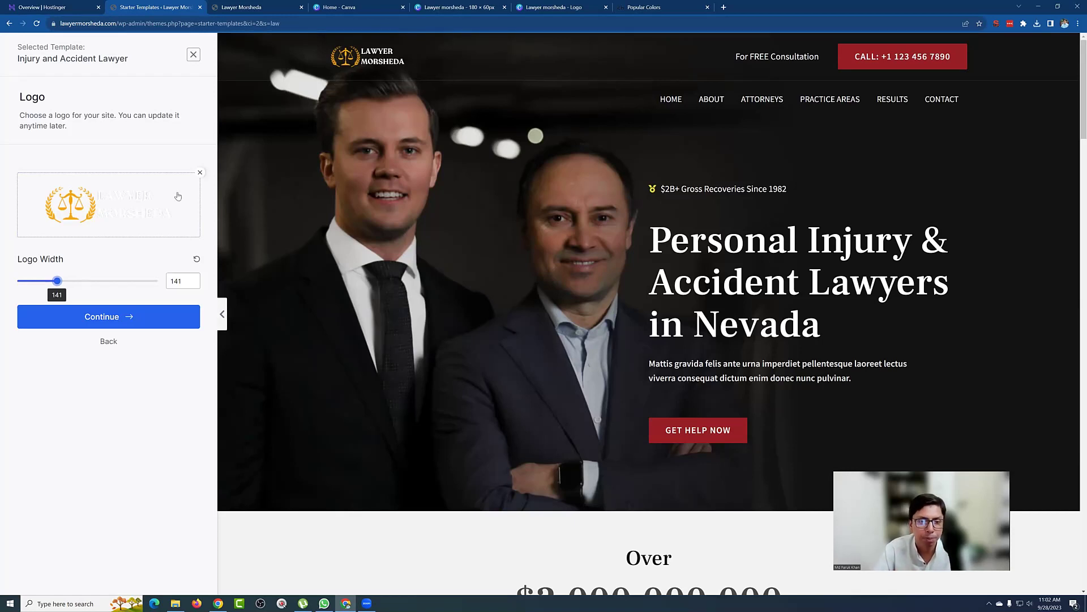
{"action": "left_click", "coordinate": [116, 321]}
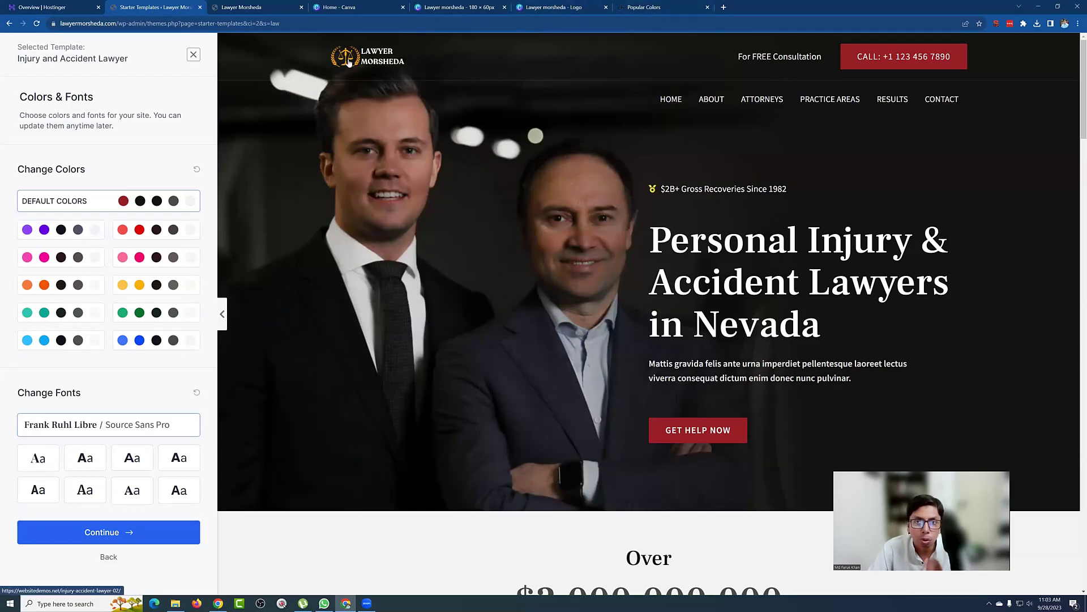
{"action": "left_click", "coordinate": [620, 7]}
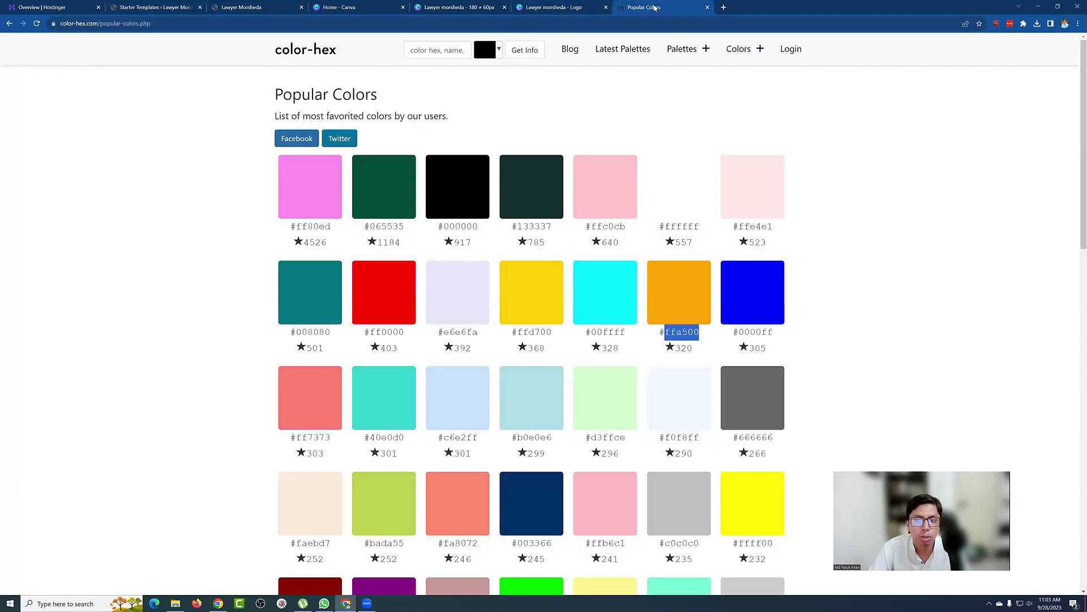
{"action": "double_click", "coordinate": [682, 332]}
{"action": "left_click", "coordinate": [447, 7]}
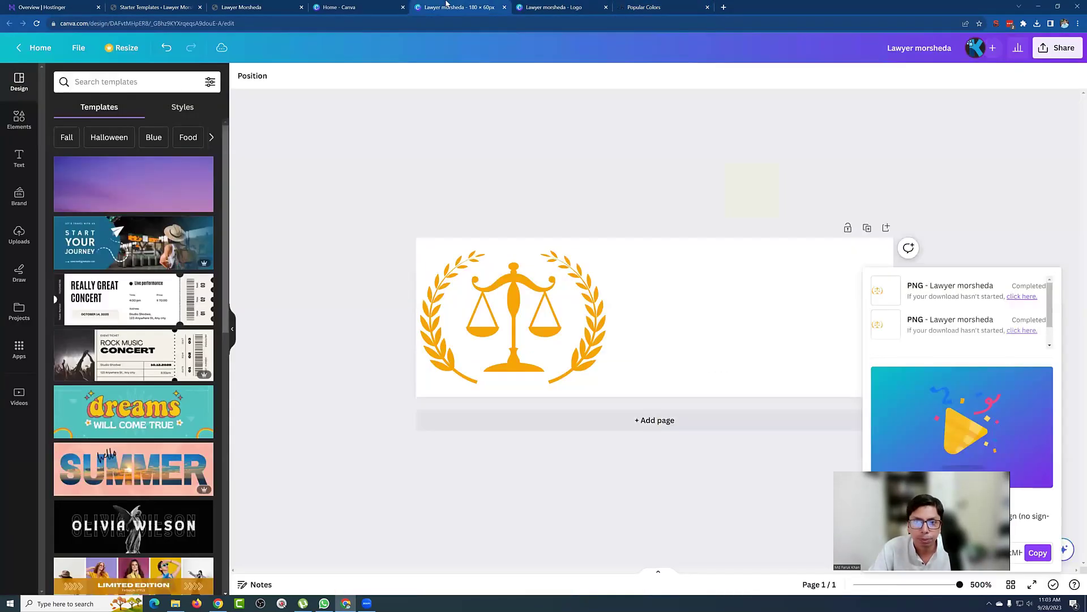
{"action": "left_click", "coordinate": [339, 7]}
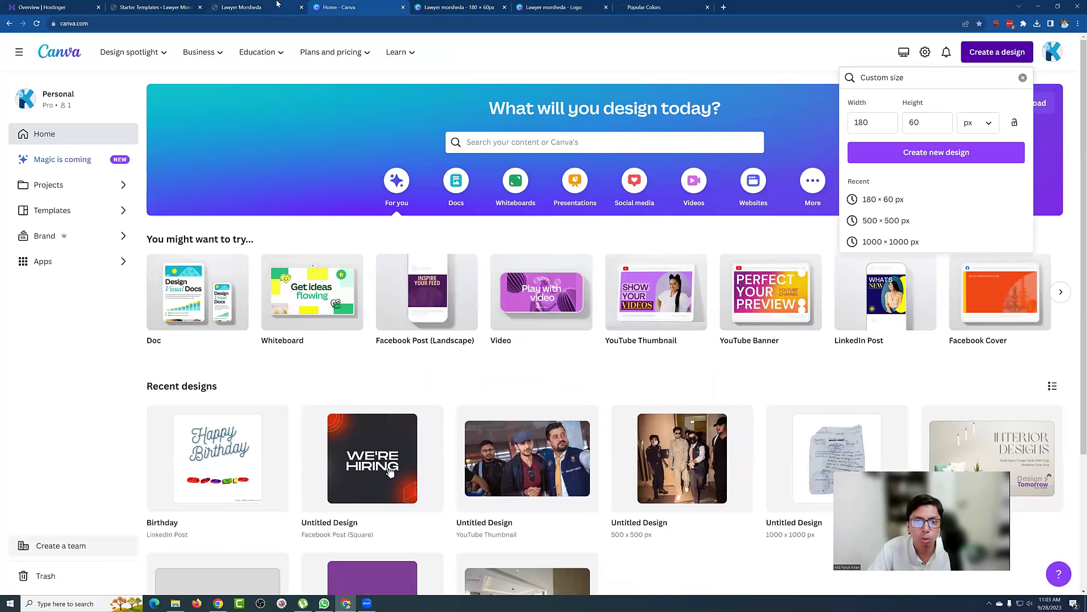
{"action": "left_click", "coordinate": [187, 7]}
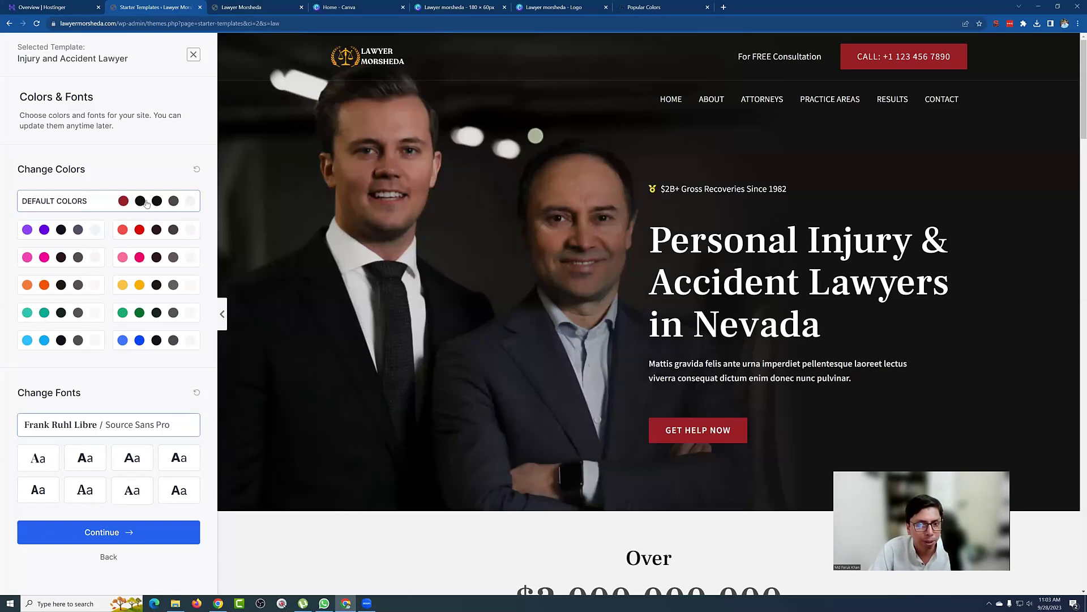
{"action": "left_click", "coordinate": [136, 234]}
Step: Preview the purple, magenta, pink and red palettes, then keep the default colours
{"action": "left_click", "coordinate": [78, 232]}
{"action": "left_click", "coordinate": [65, 257]}
{"action": "left_click", "coordinate": [141, 257]}
{"action": "left_click", "coordinate": [131, 232]}
{"action": "left_click", "coordinate": [131, 206]}
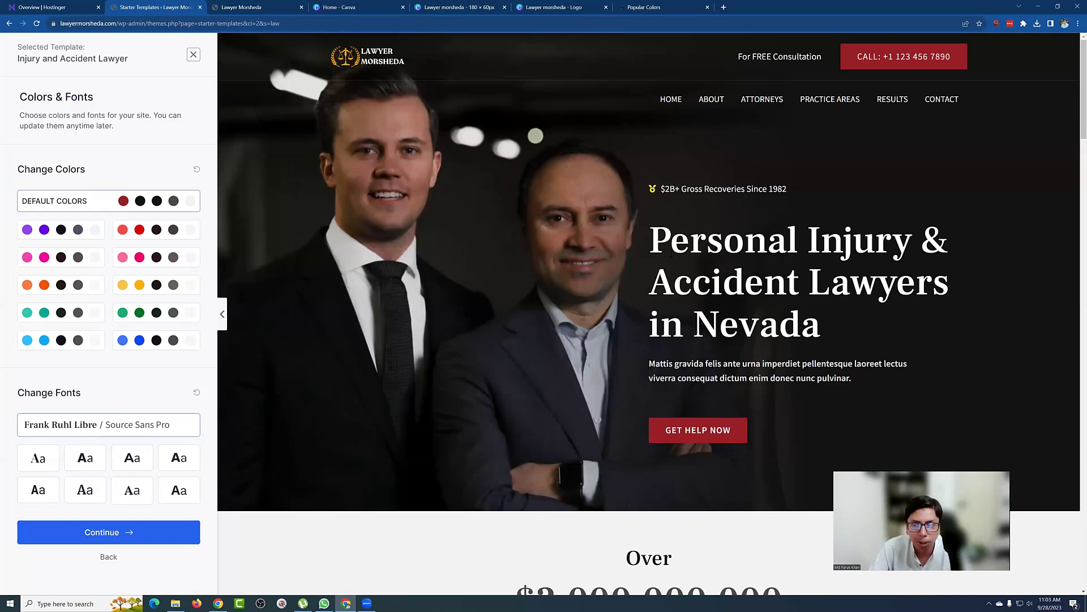
{"action": "left_click_drag", "start_coordinate": [670, 232], "coordinate": [779, 337]}
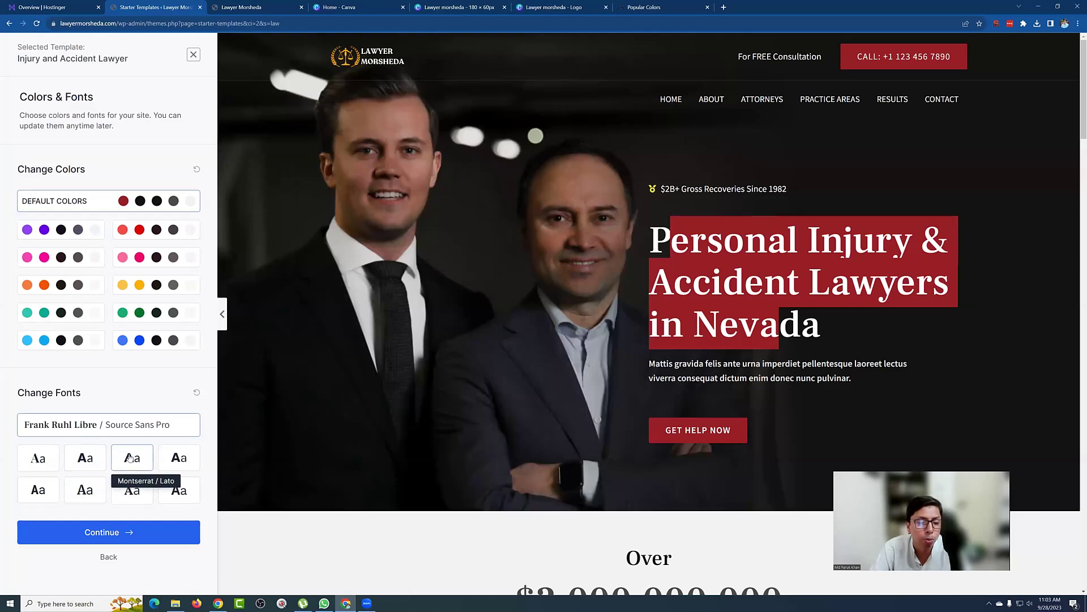
Step: Try the Poppins / Lato, Playfair Display, Roboto, Vollkorn, Open Sans and Montserrat font pairings
{"action": "left_click", "coordinate": [94, 457]}
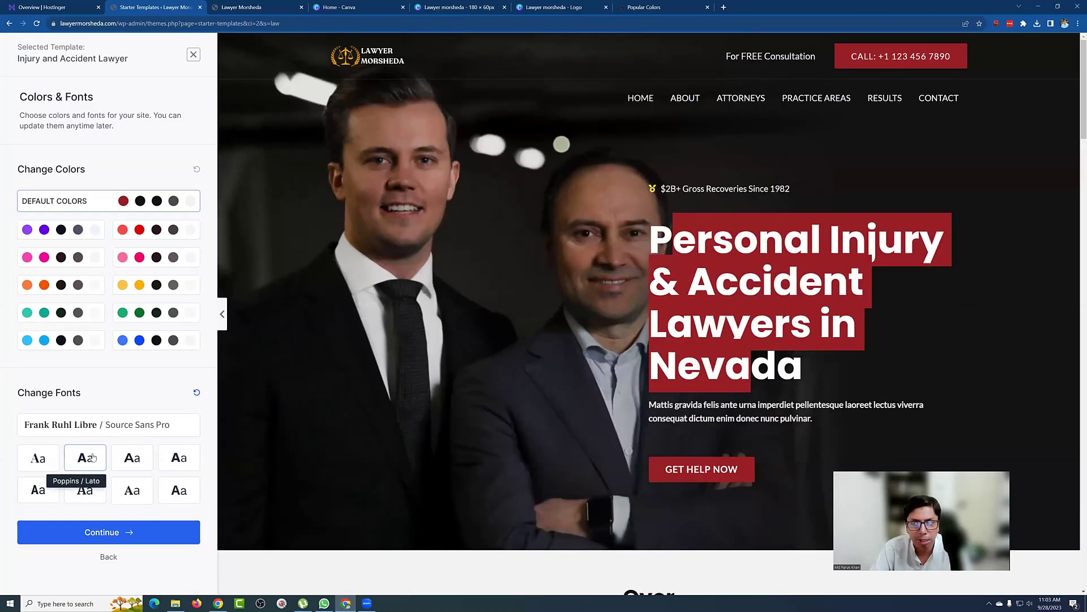
{"action": "left_click", "coordinate": [36, 458]}
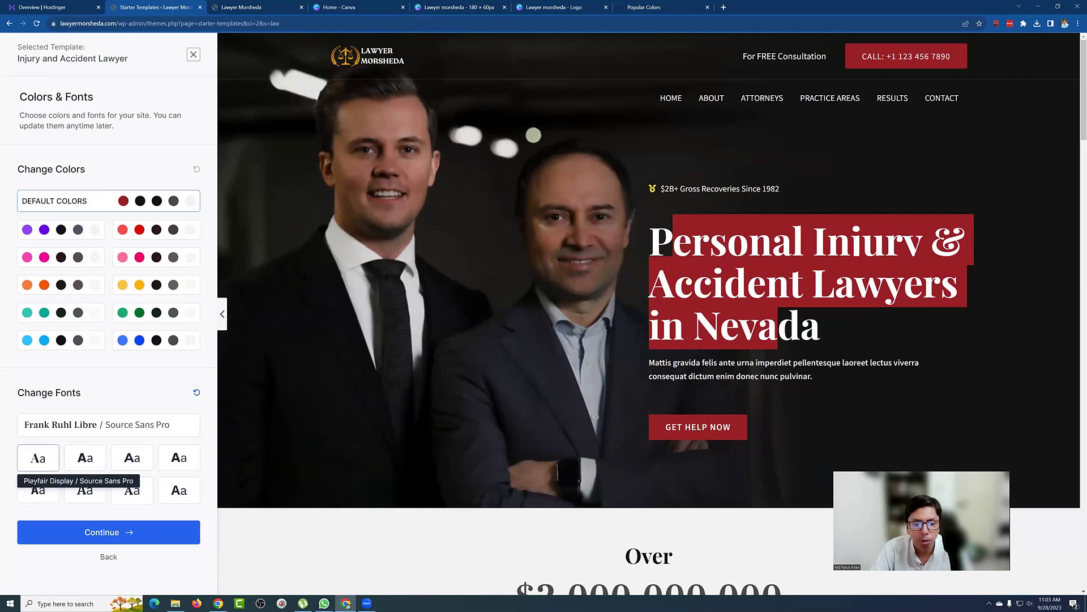
{"action": "left_click", "coordinate": [38, 490]}
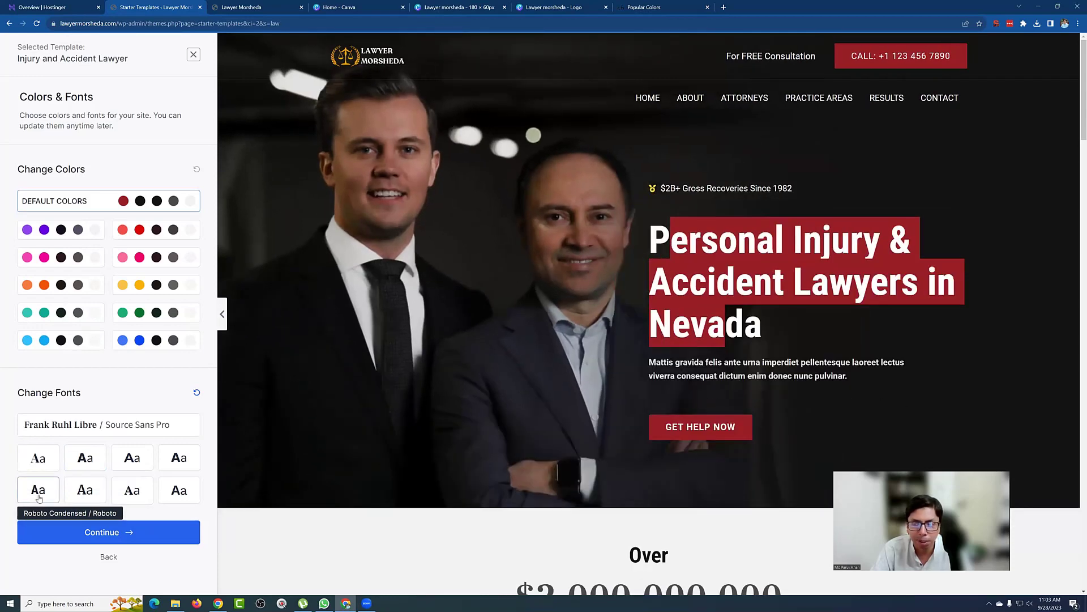
{"action": "left_click", "coordinate": [122, 491]}
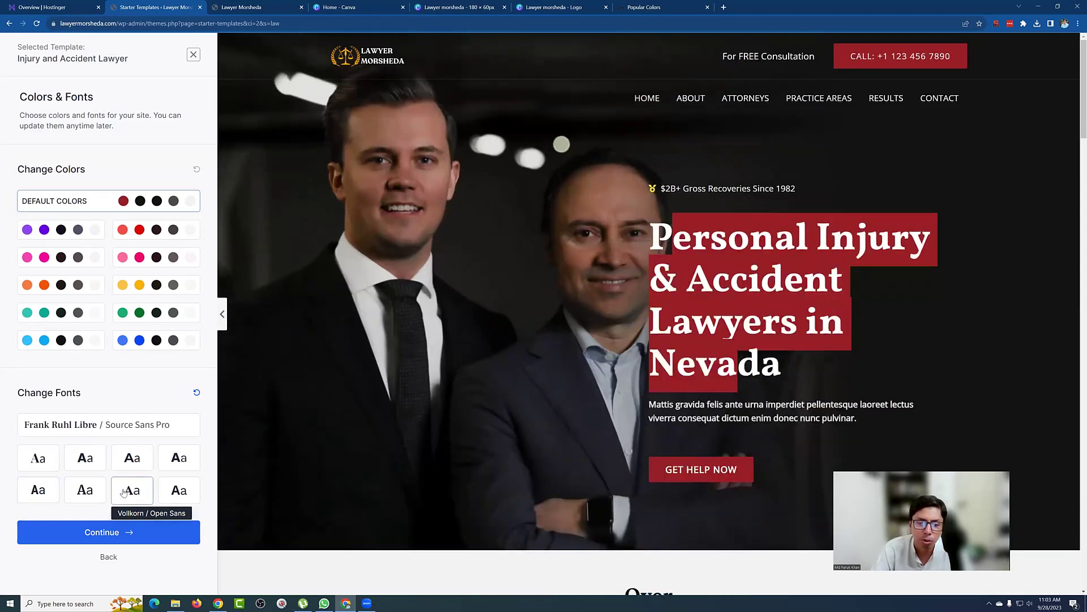
{"action": "left_click", "coordinate": [174, 494]}
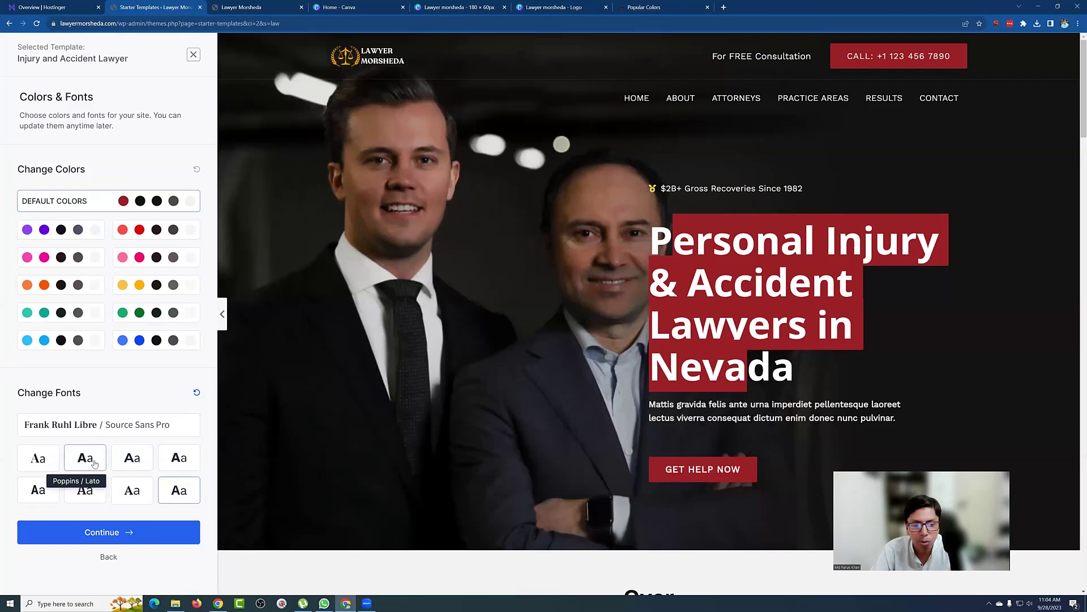
{"action": "left_click", "coordinate": [95, 463]}
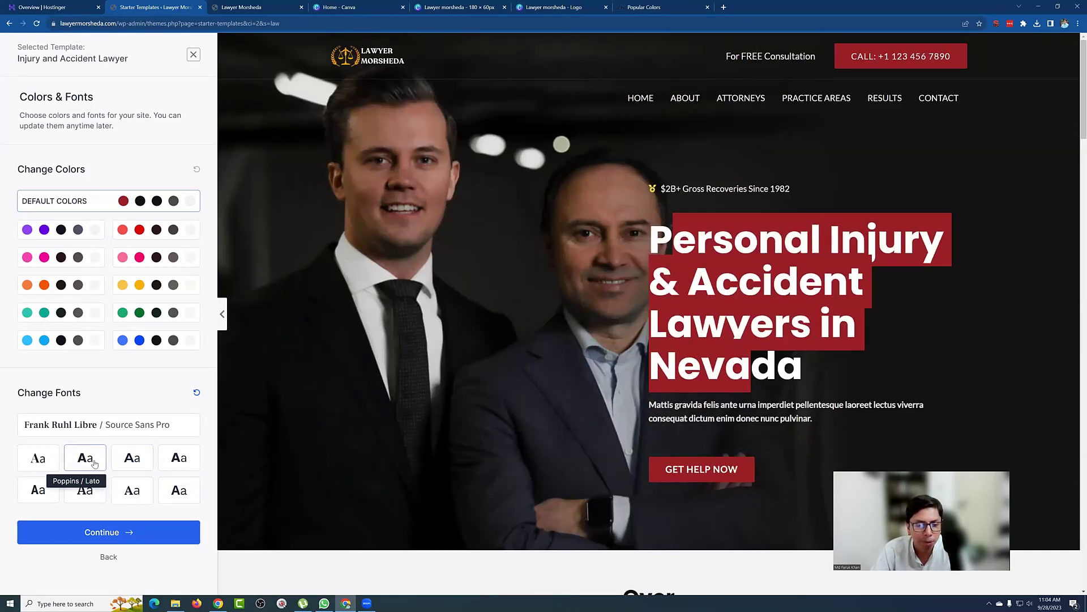
{"action": "left_click", "coordinate": [132, 464]}
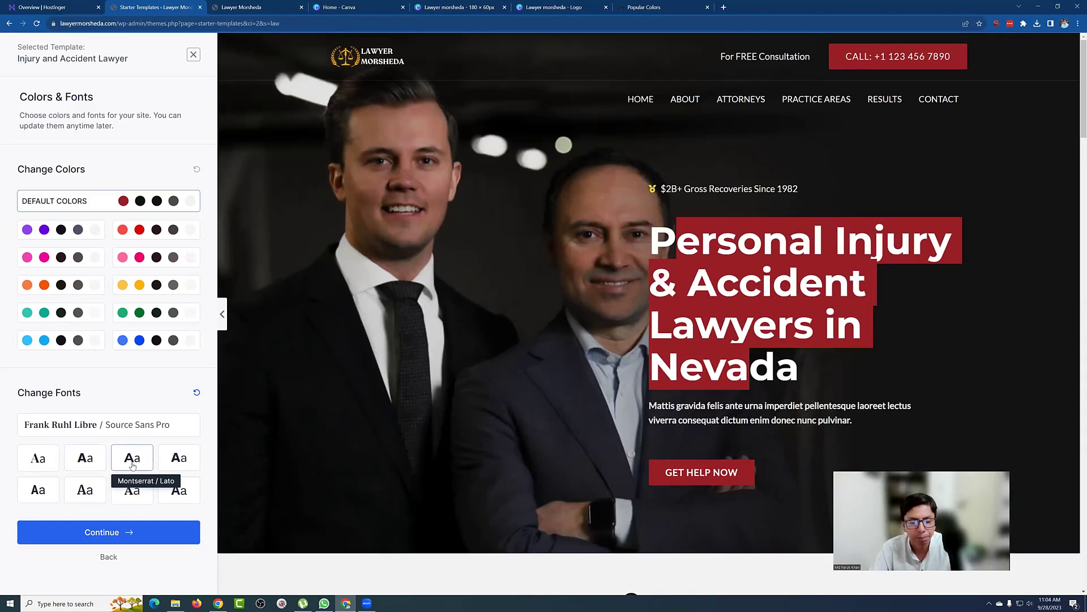
{"action": "left_click", "coordinate": [93, 461]}
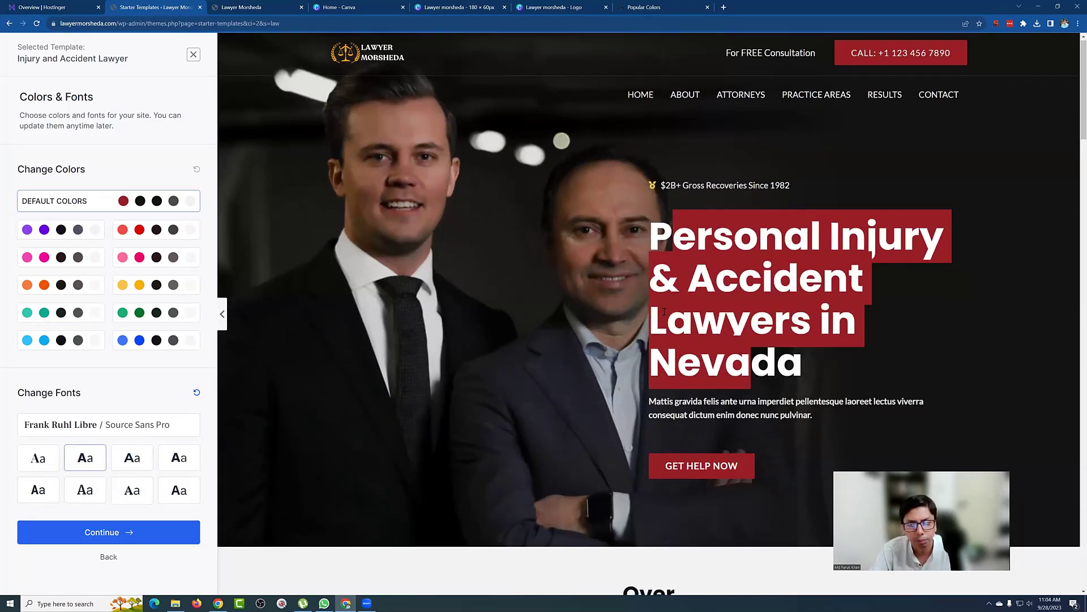
Step: Apply the Merriweather / Inter font pairing and accept the colours and fonts
{"action": "scroll", "coordinate": [664, 310], "scroll_direction": "down", "scroll_amount": 7}
{"action": "scroll", "coordinate": [663, 316], "scroll_direction": "down", "scroll_amount": 5}
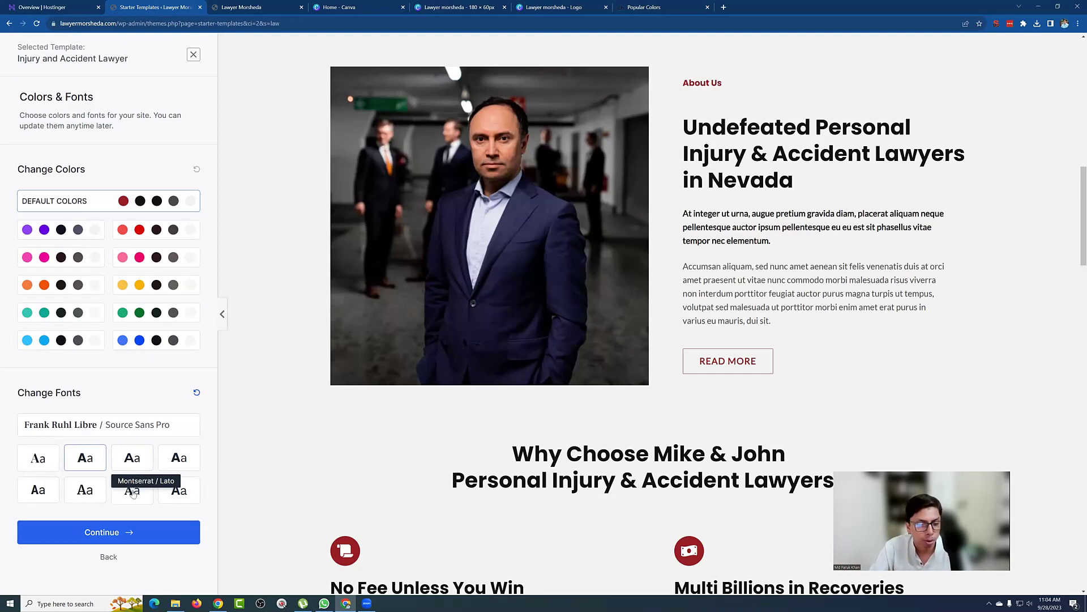
{"action": "left_click", "coordinate": [85, 489]}
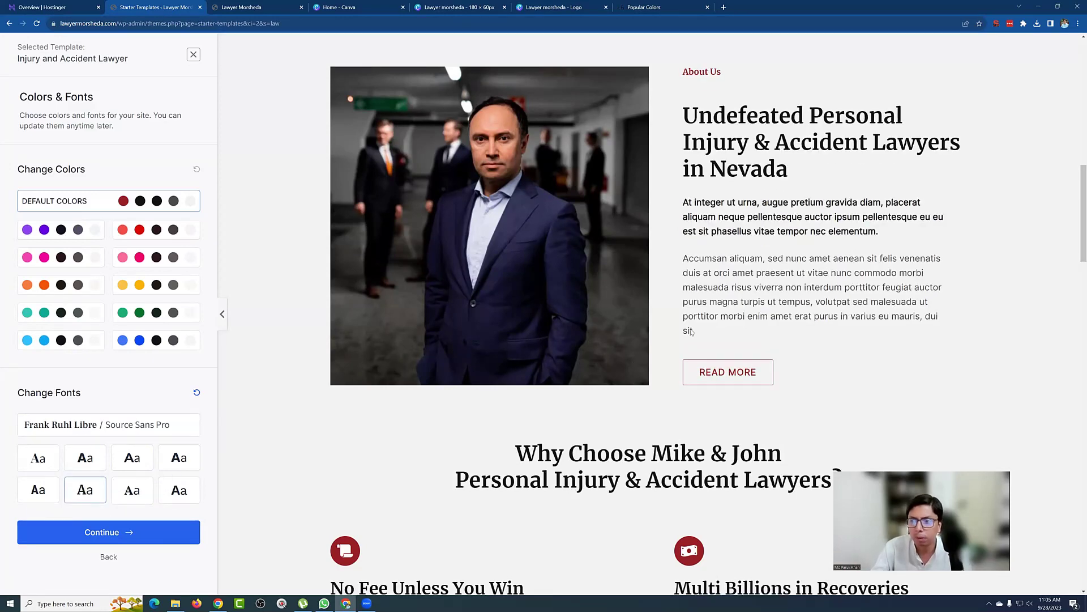
{"action": "scroll", "coordinate": [725, 331], "scroll_direction": "up", "scroll_amount": 10}
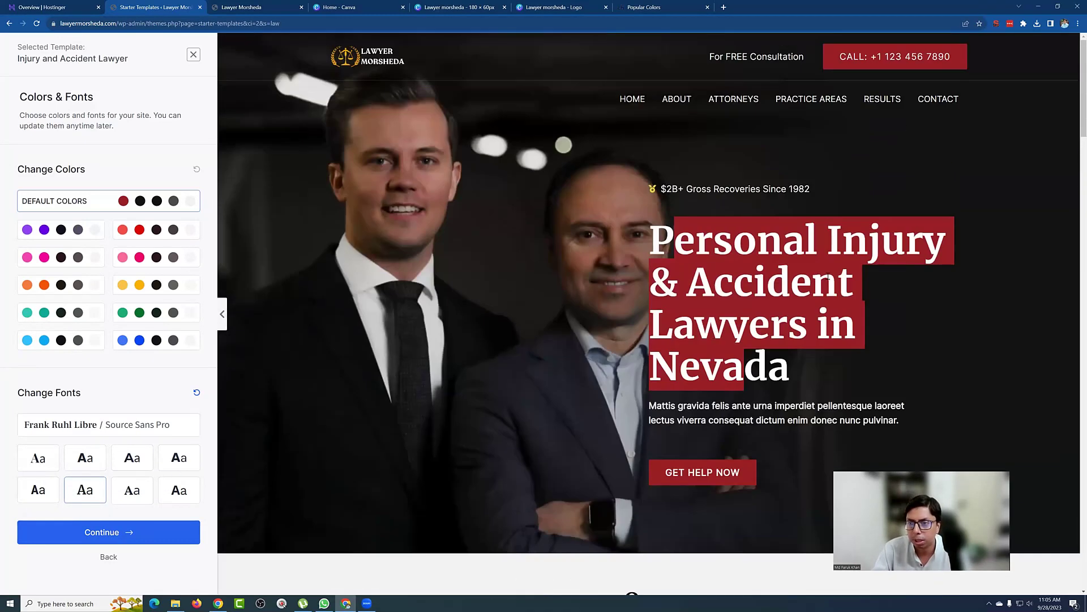
{"action": "left_click", "coordinate": [829, 277]}
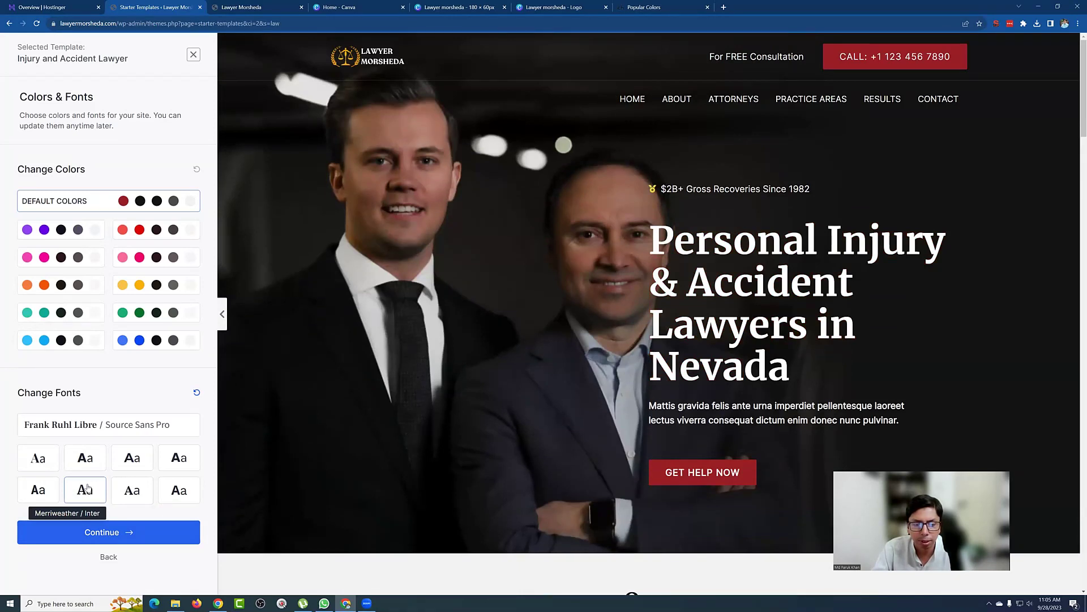
{"action": "left_click", "coordinate": [135, 533]}
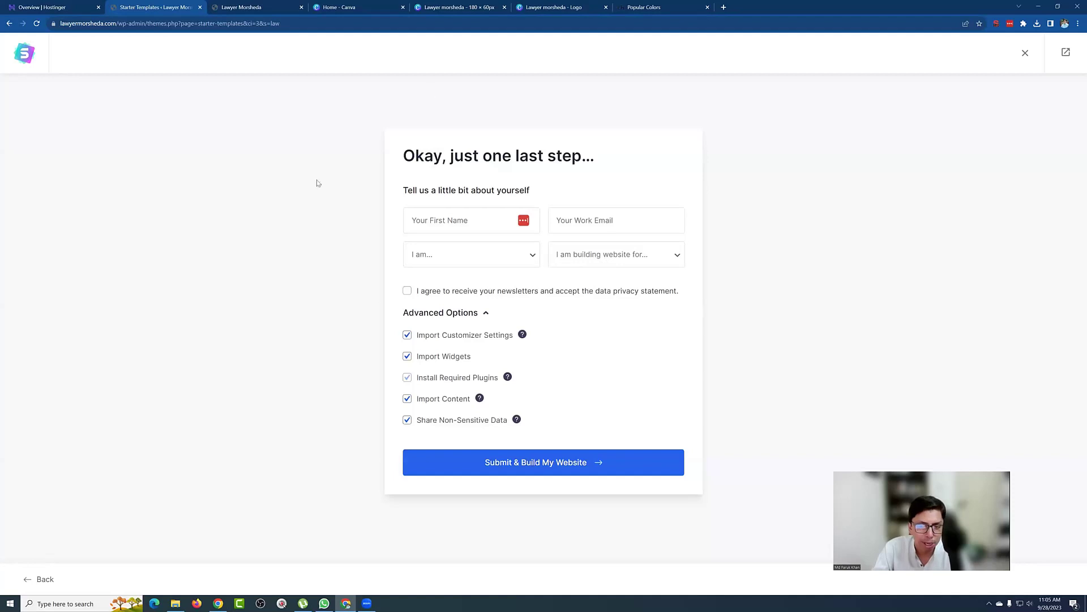
Step: Build the lawyer website and open the finished site in a new tab
{"action": "left_click", "coordinate": [534, 471]}
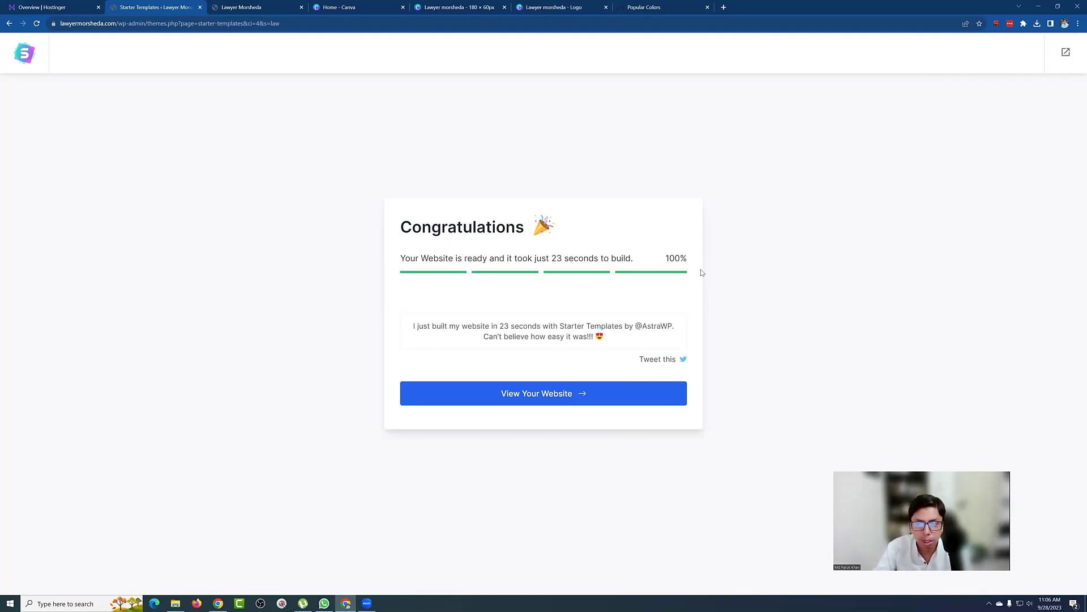
{"action": "left_click", "coordinate": [513, 395]}
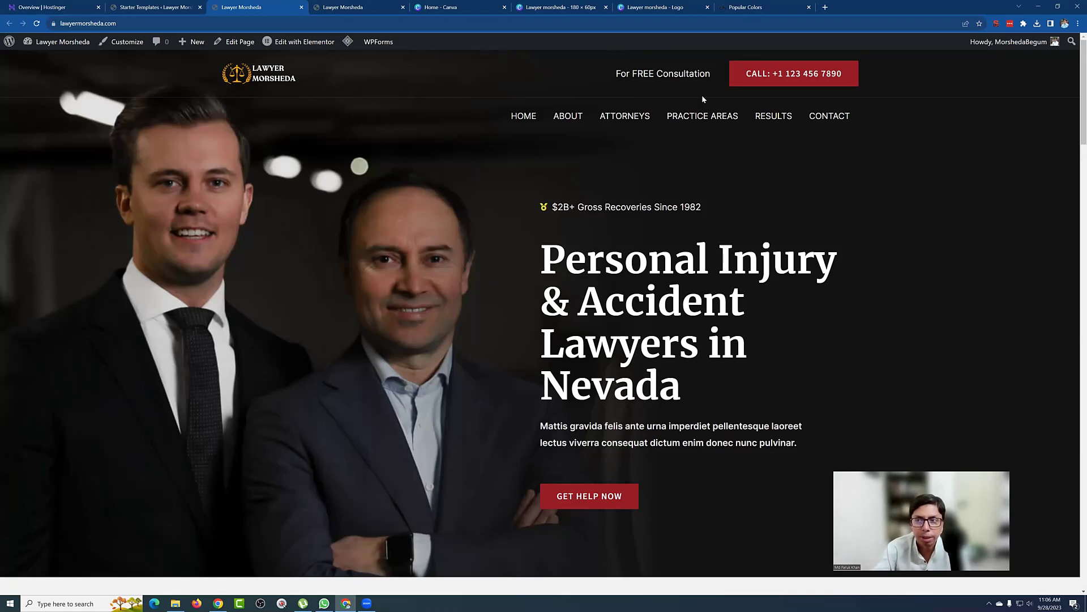
Step: Scroll through the live lawyer homepage, then return to the congratulations page's address bar
{"action": "left_click", "coordinate": [343, 4]}
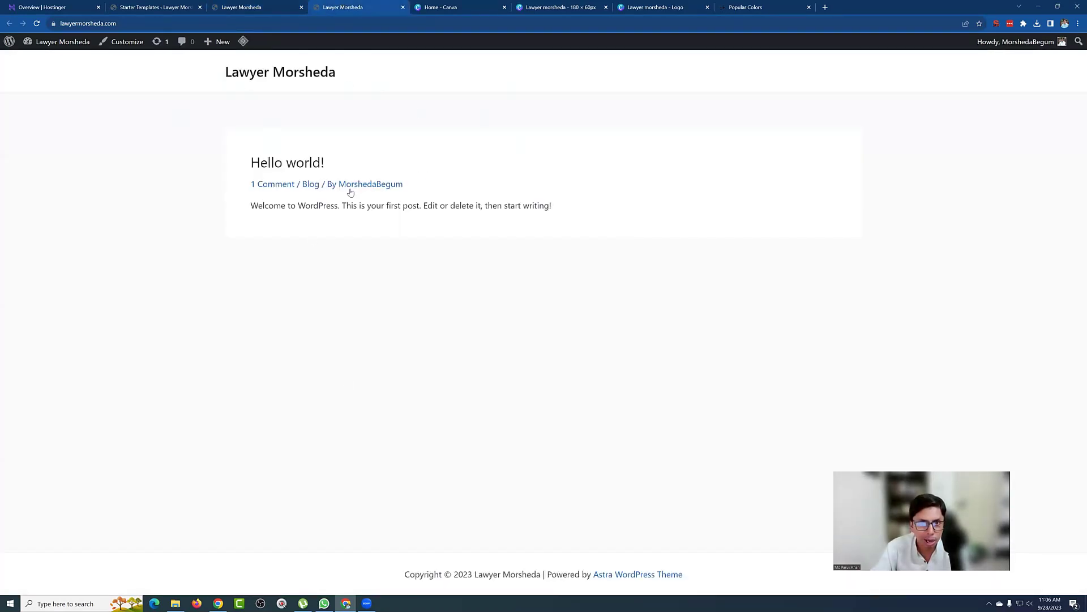
{"action": "left_click", "coordinate": [268, 5]}
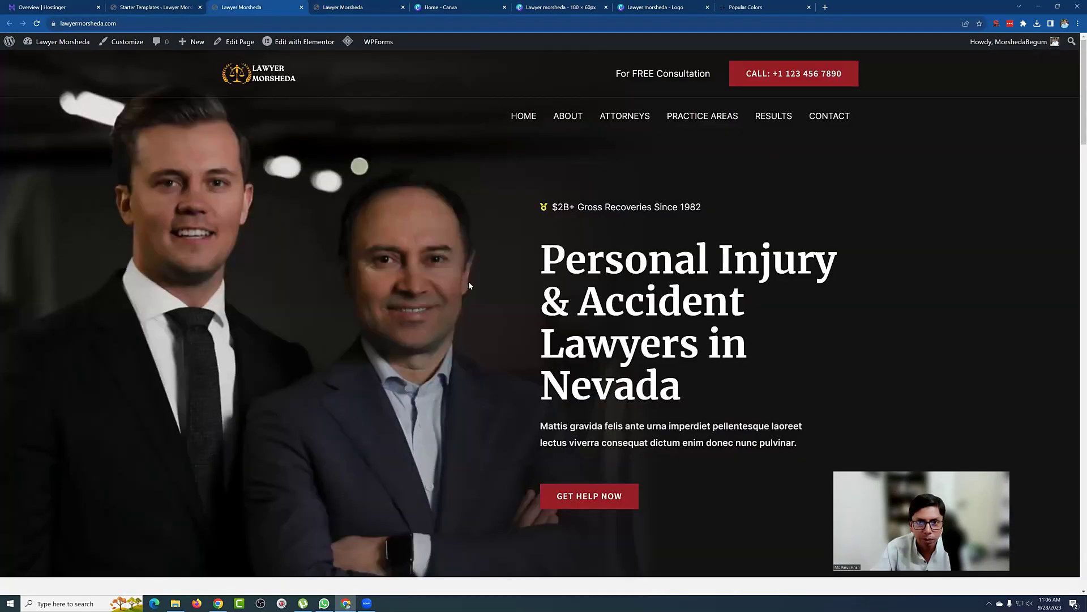
{"action": "scroll", "coordinate": [469, 286], "scroll_direction": "down", "scroll_amount": 14}
{"action": "scroll", "coordinate": [468, 283], "scroll_direction": "up", "scroll_amount": 9}
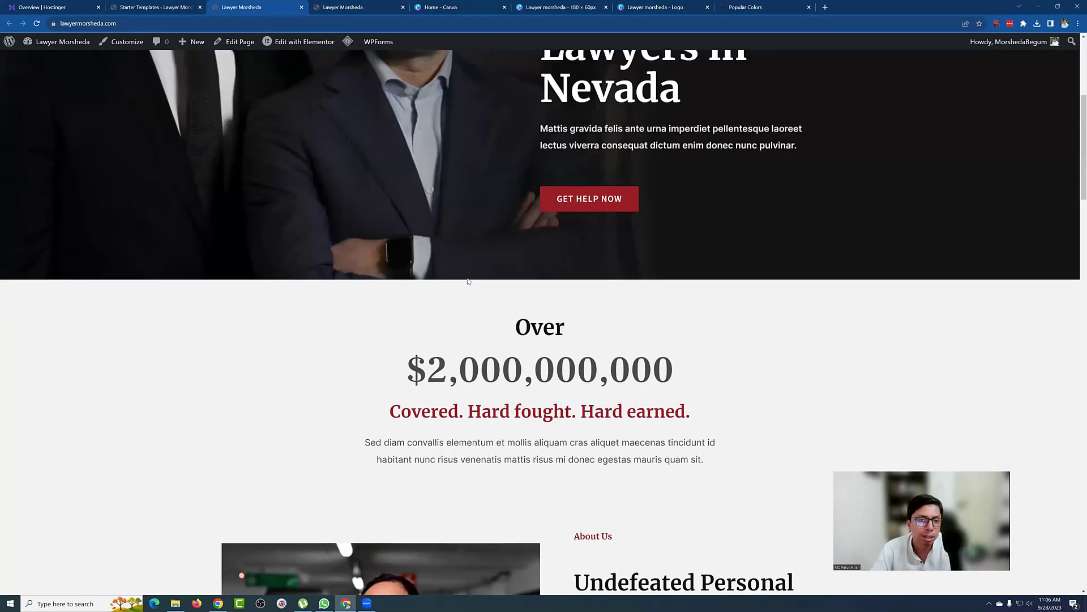
{"action": "scroll", "coordinate": [469, 281], "scroll_direction": "up", "scroll_amount": 5}
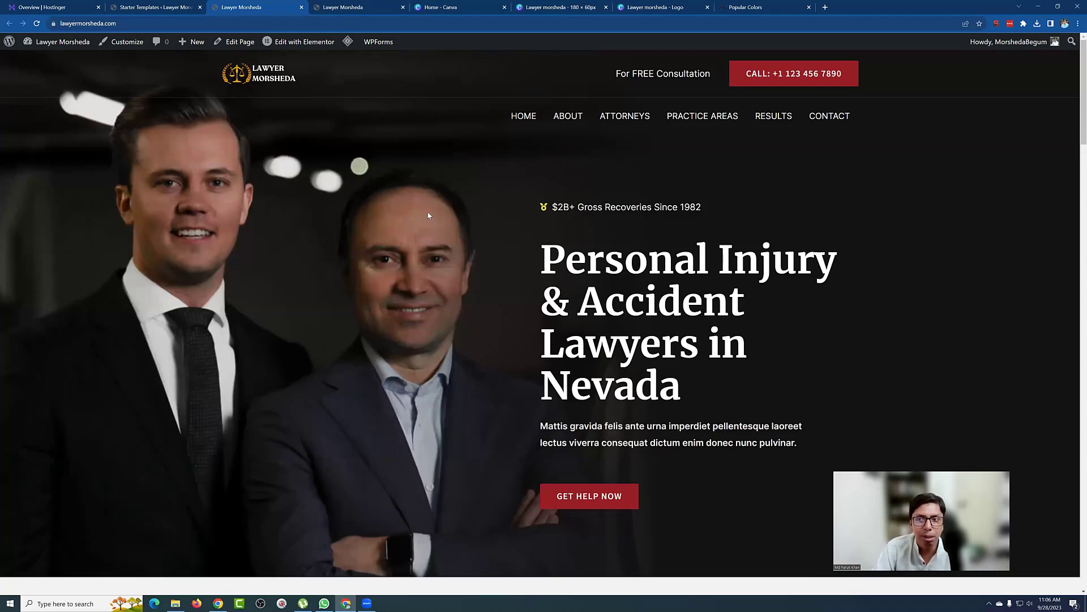
{"action": "scroll", "coordinate": [499, 274], "scroll_direction": "down", "scroll_amount": 15}
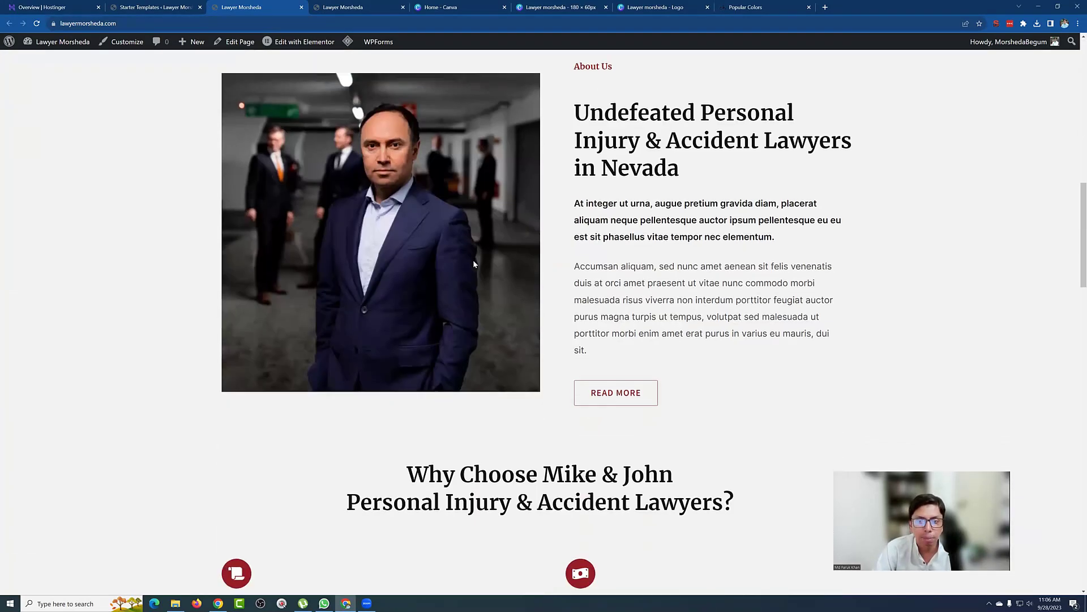
{"action": "scroll", "coordinate": [474, 259], "scroll_direction": "down", "scroll_amount": 5}
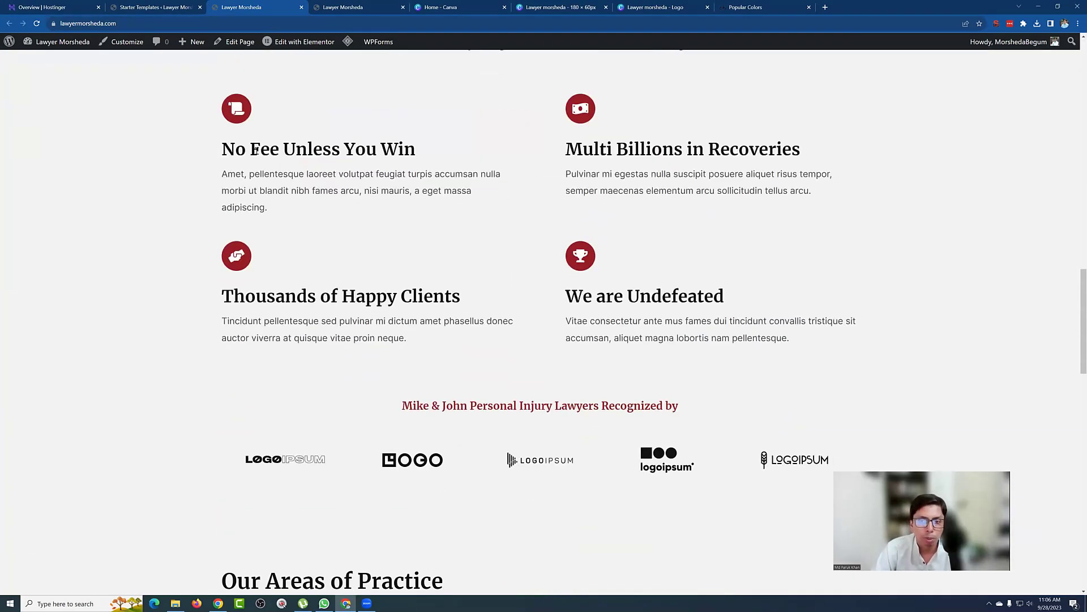
{"action": "scroll", "coordinate": [102, 57], "scroll_direction": "up", "scroll_amount": 5}
{"action": "left_click", "coordinate": [180, 7]}
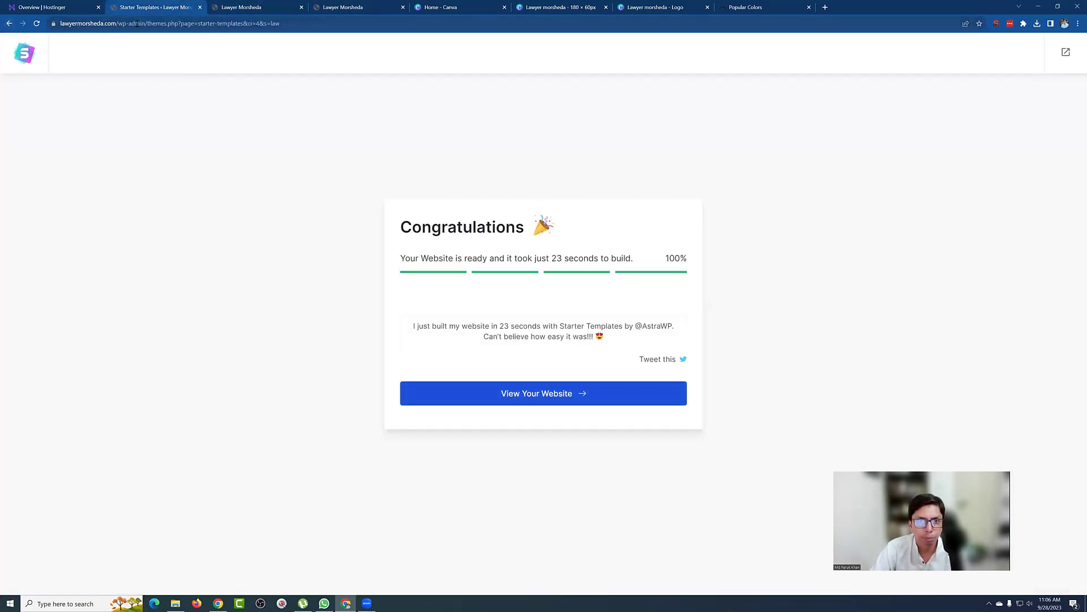
{"action": "left_click_drag", "start_coordinate": [170, 23], "coordinate": [551, 27]}
Step: Load the site's /wp-admin/ dashboard and show the Pages list
{"action": "key", "text": "BackSpace"}
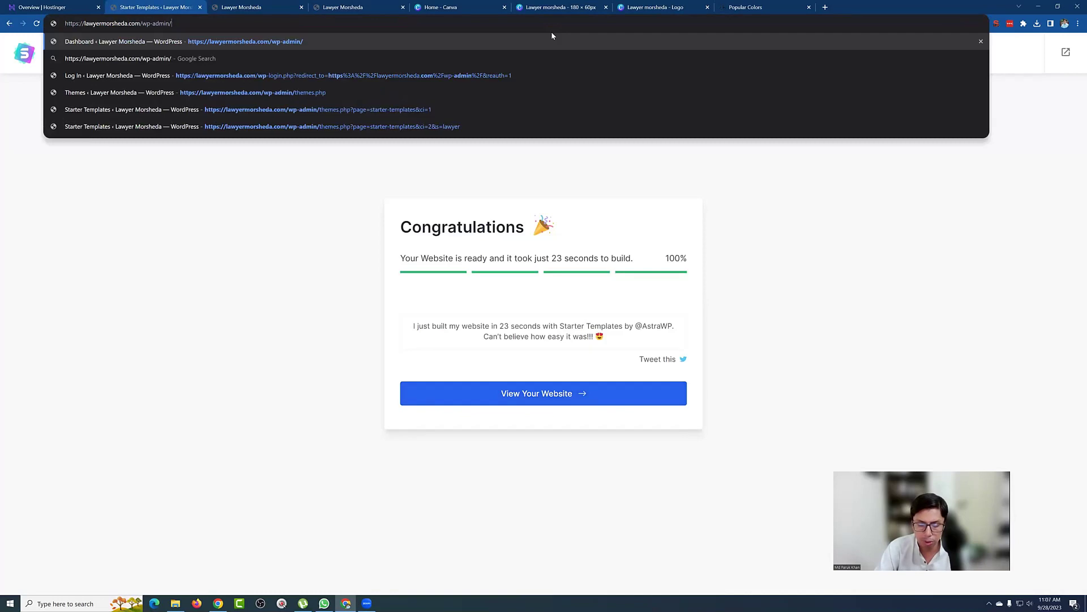
{"action": "key", "text": "Return"}
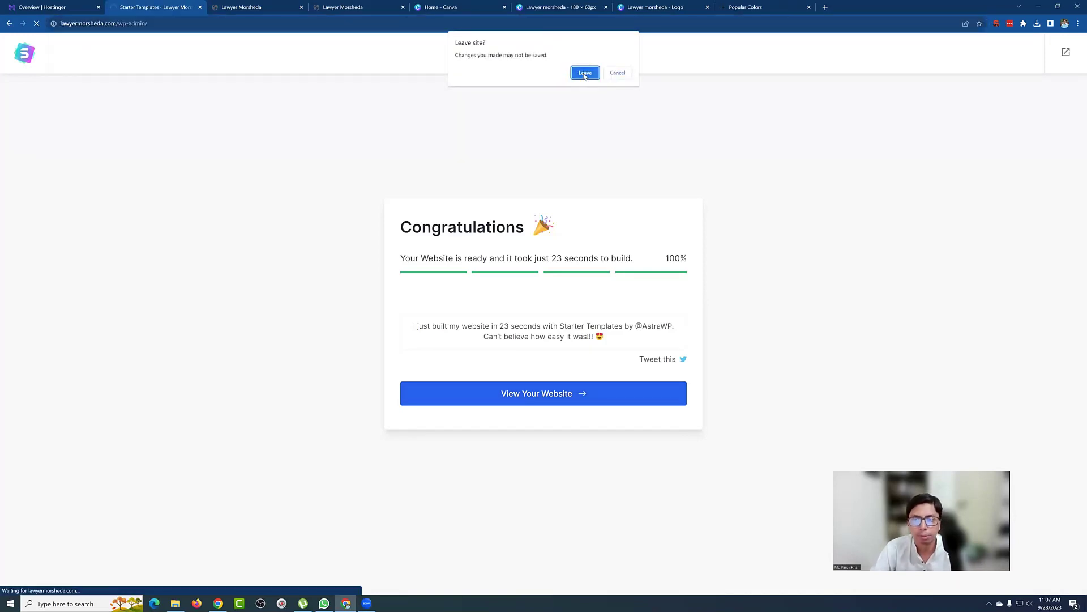
{"action": "left_click", "coordinate": [585, 73]}
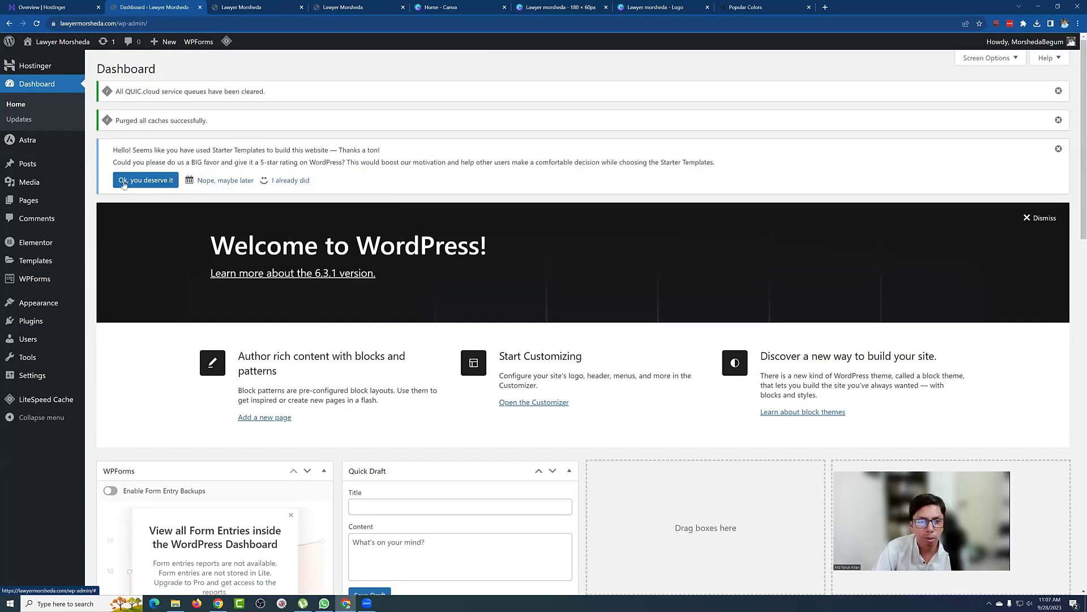
{"action": "left_click", "coordinate": [30, 203]}
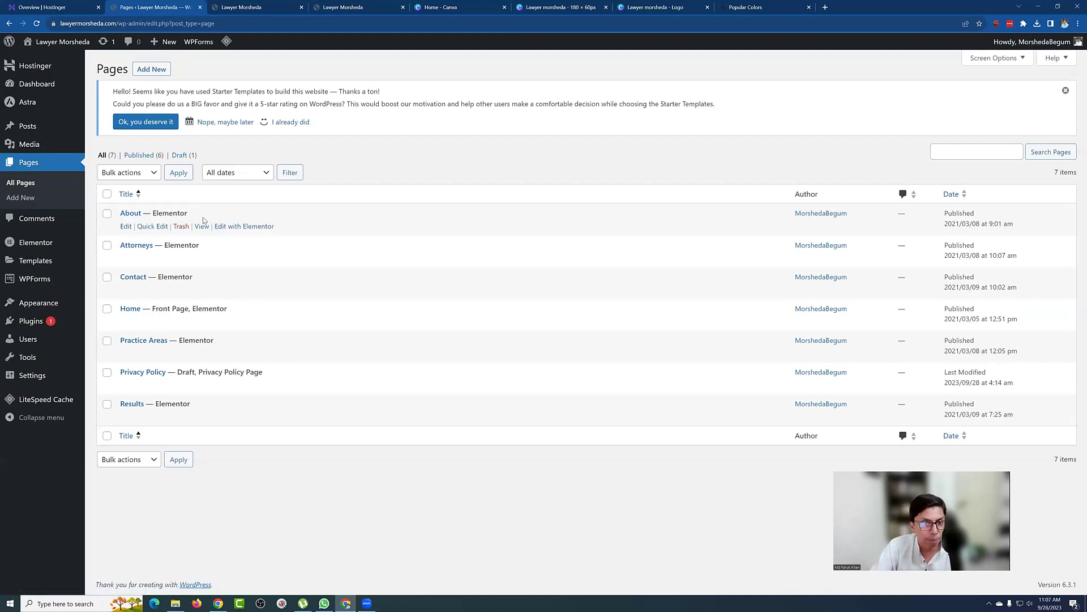
Step: Open the About, Attorneys, Contact and Results pages in background tabs, then view About
{"action": "left_click", "coordinate": [202, 226], "text": "ctrl"}
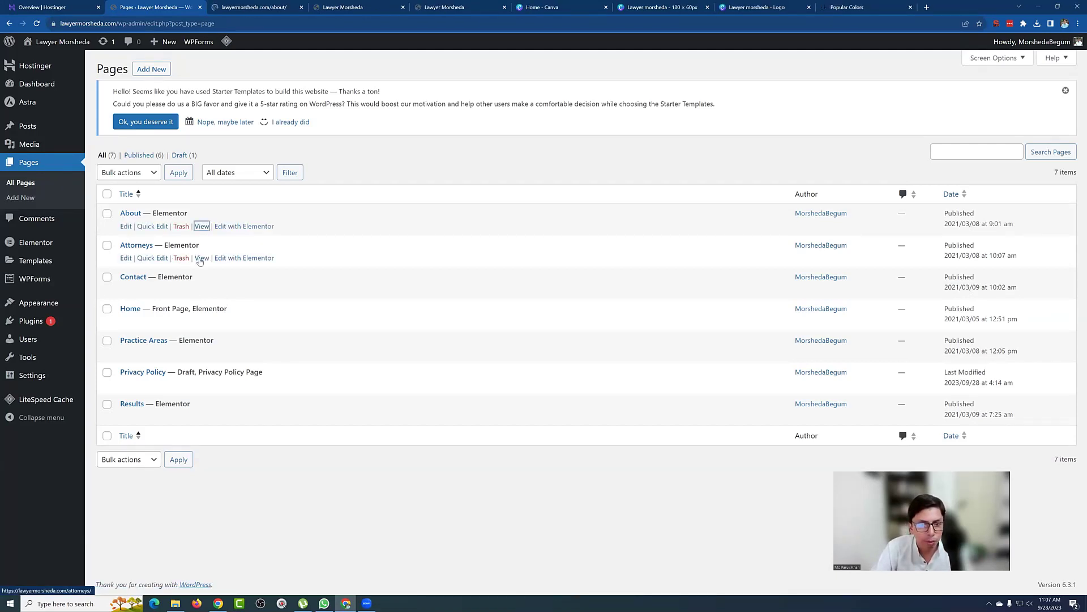
{"action": "left_click", "coordinate": [201, 259], "text": "ctrl"}
{"action": "left_click", "coordinate": [202, 290], "text": "ctrl"}
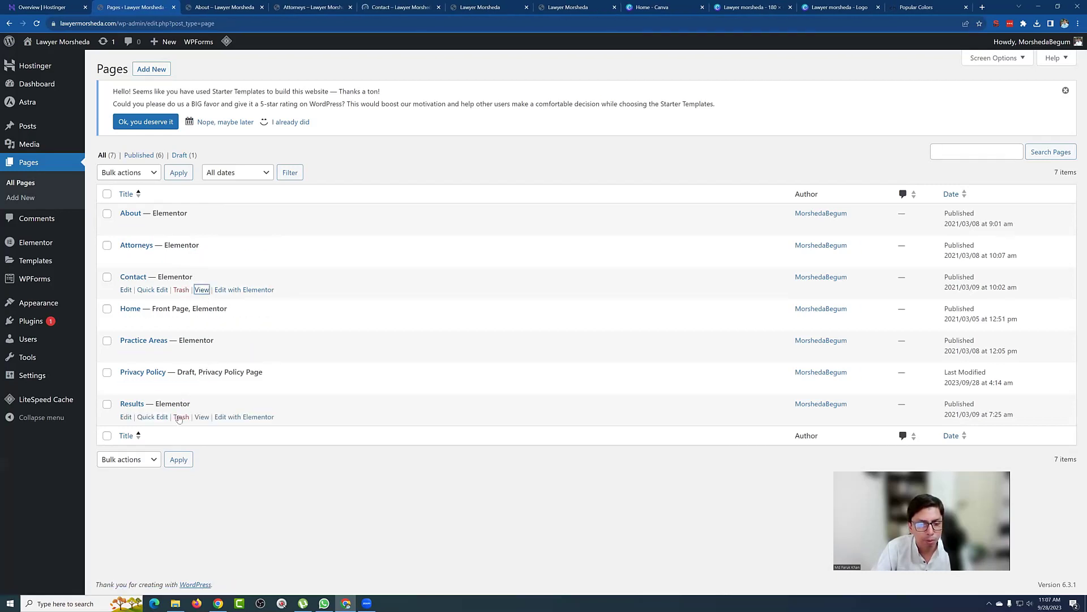
{"action": "left_click", "coordinate": [202, 418], "text": "ctrl"}
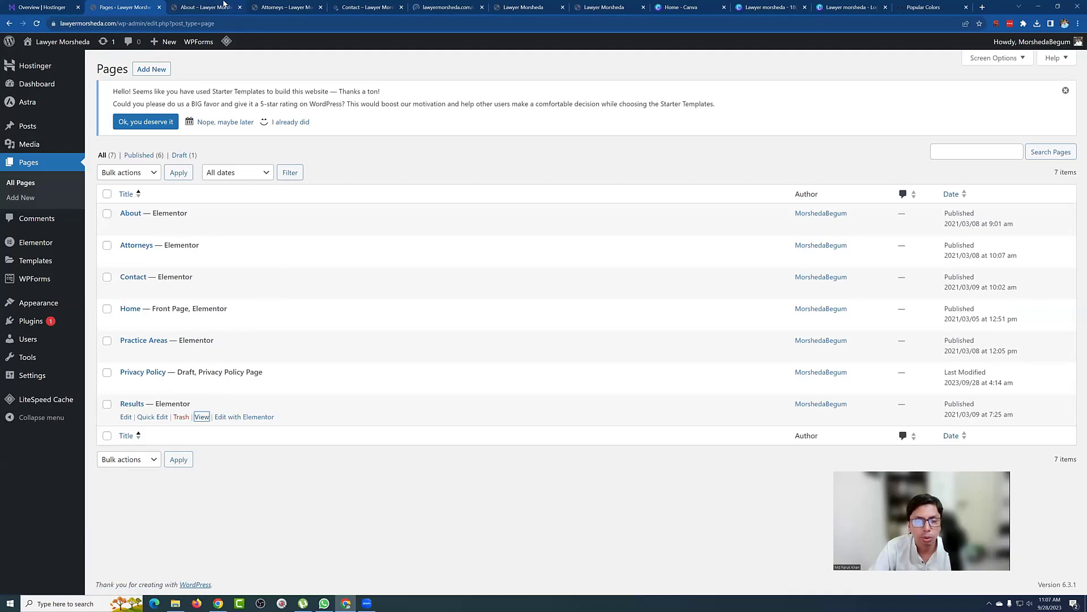
{"action": "key", "text": "ctrl+Tab"}
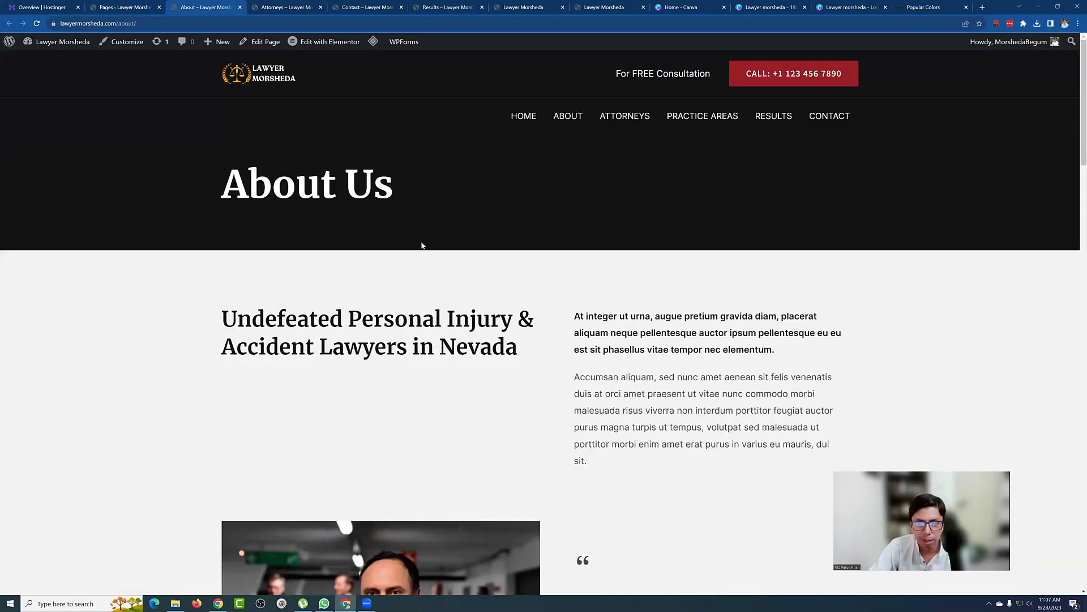
Step: Scroll through the About, Attorneys and Contact pages
{"action": "scroll", "coordinate": [422, 245], "scroll_direction": "down", "scroll_amount": 15}
{"action": "scroll", "coordinate": [428, 245], "scroll_direction": "down", "scroll_amount": 5}
{"action": "left_click", "coordinate": [284, 8]}
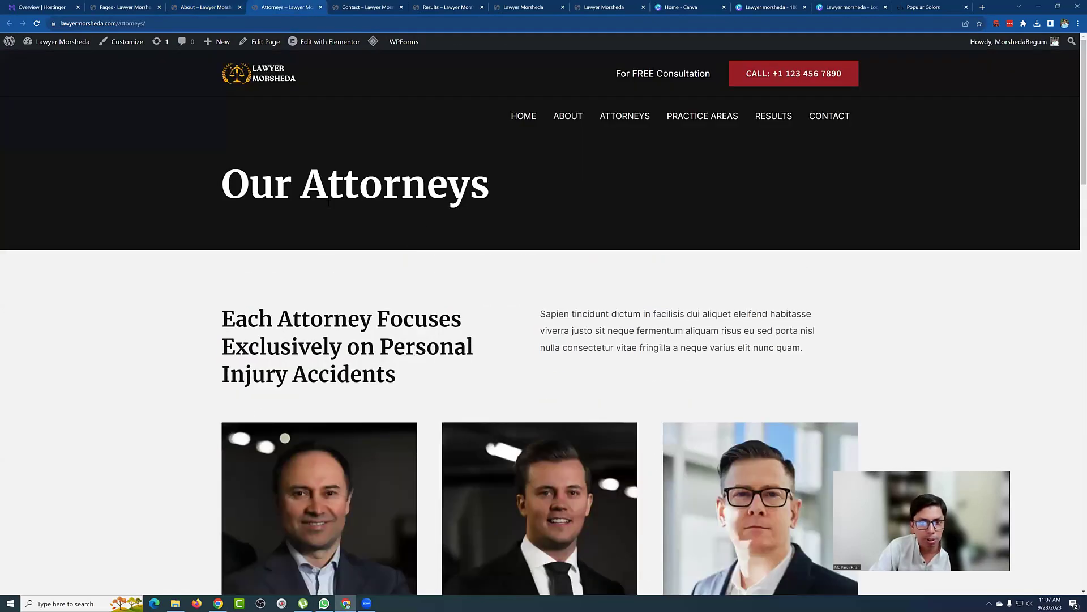
{"action": "scroll", "coordinate": [400, 221], "scroll_direction": "down", "scroll_amount": 15}
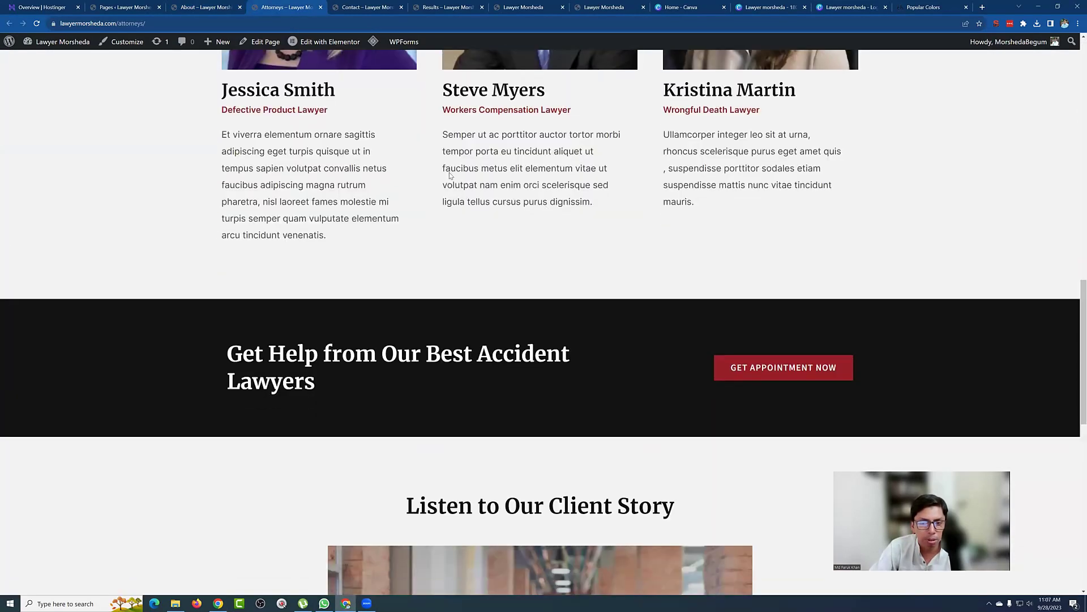
{"action": "scroll", "coordinate": [450, 177], "scroll_direction": "up", "scroll_amount": 4}
{"action": "left_click", "coordinate": [367, 7]}
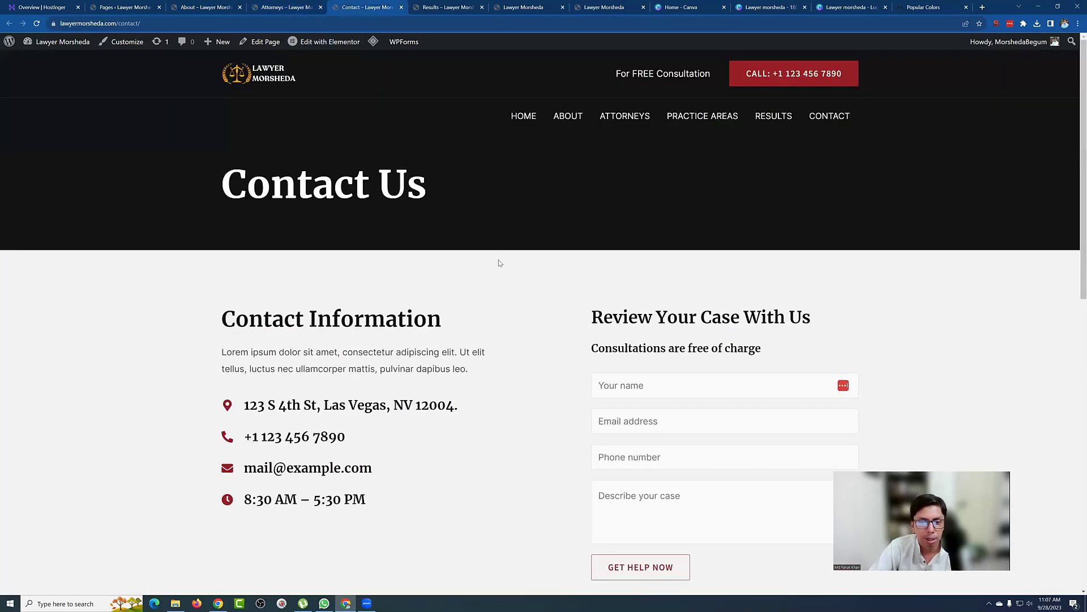
{"action": "scroll", "coordinate": [500, 263], "scroll_direction": "down", "scroll_amount": 1}
{"action": "scroll", "coordinate": [499, 262], "scroll_direction": "down", "scroll_amount": 4}
{"action": "scroll", "coordinate": [497, 262], "scroll_direction": "up", "scroll_amount": 3}
Step: Check the Results page, then return to the top of the live homepage
{"action": "left_click", "coordinate": [437, 7]}
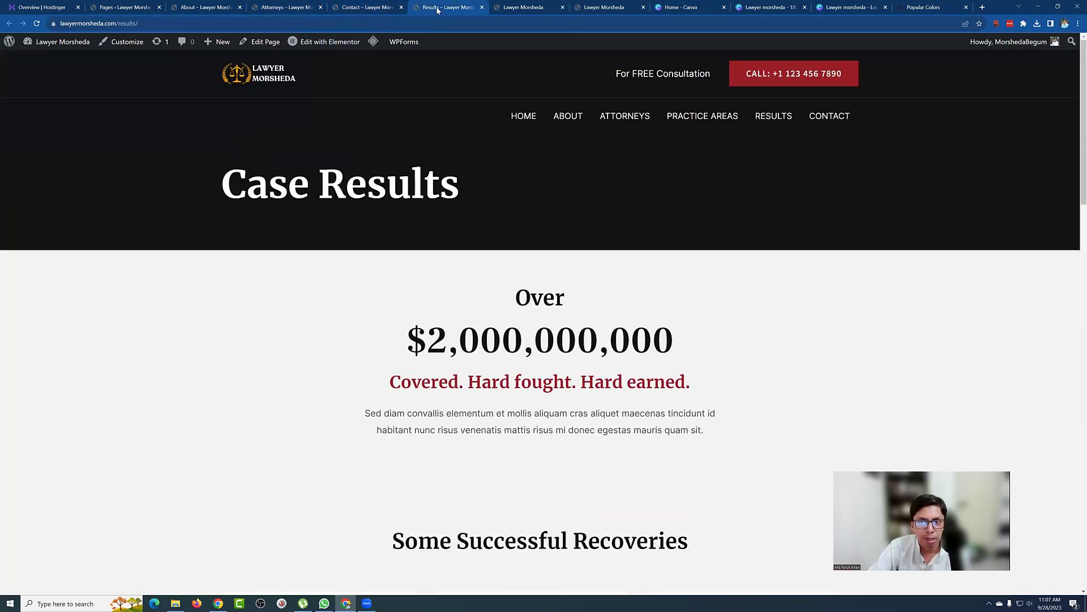
{"action": "scroll", "coordinate": [478, 339], "scroll_direction": "down", "scroll_amount": 10}
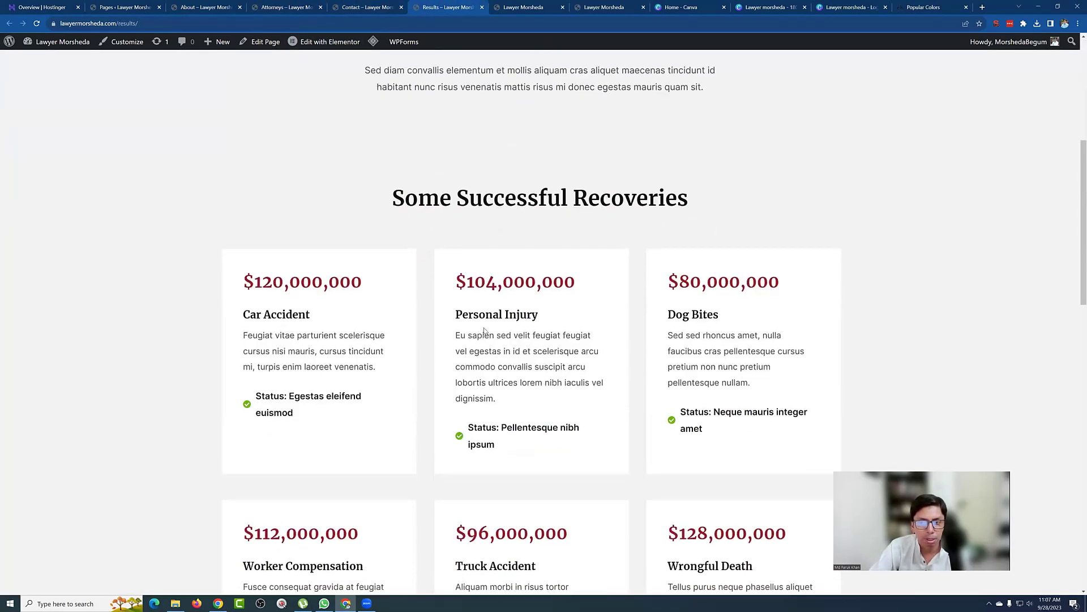
{"action": "left_click", "coordinate": [521, 7]}
{"action": "scroll", "coordinate": [513, 338], "scroll_direction": "up", "scroll_amount": 8}
{"action": "scroll", "coordinate": [513, 338], "scroll_direction": "up", "scroll_amount": 6}
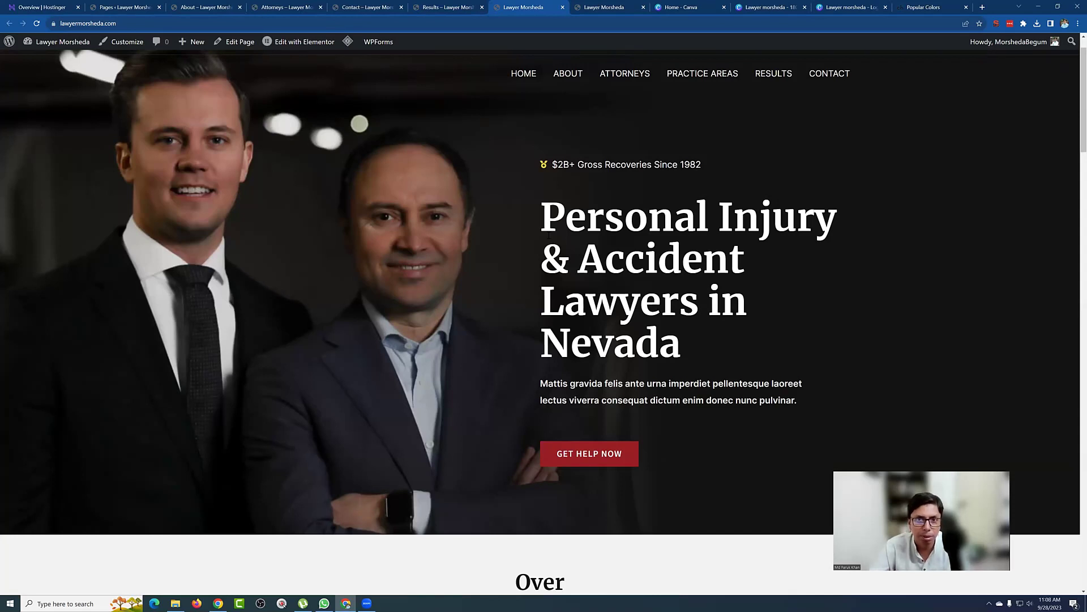
{"action": "scroll", "coordinate": [509, 147], "scroll_direction": "up", "scroll_amount": 1}
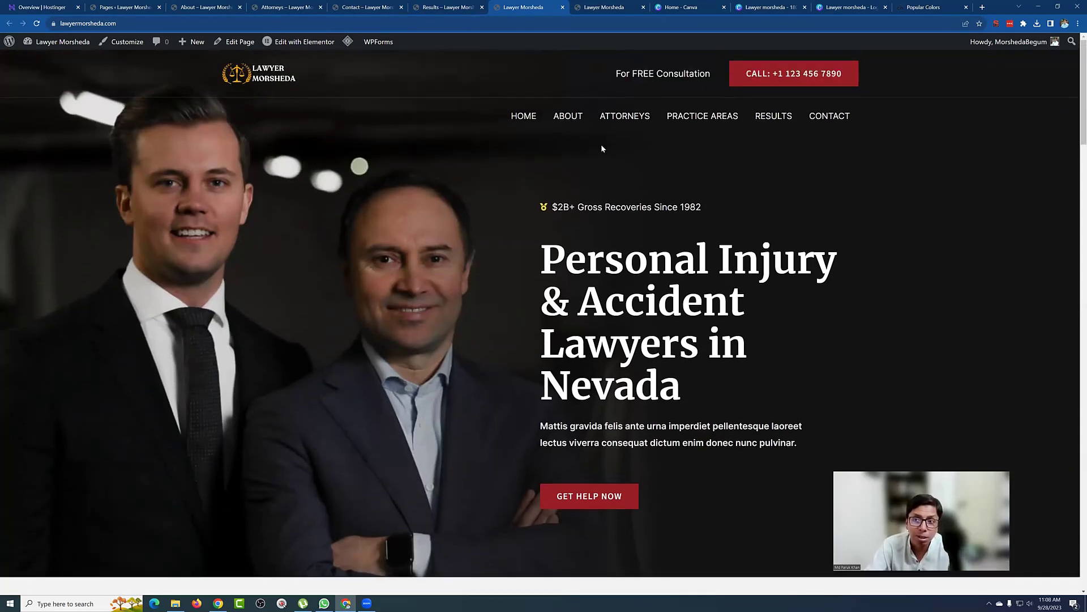
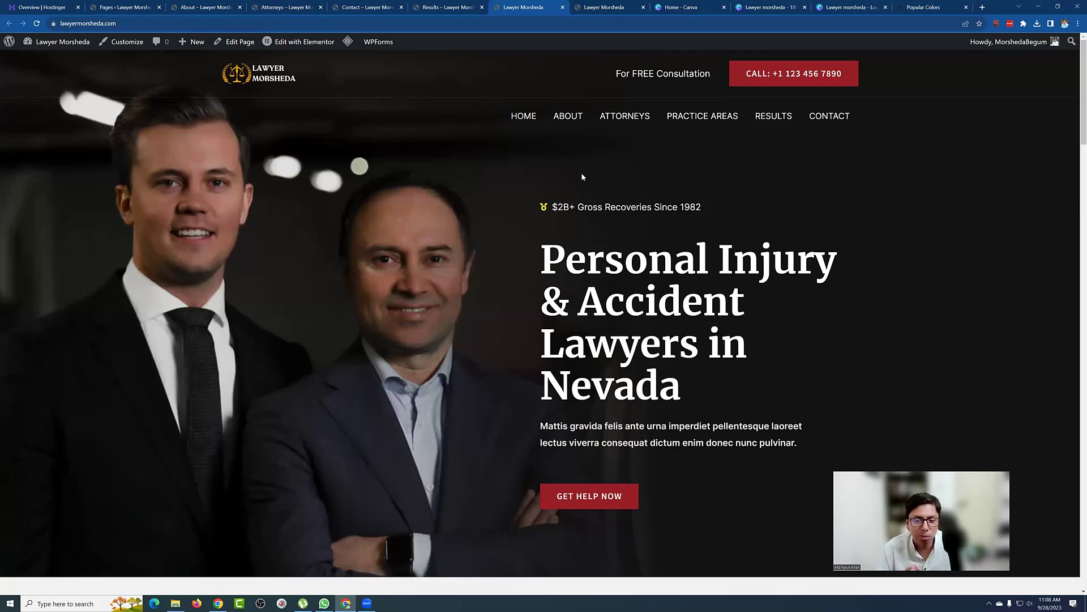
Step: Draft the menu list Home >>, About, Contact, Blog, Privacy Policy in Notepad, then minimize it
{"action": "left_click", "coordinate": [7, 602]}
{"action": "left_click", "coordinate": [213, 427]}
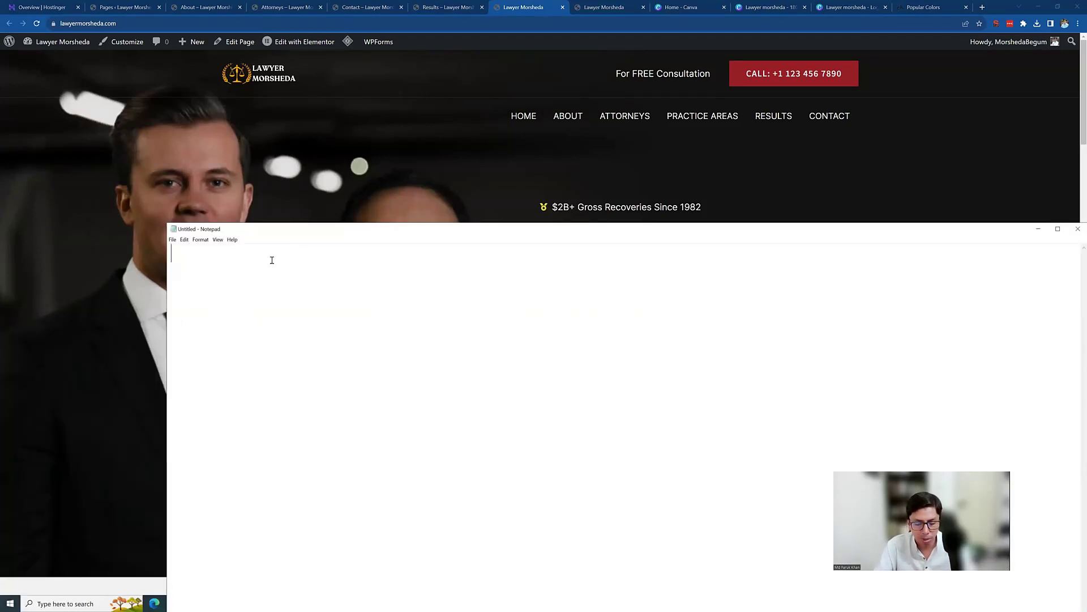
{"action": "type", "text": "Home"}
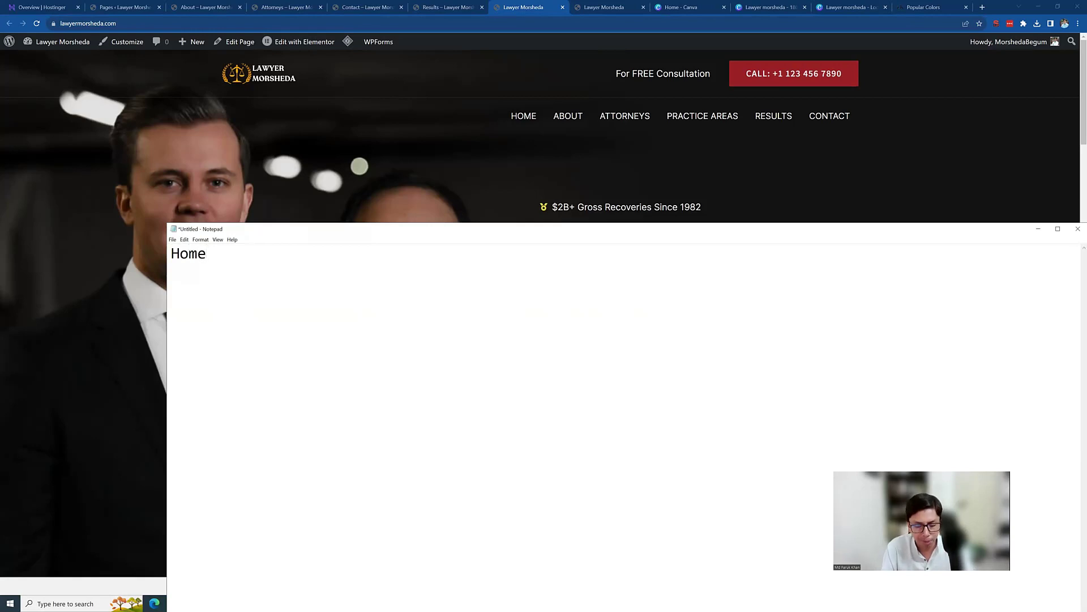
{"action": "type", "text": " >>"}
{"action": "key", "text": "Return"}
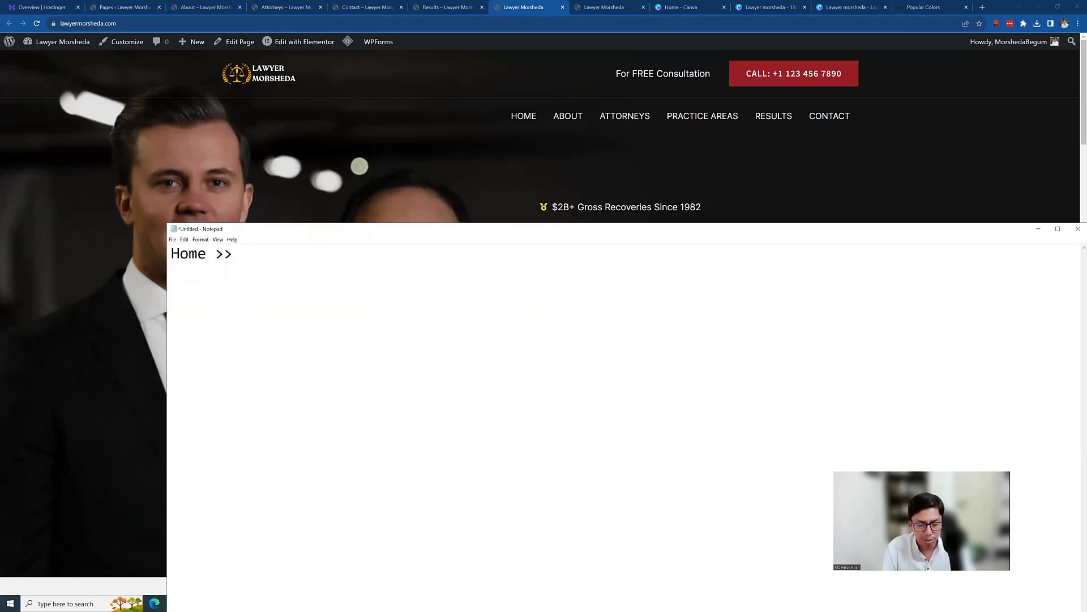
{"action": "type", "text": "About "}
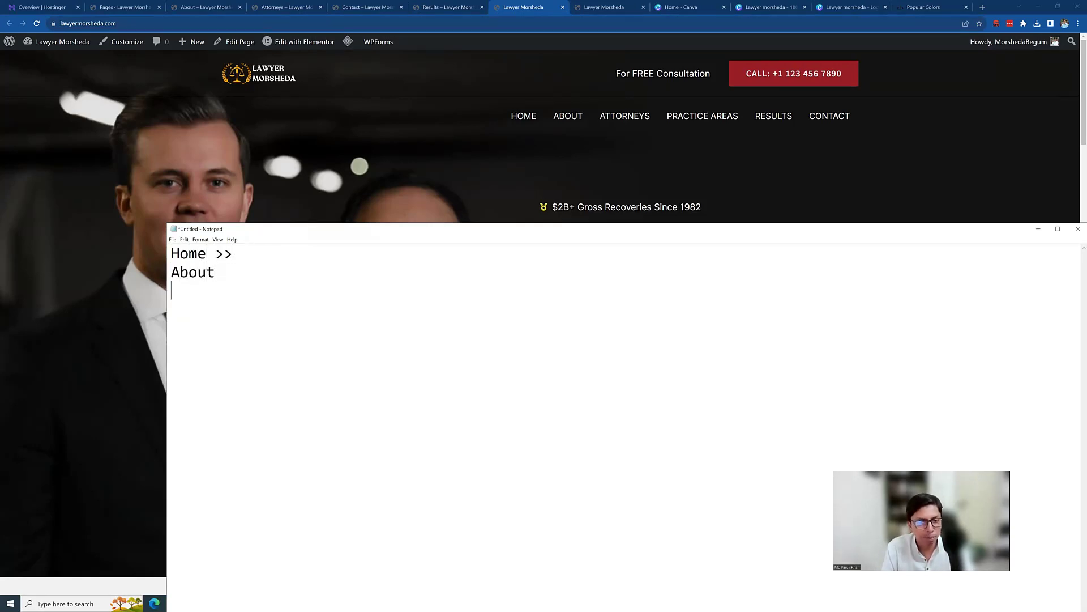
{"action": "type", "text": "Contact"}
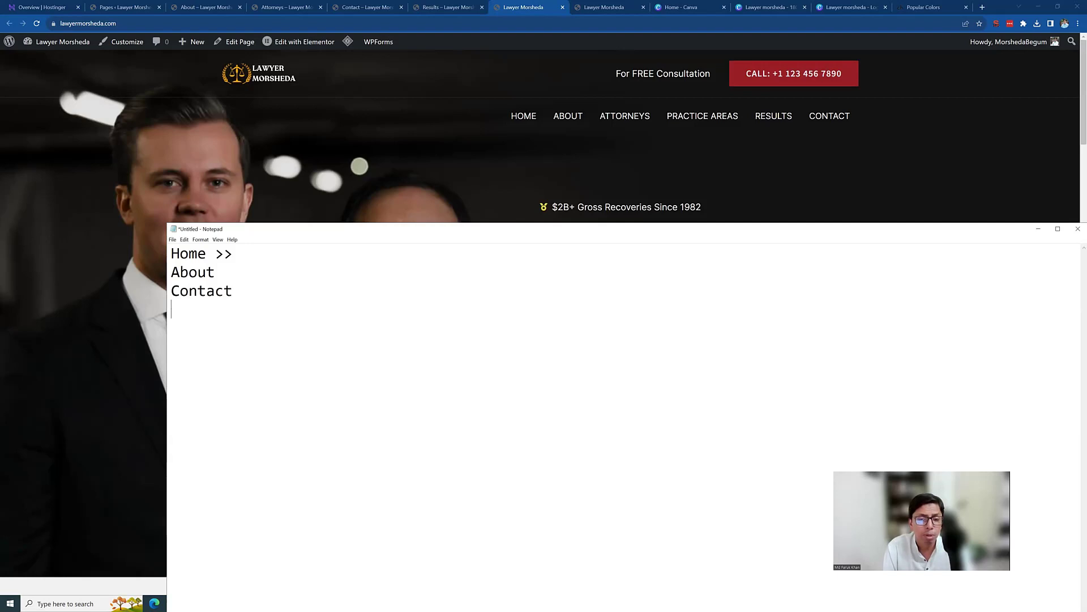
{"action": "type", "text": "Blog"}
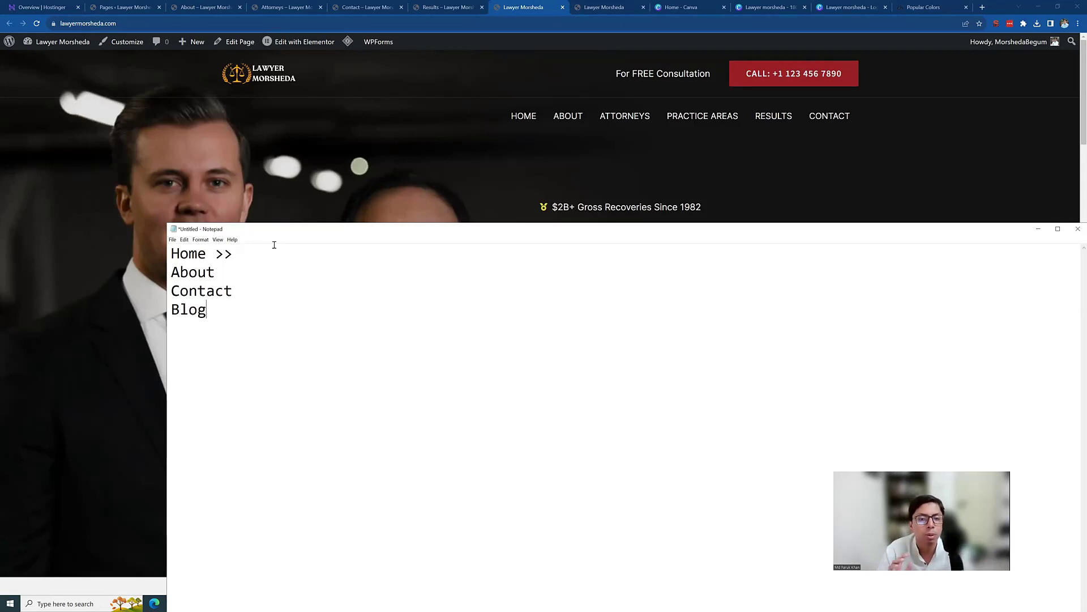
{"action": "key", "text": "Return"}
{"action": "key", "text": "Return"}
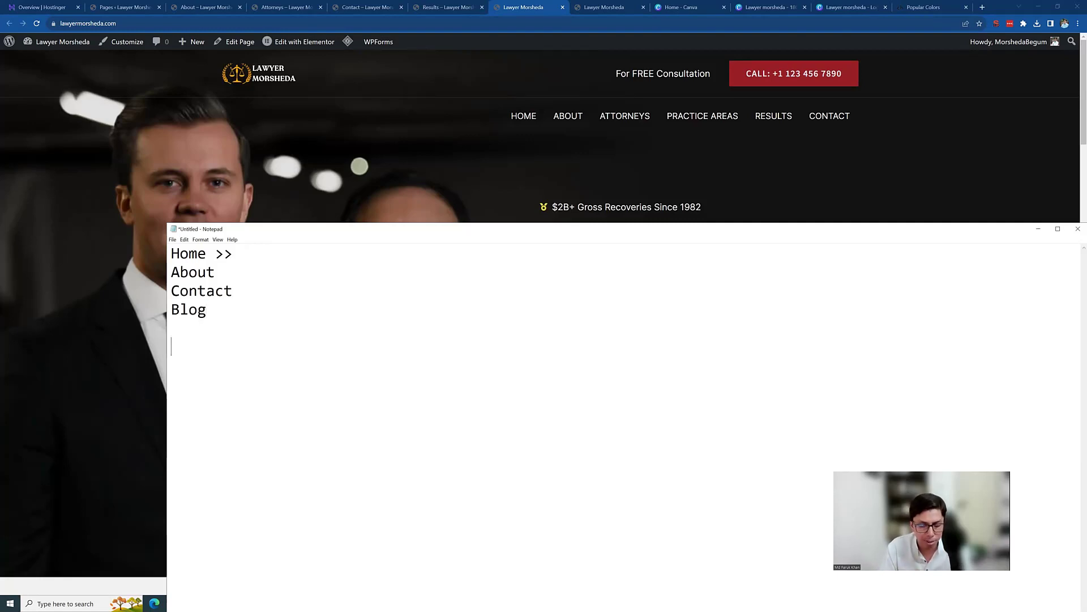
{"action": "type", "text": "Privac"}
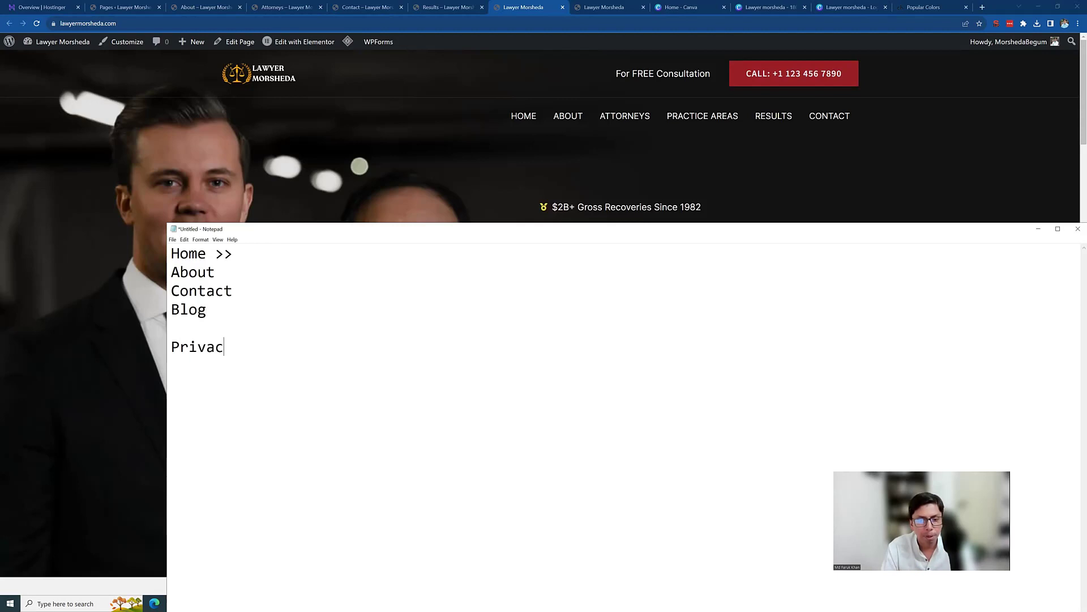
{"action": "type", "text": "y Policy"}
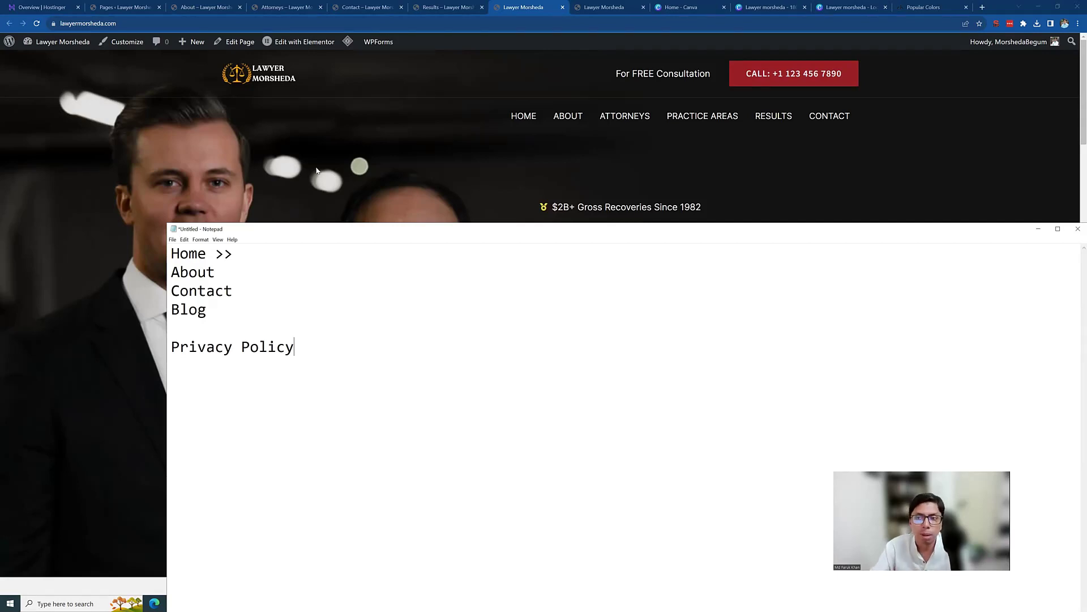
{"action": "left_click", "coordinate": [339, 158]}
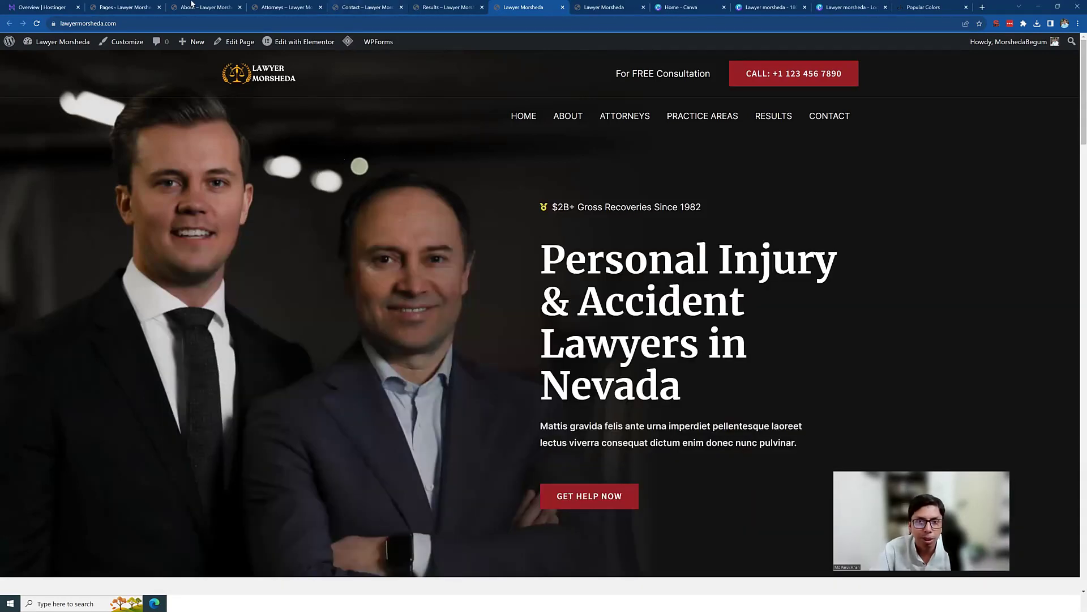
Step: Trash the Attorneys page and open Practice Areas in a new tab
{"action": "left_click", "coordinate": [136, 5]}
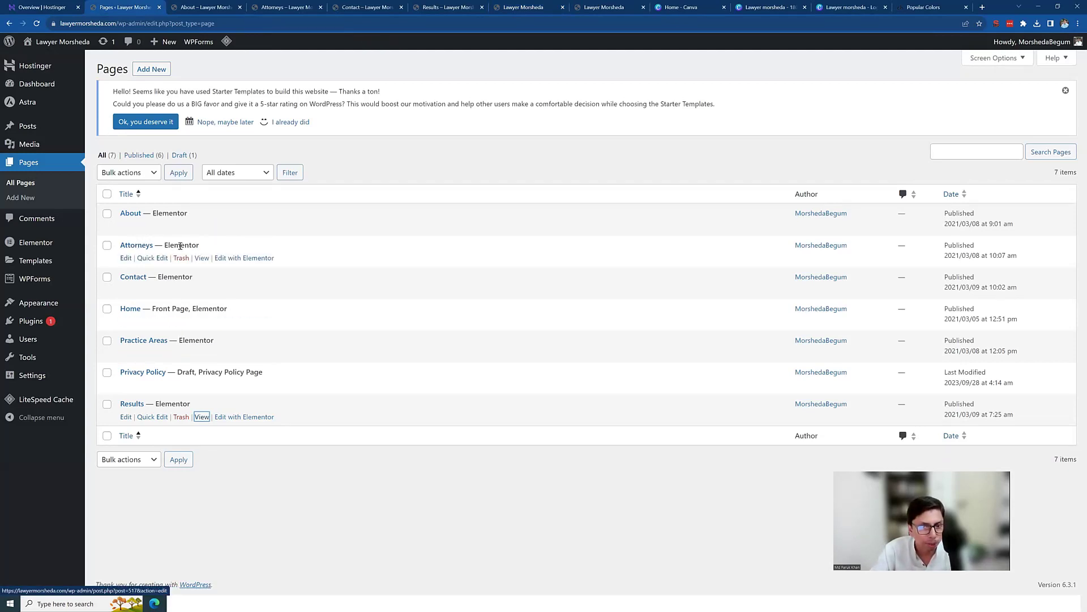
{"action": "left_click", "coordinate": [180, 260]}
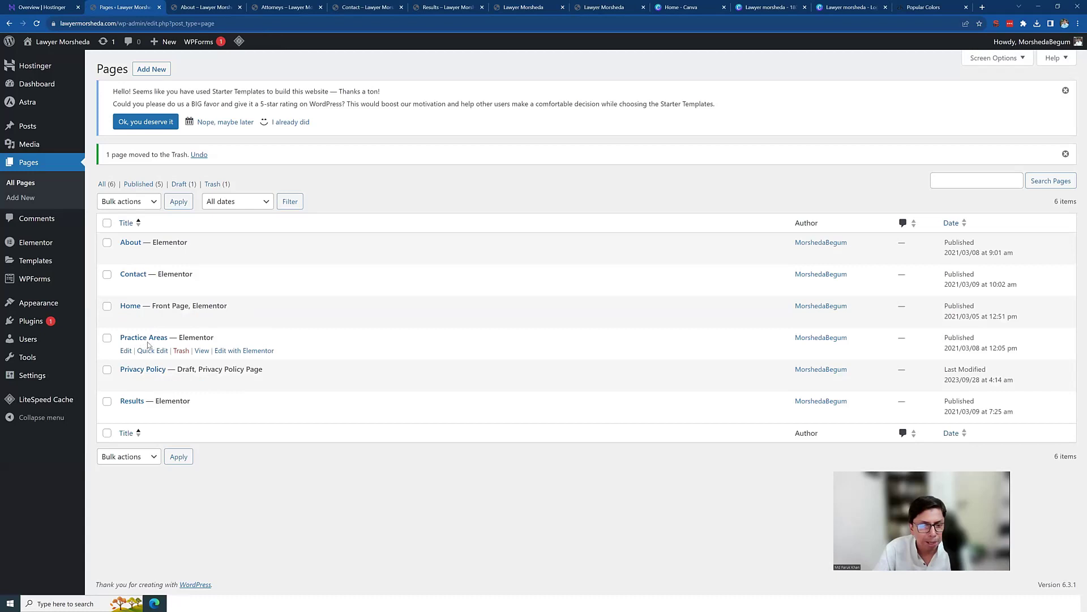
{"action": "middle_click", "coordinate": [202, 350]}
Step: Review the Practice Areas page's numbered sections such as Car Accident and Truck Accident
{"action": "key", "text": "ctrl+Tab"}
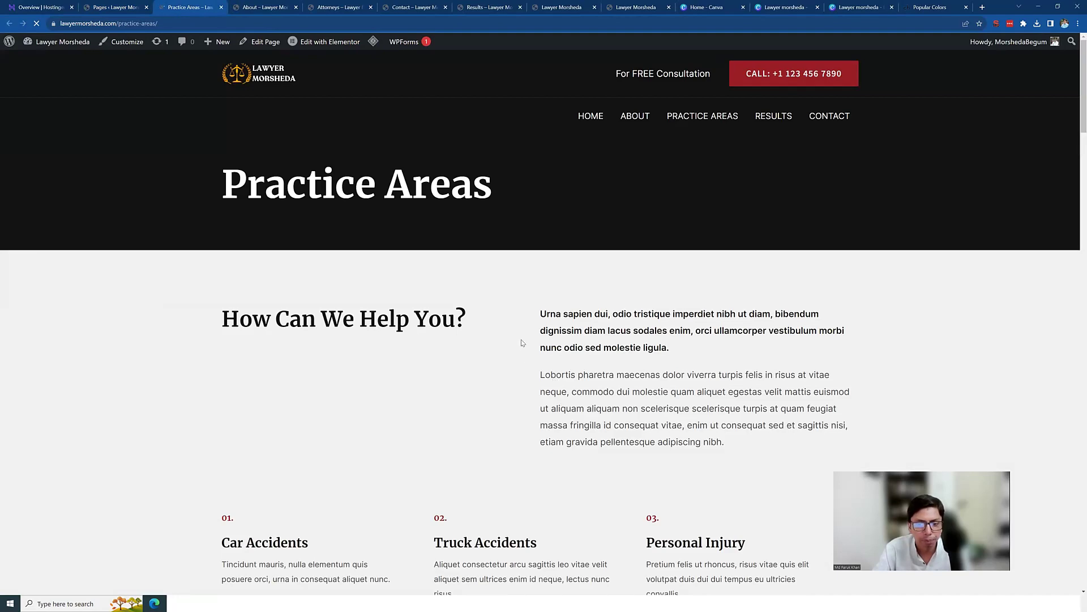
{"action": "scroll", "coordinate": [406, 260], "scroll_direction": "down", "scroll_amount": 3}
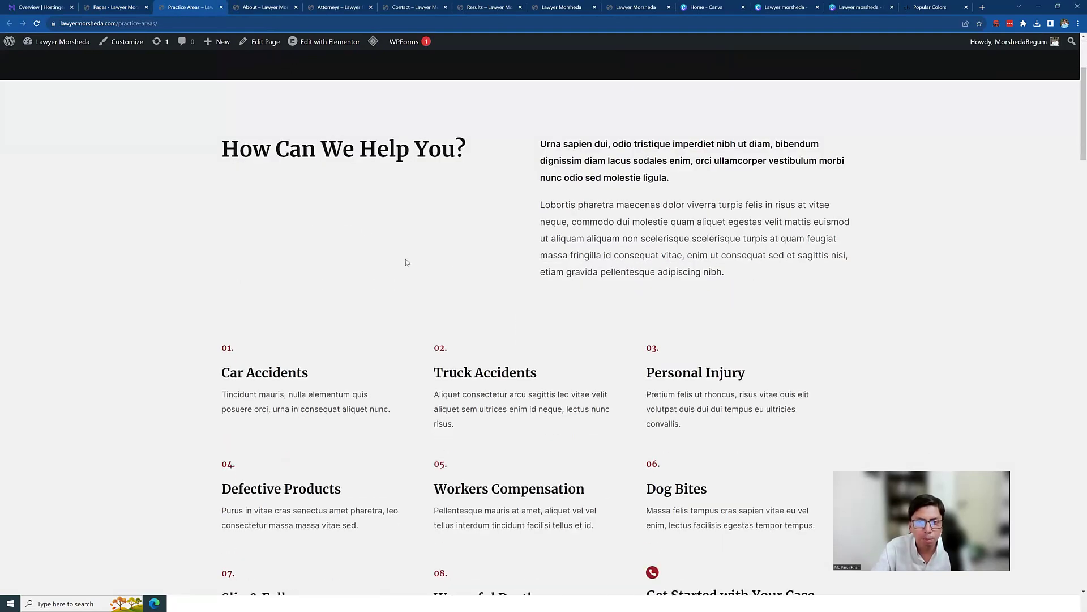
{"action": "scroll", "coordinate": [505, 245], "scroll_direction": "down", "scroll_amount": 4}
{"action": "scroll", "coordinate": [505, 245], "scroll_direction": "down", "scroll_amount": 10}
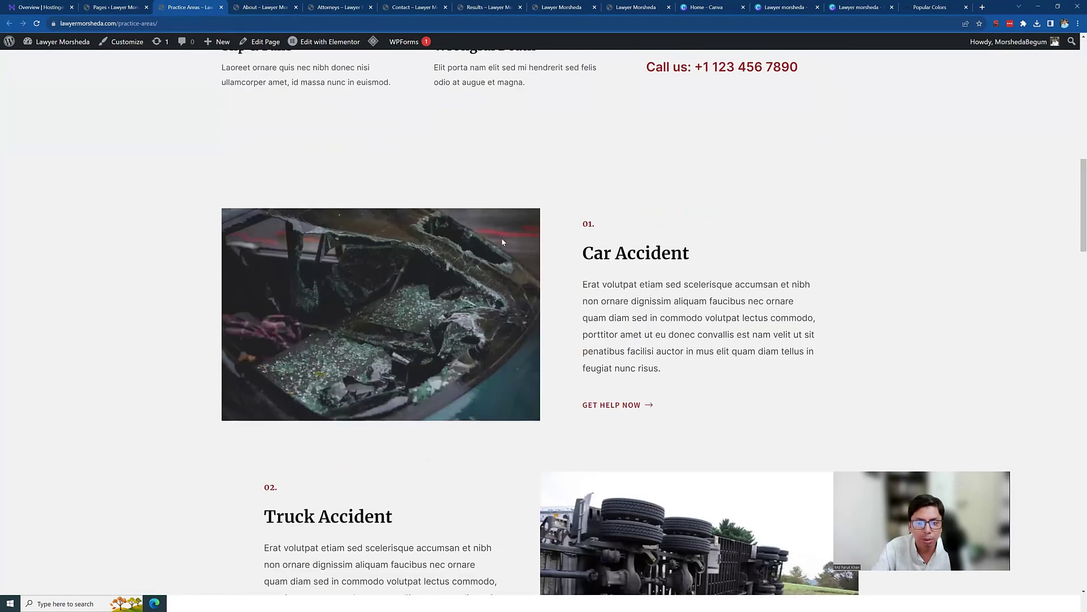
{"action": "scroll", "coordinate": [503, 240], "scroll_direction": "down", "scroll_amount": 11}
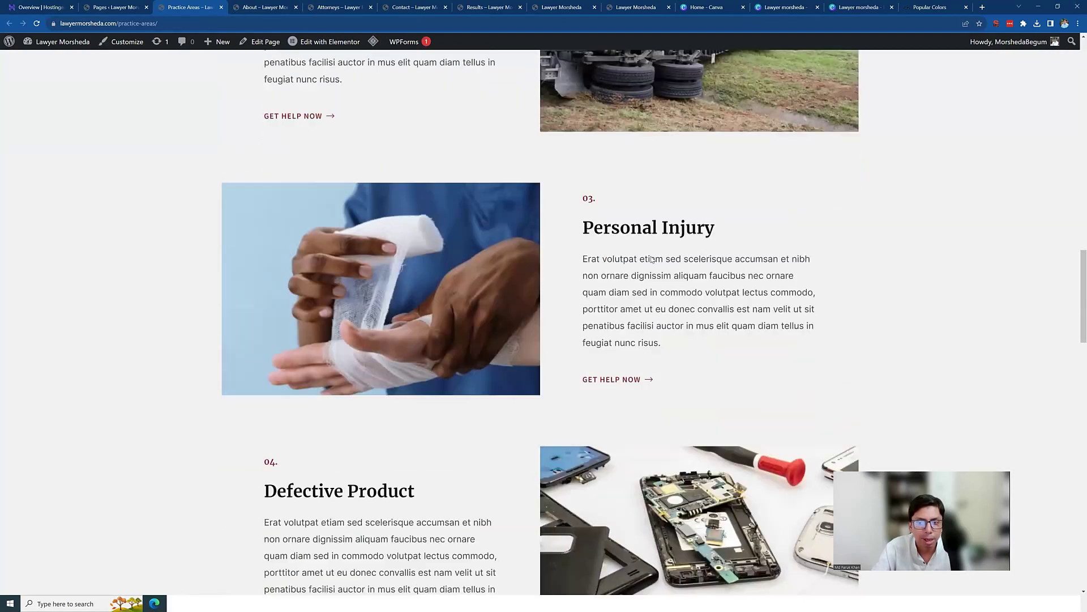
{"action": "scroll", "coordinate": [611, 274], "scroll_direction": "up", "scroll_amount": 17}
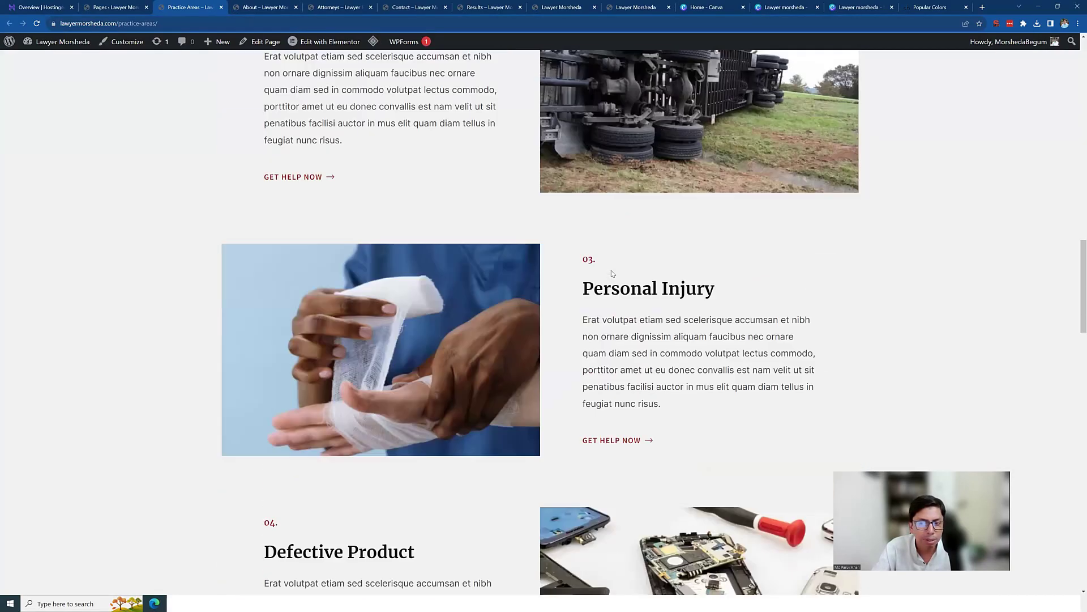
{"action": "scroll", "coordinate": [612, 273], "scroll_direction": "up", "scroll_amount": 10}
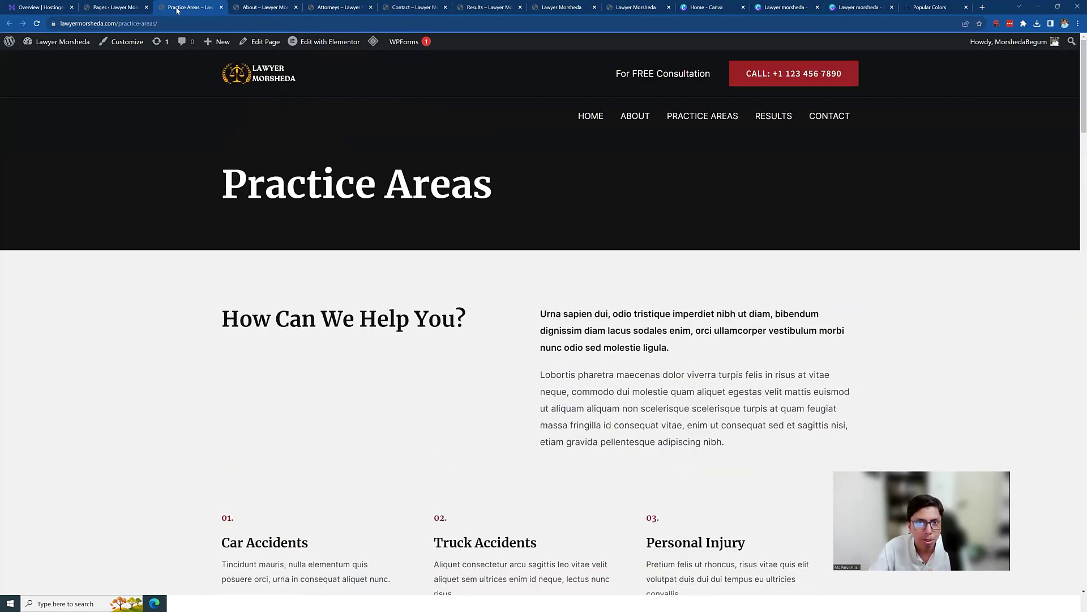
Step: Glance at the Pages list, re-check Practice Areas, then return to Pages
{"action": "left_click", "coordinate": [125, 6]}
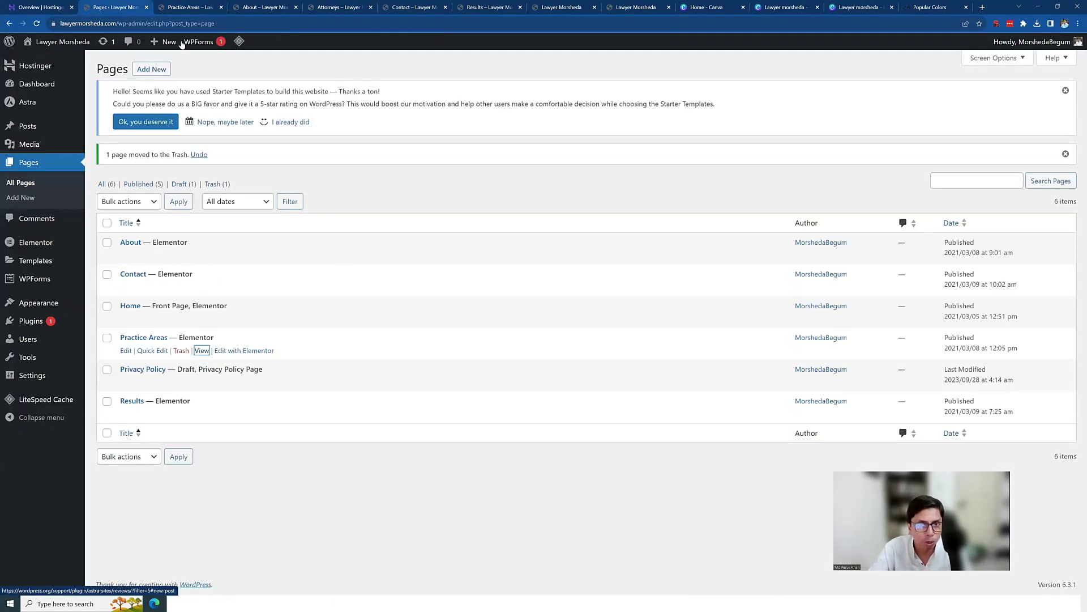
{"action": "left_click", "coordinate": [191, 7]}
{"action": "scroll", "coordinate": [468, 310], "scroll_direction": "down", "scroll_amount": 4}
{"action": "scroll", "coordinate": [468, 310], "scroll_direction": "down", "scroll_amount": 10}
{"action": "scroll", "coordinate": [613, 240], "scroll_direction": "down", "scroll_amount": 1}
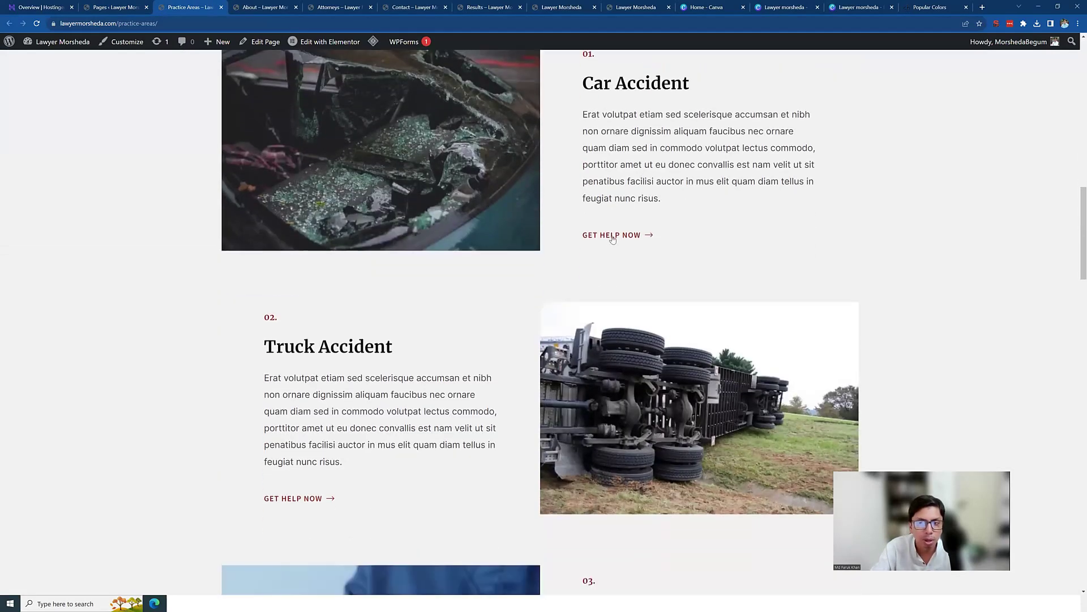
{"action": "scroll", "coordinate": [609, 243], "scroll_direction": "up", "scroll_amount": 3}
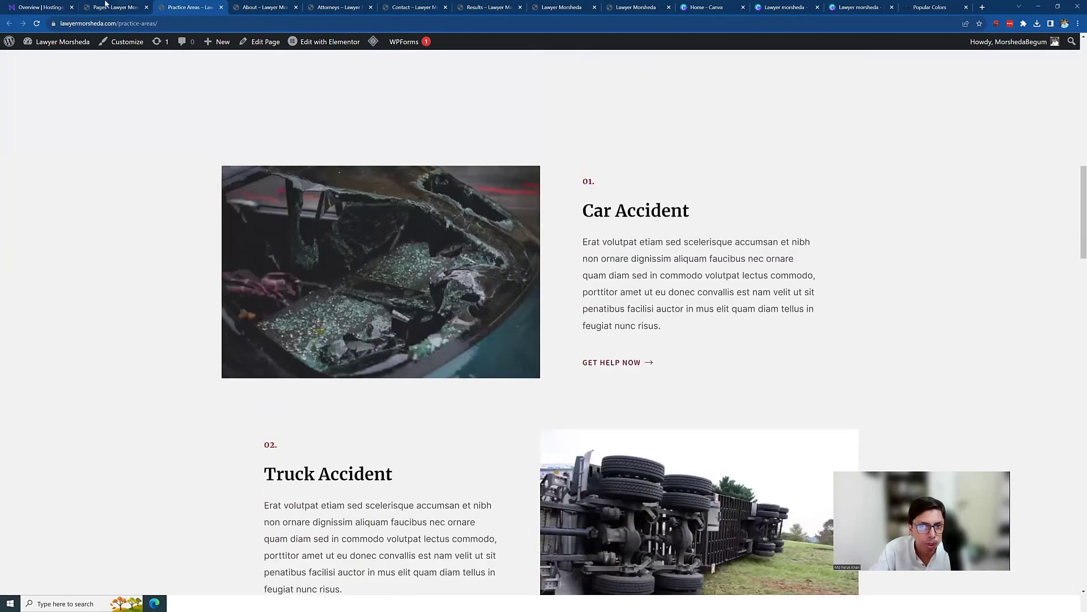
{"action": "left_click", "coordinate": [107, 6]}
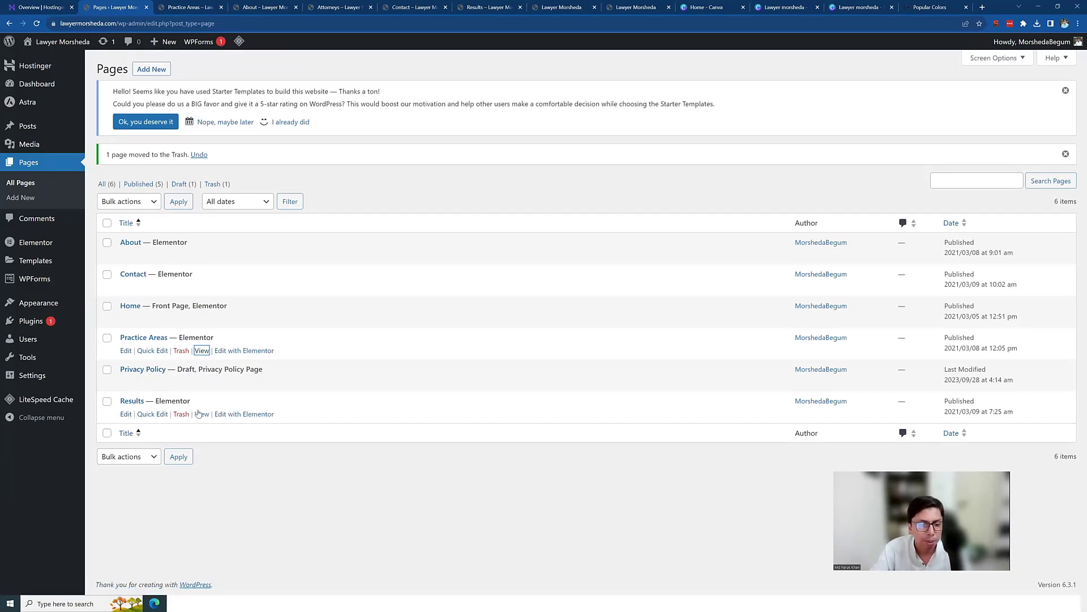
Step: Trash the Results page and start a new page, dismissing the welcome tour
{"action": "left_click", "coordinate": [181, 414]}
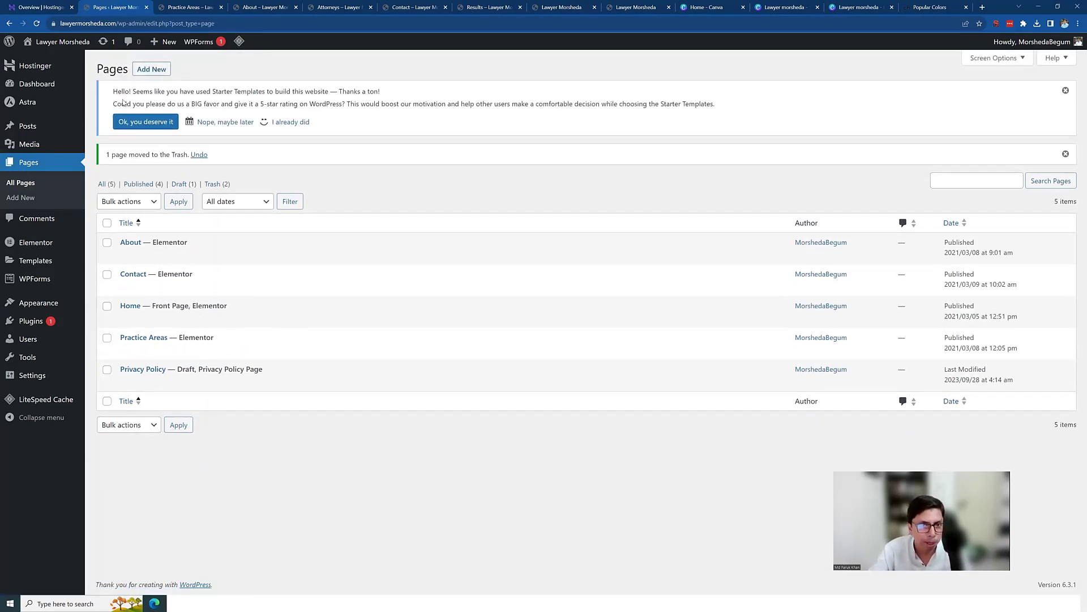
{"action": "left_click", "coordinate": [146, 69]}
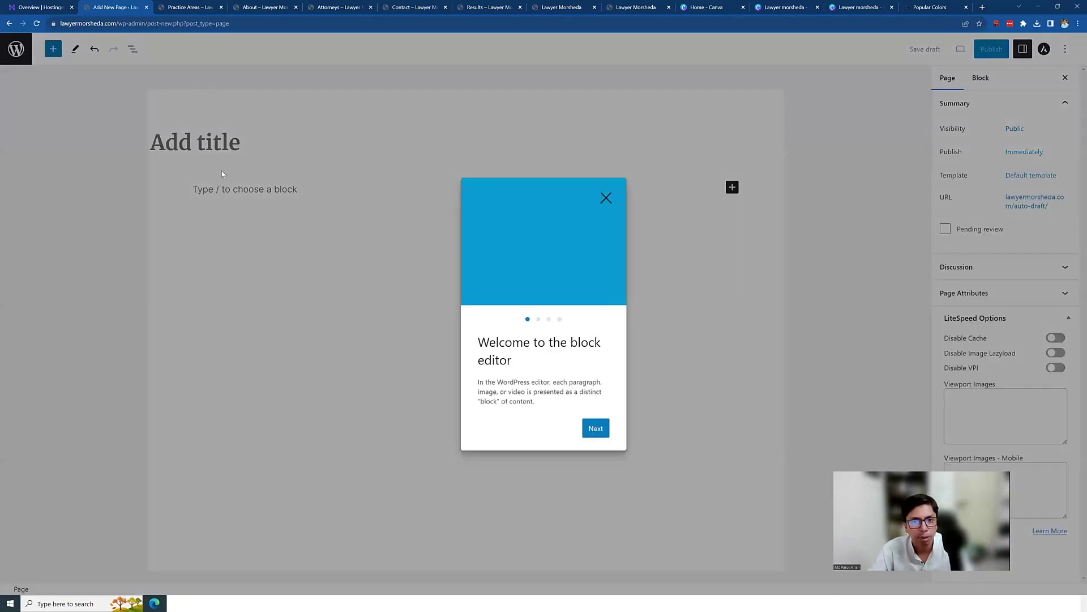
{"action": "left_click", "coordinate": [606, 198]}
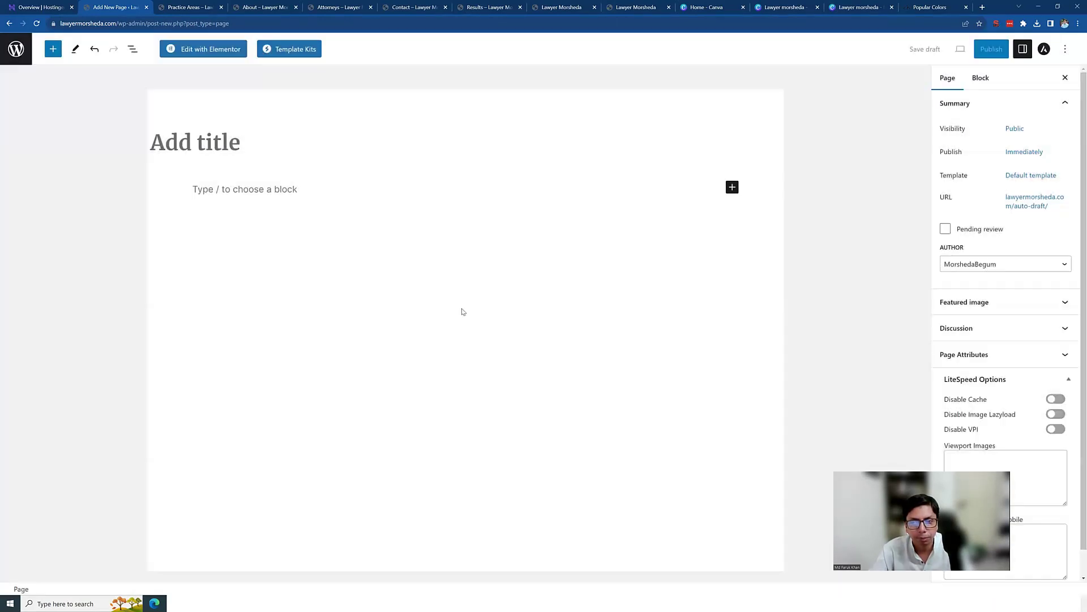
Step: Title the new page 'Blog', publish it, and return to the pages list
{"action": "left_click", "coordinate": [221, 143]}
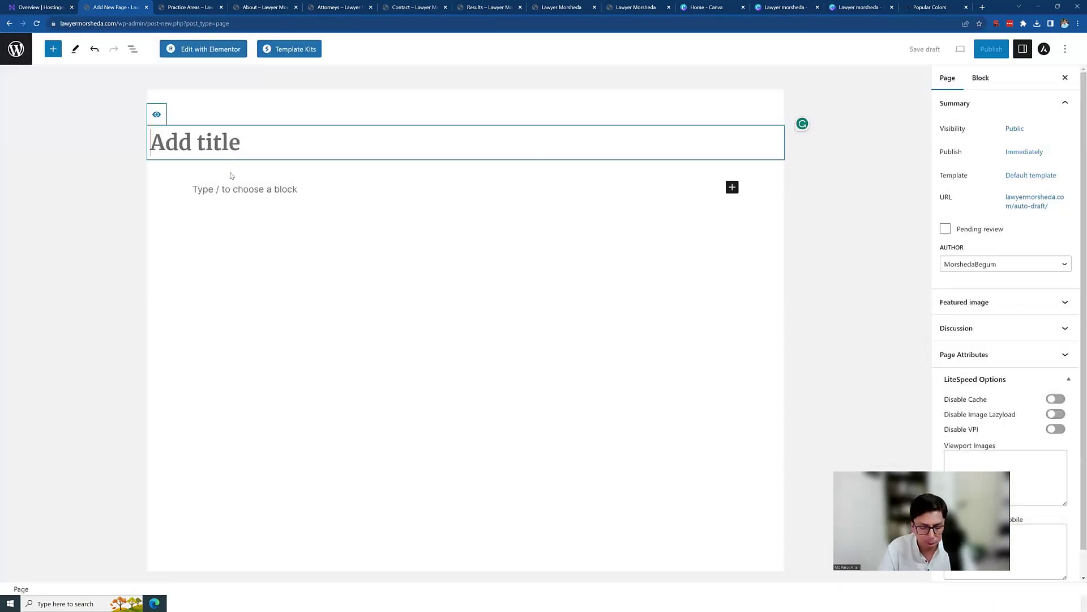
{"action": "type", "text": "Blog"}
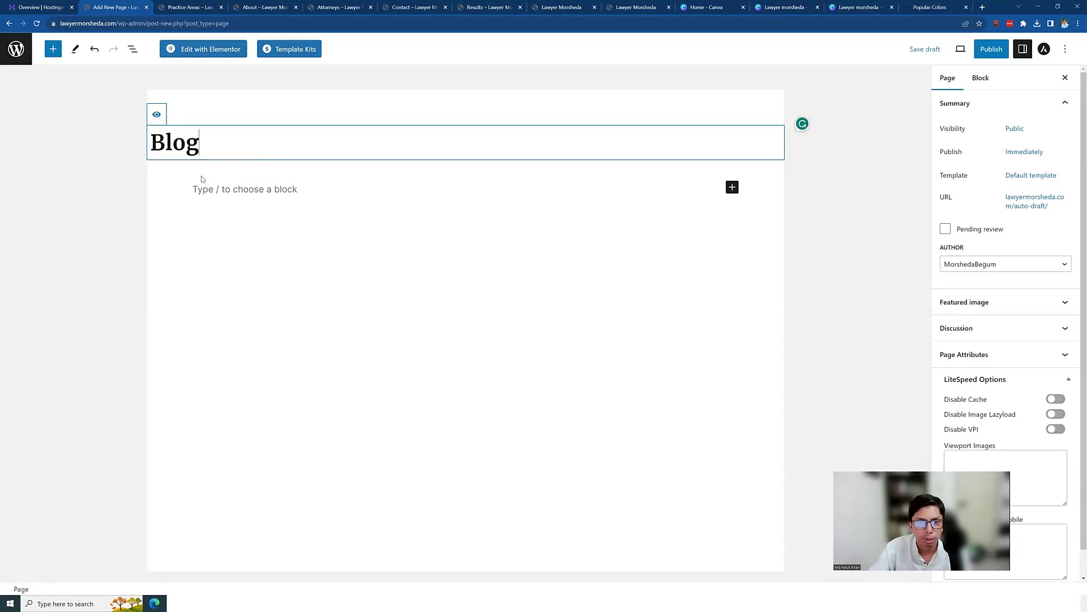
{"action": "left_click", "coordinate": [991, 50]}
{"action": "left_click", "coordinate": [991, 50]}
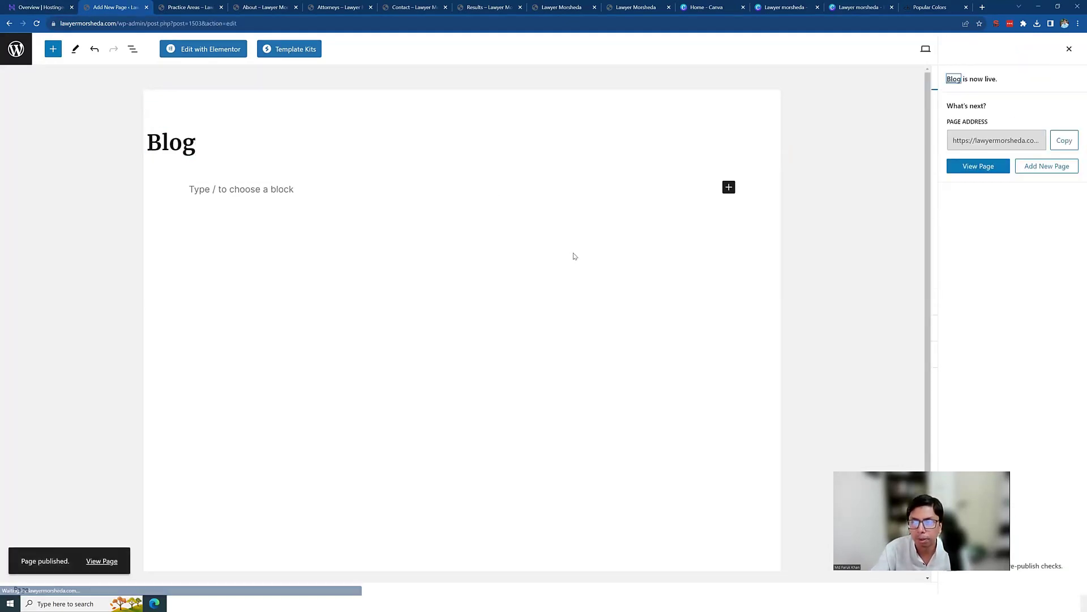
{"action": "left_click", "coordinate": [15, 51]}
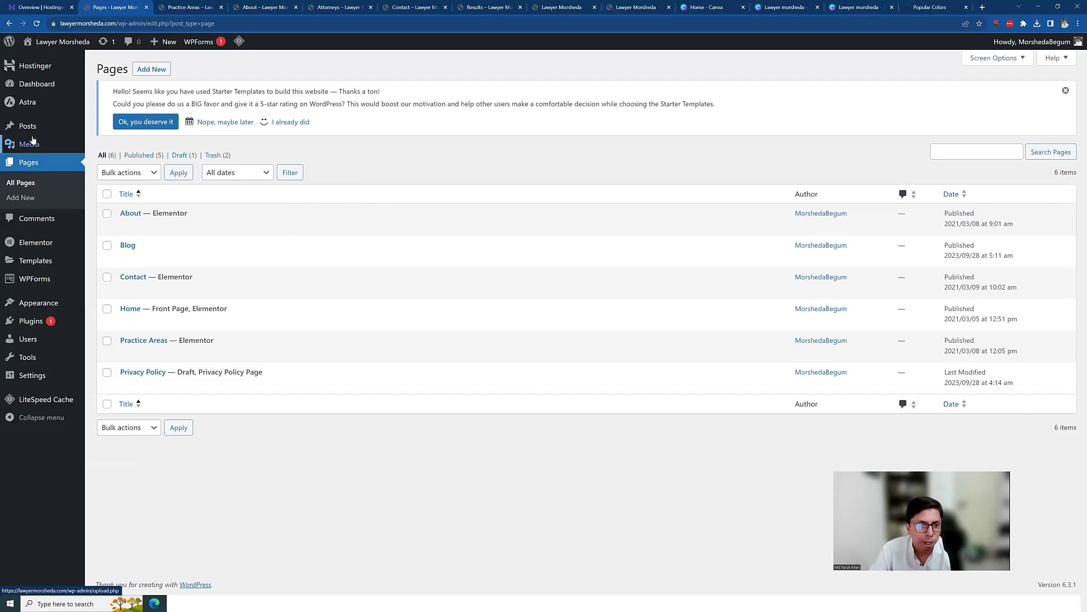
Step: Close the About, Attorneys, Contact, Results and extra Lawyer Morsheda browser tabs
{"action": "mouse_move", "coordinate": [30, 130]}
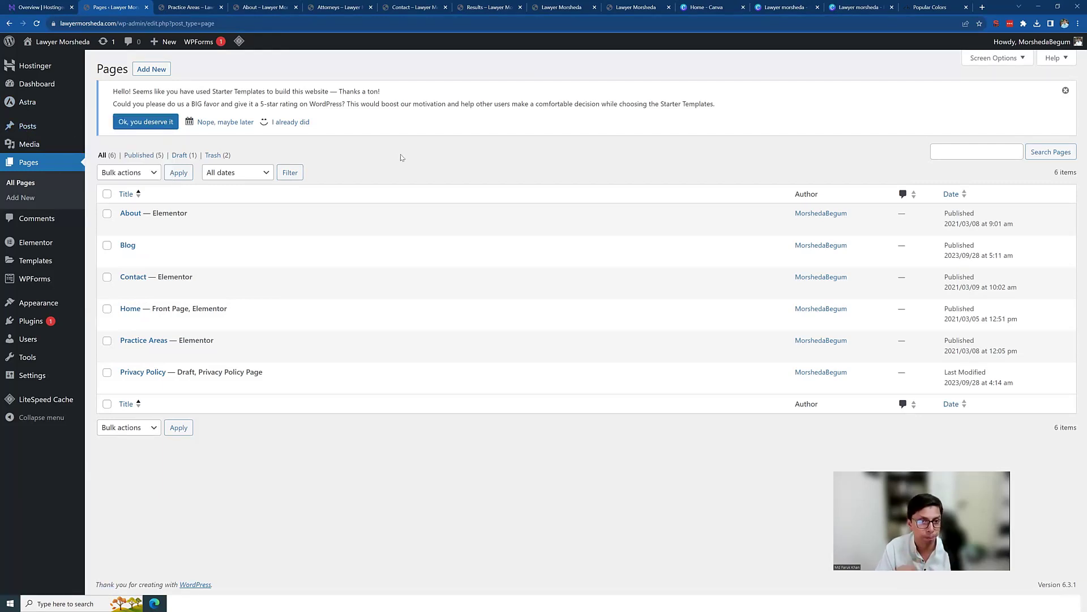
{"action": "mouse_move", "coordinate": [152, 233]}
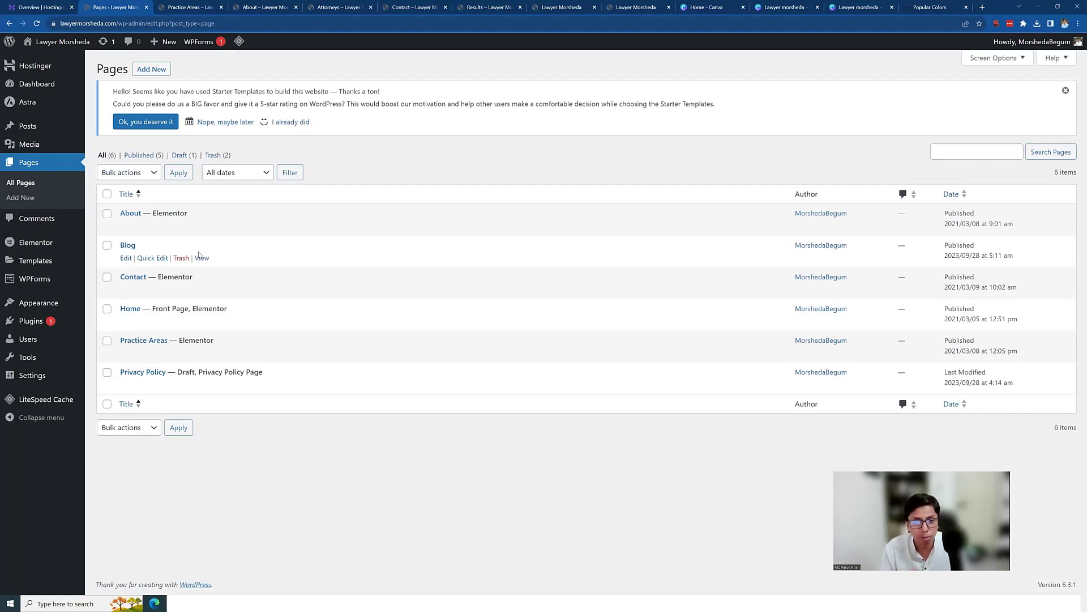
{"action": "left_click", "coordinate": [295, 8]}
{"action": "left_click", "coordinate": [296, 8]}
{"action": "left_click", "coordinate": [296, 8]}
{"action": "left_click", "coordinate": [295, 8]}
{"action": "left_click", "coordinate": [295, 8]}
{"action": "left_click", "coordinate": [295, 8]}
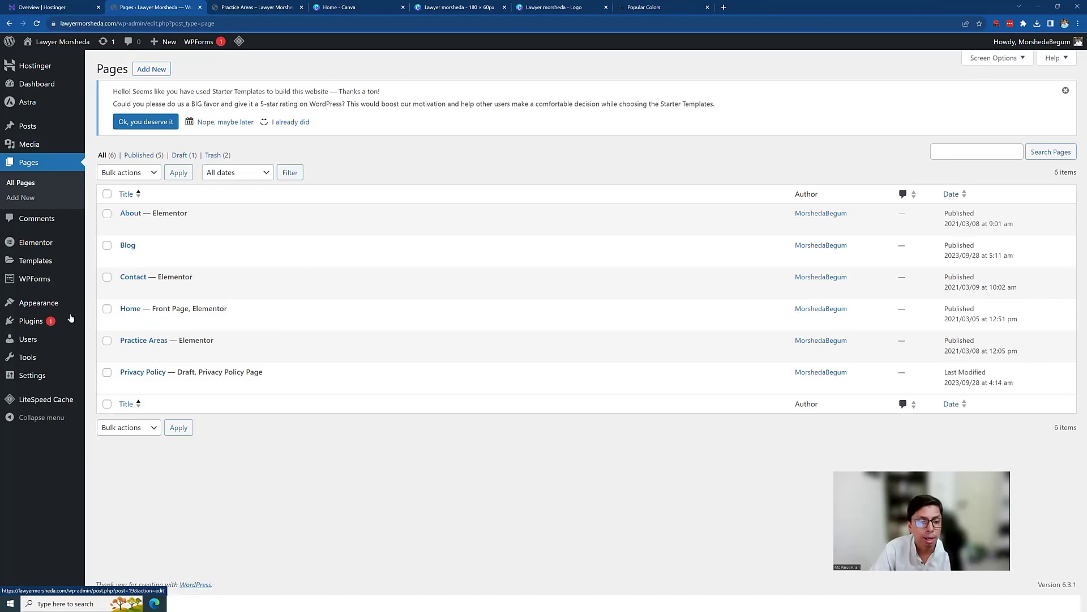
{"action": "mouse_move", "coordinate": [40, 306]}
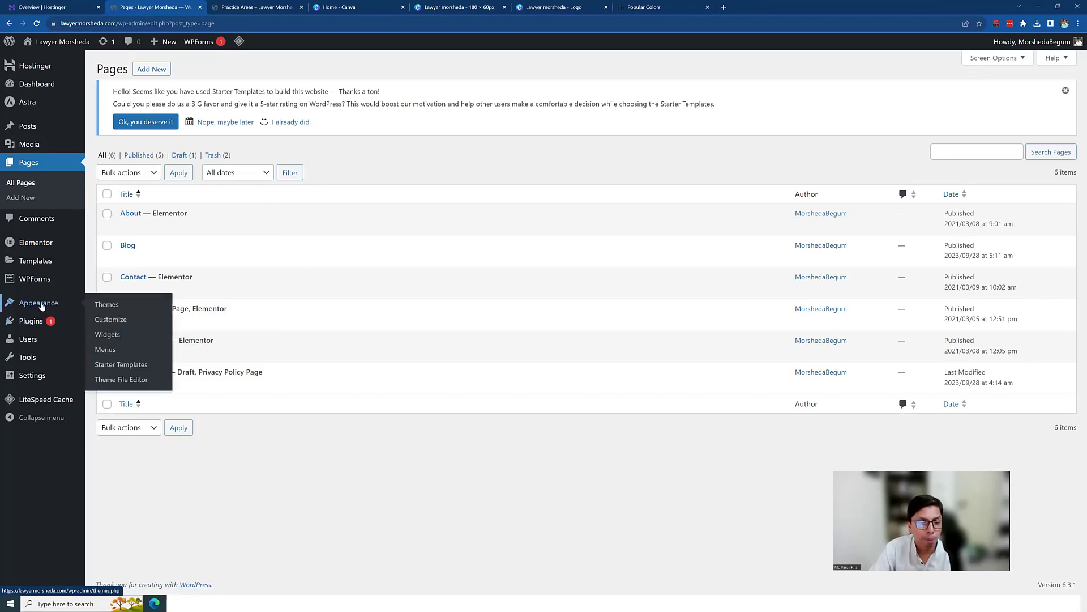
Step: Open Appearance > Customize and go to Global > Typography in the Astra customizer
{"action": "left_click", "coordinate": [113, 321]}
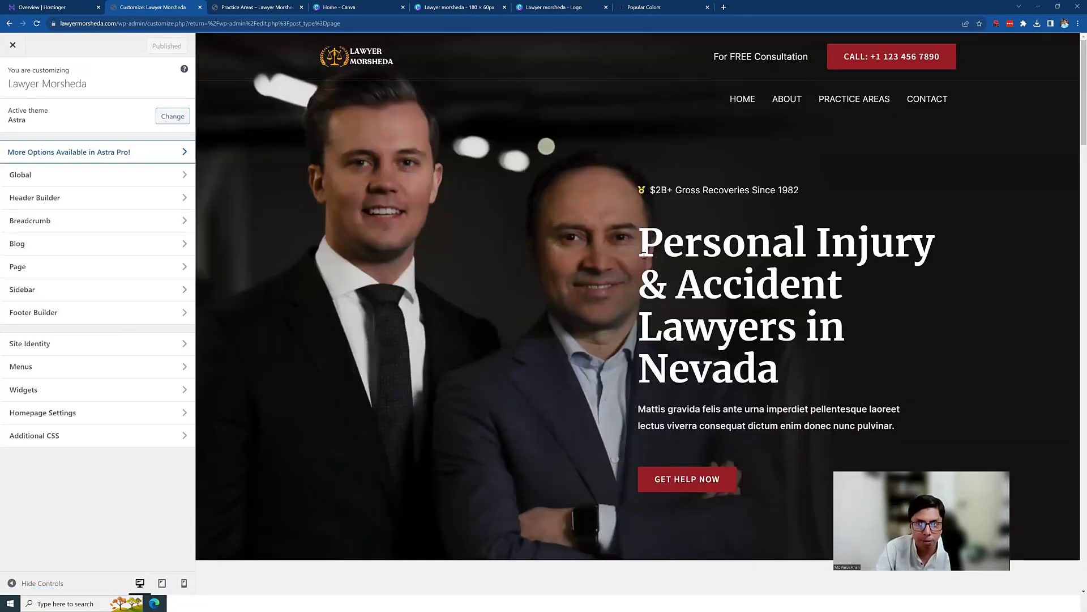
{"action": "scroll", "coordinate": [642, 259], "scroll_direction": "down", "scroll_amount": 5}
{"action": "scroll", "coordinate": [644, 257], "scroll_direction": "down", "scroll_amount": 3}
{"action": "scroll", "coordinate": [643, 257], "scroll_direction": "up", "scroll_amount": 6}
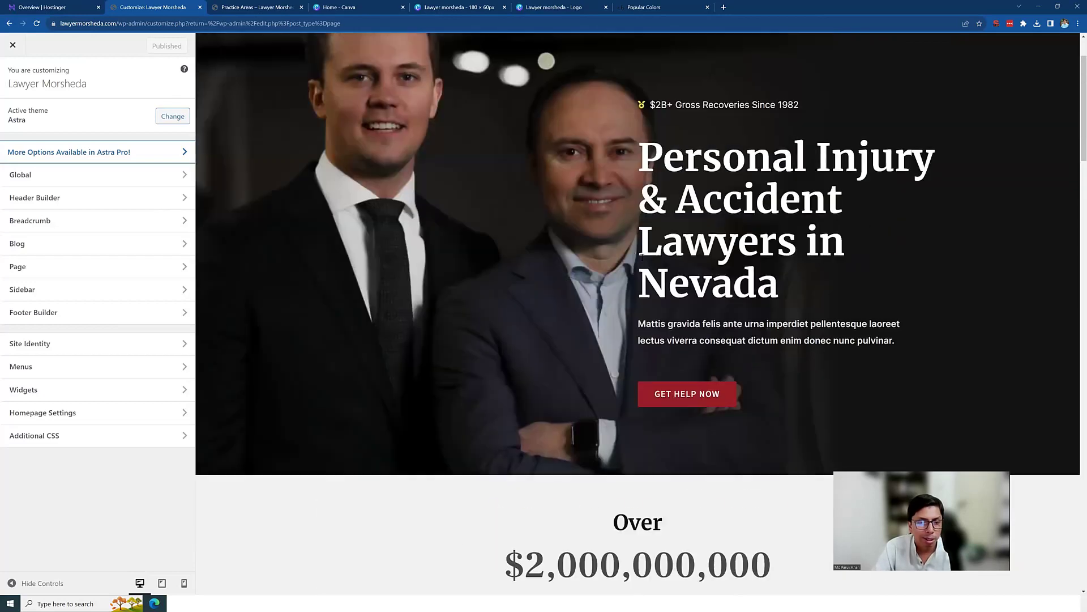
{"action": "scroll", "coordinate": [300, 163], "scroll_direction": "up", "scroll_amount": 1}
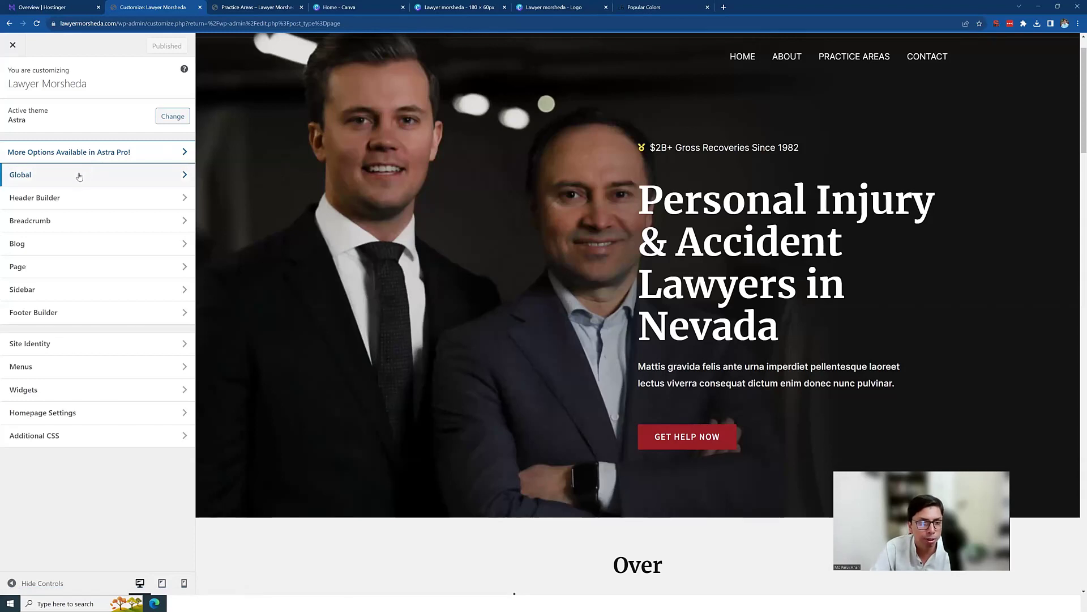
{"action": "left_click", "coordinate": [44, 179]}
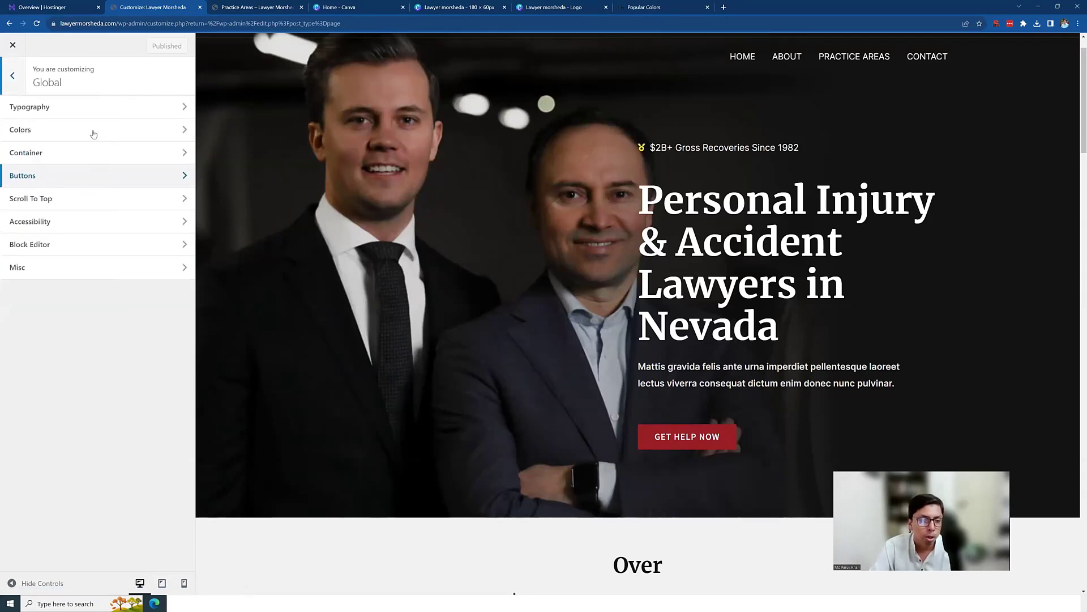
{"action": "left_click", "coordinate": [78, 111]}
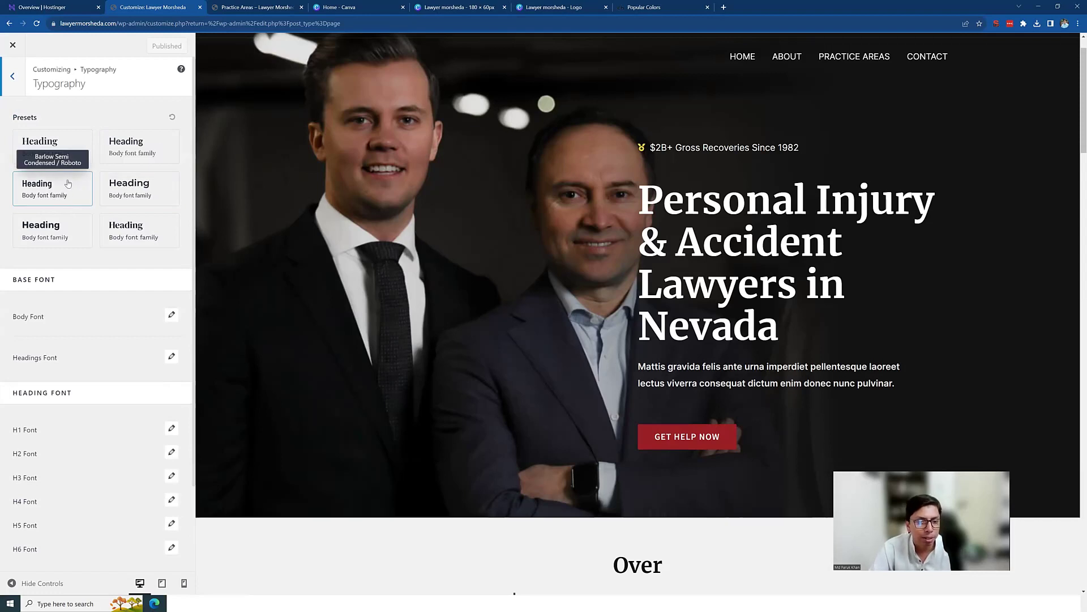
{"action": "scroll", "coordinate": [72, 197], "scroll_direction": "down", "scroll_amount": 2}
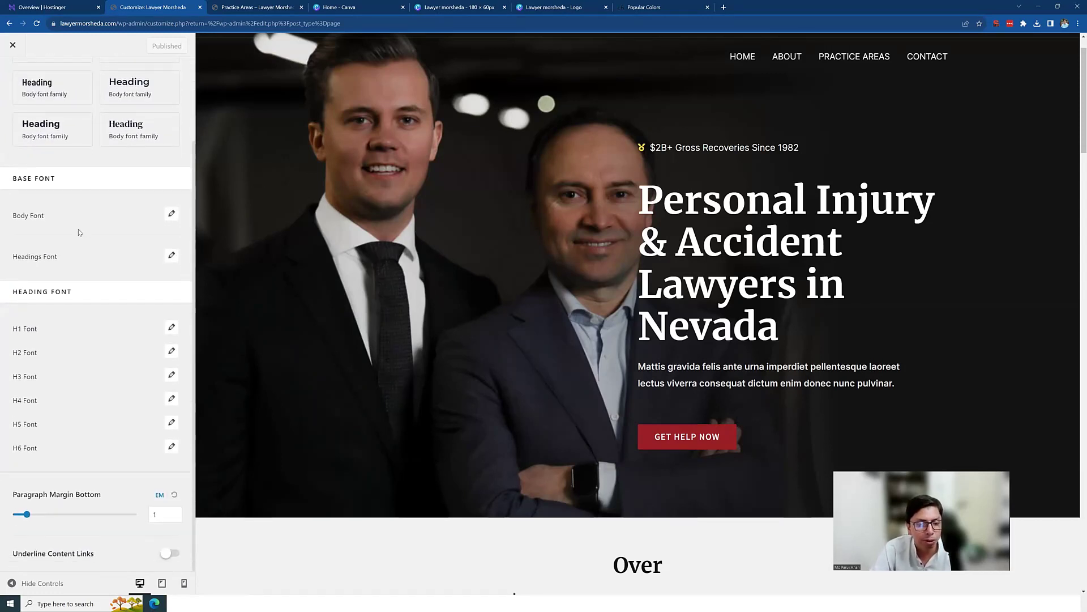
{"action": "scroll", "coordinate": [79, 231], "scroll_direction": "up", "scroll_amount": 2}
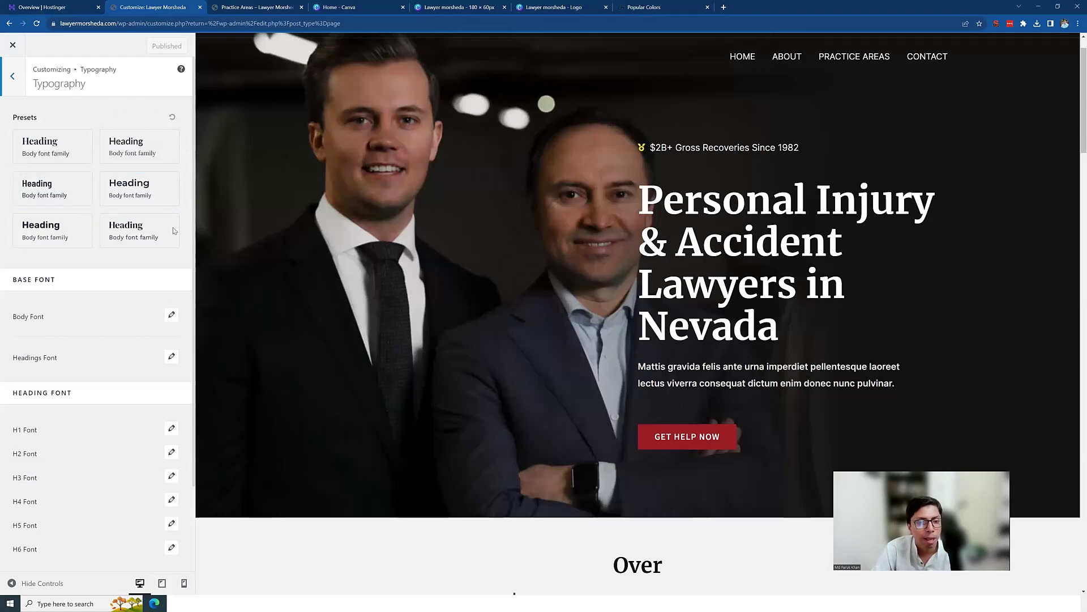
{"action": "scroll", "coordinate": [38, 289], "scroll_direction": "down", "scroll_amount": 1}
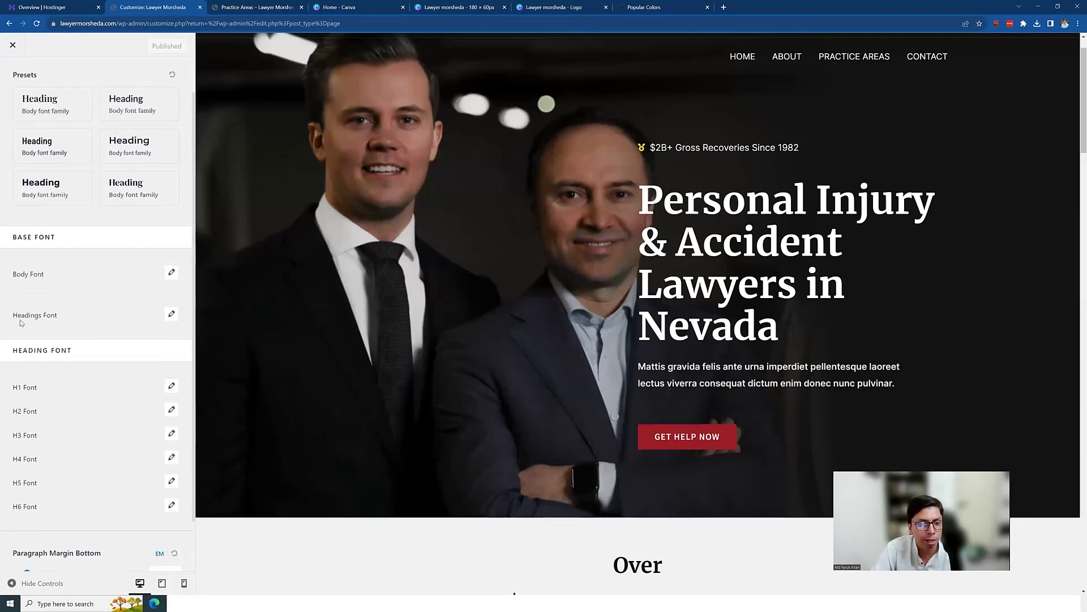
Step: Set the Headings Font family to Playfair Display, after briefly trying Playfair Display SC
{"action": "left_click", "coordinate": [172, 316]}
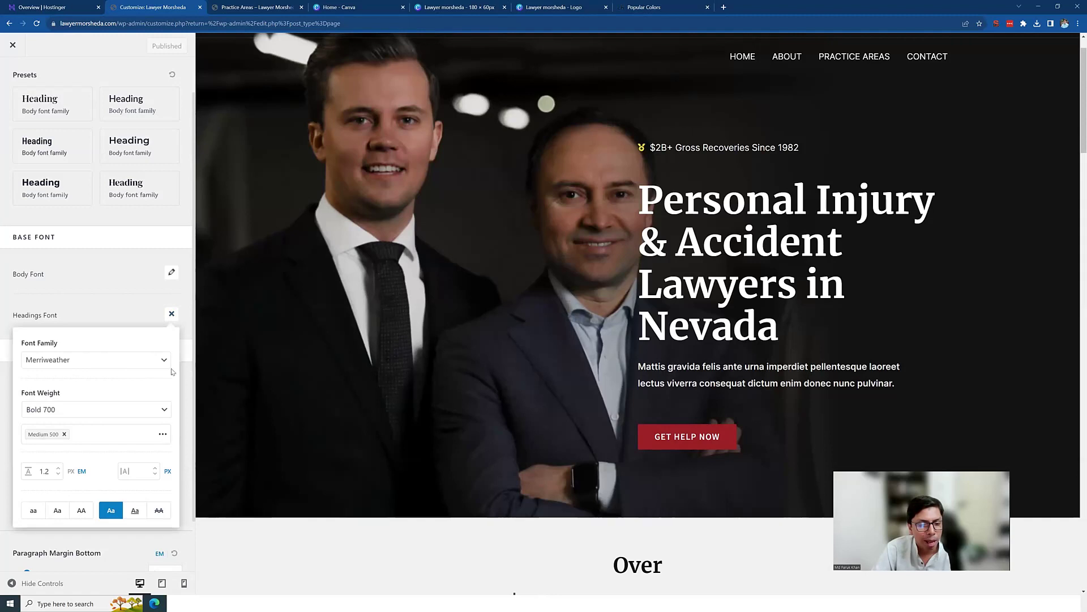
{"action": "scroll", "coordinate": [125, 341], "scroll_direction": "down", "scroll_amount": 1}
{"action": "left_click", "coordinate": [114, 302]}
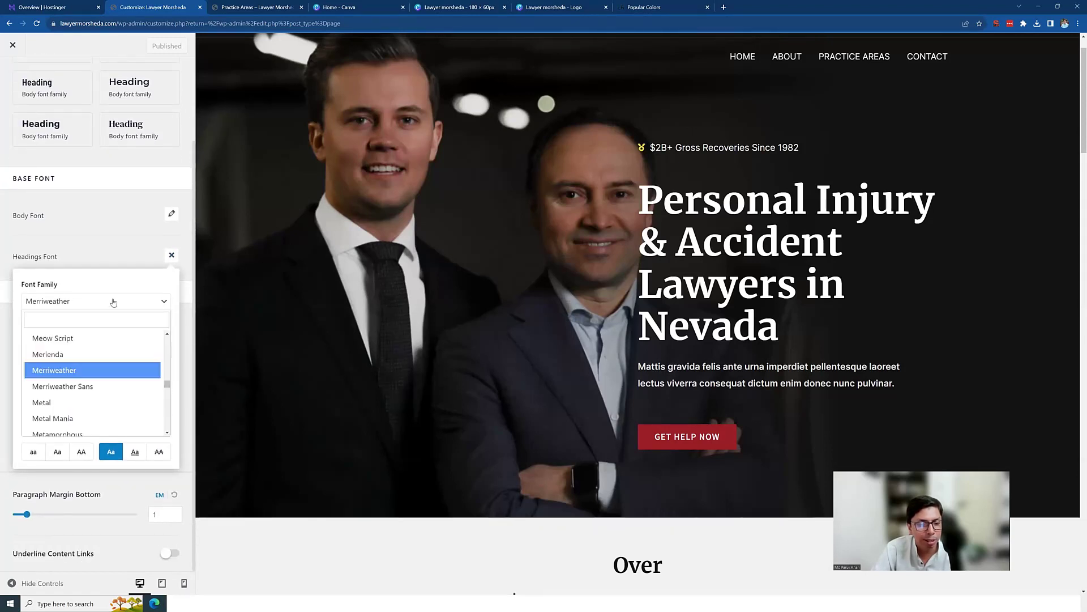
{"action": "left_click", "coordinate": [109, 320]}
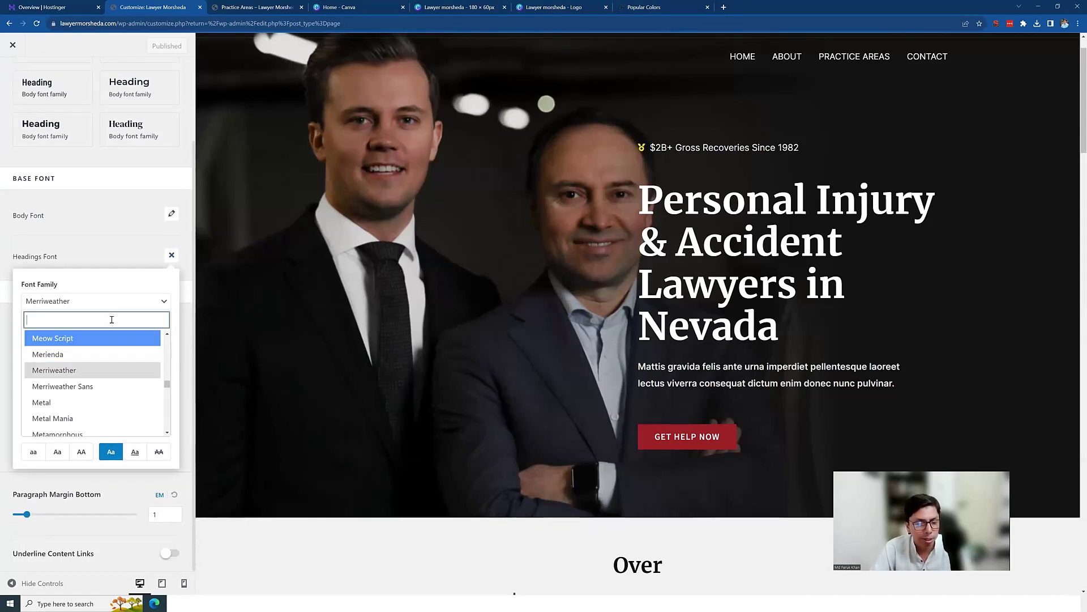
{"action": "type", "text": "pla"}
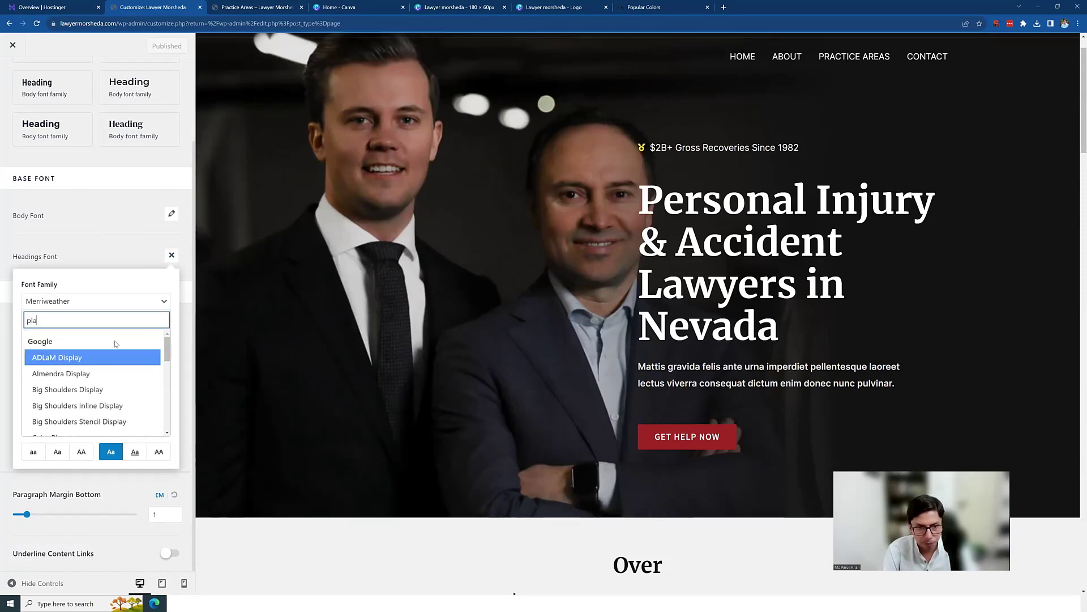
{"action": "type", "text": "yf"}
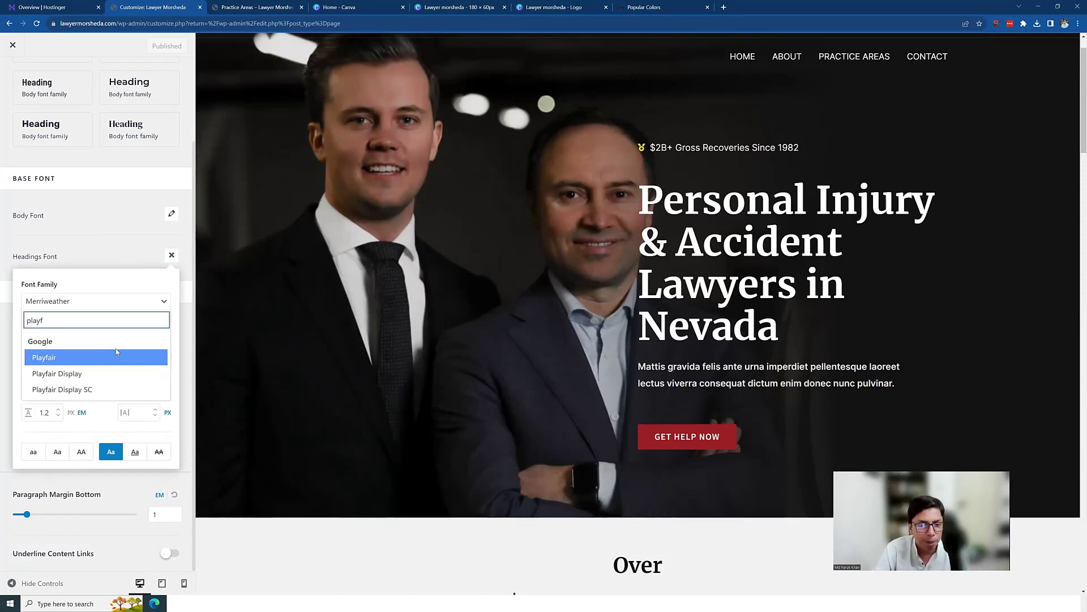
{"action": "left_click", "coordinate": [63, 377]}
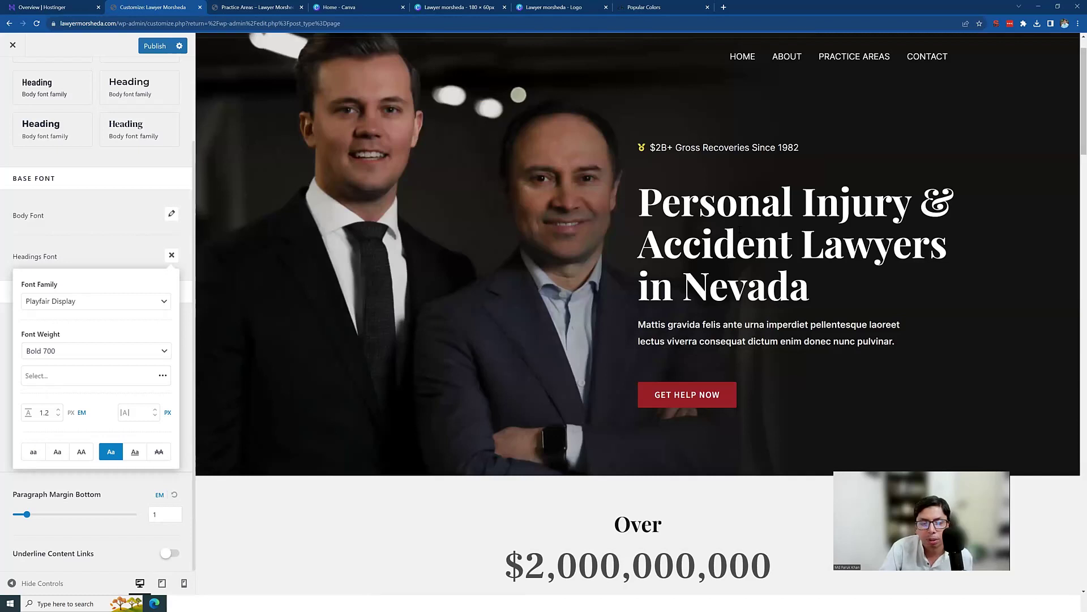
{"action": "left_click", "coordinate": [162, 306]}
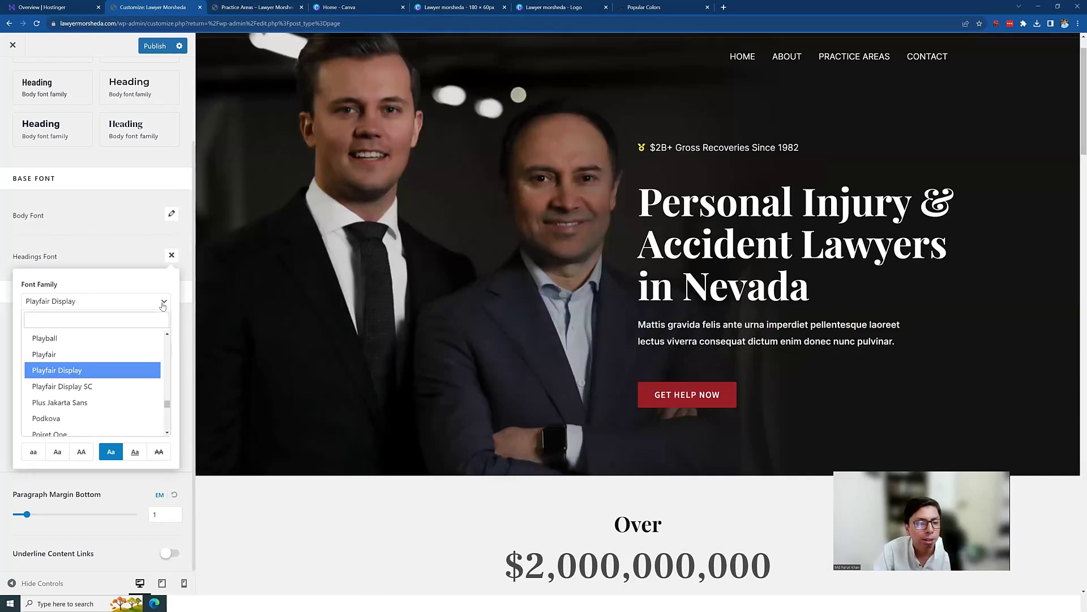
{"action": "left_click", "coordinate": [83, 387]}
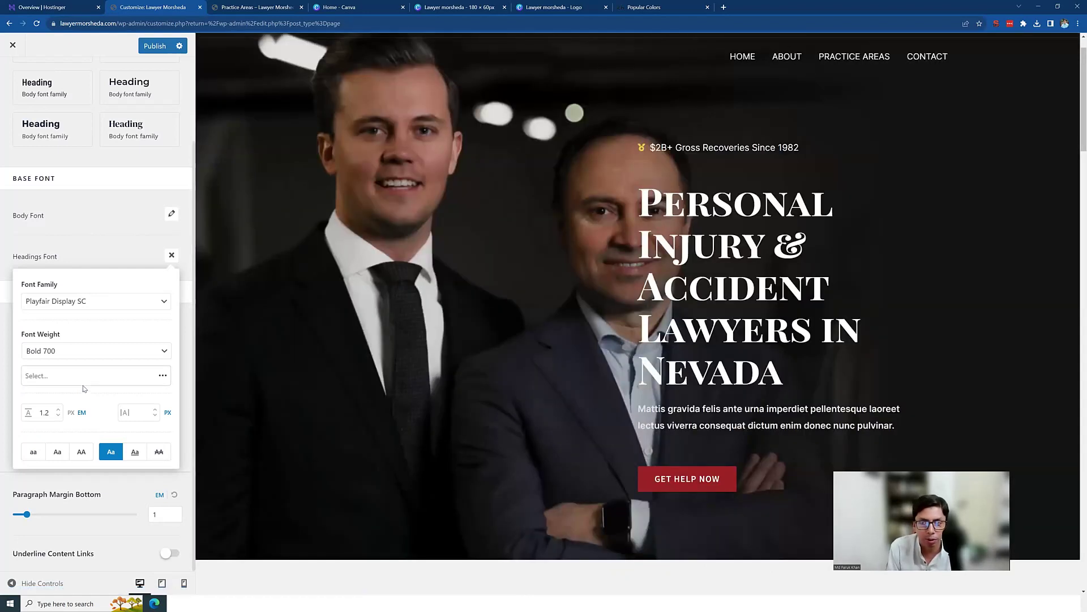
{"action": "left_click", "coordinate": [149, 300]}
{"action": "scroll", "coordinate": [85, 352], "scroll_direction": "up", "scroll_amount": 1}
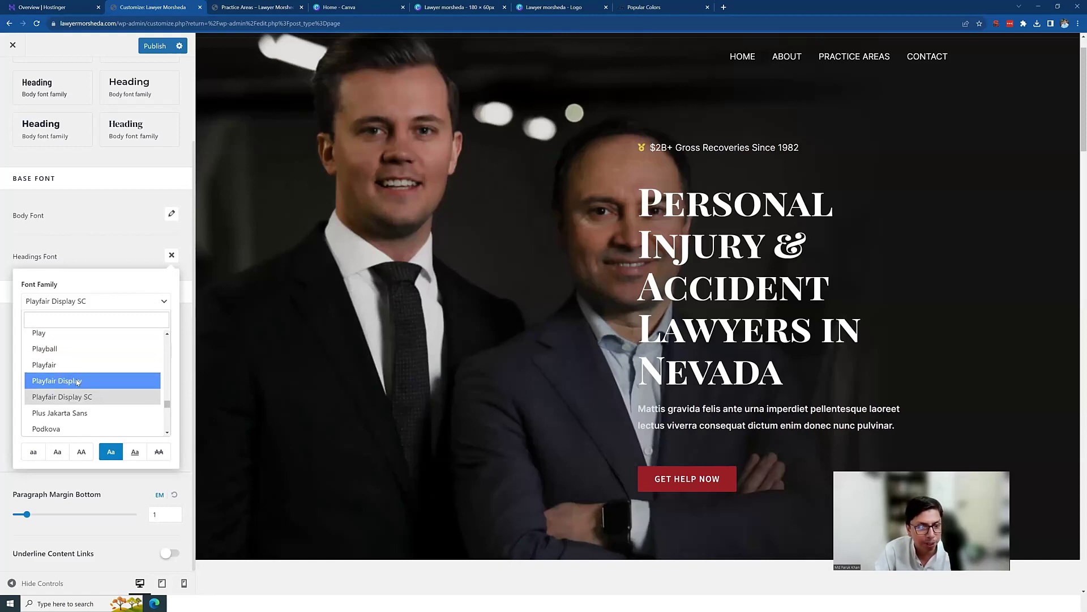
{"action": "left_click", "coordinate": [75, 381]}
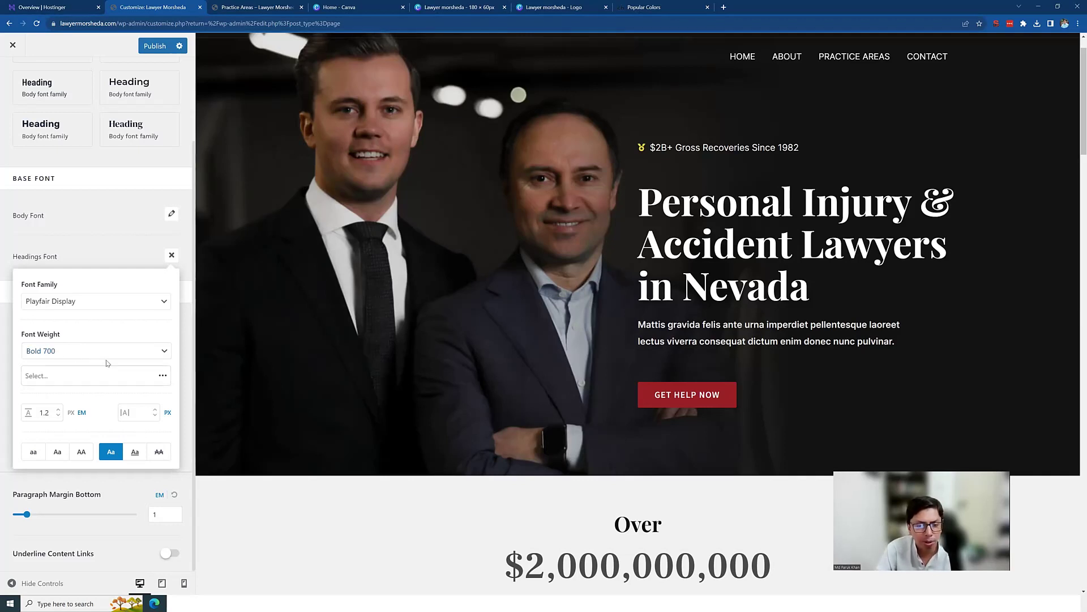
{"action": "left_click", "coordinate": [117, 257]}
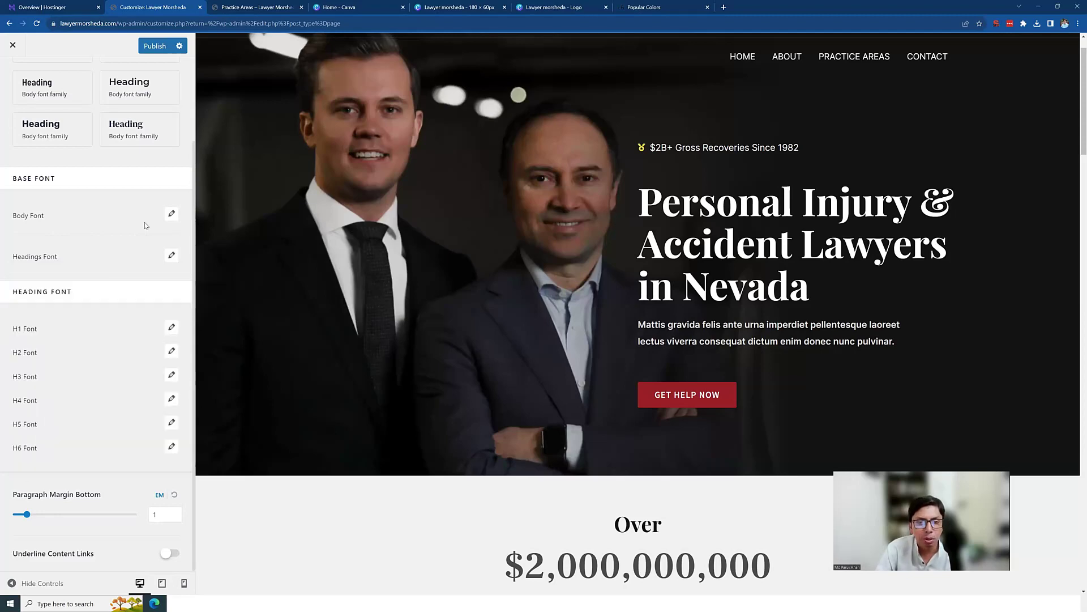
Step: Inspect About Us with Playfair headings, then open Body Font settings (Inter, 17 px)
{"action": "scroll", "coordinate": [661, 323], "scroll_direction": "down", "scroll_amount": 8}
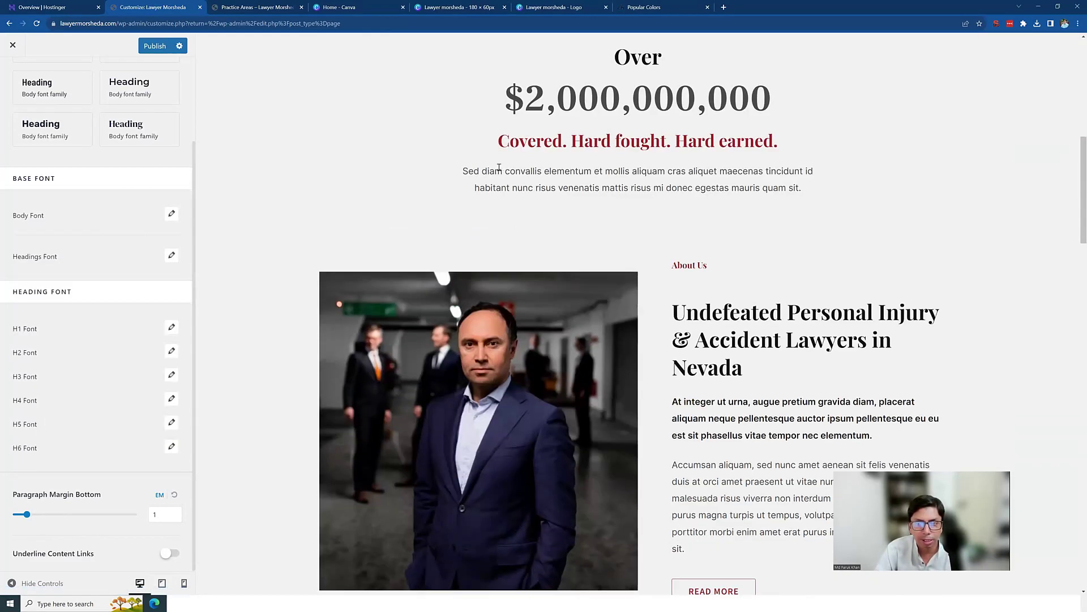
{"action": "left_click_drag", "start_coordinate": [496, 171], "coordinate": [684, 195]}
{"action": "scroll", "coordinate": [706, 247], "scroll_direction": "down", "scroll_amount": 3}
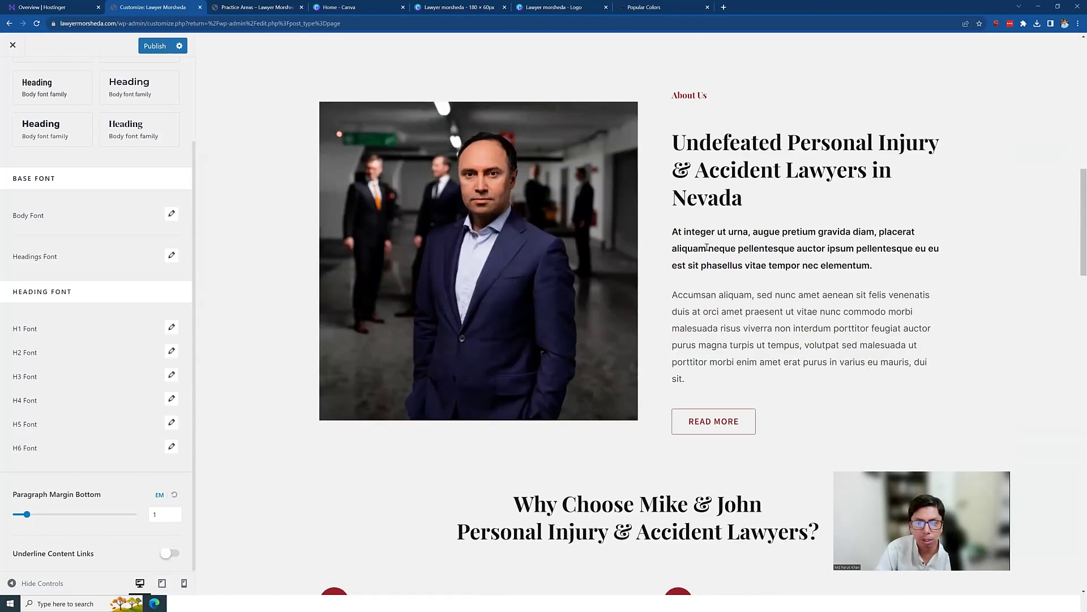
{"action": "left_click_drag", "start_coordinate": [678, 242], "coordinate": [856, 330]}
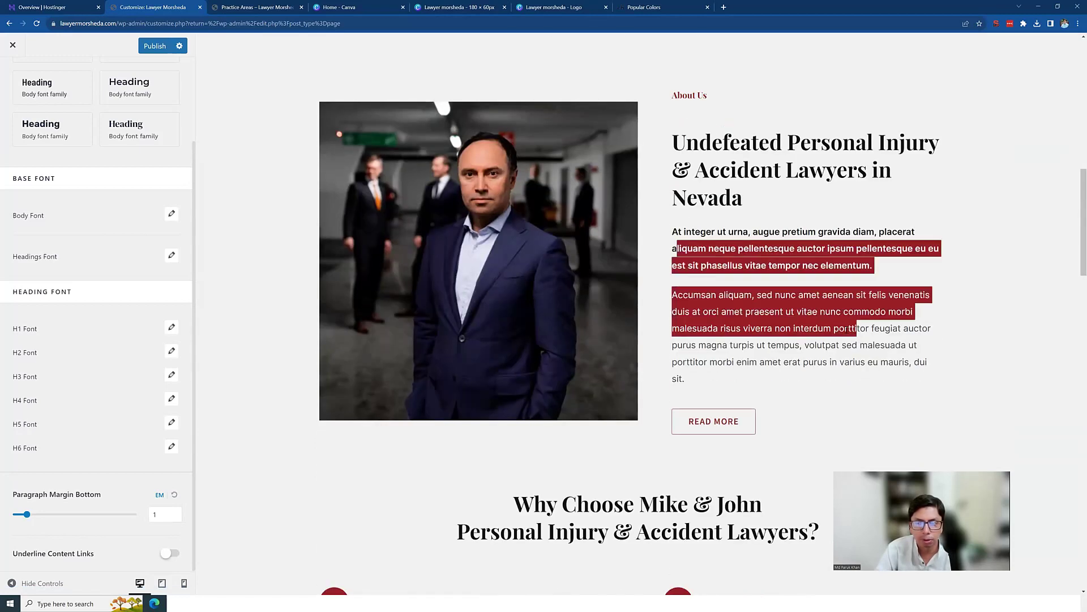
{"action": "left_click", "coordinate": [172, 215]}
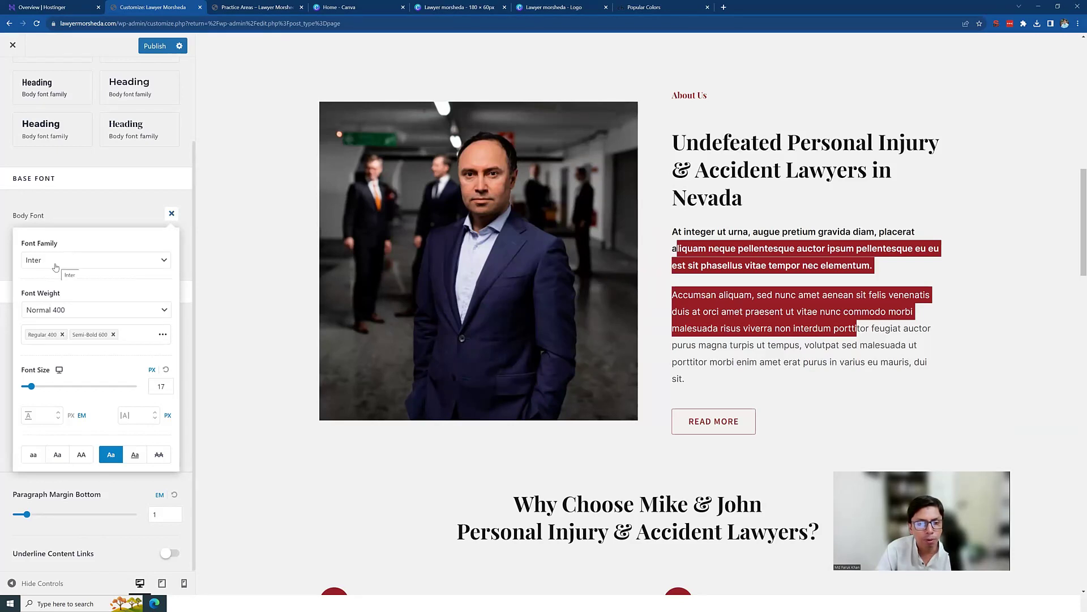
Step: Try Noto Sans as the body font and inspect the preview paragraphs
{"action": "left_click", "coordinate": [56, 267]}
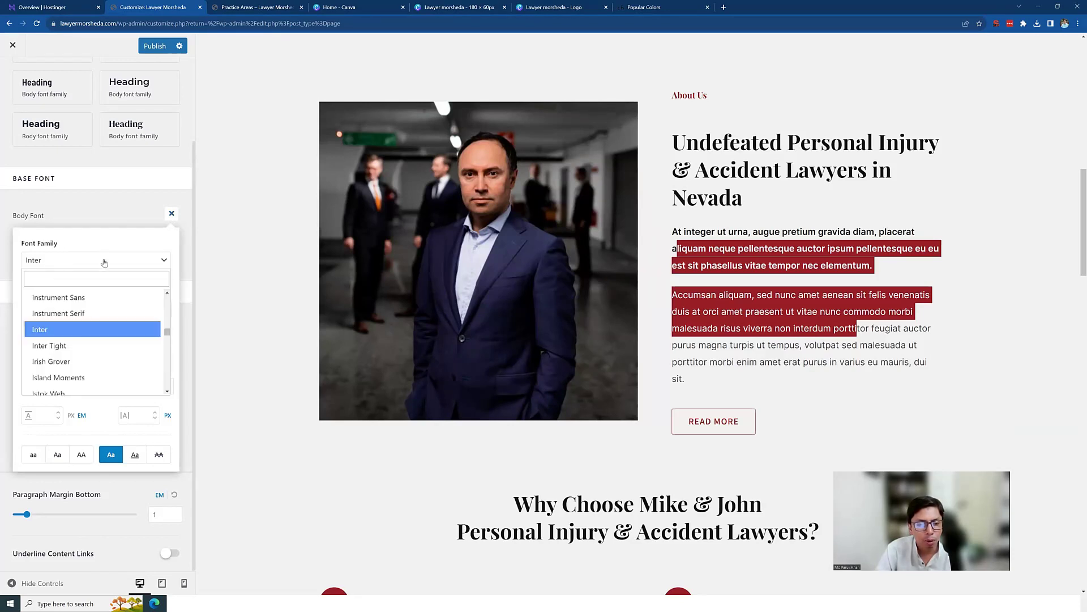
{"action": "left_click", "coordinate": [90, 281]}
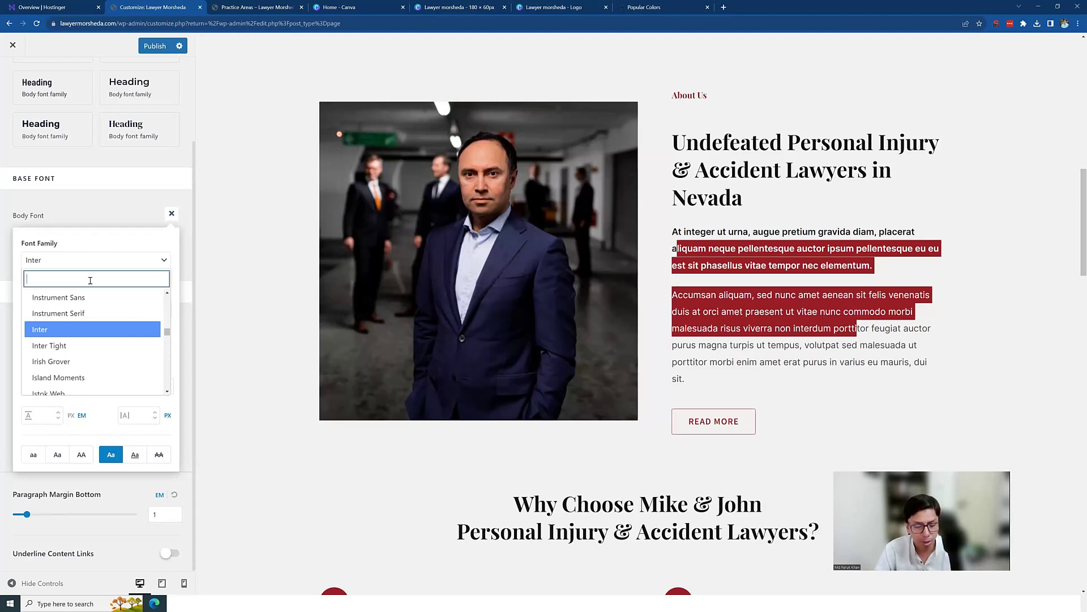
{"action": "type", "text": "noto"}
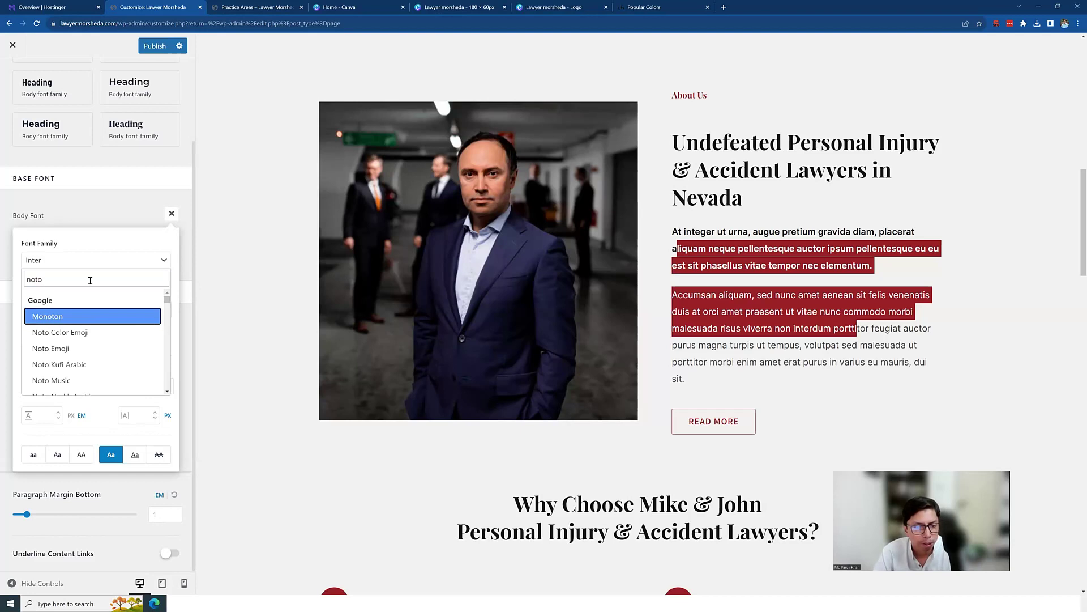
{"action": "type", "text": " s"}
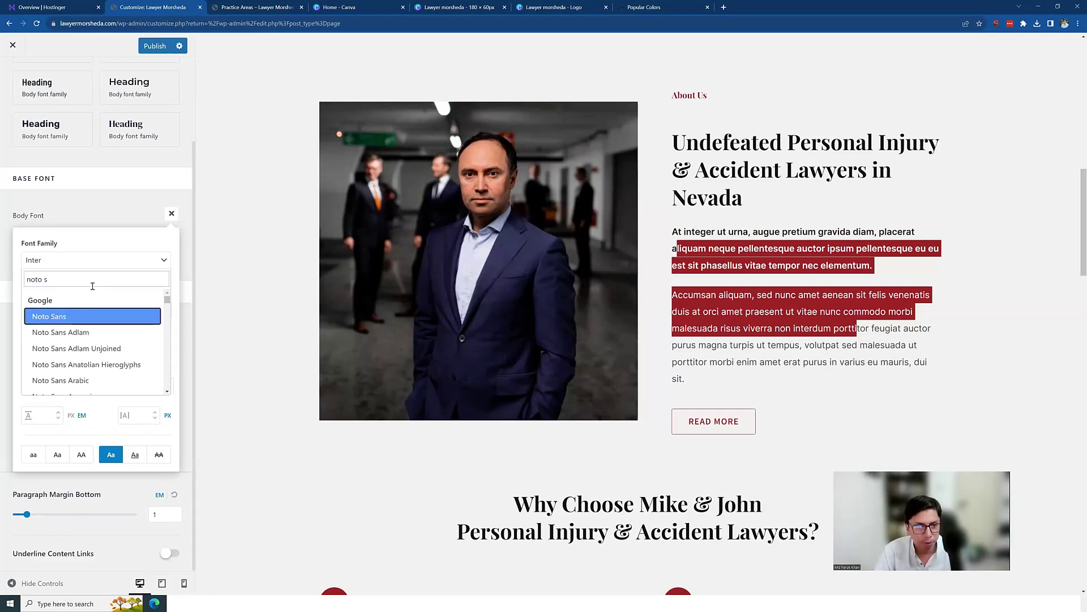
{"action": "left_click", "coordinate": [64, 320]}
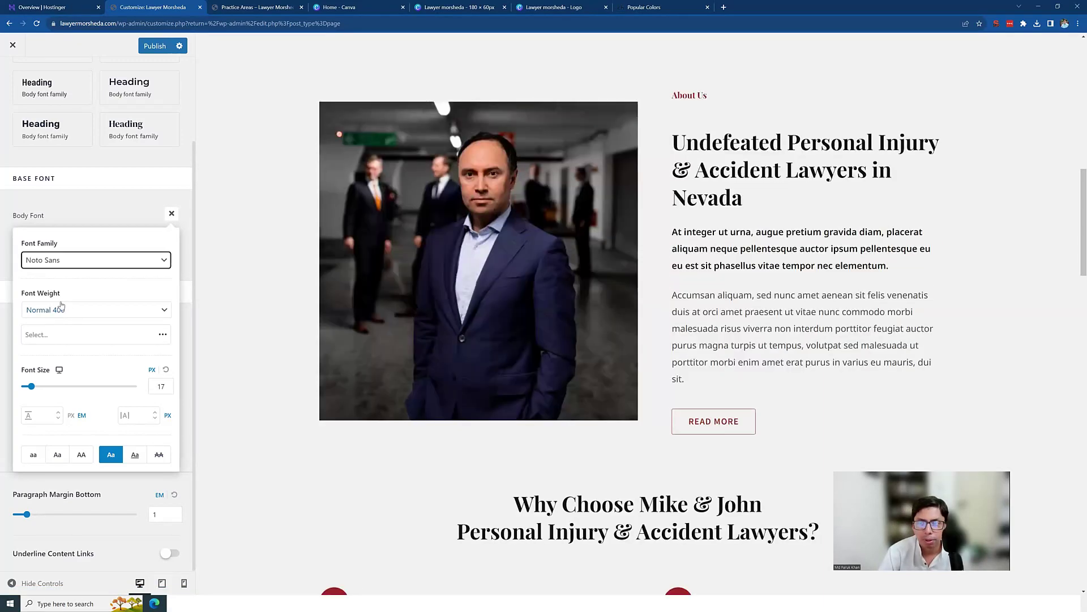
{"action": "left_click_drag", "start_coordinate": [710, 295], "coordinate": [907, 362]}
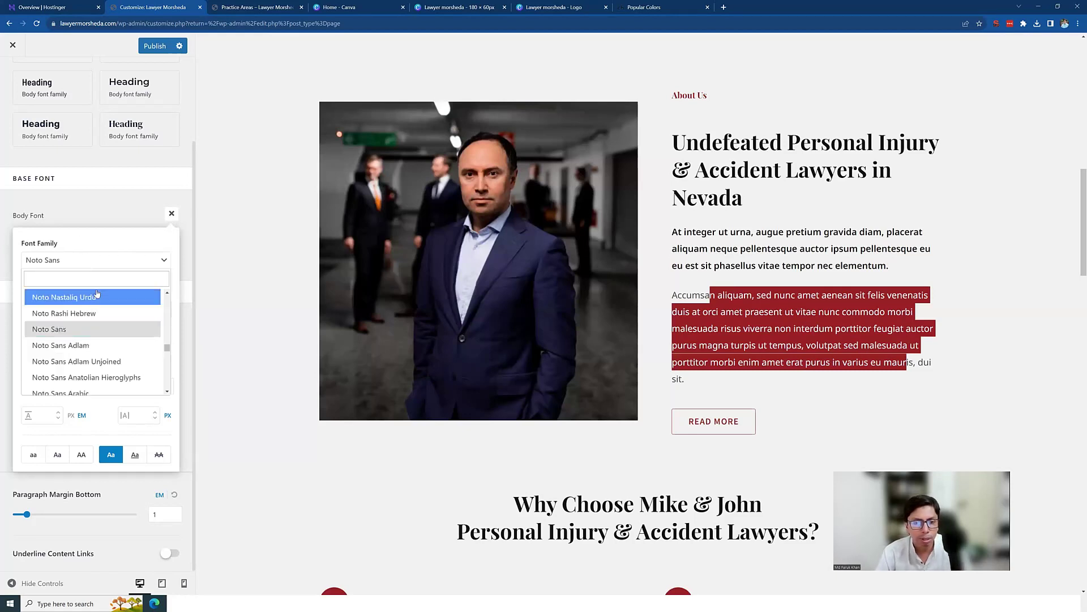
Step: Switch the body font to Noto Serif, keeping Normal 400 weight at 17 px
{"action": "left_click", "coordinate": [92, 278]}
{"action": "type", "text": "noto se"}
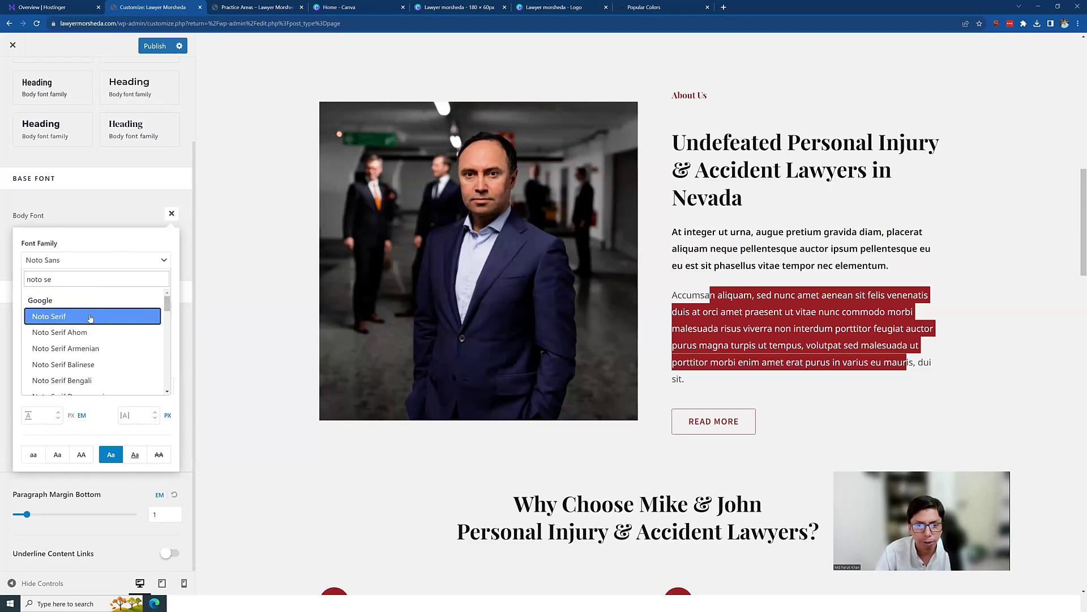
{"action": "left_click", "coordinate": [90, 318]}
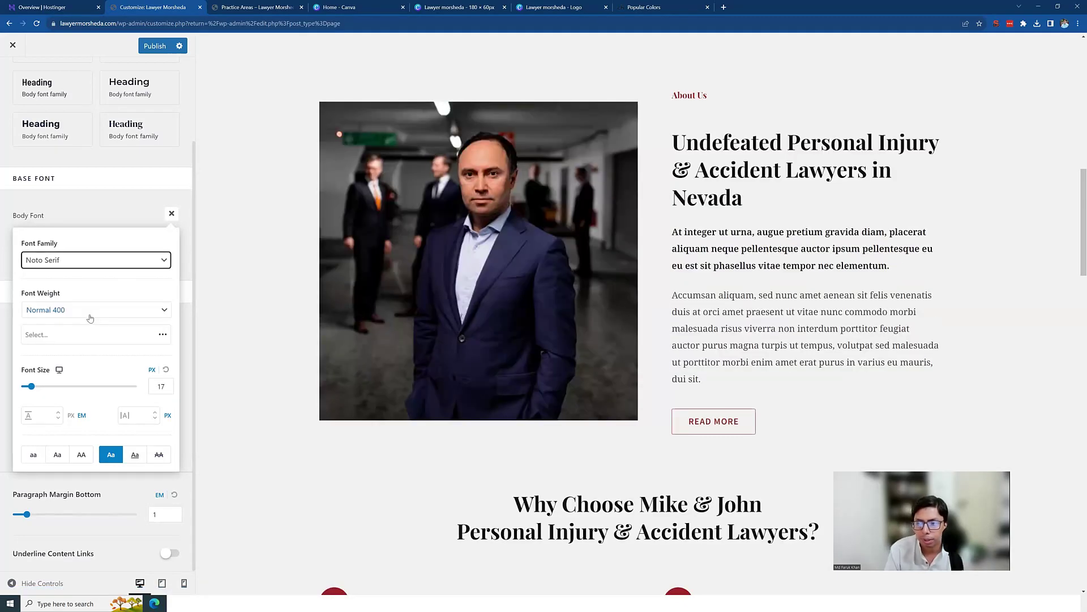
{"action": "left_click_drag", "start_coordinate": [713, 240], "coordinate": [869, 344]}
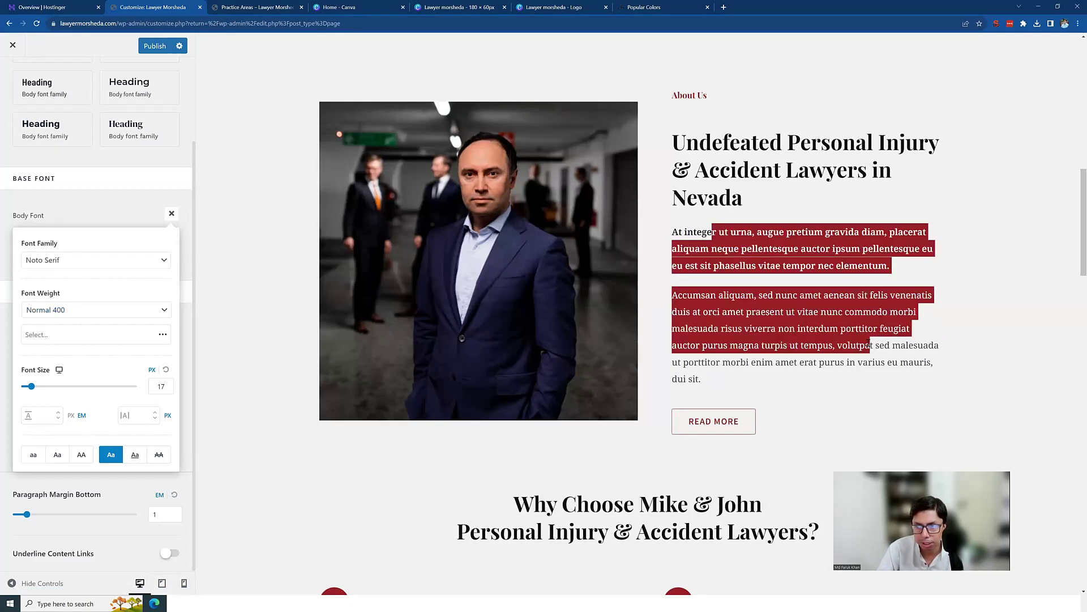
{"action": "left_click", "coordinate": [787, 311]}
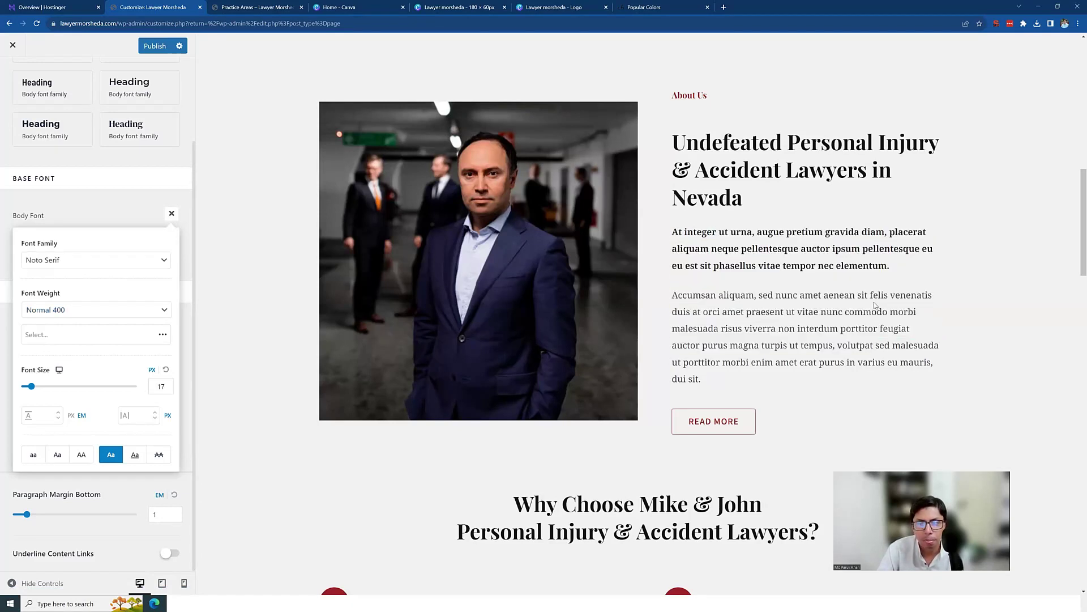
{"action": "left_click", "coordinate": [158, 309]}
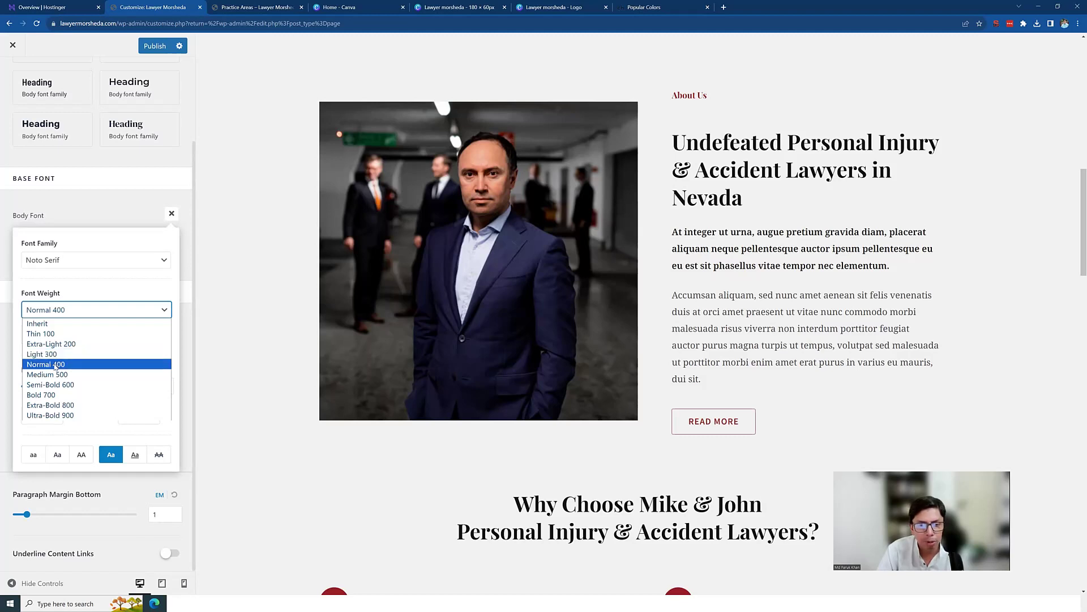
{"action": "left_click", "coordinate": [55, 364]}
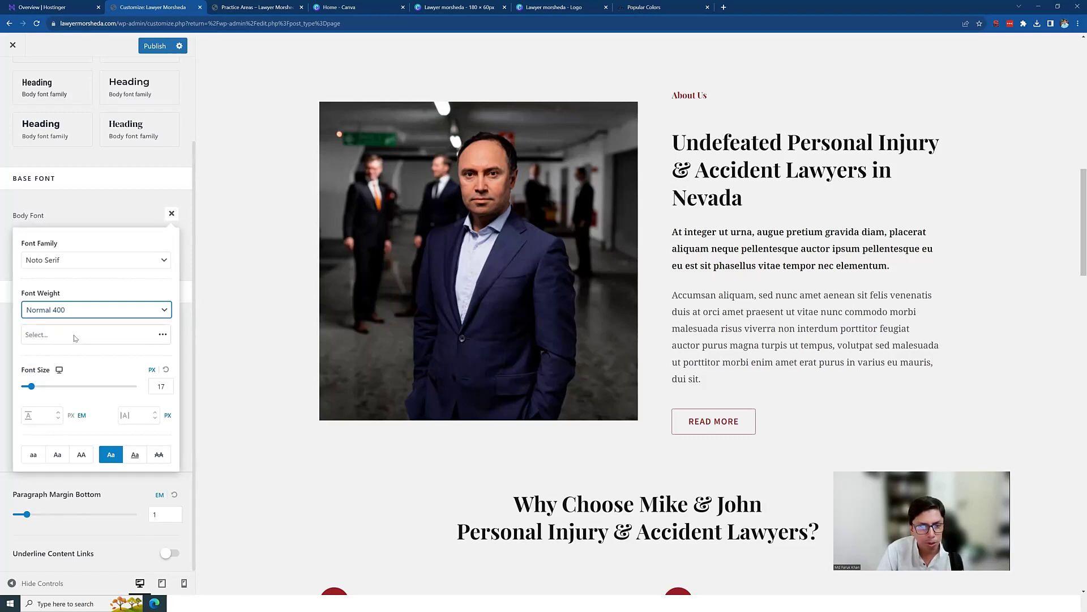
{"action": "left_click", "coordinate": [162, 388]}
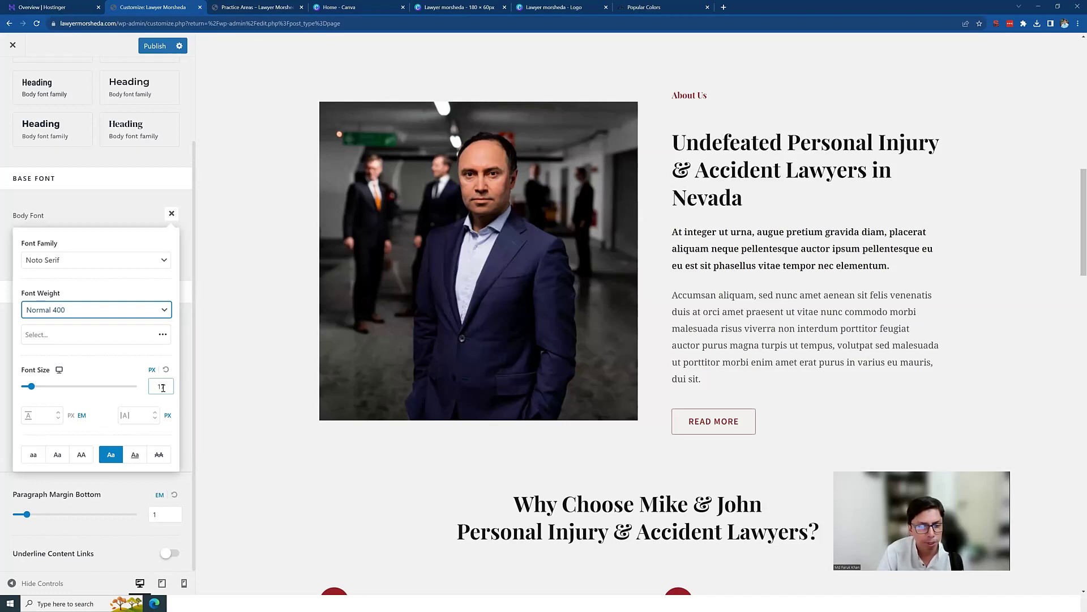
{"action": "left_click", "coordinate": [91, 210]}
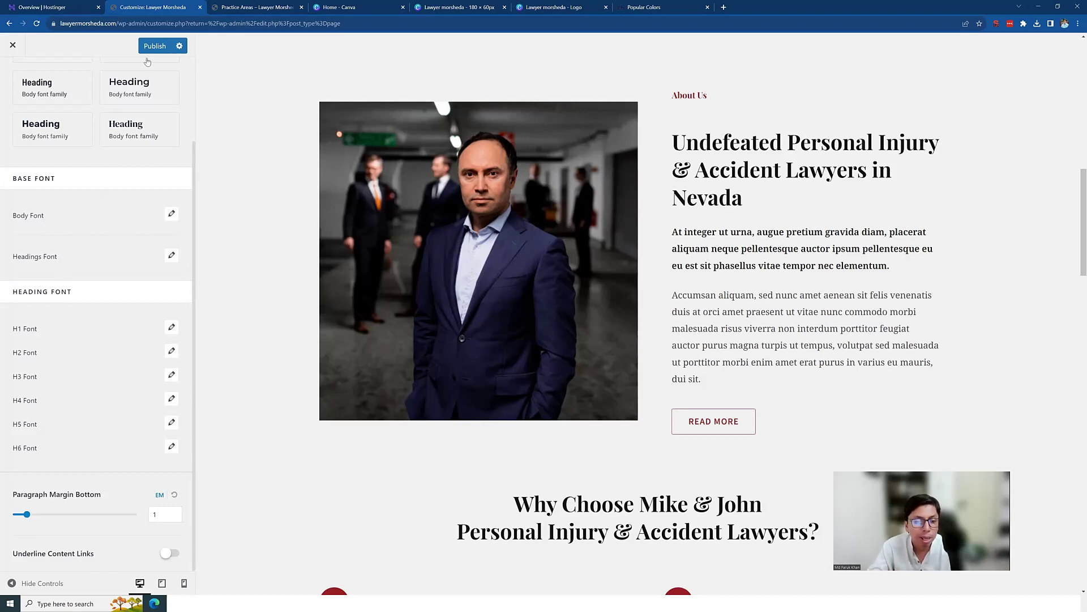
Step: Publish the Noto Serif body font change
{"action": "scroll", "coordinate": [99, 265], "scroll_direction": "up", "scroll_amount": 2}
{"action": "scroll", "coordinate": [67, 361], "scroll_direction": "down", "scroll_amount": 2}
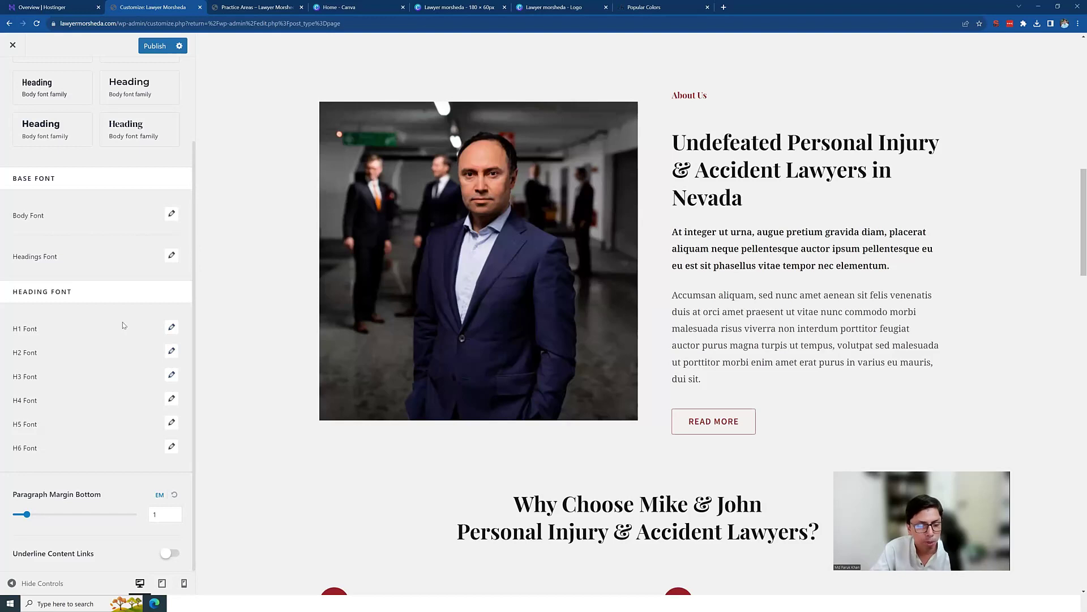
{"action": "scroll", "coordinate": [125, 317], "scroll_direction": "up", "scroll_amount": 3}
{"action": "left_click", "coordinate": [157, 49]}
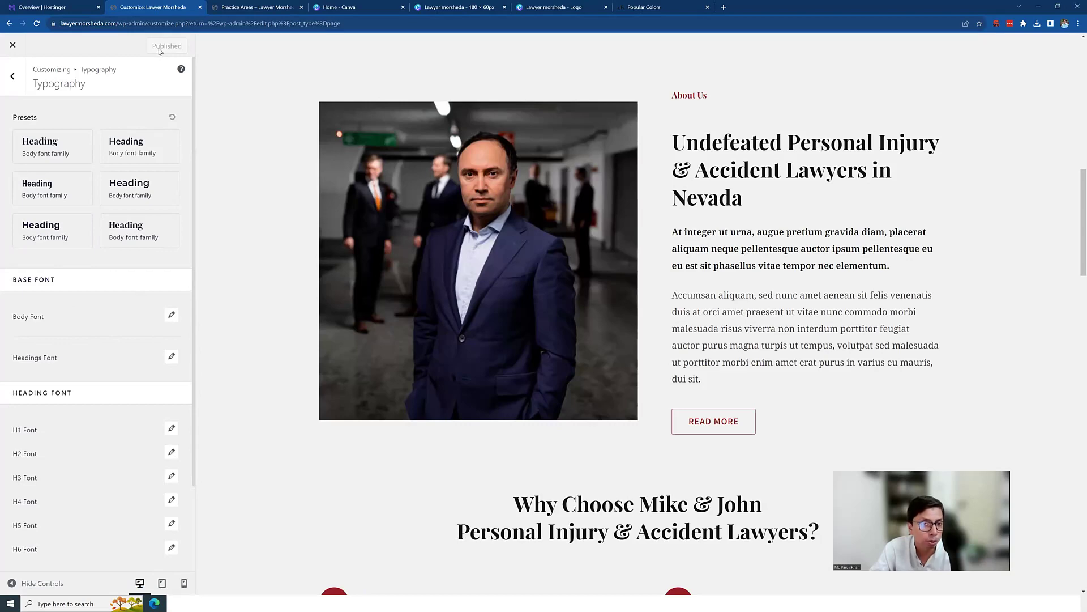
Step: Open the Global > Colors settings in the customizer
{"action": "scroll", "coordinate": [861, 268], "scroll_direction": "up", "scroll_amount": 6}
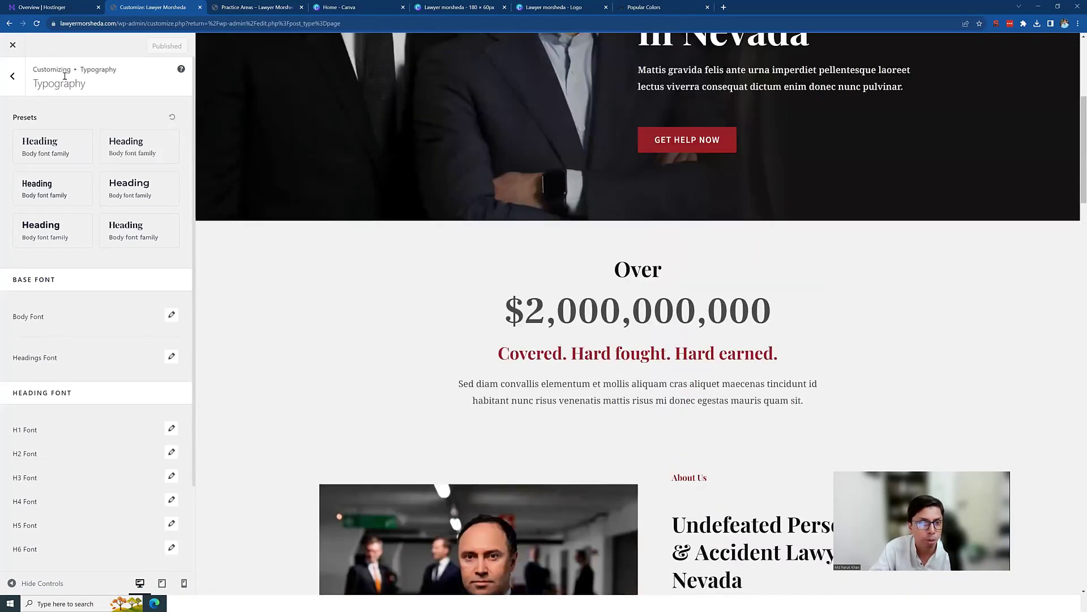
{"action": "left_click", "coordinate": [16, 77]}
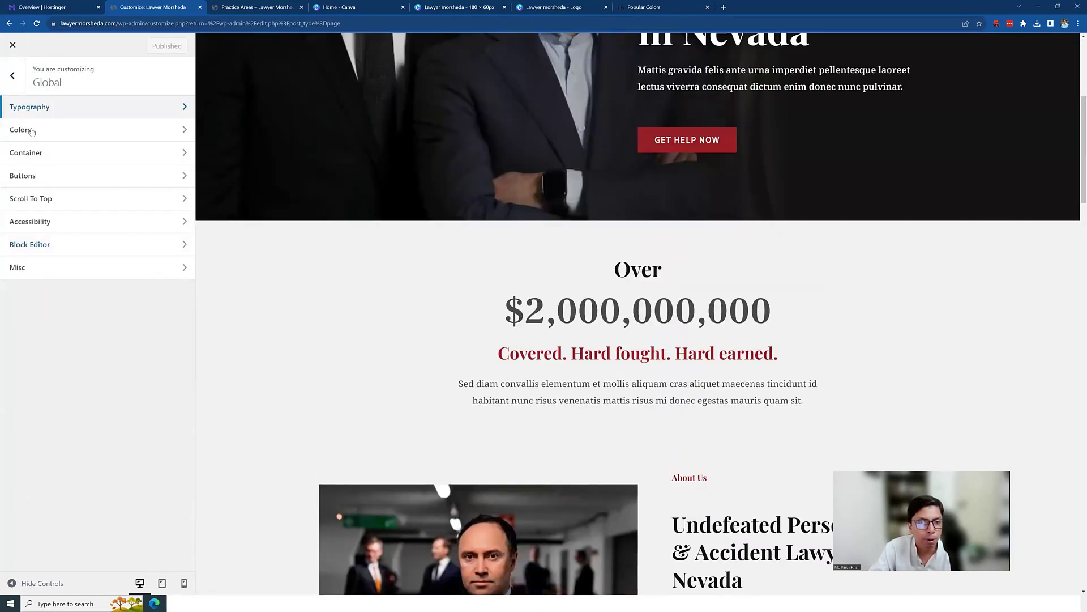
{"action": "left_click", "coordinate": [31, 131]}
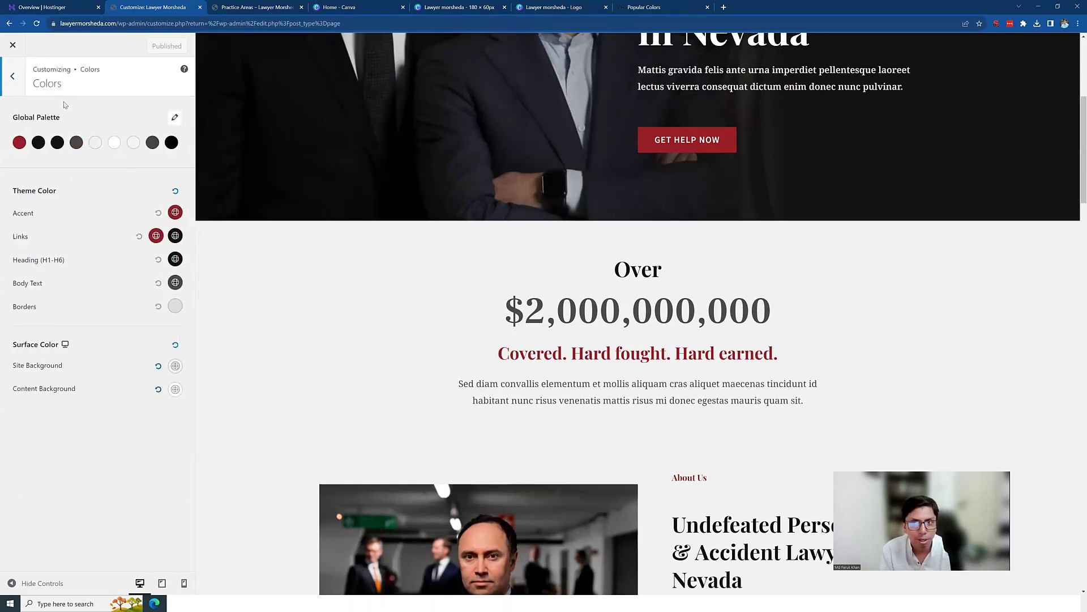
Step: Copy the orange hex code #ffa500 from the Popular Colors page
{"action": "left_click", "coordinate": [647, 6]}
{"action": "double_click", "coordinate": [675, 332]}
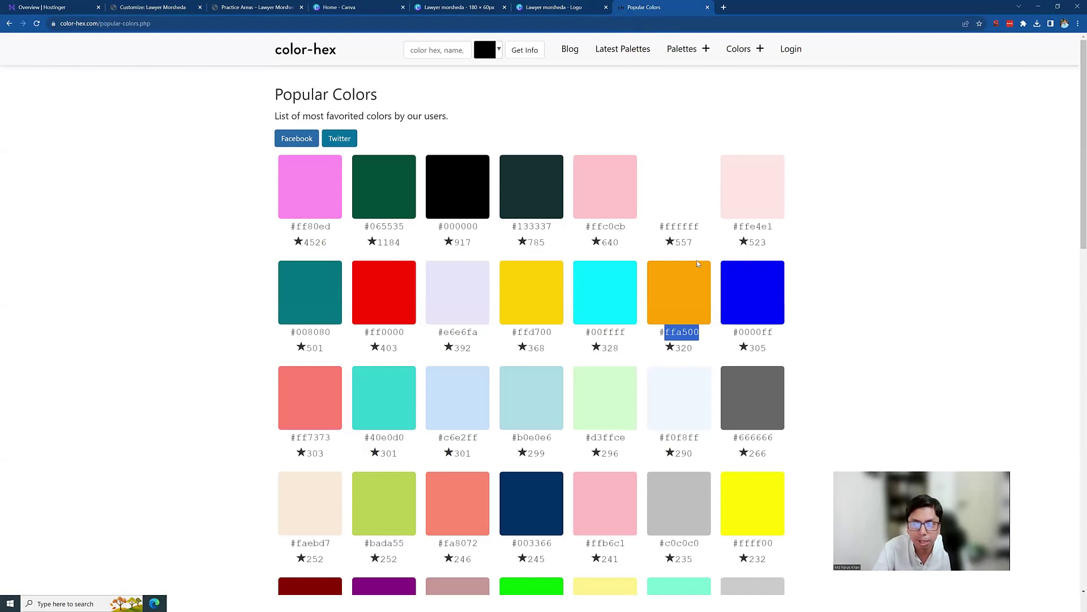
{"action": "right_click", "coordinate": [675, 334]}
{"action": "left_click", "coordinate": [695, 401]}
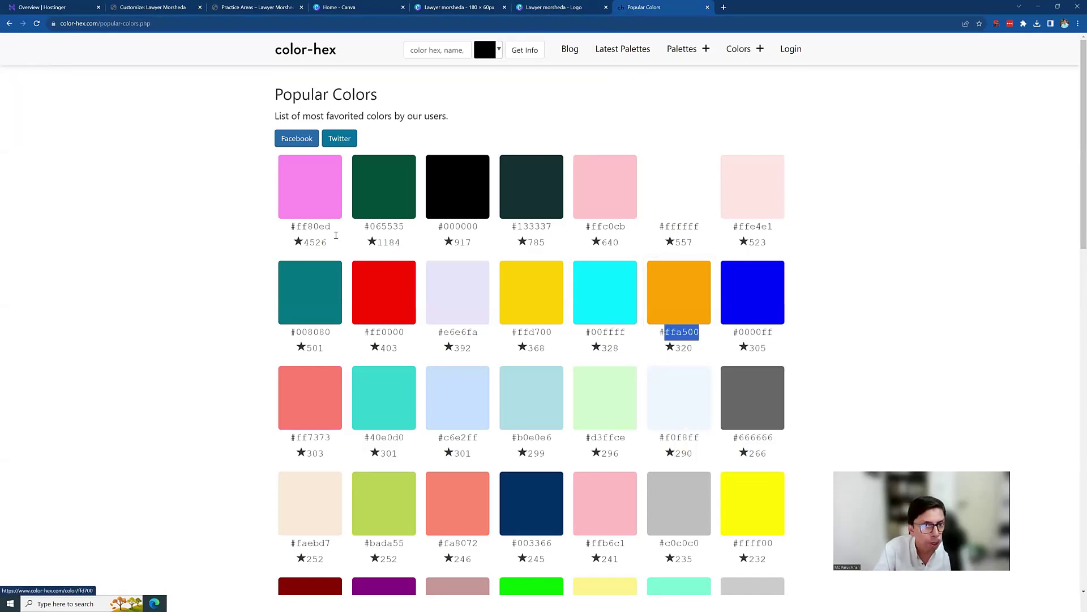
{"action": "left_click", "coordinate": [130, 7]}
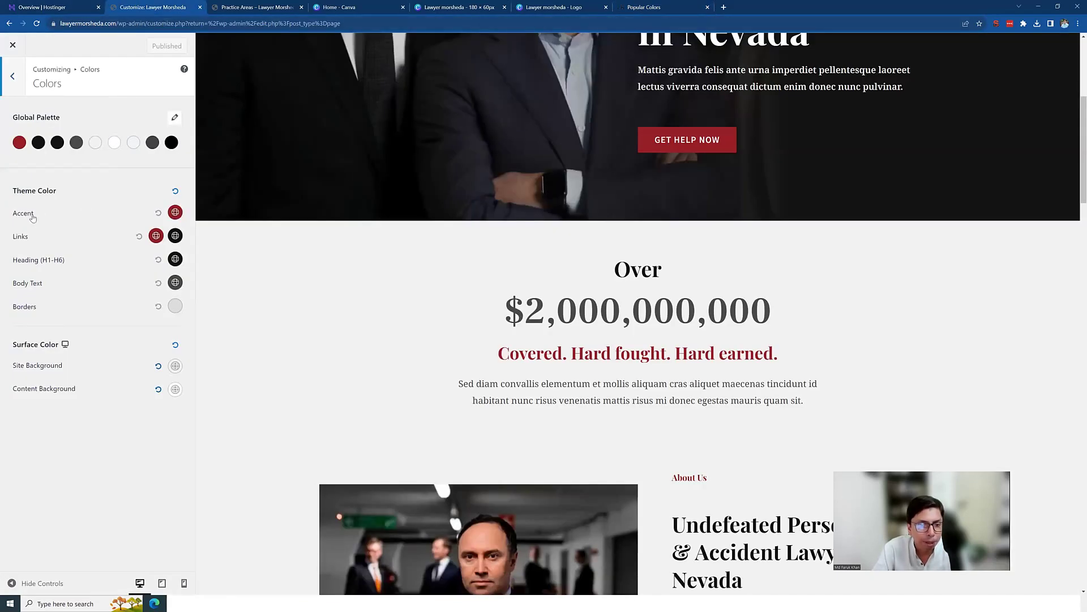
Step: Change the Accent colour from 981E25 to orange FFA500
{"action": "left_click", "coordinate": [175, 212]}
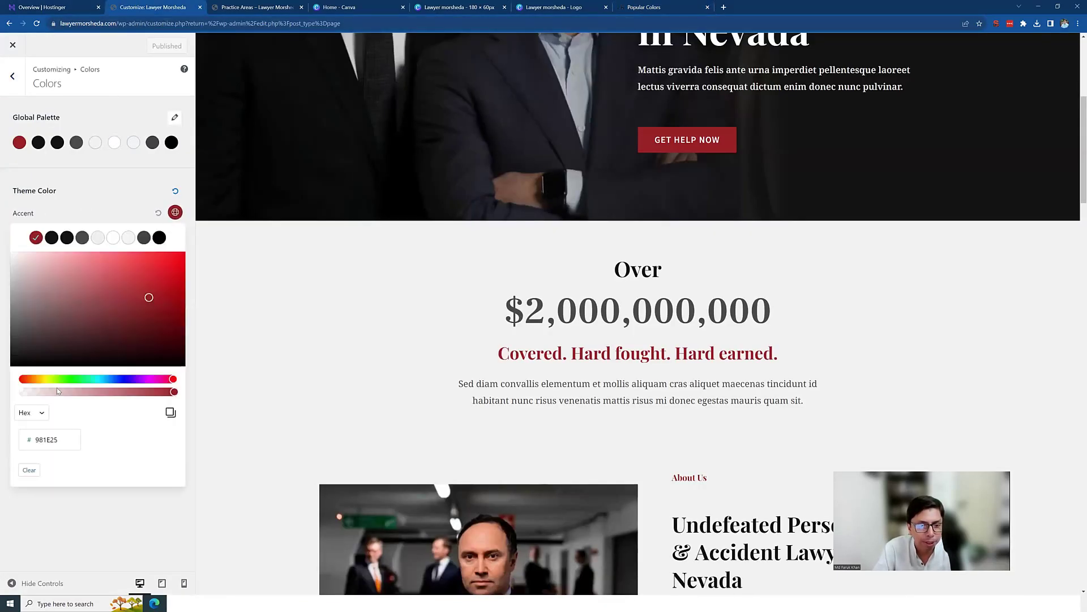
{"action": "left_click_drag", "start_coordinate": [36, 440], "coordinate": [68, 442]}
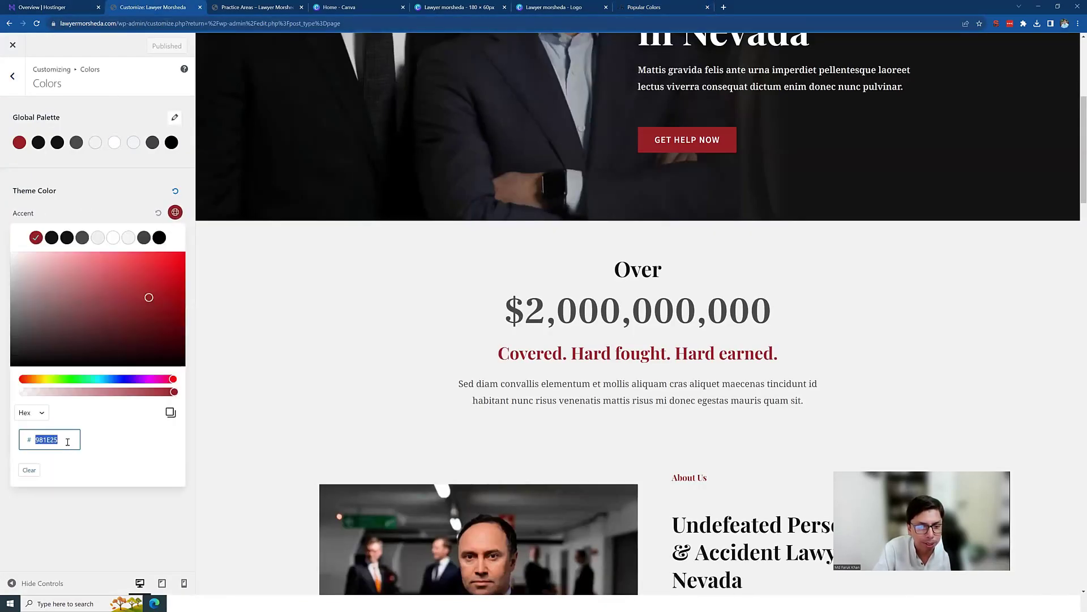
{"action": "key", "text": "ctrl+v"}
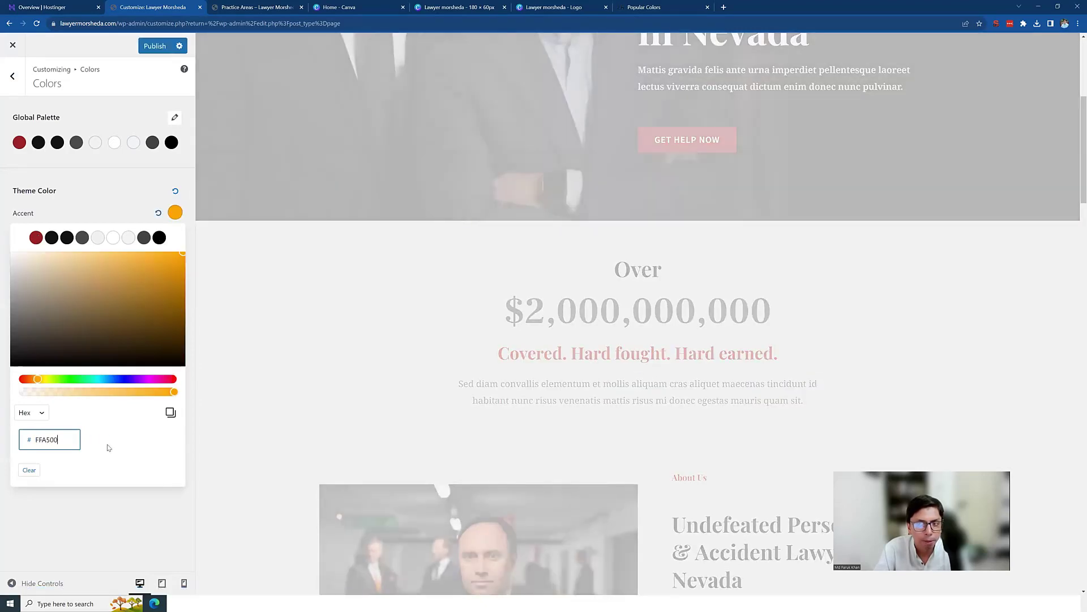
{"action": "left_click", "coordinate": [100, 189]}
Step: Set the Links colour to orange FFA500
{"action": "scroll", "coordinate": [339, 364], "scroll_direction": "up", "scroll_amount": 5}
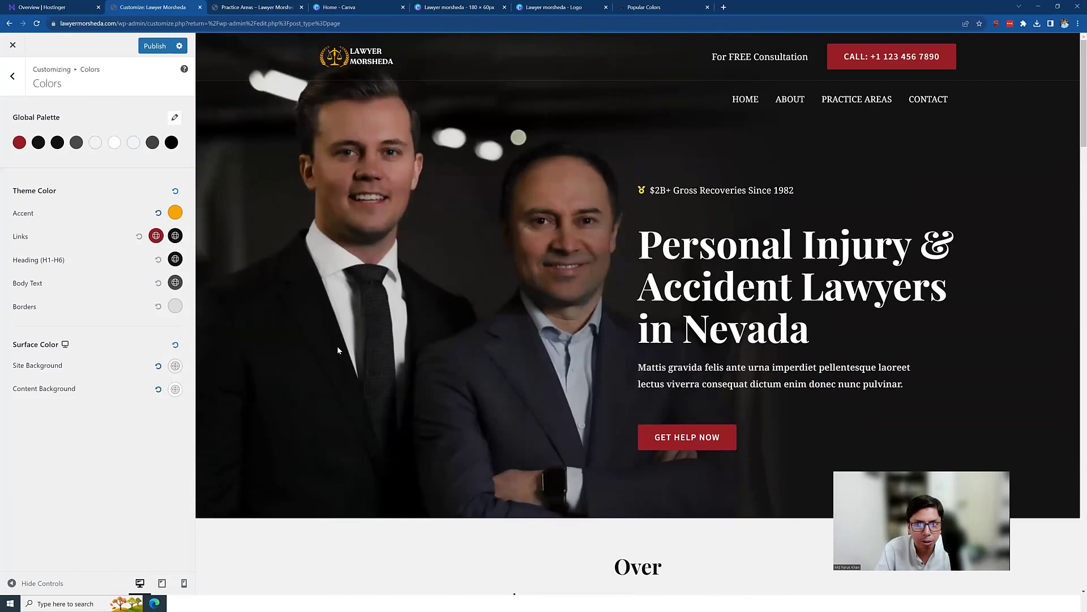
{"action": "left_click", "coordinate": [156, 236]}
{"action": "left_click", "coordinate": [48, 464]}
{"action": "key", "text": "ctrl+a"}
{"action": "key", "text": "ctrl+v"}
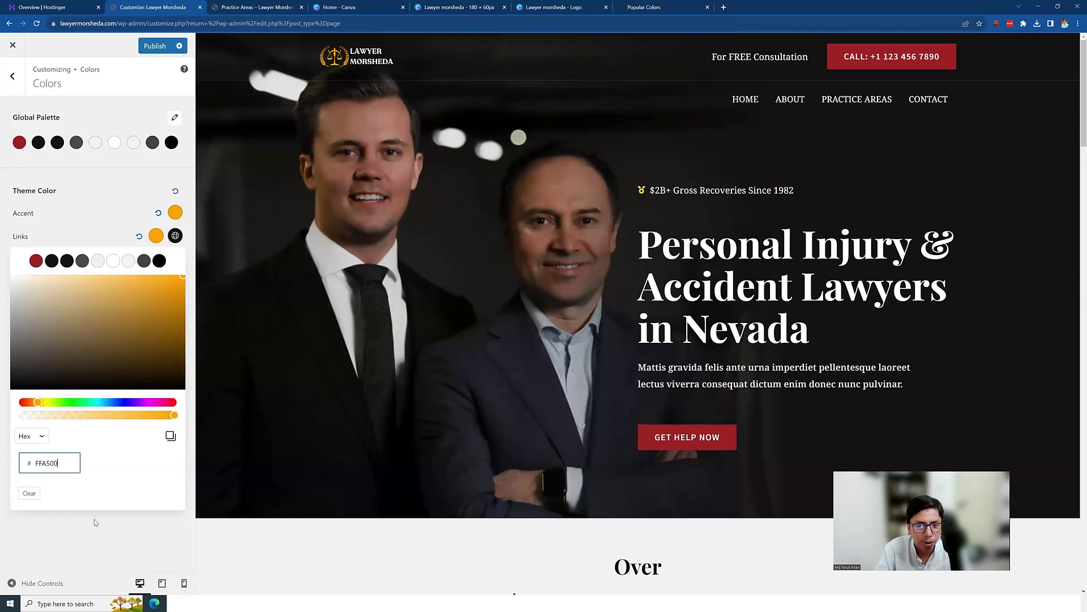
{"action": "left_click", "coordinate": [96, 523]}
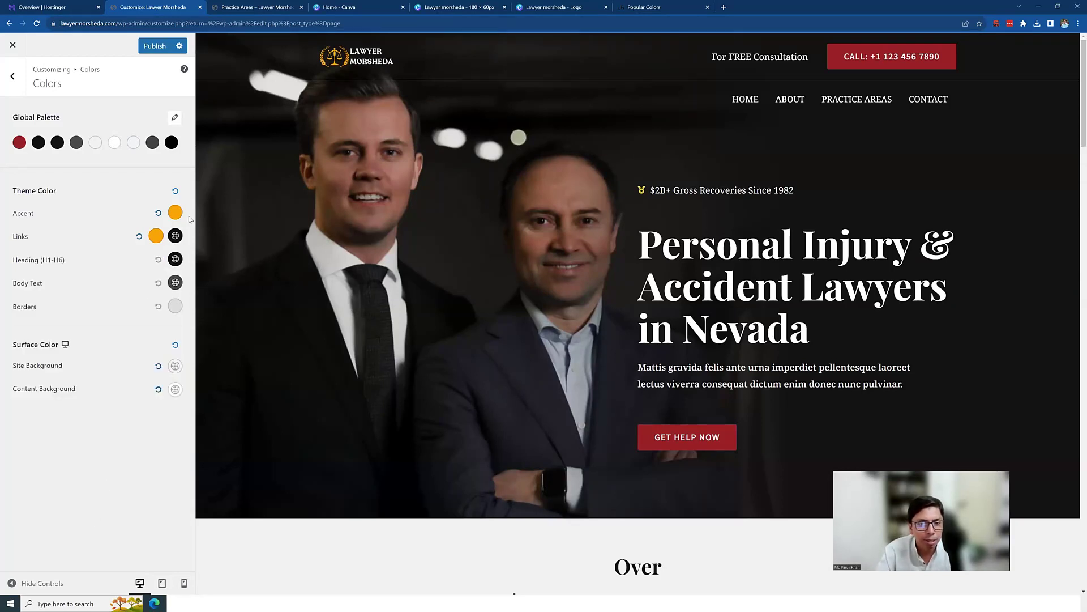
Step: Set Global Palette Color 1 to orange FFA500
{"action": "left_click", "coordinate": [20, 145]}
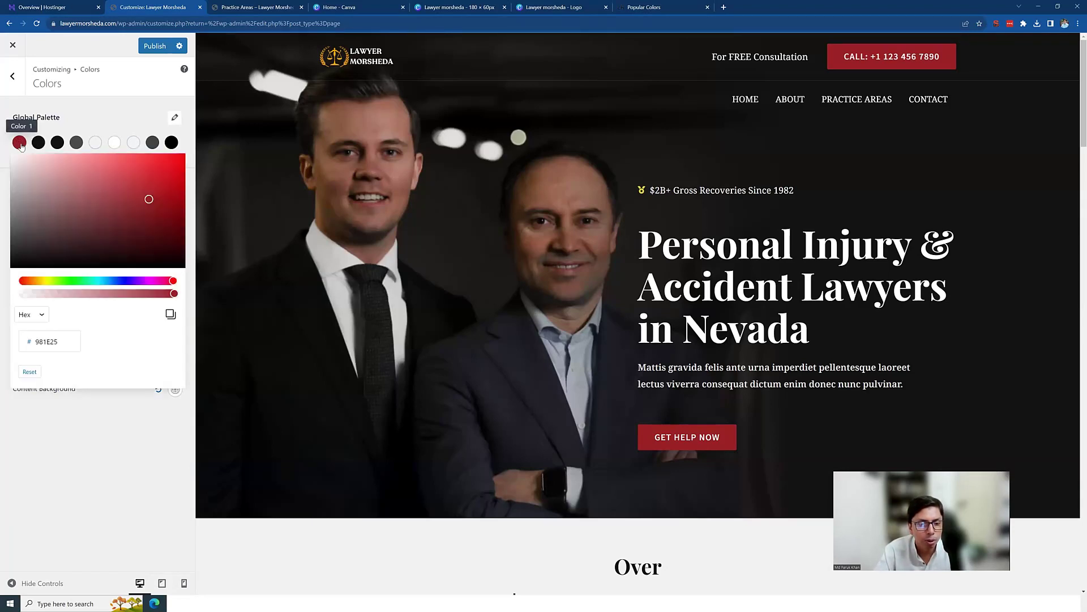
{"action": "double_click", "coordinate": [51, 342]}
{"action": "type", "text": "FFA500"}
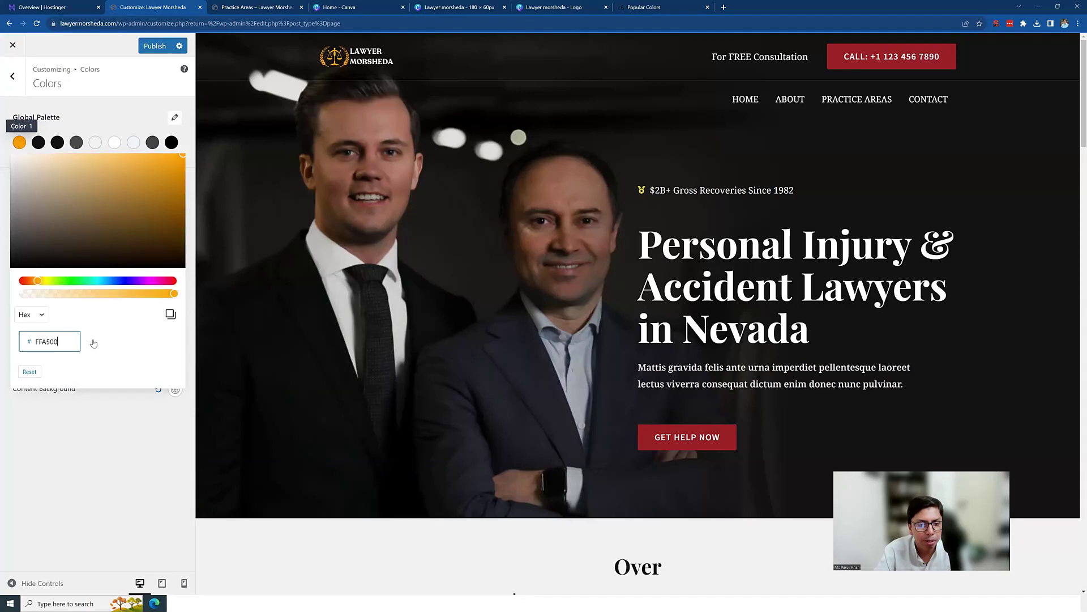
{"action": "left_click", "coordinate": [97, 427]}
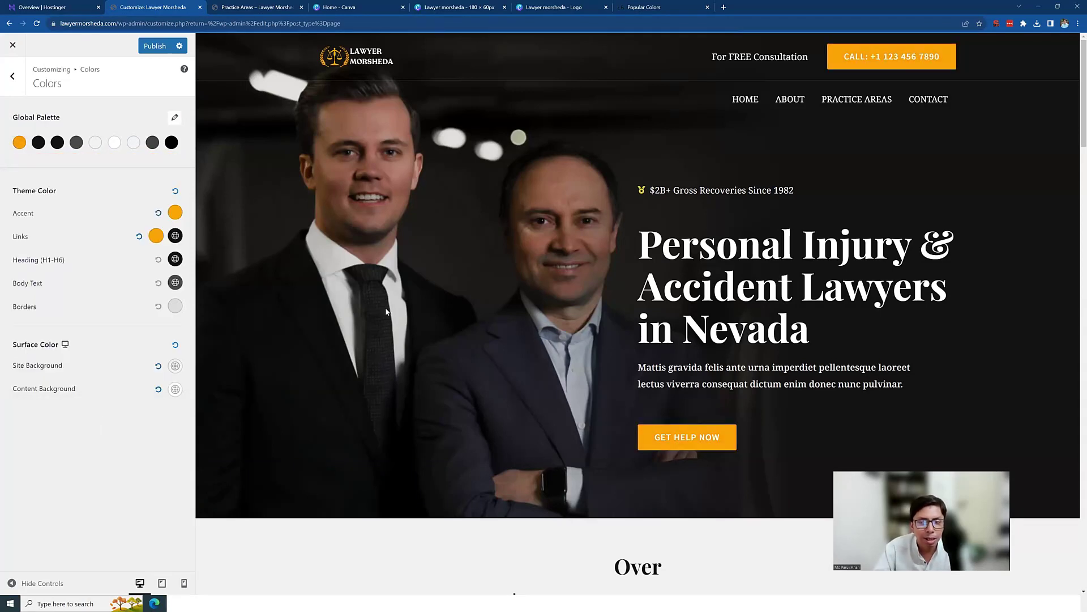
Step: Publish the orange scheme and check the orange Learn More links, View All button and tagline
{"action": "left_click", "coordinate": [155, 46]}
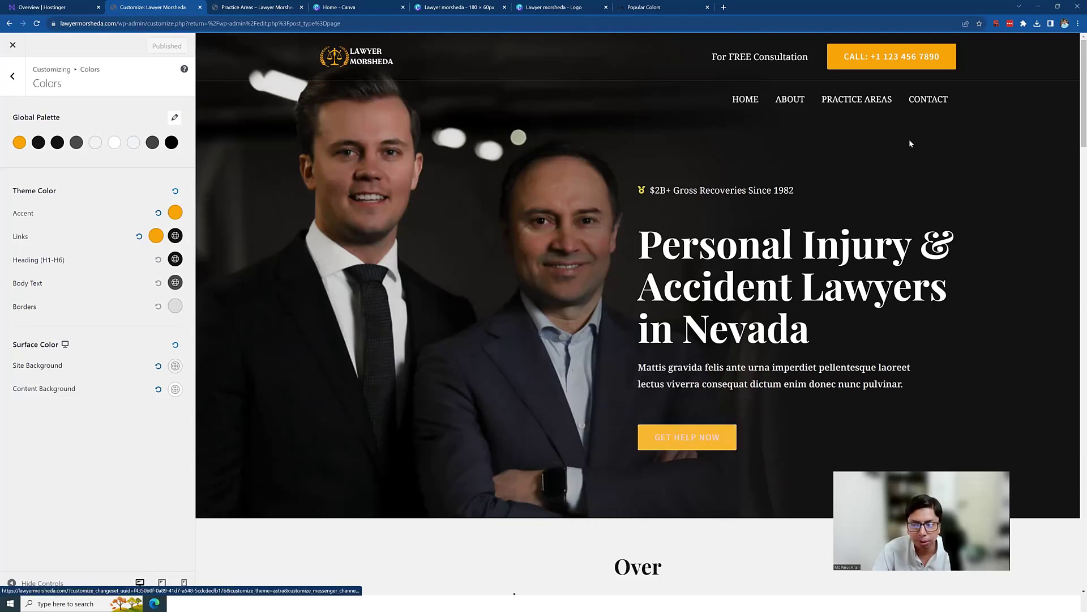
{"action": "scroll", "coordinate": [790, 101], "scroll_direction": "down", "scroll_amount": 3}
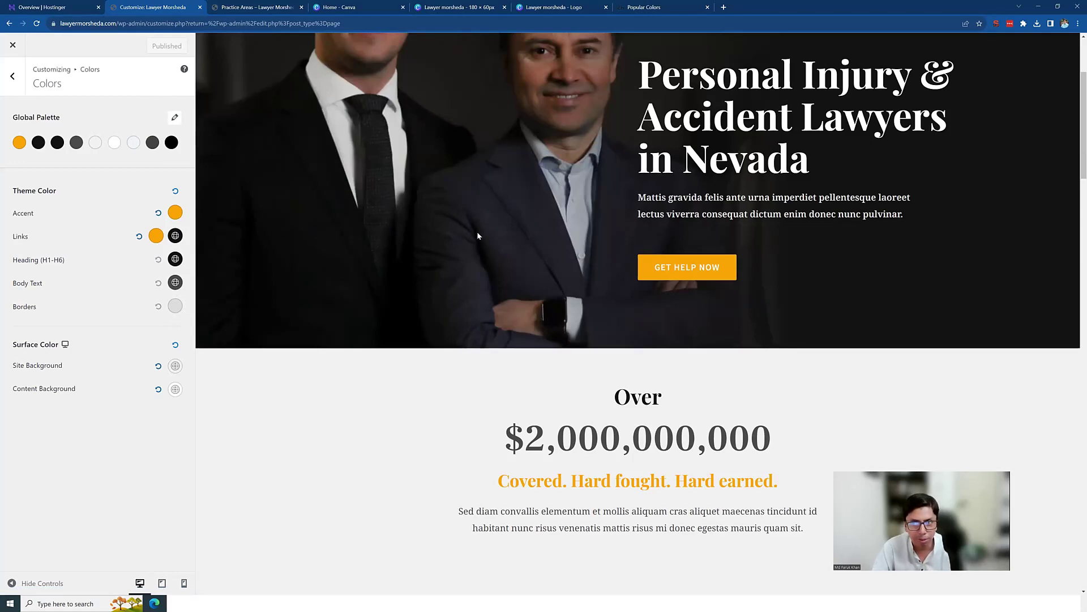
{"action": "scroll", "coordinate": [470, 241], "scroll_direction": "down", "scroll_amount": 4}
{"action": "scroll", "coordinate": [470, 240], "scroll_direction": "down", "scroll_amount": 10}
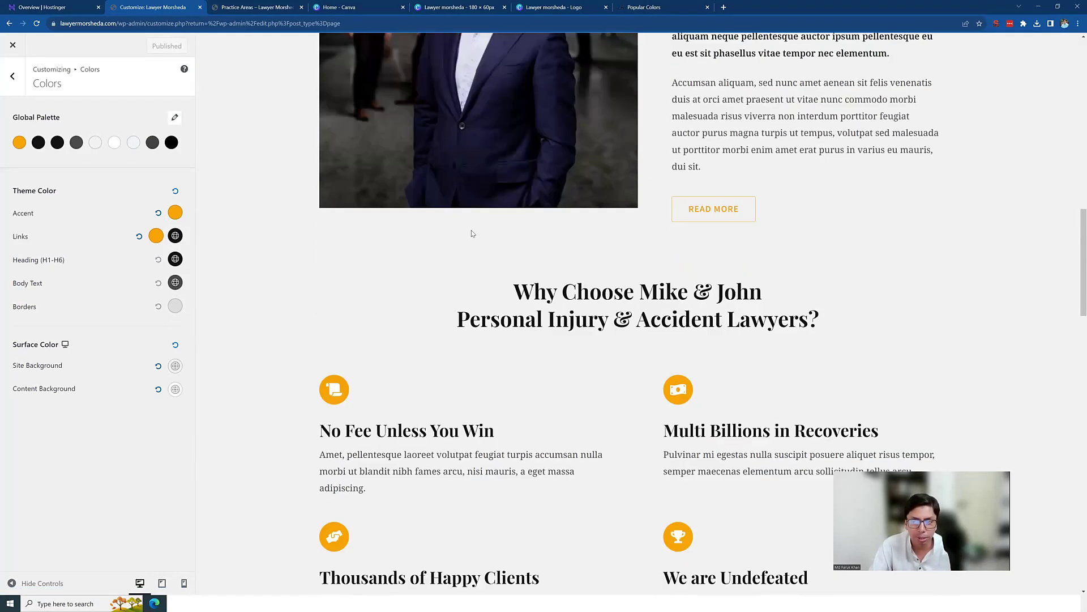
{"action": "scroll", "coordinate": [359, 257], "scroll_direction": "down", "scroll_amount": 12}
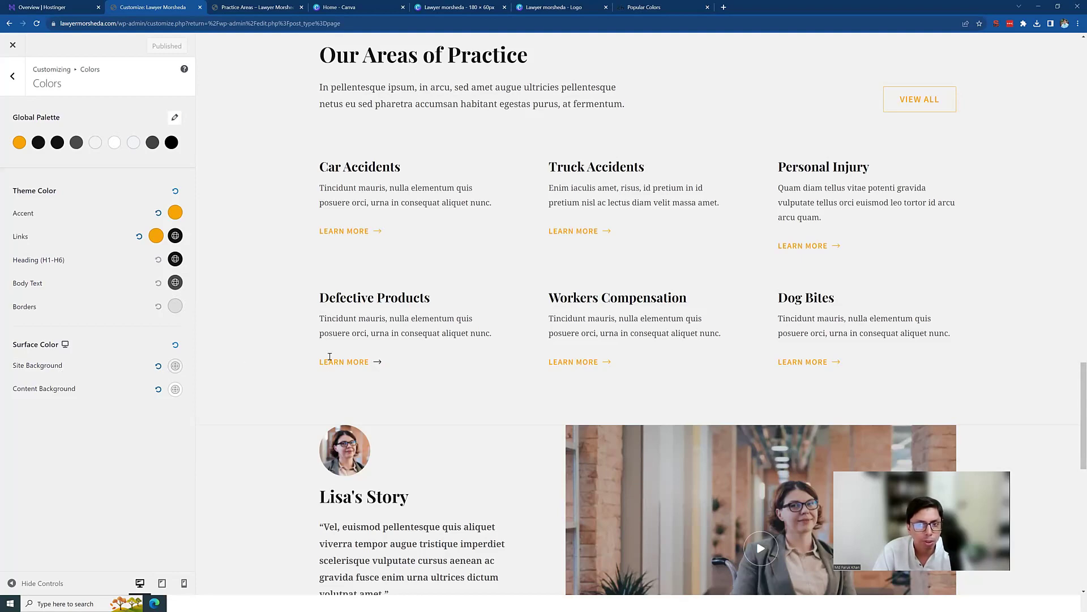
{"action": "scroll", "coordinate": [329, 356], "scroll_direction": "up", "scroll_amount": 20}
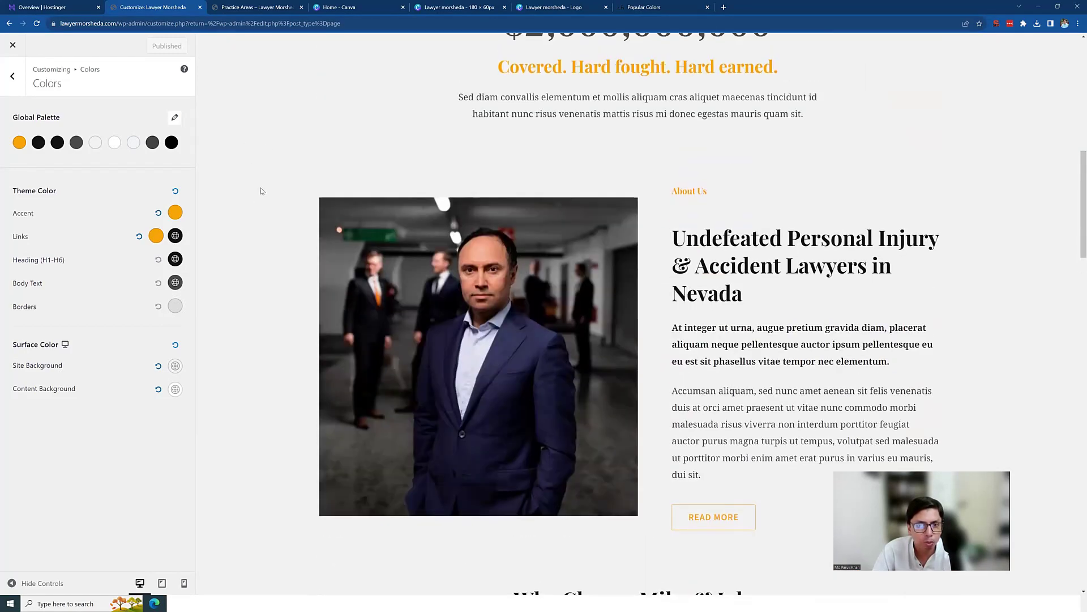
{"action": "scroll", "coordinate": [254, 227], "scroll_direction": "up", "scroll_amount": 8}
{"action": "scroll", "coordinate": [253, 244], "scroll_direction": "down", "scroll_amount": 7}
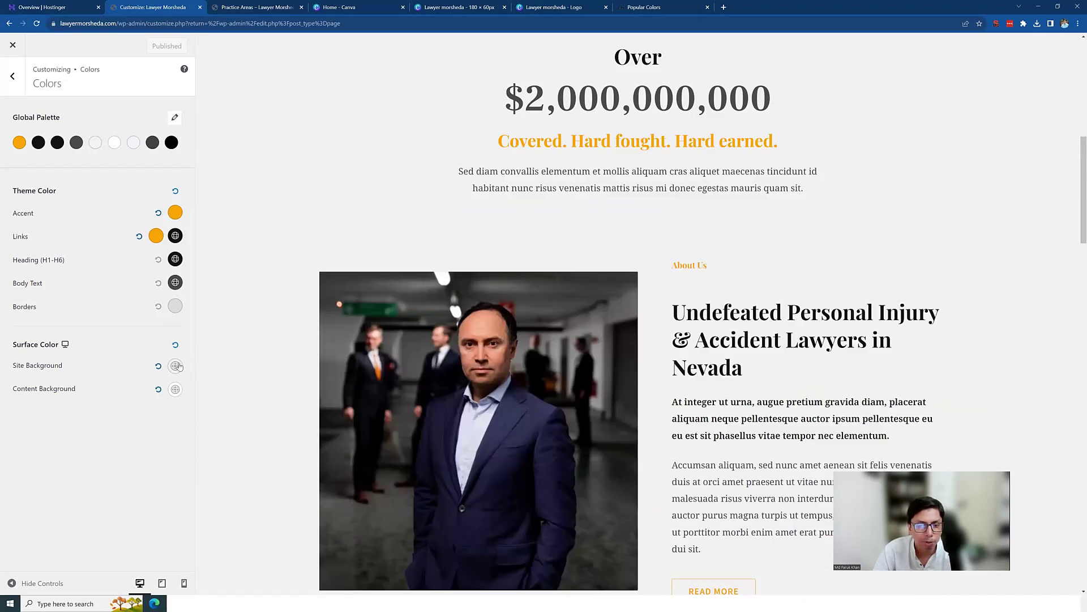
Step: Try red and pink Site Background colours, then return the background to white
{"action": "left_click", "coordinate": [176, 366]}
{"action": "scroll", "coordinate": [107, 339], "scroll_direction": "down", "scroll_amount": 2}
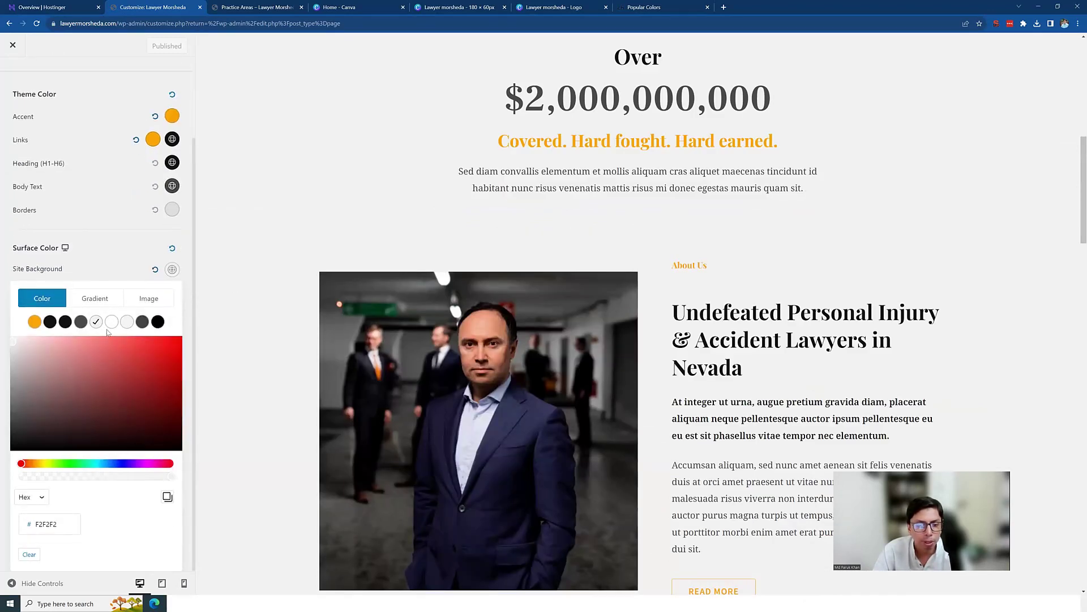
{"action": "left_click", "coordinate": [121, 355]}
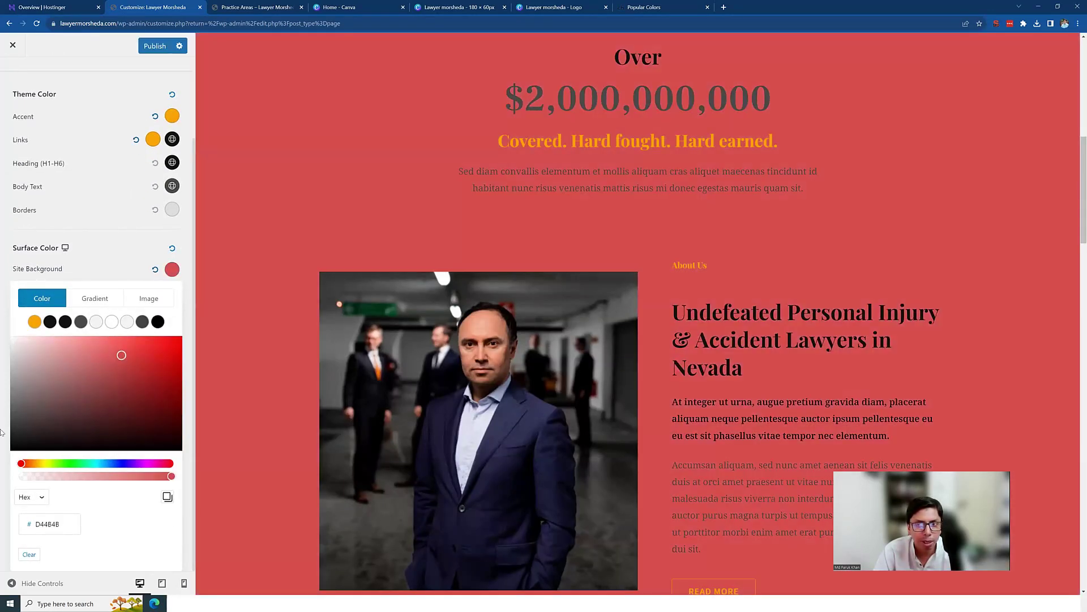
{"action": "left_click_drag", "start_coordinate": [95, 380], "coordinate": [51, 360]}
{"action": "scroll", "coordinate": [292, 326], "scroll_direction": "up", "scroll_amount": 8}
{"action": "scroll", "coordinate": [296, 313], "scroll_direction": "down", "scroll_amount": 8}
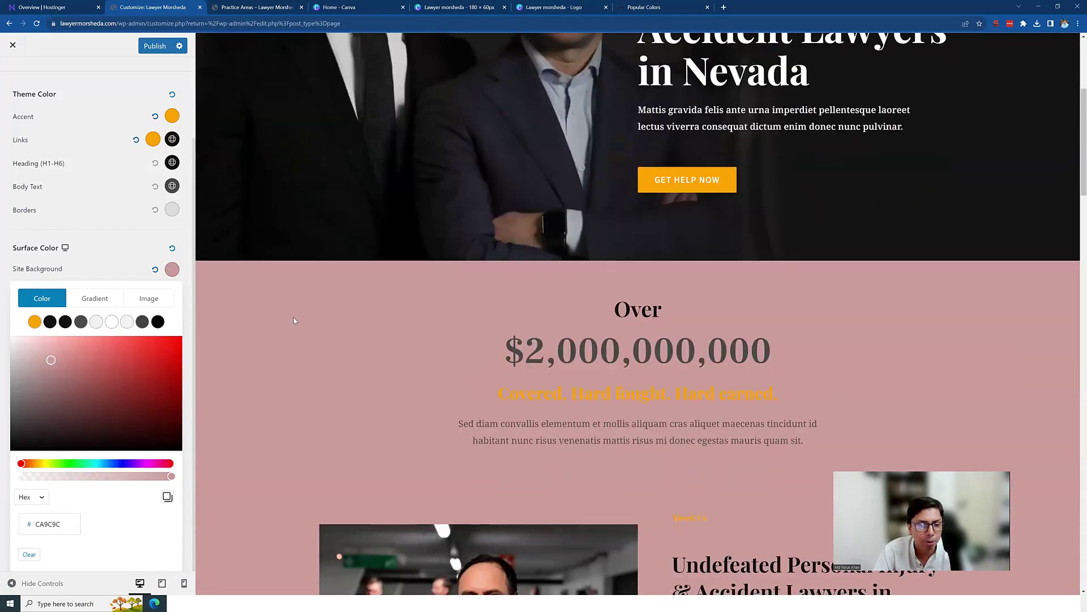
{"action": "left_click_drag", "start_coordinate": [57, 359], "coordinate": [0, 294]}
{"action": "left_click", "coordinate": [282, 321]}
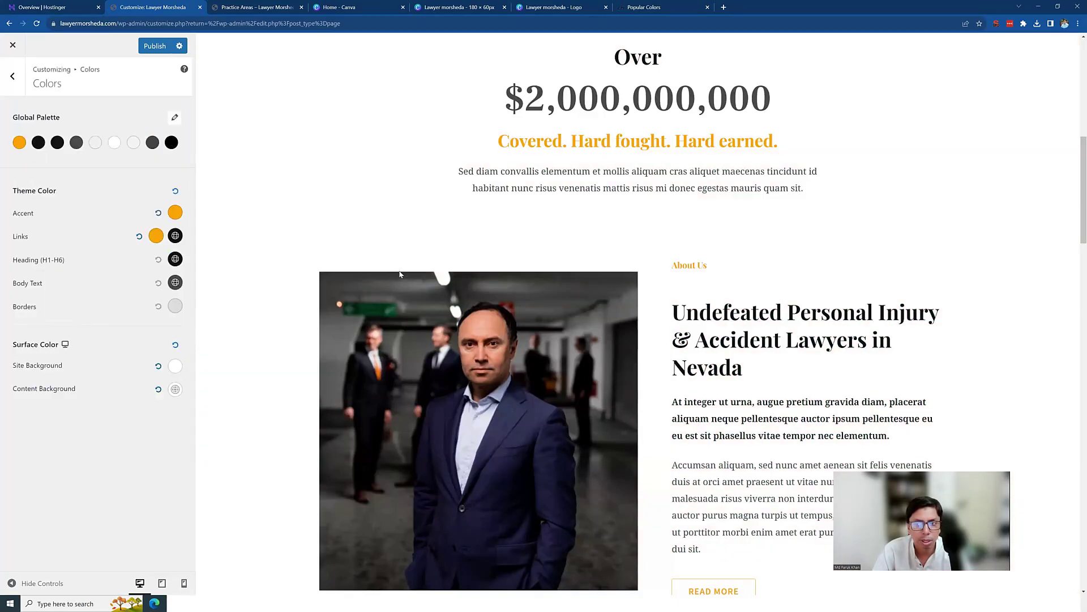
Step: Review the homepage preview and publish the colour settings
{"action": "scroll", "coordinate": [400, 274], "scroll_direction": "up", "scroll_amount": 6}
{"action": "scroll", "coordinate": [406, 272], "scroll_direction": "down", "scroll_amount": 10}
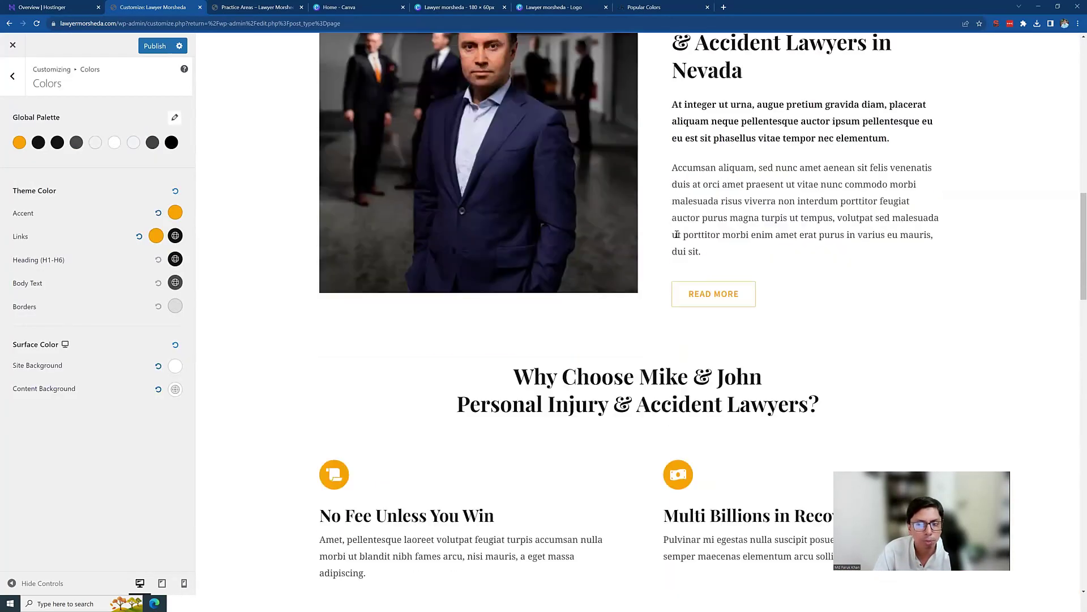
{"action": "scroll", "coordinate": [678, 293], "scroll_direction": "down", "scroll_amount": 10}
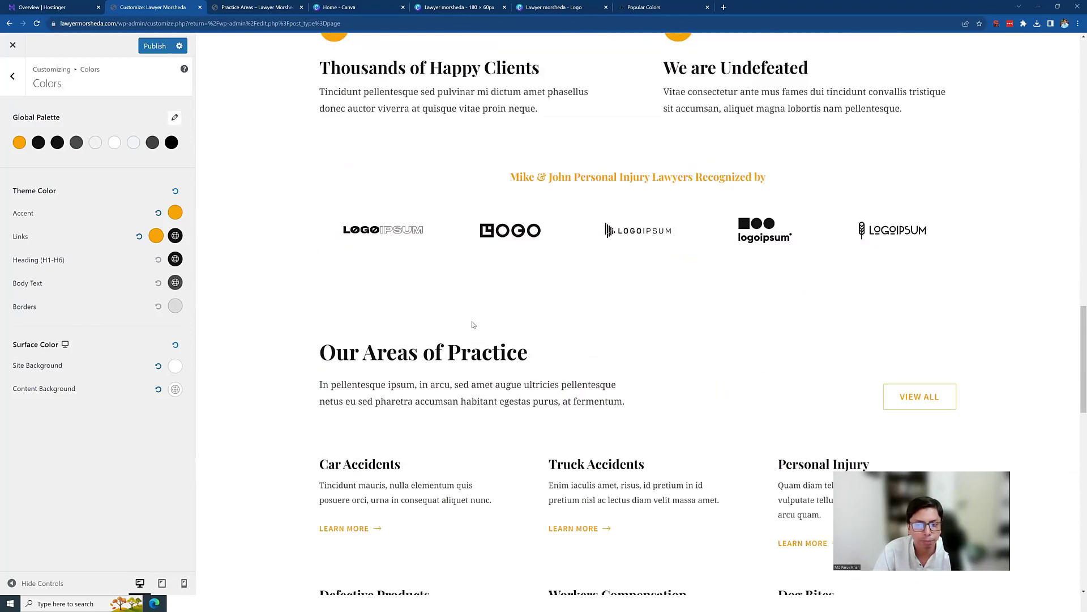
{"action": "scroll", "coordinate": [474, 325], "scroll_direction": "down", "scroll_amount": 4}
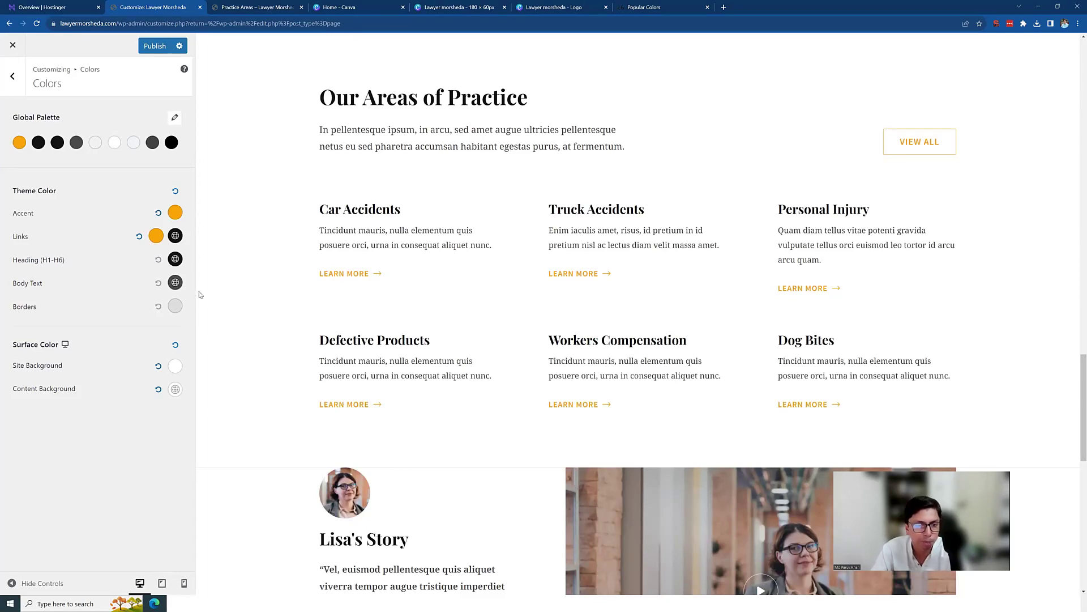
{"action": "scroll", "coordinate": [303, 267], "scroll_direction": "up", "scroll_amount": 5}
{"action": "scroll", "coordinate": [303, 267], "scroll_direction": "up", "scroll_amount": 12}
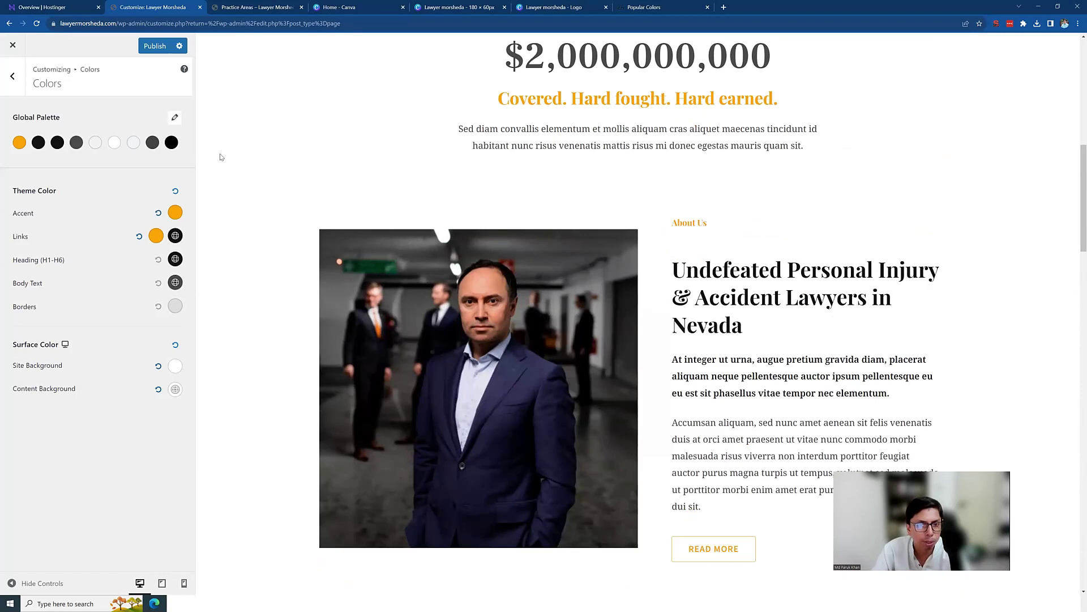
{"action": "left_click", "coordinate": [153, 48]}
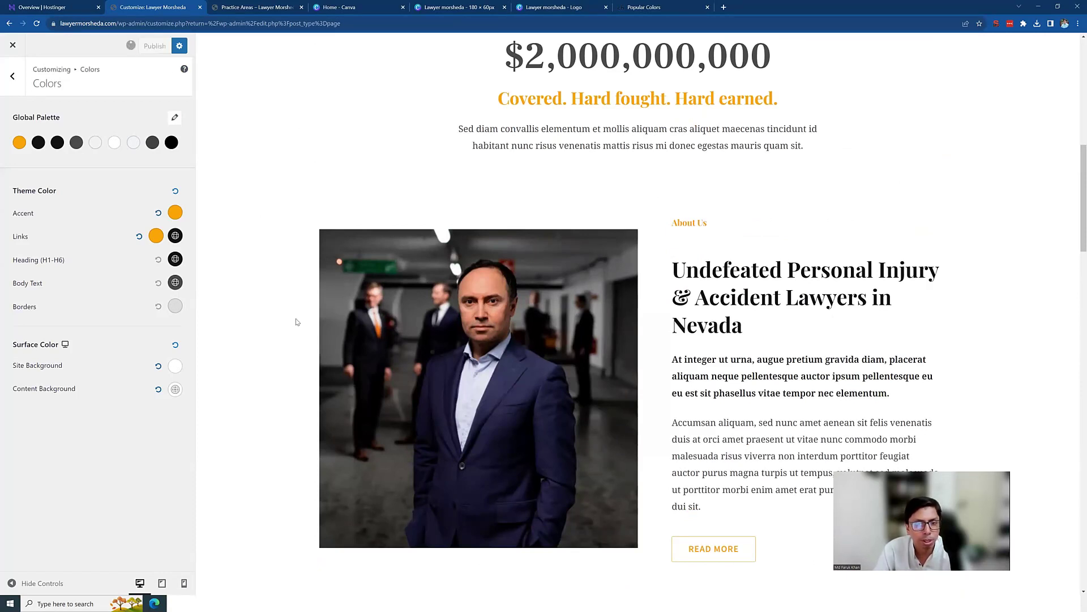
{"action": "scroll", "coordinate": [289, 322], "scroll_direction": "up", "scroll_amount": 5}
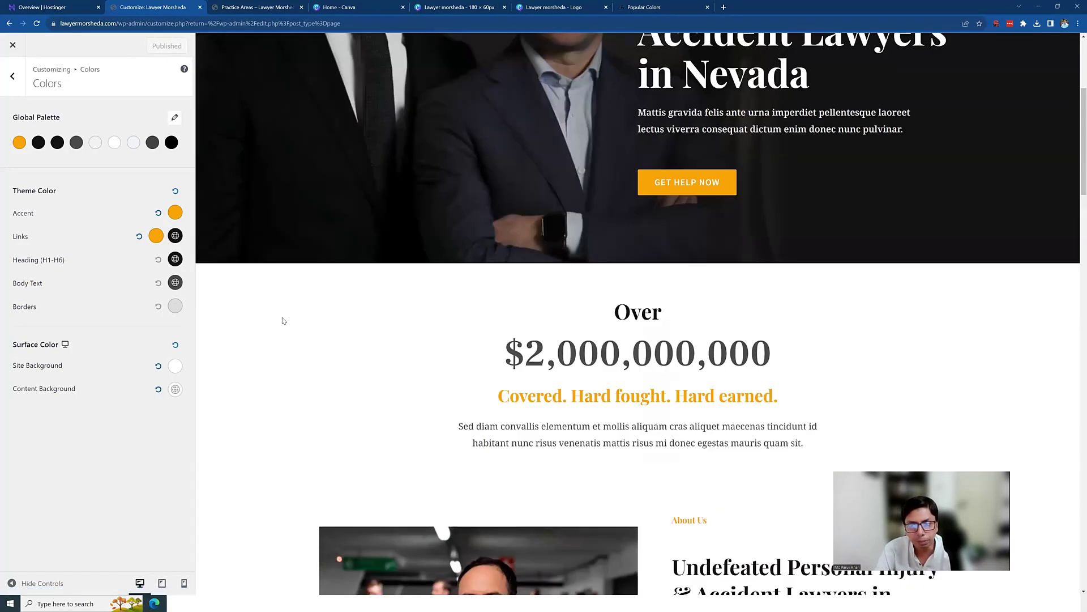
Step: Go back from Colors to the main list and open Header Builder's Site Title & Logo settings
{"action": "left_click", "coordinate": [13, 76]}
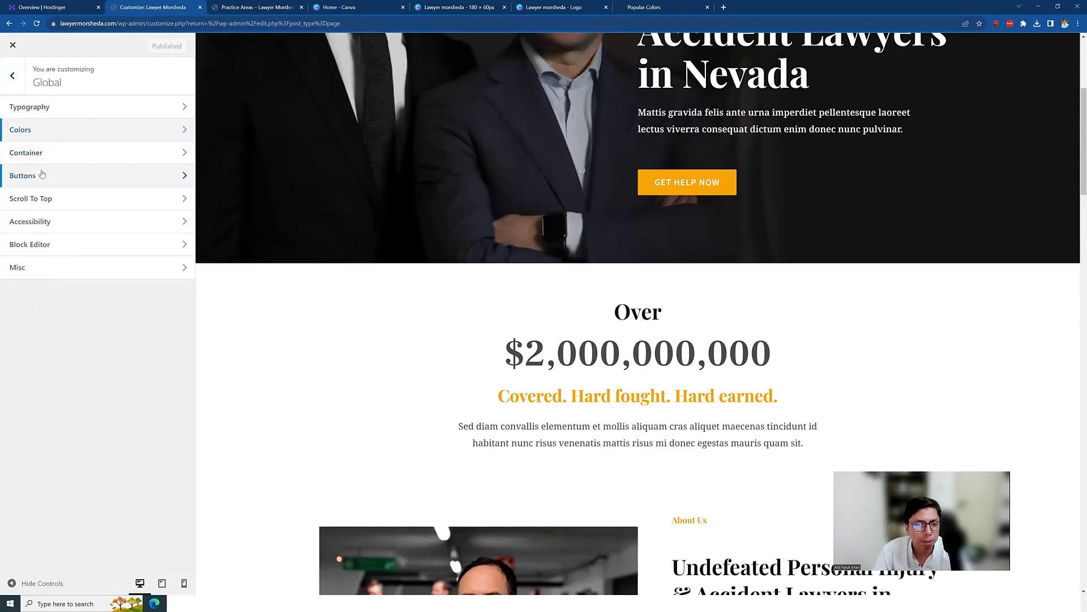
{"action": "left_click", "coordinate": [14, 78]}
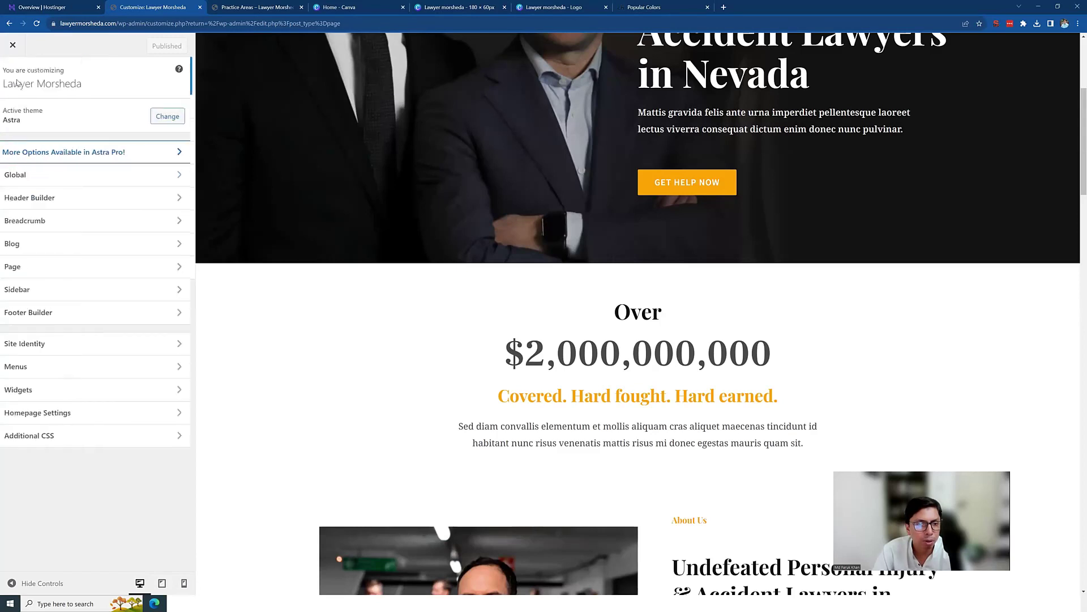
{"action": "left_click", "coordinate": [52, 199]}
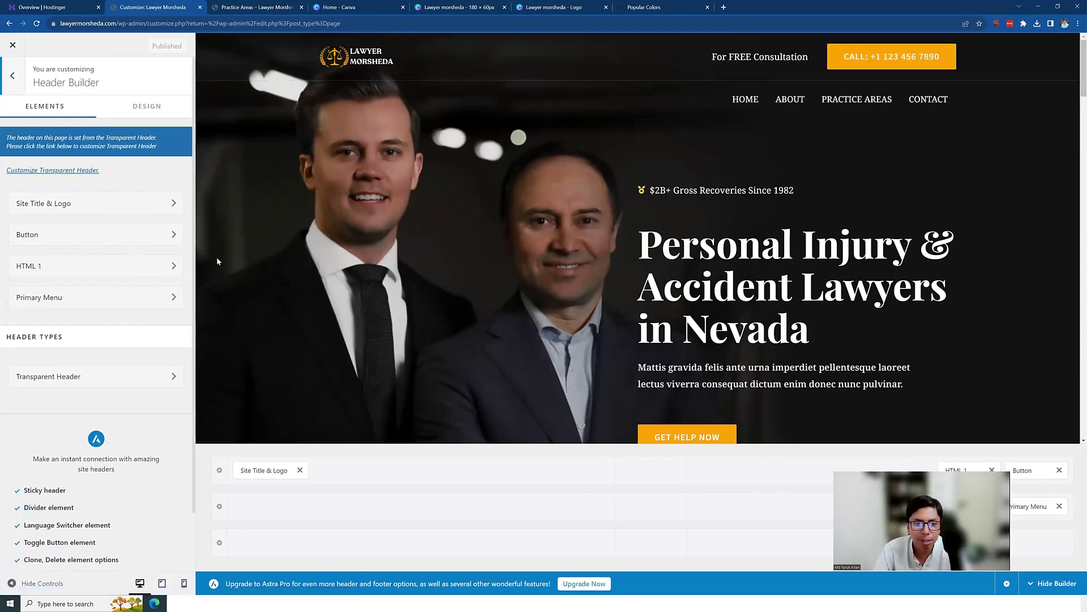
{"action": "left_click", "coordinate": [70, 207]}
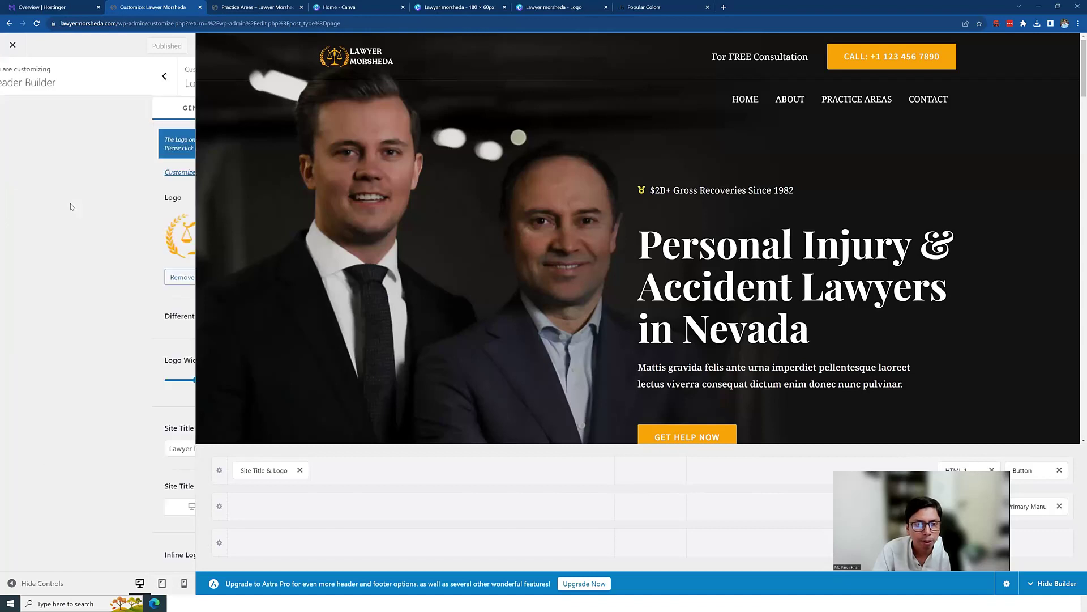
{"action": "scroll", "coordinate": [66, 242], "scroll_direction": "down", "scroll_amount": 4}
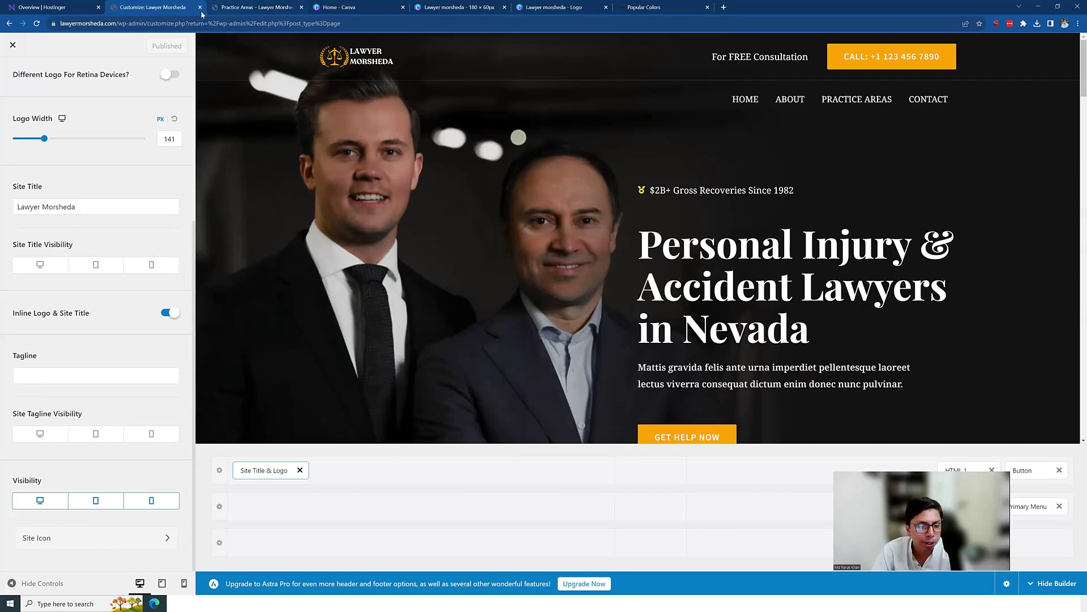
Step: Set Lawyer-morsheda-Favicon.png as the site icon, publish it, and return to the main sections
{"action": "left_click", "coordinate": [70, 539]}
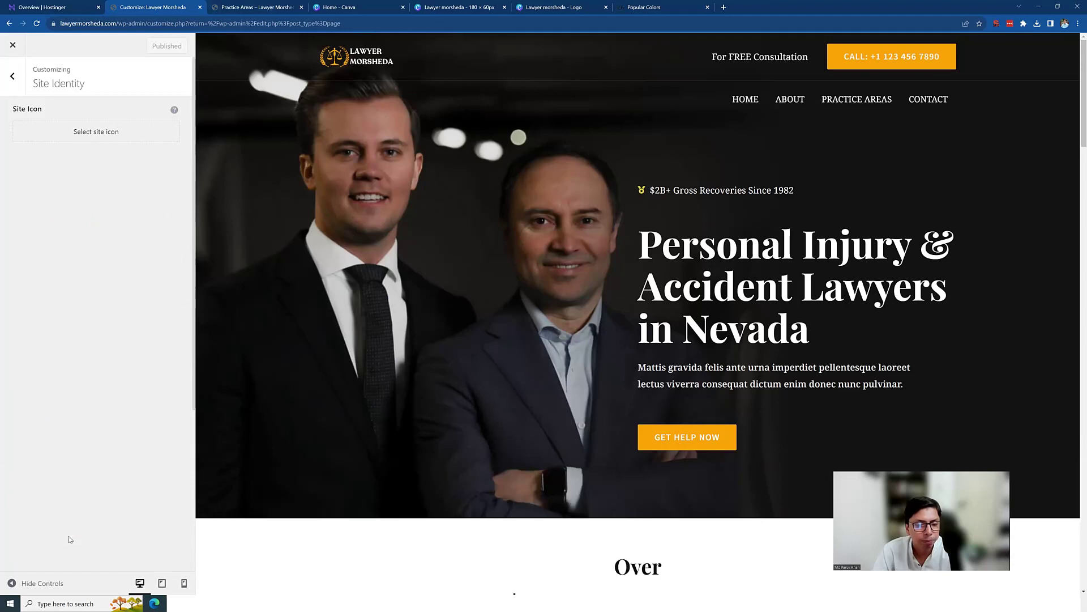
{"action": "left_click", "coordinate": [92, 136]}
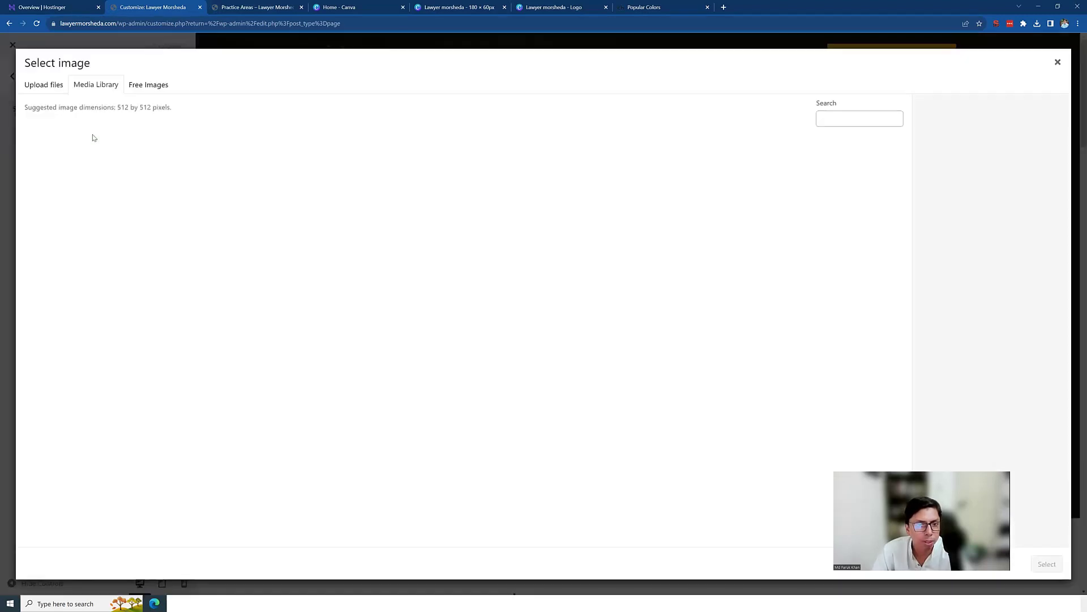
{"action": "left_click", "coordinate": [217, 187]}
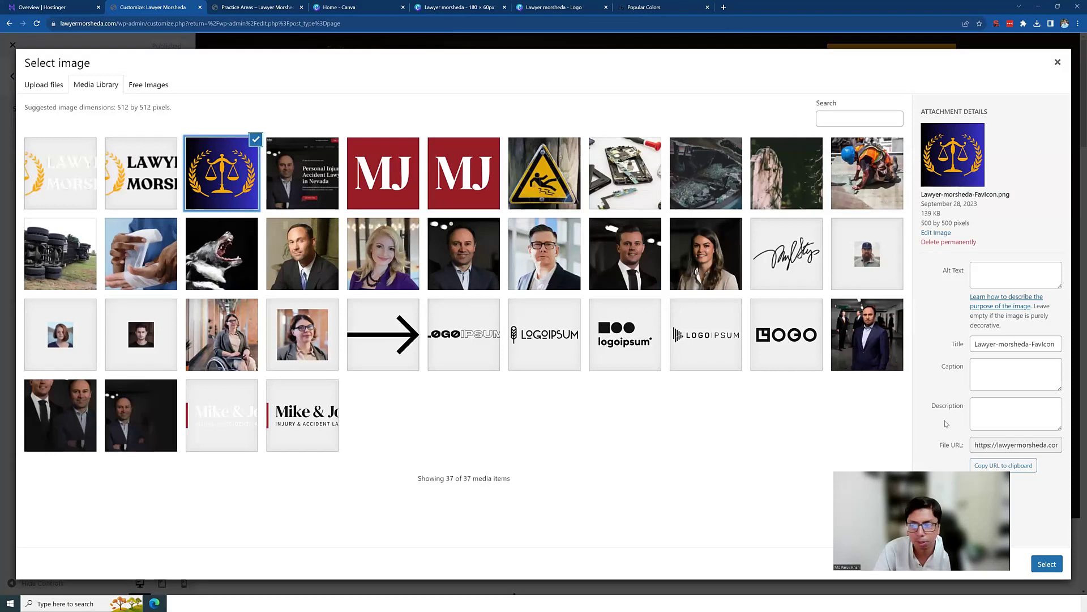
{"action": "left_click", "coordinate": [1047, 564]}
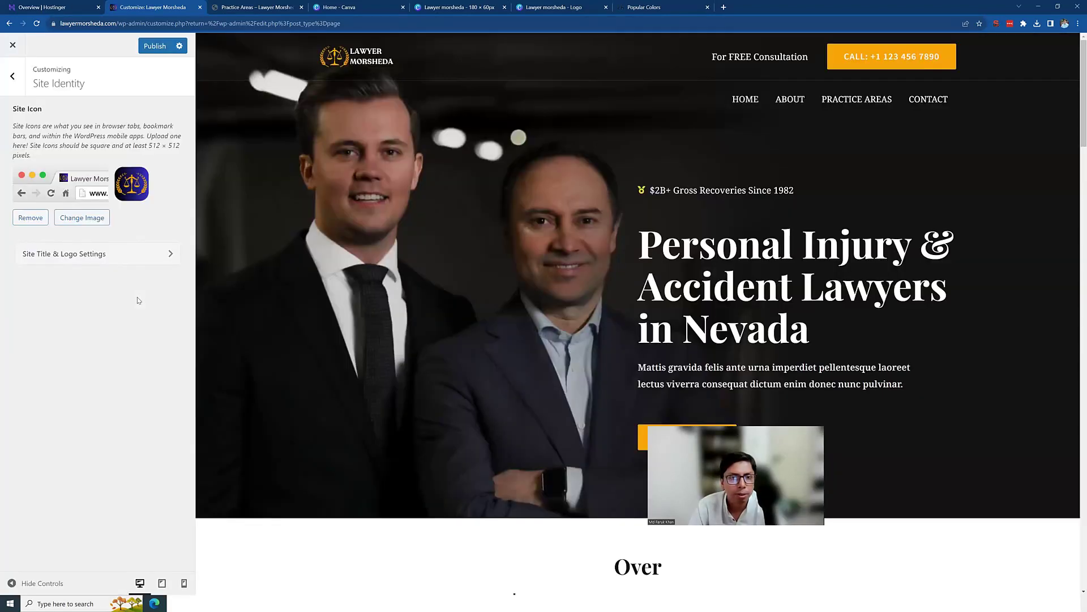
{"action": "left_click", "coordinate": [153, 47]}
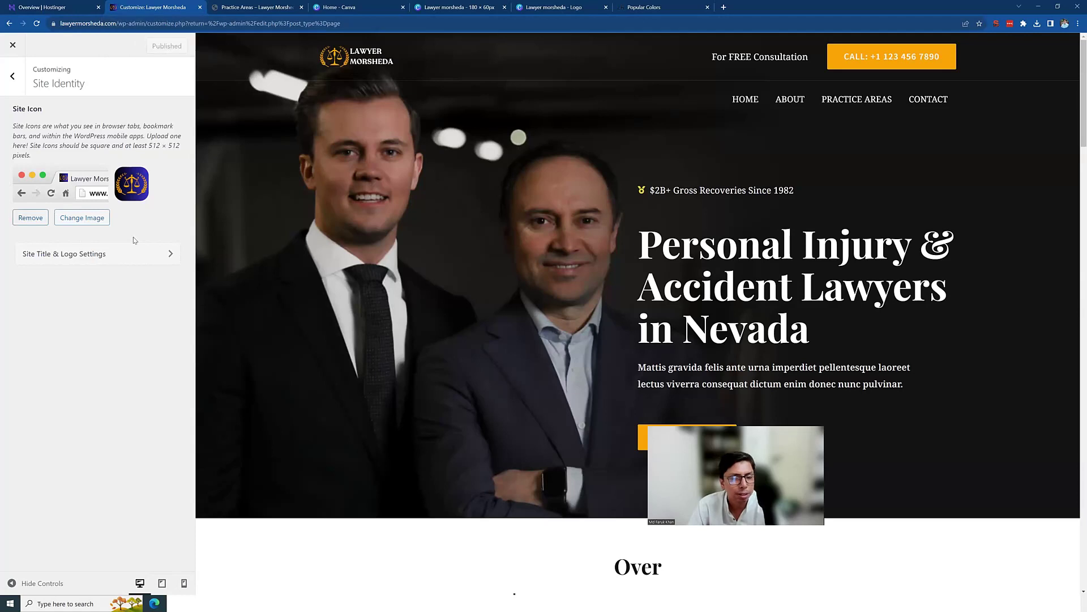
{"action": "left_click", "coordinate": [13, 77]}
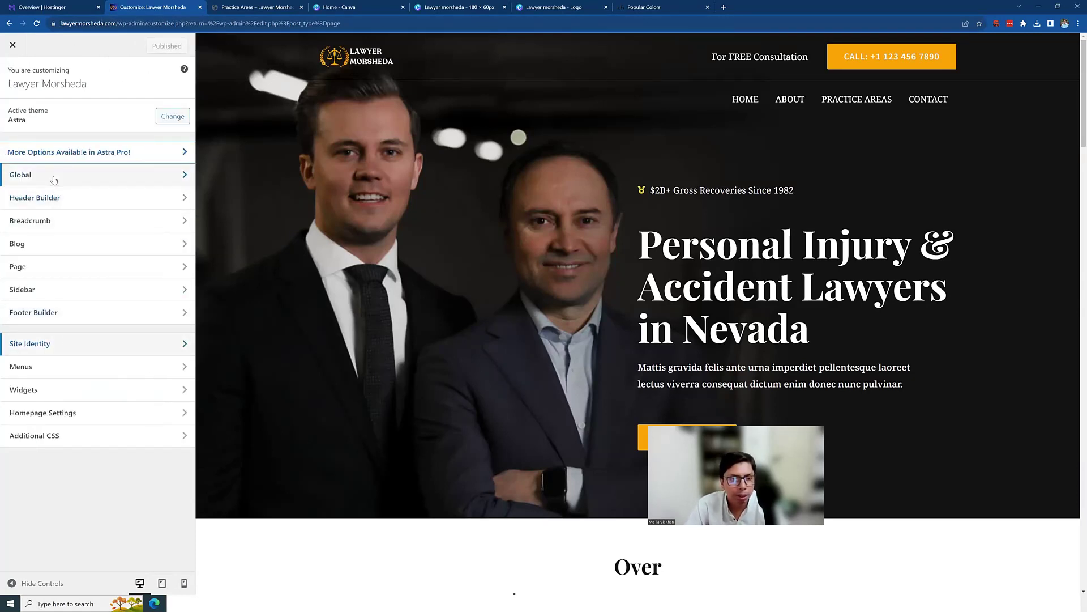
Step: Open Header Builder and select the header call button to edit its settings
{"action": "left_click", "coordinate": [81, 198]}
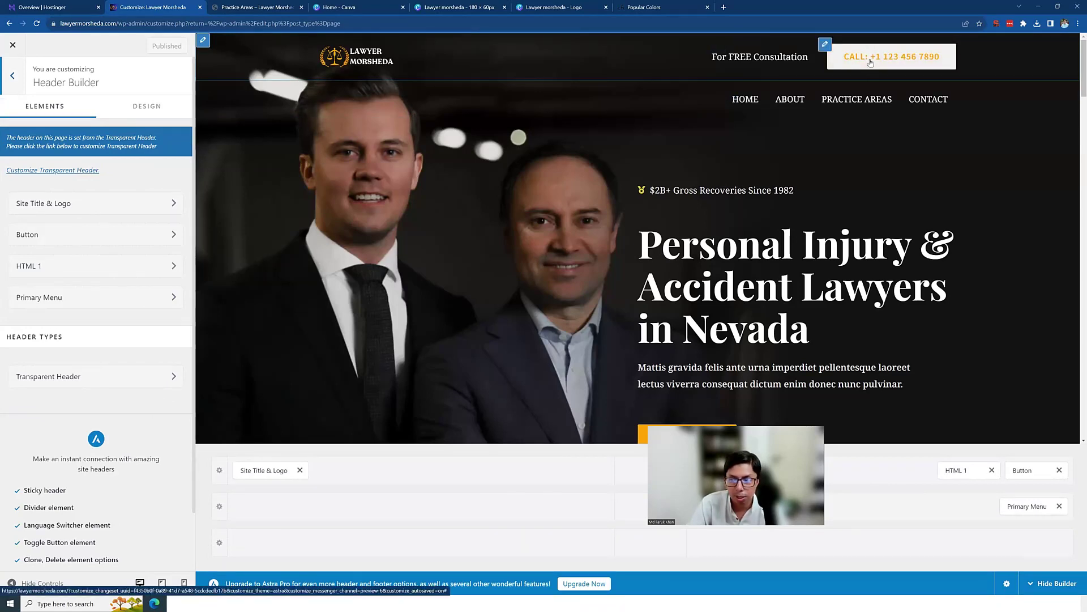
{"action": "left_click", "coordinate": [825, 46]}
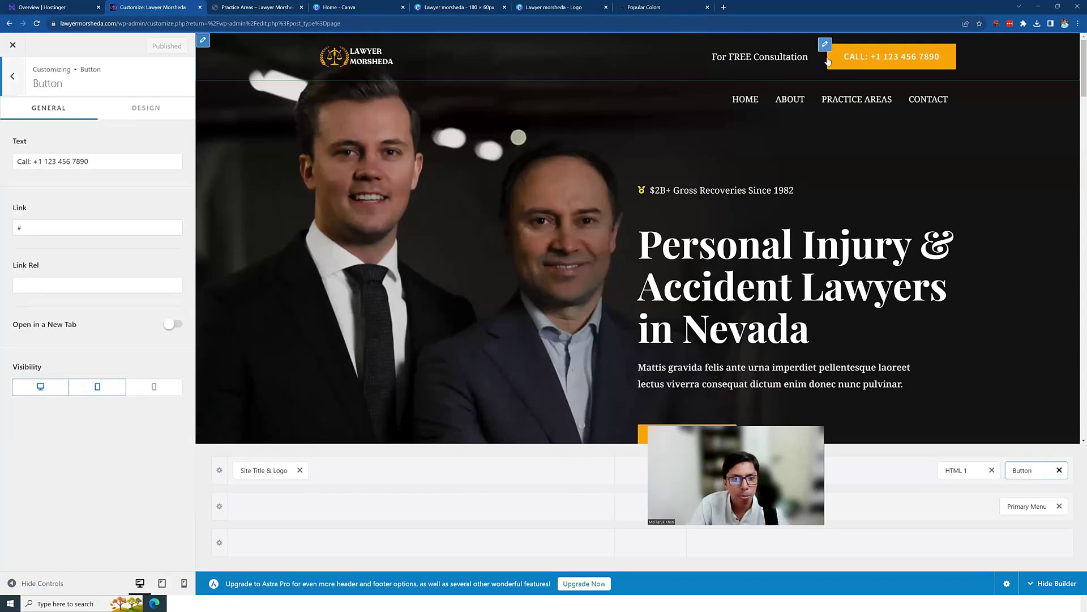
{"action": "left_click_drag", "start_coordinate": [89, 162], "coordinate": [36, 163]}
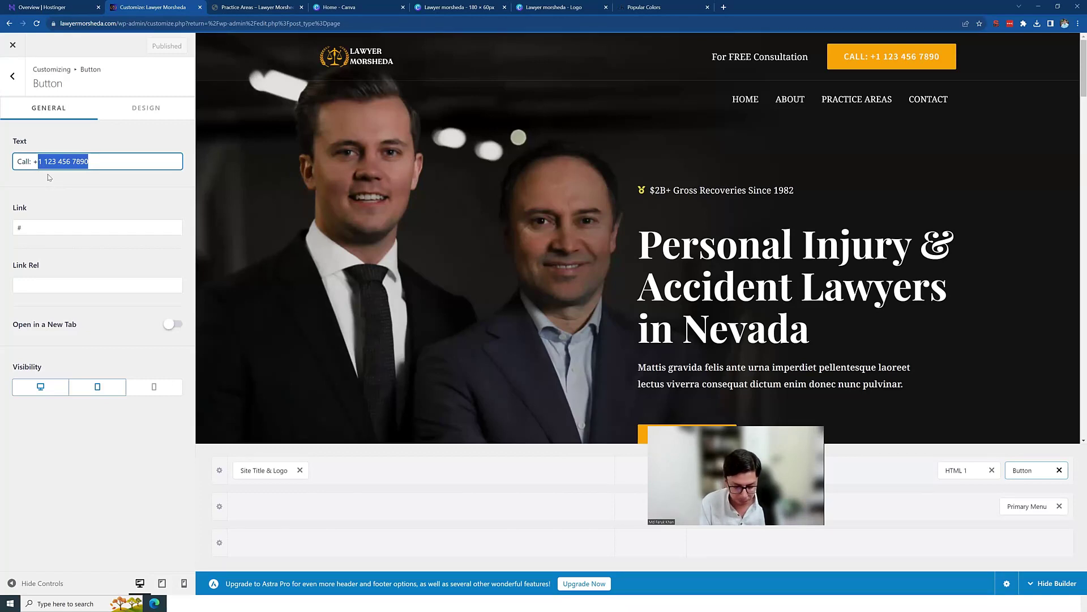
{"action": "key", "text": "ctrl+v"}
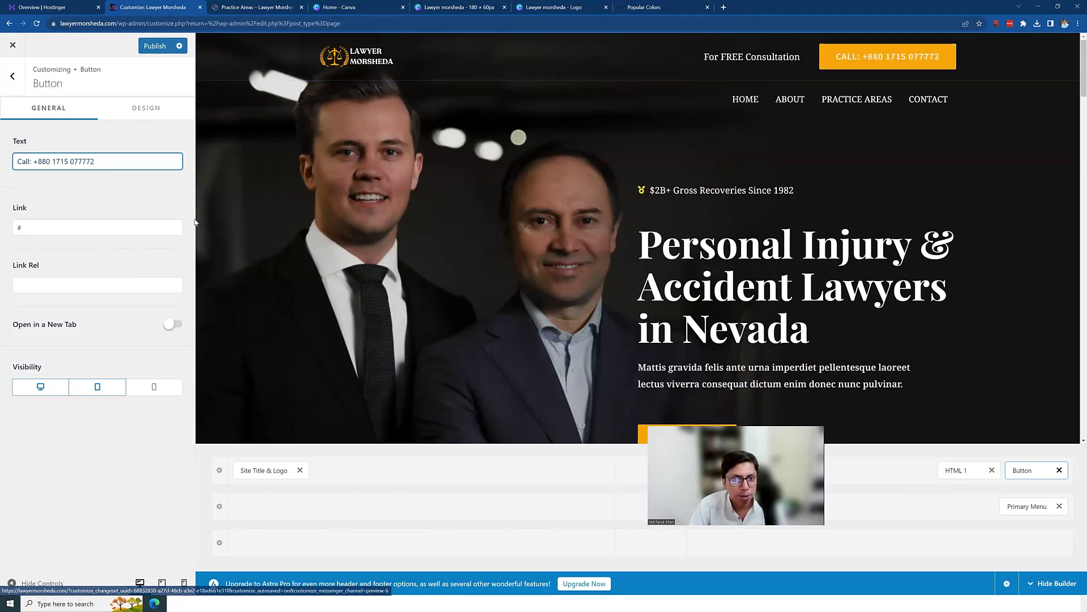
{"action": "left_click_drag", "start_coordinate": [66, 228], "coordinate": [2, 231]}
{"action": "type", "text": "tel:"}
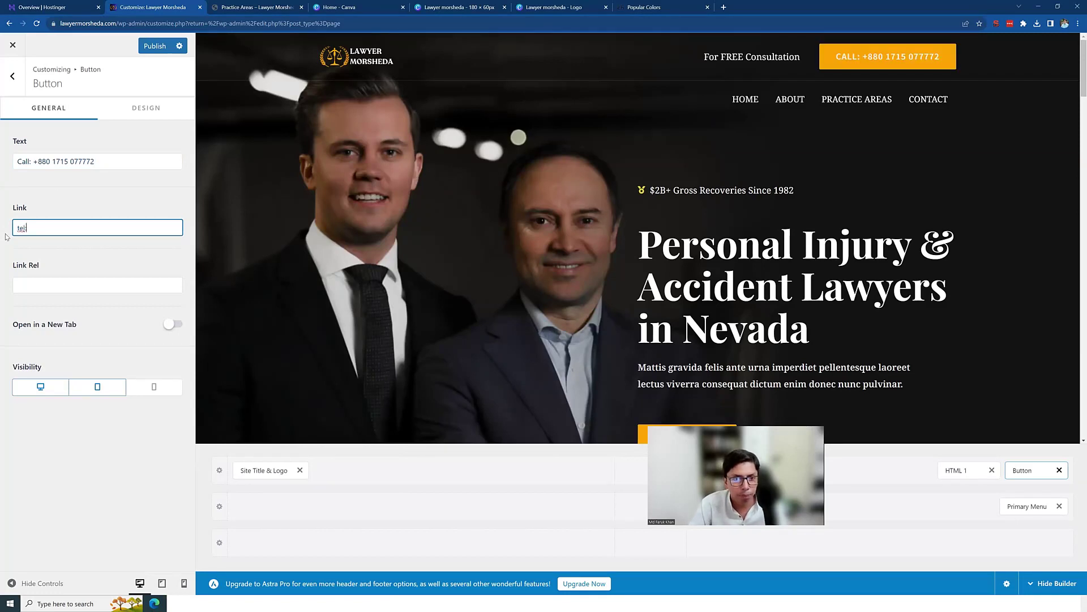
{"action": "left_click_drag", "start_coordinate": [89, 162], "coordinate": [38, 166]}
{"action": "key", "text": "ctrl+c"}
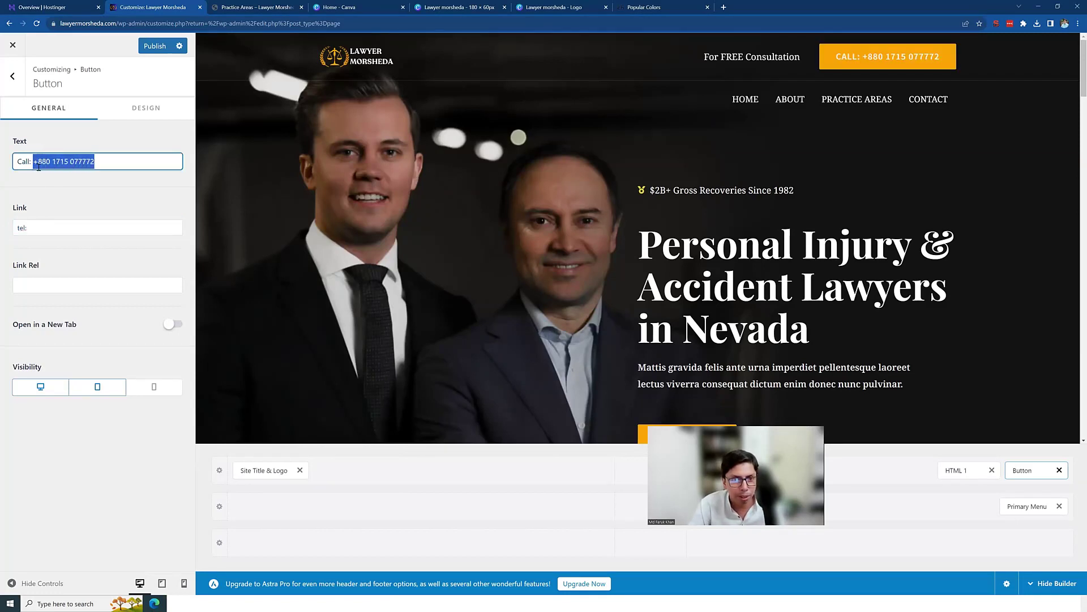
{"action": "left_click", "coordinate": [49, 222]}
{"action": "key", "text": "ctrl+v"}
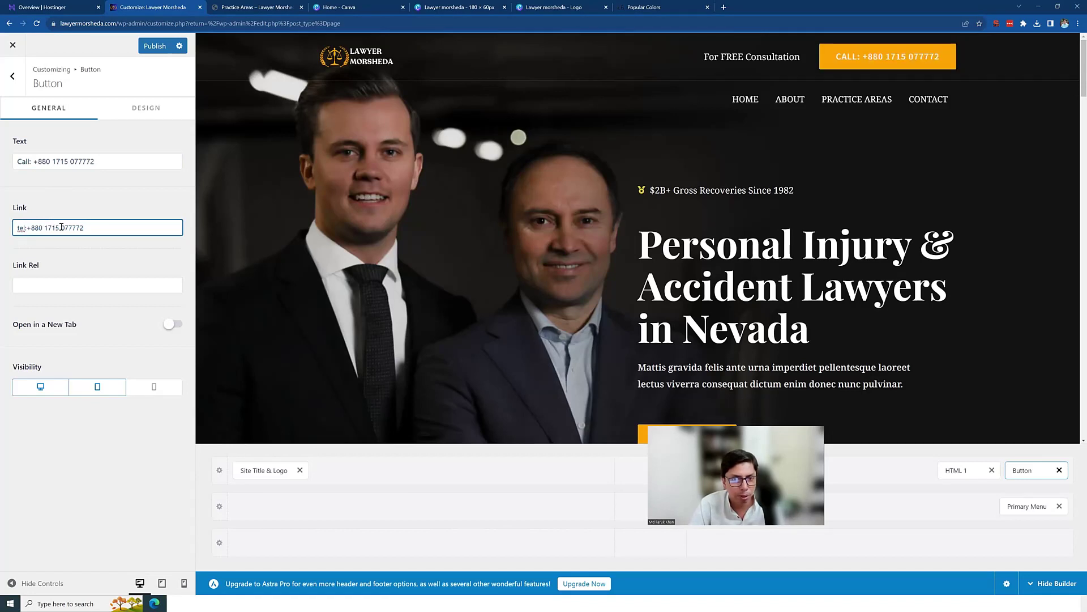
{"action": "left_click", "coordinate": [63, 228]}
{"action": "key", "text": "BackSpace"}
{"action": "left_click", "coordinate": [45, 227]}
{"action": "key", "text": "BackSpace"}
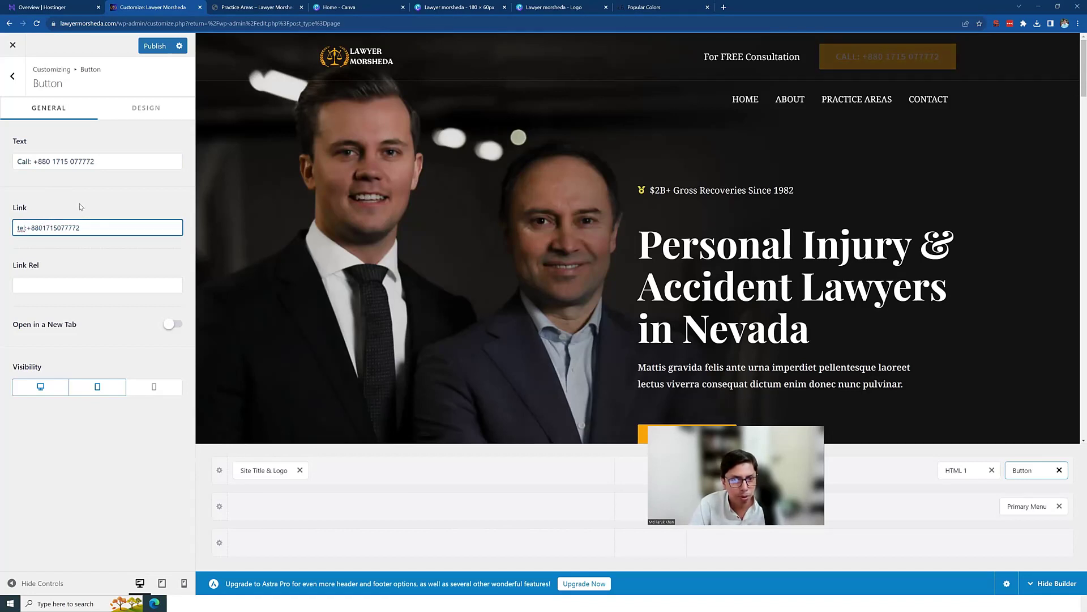
{"action": "left_click", "coordinate": [81, 201]}
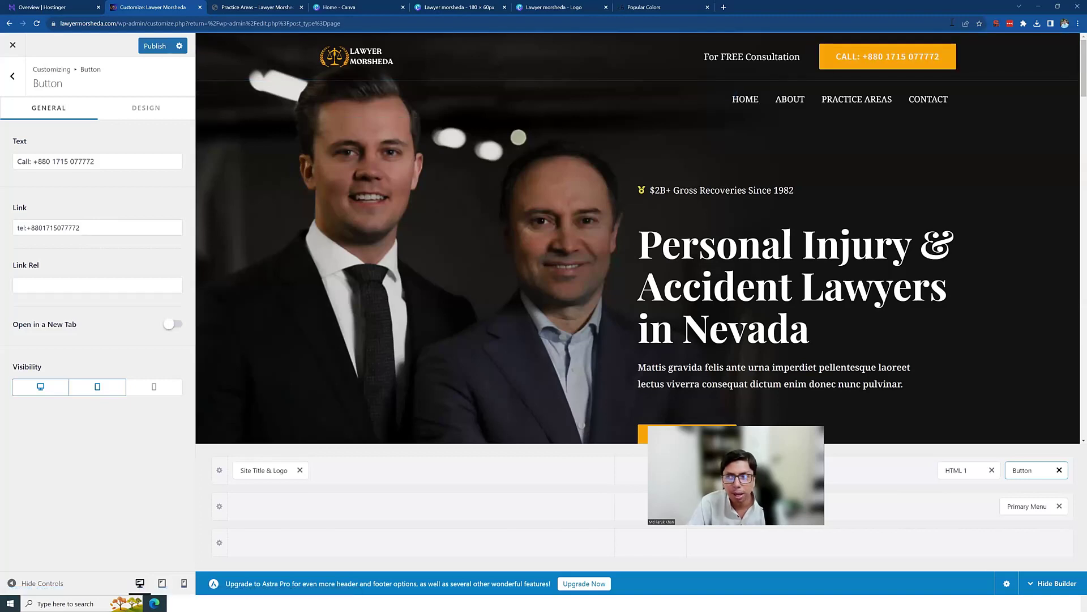
Step: Remove the 'Call:' prefix from the button label, publish, and go back
{"action": "left_click_drag", "start_coordinate": [34, 162], "coordinate": [2, 160]}
{"action": "key", "text": "BackSpace"}
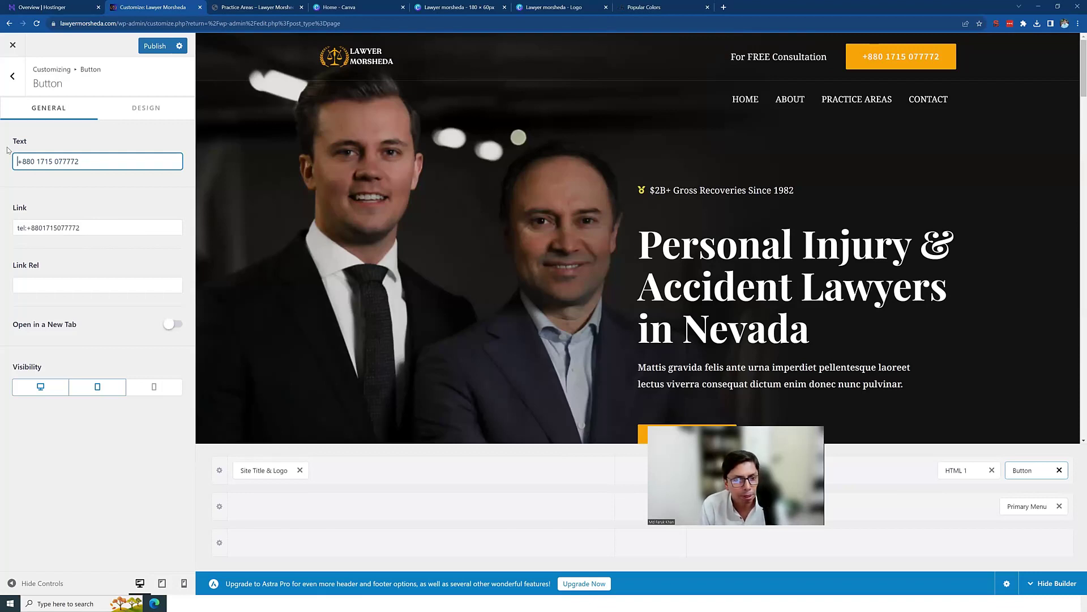
{"action": "left_click", "coordinate": [155, 46]}
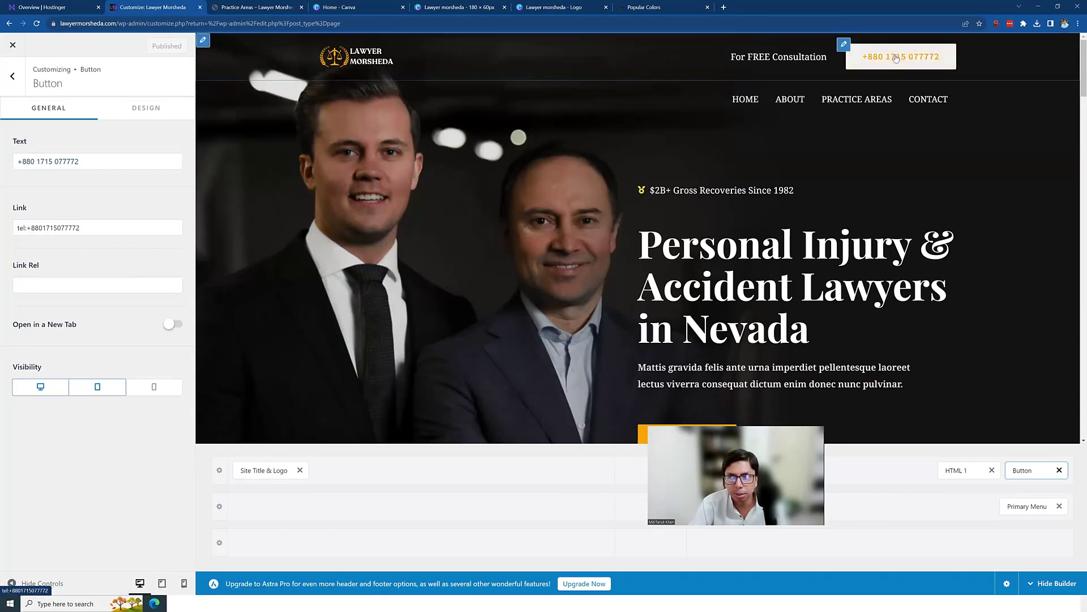
{"action": "left_click", "coordinate": [13, 77]}
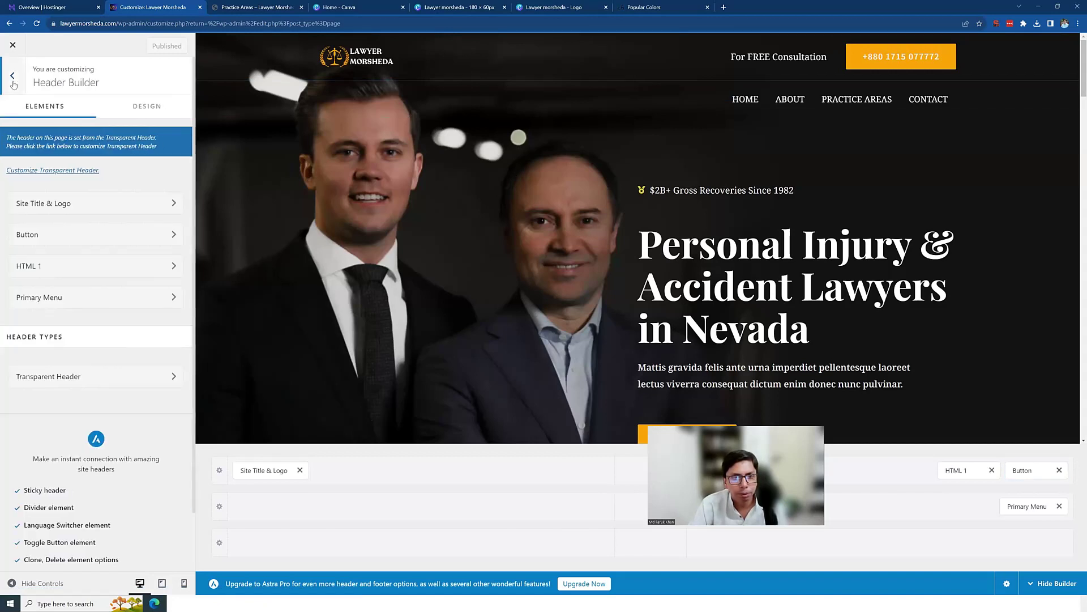
Step: Look over Blog > Single Post and Sidebar settings without changes, then open Footer Builder
{"action": "left_click", "coordinate": [13, 82]}
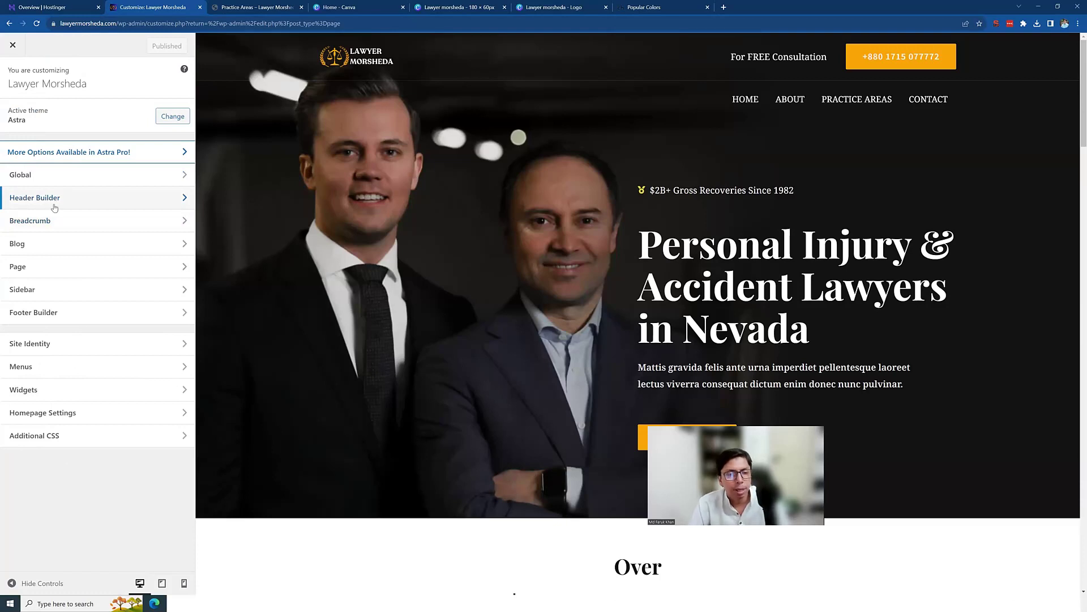
{"action": "left_click", "coordinate": [76, 250]}
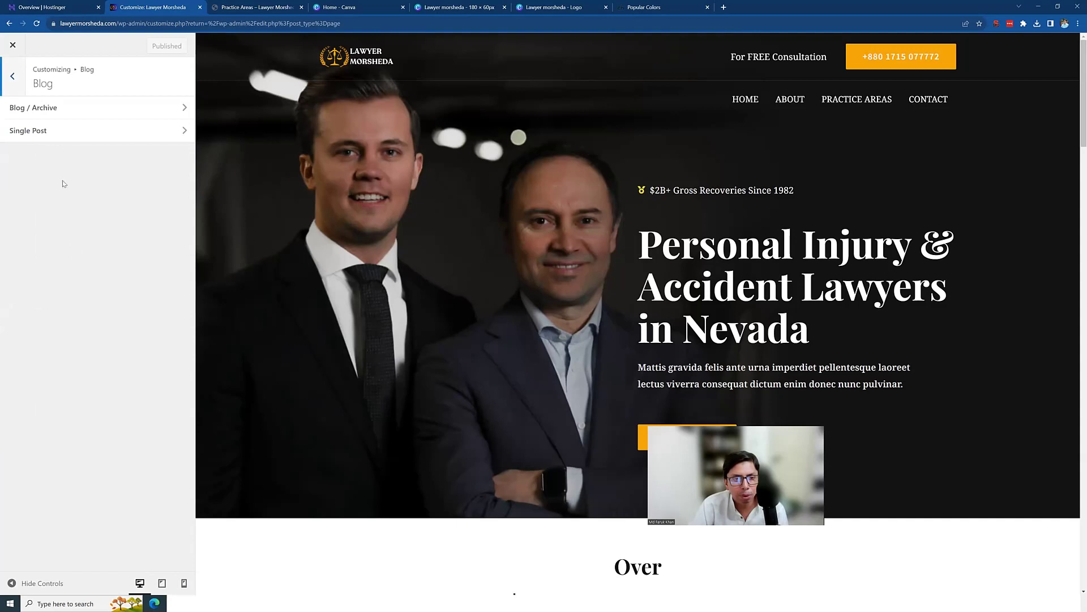
{"action": "left_click", "coordinate": [53, 132]}
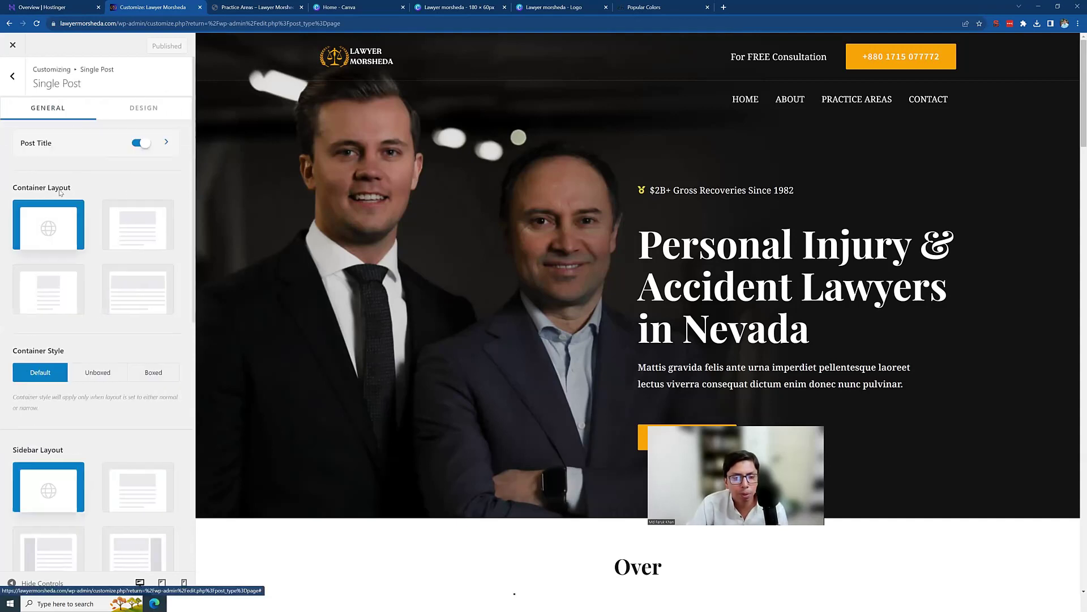
{"action": "scroll", "coordinate": [122, 284], "scroll_direction": "down", "scroll_amount": 8}
{"action": "scroll", "coordinate": [117, 294], "scroll_direction": "up", "scroll_amount": 6}
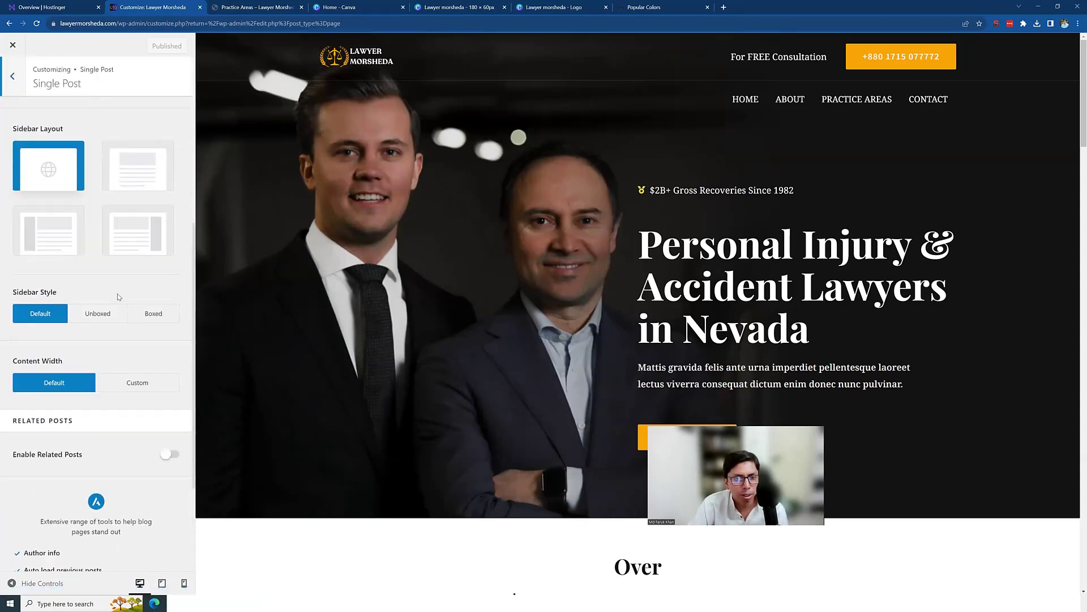
{"action": "scroll", "coordinate": [120, 294], "scroll_direction": "up", "scroll_amount": 2}
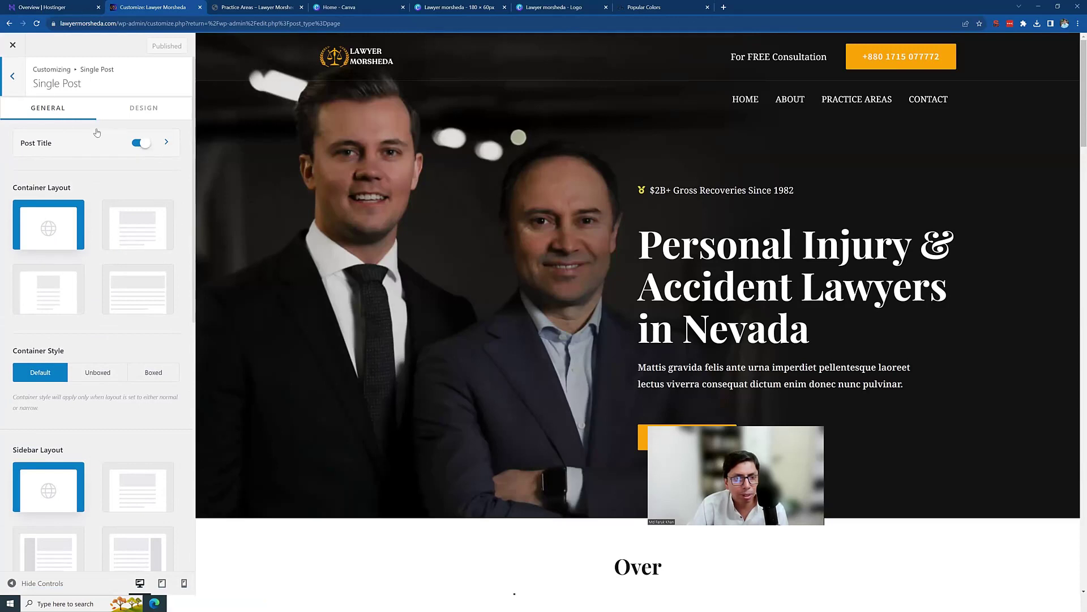
{"action": "left_click", "coordinate": [13, 76]}
{"action": "left_click", "coordinate": [12, 75]}
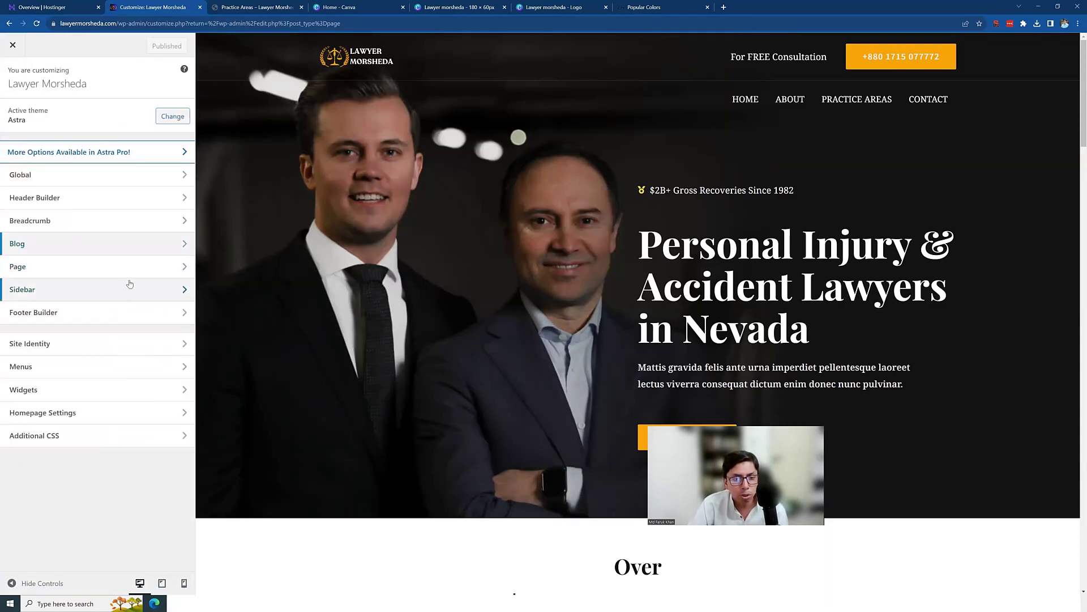
{"action": "left_click", "coordinate": [56, 290]}
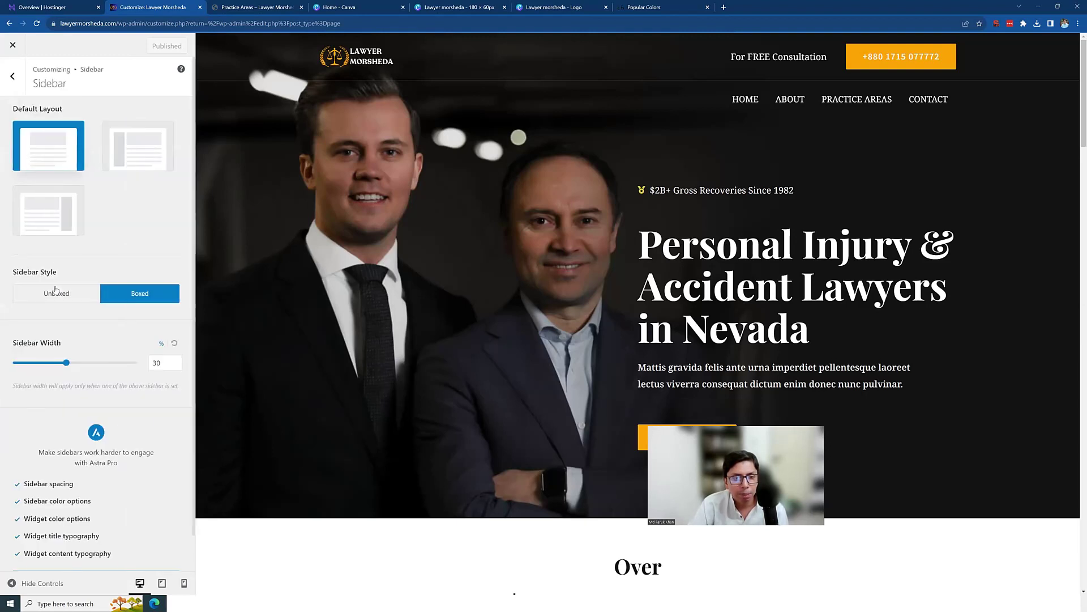
{"action": "left_click", "coordinate": [10, 76]}
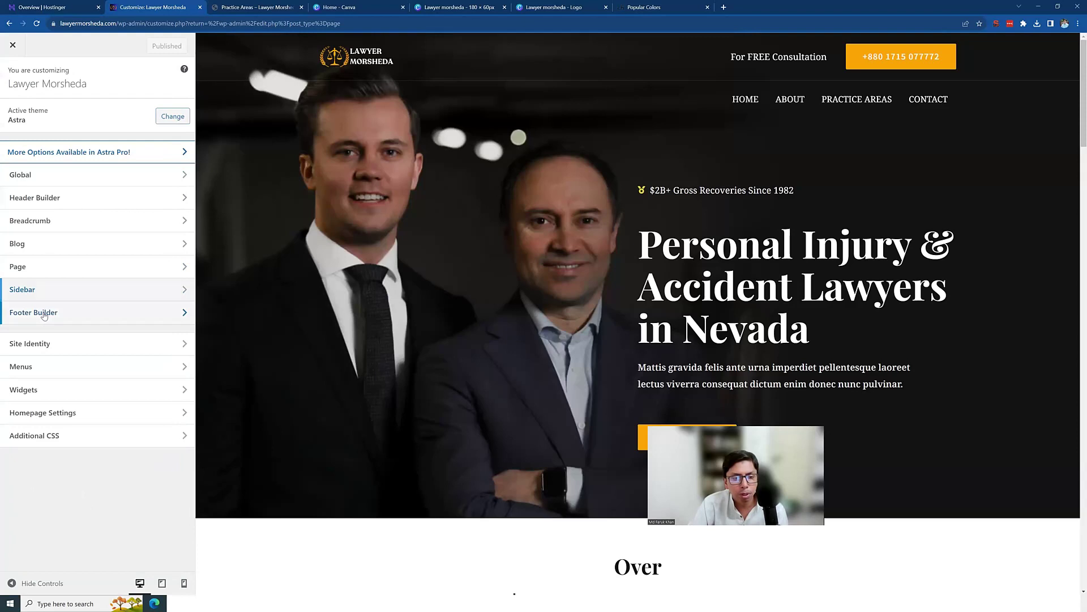
{"action": "left_click", "coordinate": [43, 319]}
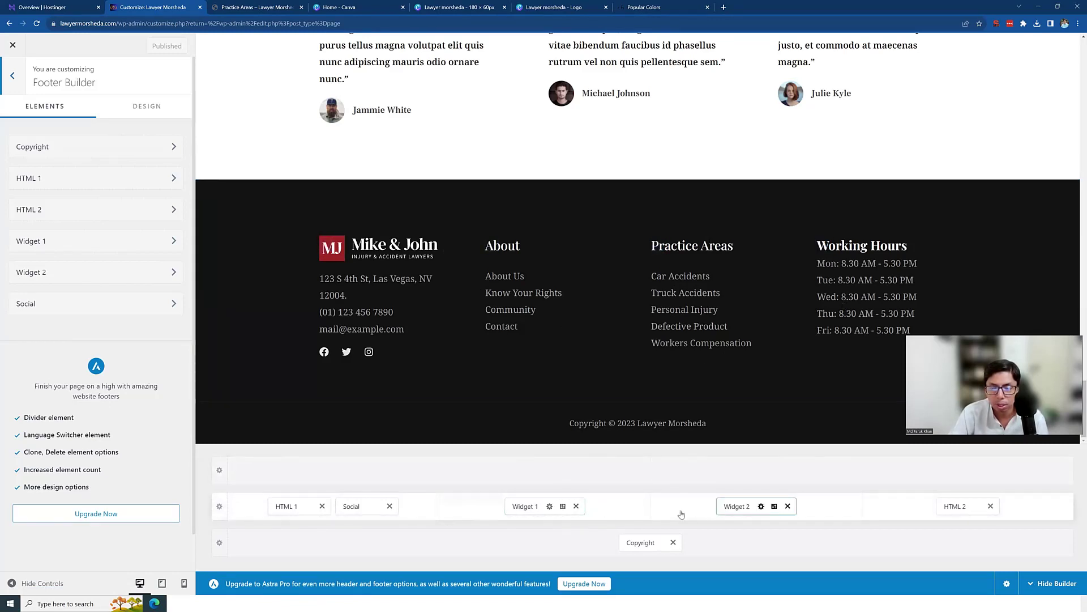
Step: Remove the Practice Areas widget and set the middle footer row to 3 columns
{"action": "left_click", "coordinate": [788, 506]}
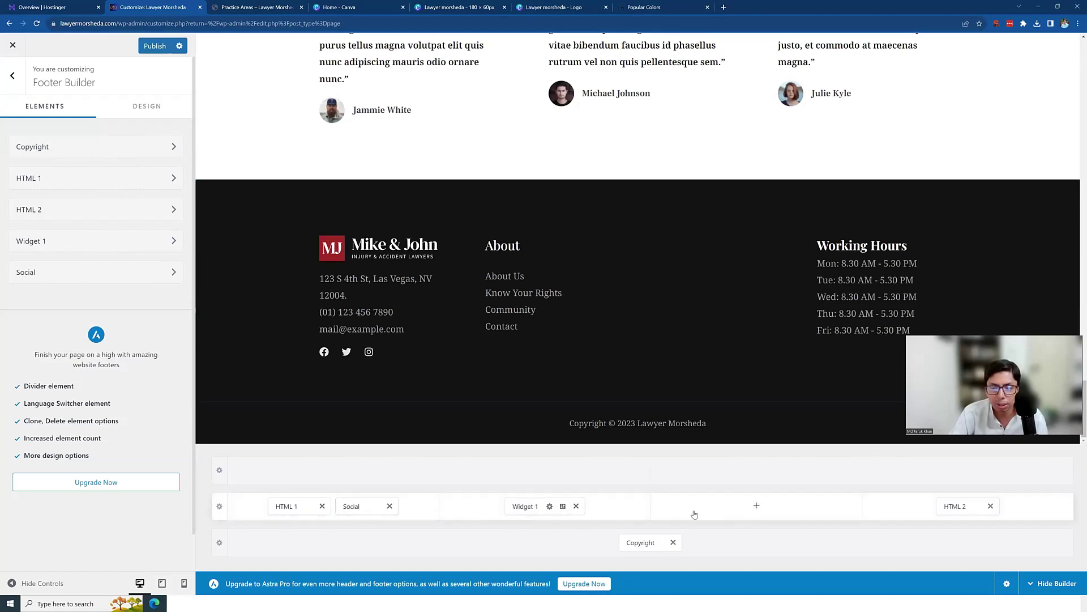
{"action": "left_click", "coordinate": [220, 508]}
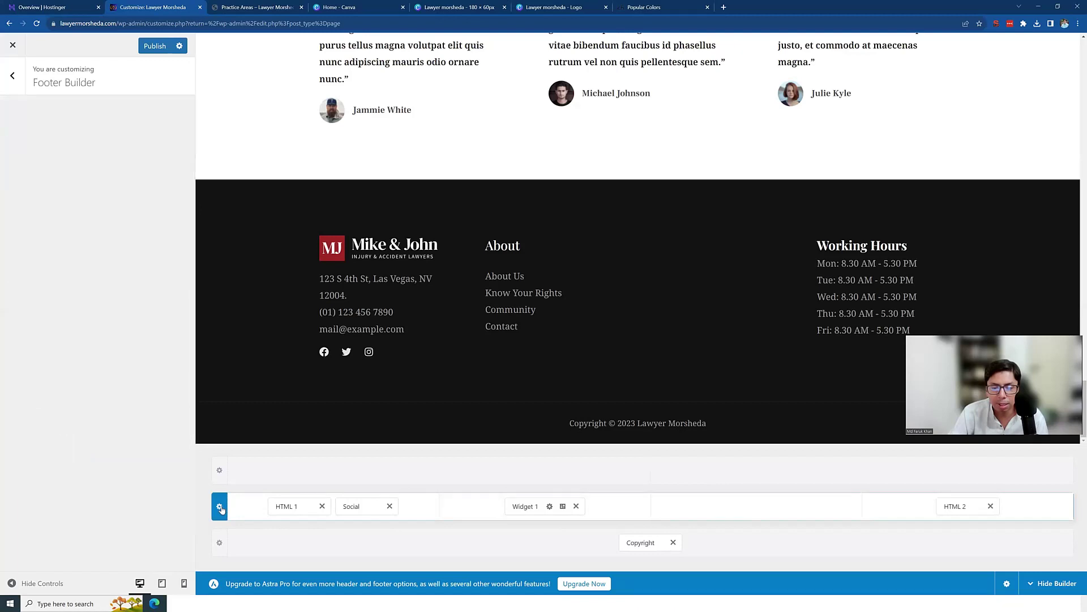
{"action": "left_click", "coordinate": [85, 166]}
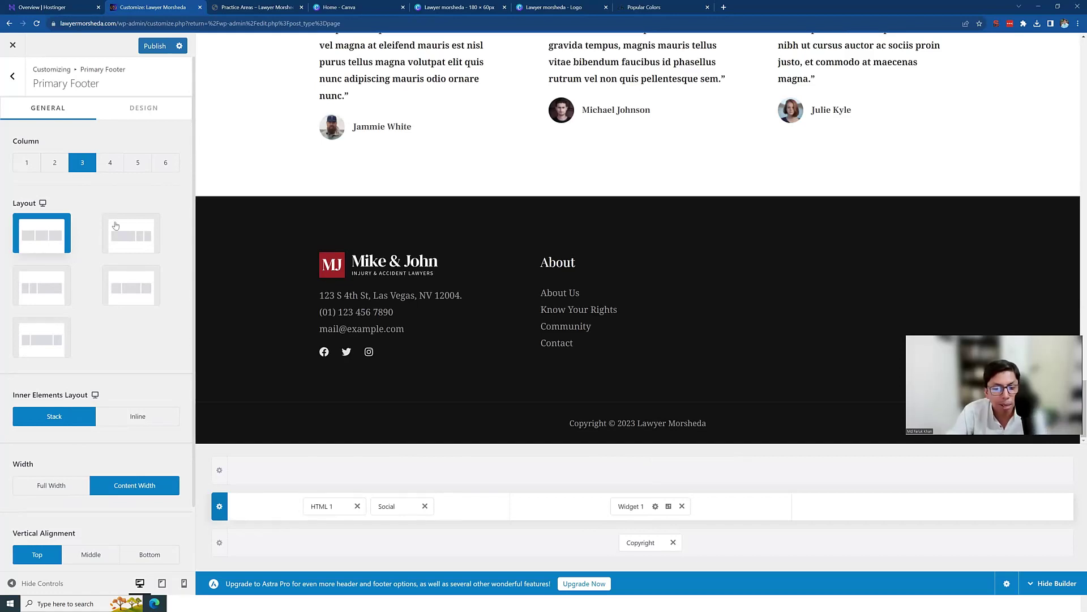
{"action": "left_click", "coordinate": [13, 77]}
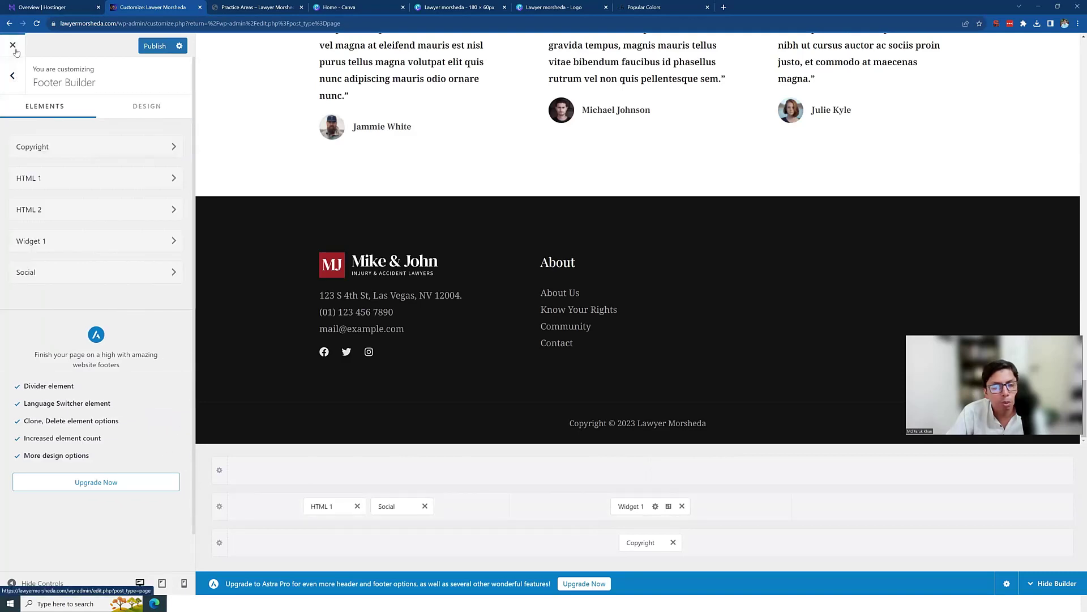
{"action": "left_click", "coordinate": [13, 77]}
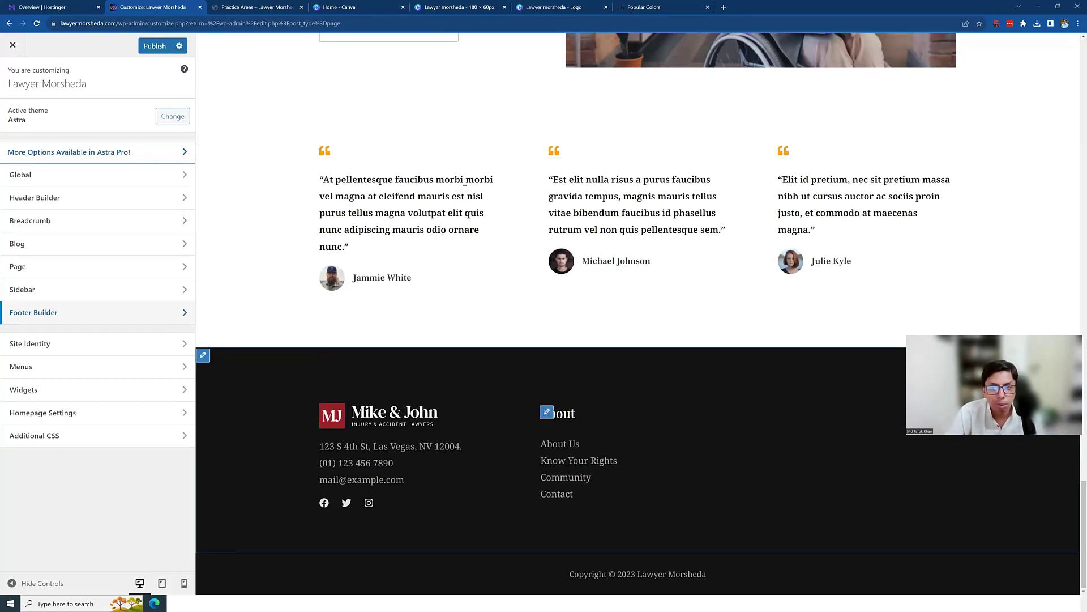
Step: Close the Customizer, discarding the unsaved footer changes, to get back to the Pages list
{"action": "scroll", "coordinate": [521, 386], "scroll_direction": "up", "scroll_amount": 4}
{"action": "scroll", "coordinate": [512, 414], "scroll_direction": "up", "scroll_amount": 15}
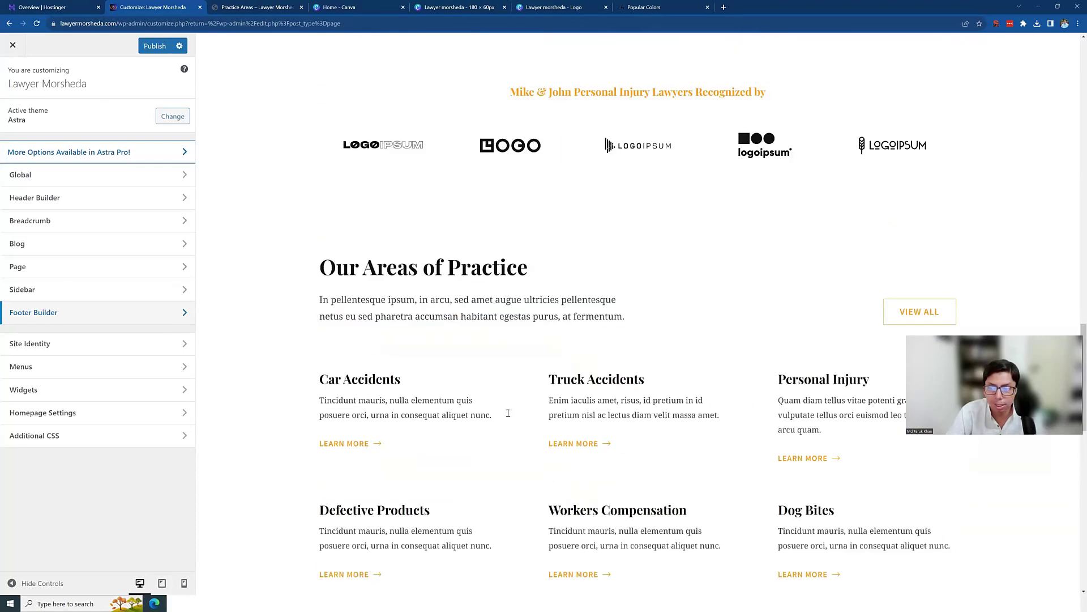
{"action": "scroll", "coordinate": [484, 356], "scroll_direction": "up", "scroll_amount": 10}
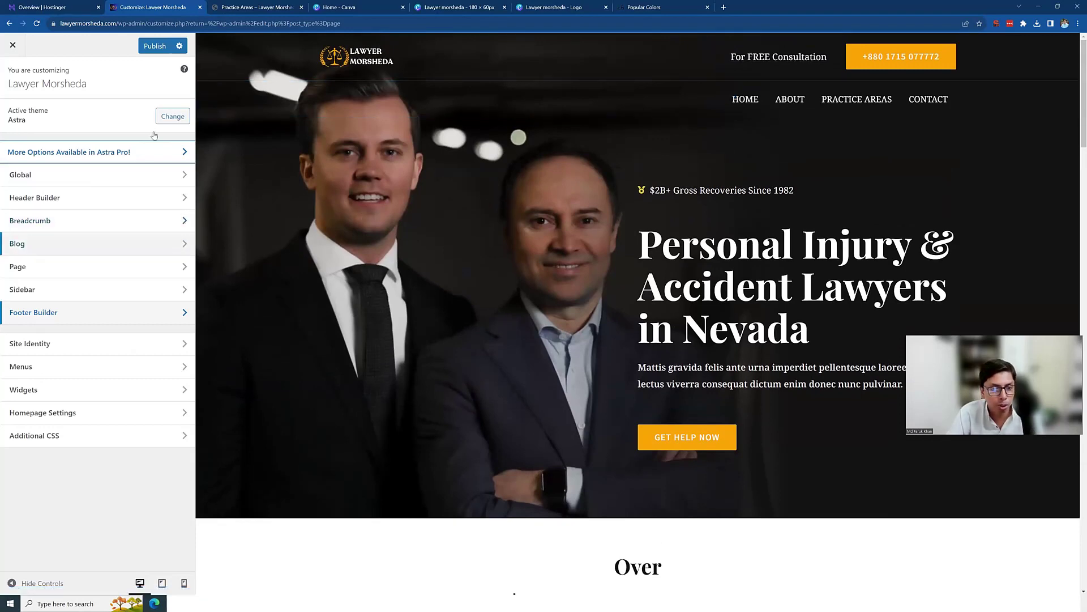
{"action": "scroll", "coordinate": [683, 270], "scroll_direction": "down", "scroll_amount": 3}
{"action": "scroll", "coordinate": [683, 270], "scroll_direction": "up", "scroll_amount": 3}
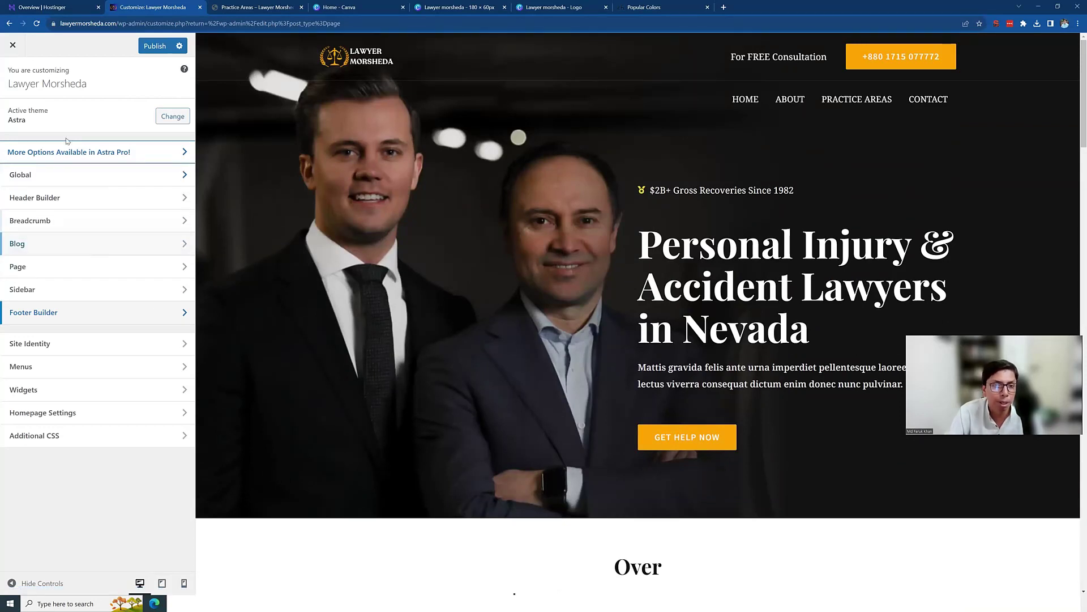
{"action": "left_click", "coordinate": [12, 45]}
{"action": "left_click", "coordinate": [585, 79]}
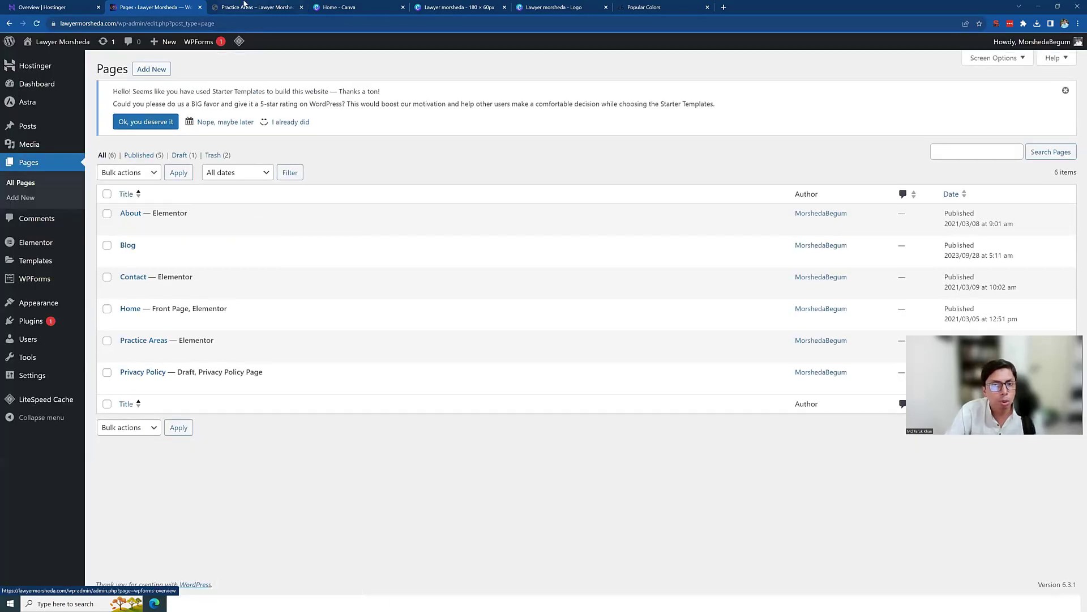
{"action": "left_click", "coordinate": [256, 7]}
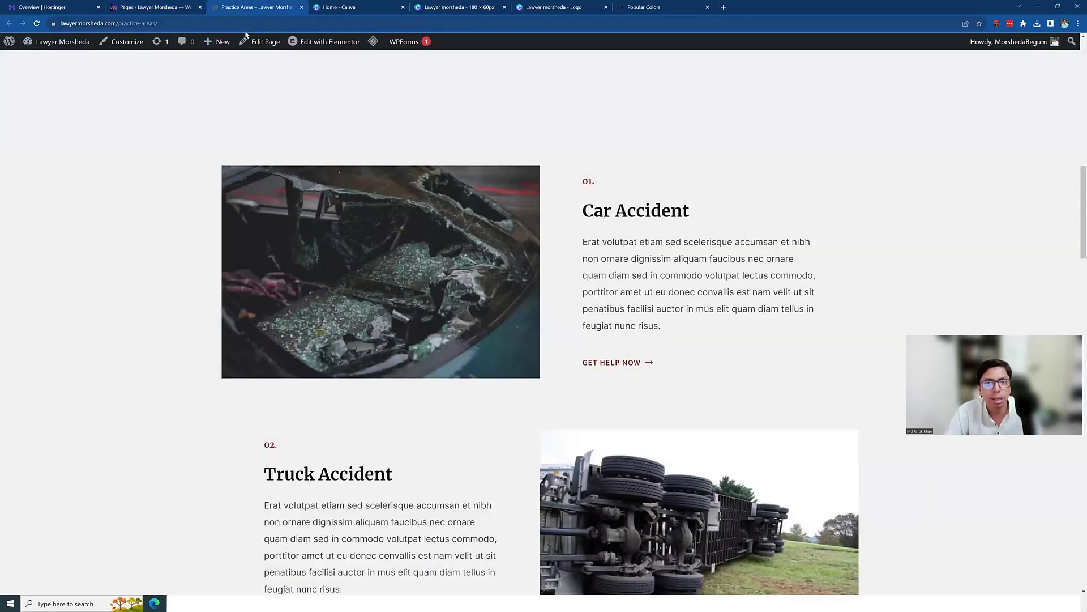
{"action": "key", "text": "F5"}
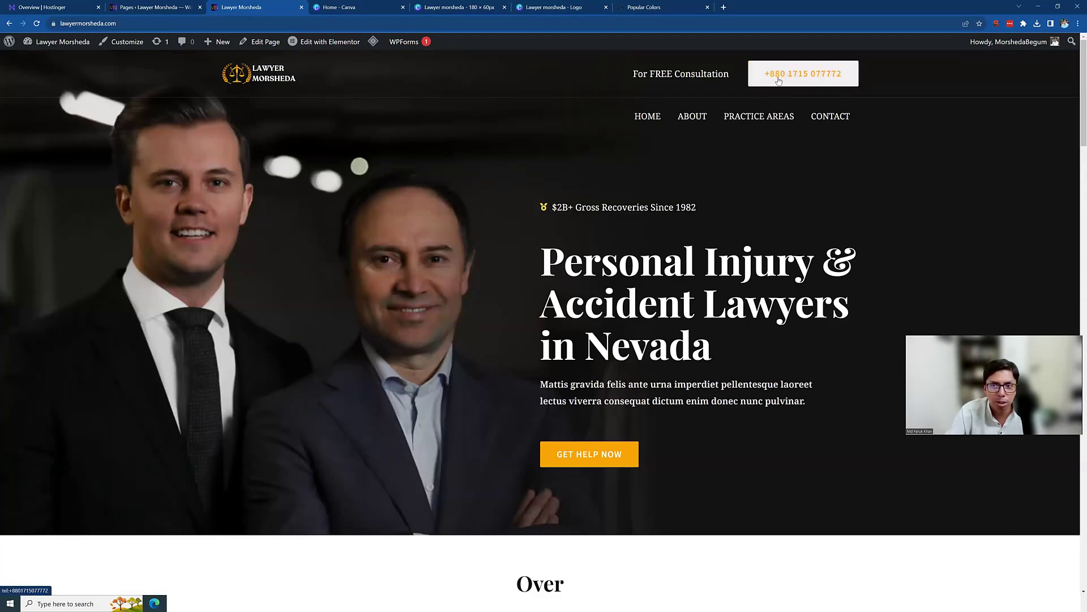
{"action": "scroll", "coordinate": [485, 286], "scroll_direction": "down", "scroll_amount": 4}
{"action": "scroll", "coordinate": [485, 289], "scroll_direction": "down", "scroll_amount": 4}
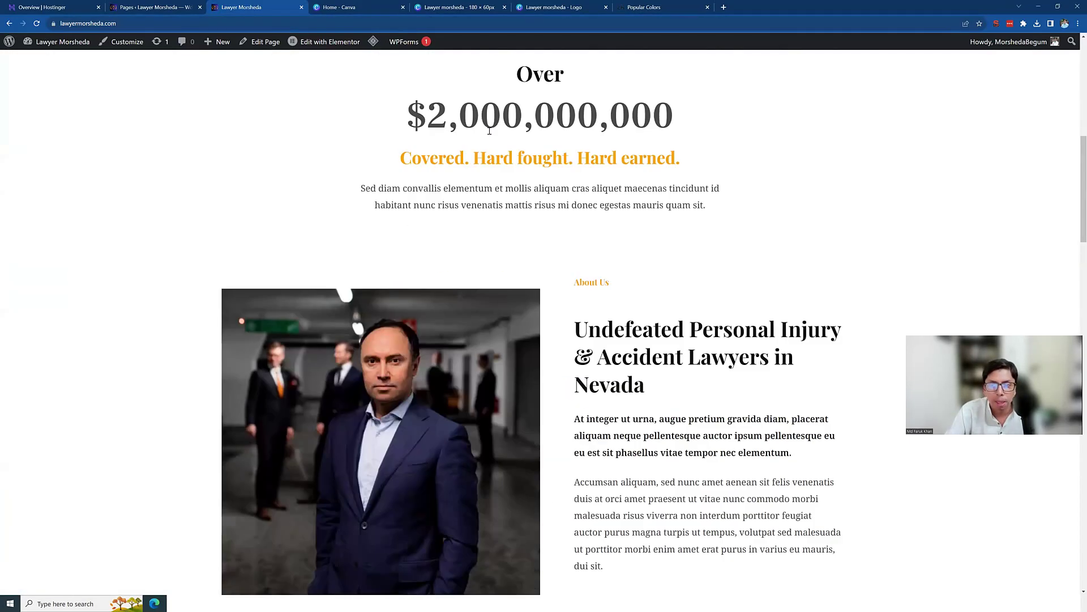
{"action": "scroll", "coordinate": [657, 377], "scroll_direction": "down", "scroll_amount": 18}
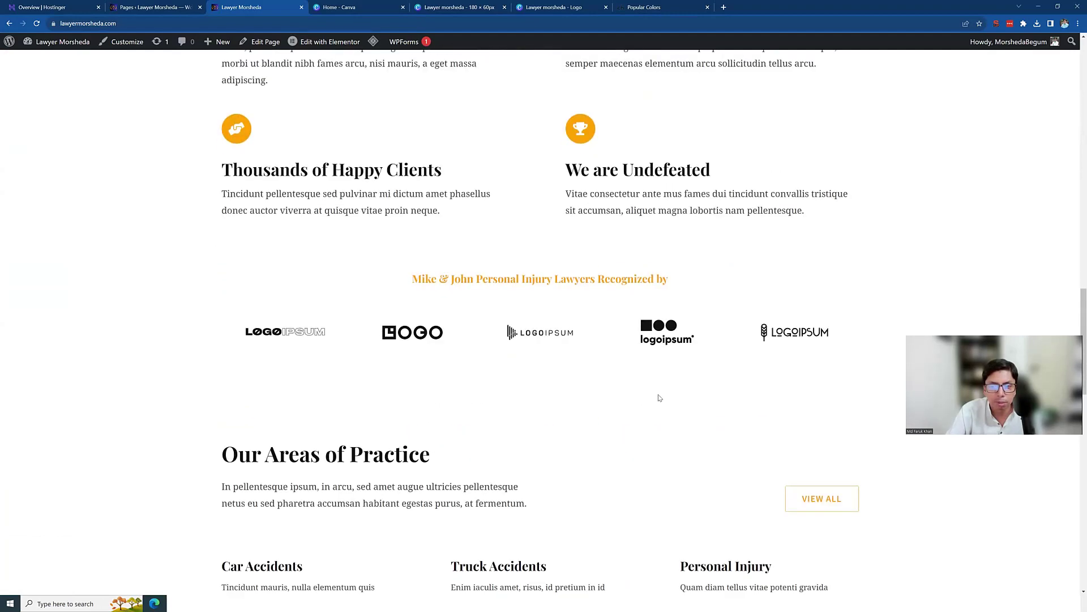
{"action": "scroll", "coordinate": [658, 397], "scroll_direction": "down", "scroll_amount": 13}
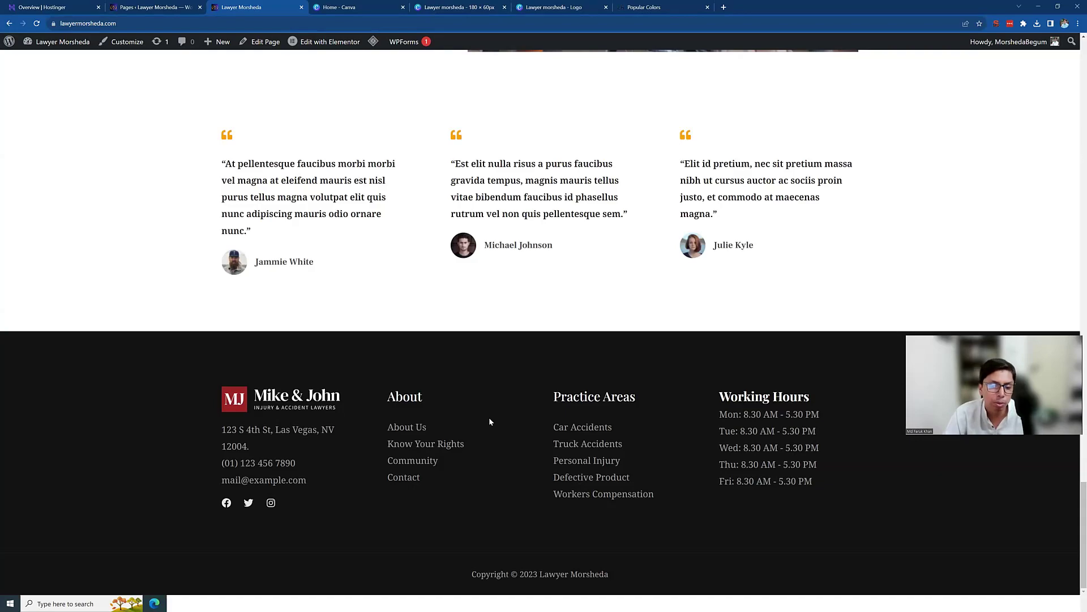
{"action": "scroll", "coordinate": [488, 417], "scroll_direction": "up", "scroll_amount": 15}
{"action": "scroll", "coordinate": [488, 413], "scroll_direction": "up", "scroll_amount": 15}
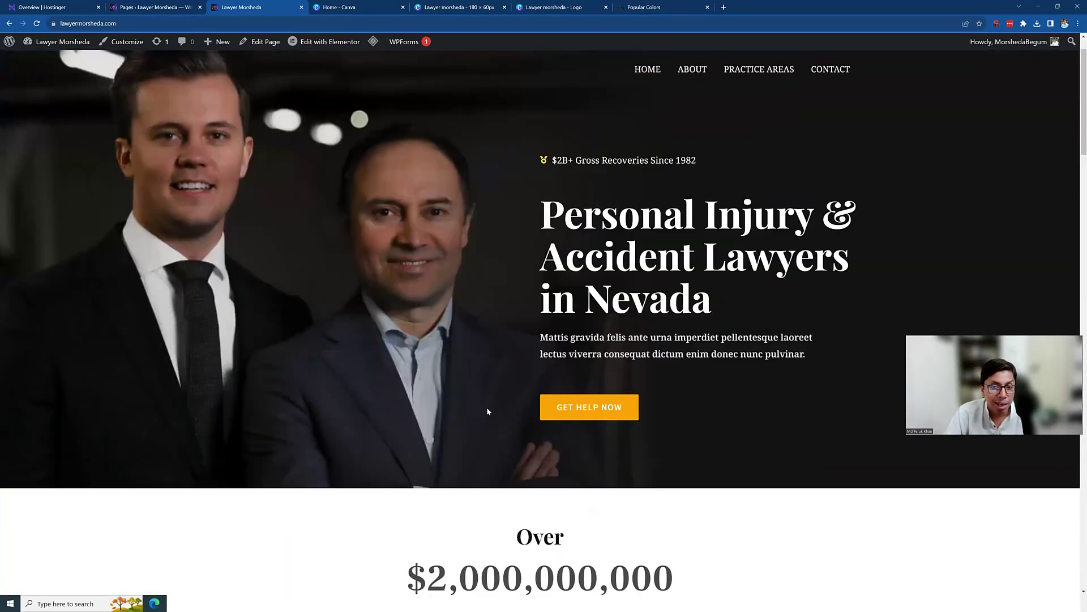
{"action": "scroll", "coordinate": [488, 411], "scroll_direction": "up", "scroll_amount": 1}
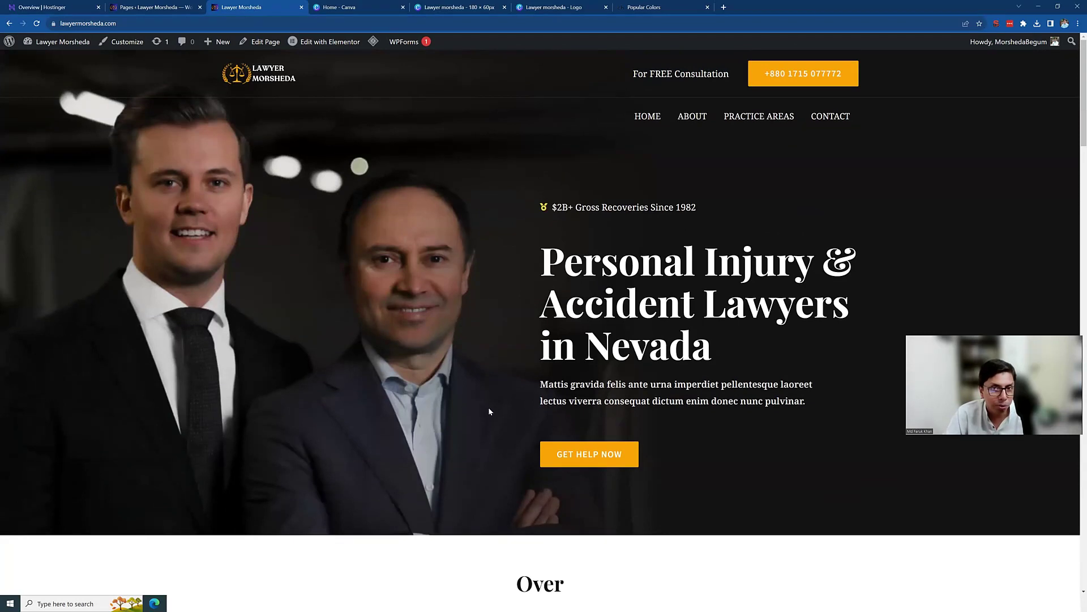